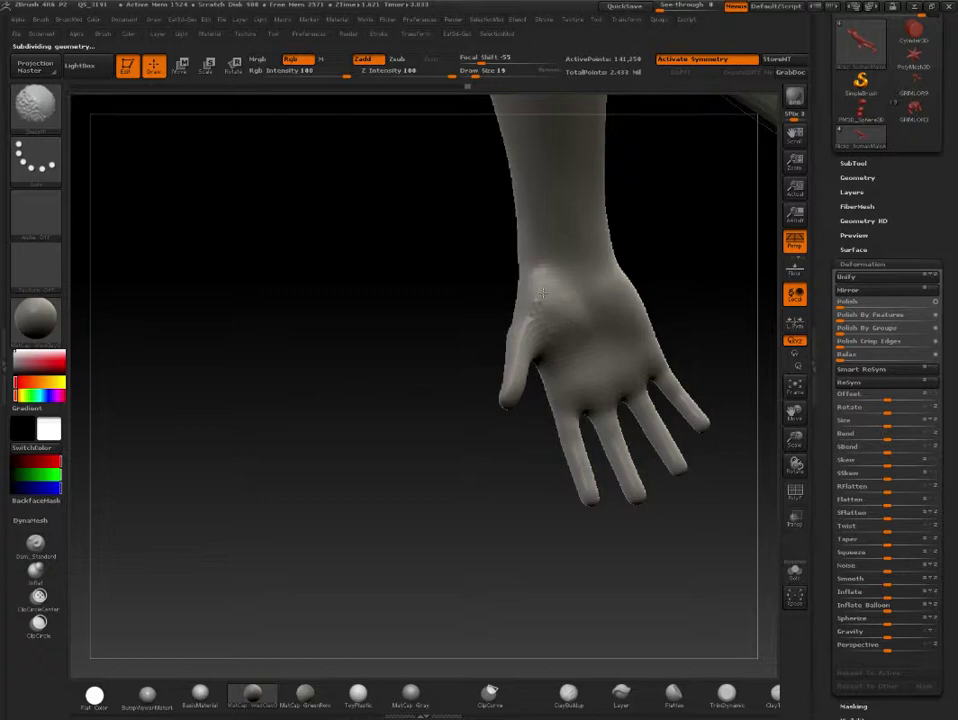
- Select ClayBuildup and build up clay on the palm and lower palm
click(568, 692)
ctrl+shift+click(635, 288)
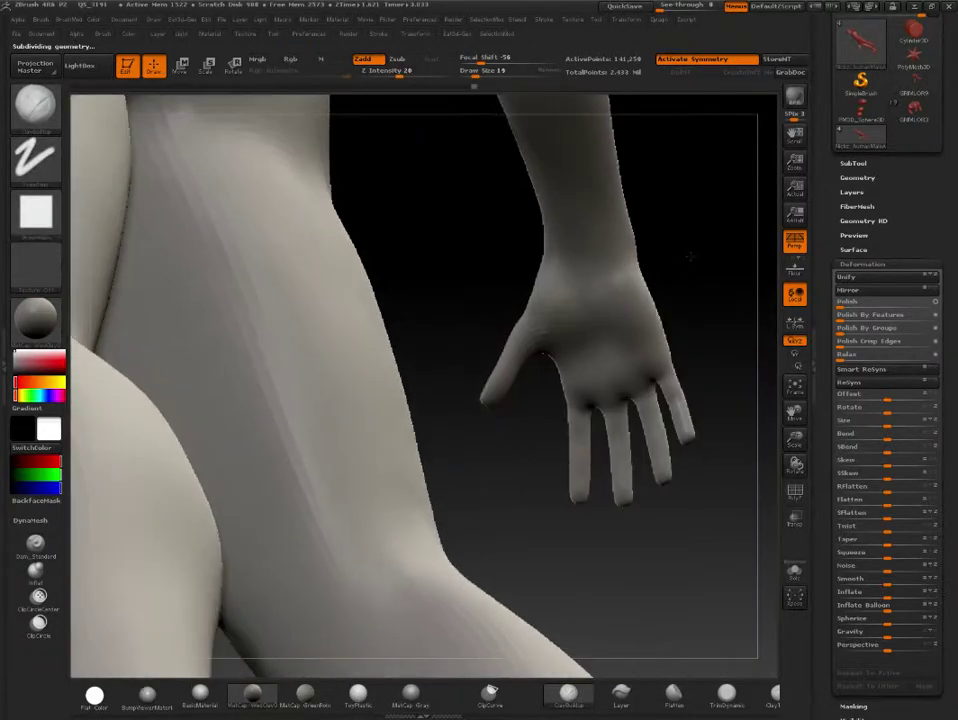
mouse_move(605, 300)
mouse_down()
mouse_move(615, 320)
mouse_move(650, 340)
mouse_up()
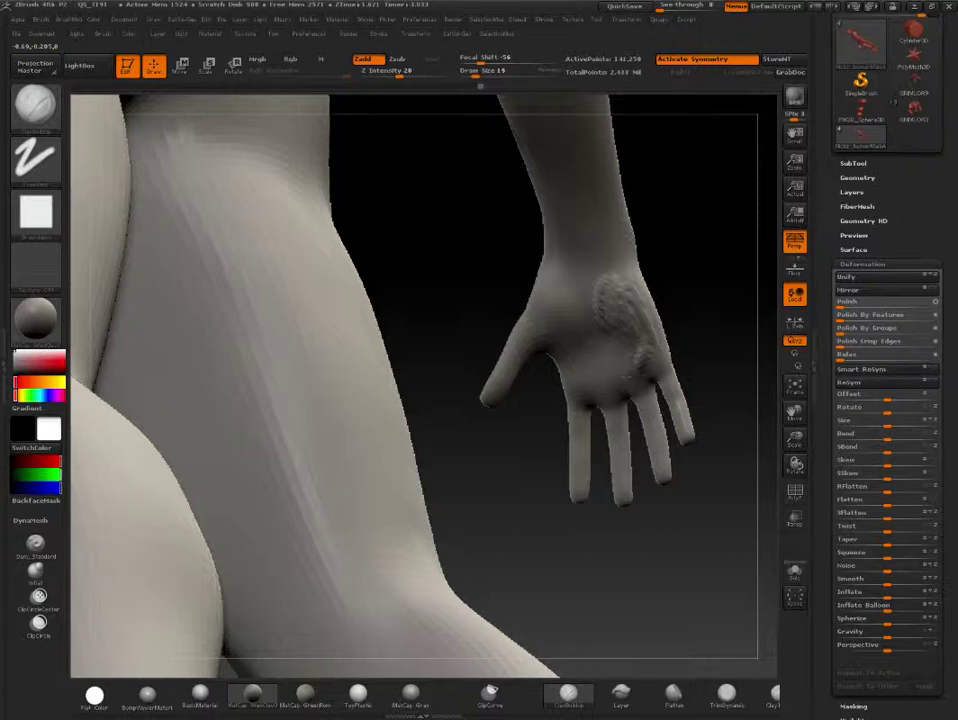
drag(588, 352, 602, 370)
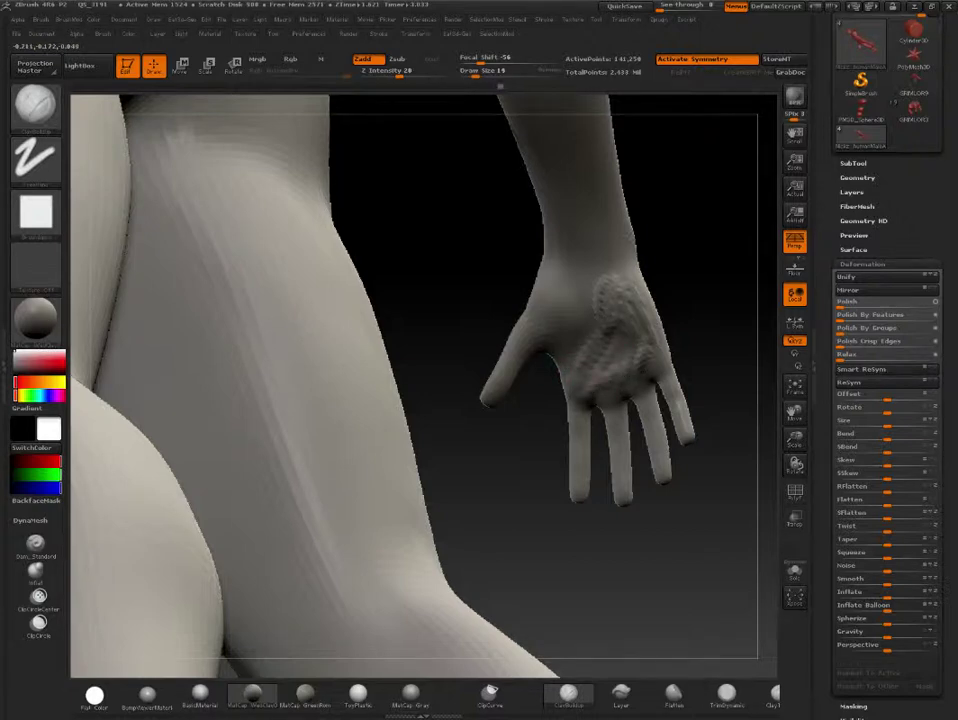
- Smooth the palm, then orbit the hand to view its edge
key(1)
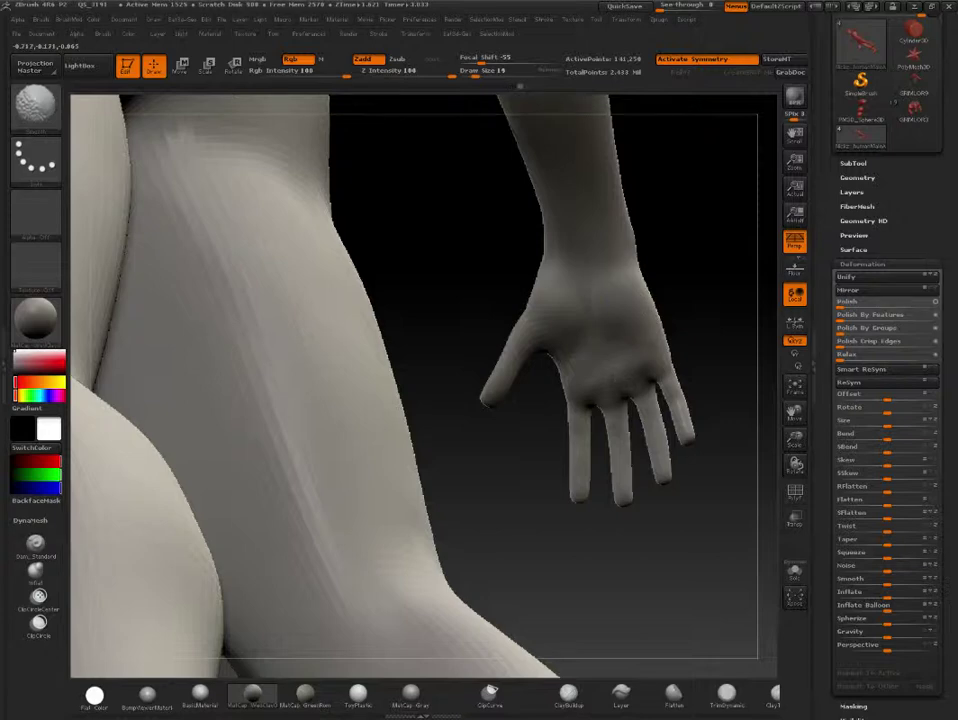
key(2)
mouse_move(680, 229)
mouse_down()
mouse_move(742, 289)
mouse_move(690, 306)
mouse_move(625, 296)
mouse_move(513, 320)
mouse_up()
mouse_move(600, 250)
mouse_down()
mouse_move(635, 238)
mouse_move(520, 257)
mouse_up()
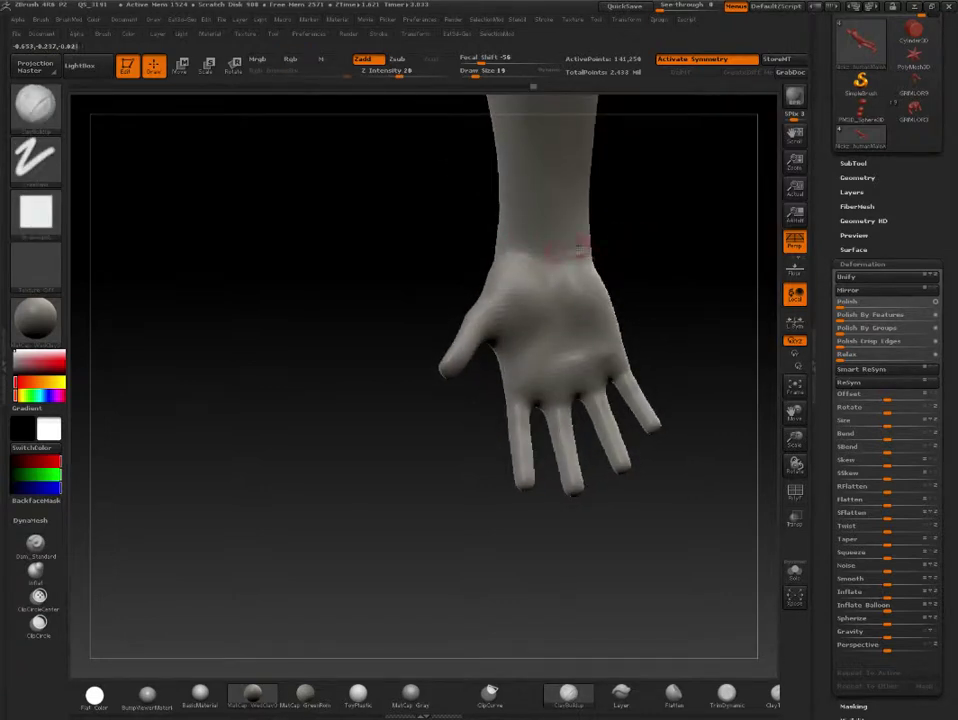
mouse_move(578, 248)
mouse_down()
mouse_move(600, 250)
mouse_move(637, 231)
mouse_up()
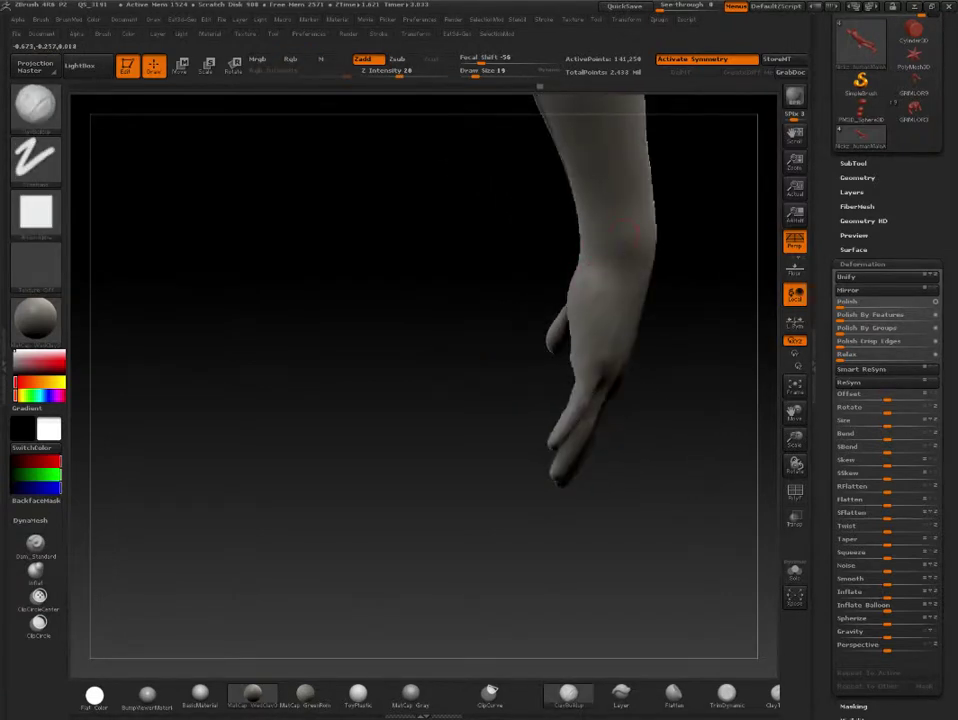
key(b)
key(z)
key(p)
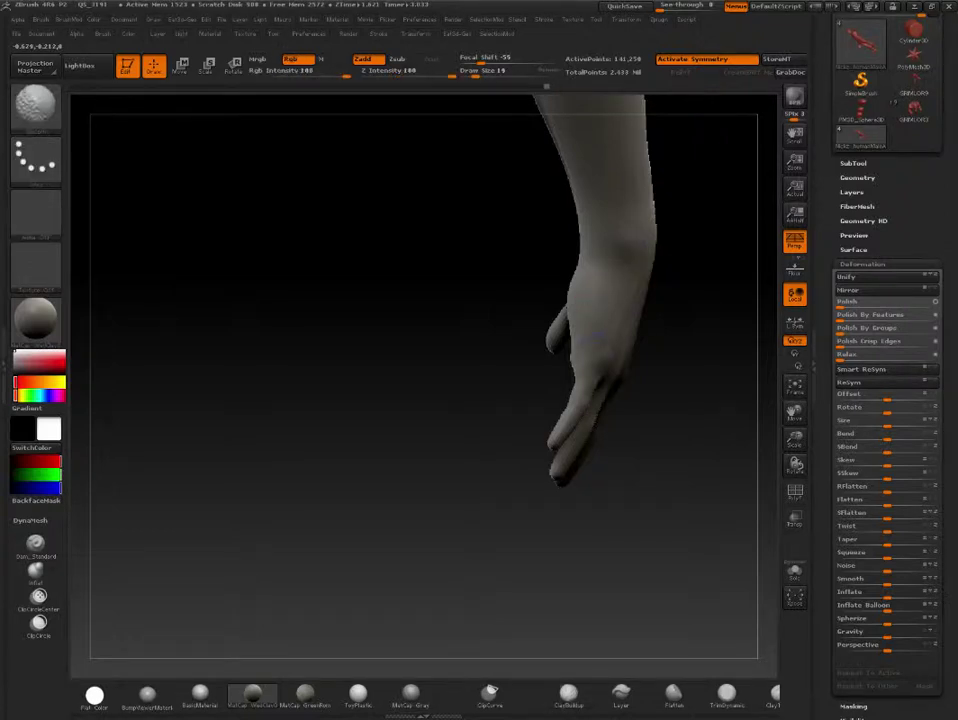
key(b)
key(c)
- Alternate Smooth and ClayBuildup strokes on the hand resting on the leg
key(b)
mouse_move(420, 300)
mouse_down()
mouse_move(497, 393)
mouse_move(470, 400)
mouse_move(670, 259)
mouse_move(538, 260)
mouse_move(565, 263)
mouse_up()
key(b)
key(z)
key(p)
key(b)
key(c)
key(b)
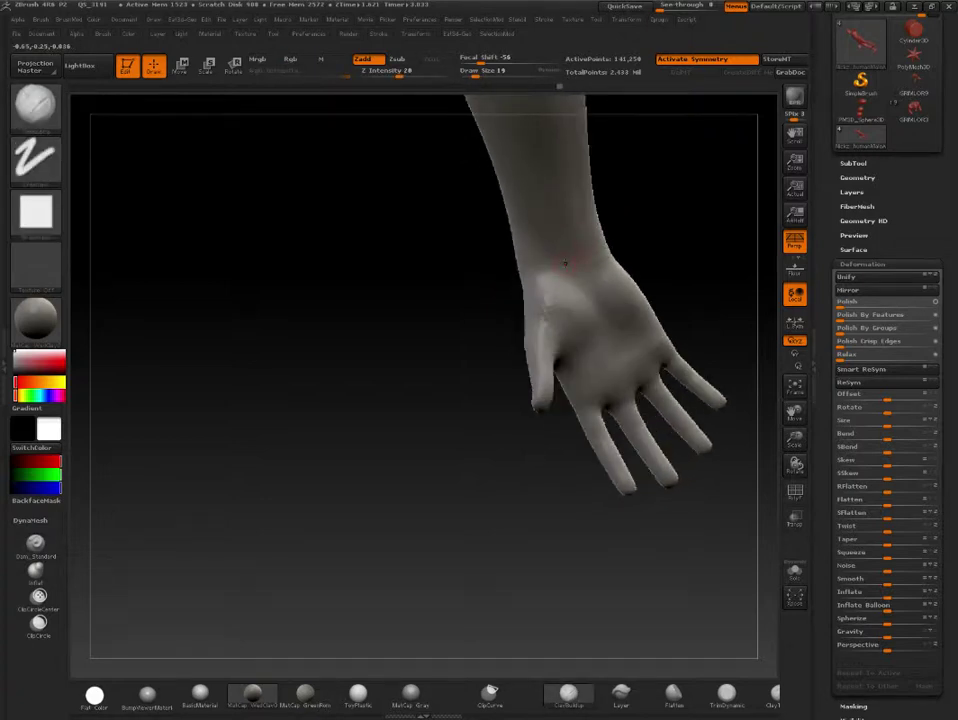
key(shift)
key(b)
key(z)
key(p)
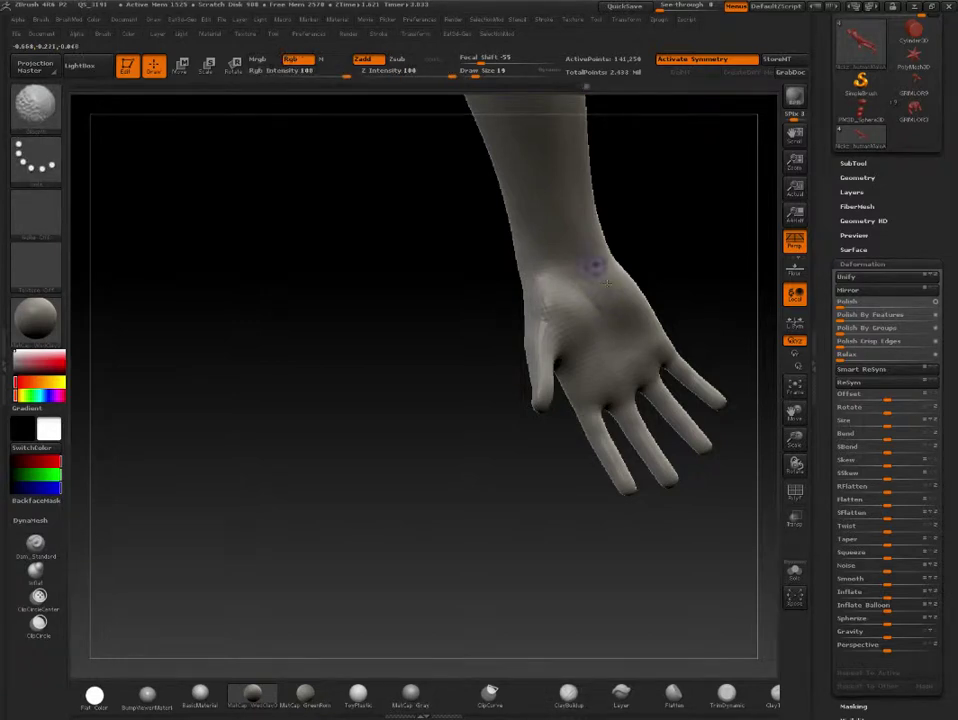
key(b)
key(c)
key(b)
- Rotate to the back of the hand and refine it with Smooth and ClayBuildup
mouse_move(641, 243)
mouse_down()
mouse_move(648, 250)
mouse_move(599, 233)
mouse_move(607, 275)
mouse_up()
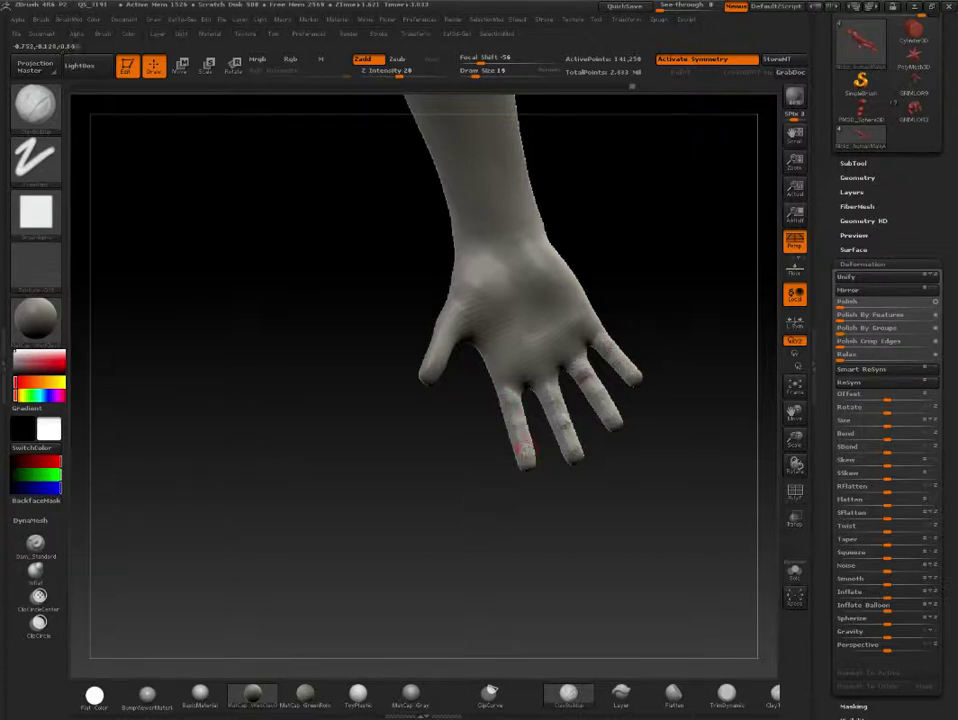
key(b)
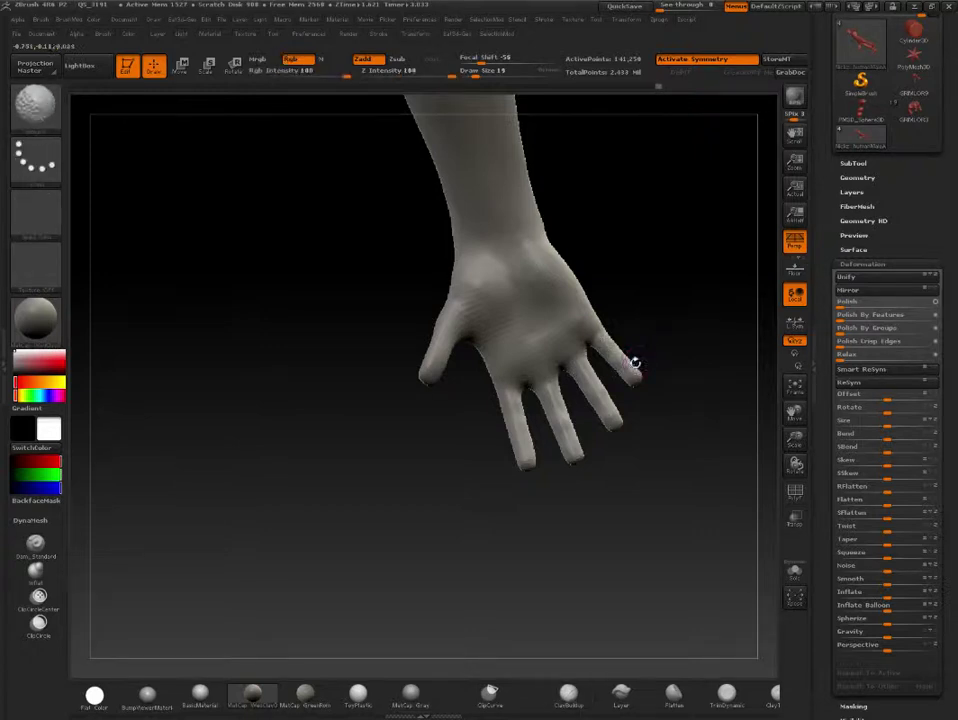
key(b)
key(c)
key(b)
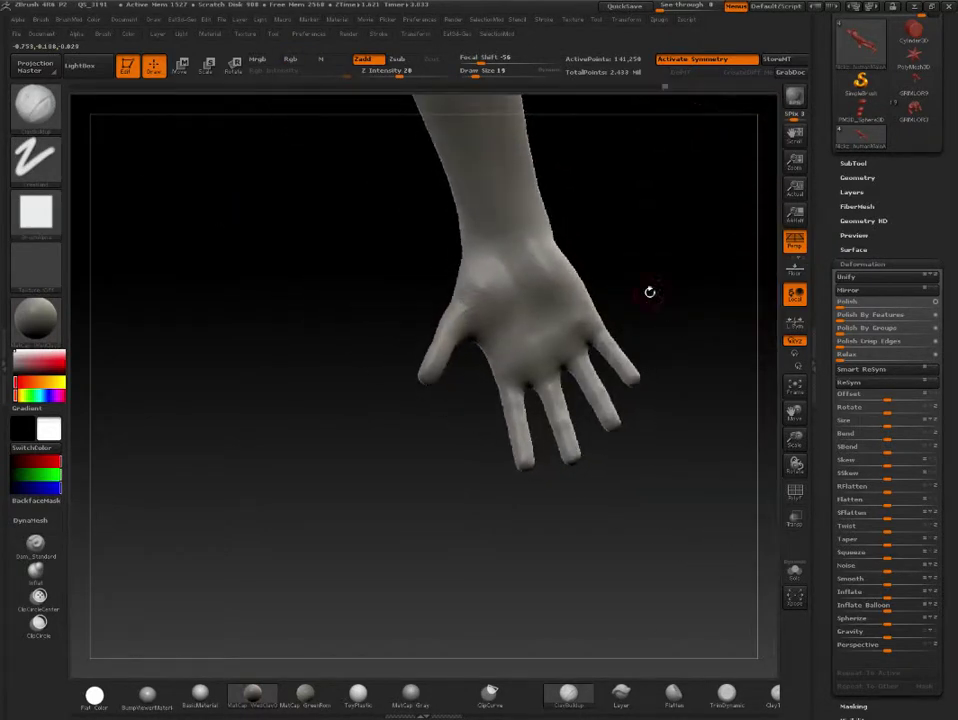
right_drag(436, 352, 449, 374)
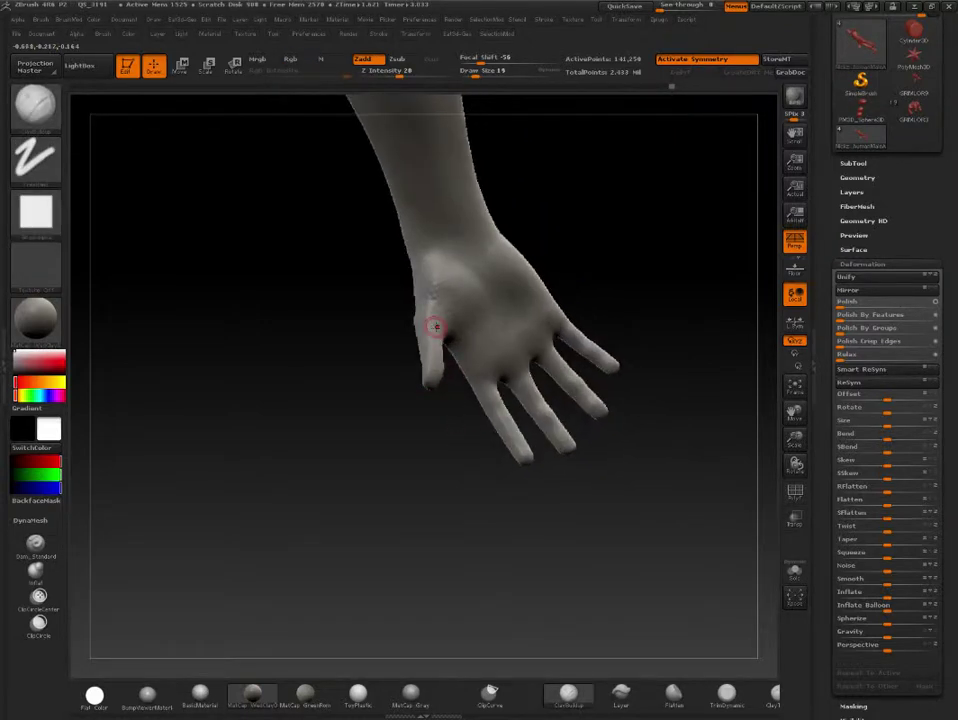
right_drag(443, 417, 434, 325)
key(b)
key(s)
key(p)
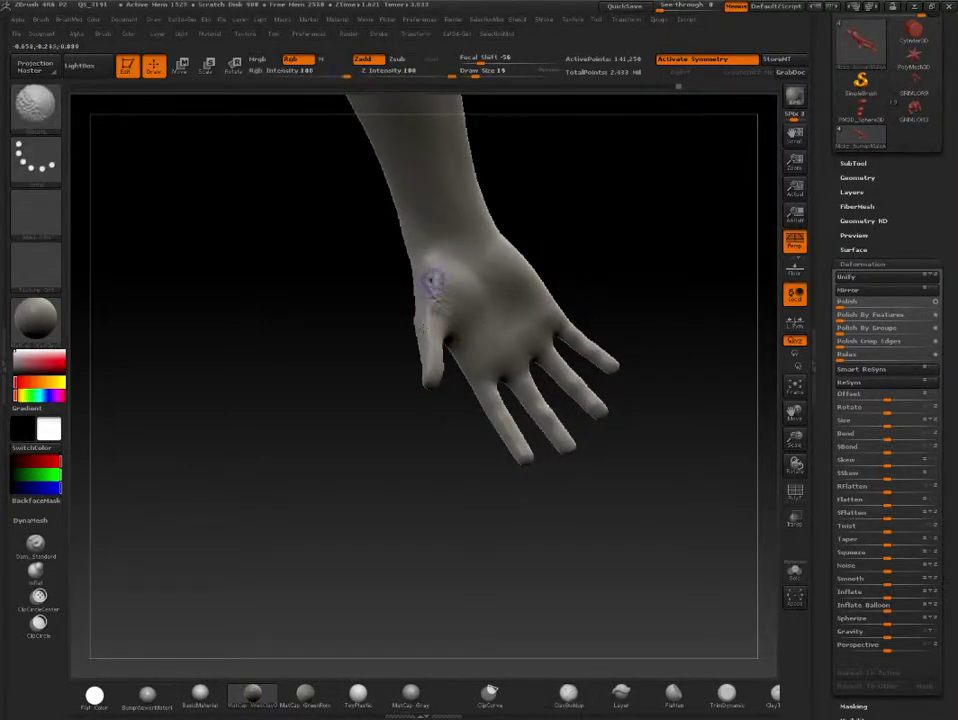
key(b)
key(c)
key(b)
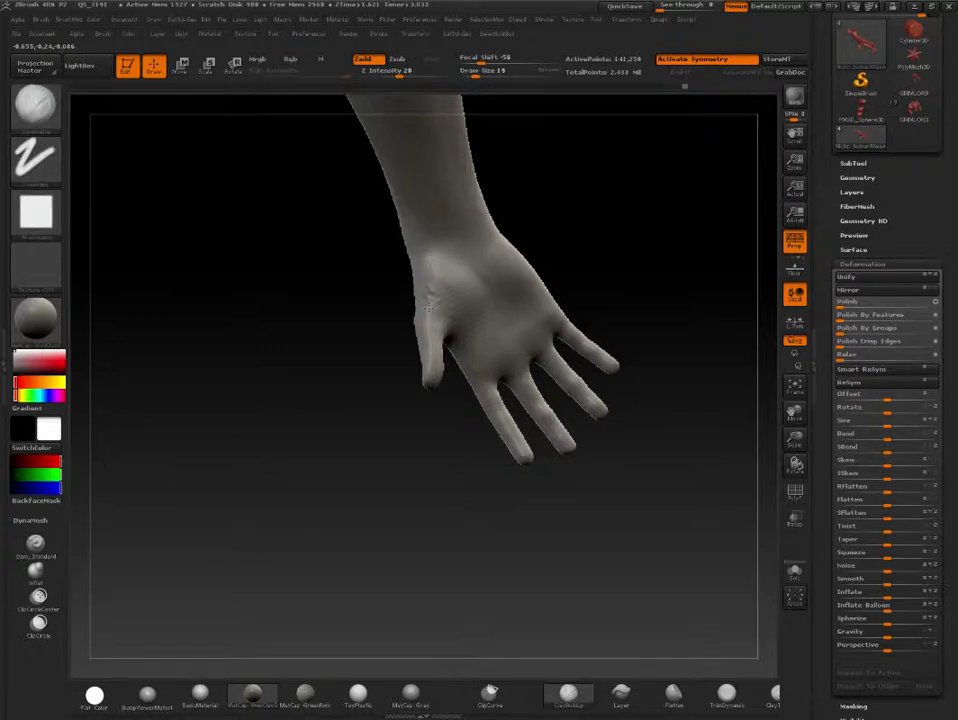
key(space)
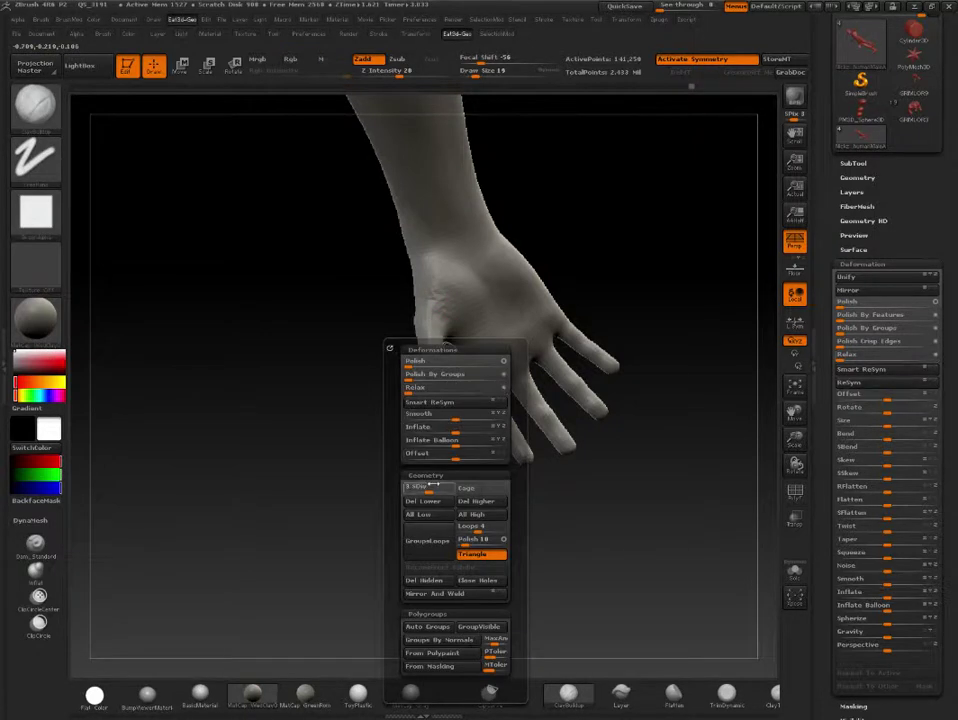
- Divide the hand mesh to 564,094 points and smooth the rough marks
click(425, 487)
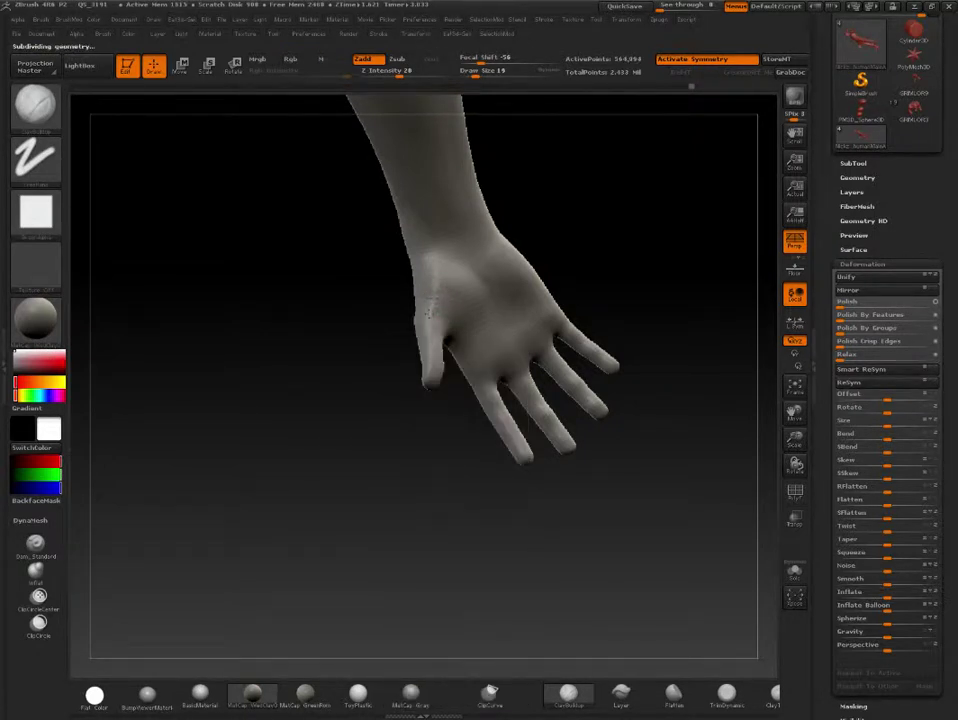
key(b)
key(s)
key(p)
key(b)
key(c)
key(b)
key(b)
key(s)
key(p)
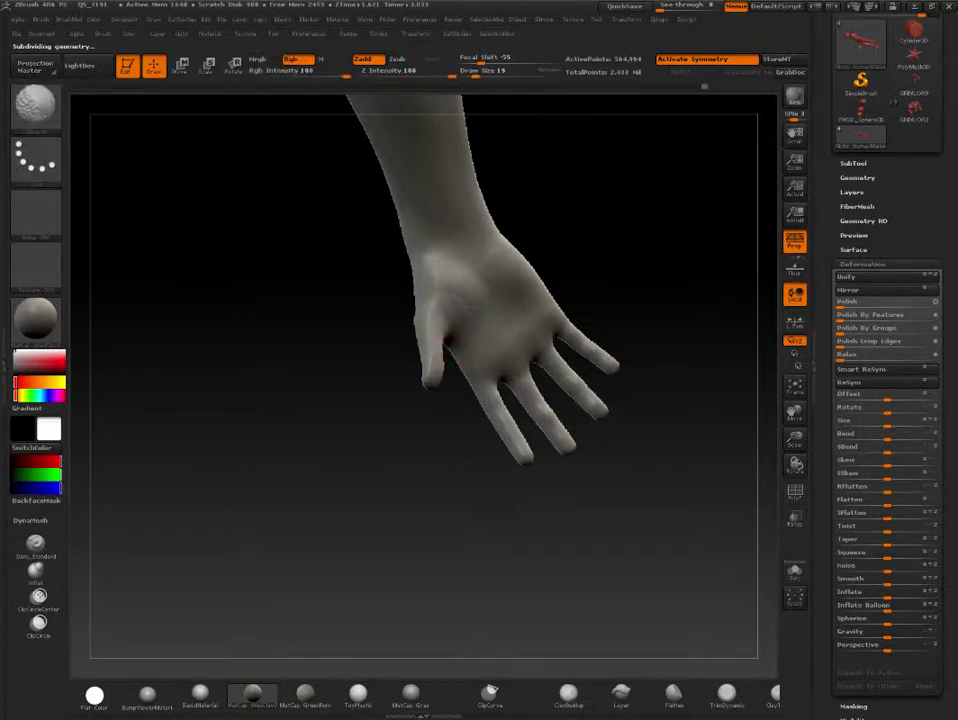
- Alternate ClayBuildup and Smooth strokes across the palm surface
key(b)
key(c)
key(b)
key(b)
key(s)
key(p)
key(b)
key(c)
key(b)
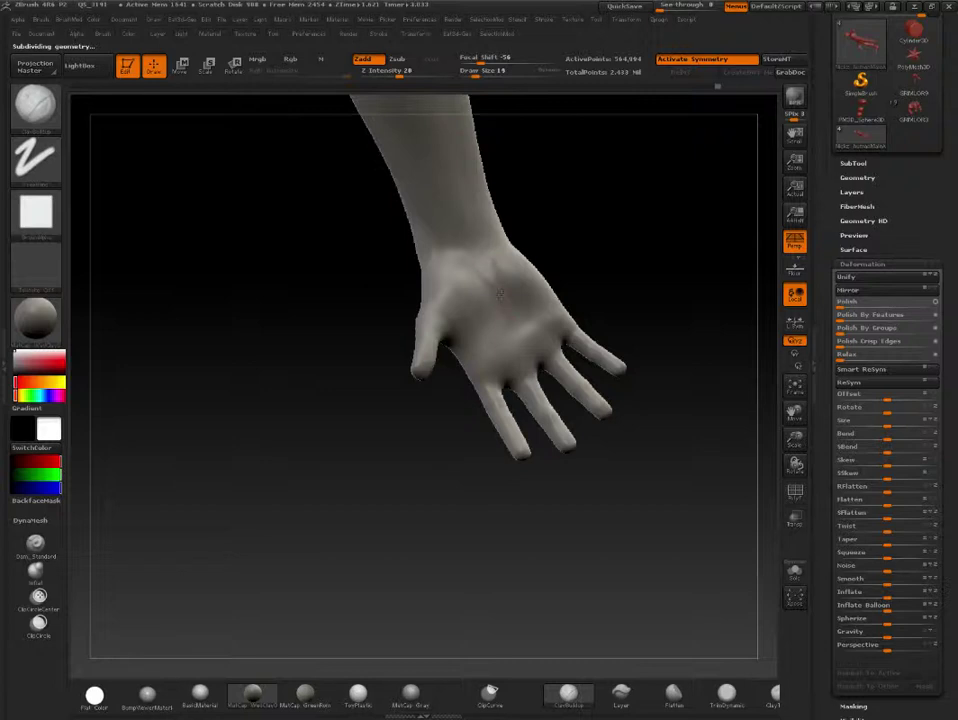
key(b)
key(s)
key(p)
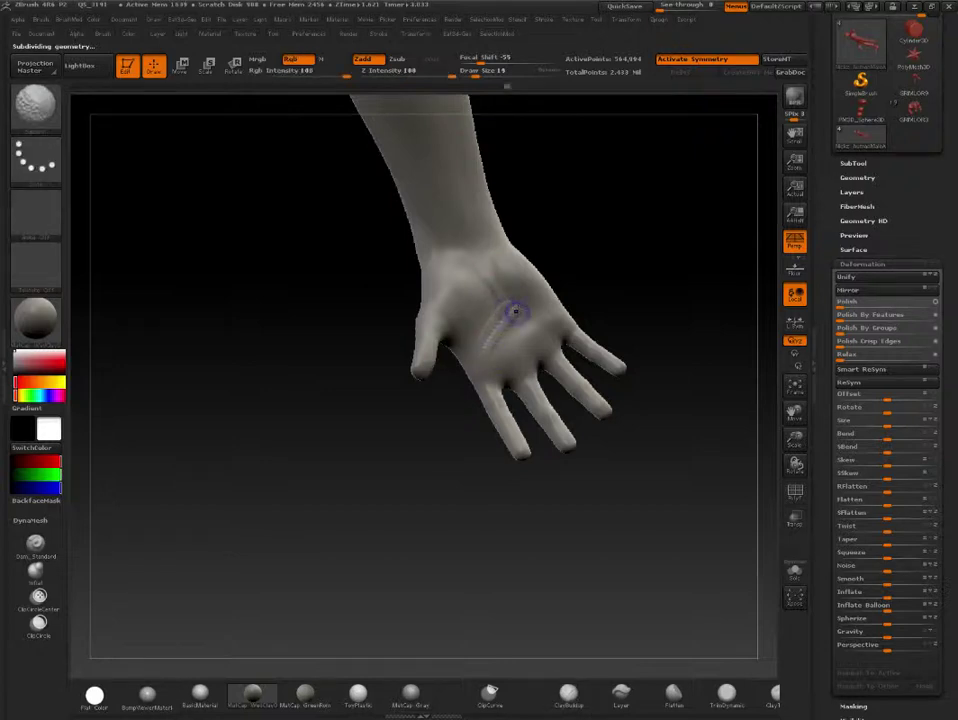
key(b)
key(c)
key(b)
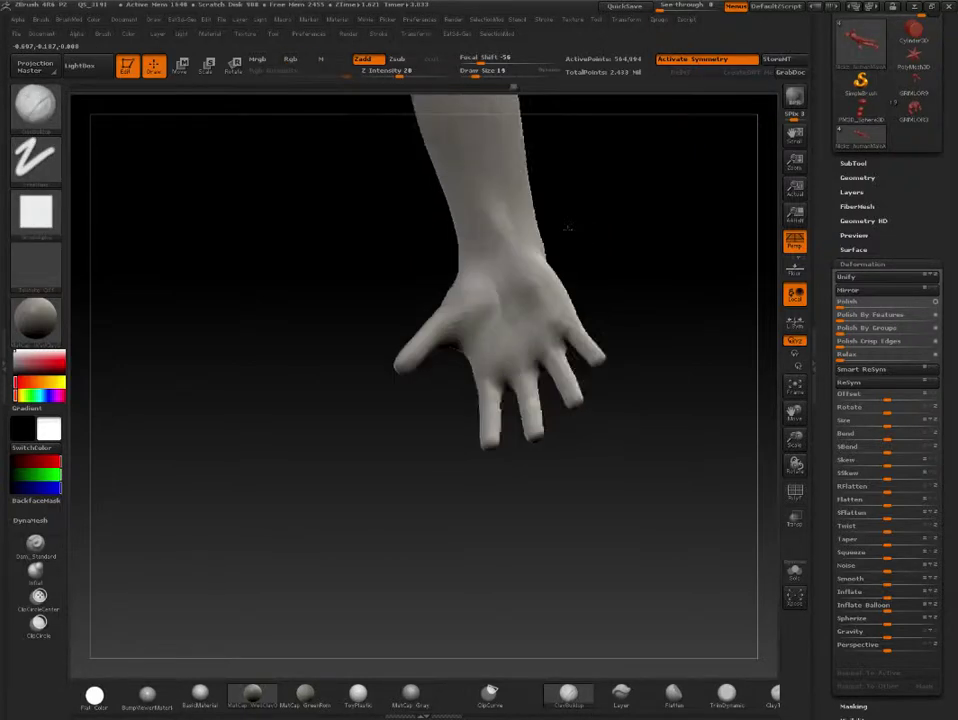
- Smooth detail near the wrist, then orbit toward the second hand
drag(567, 224, 582, 227)
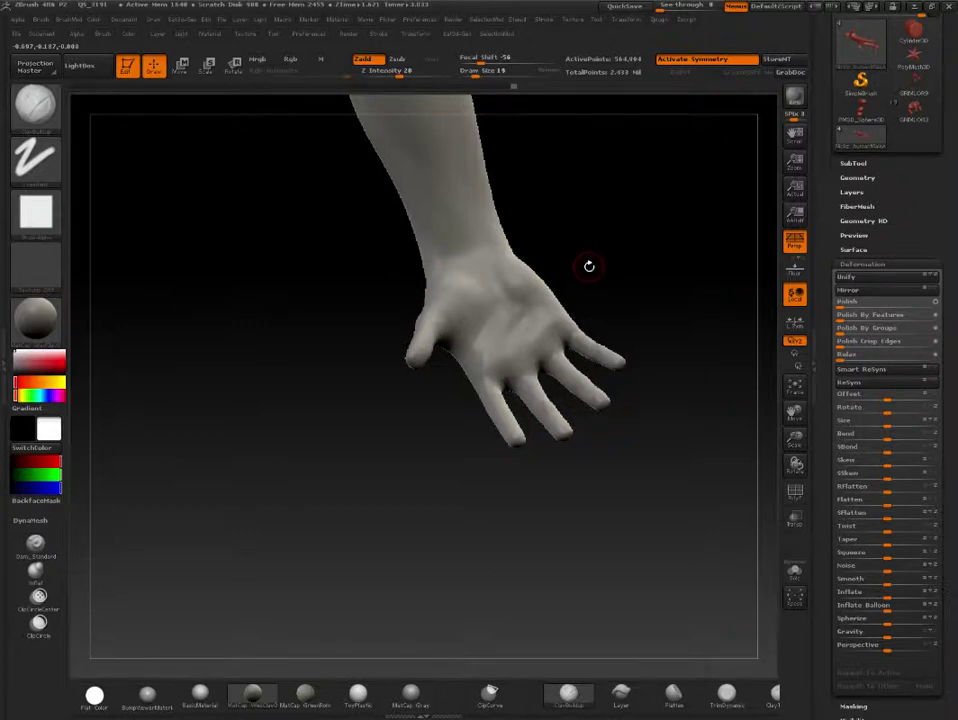
drag(598, 274, 575, 290)
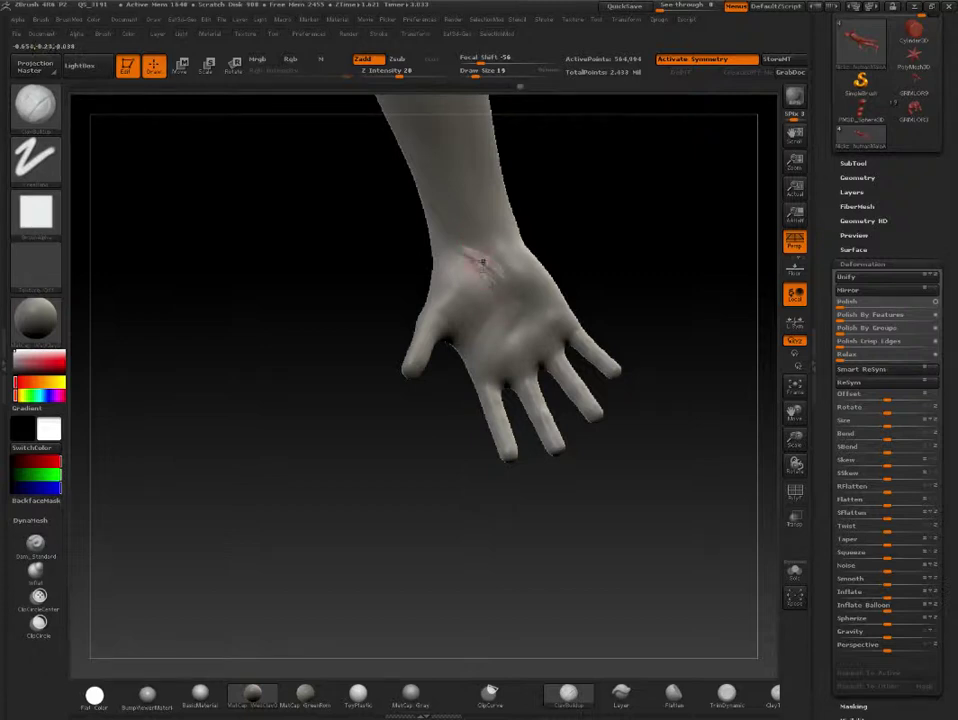
key(b)
key(s)
key(p)
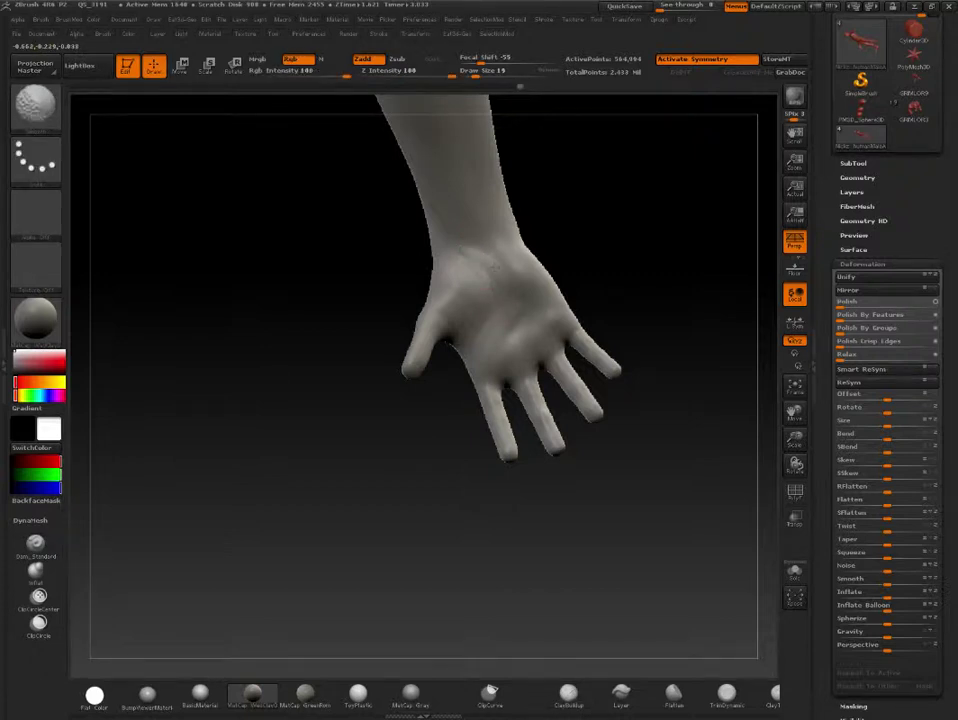
key(b)
key(s)
key(t)
drag(567, 248, 607, 320)
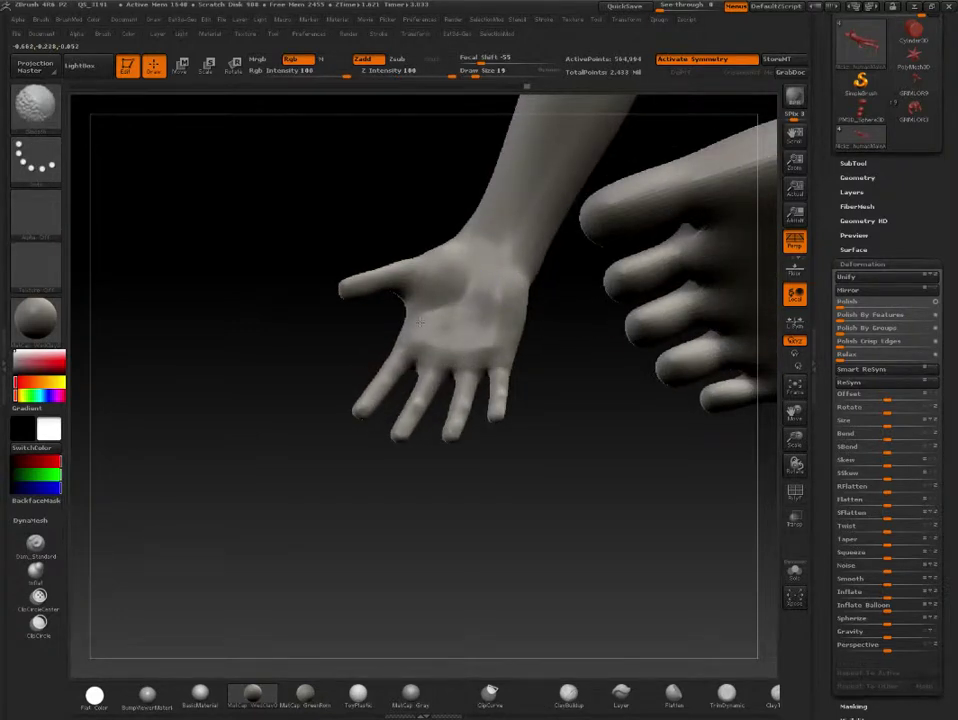
- Switch to the Standard brush and zoom in on the hand and hip
key(b)
key(s)
key(t)
mouse_move(496, 335)
mouse_down()
mouse_move(573, 327)
mouse_move(601, 378)
mouse_move(578, 334)
mouse_move(529, 344)
mouse_up()
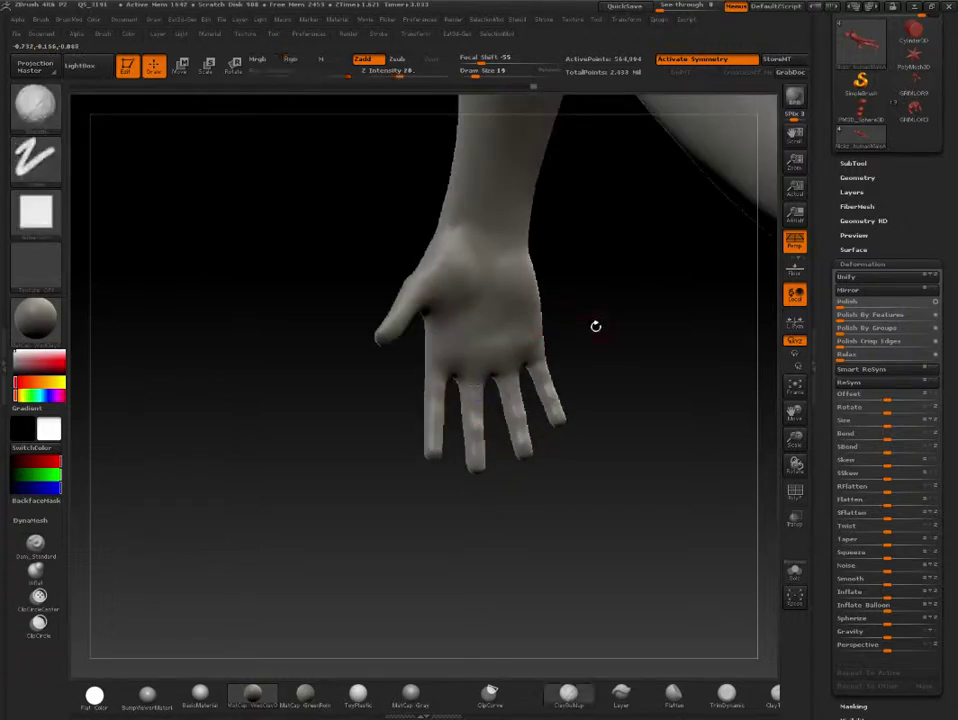
mouse_move(597, 327)
mouse_down()
mouse_move(597, 352)
mouse_move(607, 261)
mouse_up()
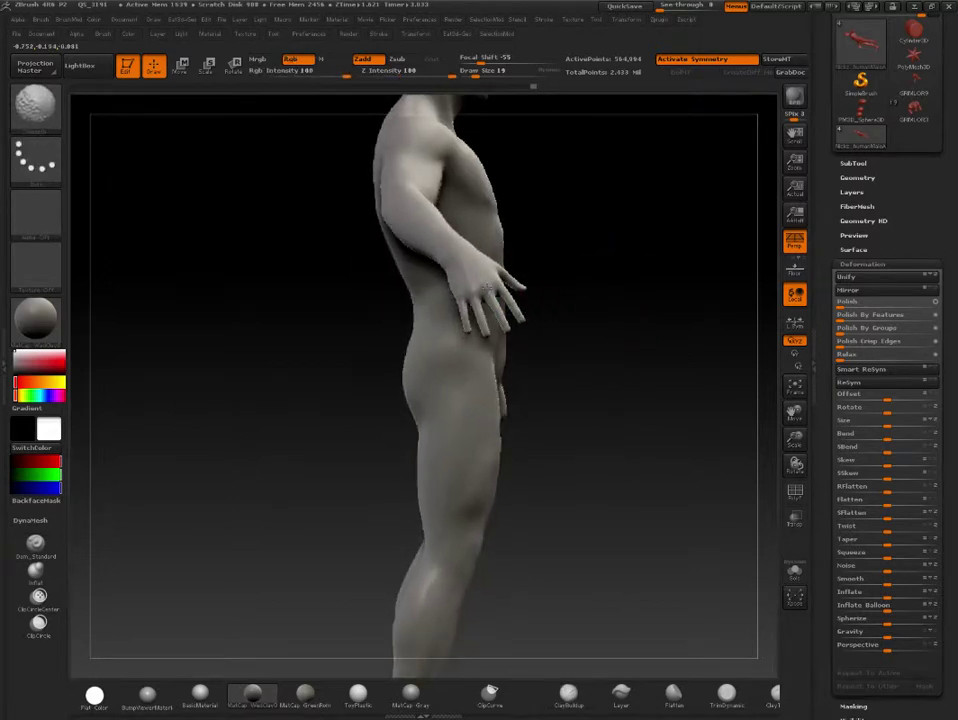
mouse_move(614, 348)
alt+mouse_down()
mouse_move(652, 320)
mouse_move(648, 335)
mouse_move(586, 316)
mouse_move(506, 433)
alt+mouse_up()
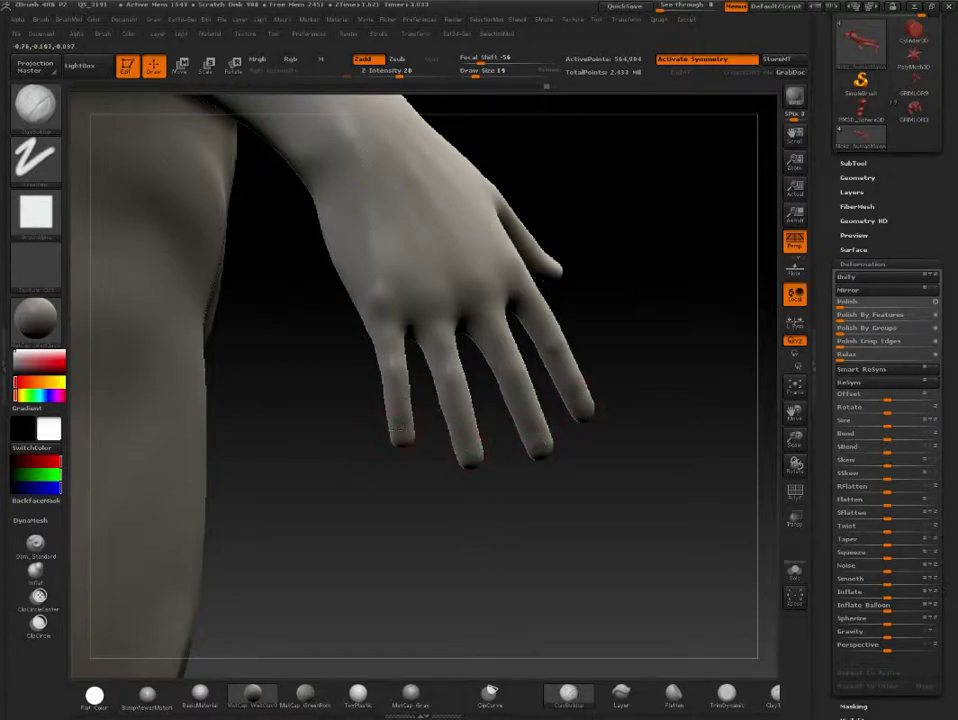
- Smooth the fingertips, then rotate the view down the legs to the feet
key(b)
key(s)
key(p)
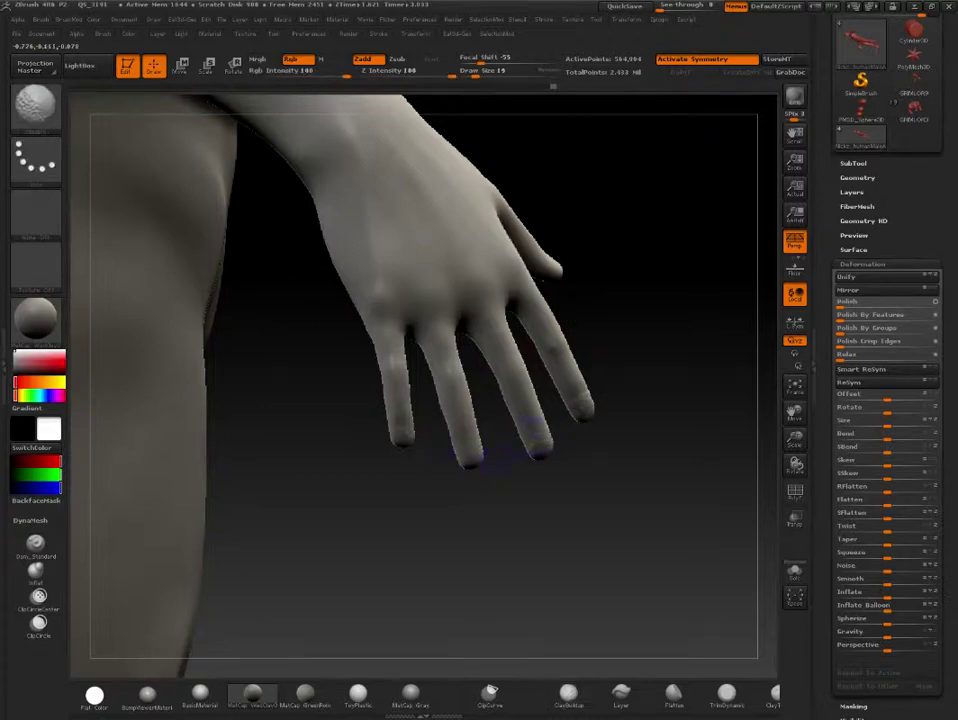
key(shift)
mouse_move(599, 402)
shift+mouse_down()
mouse_move(624, 370)
mouse_move(628, 395)
mouse_move(610, 245)
shift+mouse_up()
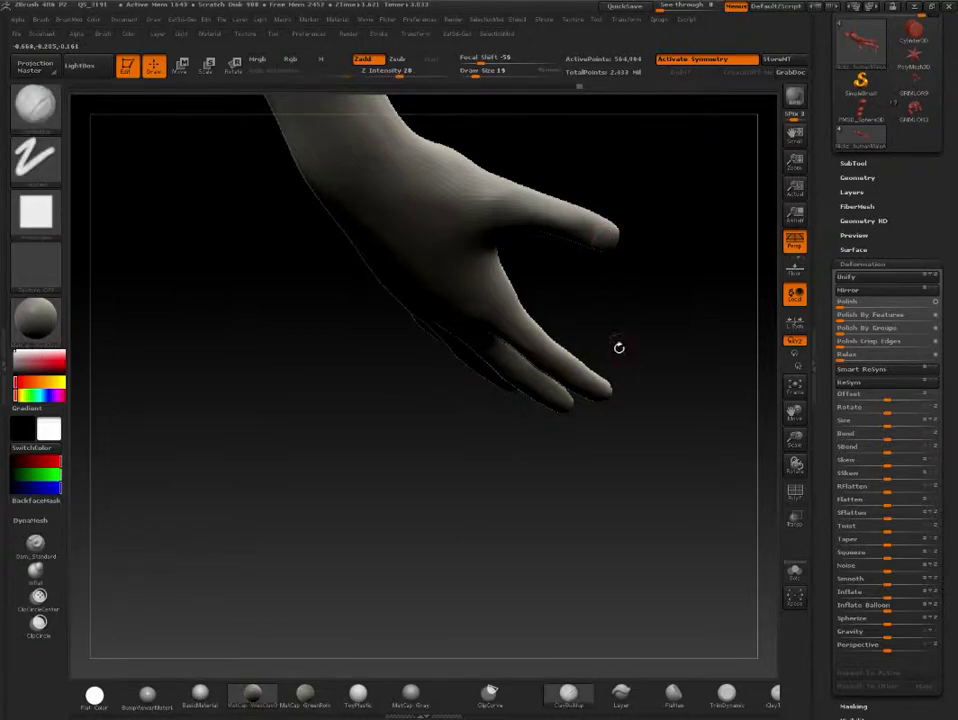
mouse_move(616, 346)
mouse_down()
mouse_move(597, 354)
mouse_move(620, 342)
mouse_move(635, 250)
mouse_move(625, 424)
mouse_move(629, 367)
mouse_move(668, 265)
mouse_up()
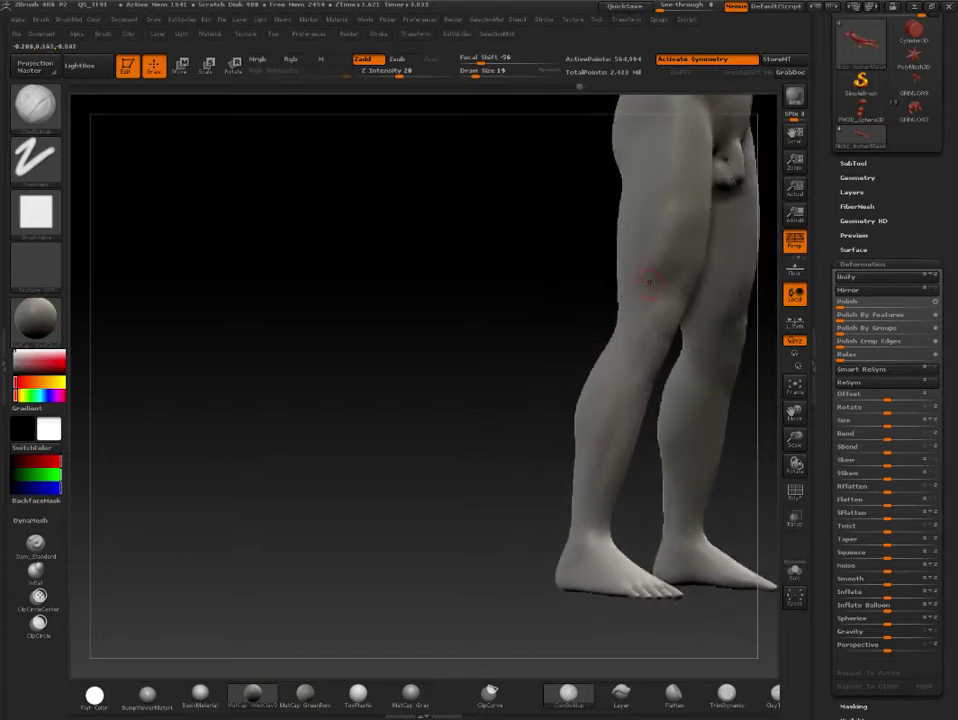
mouse_move(545, 402)
mouse_down()
mouse_move(400, 230)
mouse_move(509, 226)
mouse_move(630, 367)
mouse_move(637, 462)
mouse_move(599, 227)
mouse_move(580, 350)
mouse_move(577, 278)
mouse_move(576, 337)
mouse_move(565, 336)
mouse_up()
click(792, 242)
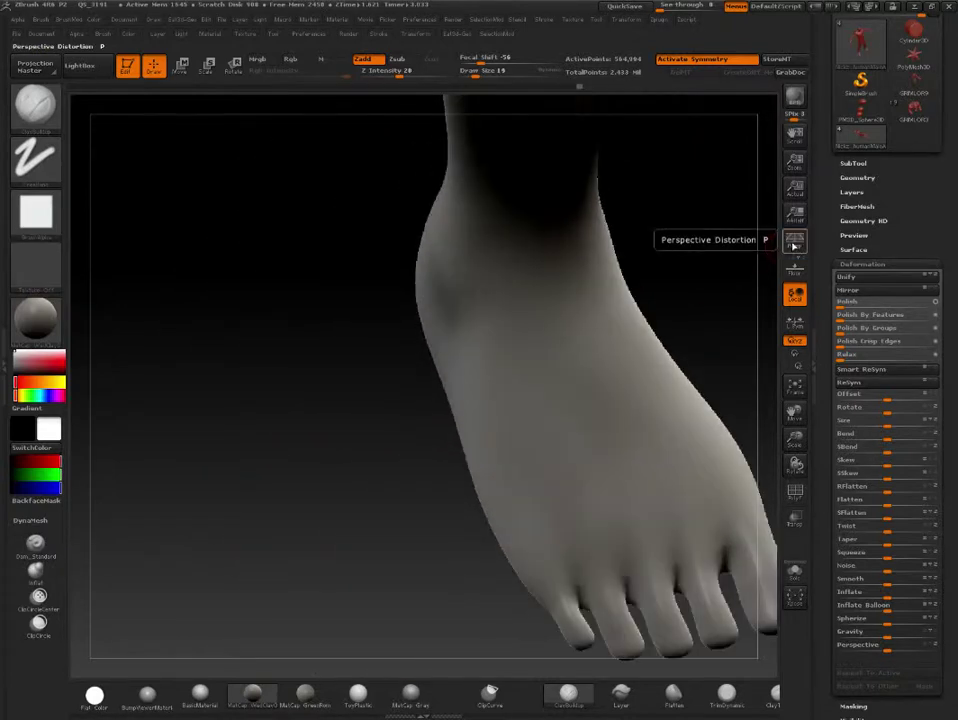
mouse_move(768, 251)
mouse_down()
mouse_move(601, 227)
mouse_move(656, 297)
mouse_up()
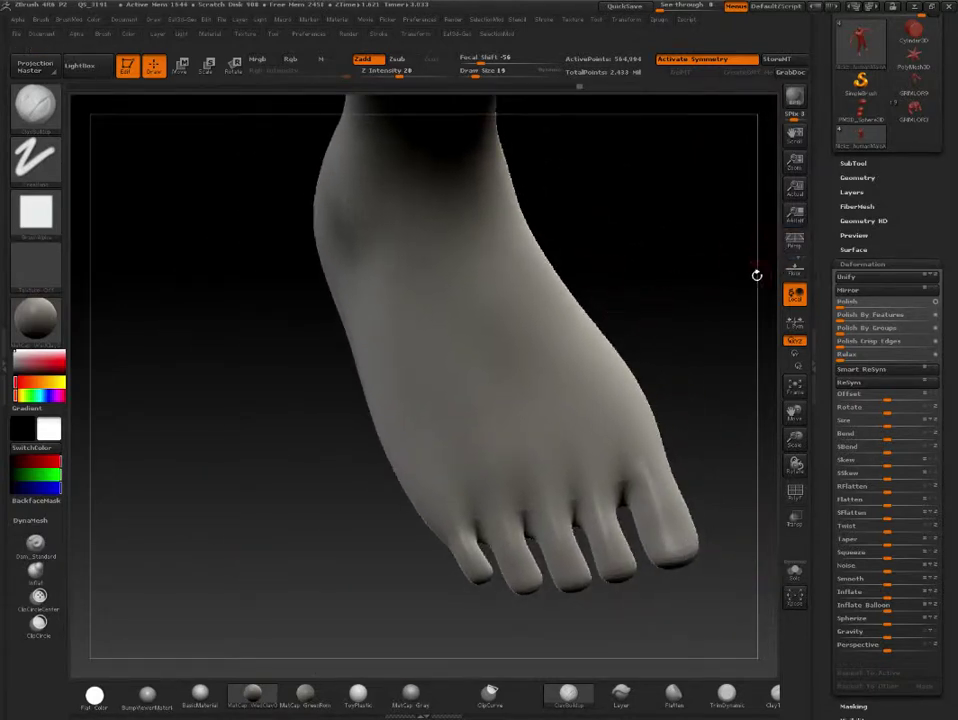
click(794, 242)
text(s)
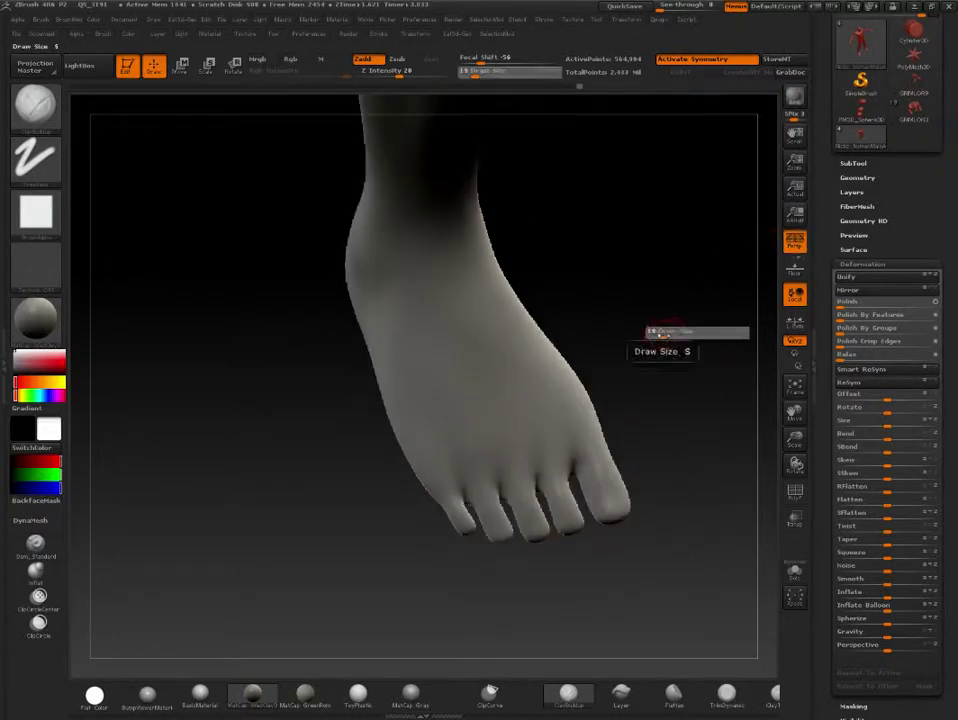
text(20)
key(Return)
drag(600, 428, 561, 487)
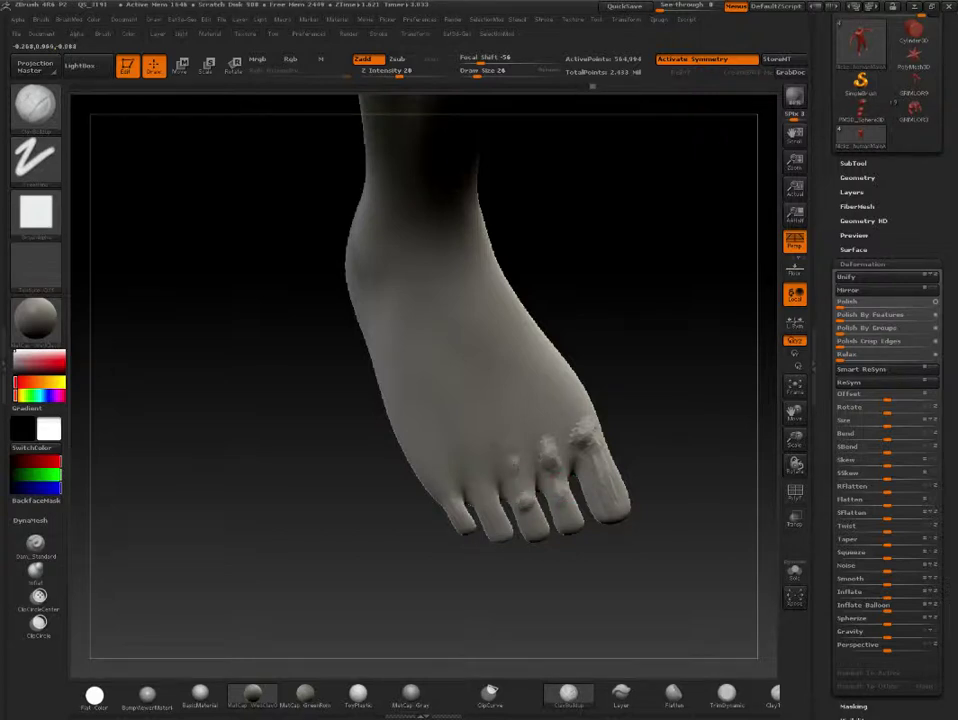
drag(512, 448, 518, 458)
mouse_move(486, 501)
mouse_down()
mouse_move(474, 458)
mouse_move(441, 471)
mouse_up()
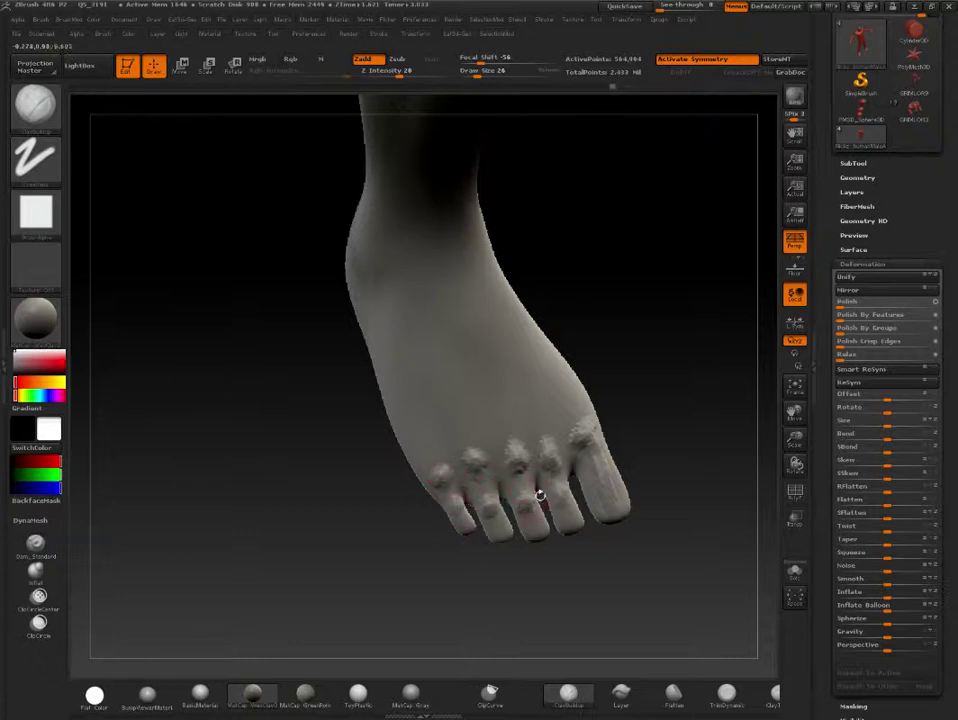
drag(548, 490, 553, 482)
drag(440, 300, 533, 474)
key(ctrl+z)
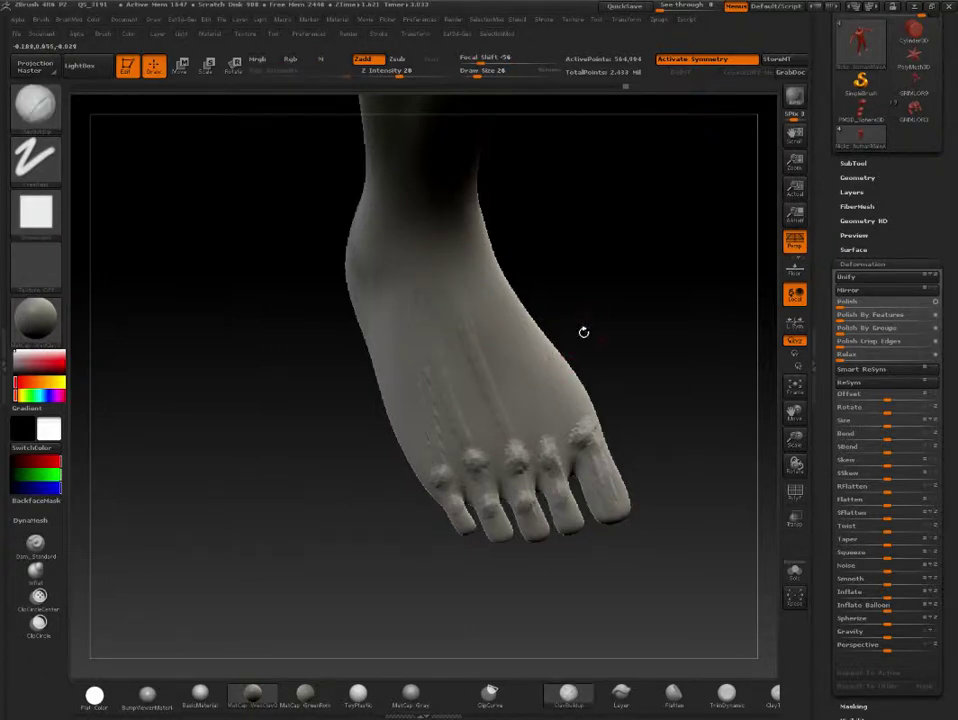
drag(583, 332, 492, 374)
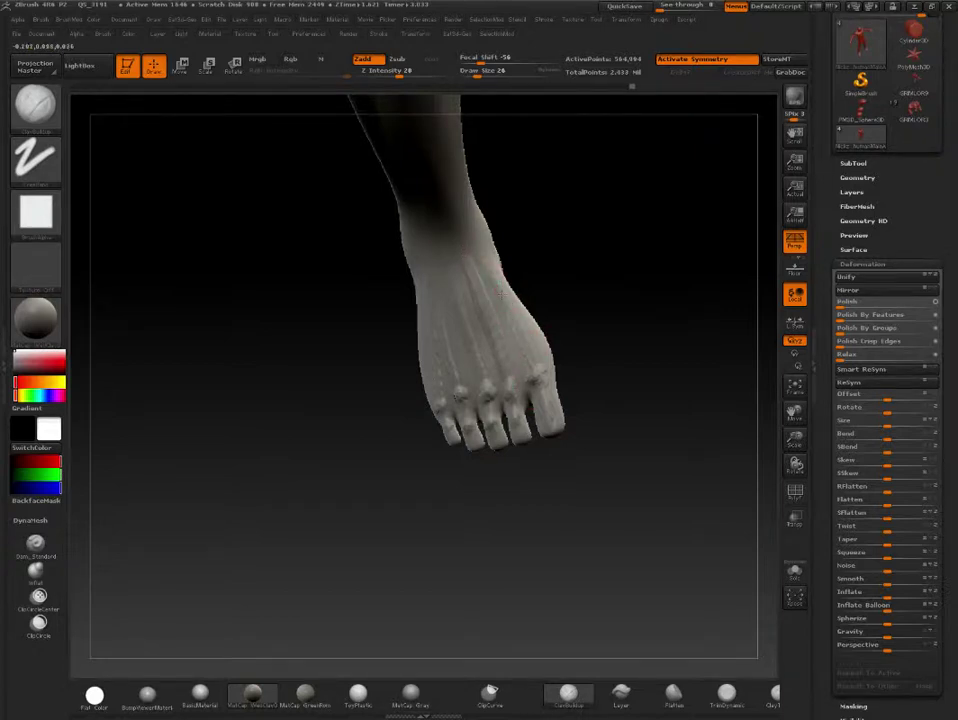
key(shift)
shift+drag(438, 320, 440, 410)
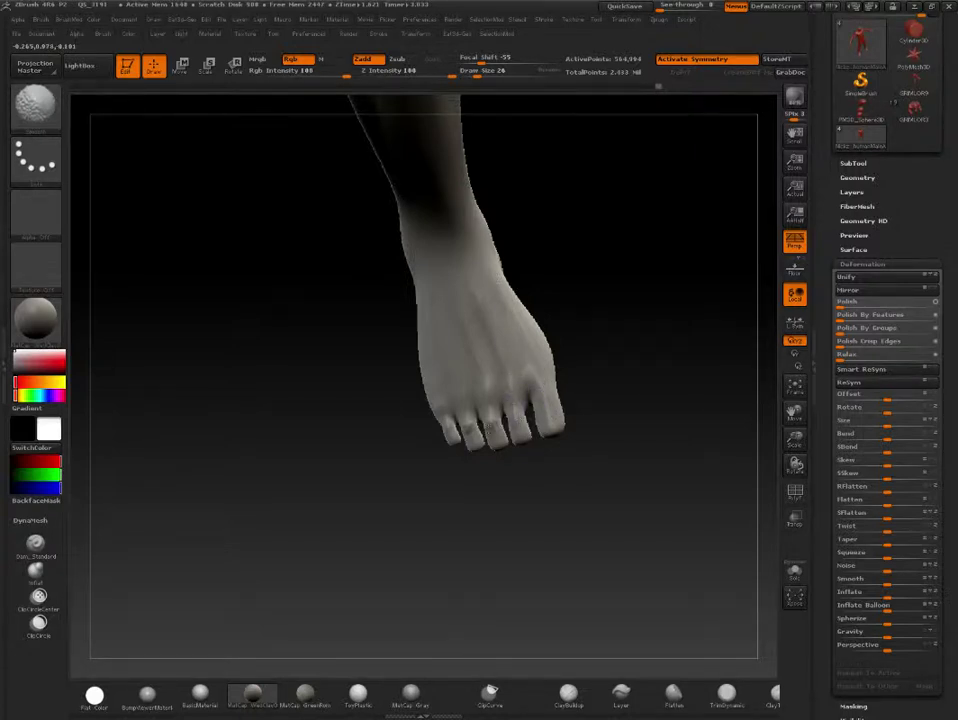
mouse_move(475, 391)
mouse_down()
mouse_move(481, 406)
mouse_move(654, 411)
mouse_up()
click(568, 692)
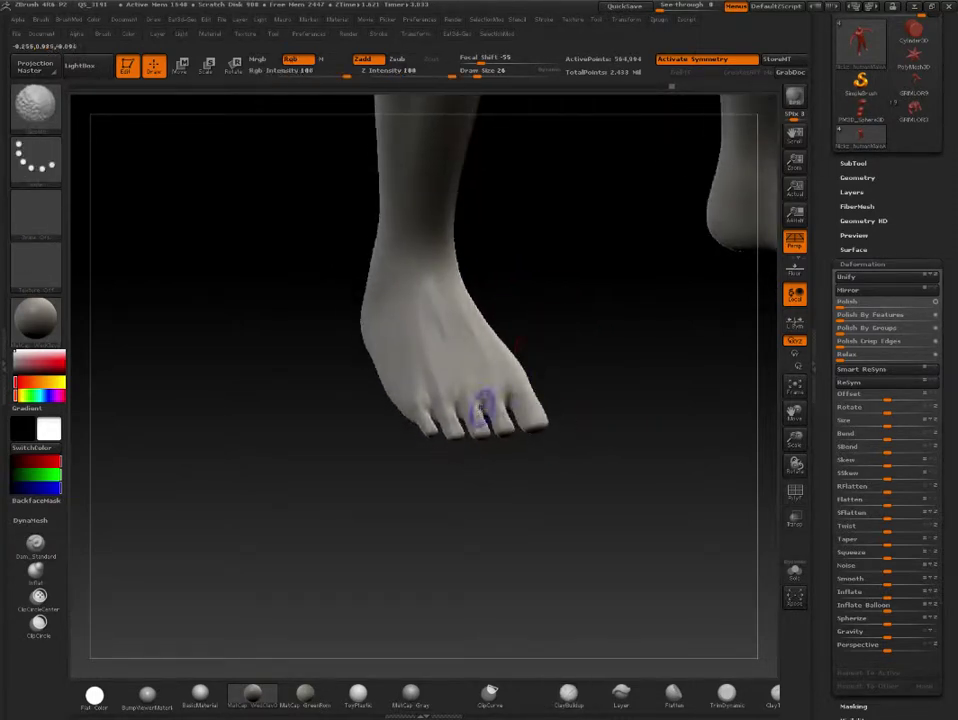
mouse_move(573, 327)
mouse_down()
mouse_move(623, 293)
mouse_move(562, 353)
mouse_move(333, 348)
mouse_up()
key(s)
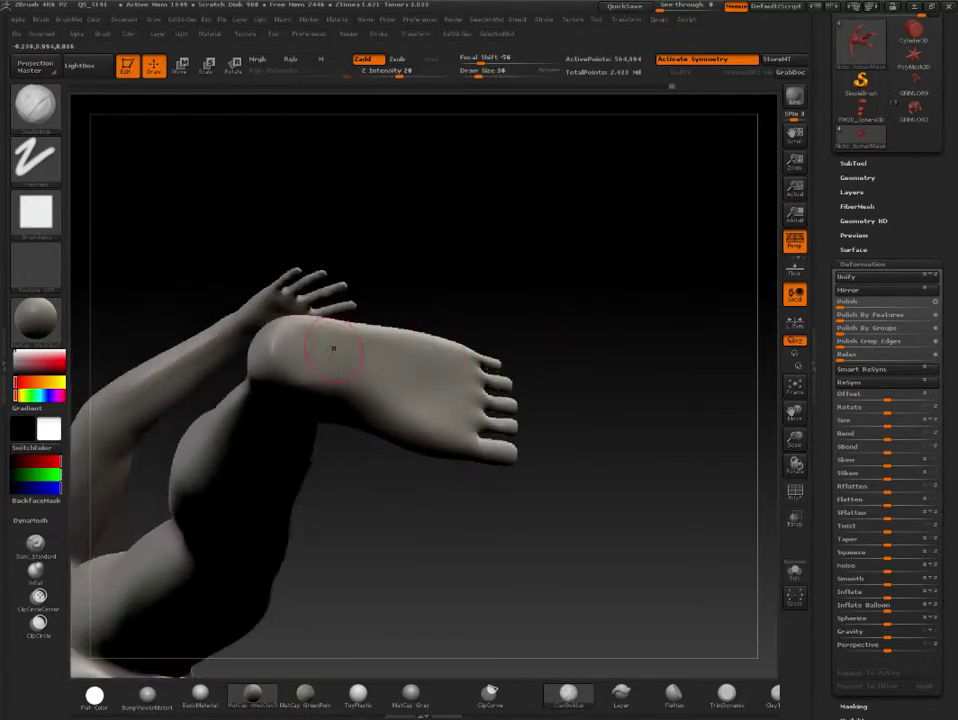
drag(355, 195, 385, 265)
mouse_move(412, 425)
mouse_down()
mouse_move(475, 405)
mouse_move(430, 345)
mouse_move(455, 373)
mouse_up()
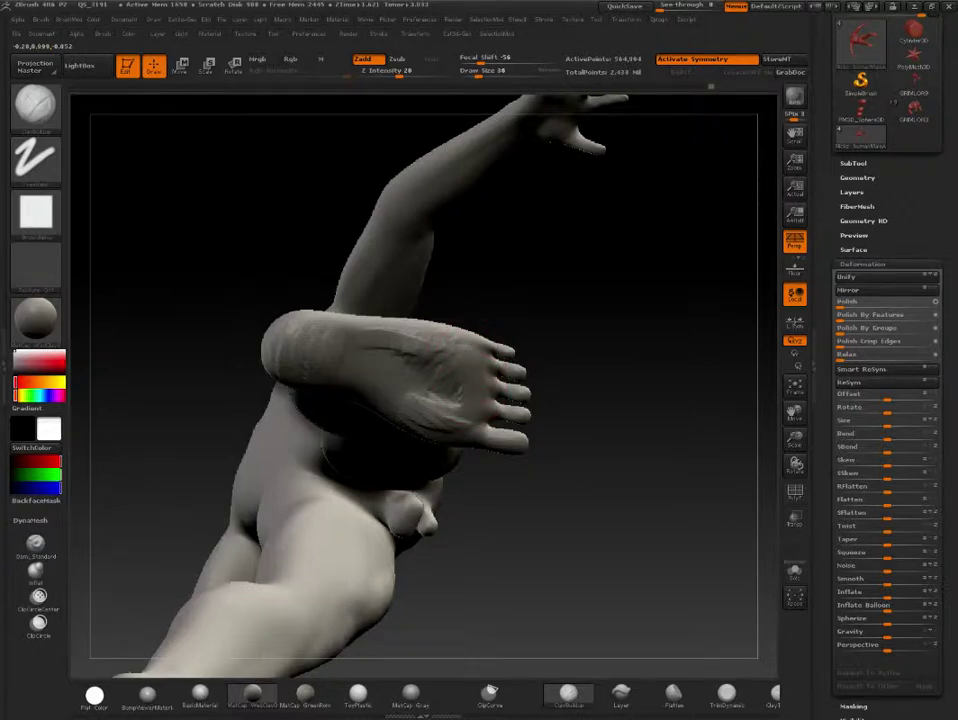
key(b)
key(s)
key(t)
key(ctrl+z)
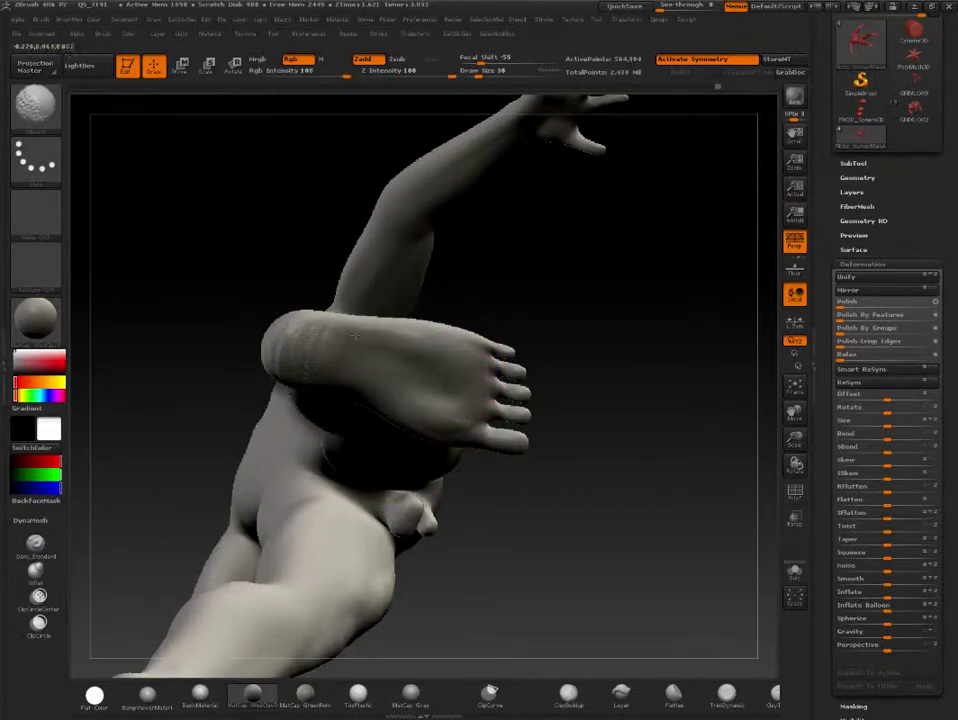
key(b)
key(c)
key(b)
key(b)
key(s)
key(t)
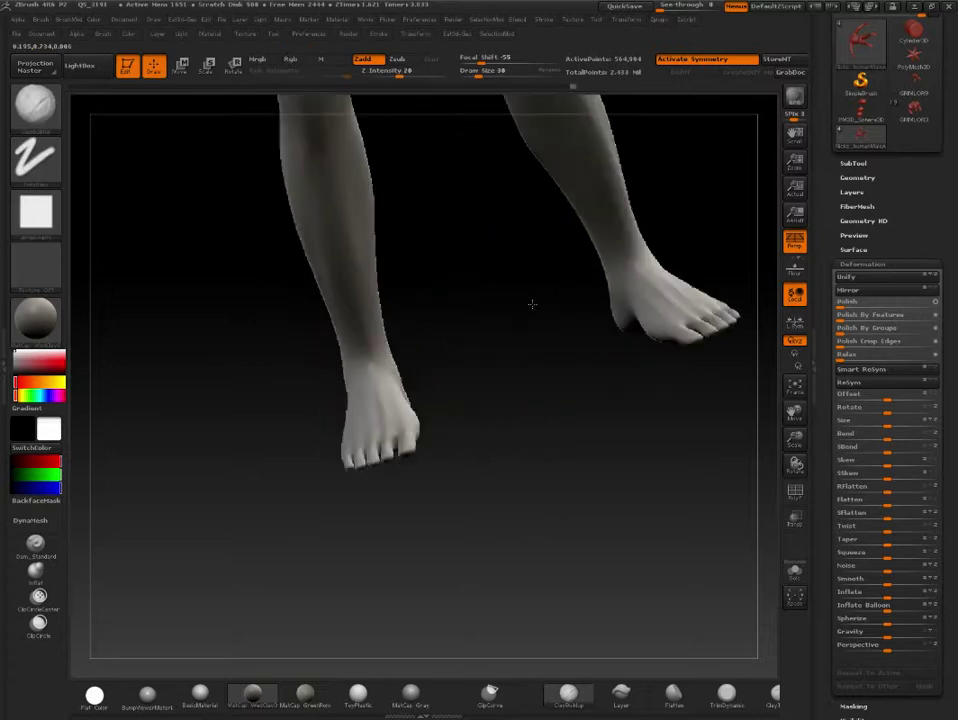
drag(438, 358, 394, 372)
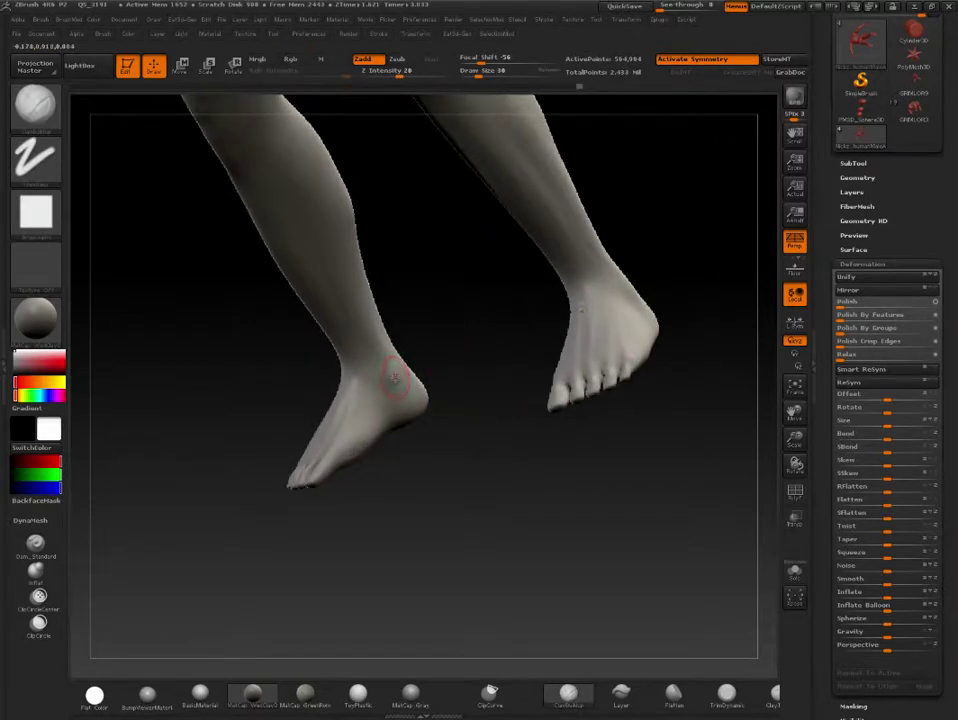
text(sity 20)
key(Return)
key(b)
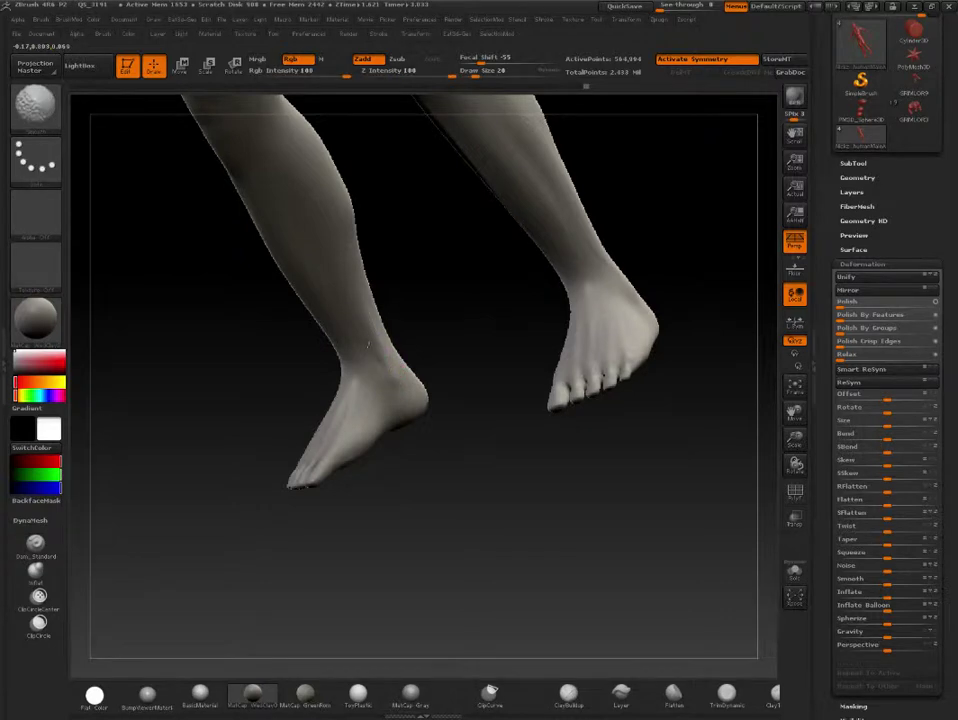
drag(303, 280, 396, 381)
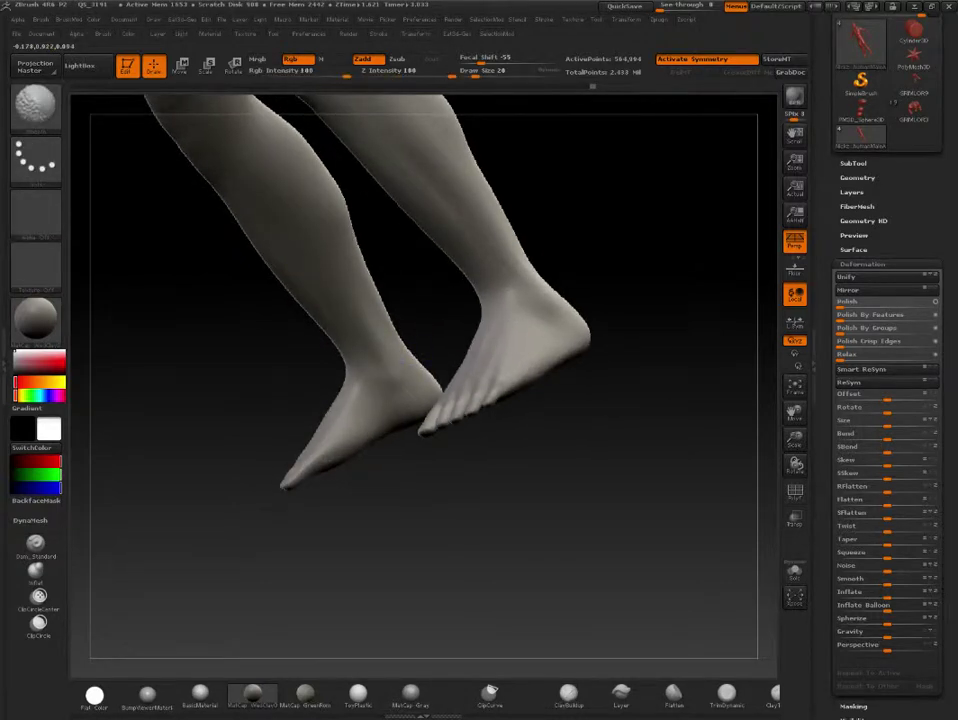
mouse_move(419, 308)
shift+mouse_down()
mouse_move(588, 288)
mouse_move(376, 240)
shift+mouse_up()
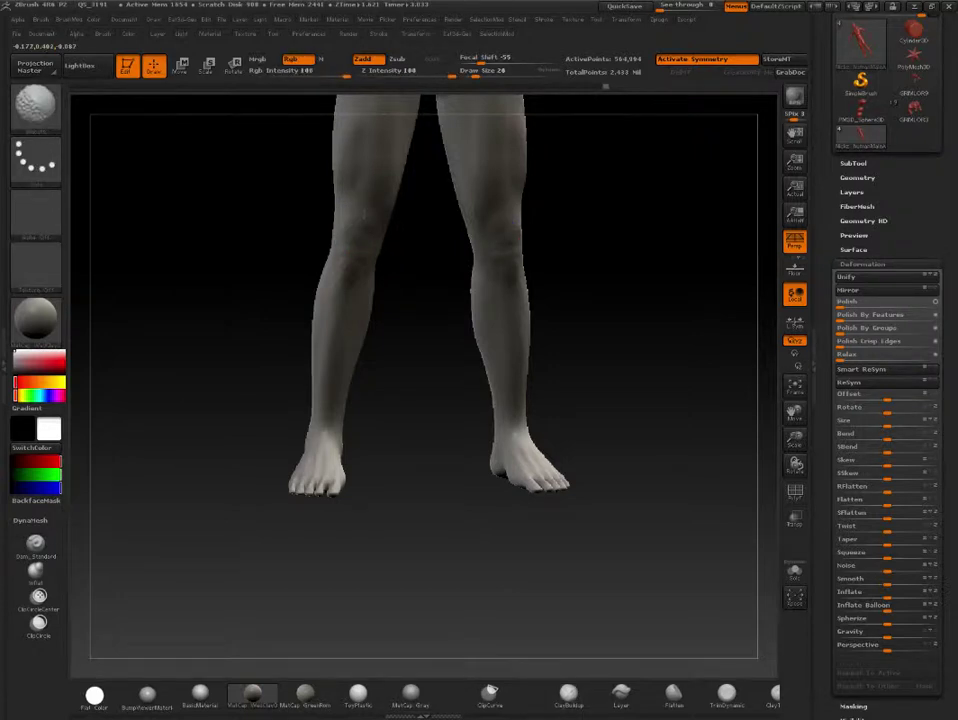
mouse_move(398, 310)
mouse_down()
mouse_move(406, 329)
mouse_move(398, 316)
mouse_move(412, 270)
mouse_move(400, 338)
mouse_move(501, 283)
mouse_move(520, 314)
mouse_move(515, 250)
mouse_move(446, 290)
mouse_up()
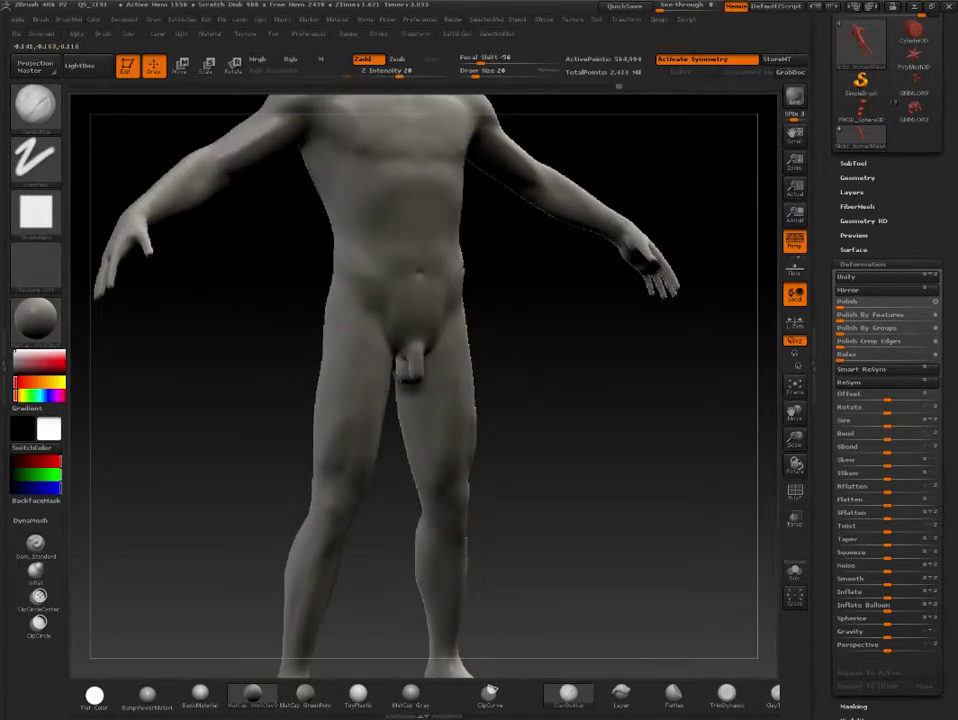
mouse_move(368, 285)
shift+mouse_down()
mouse_move(449, 317)
mouse_move(362, 205)
shift+mouse_up()
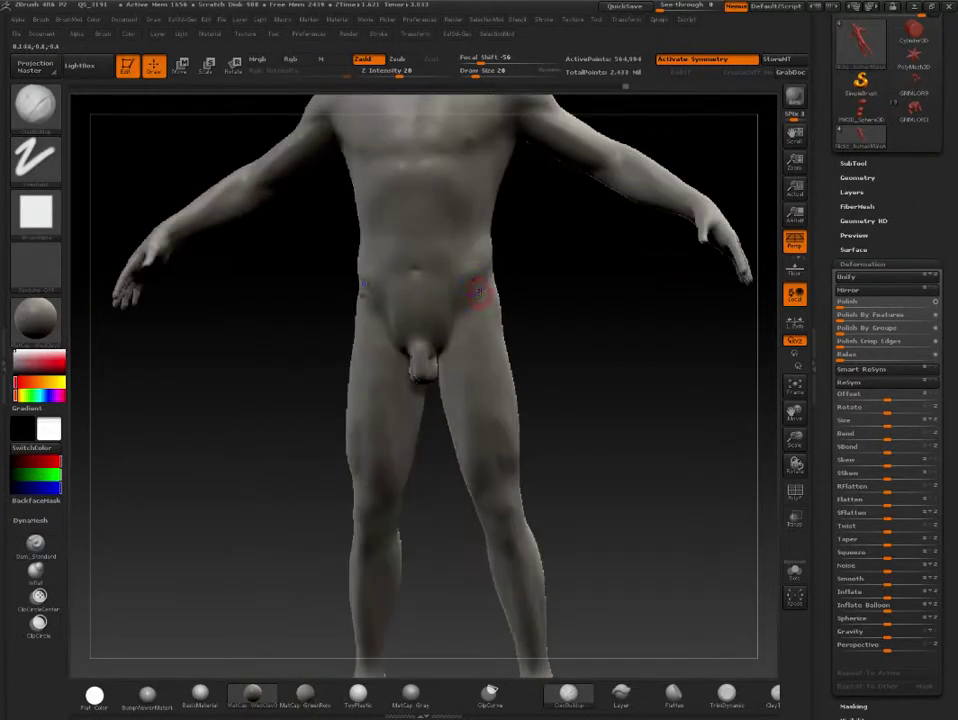
drag(541, 274, 492, 283)
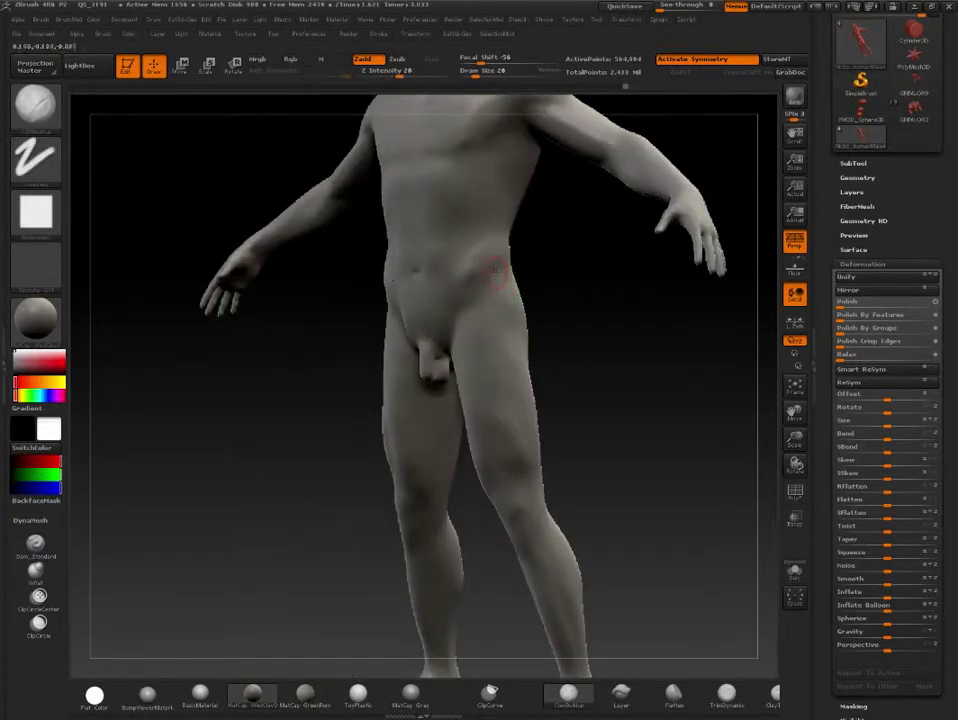
key(shift)
key(shift)
drag(539, 278, 502, 284)
key(shift)
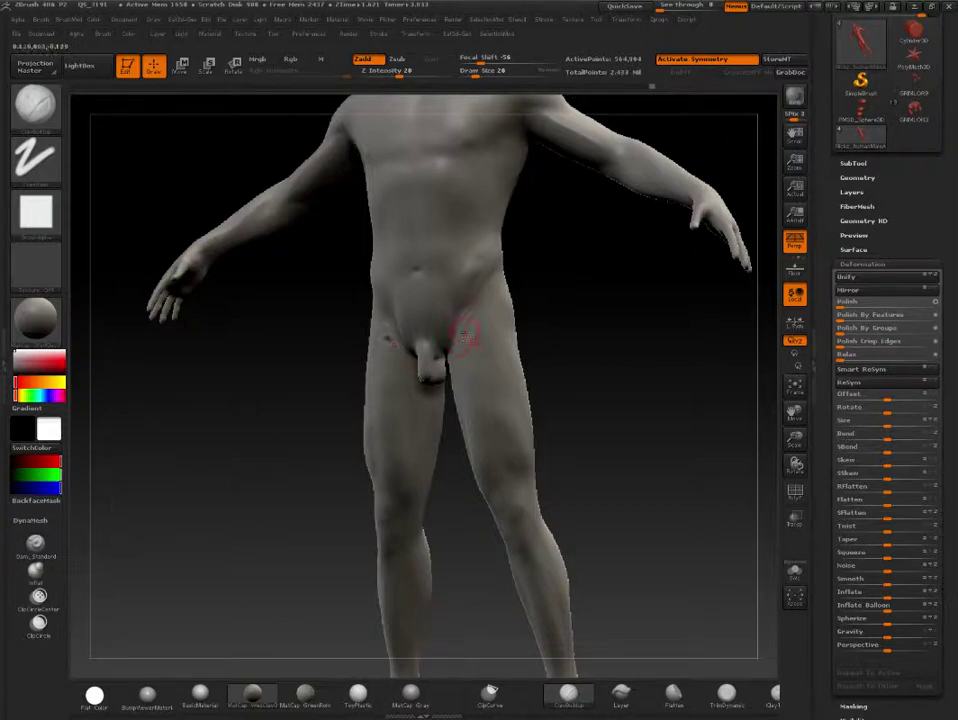
key(shift)
mouse_move(455, 346)
mouse_down()
mouse_move(520, 323)
mouse_move(513, 333)
mouse_move(511, 299)
mouse_move(505, 312)
mouse_move(455, 293)
mouse_move(405, 188)
mouse_up()
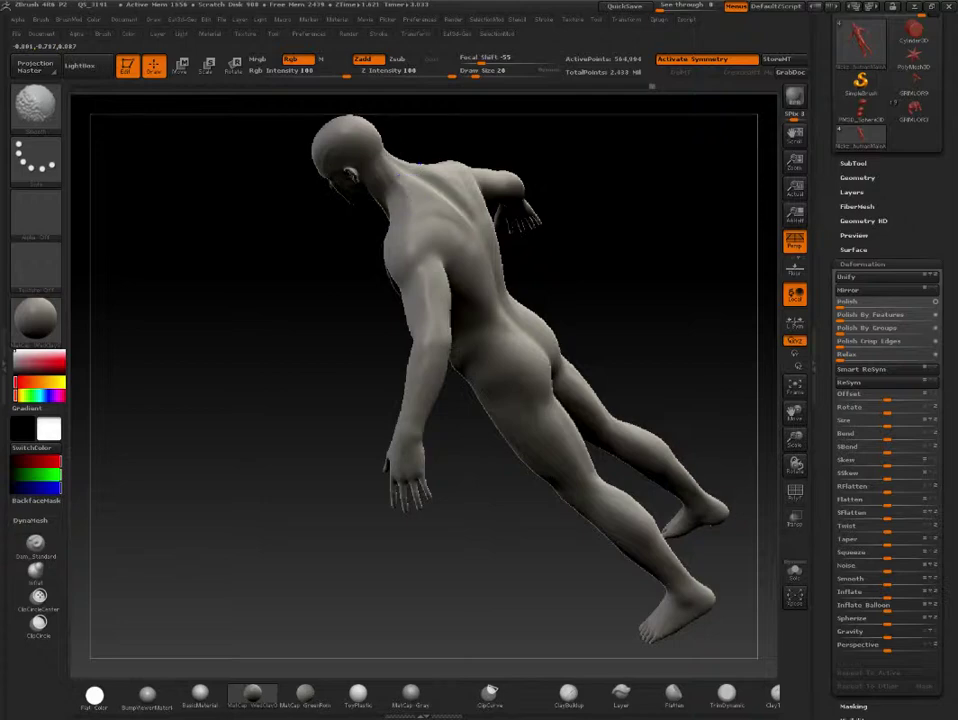
key(b)
key(c)
key(b)
mouse_move(610, 278)
mouse_down()
mouse_move(616, 384)
mouse_move(406, 278)
mouse_up()
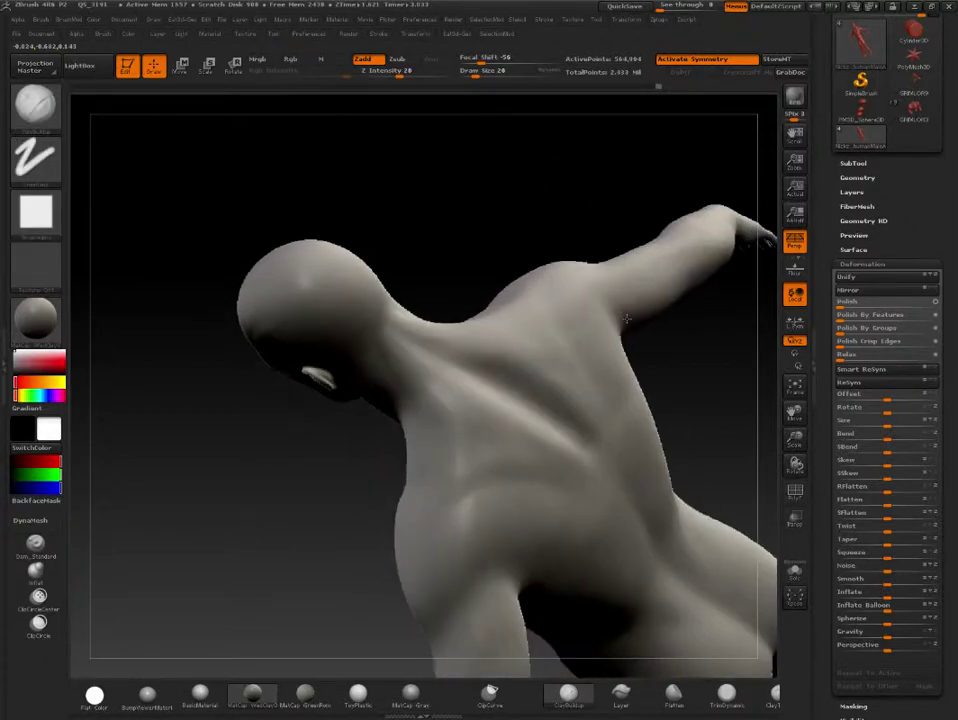
key(b)
key(s)
key(t)
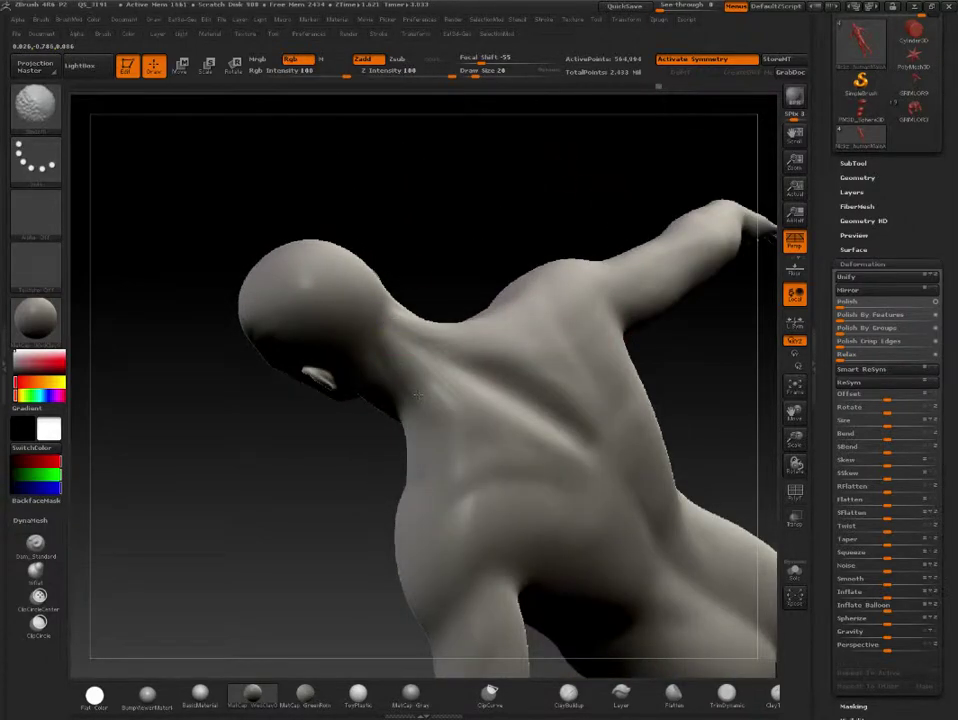
drag(418, 397, 350, 281)
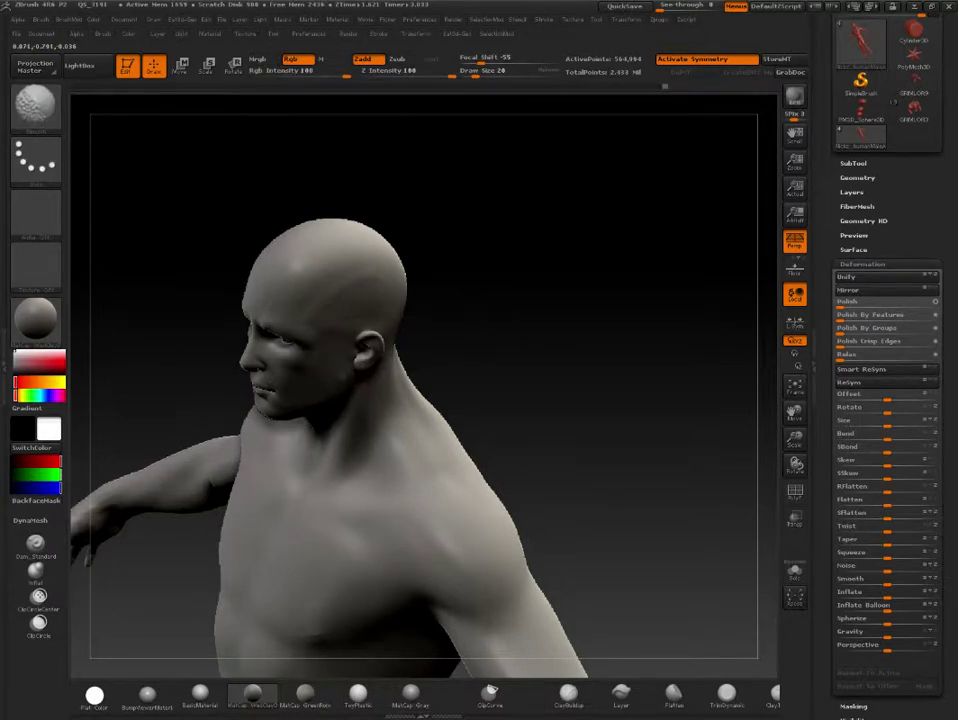
key(b)
key(c)
key(b)
drag(600, 300, 431, 290)
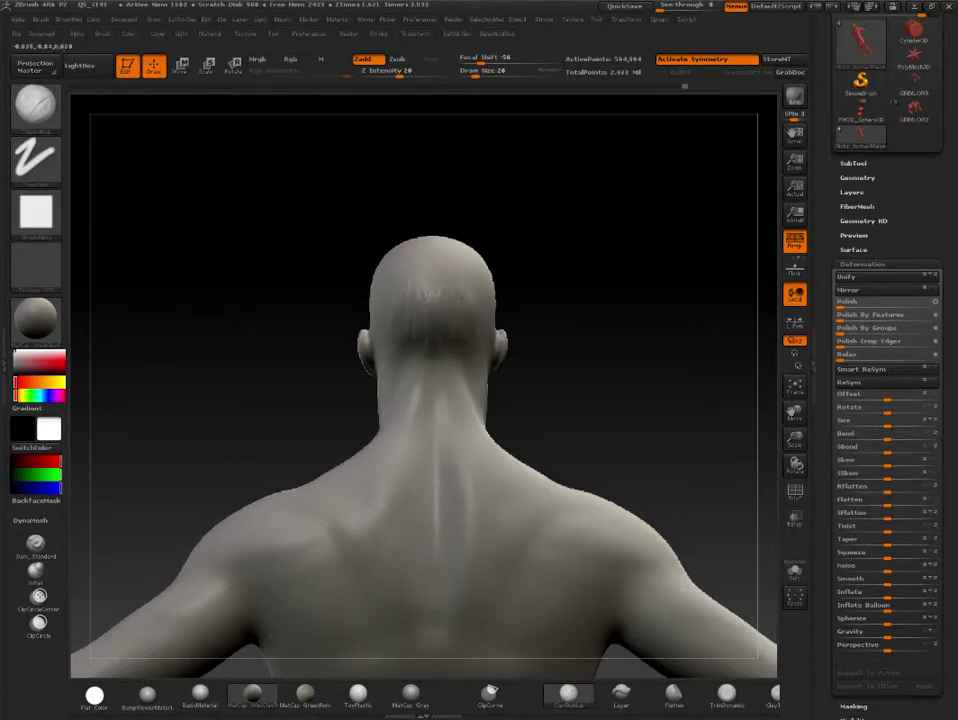
key(b)
key(p)
key(a)
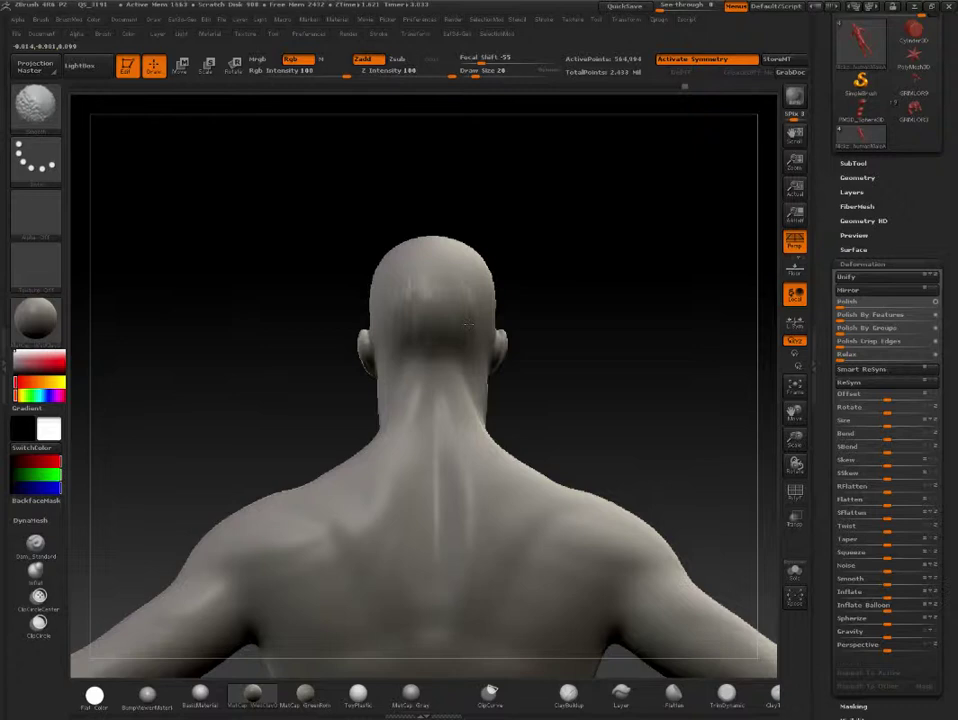
drag(580, 262, 492, 267)
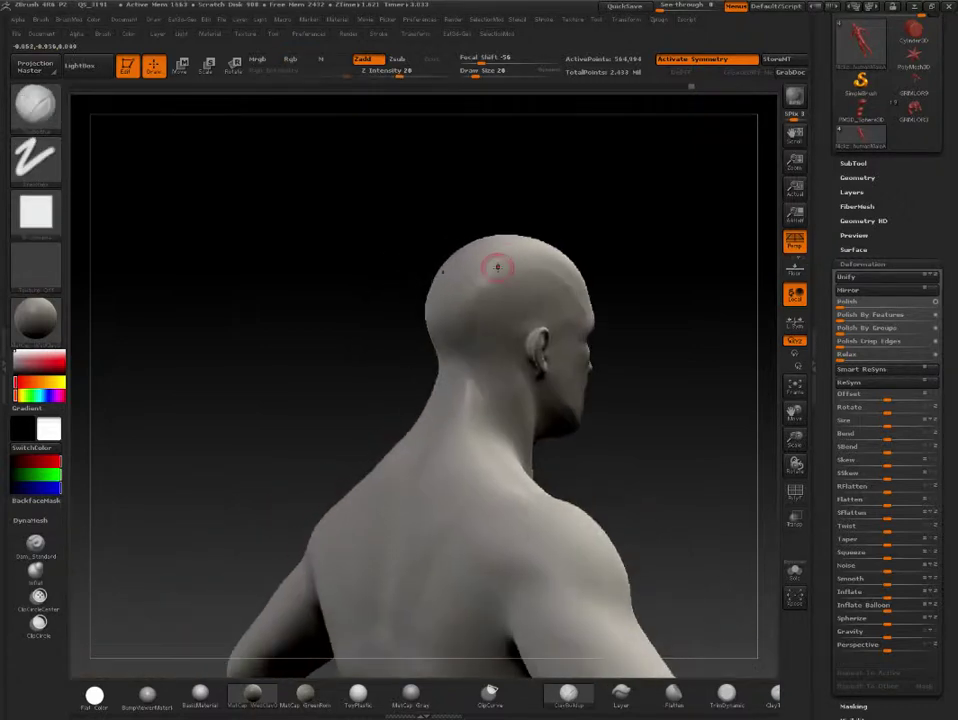
mouse_move(550, 235)
shift+mouse_down()
mouse_move(622, 190)
mouse_move(612, 247)
shift+mouse_up()
key(b)
key(c)
key(b)
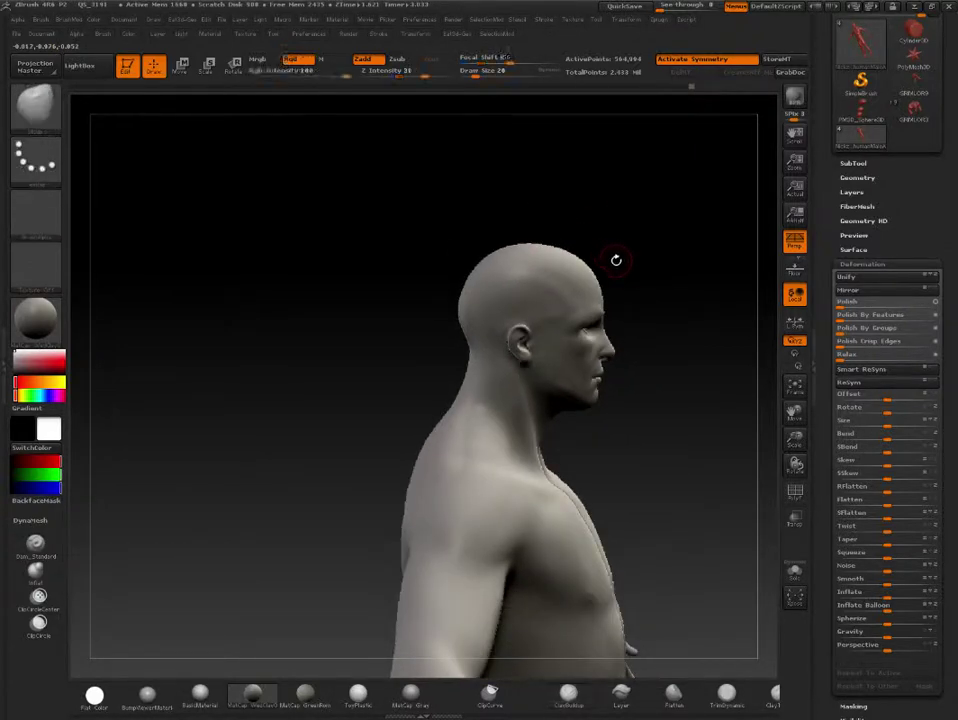
key(b)
key(s)
key(t)
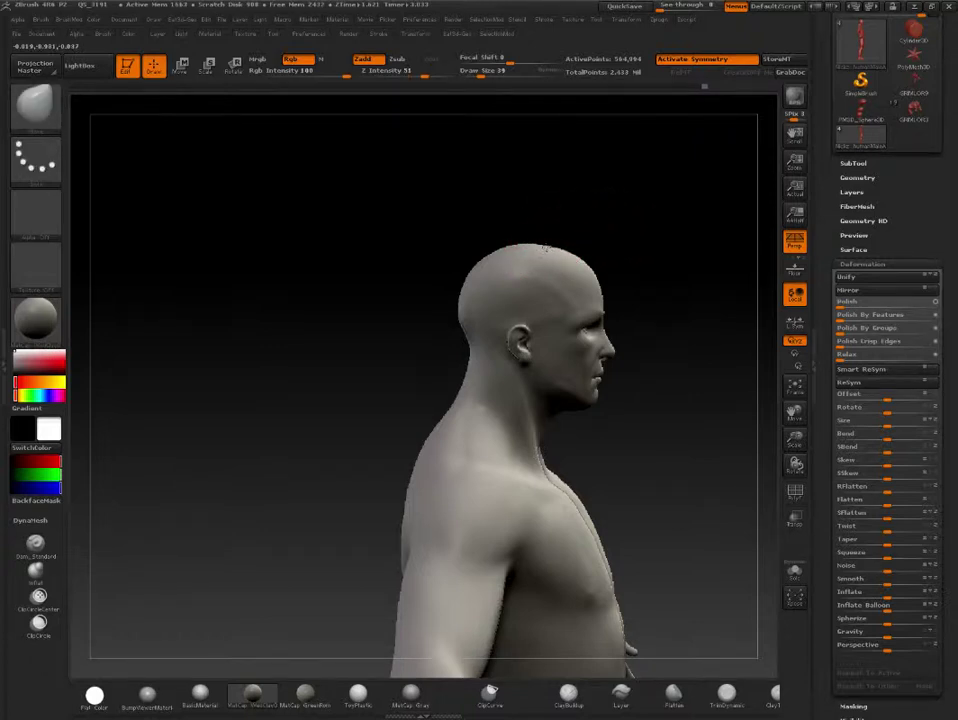
mouse_move(644, 249)
mouse_down()
mouse_move(644, 235)
mouse_move(618, 293)
mouse_up()
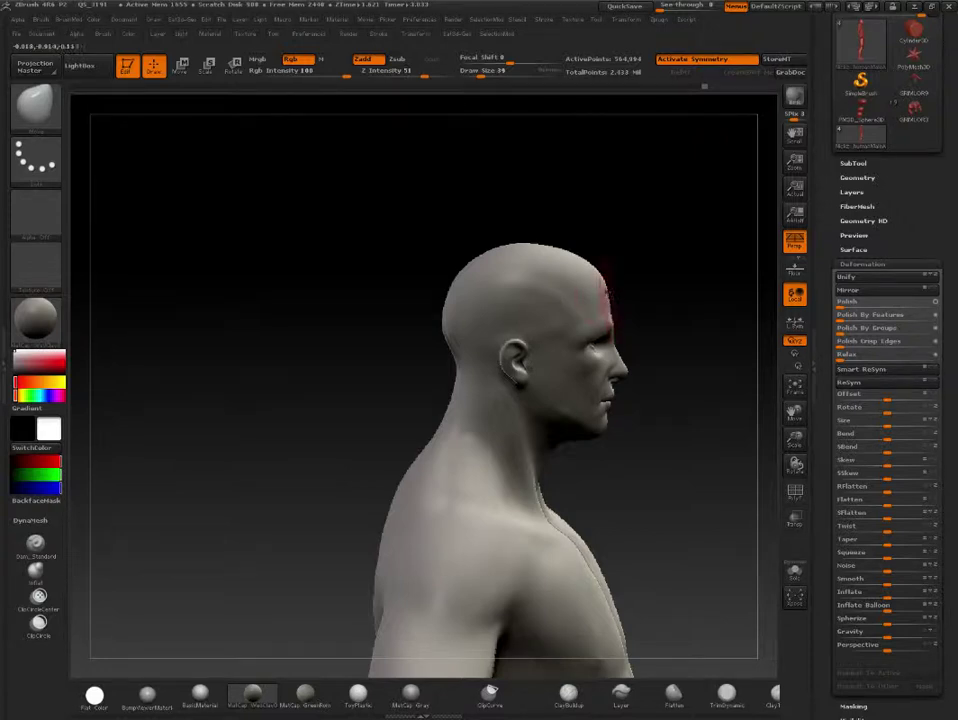
mouse_move(640, 300)
mouse_down()
mouse_move(632, 262)
mouse_move(641, 261)
mouse_move(592, 280)
mouse_move(428, 408)
mouse_move(383, 365)
mouse_up()
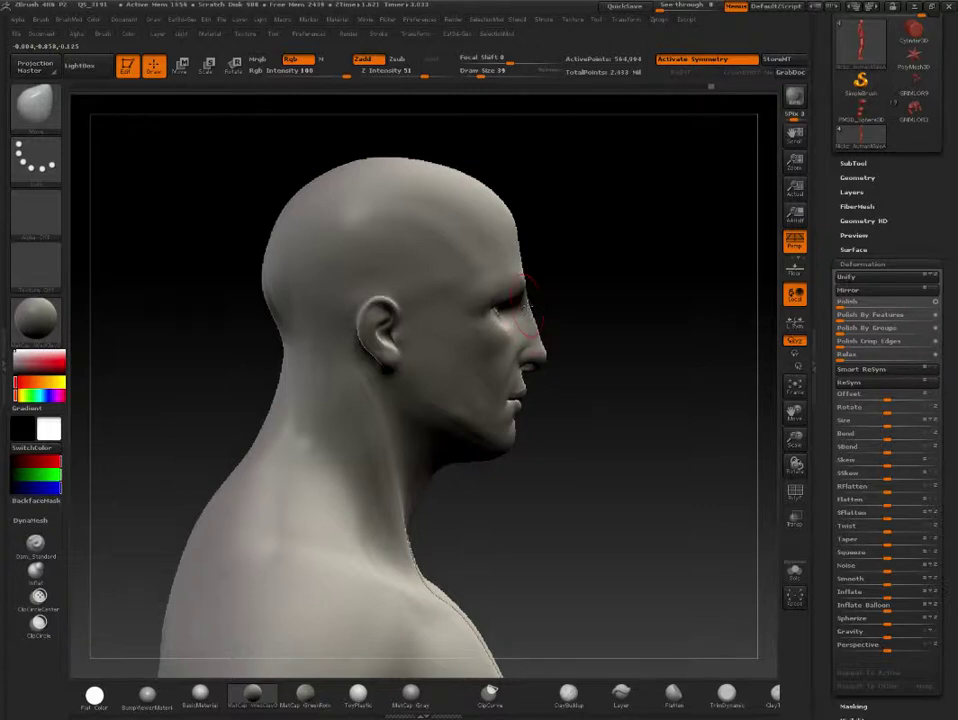
key(shift)
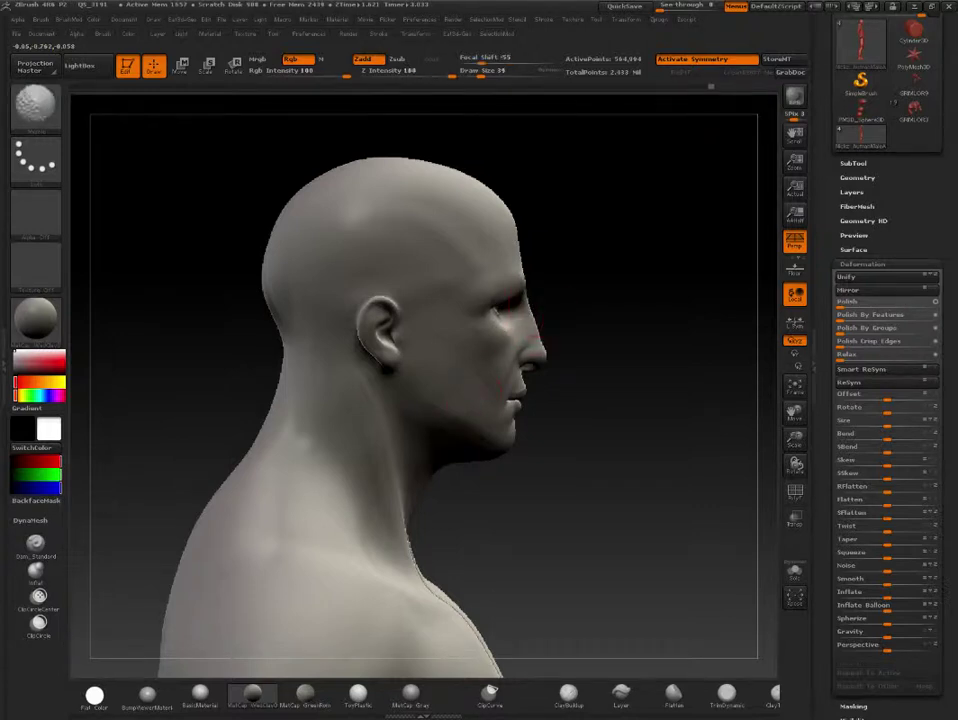
mouse_move(440, 376)
mouse_down()
mouse_move(677, 226)
mouse_move(618, 269)
mouse_move(567, 350)
mouse_up()
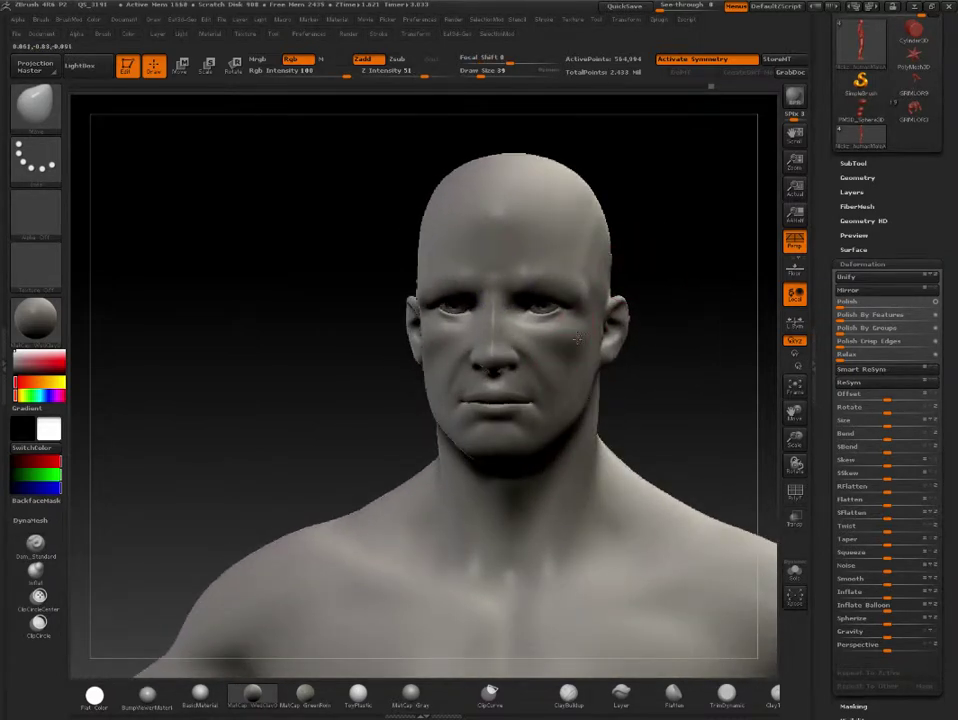
drag(640, 290, 644, 278)
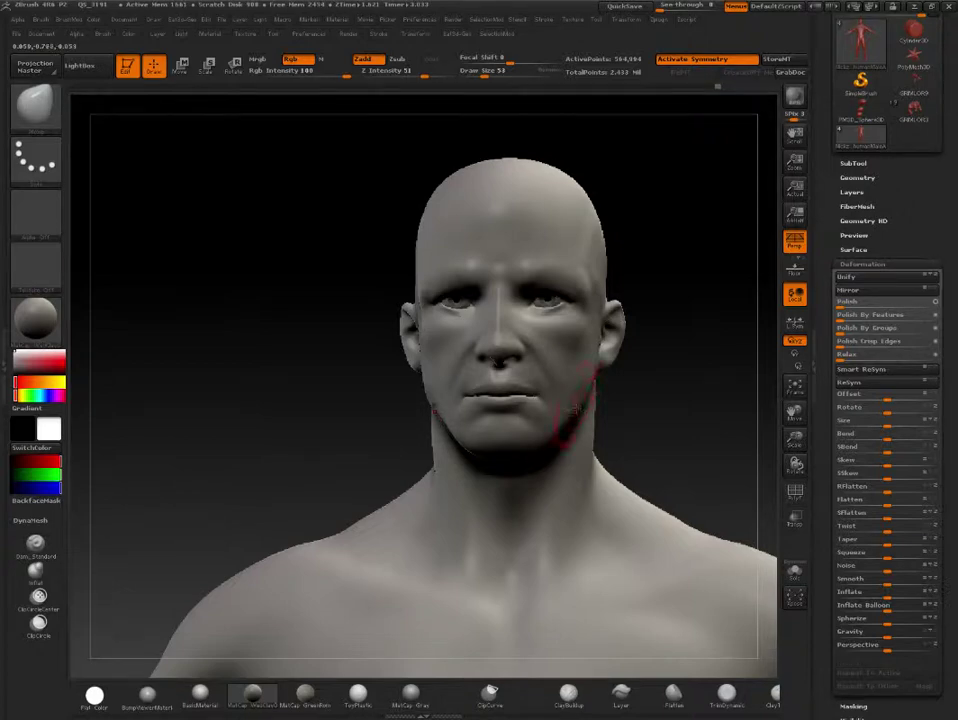
mouse_move(669, 352)
mouse_down()
mouse_move(643, 310)
mouse_move(592, 302)
mouse_up()
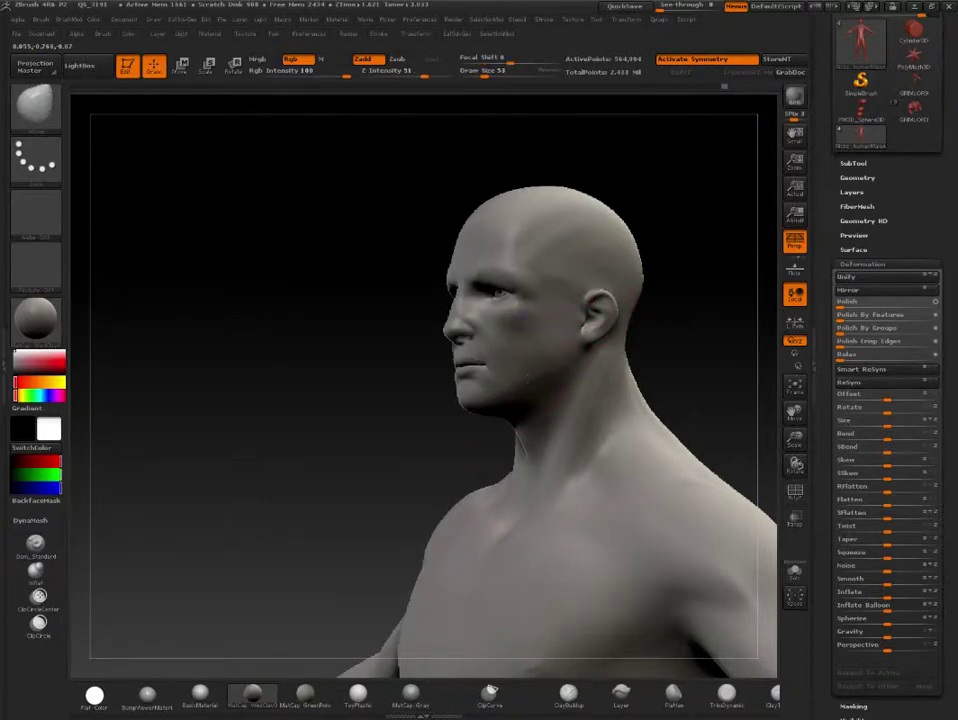
- Set Draw Size to 24 and sculpt crease lines on the cheek below the eye
drag(686, 209, 604, 301)
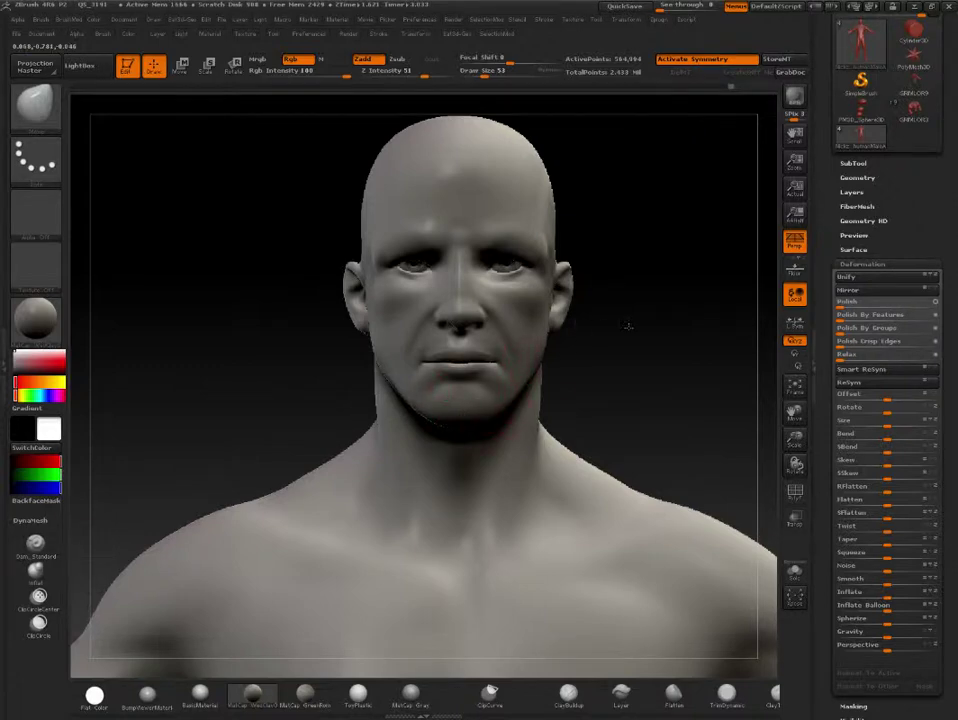
mouse_move(628, 325)
mouse_down()
mouse_move(663, 257)
mouse_move(556, 299)
mouse_move(540, 345)
mouse_up()
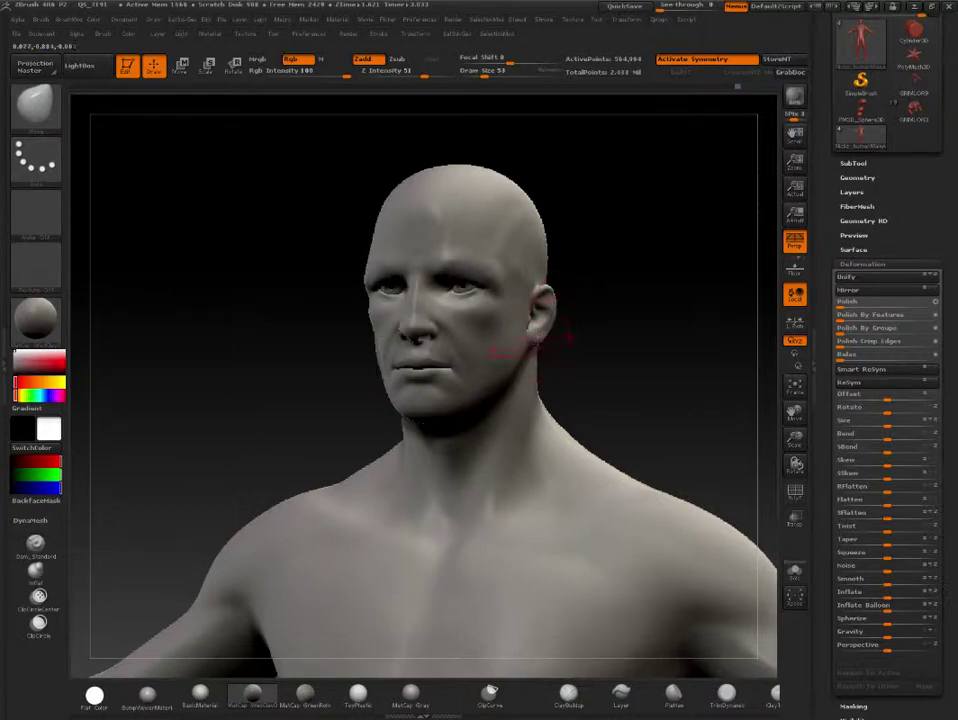
text(s24)
key(Return)
drag(382, 298, 398, 336)
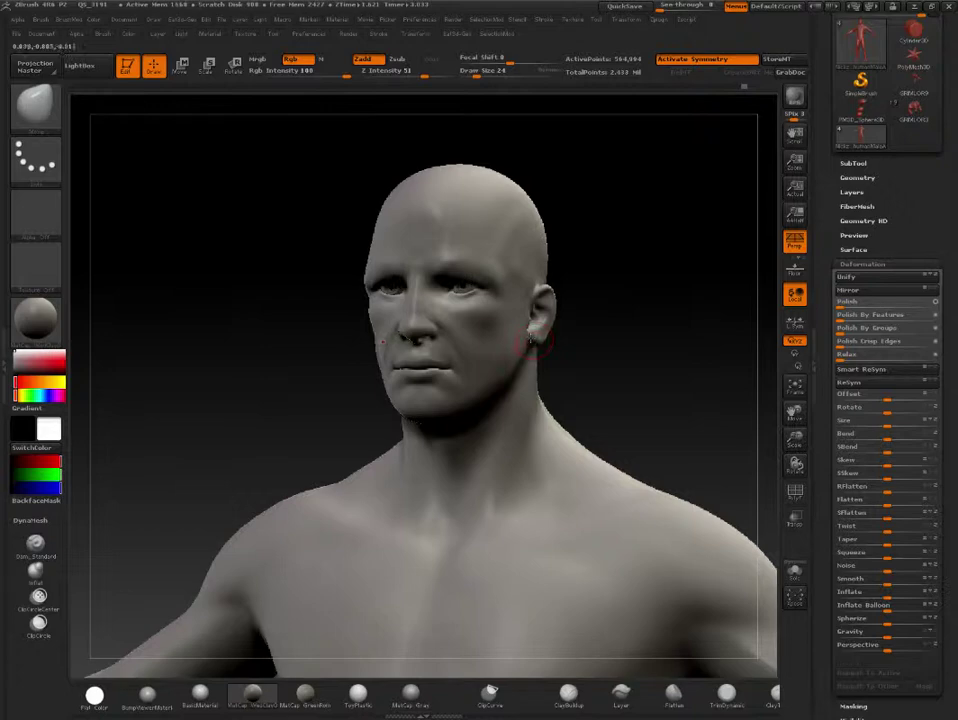
- Inspect the head from the side and enlarge the brush to size 47
drag(740, 280, 646, 278)
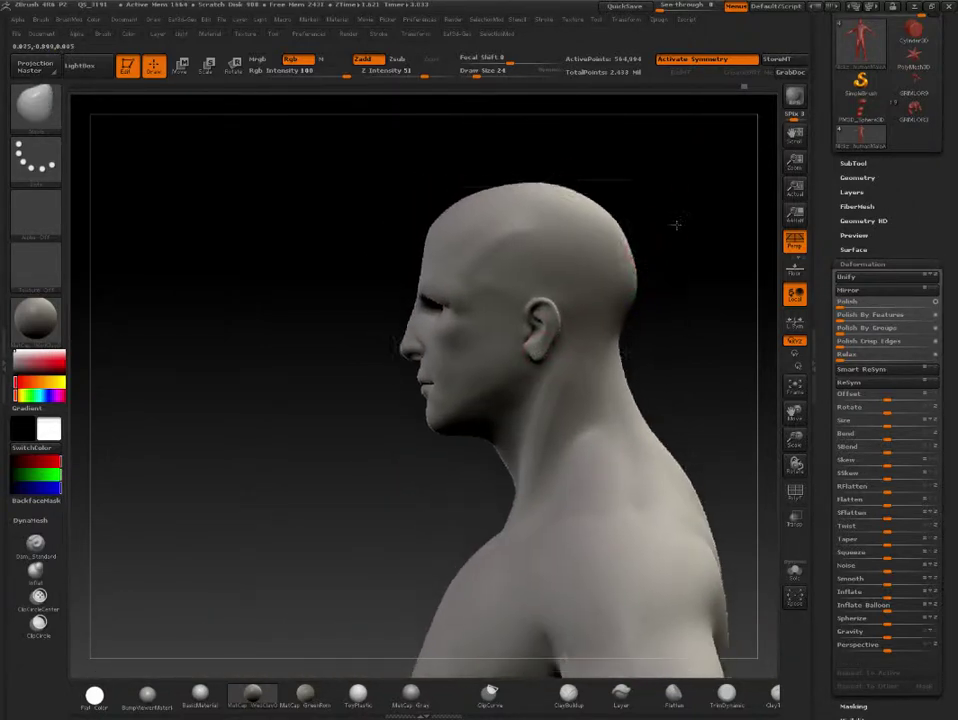
alt+drag(676, 222, 706, 261)
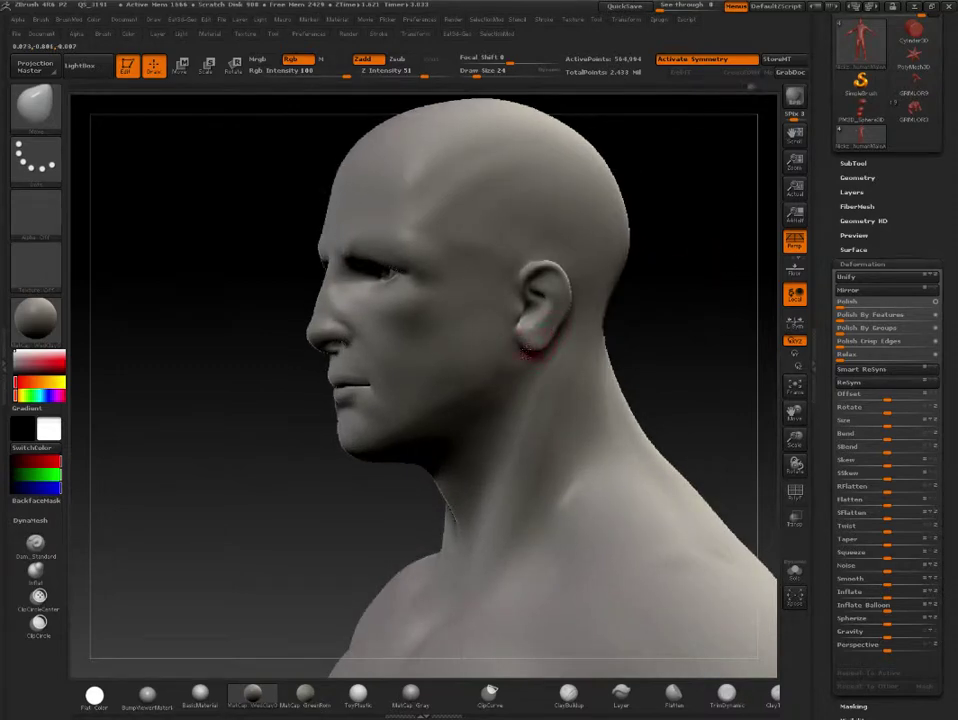
mouse_move(537, 338)
mouse_down()
mouse_move(619, 286)
mouse_move(588, 297)
mouse_up()
key(s)
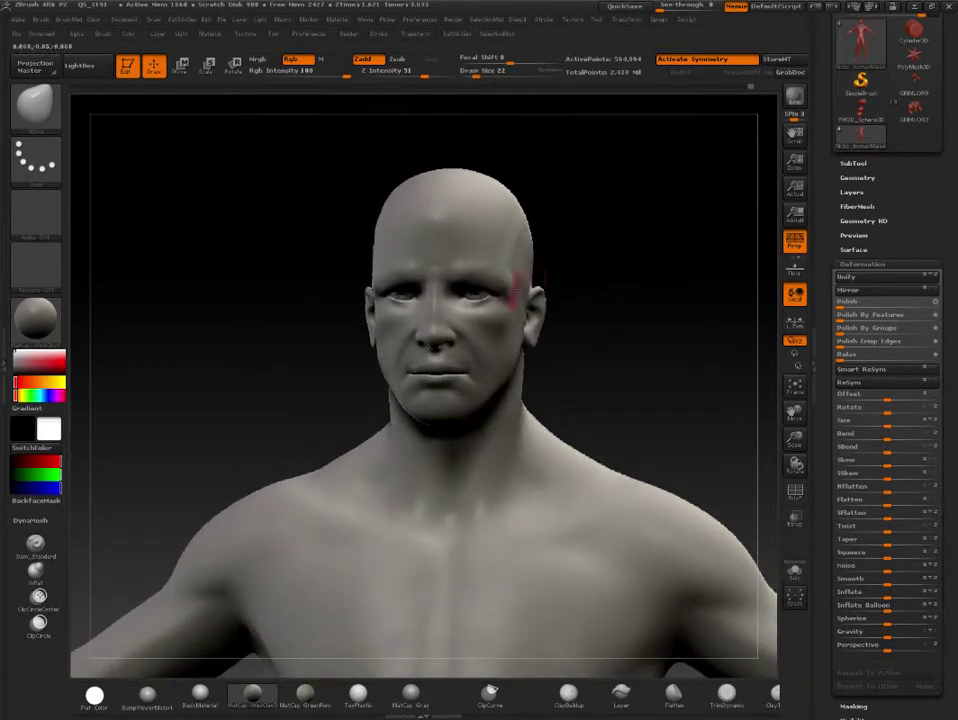
key(s)
drag(570, 263, 605, 263)
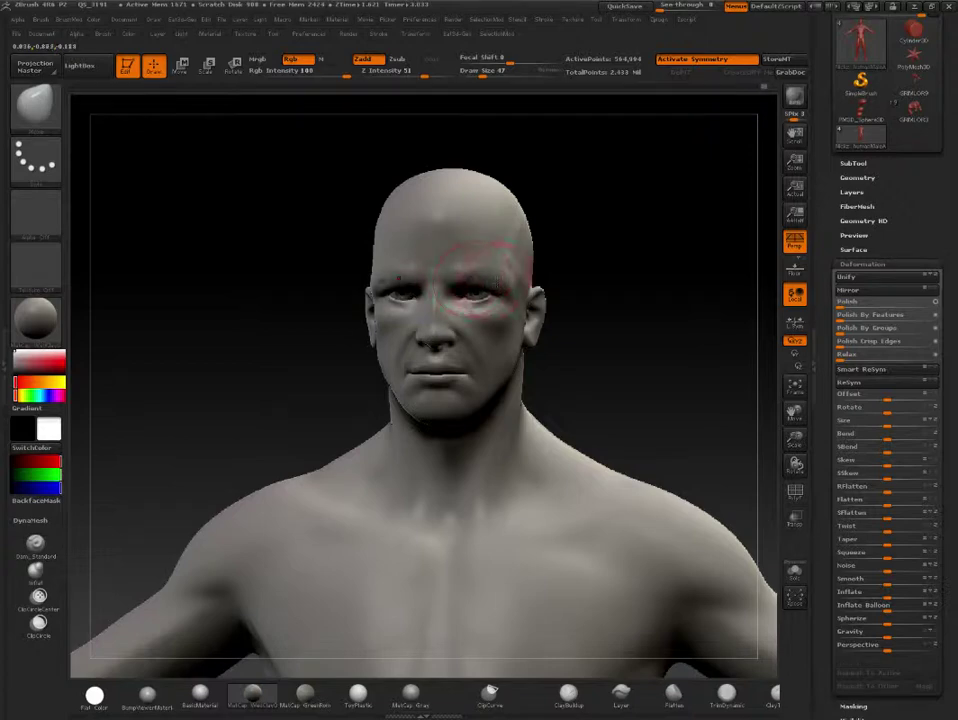
drag(555, 249, 558, 257)
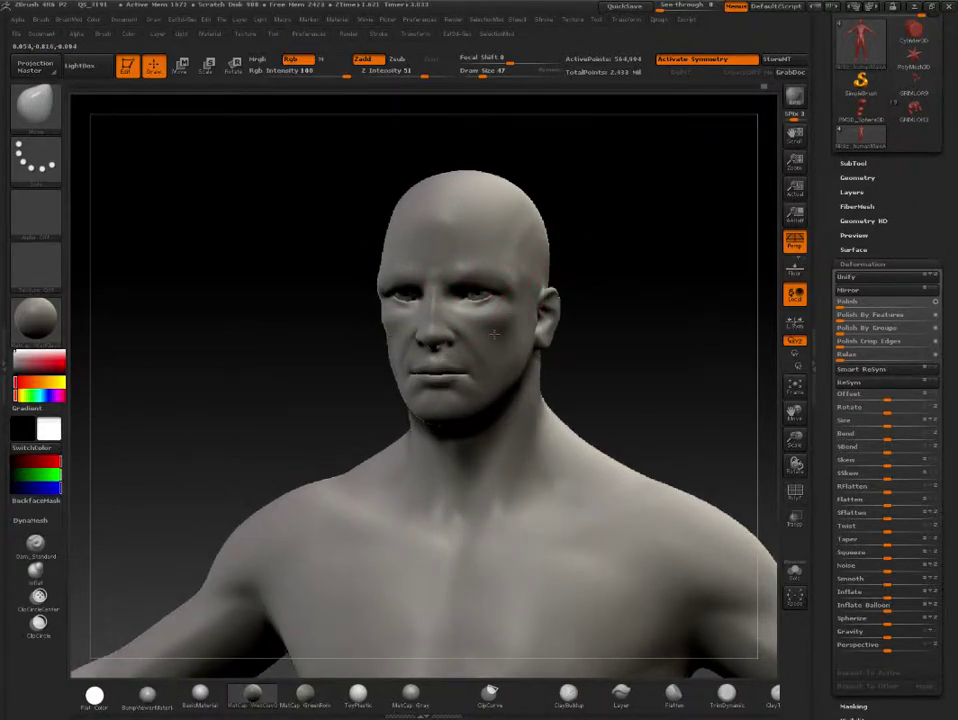
key(shift)
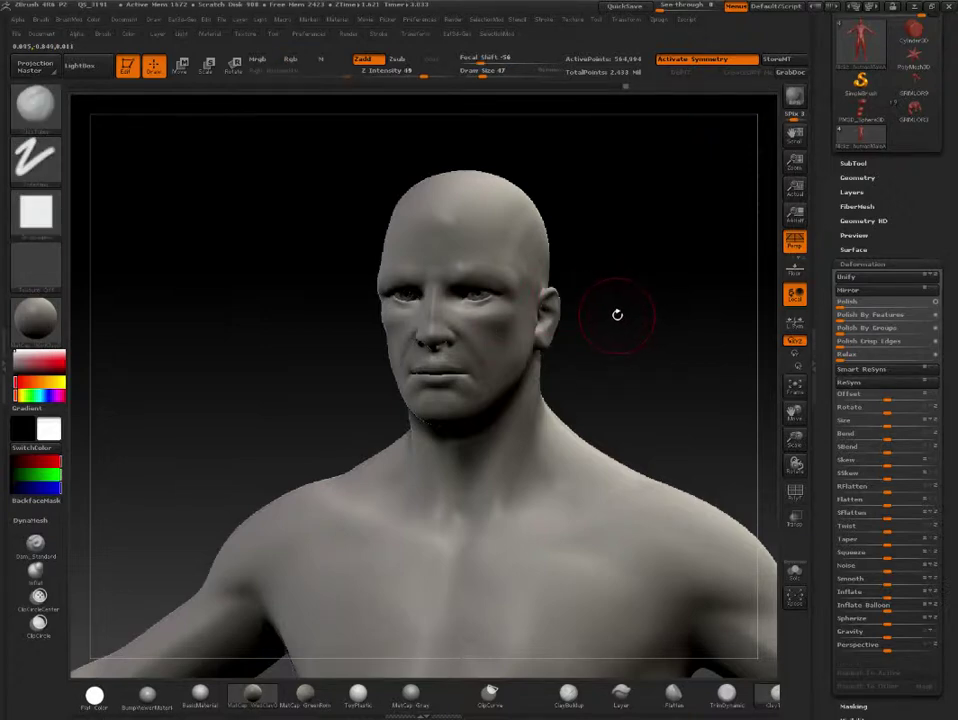
- Set Draw Size to 13 and carve a diagonal crease from the inner eye down the cheek
key(s)
drag(612, 310, 584, 301)
mouse_move(438, 308)
mouse_down()
mouse_move(458, 318)
mouse_move(466, 356)
mouse_up()
key(ctrl)
key(ctrl)
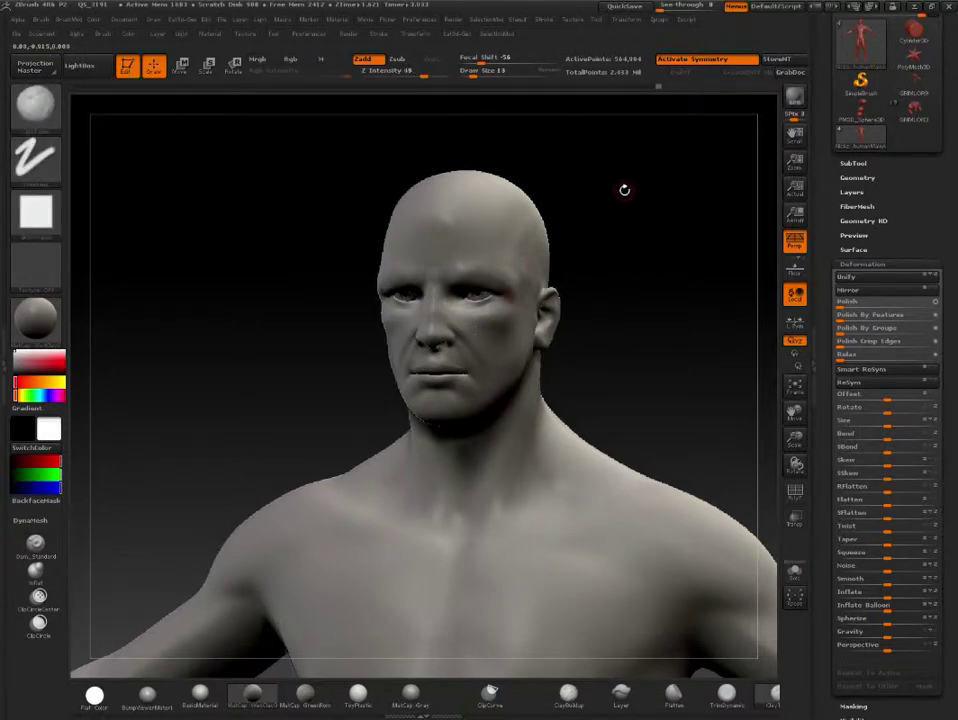
drag(620, 188, 621, 157)
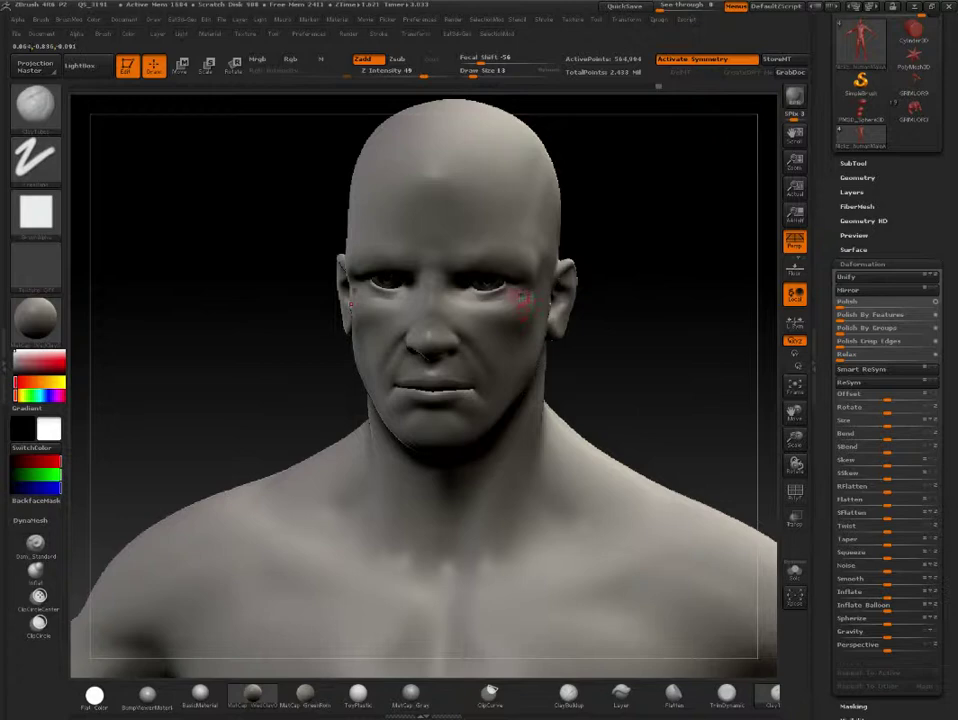
drag(605, 263, 523, 168)
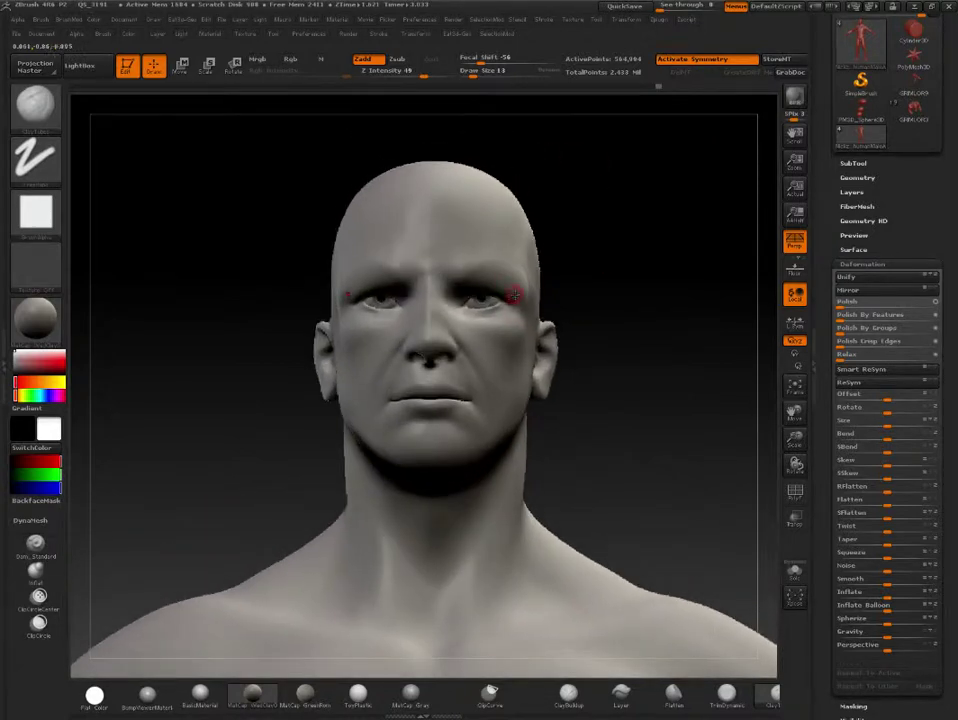
key(2)
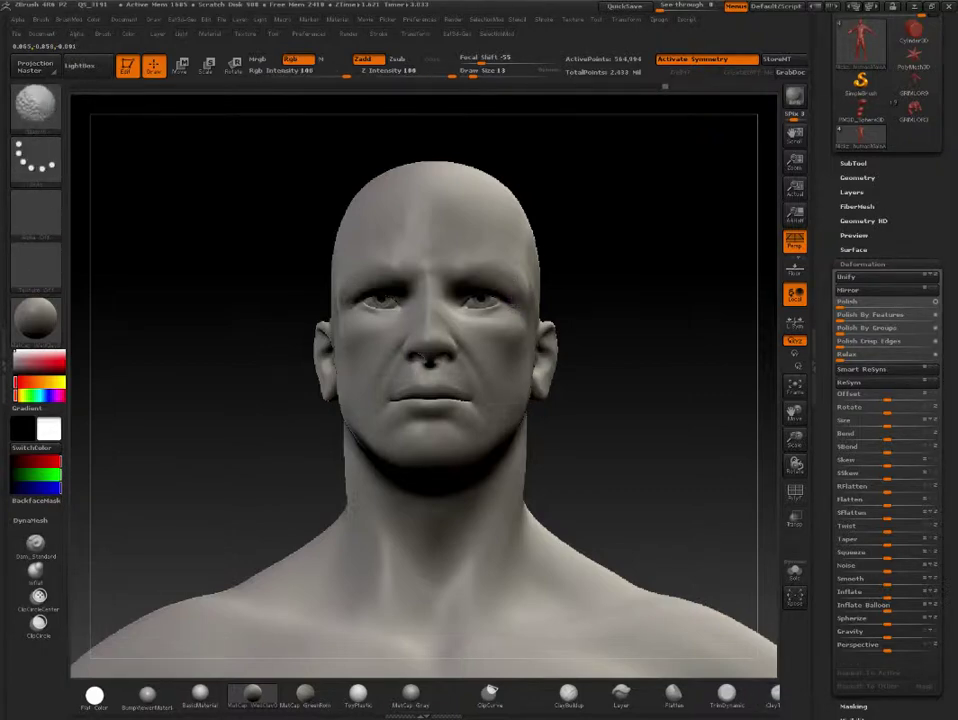
key(1)
- Raise Draw Size to 47 and stroke two horizontal wrinkles across the forehead
drag(620, 212, 592, 261)
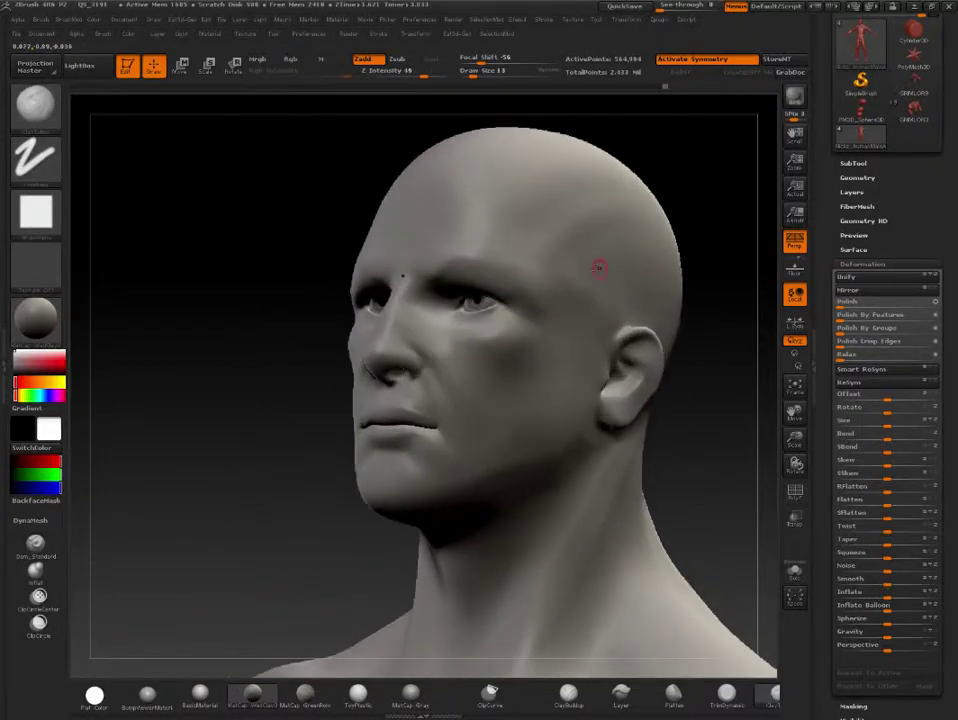
key(2)
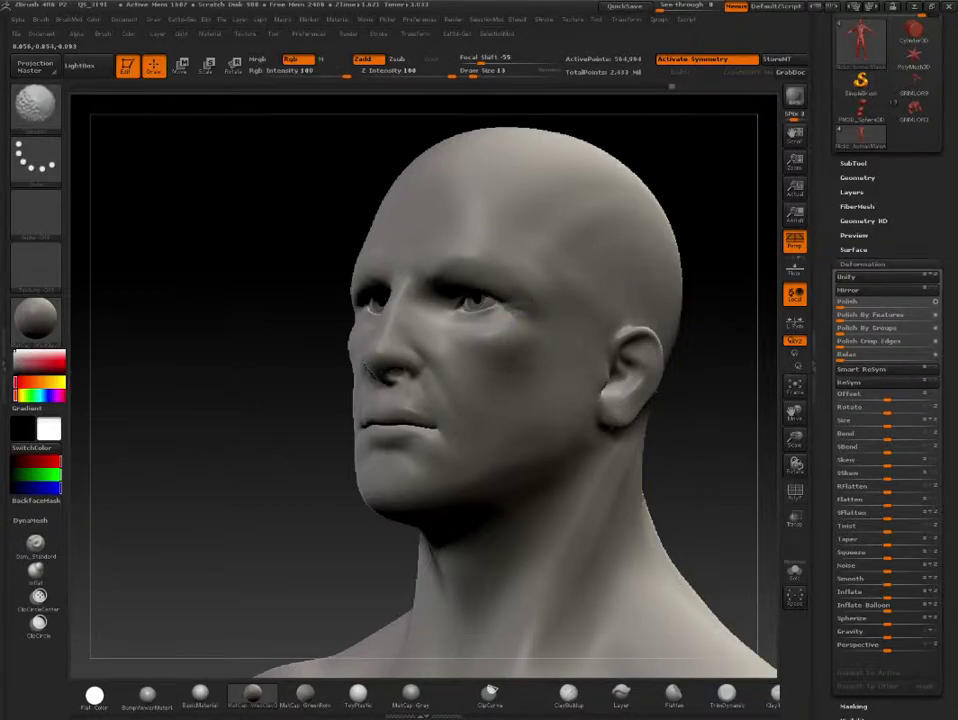
key(1)
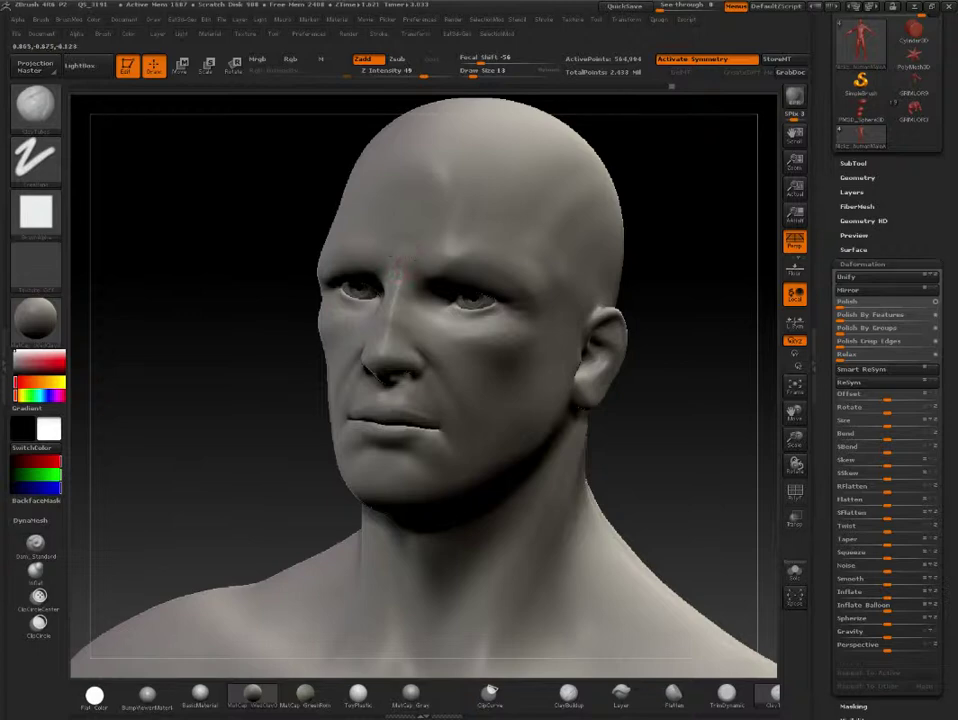
key(1)
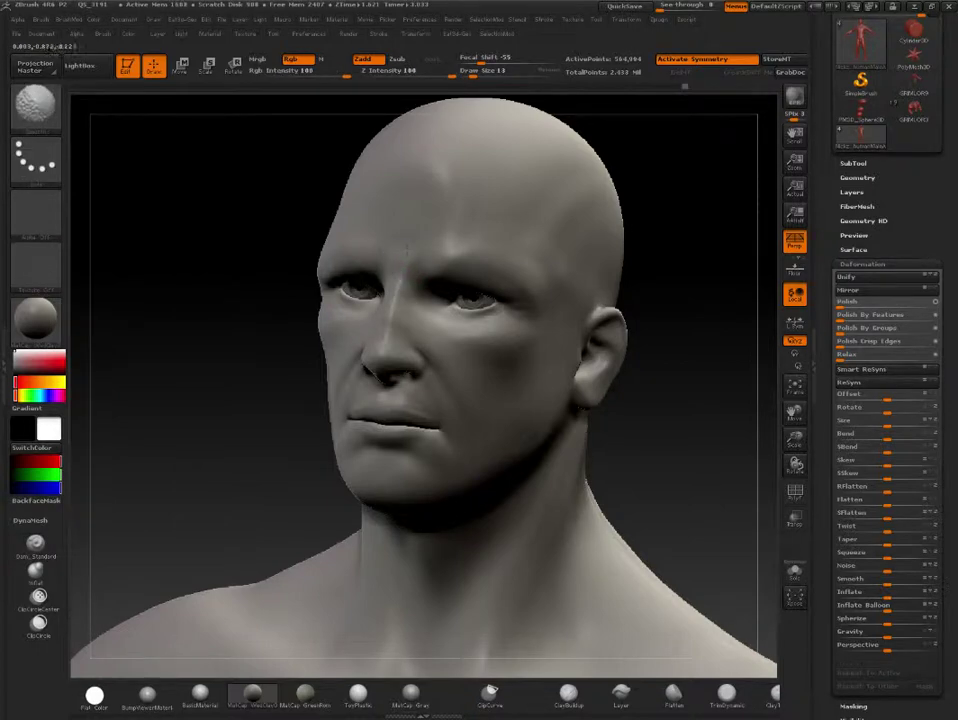
drag(671, 188, 605, 167)
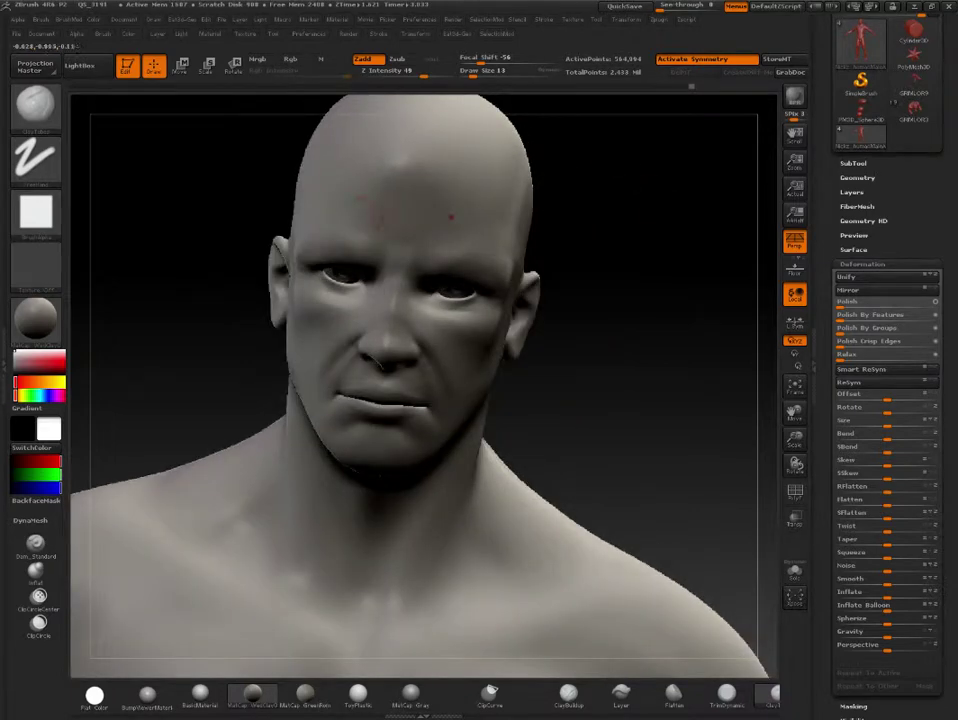
key(s)
drag(380, 172, 405, 172)
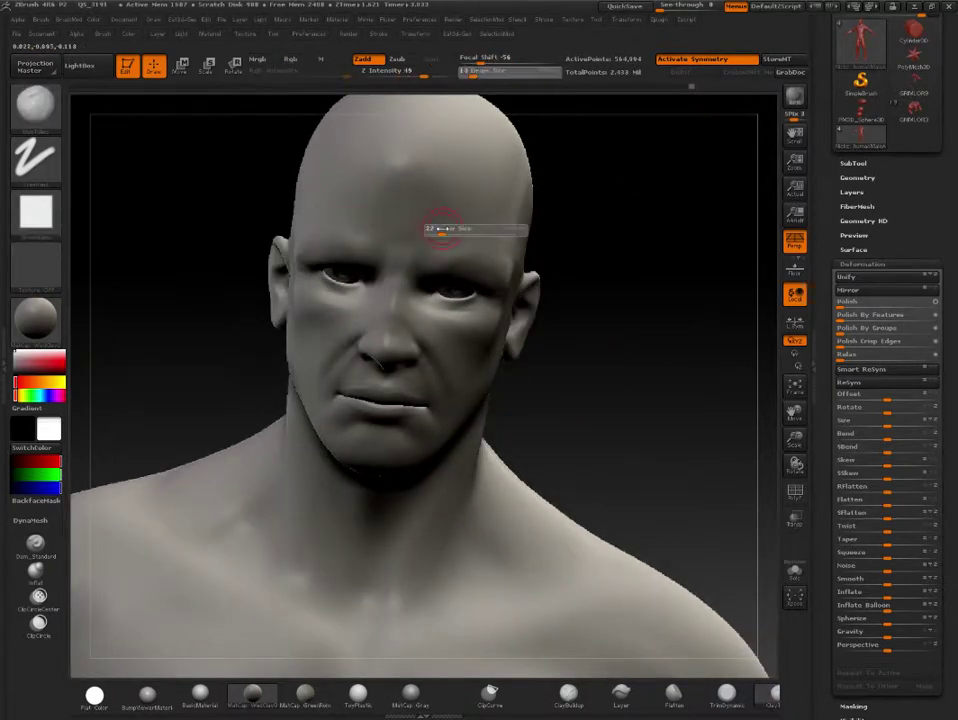
drag(362, 215, 445, 210)
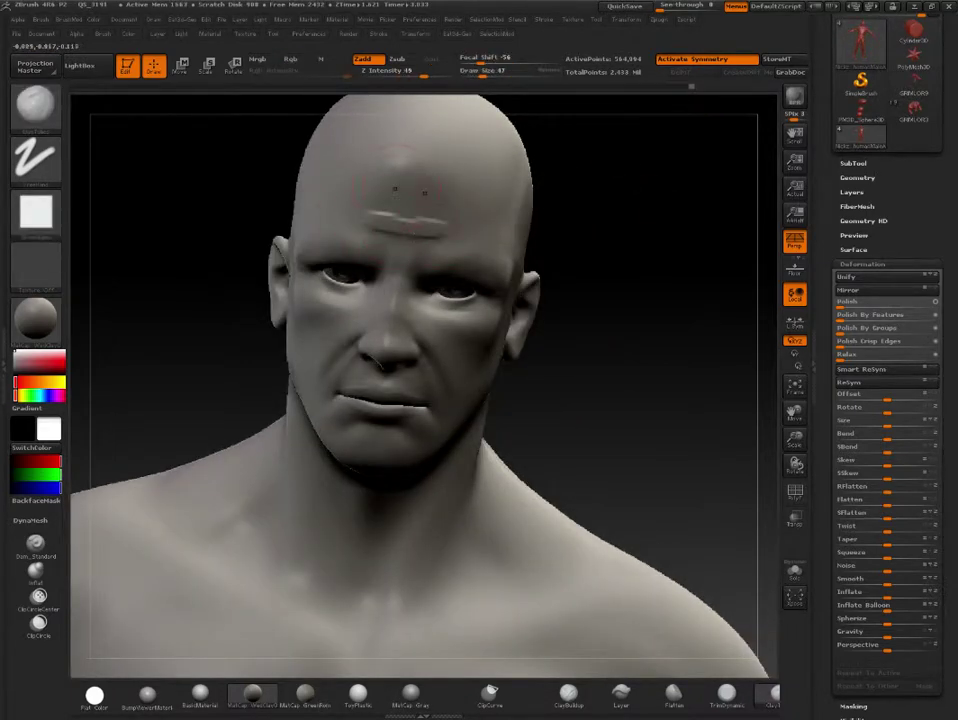
mouse_move(345, 200)
mouse_down()
mouse_move(460, 212)
mouse_move(455, 205)
mouse_up()
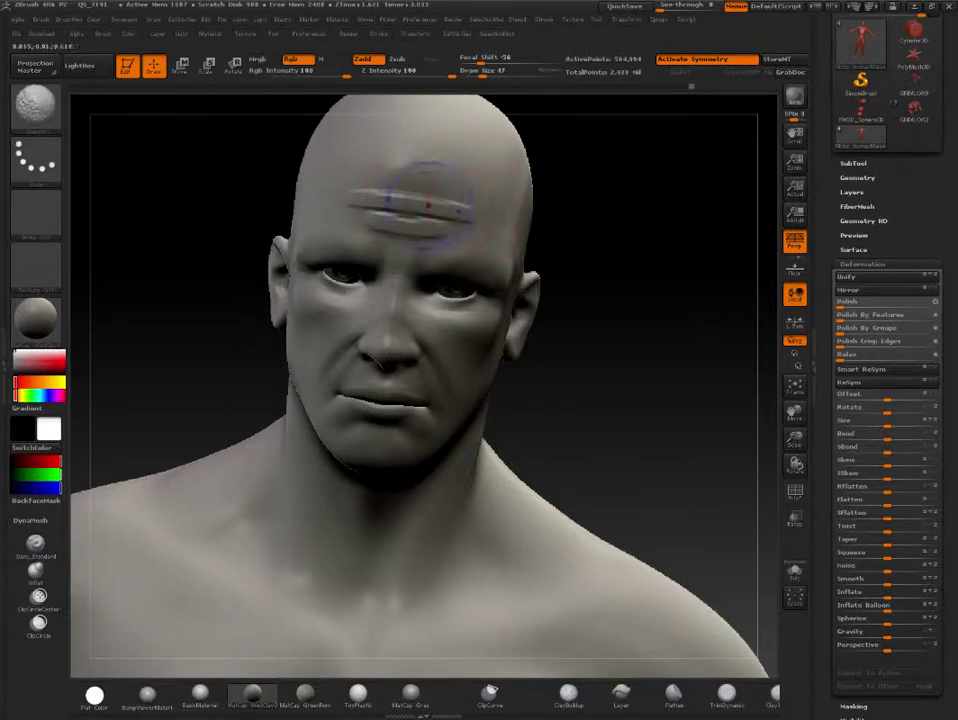
- Smooth away the forehead wrinkles, checking them from another angle
mouse_move(340, 195)
shift+mouse_down()
mouse_move(490, 182)
mouse_move(512, 218)
shift+mouse_up()
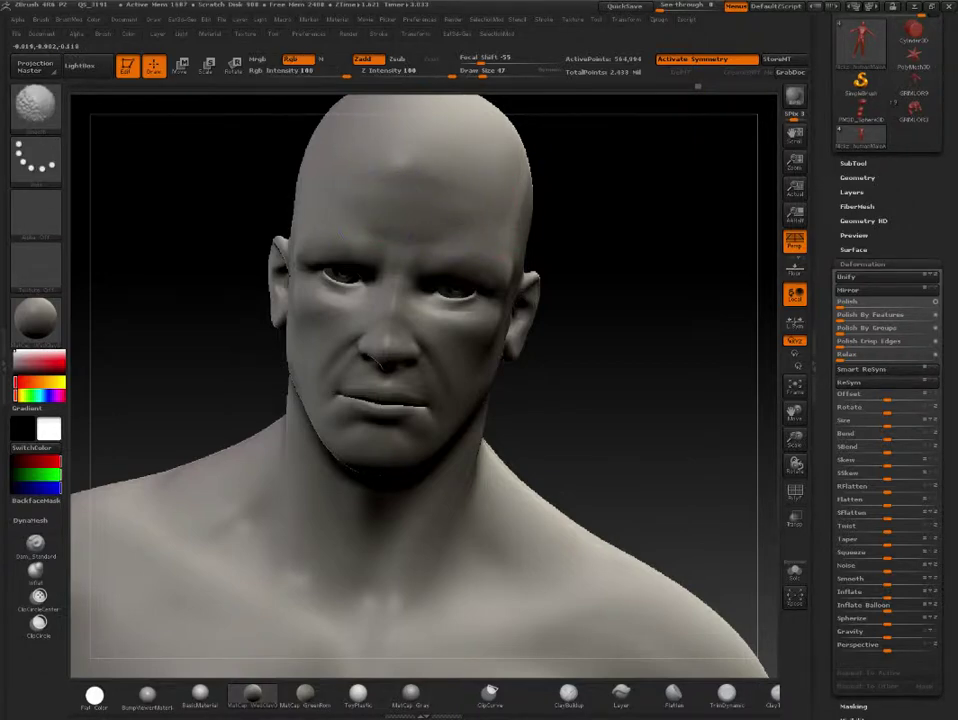
mouse_move(599, 220)
mouse_down()
mouse_move(627, 139)
mouse_move(652, 205)
mouse_up()
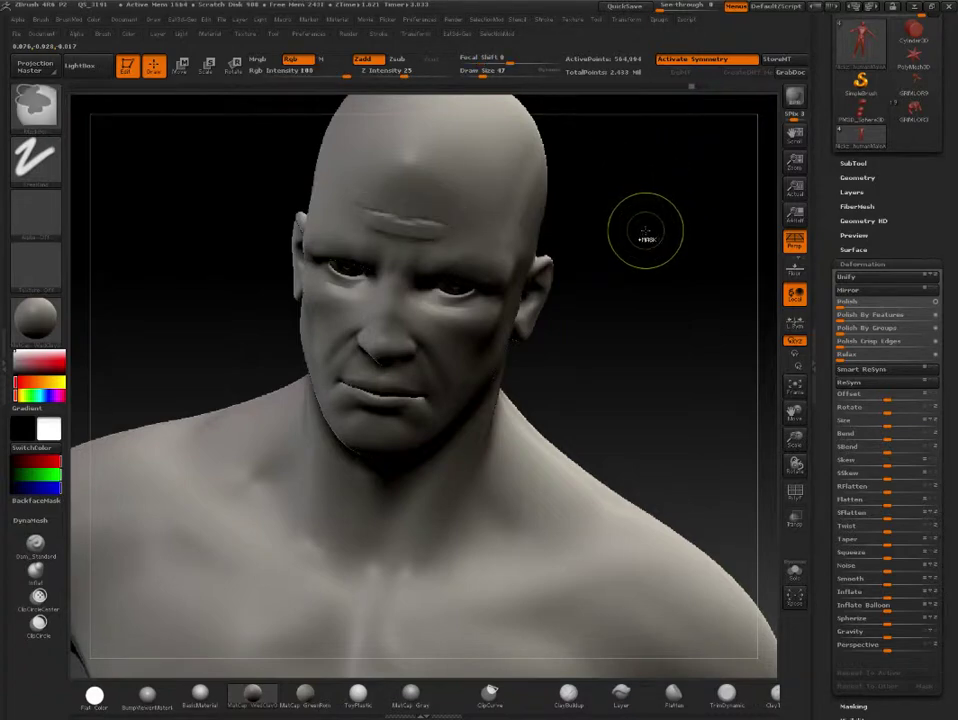
key(ctrl+shift+z)
- Set Draw Size to 19 and zoom out to view the whole human figure
text(s)
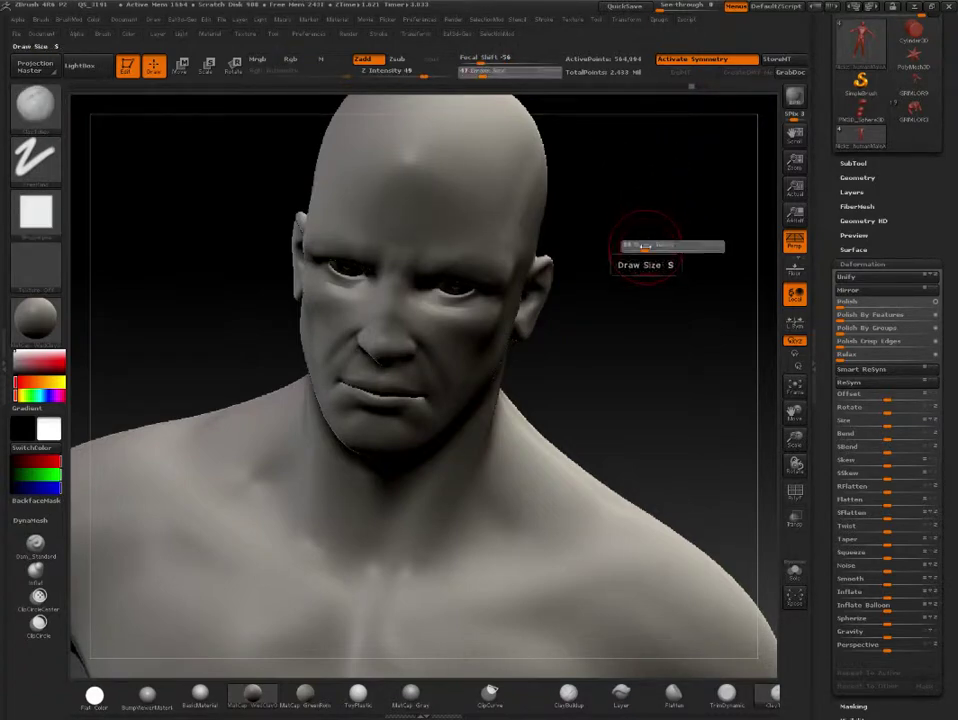
text(19)
key(Return)
drag(644, 250, 618, 240)
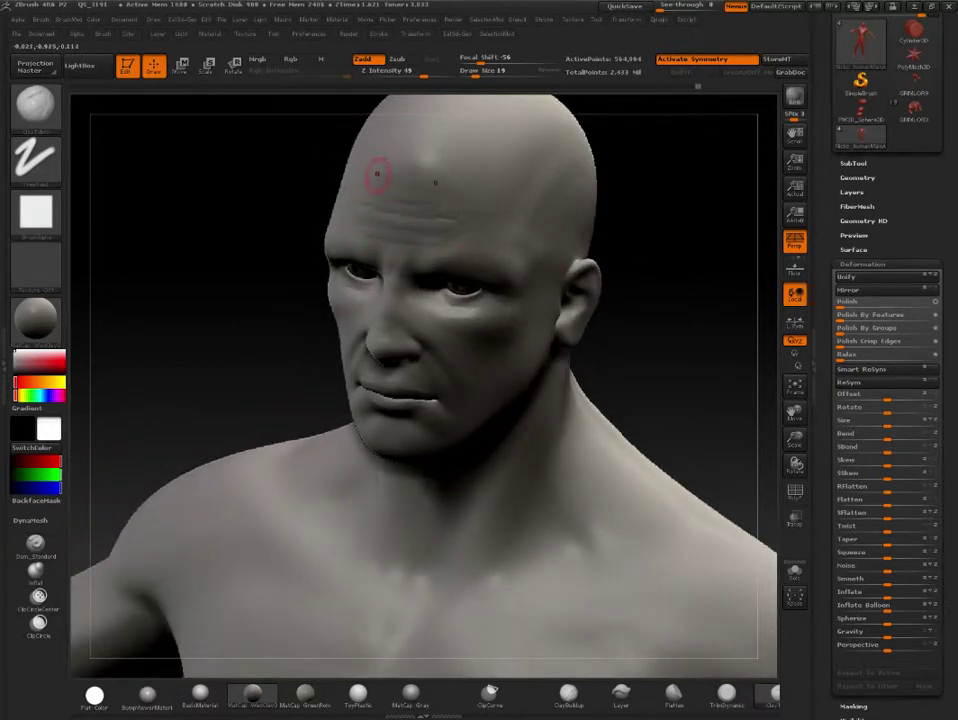
key(shift)
key(shift)
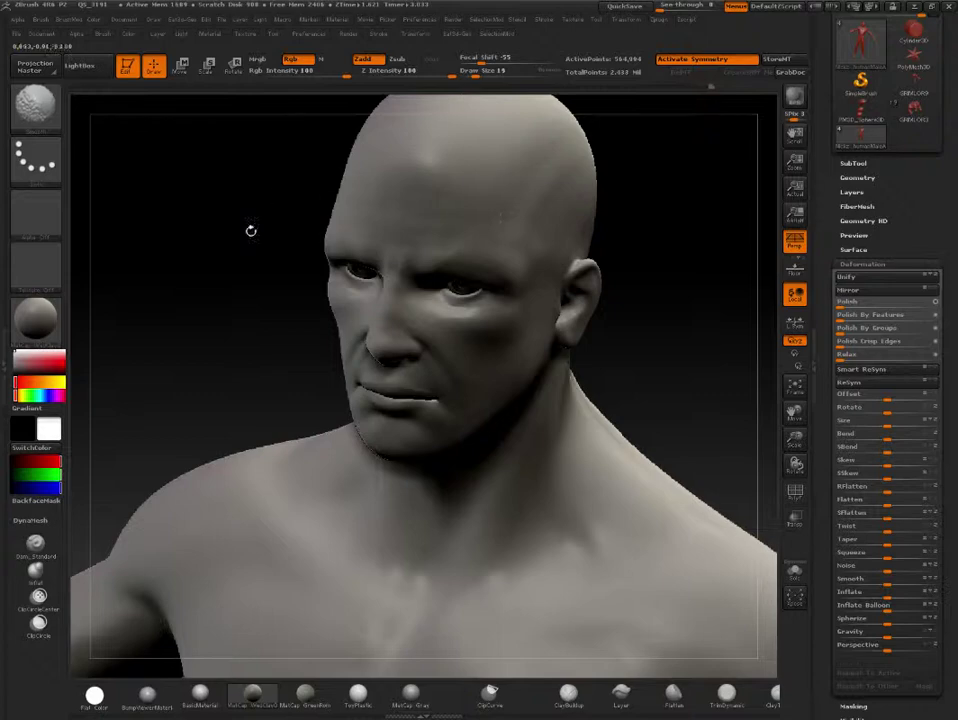
mouse_move(224, 267)
mouse_down()
mouse_move(208, 205)
mouse_move(539, 164)
mouse_up()
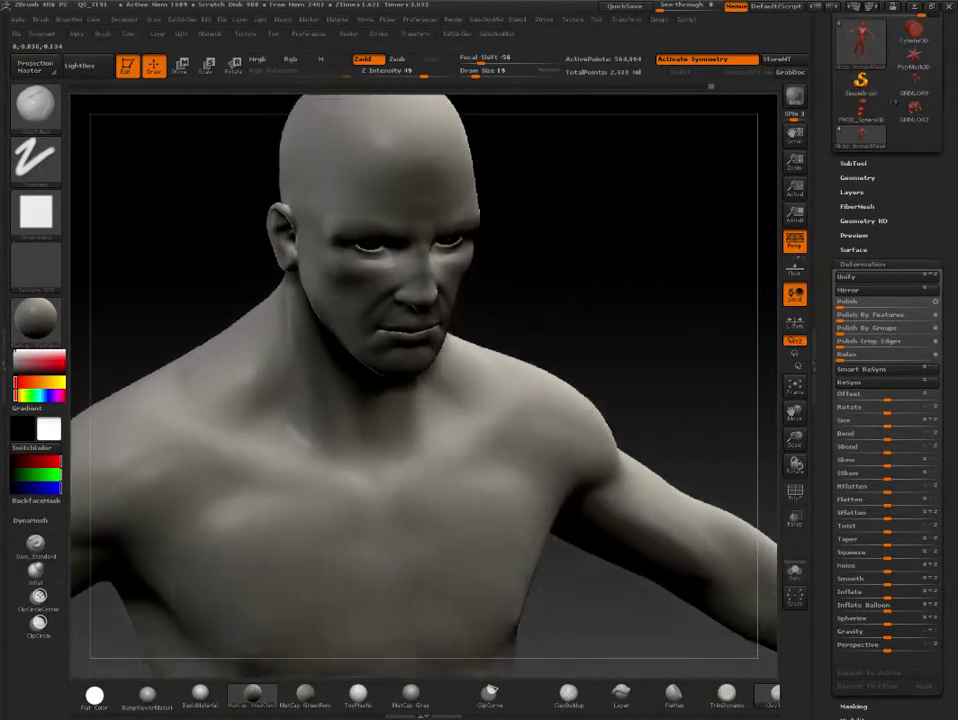
mouse_move(575, 253)
alt+mouse_down()
mouse_move(549, 184)
mouse_move(586, 224)
mouse_move(608, 196)
mouse_move(624, 252)
mouse_move(609, 252)
mouse_move(540, 325)
alt+mouse_up()
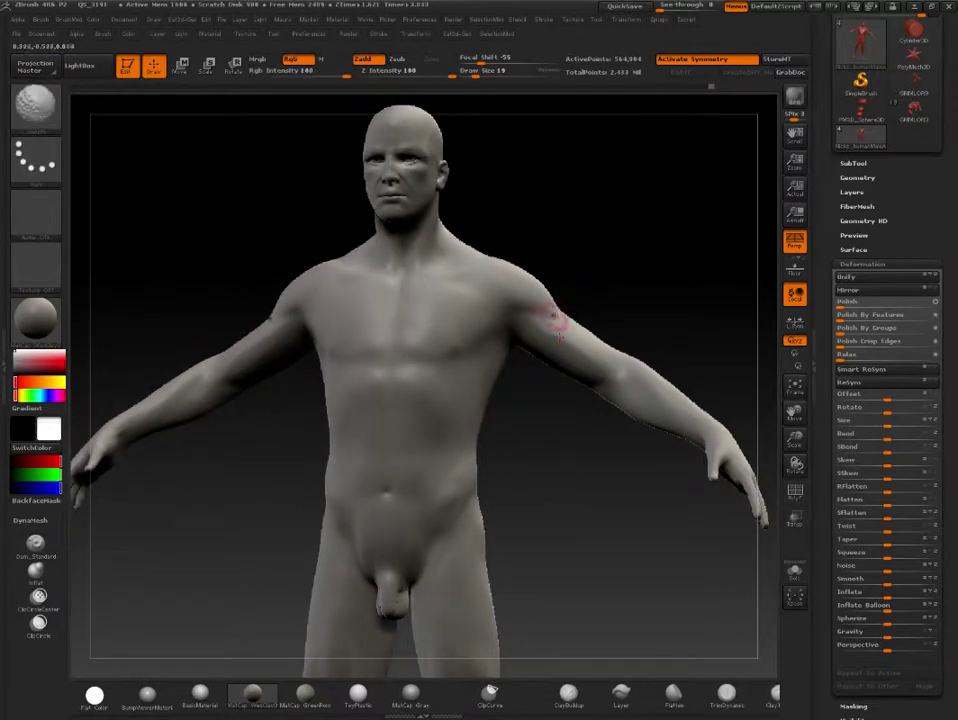
- Smooth the right side of the figure's chest, orbiting between strokes to check it
drag(614, 222, 569, 257)
key(1)
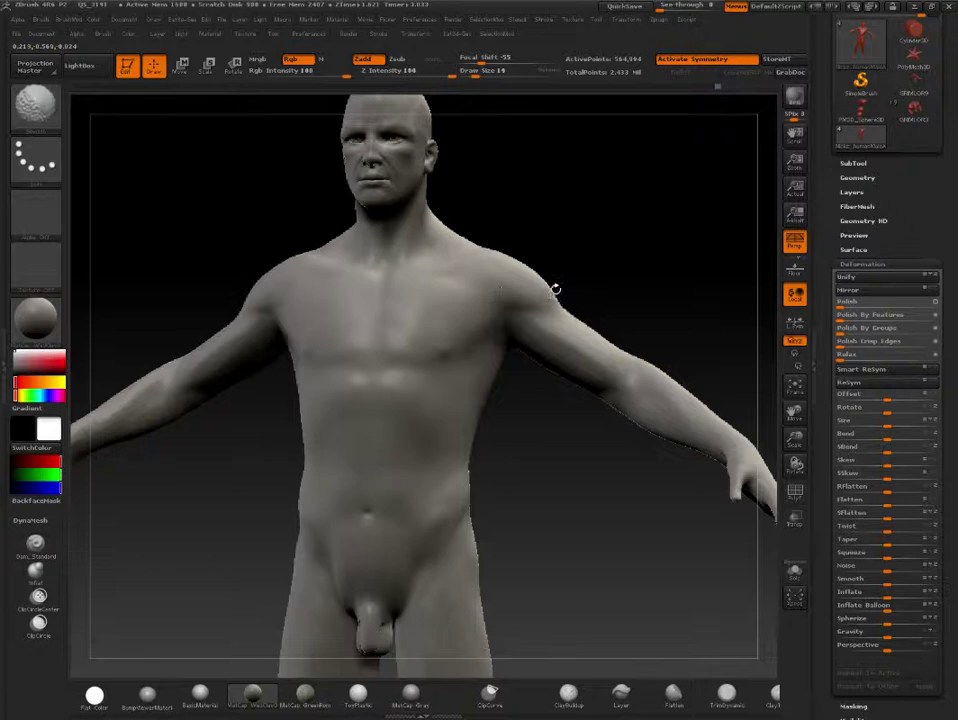
mouse_move(555, 289)
mouse_down()
mouse_move(622, 258)
mouse_move(626, 222)
mouse_up()
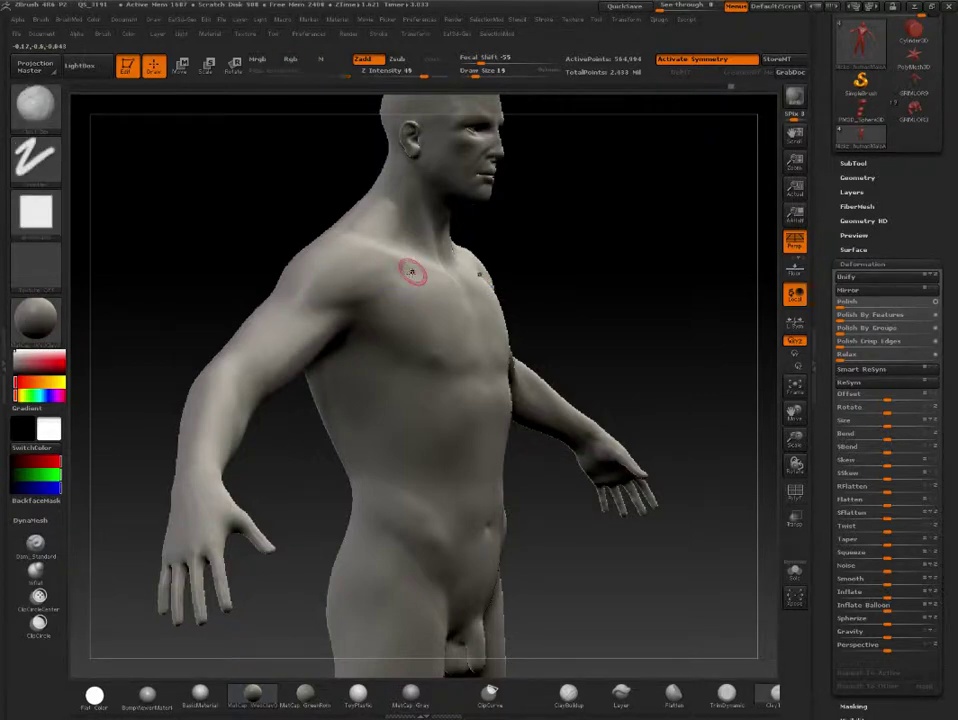
drag(569, 239, 421, 270)
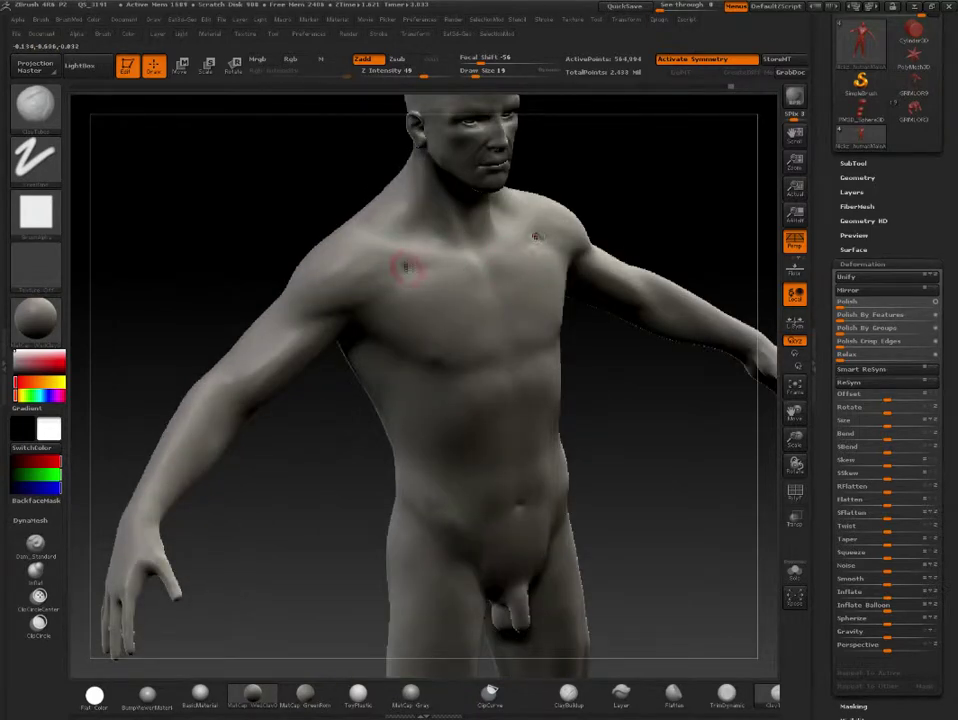
key(shift)
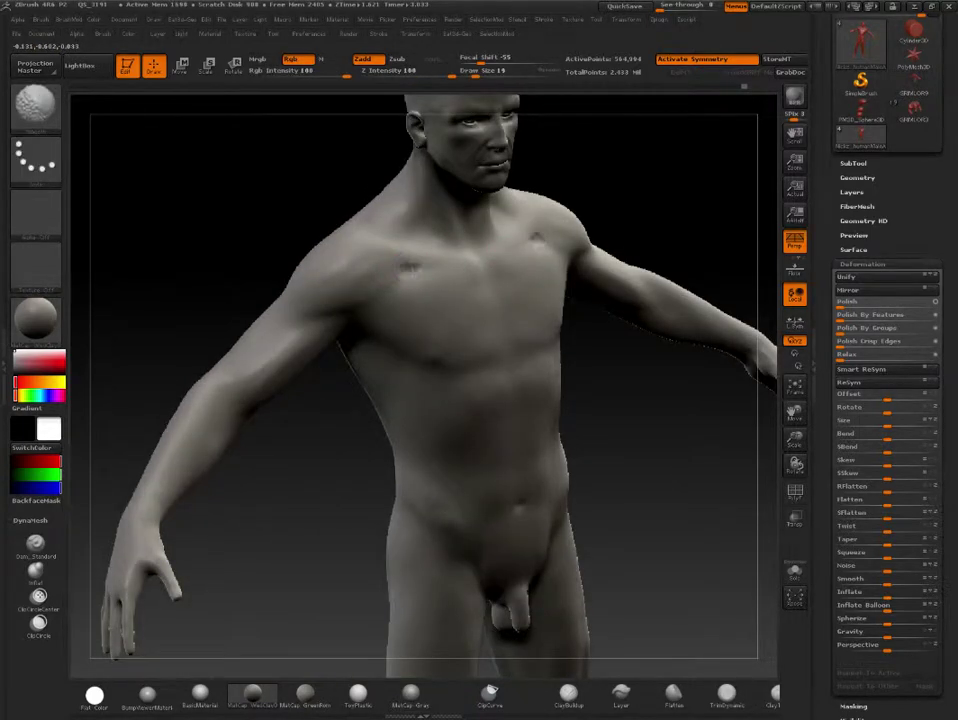
key(shift)
key(shift)
key(shift)
key(shift)
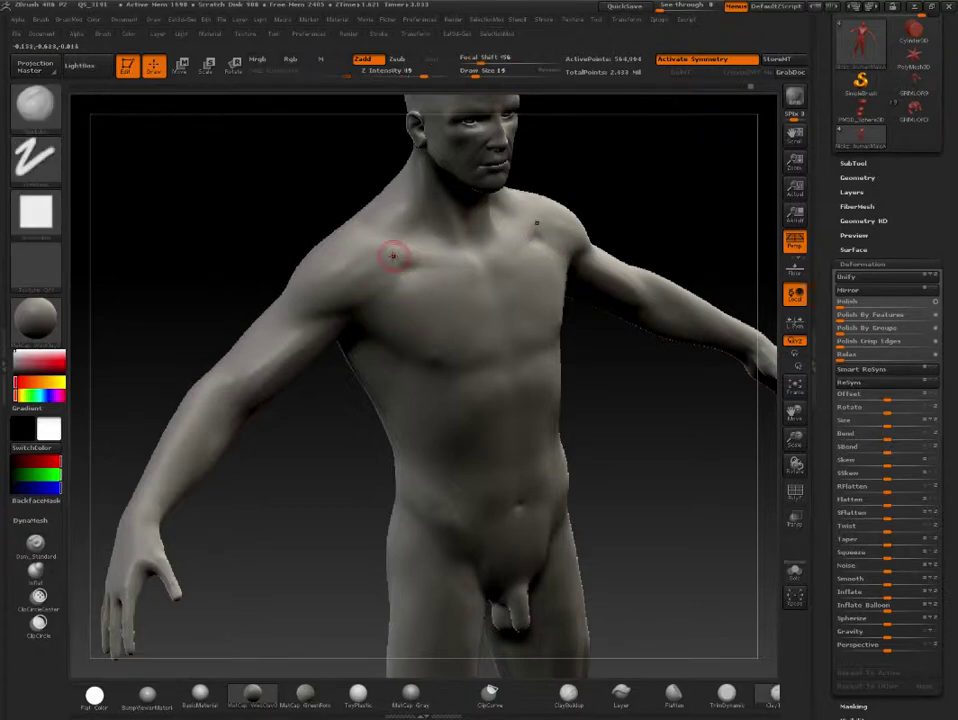
key(shift)
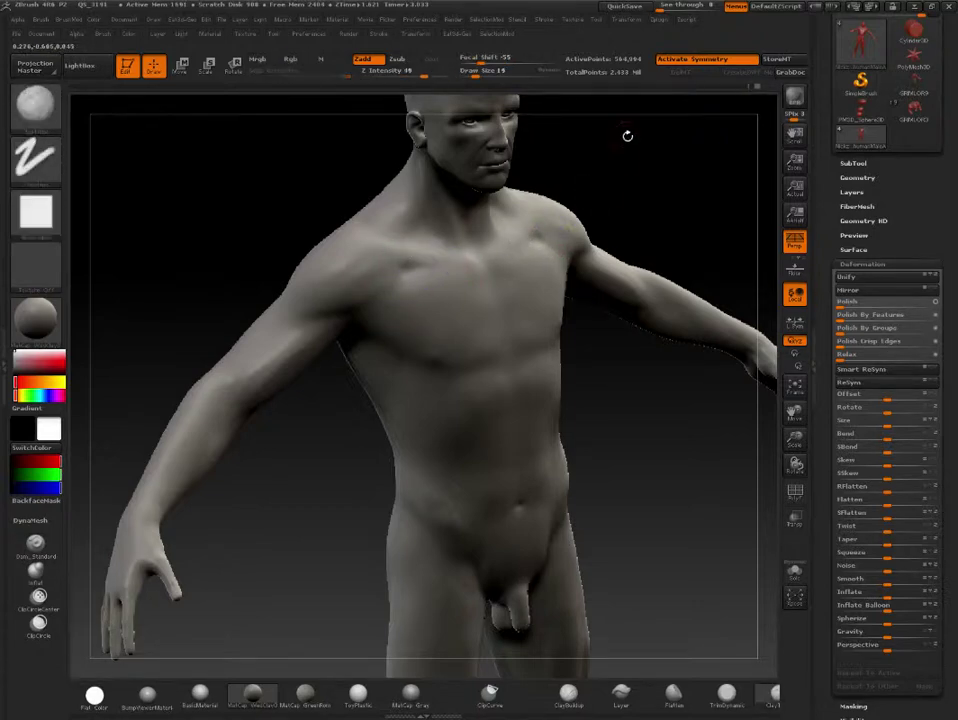
key(shift)
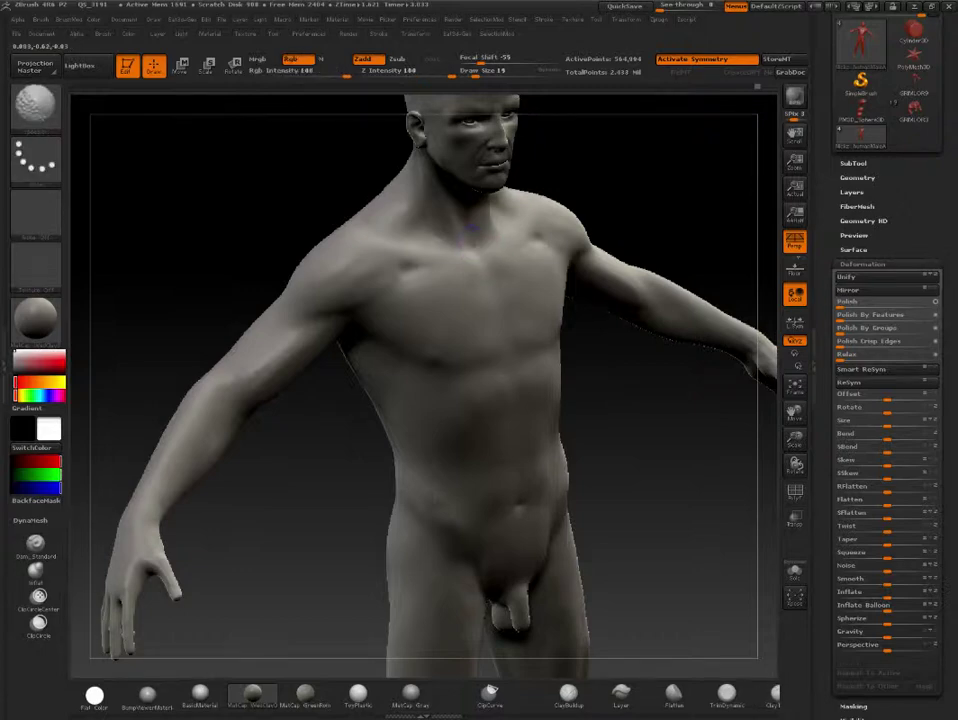
shift+drag(507, 212, 530, 182)
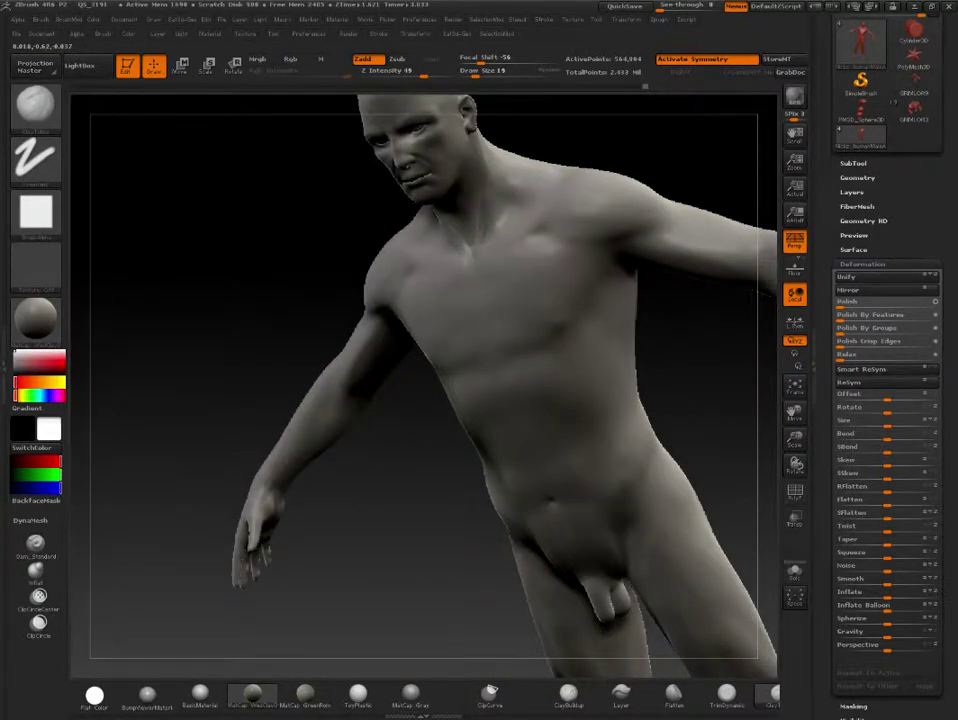
drag(300, 200, 470, 262)
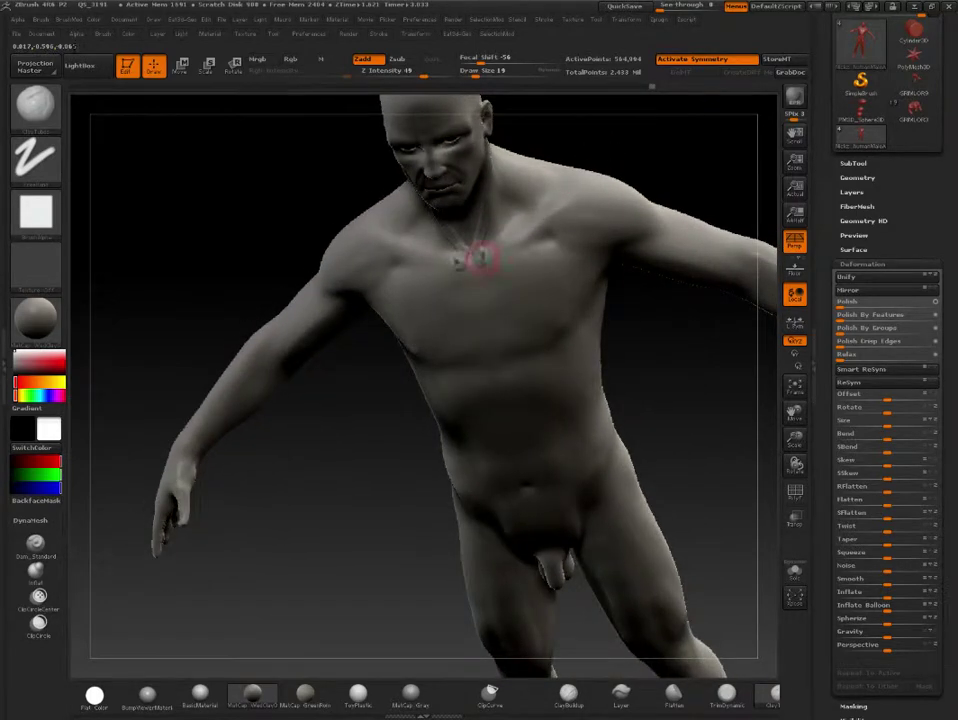
- Smooth the shoulder near the neck, then turn the figure to inspect its back
key(shift)
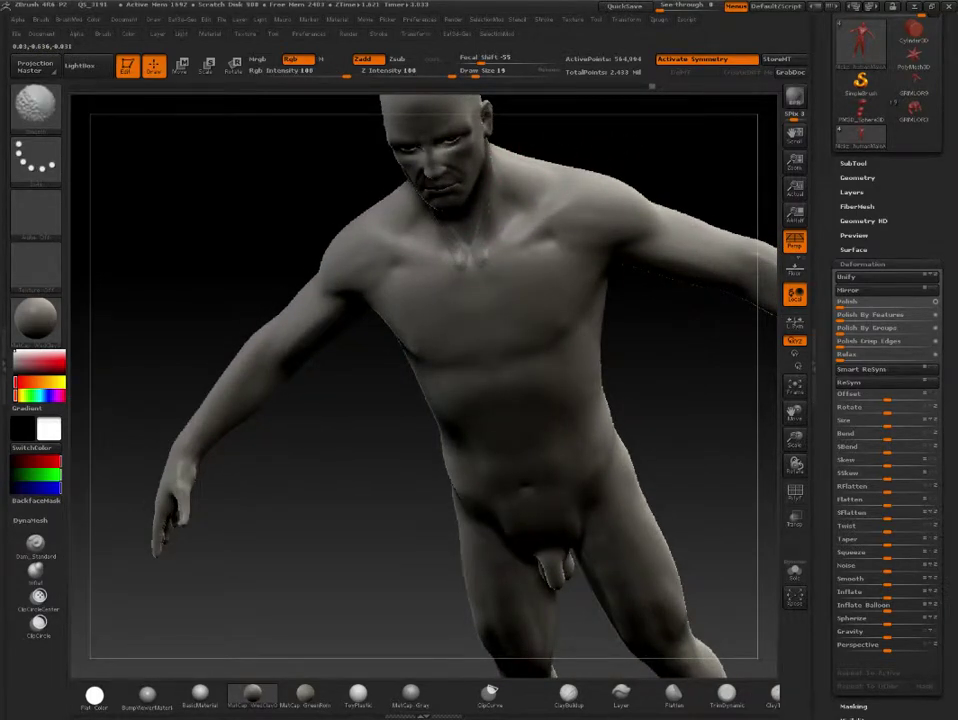
key(shift)
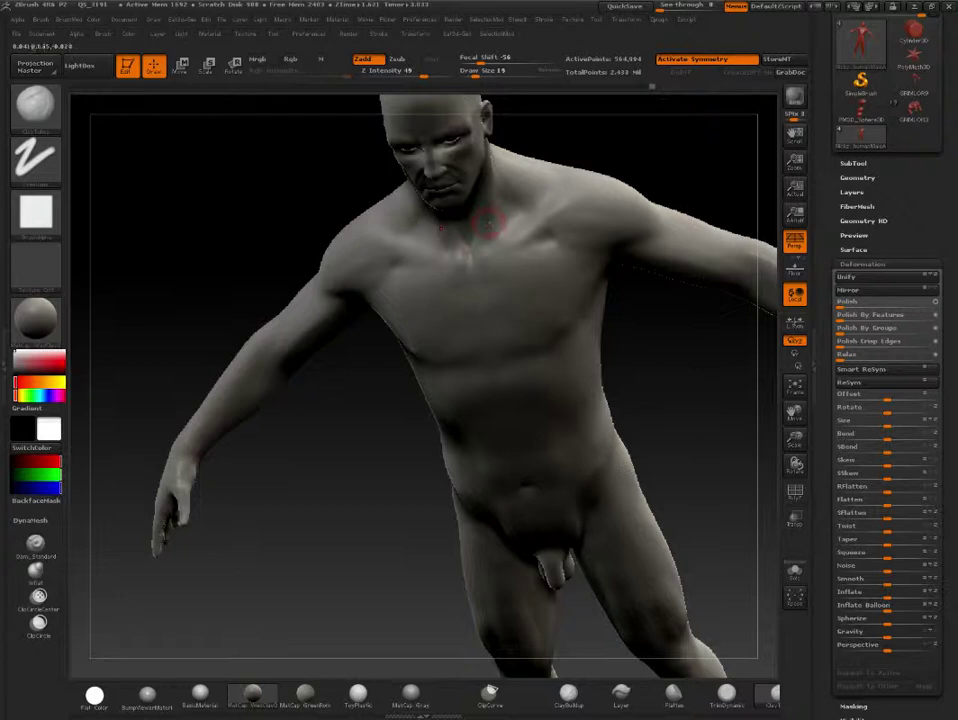
key(shift)
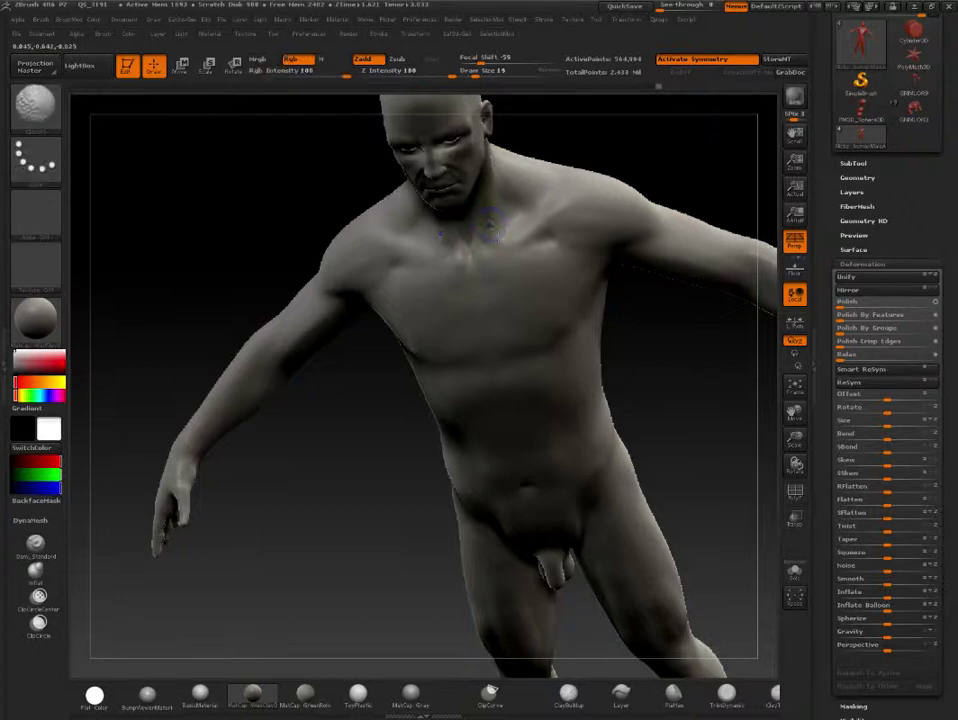
key(shift)
mouse_move(646, 160)
shift+mouse_down()
mouse_move(656, 133)
mouse_move(623, 155)
shift+mouse_up()
key(shift)
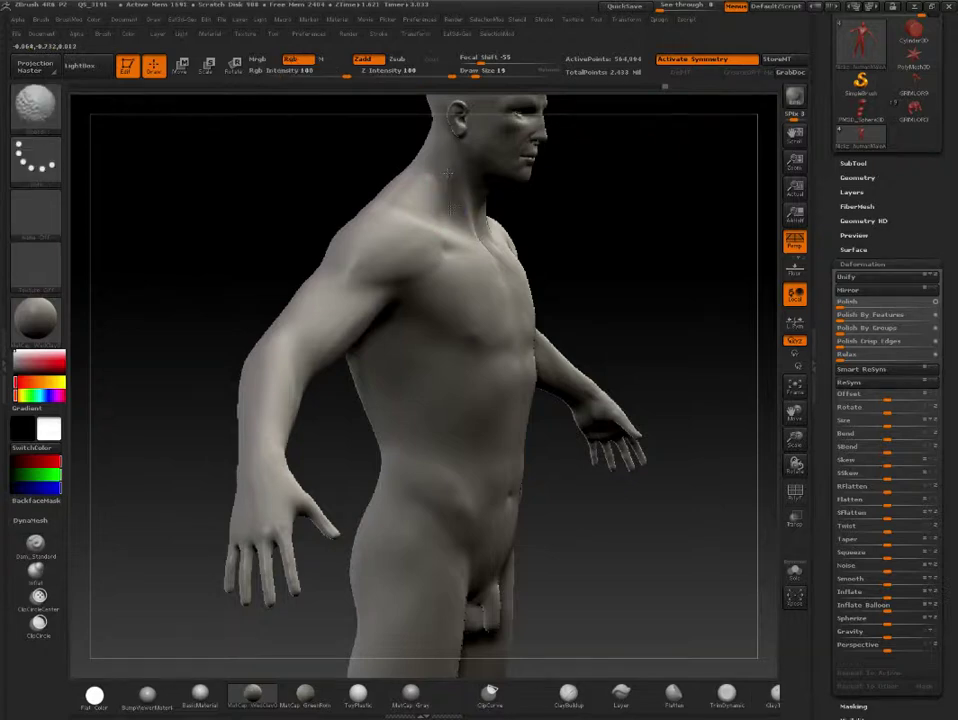
key(shift)
shift+drag(620, 190, 411, 267)
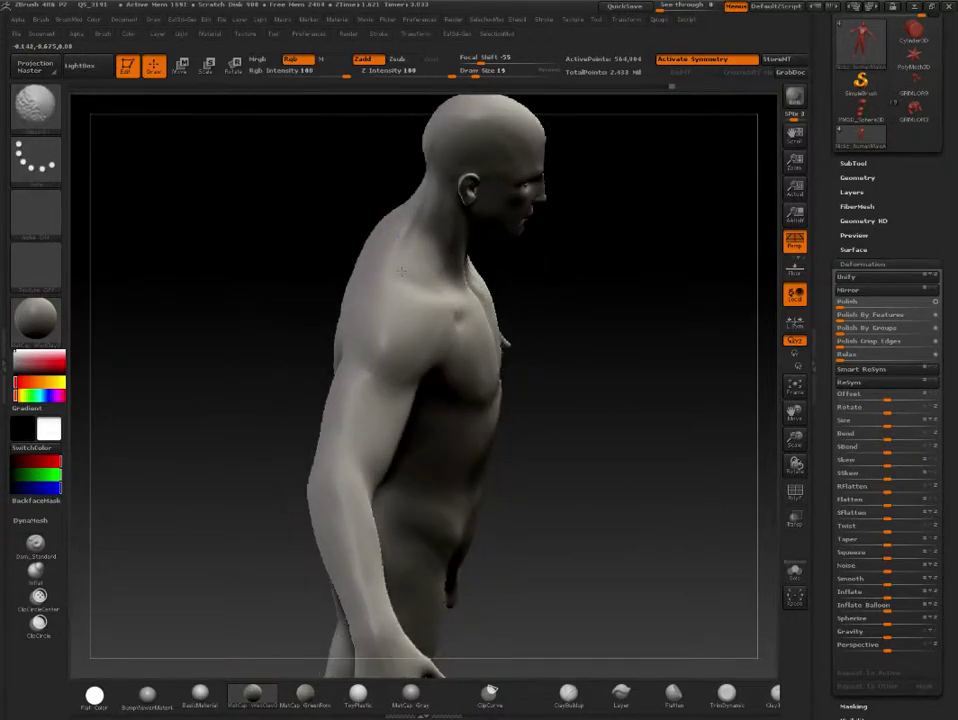
key(shift)
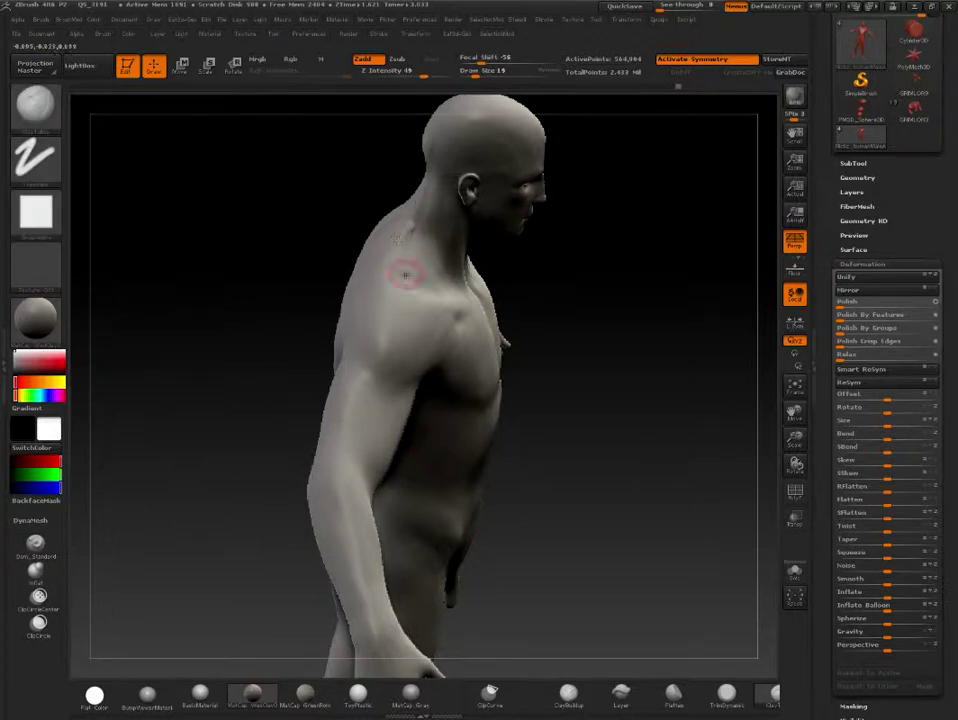
key(shift)
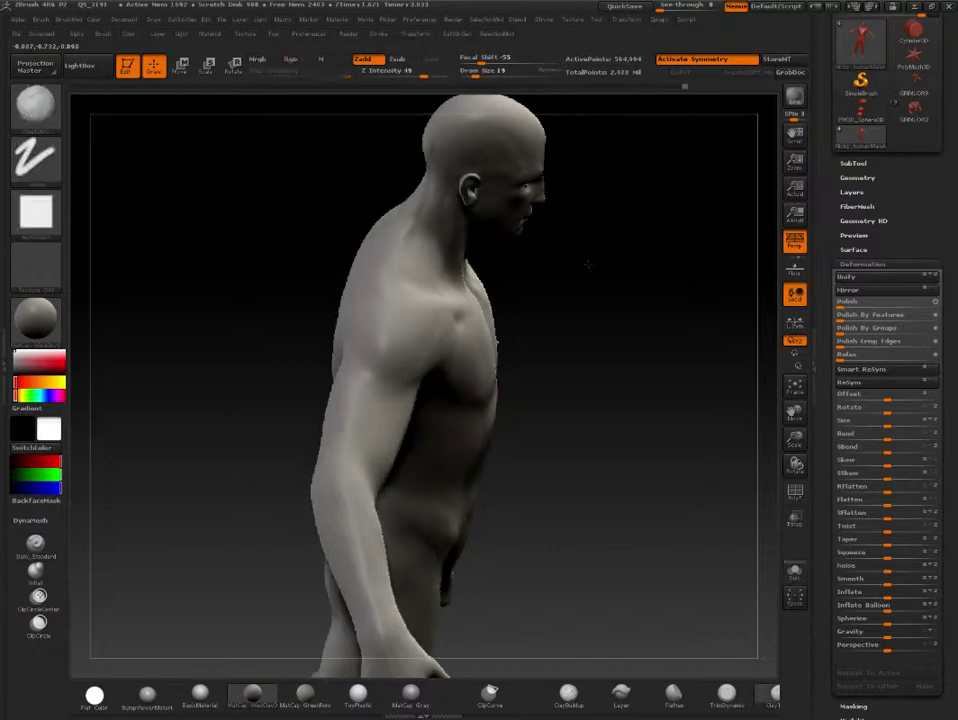
drag(400, 236, 419, 252)
shift+drag(314, 205, 415, 295)
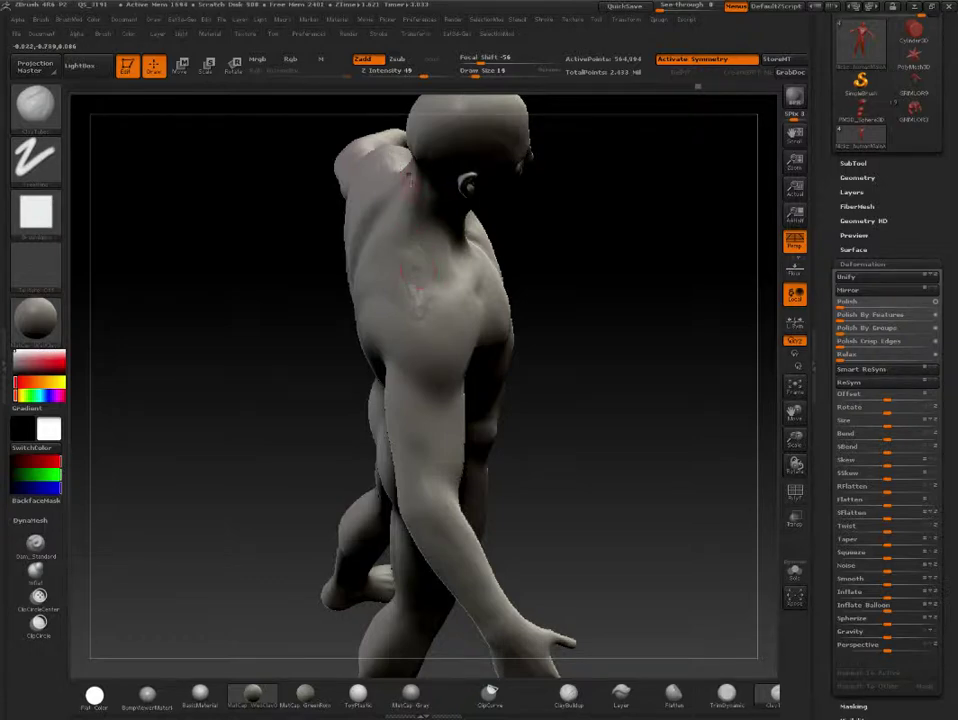
- Sculpt a V-shaped stroke across the upper back plus strokes along the neck and spine
mouse_move(430, 170)
mouse_down()
mouse_move(592, 184)
mouse_move(577, 208)
mouse_up()
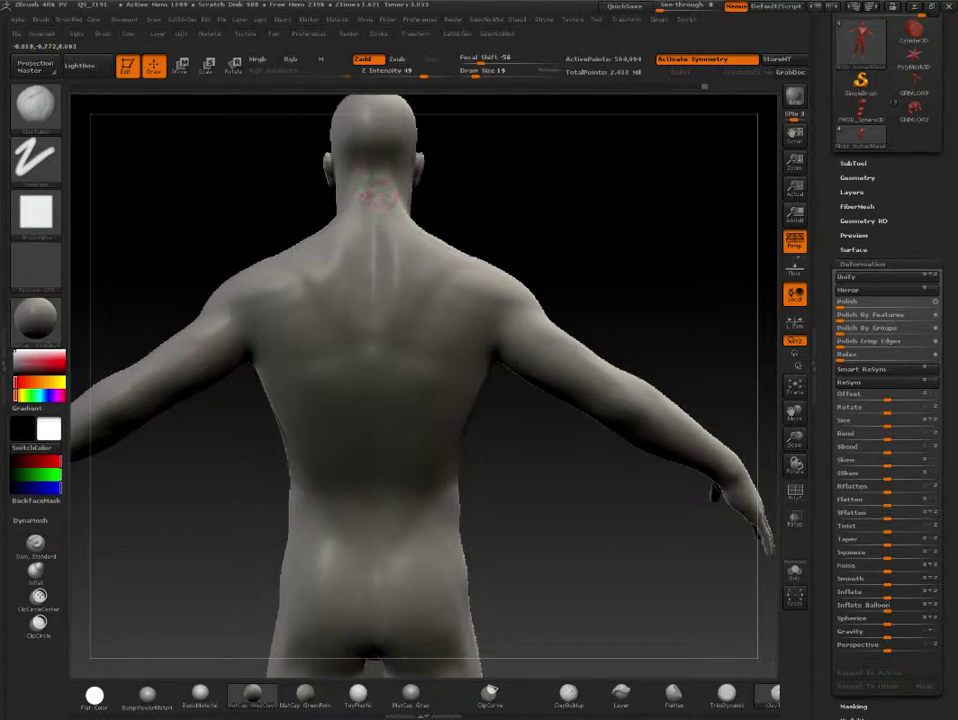
drag(443, 262, 406, 336)
drag(391, 203, 402, 255)
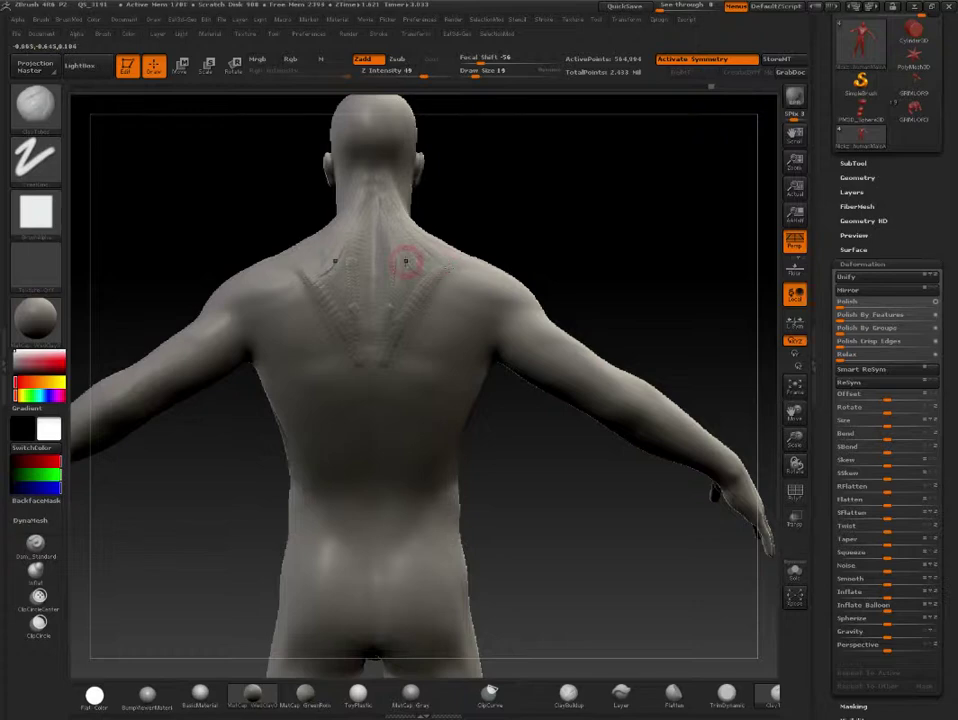
drag(475, 242, 507, 252)
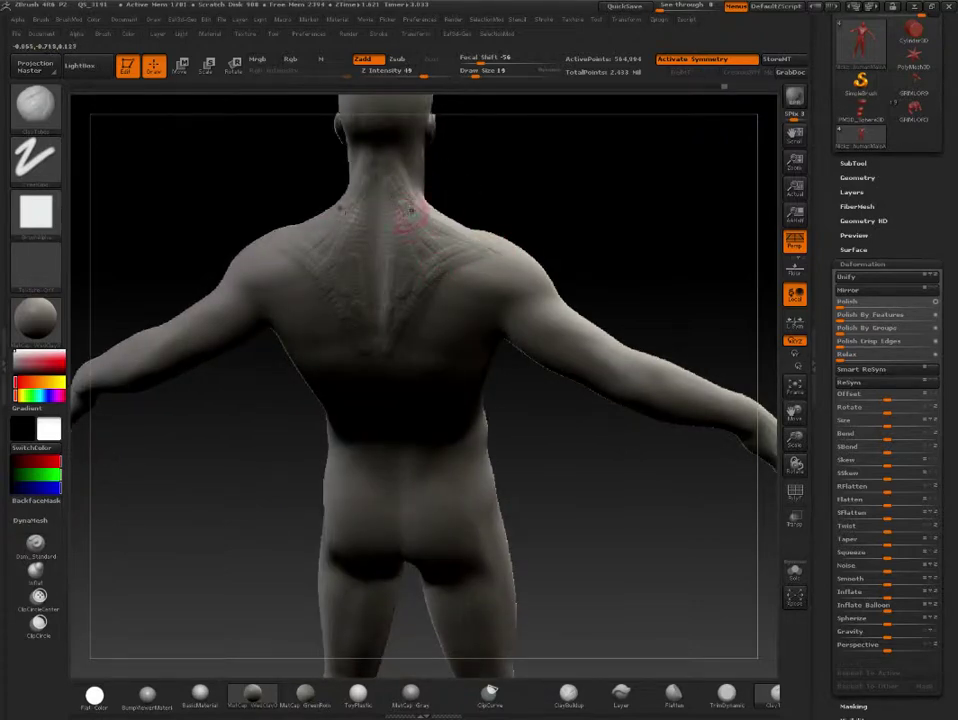
- Switch to smoothing and bring up the quick menu to step down one subdivision level
key(b)
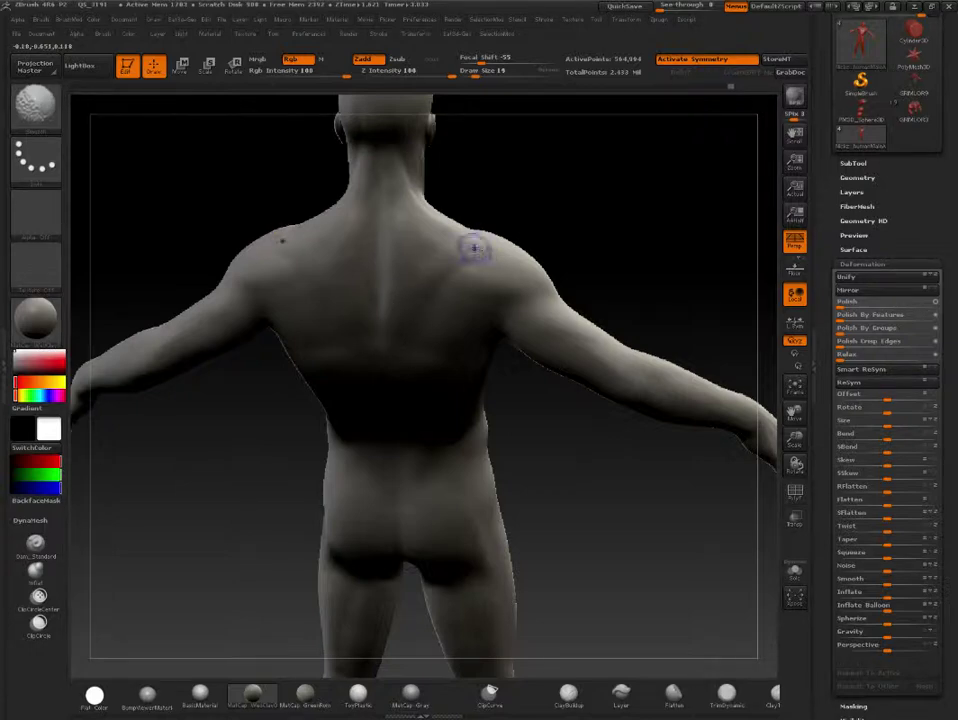
key(b)
key(c)
key(b)
key(space)
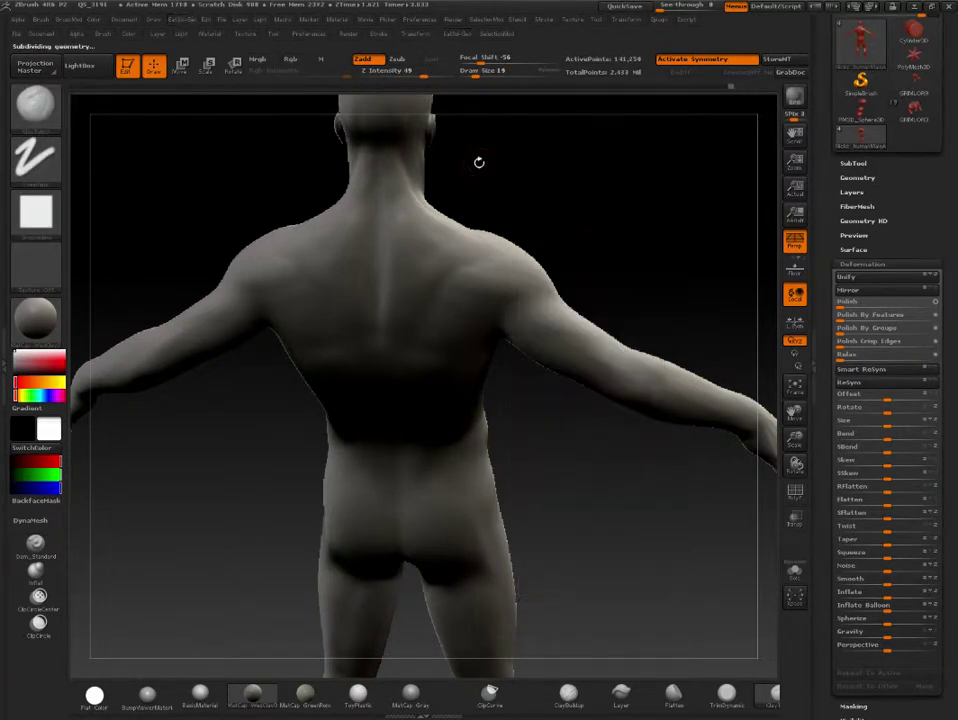
- Stroke a dotted texture across the neck and upper back with the Standard brush
mouse_move(479, 160)
mouse_down()
mouse_move(526, 186)
mouse_move(521, 178)
mouse_up()
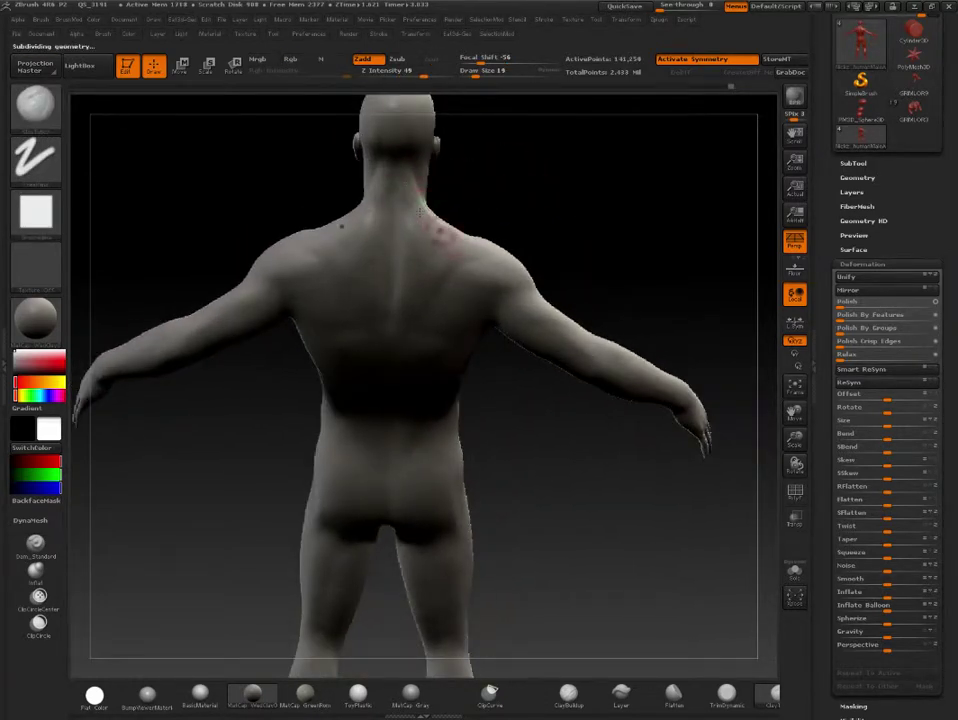
key(b)
key(s)
key(t)
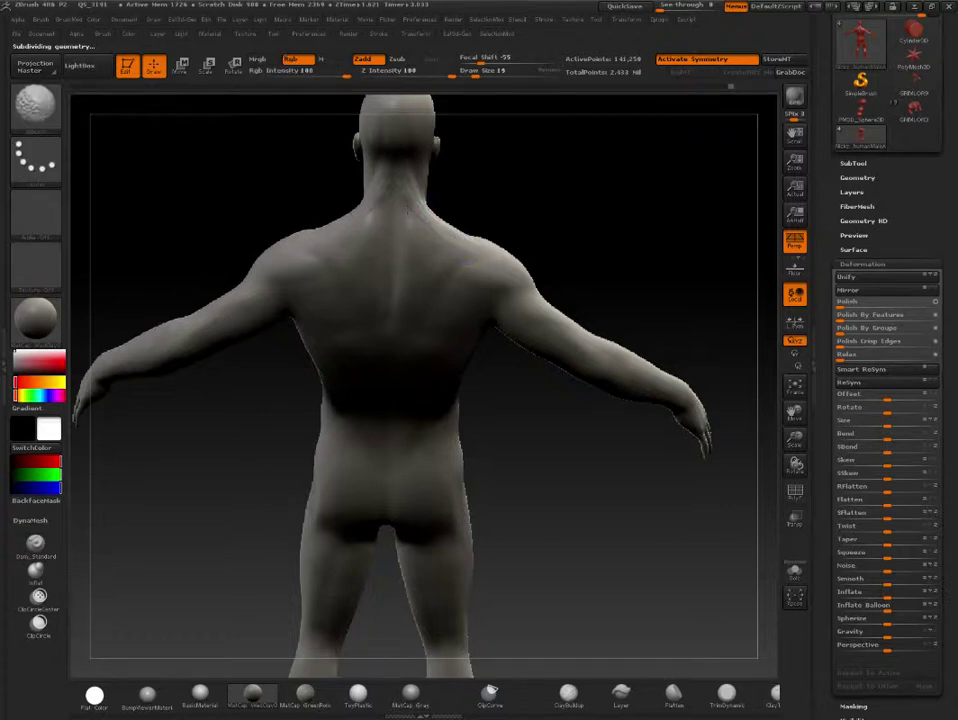
key(b)
key(s)
key(t)
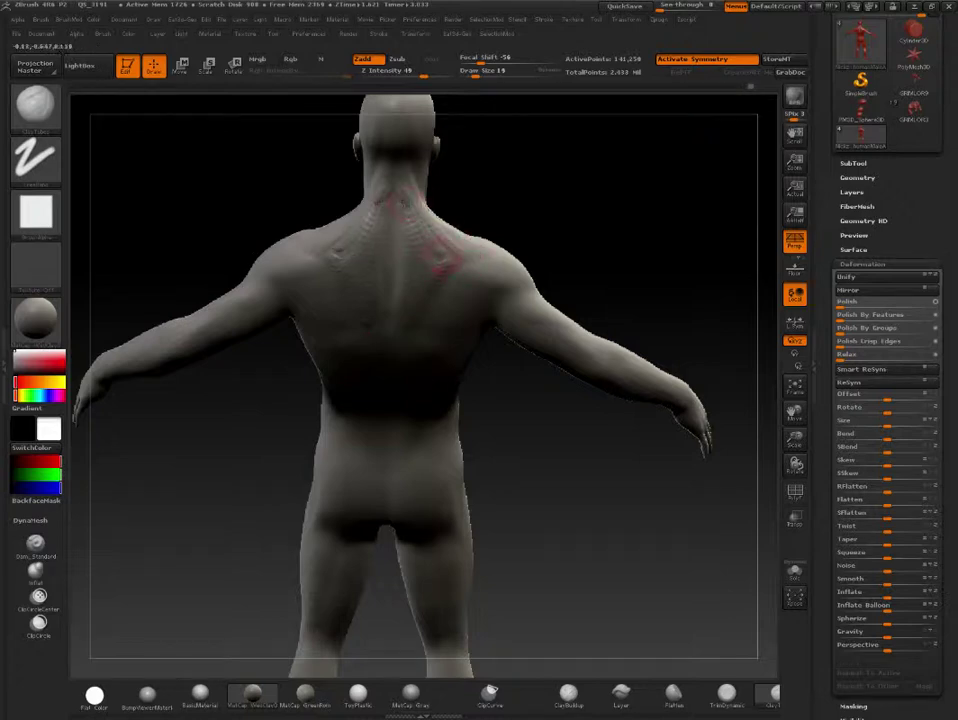
- Smooth the dotted texture away and zoom out to see the whole figure
key(b)
key(p)
key(a)
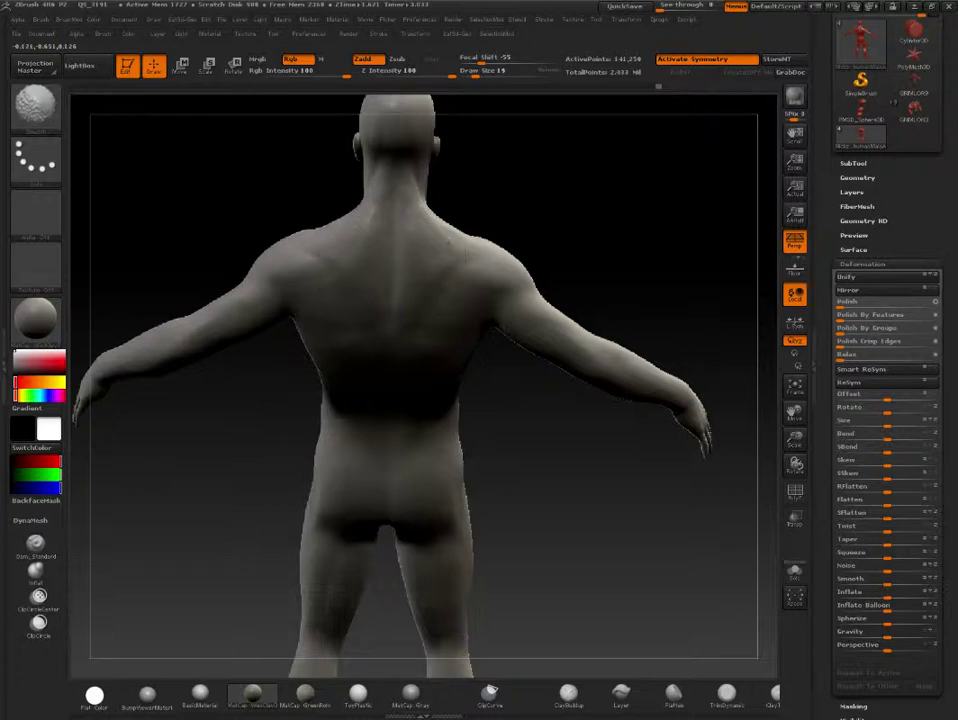
key(b)
key(c)
key(t)
alt+drag(580, 244, 530, 250)
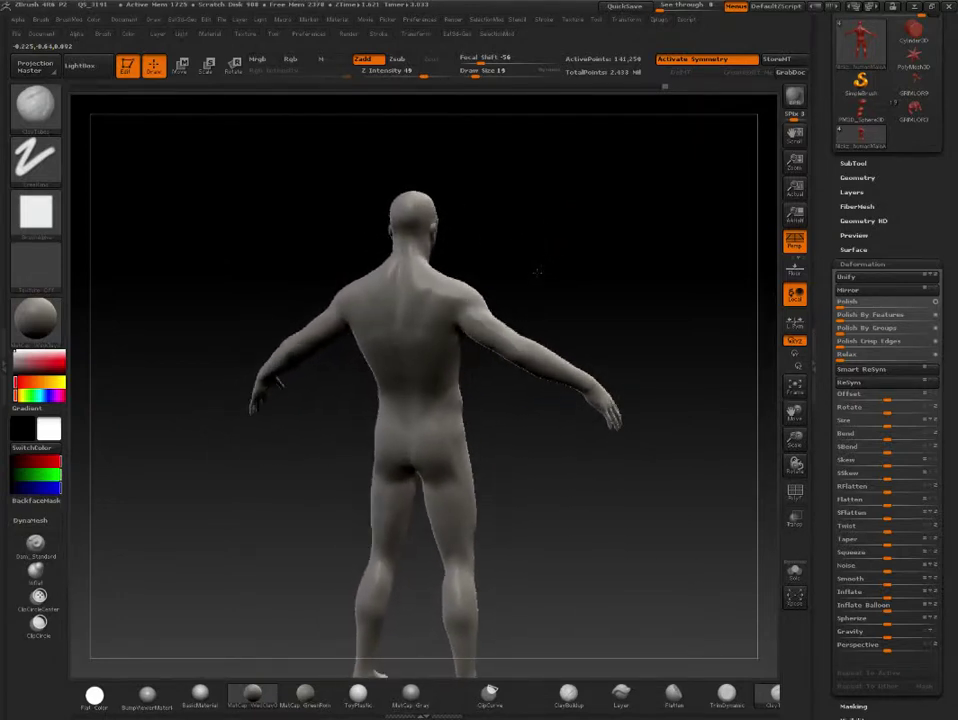
- Smooth away the marks on the figure's lower back and hips, viewed from behind
drag(530, 250, 522, 263)
mouse_move(475, 415)
mouse_down()
mouse_move(531, 460)
mouse_move(487, 403)
mouse_up()
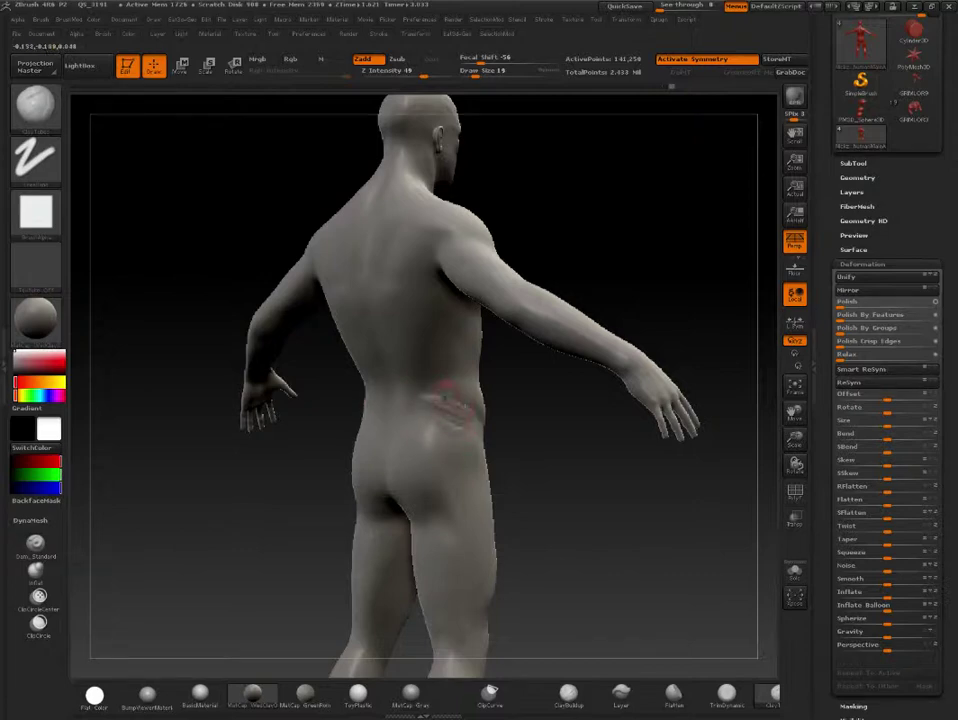
key(b)
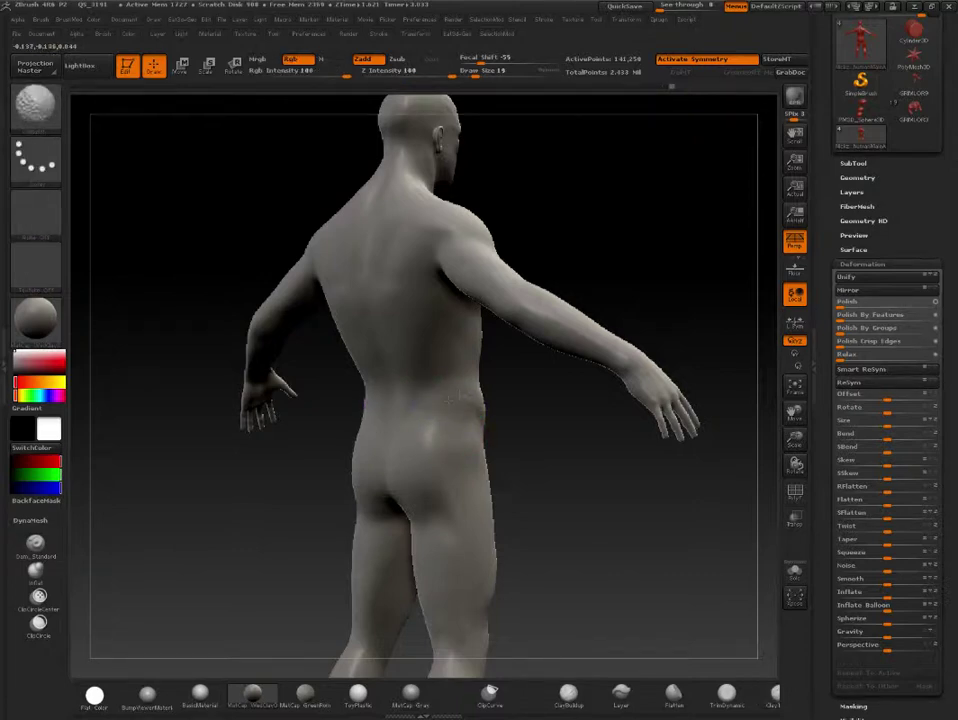
mouse_move(499, 432)
mouse_down()
mouse_move(528, 437)
mouse_move(457, 425)
mouse_move(360, 437)
mouse_up()
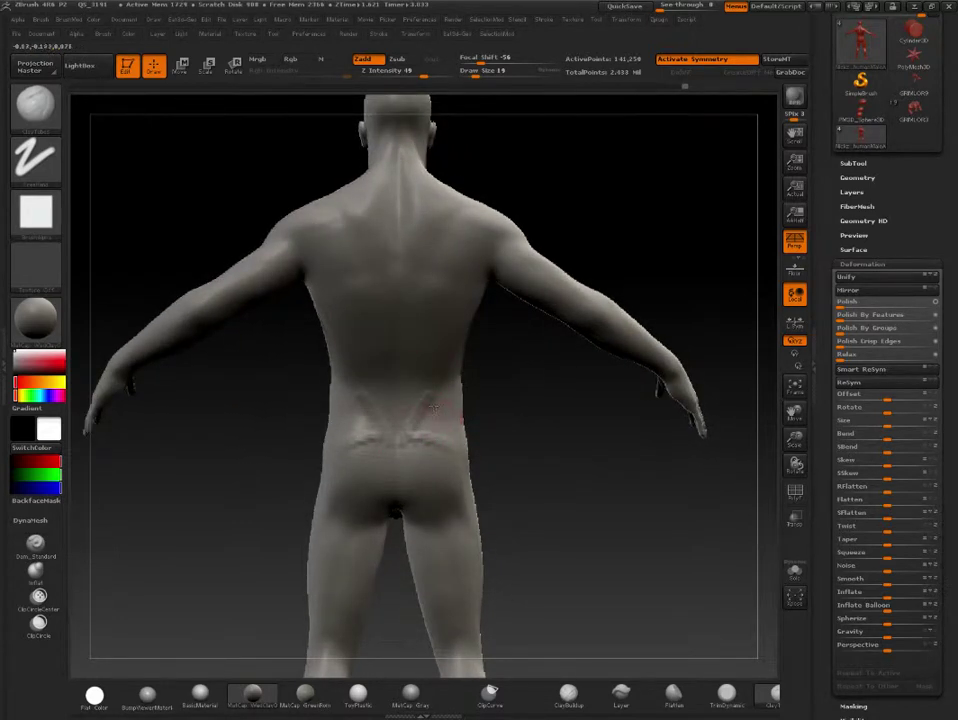
key(b)
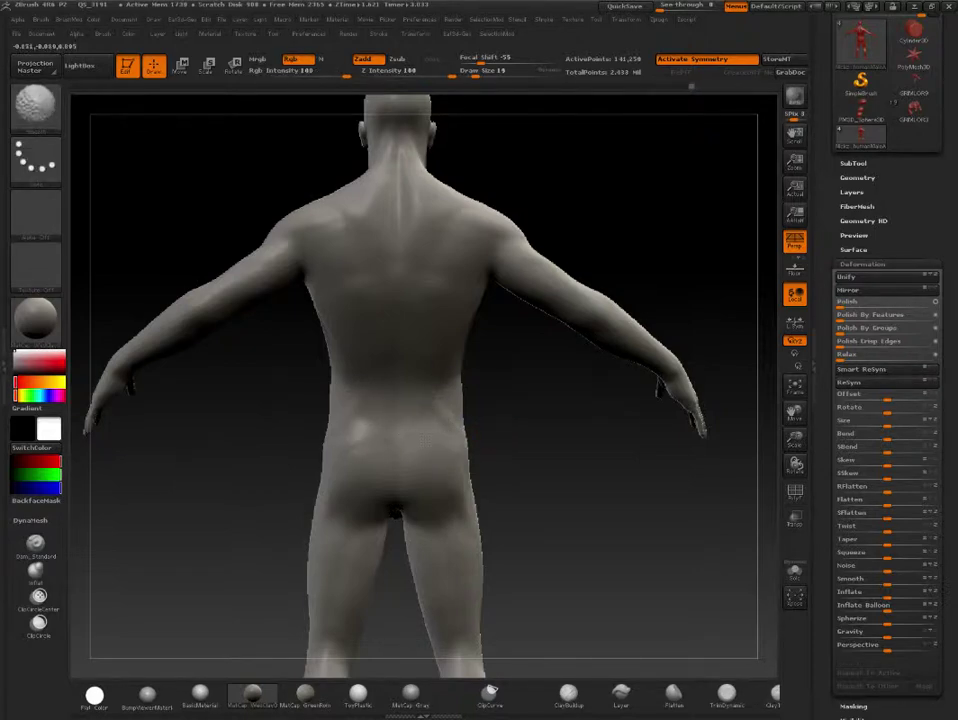
key(shift)
drag(507, 415, 445, 398)
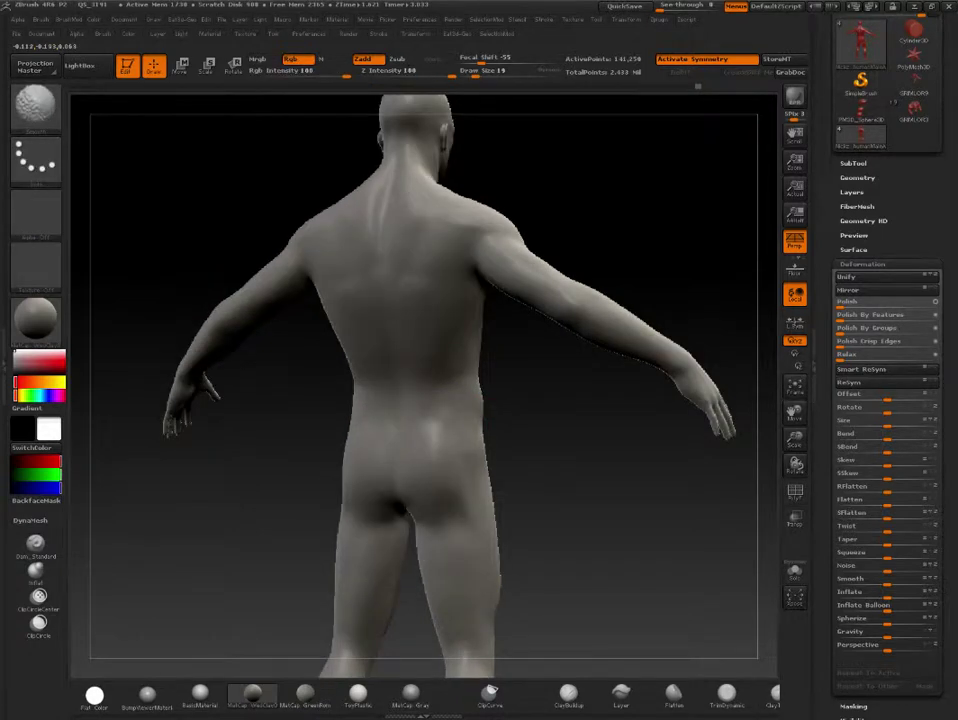
key(shift)
drag(489, 430, 550, 335)
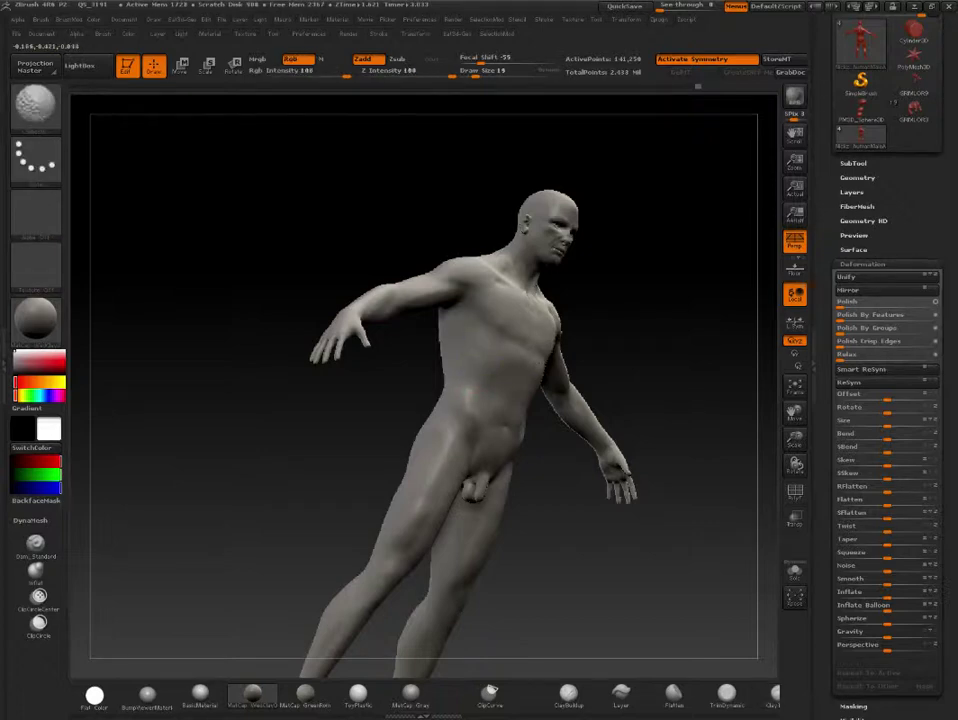
- Orbit the human figure around and snap it upright into a clean side profile
drag(700, 300, 631, 274)
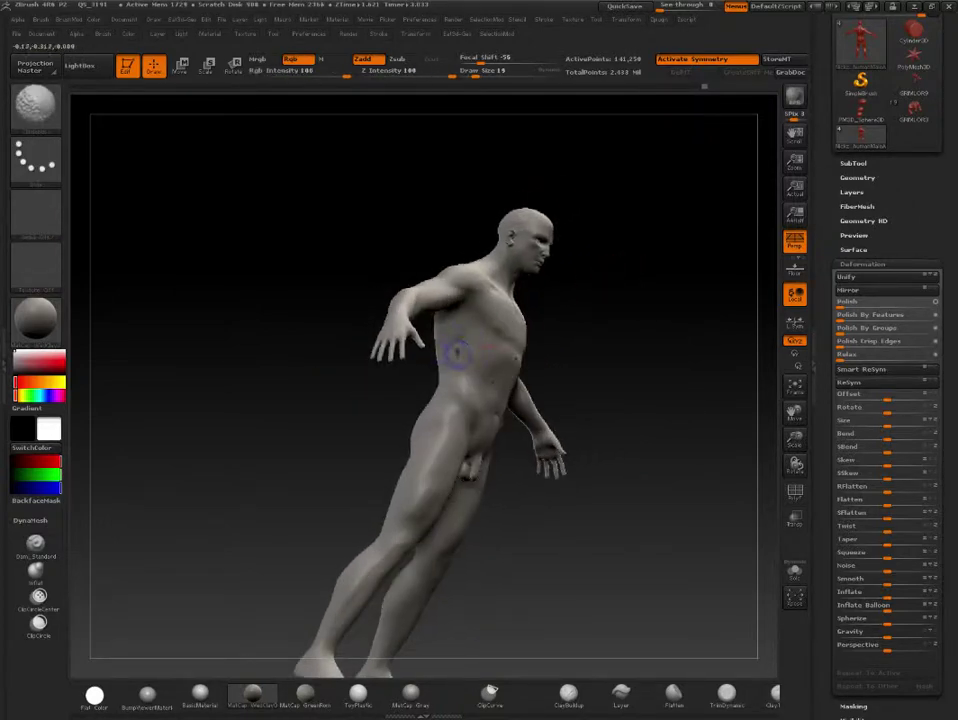
shift+drag(609, 346, 624, 289)
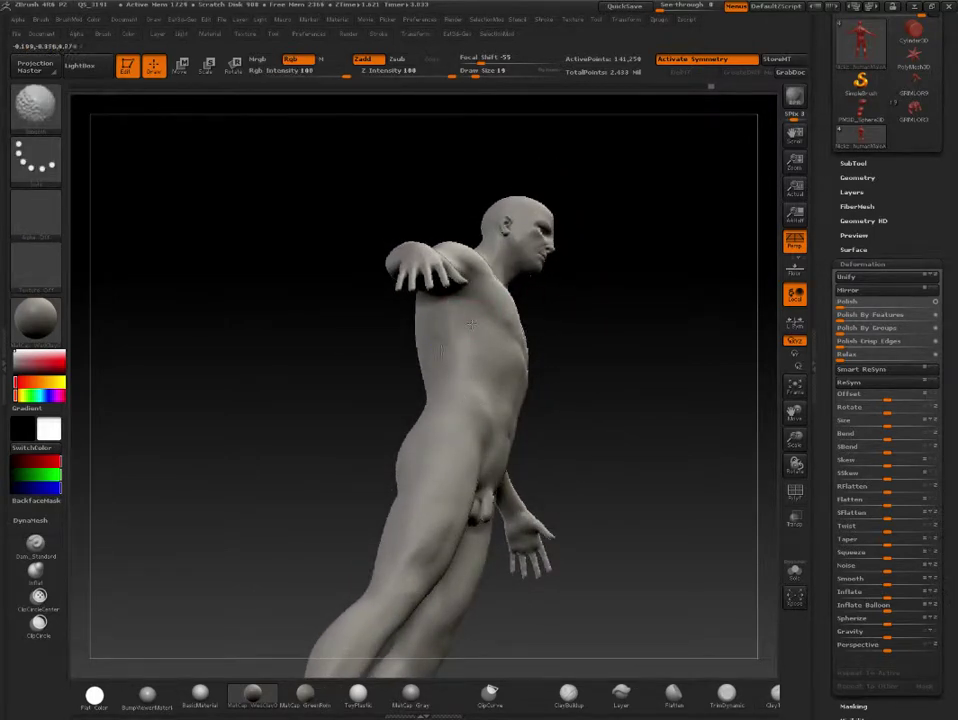
mouse_move(600, 330)
shift+mouse_down()
mouse_move(654, 247)
mouse_move(507, 316)
shift+mouse_up()
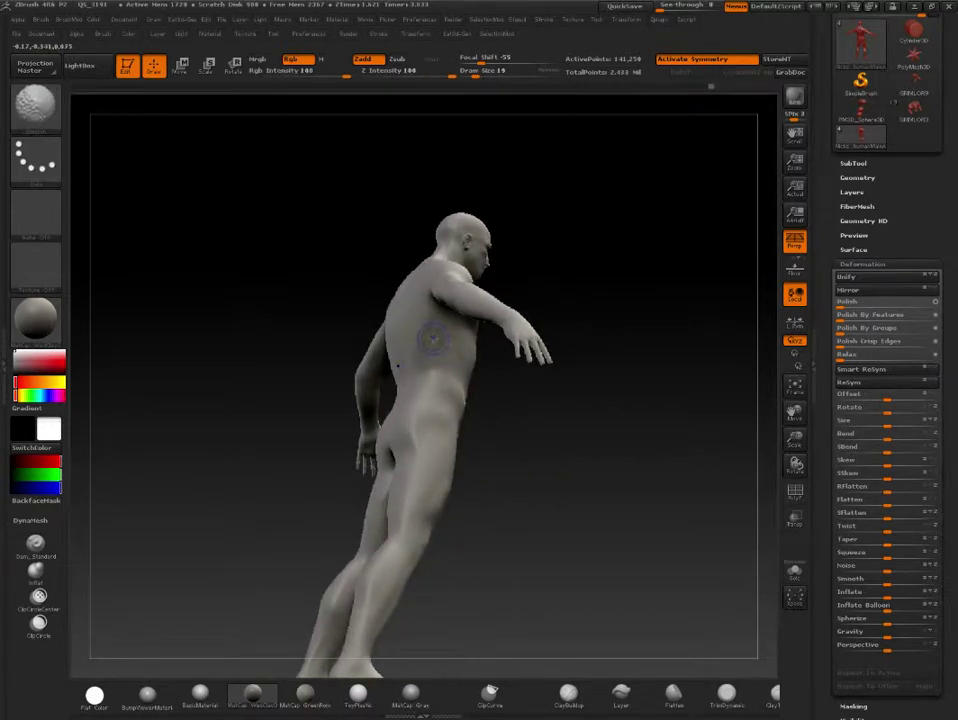
mouse_move(588, 284)
shift+mouse_down()
mouse_move(620, 242)
mouse_move(591, 277)
mouse_move(614, 278)
mouse_move(577, 254)
mouse_move(567, 261)
mouse_move(578, 234)
shift+mouse_up()
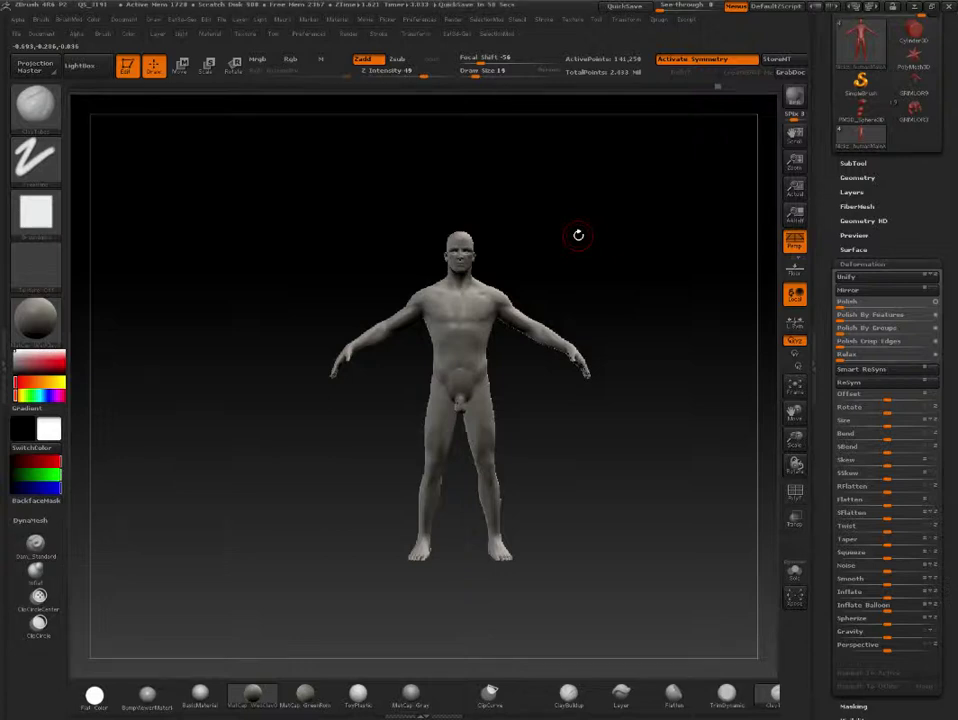
- Raise the figure to its top subdivision level, 2.259 million points, and view its right side
key(ctrl+shift)
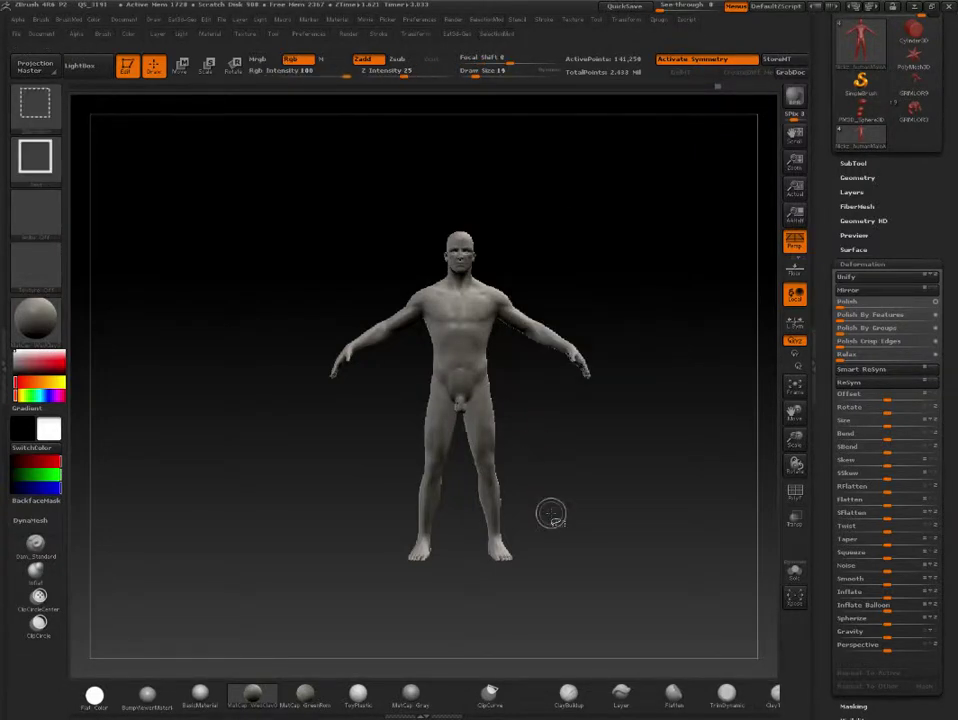
key(space)
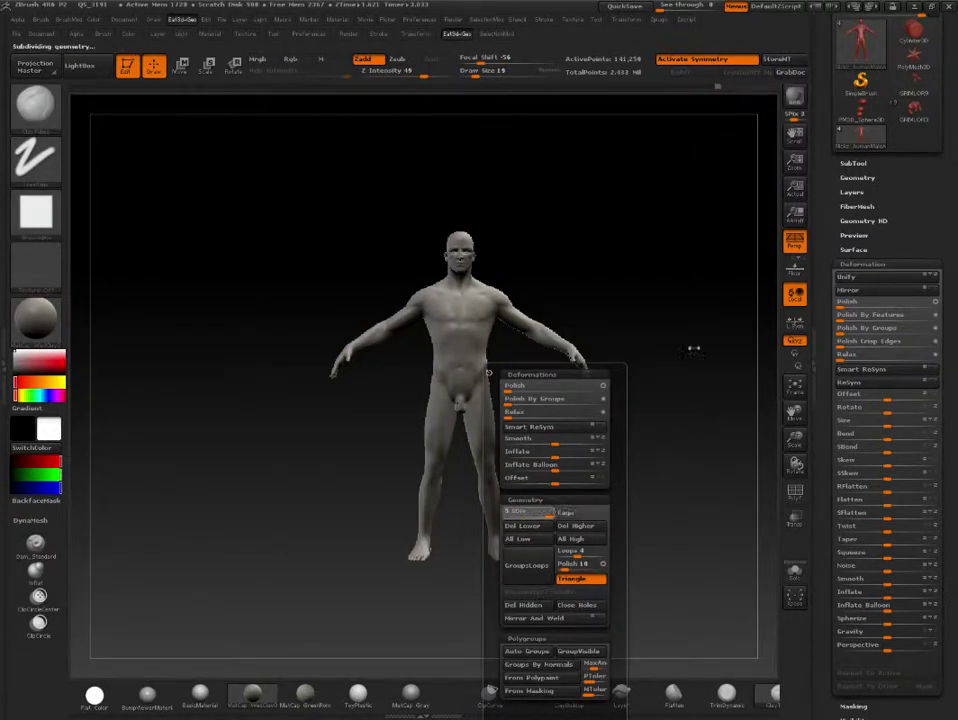
drag(676, 363, 349, 275)
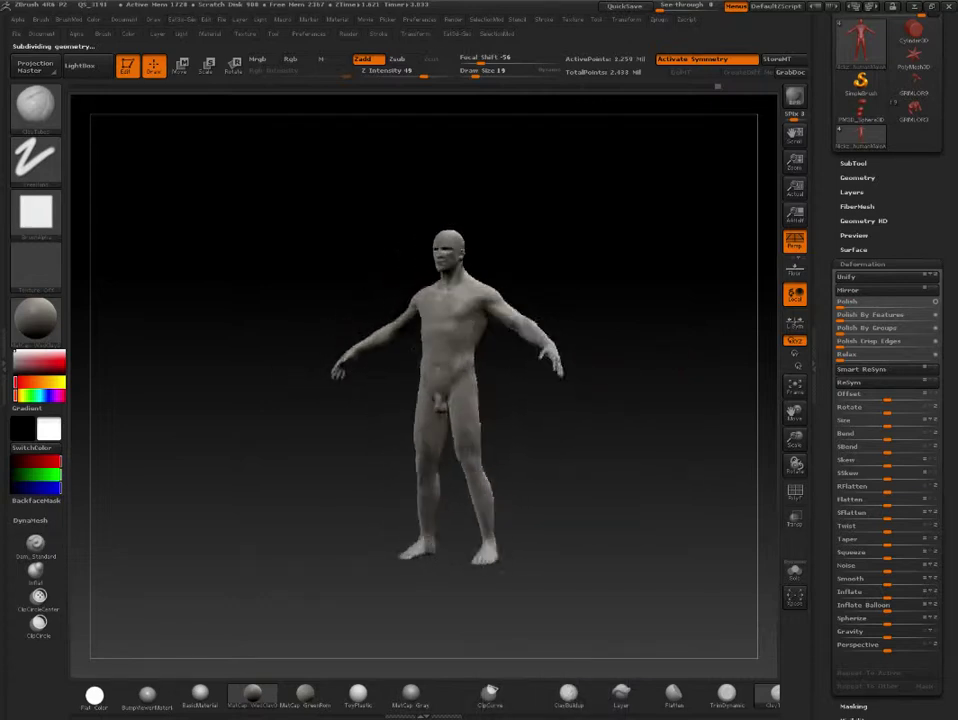
drag(280, 321, 272, 316)
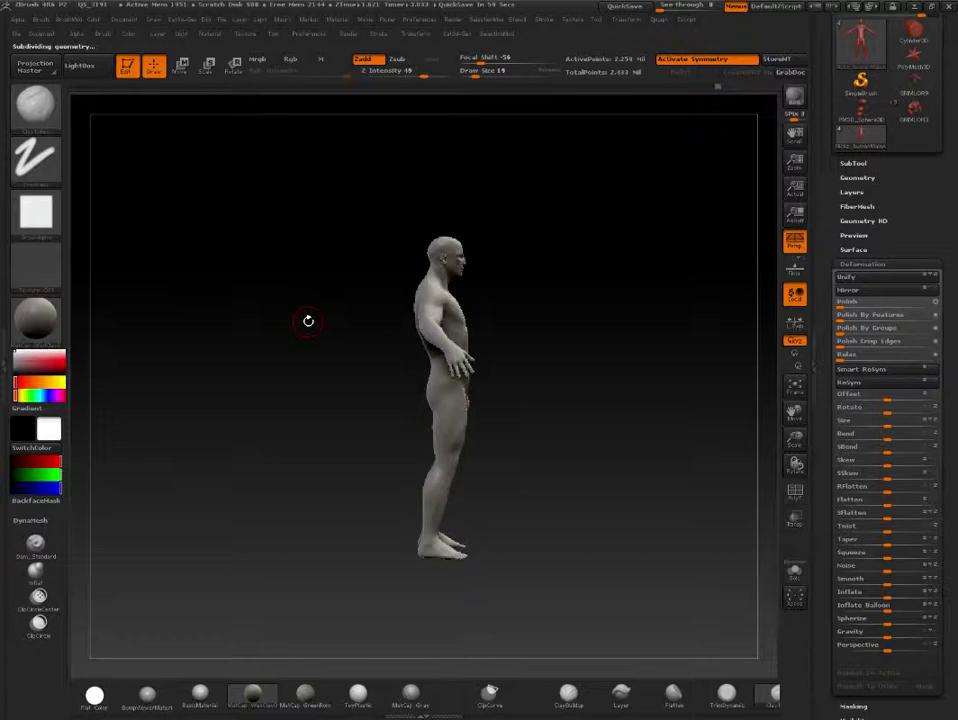
key(ctrl)
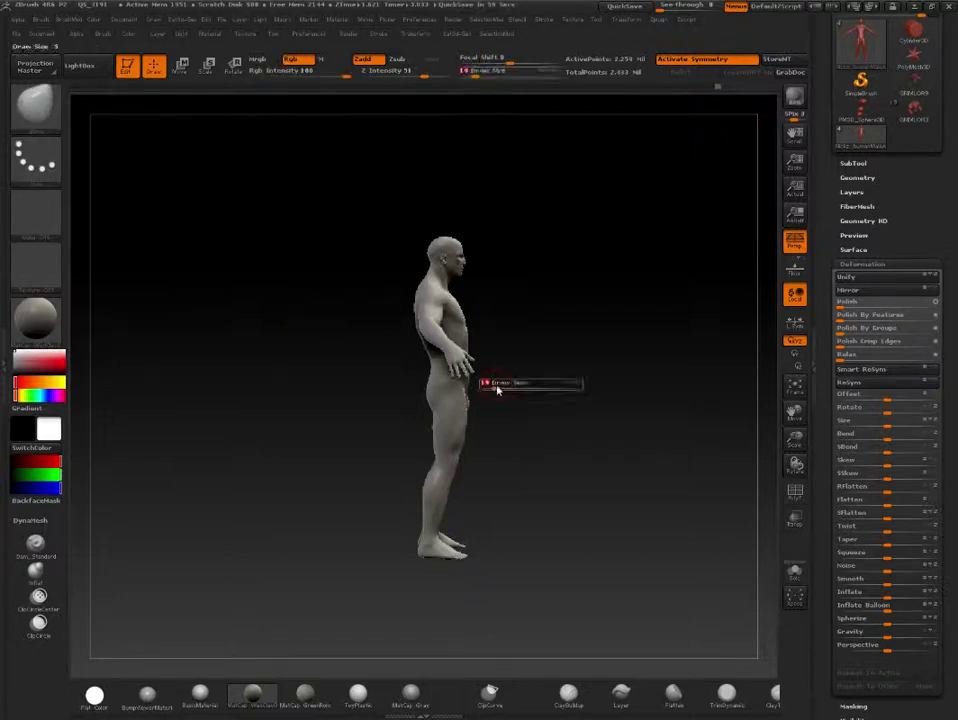
alt+drag(510, 353, 505, 452)
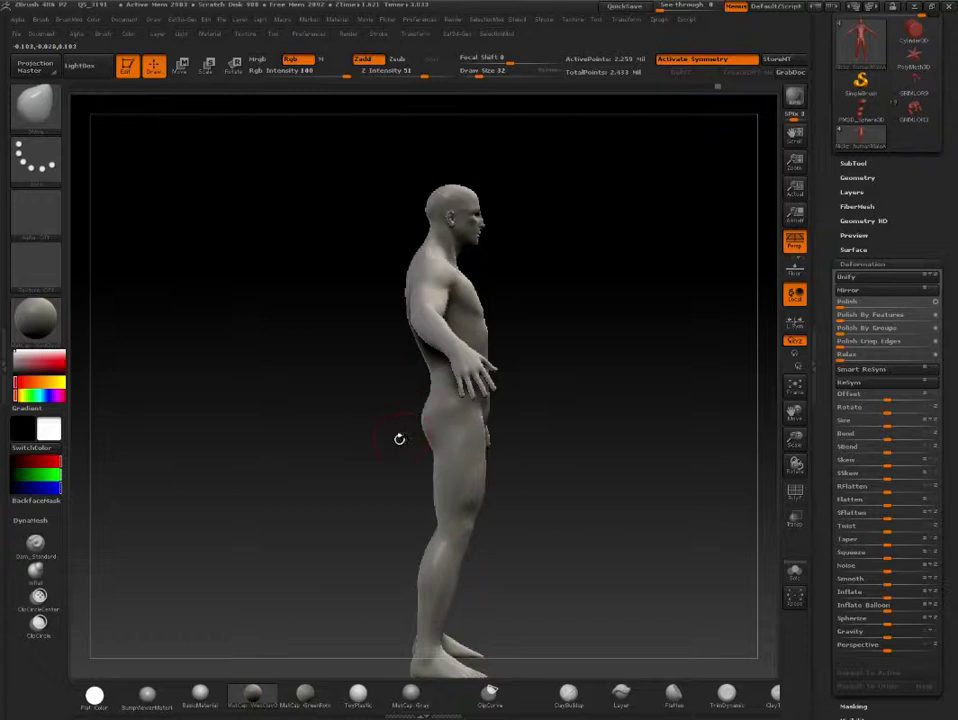
key(s)
drag(399, 439, 420, 425)
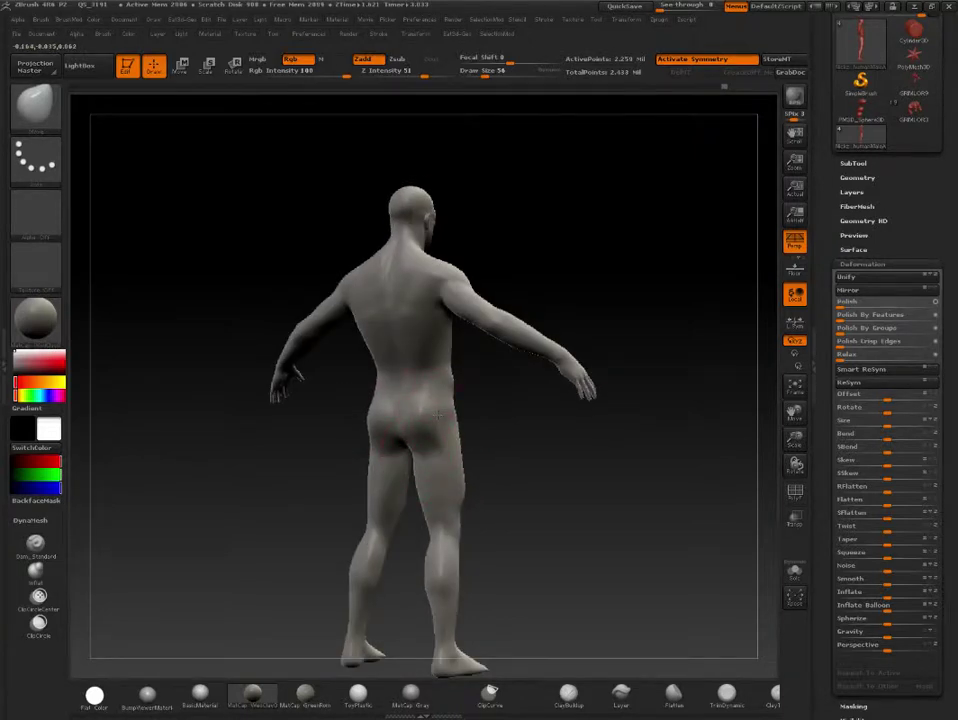
shift+drag(477, 398, 481, 402)
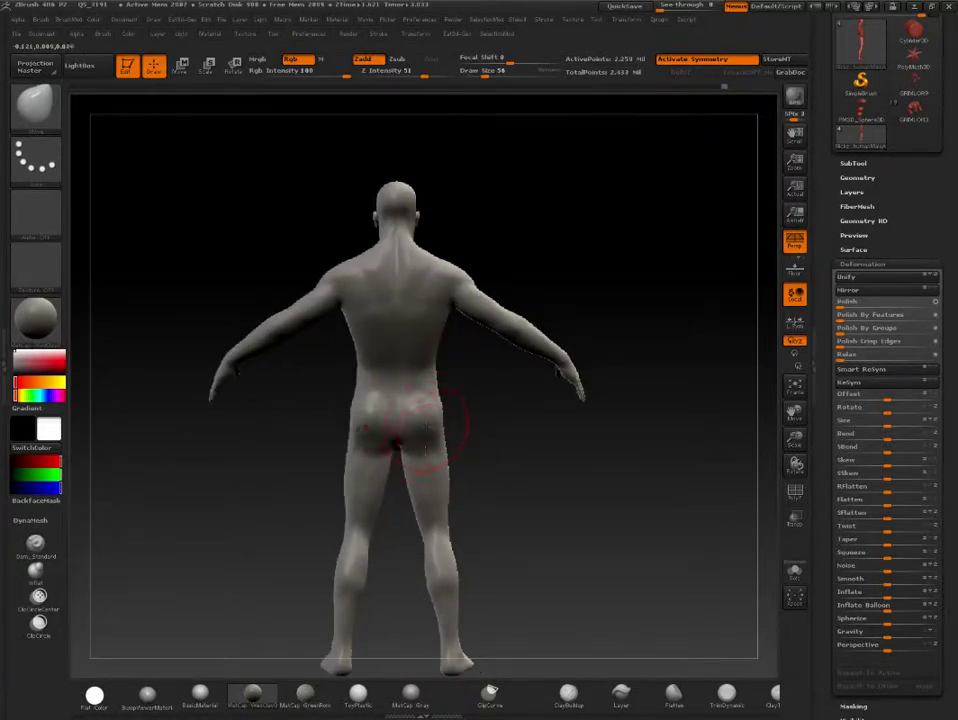
drag(413, 443, 526, 419)
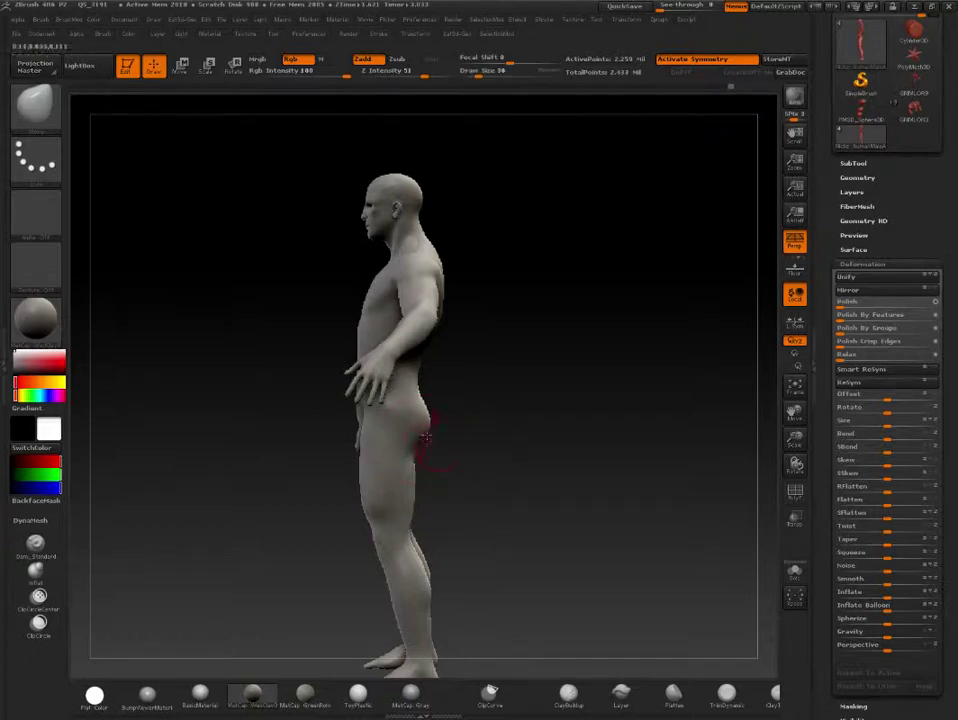
drag(443, 437, 480, 445)
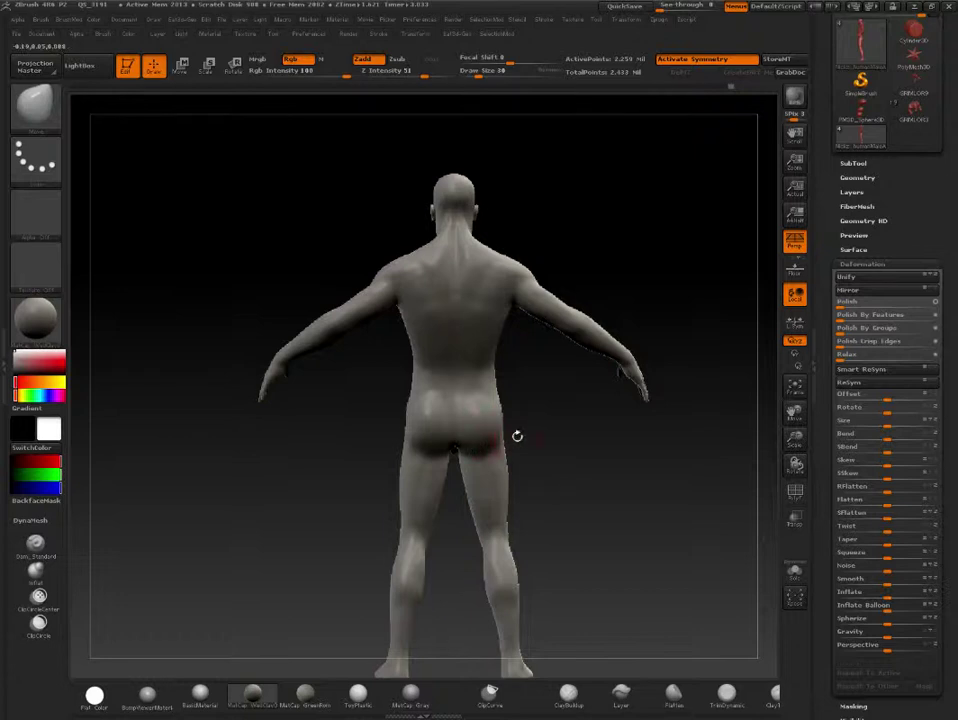
drag(517, 436, 494, 438)
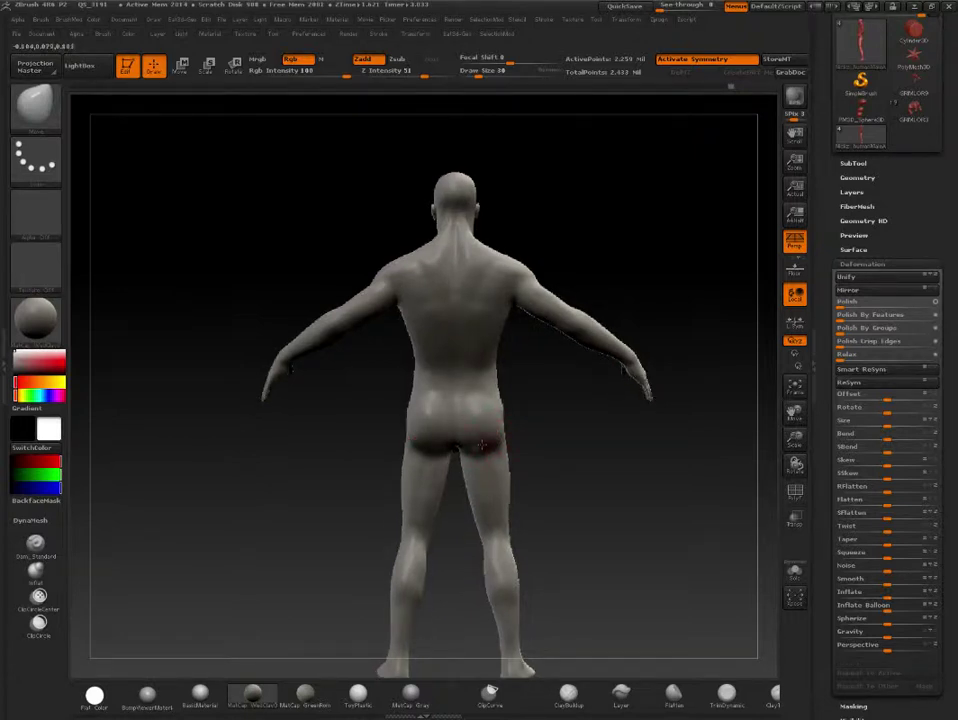
mouse_move(560, 410)
mouse_down()
mouse_move(620, 406)
mouse_move(620, 450)
mouse_up()
drag(640, 395, 584, 378)
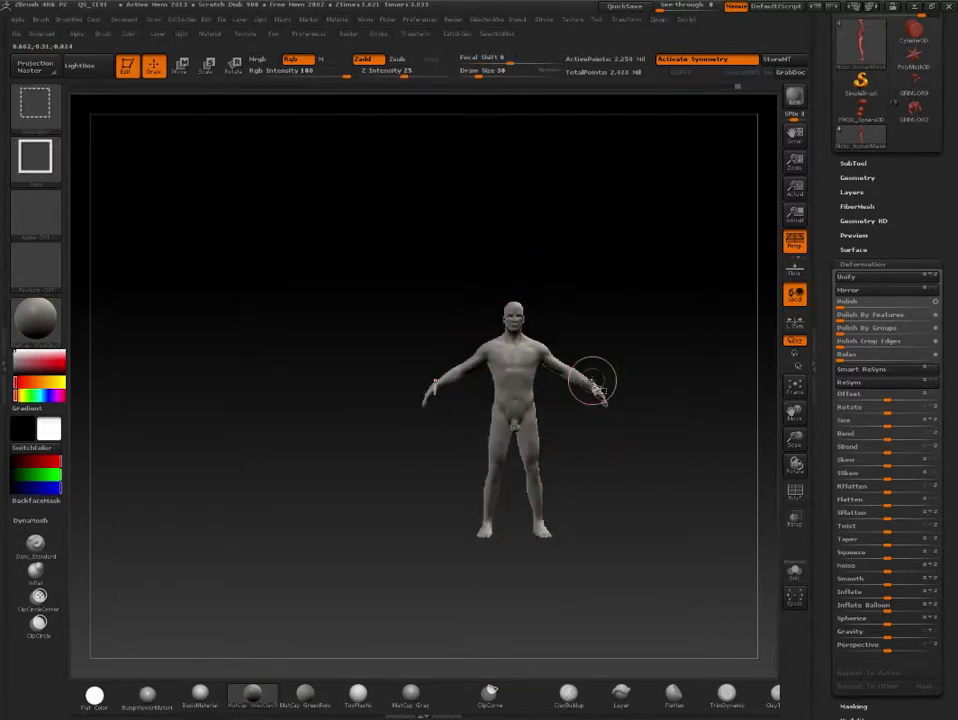
- Drop the figure to subdivision level 1, then load GRIMLOR3 and frame the whole creature
key(space)
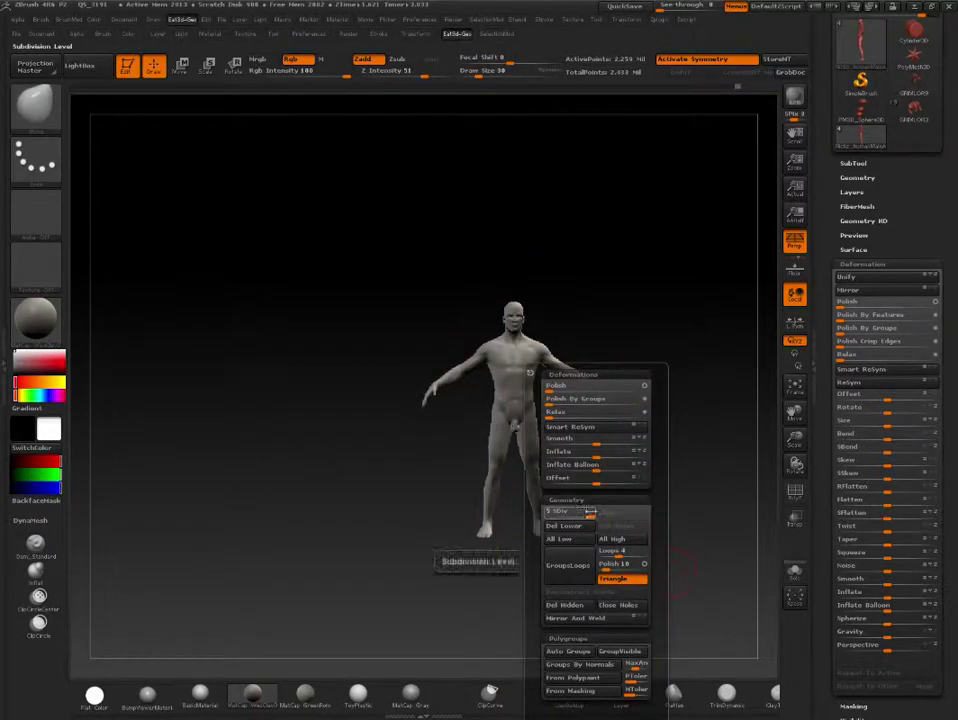
drag(580, 511, 545, 511)
mouse_move(913, 108)
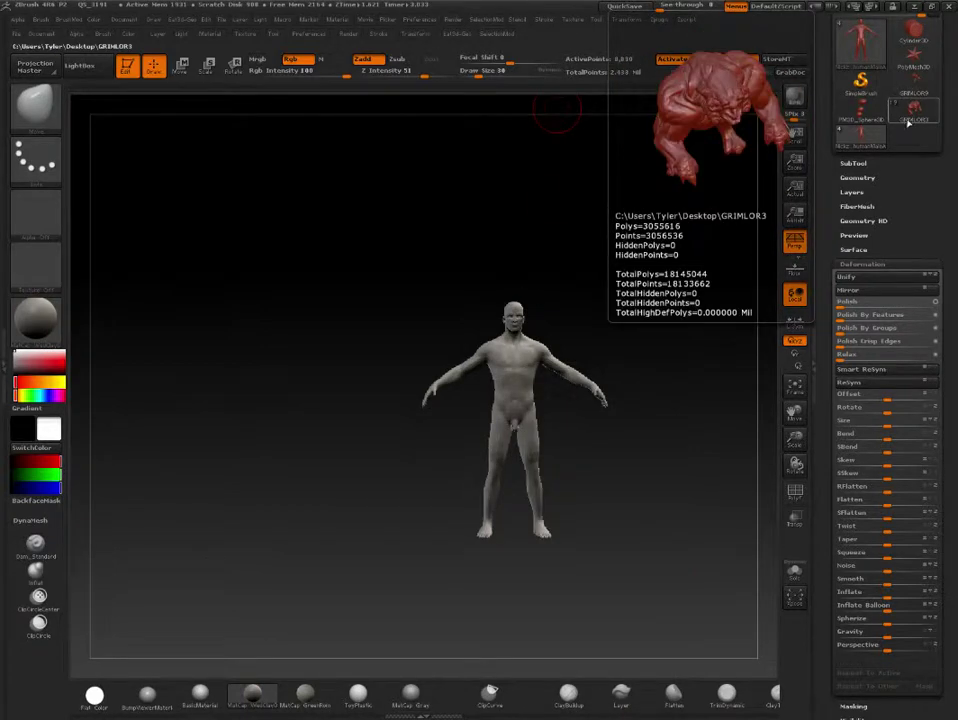
click(910, 115)
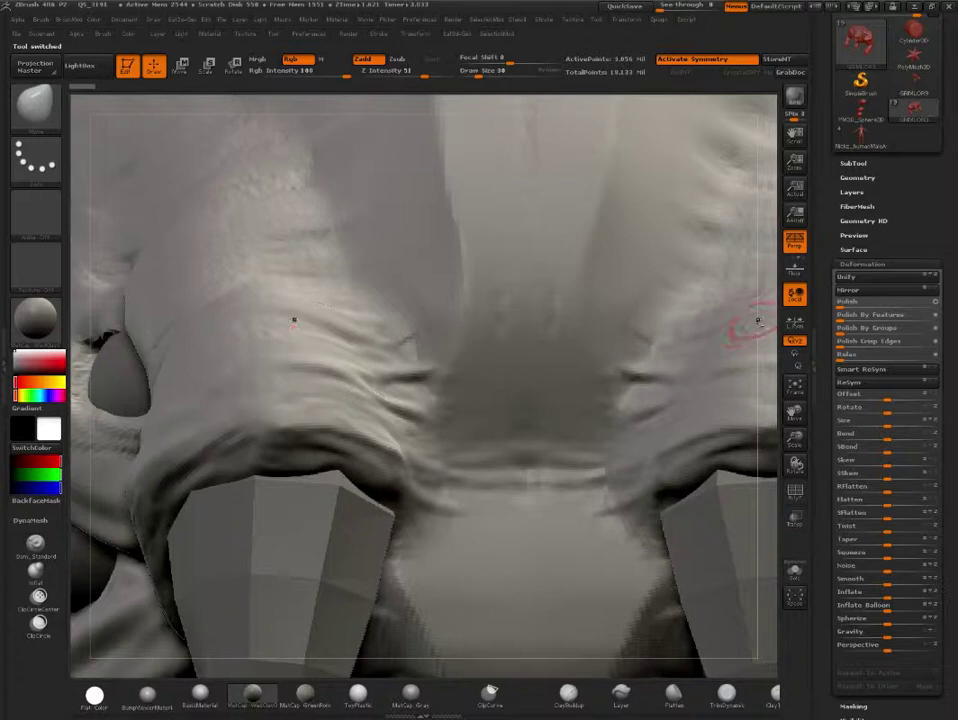
drag(763, 299, 680, 39)
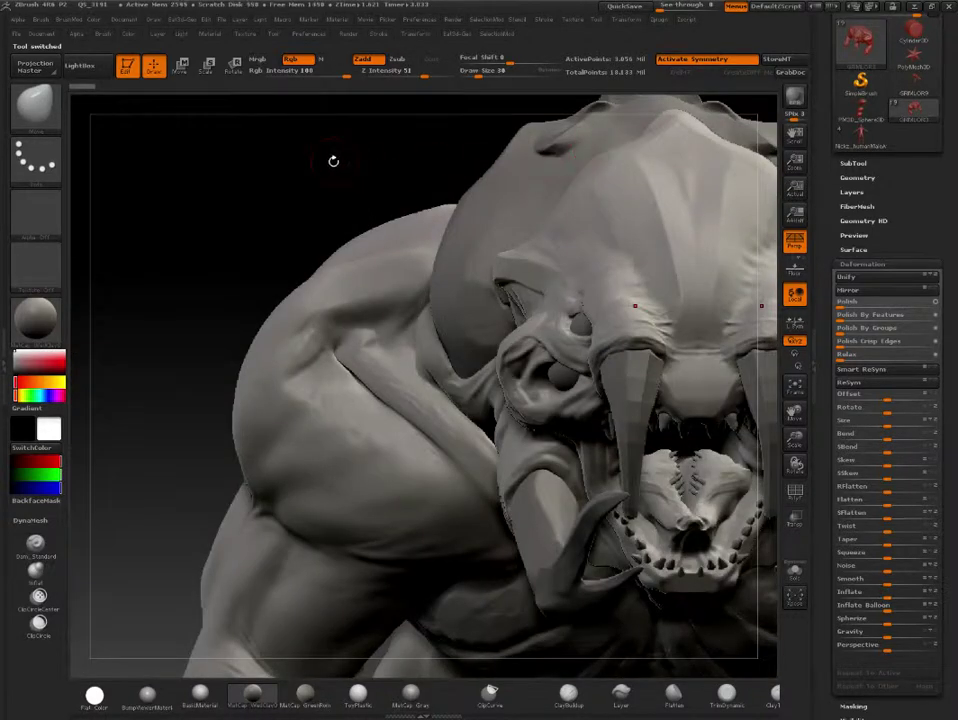
mouse_move(331, 160)
mouse_down()
mouse_move(160, 219)
mouse_move(404, 414)
mouse_up()
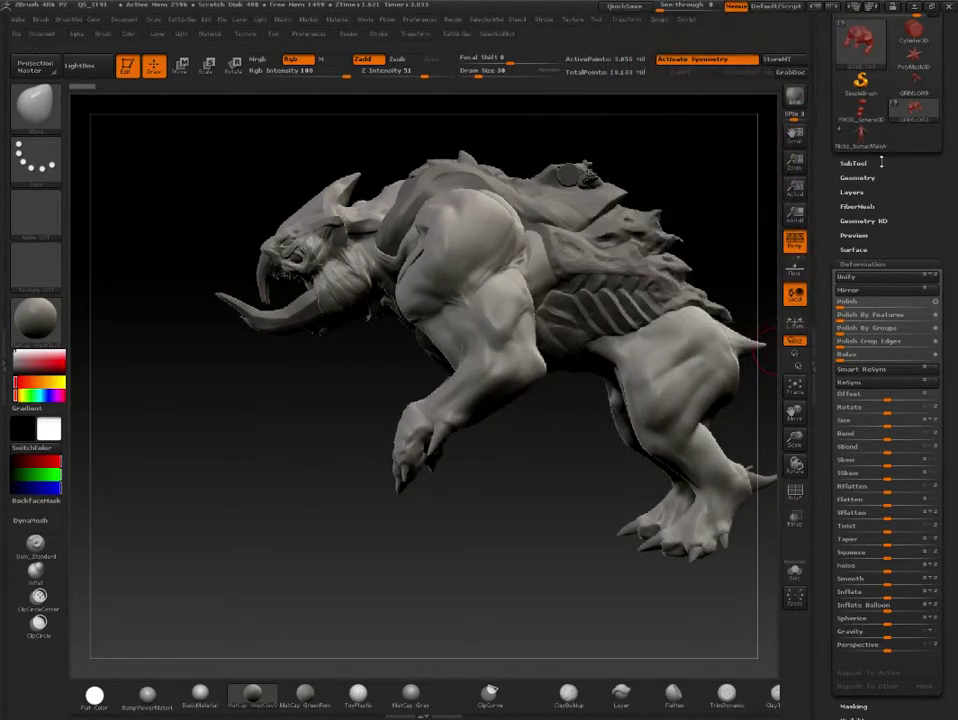
- Scroll the creature's subtool list, select PM3D_Sphere3D_1, and load it as the active tool
click(856, 163)
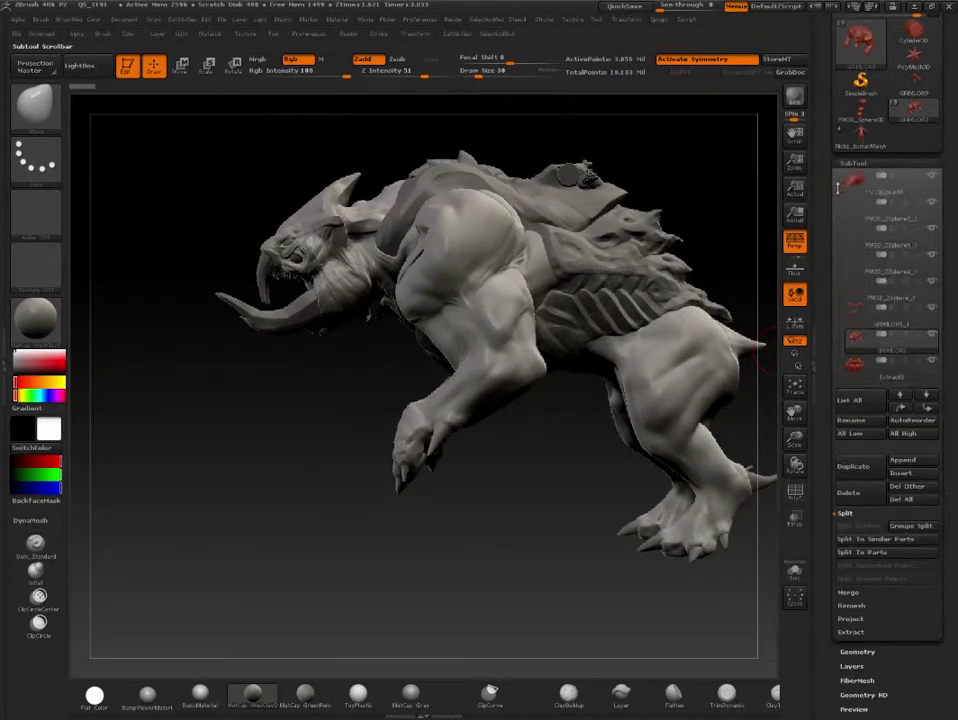
mouse_move(841, 240)
mouse_down()
mouse_move(841, 342)
mouse_move(840, 325)
mouse_up()
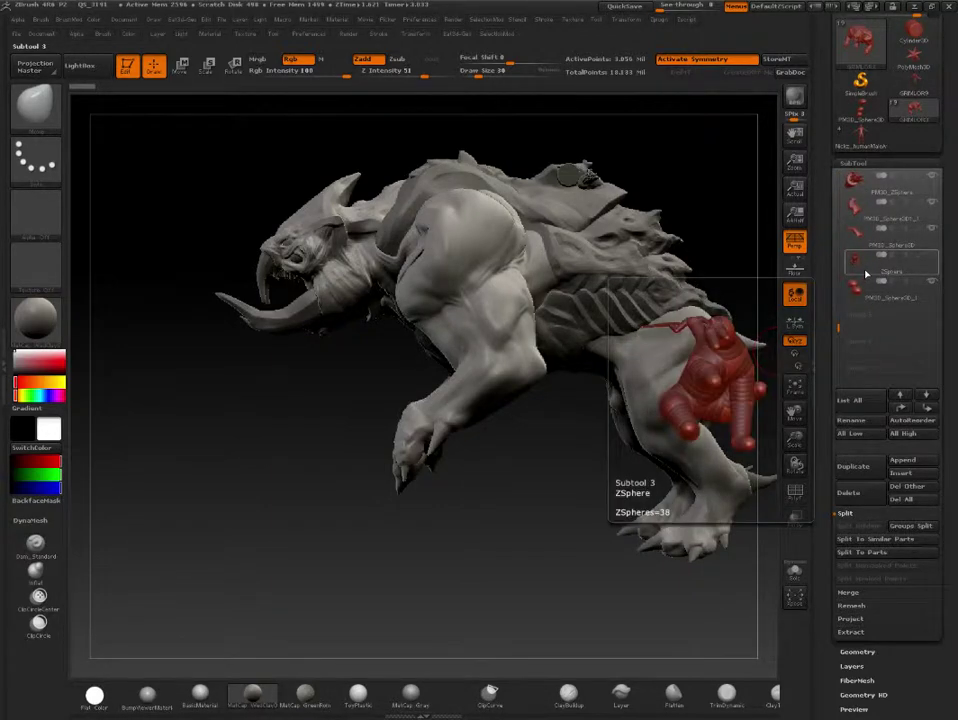
mouse_move(840, 325)
mouse_down()
mouse_move(838, 153)
mouse_move(837, 195)
mouse_up()
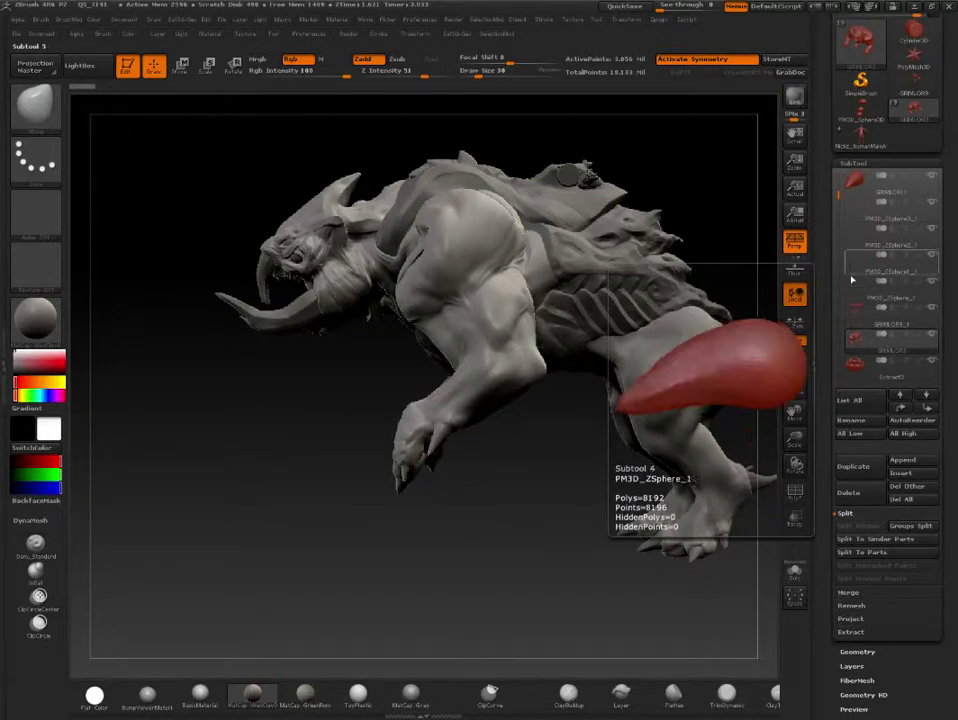
drag(837, 197, 835, 295)
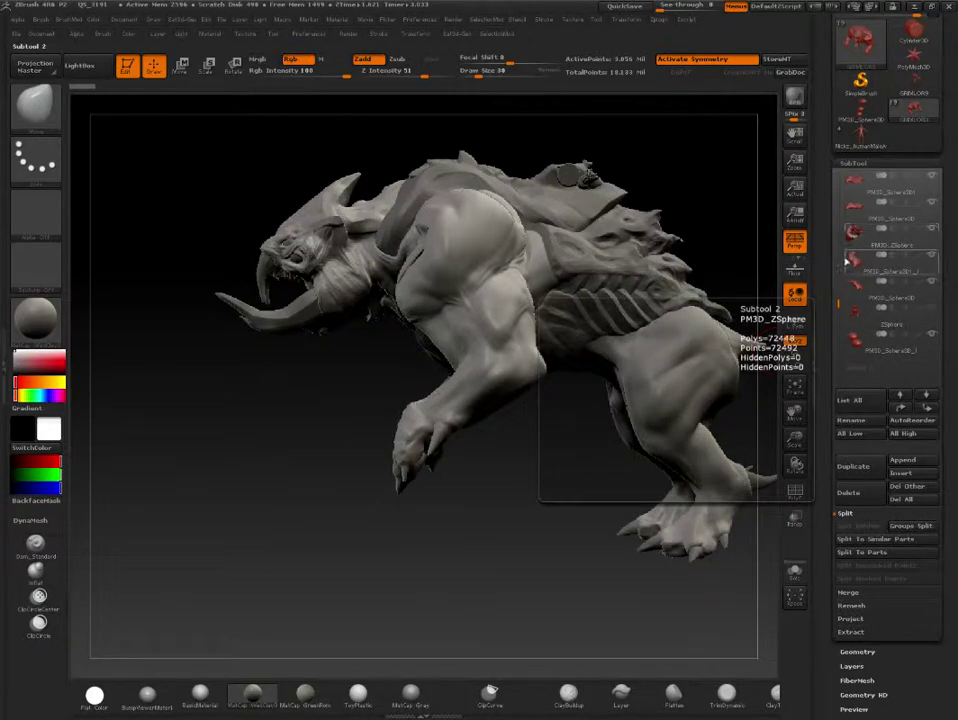
click(886, 348)
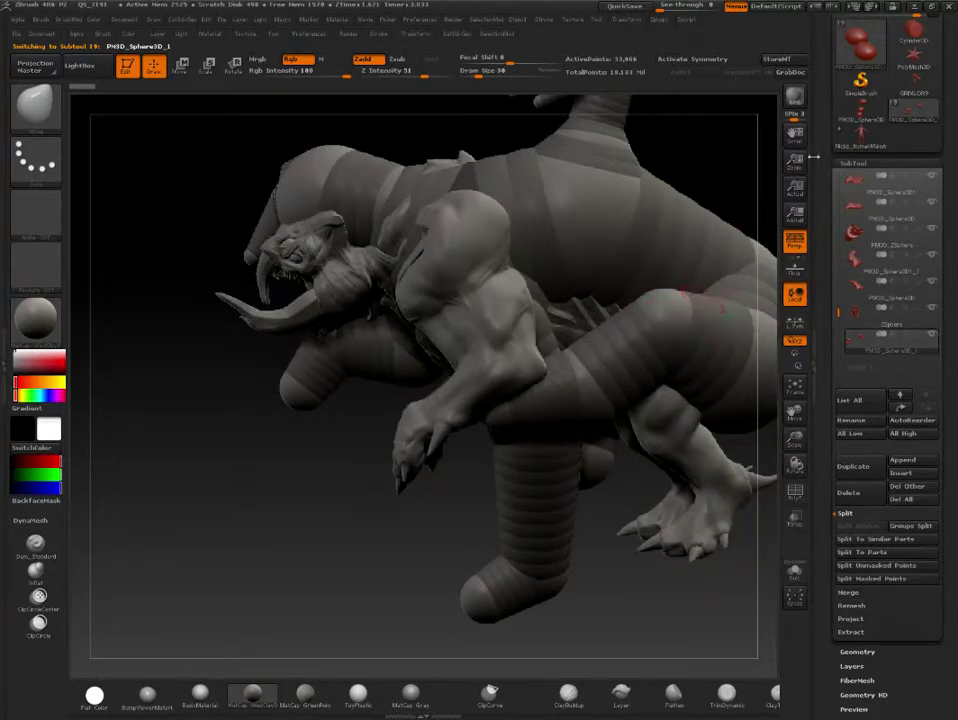
mouse_move(857, 133)
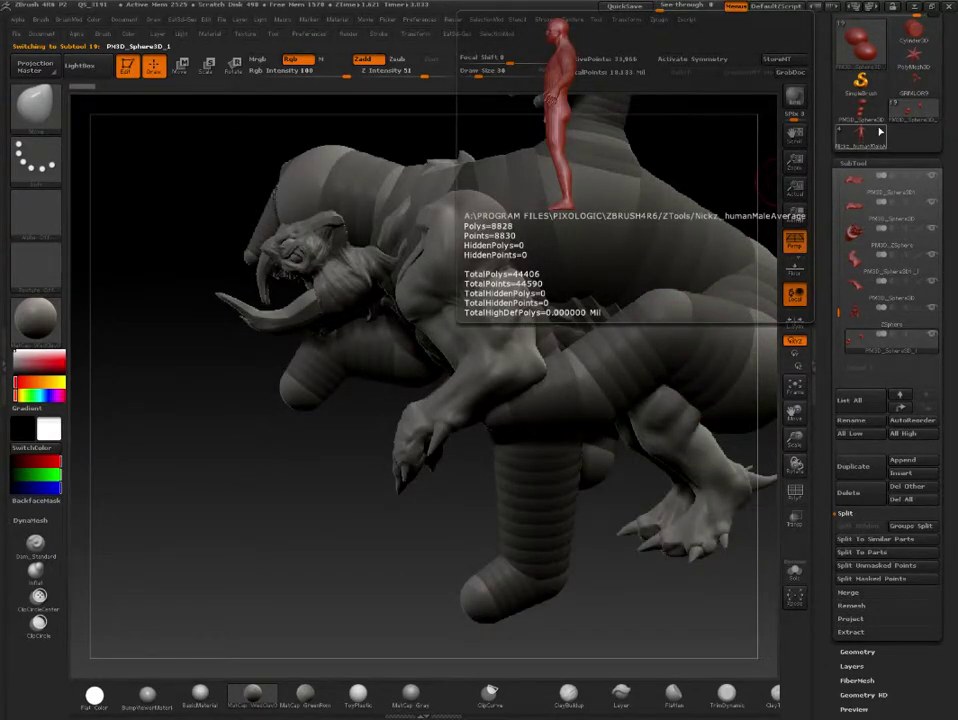
click(912, 86)
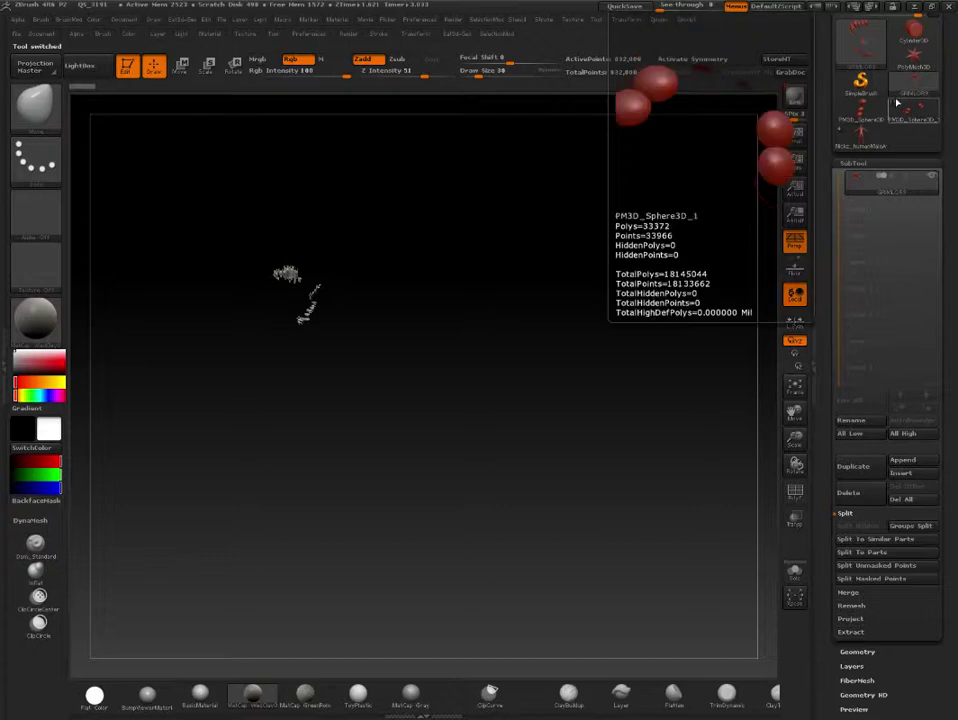
- Make the human figure the active tool, frame it on the canvas, and start saving it
click(859, 140)
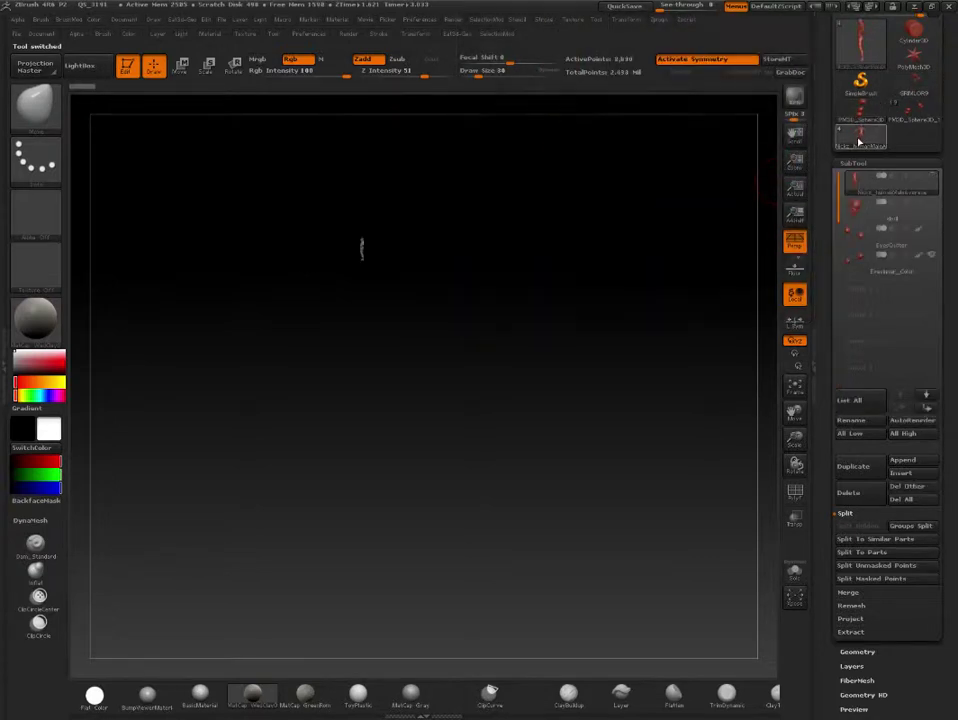
drag(835, 162, 835, 283)
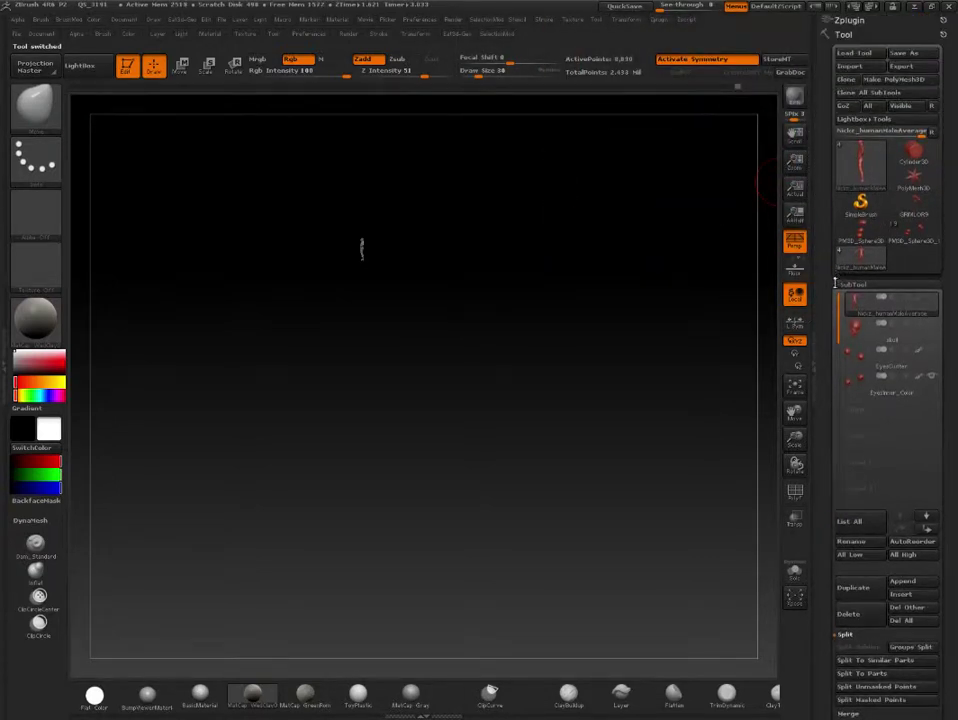
key(f)
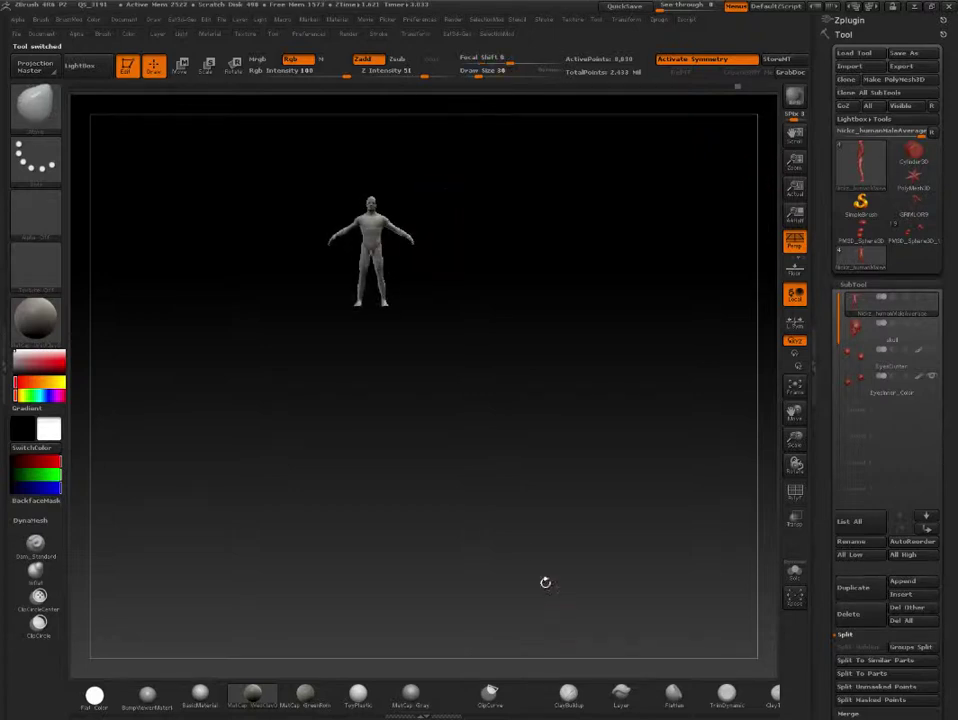
alt+drag(616, 410, 631, 448)
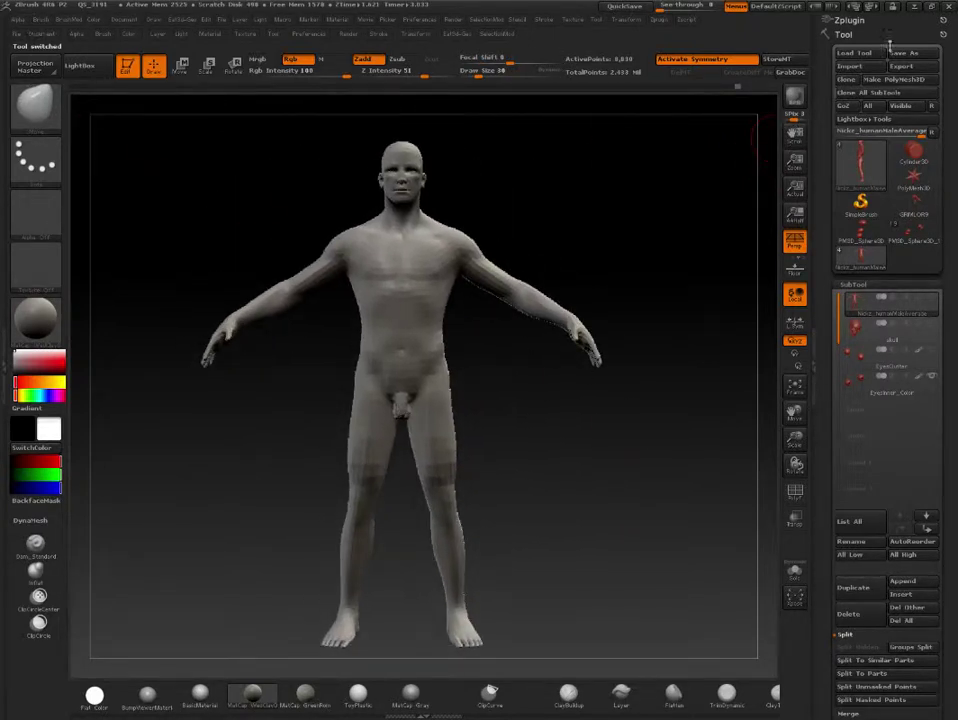
key(ctrl+s)
- Save the human figure as the tool file 'ref', then open the Load Tool dialog
click(453, 218)
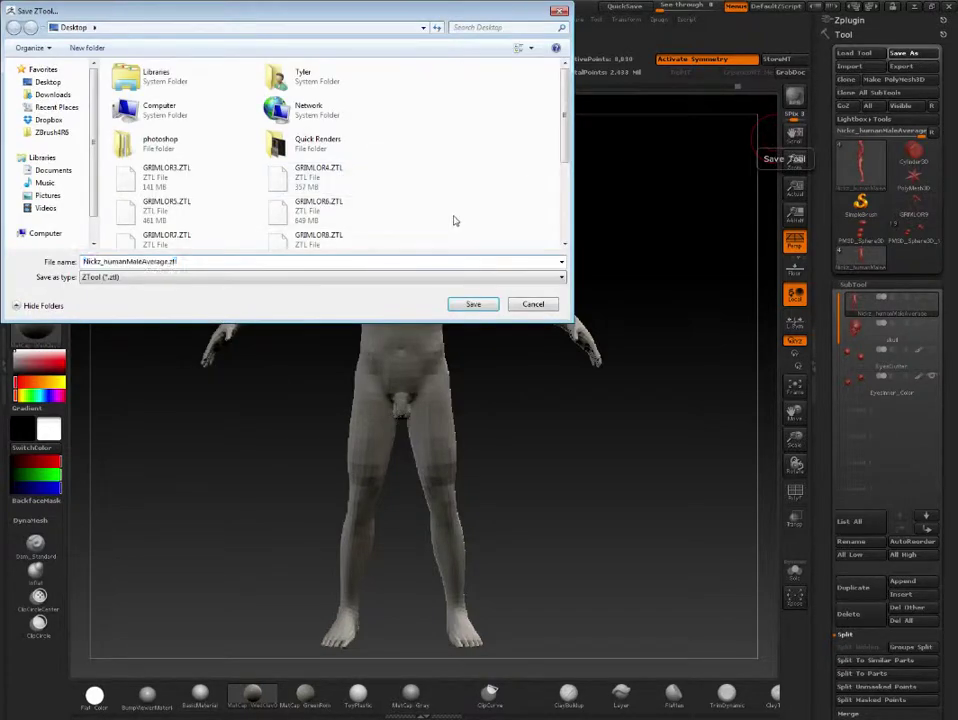
scroll(358, 222, down, 3)
triple_click(211, 258)
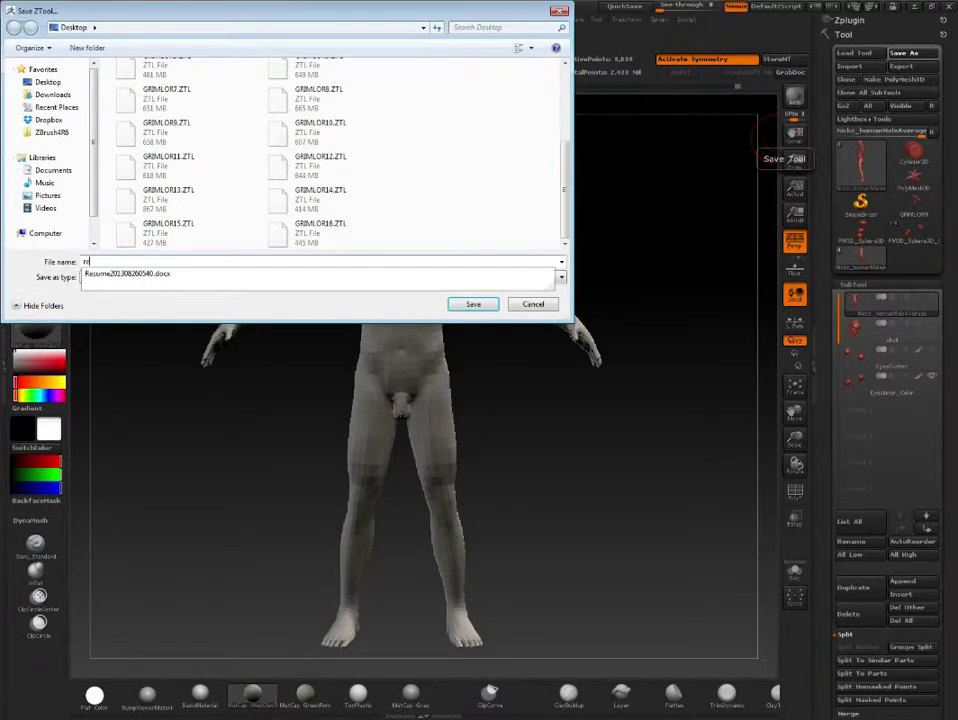
text(ref)
click(464, 304)
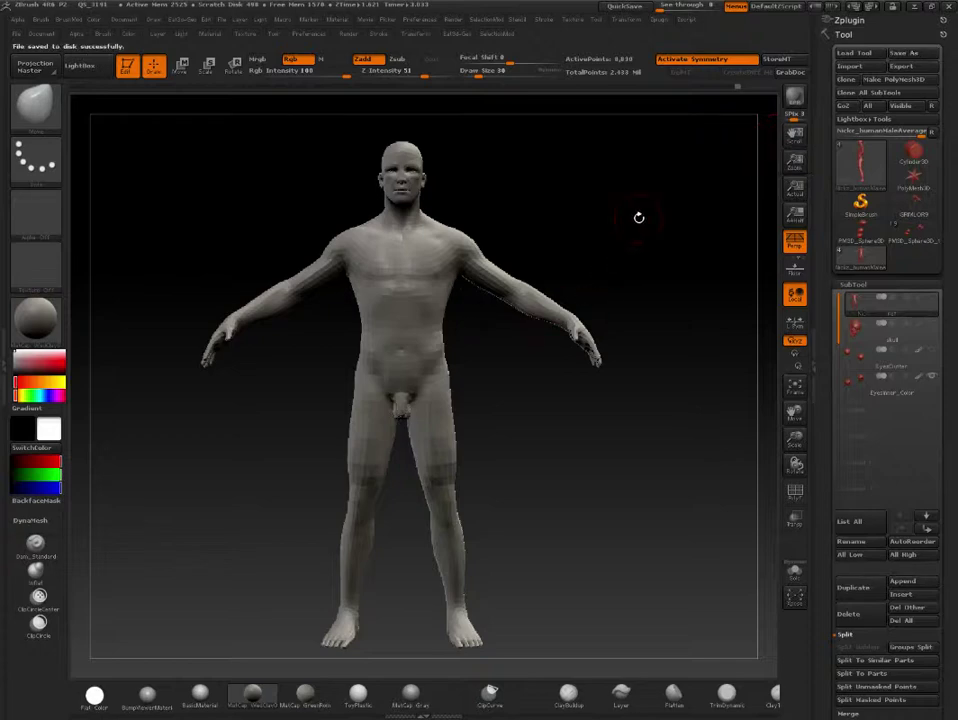
mouse_move(641, 216)
mouse_down()
mouse_move(617, 201)
mouse_move(543, 192)
mouse_move(588, 207)
mouse_up()
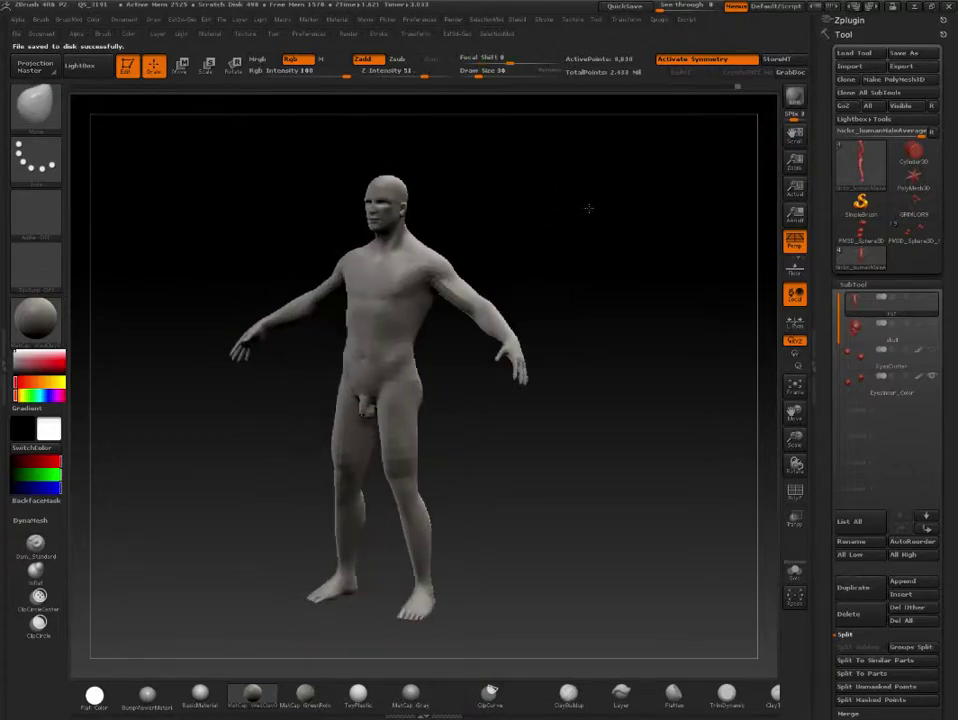
click(868, 55)
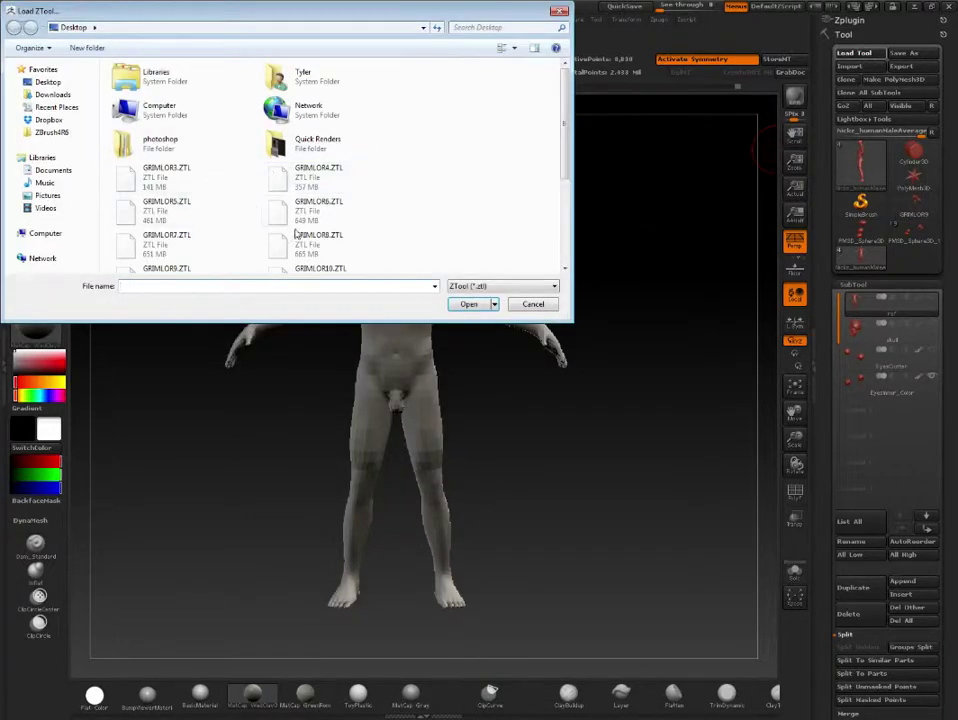
- Load GRIMLOR16.ZTL and zoom out until the creature and its human figure fit the view
scroll(355, 228, down, 5)
double_click(279, 222)
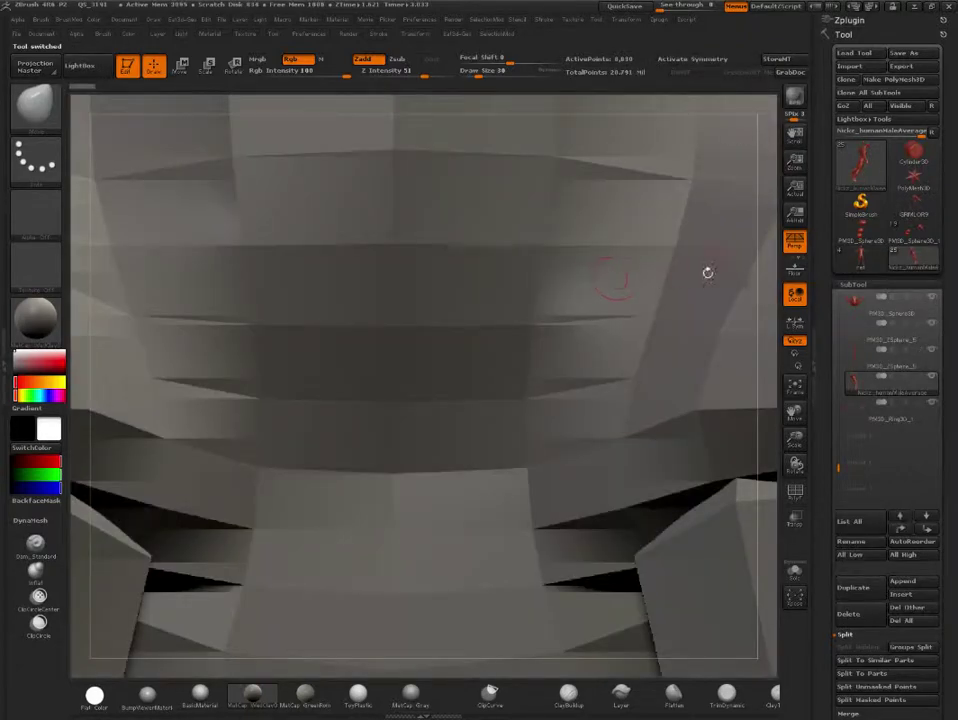
mouse_move(768, 337)
alt+mouse_down()
mouse_move(706, 62)
mouse_move(651, 186)
mouse_move(578, 183)
mouse_move(635, 203)
mouse_move(739, 309)
alt+mouse_up()
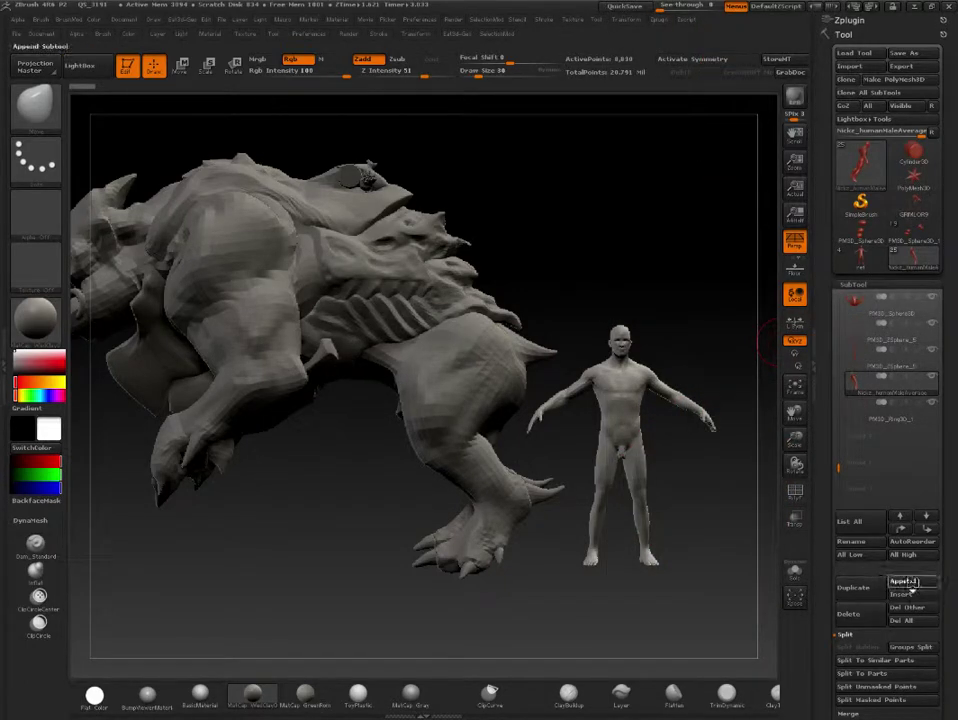
- Append the saved ref figure as a new subtool and expand Tool > Deformation
key(t)
click(479, 560)
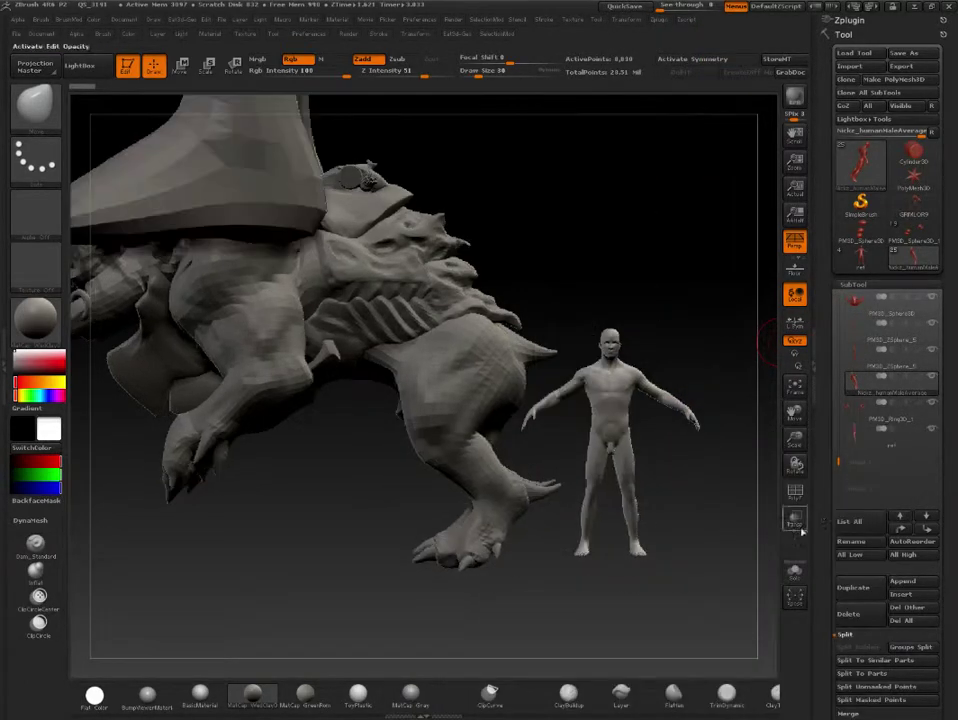
mouse_move(735, 524)
mouse_down()
mouse_move(600, 480)
mouse_move(568, 415)
mouse_up()
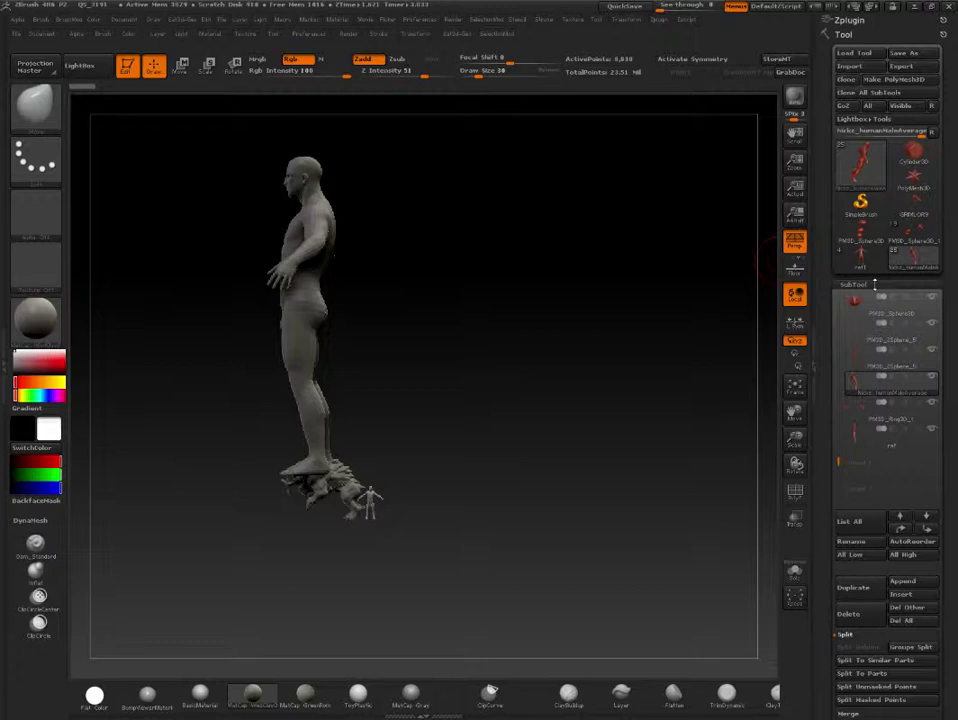
drag(829, 470, 823, 351)
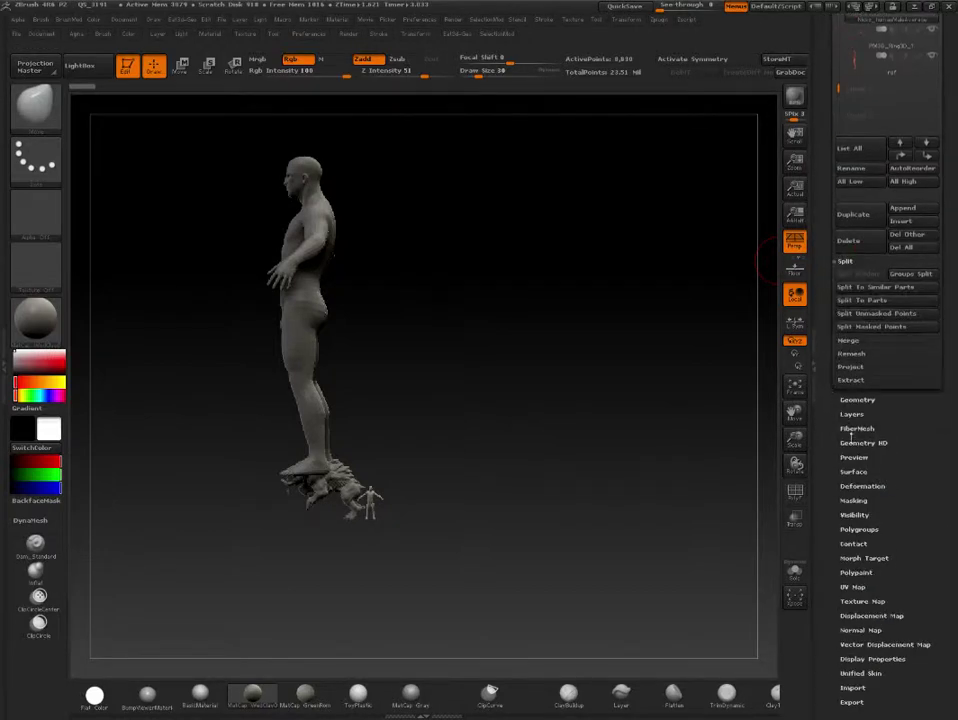
click(862, 486)
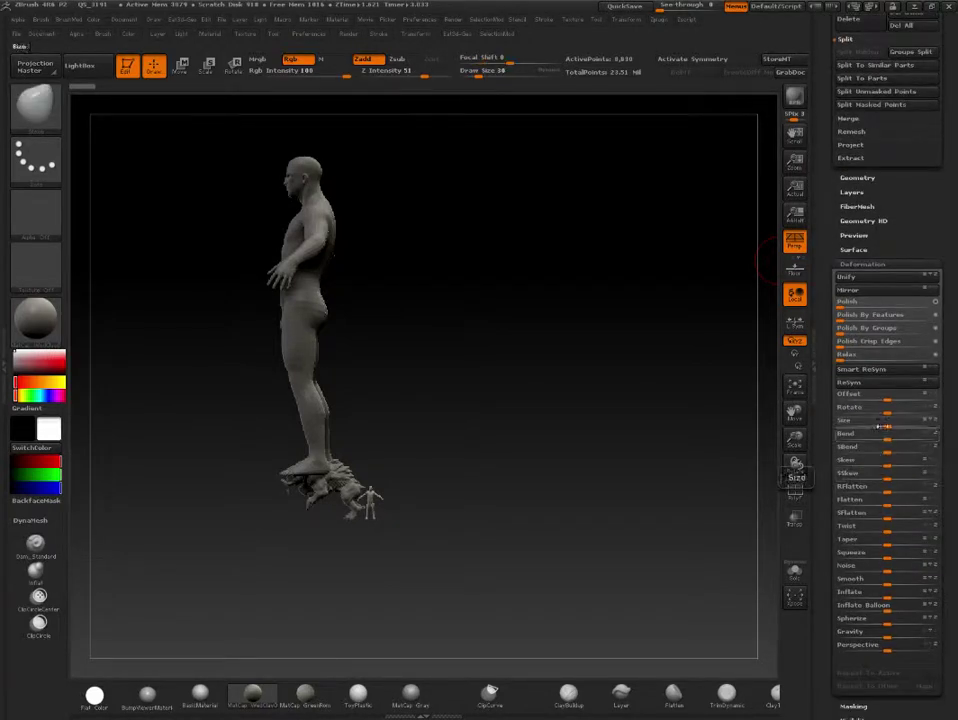
- Shrink the ref figure with Deformation Size and move it down beside the creature
drag(878, 426, 850, 427)
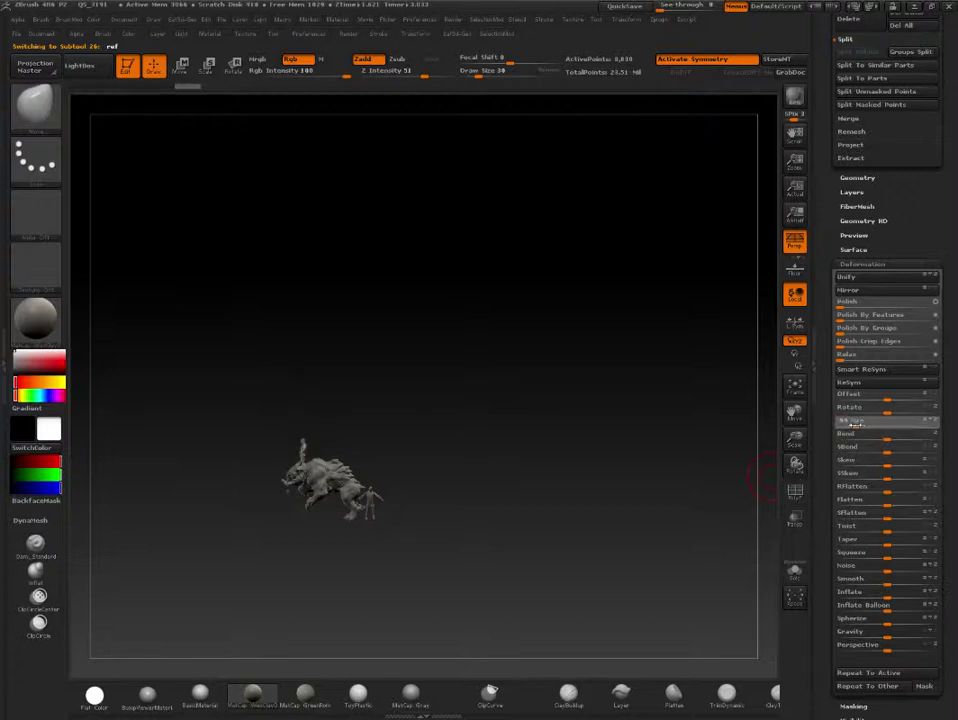
drag(662, 407, 553, 210)
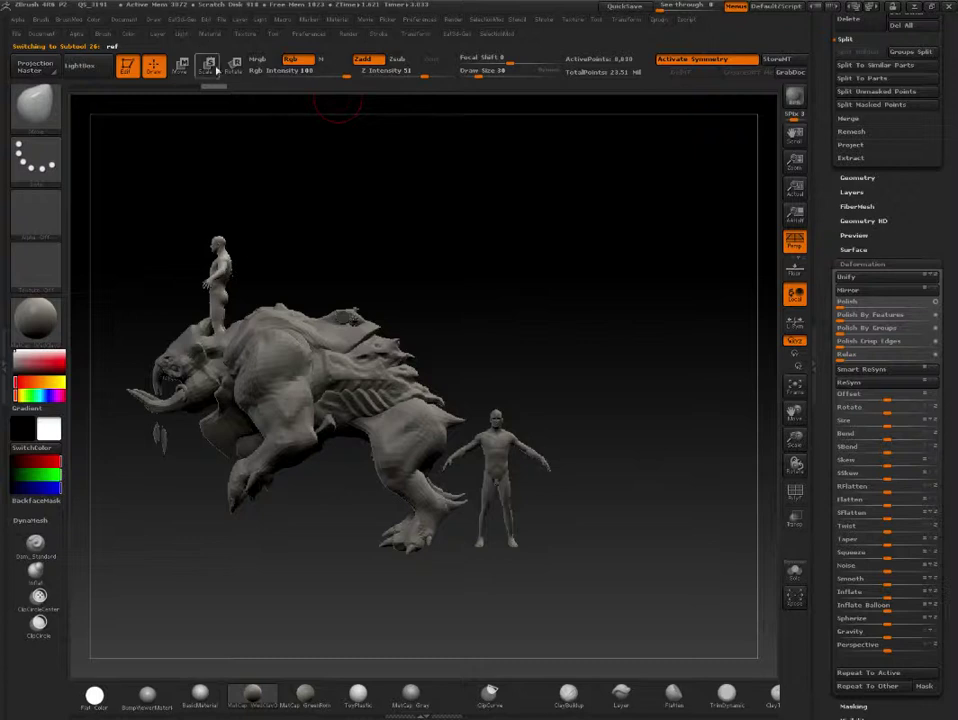
key(w)
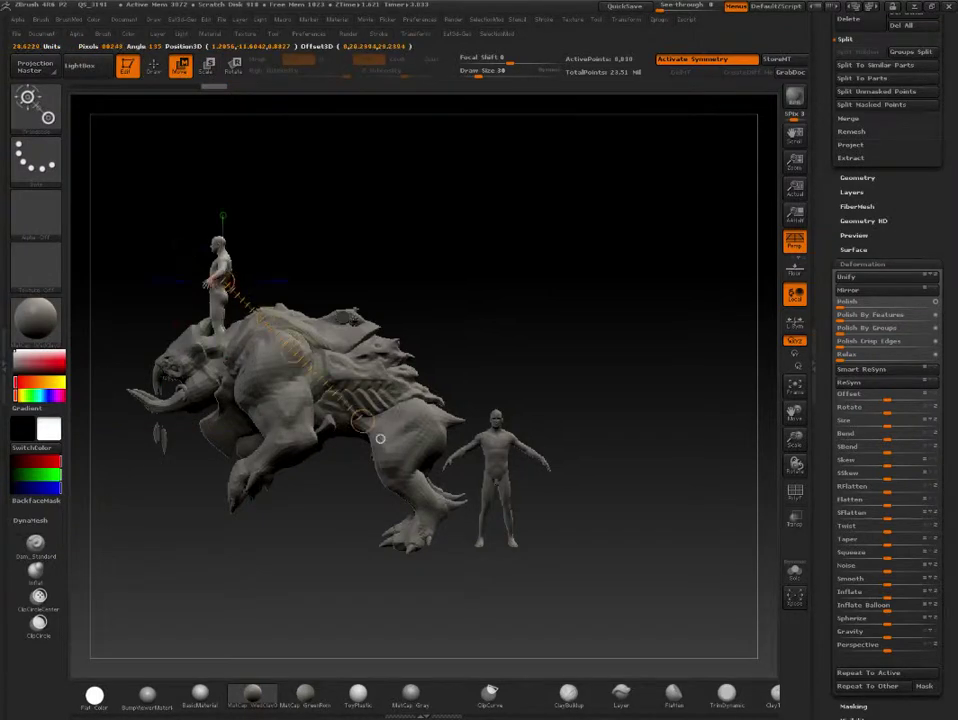
drag(230, 286, 367, 424)
drag(299, 354, 576, 538)
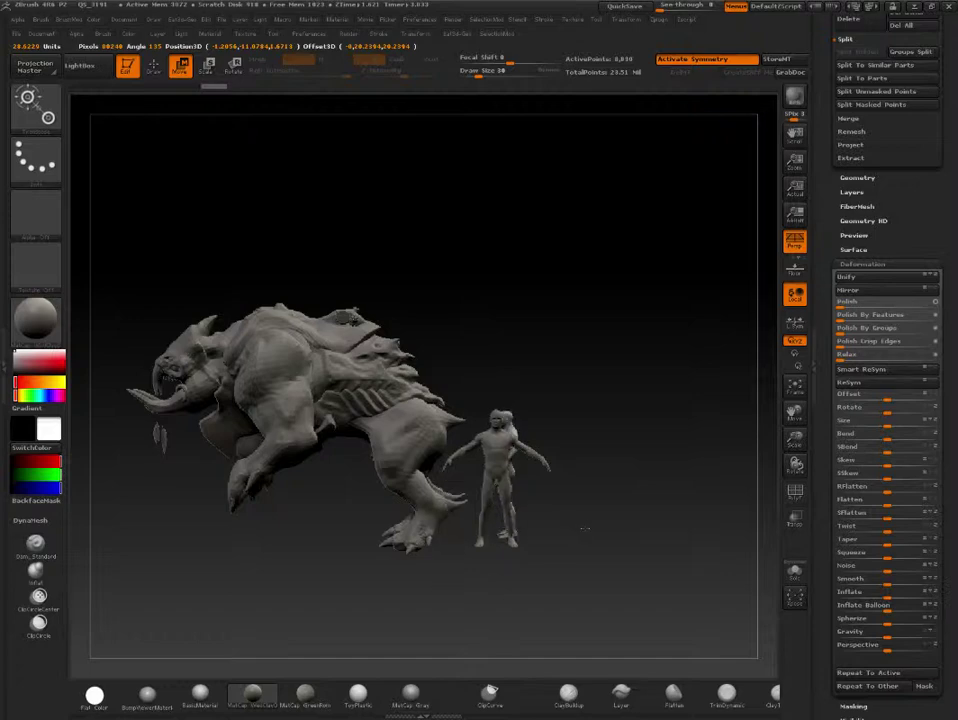
mouse_move(576, 535)
mouse_down()
mouse_move(557, 505)
mouse_move(687, 310)
mouse_up()
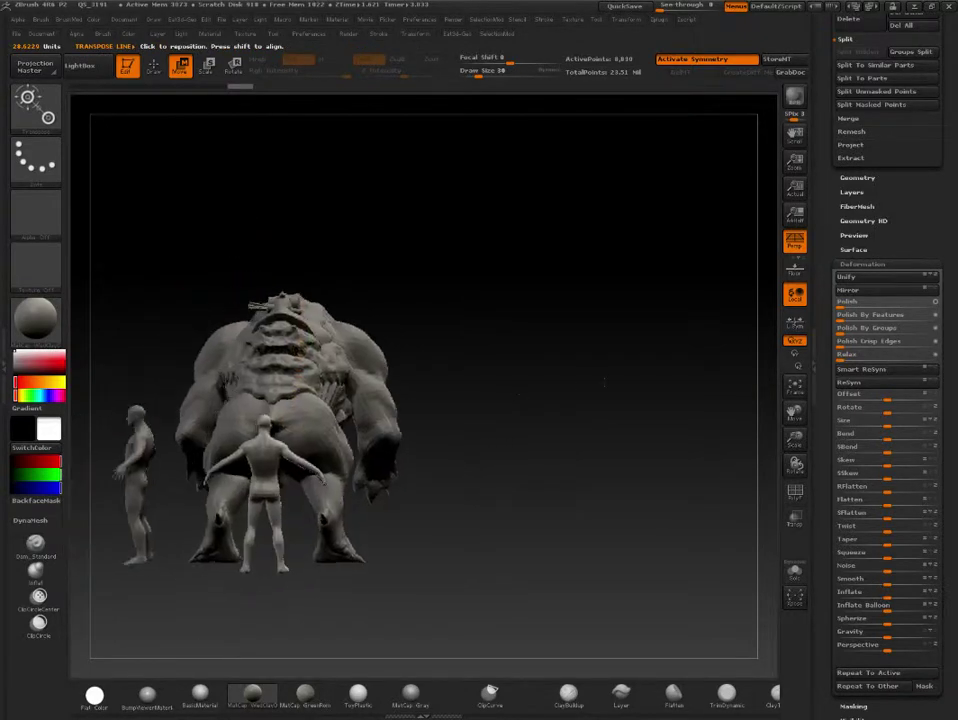
mouse_move(462, 124)
mouse_down()
mouse_move(469, 356)
mouse_move(320, 317)
mouse_up()
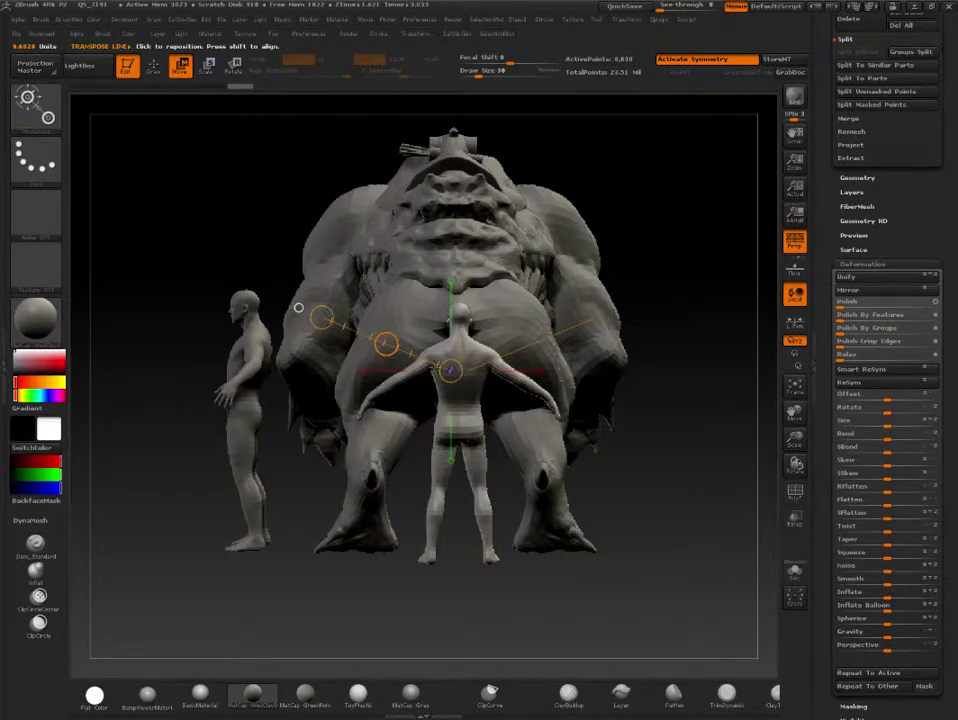
drag(459, 420, 394, 420)
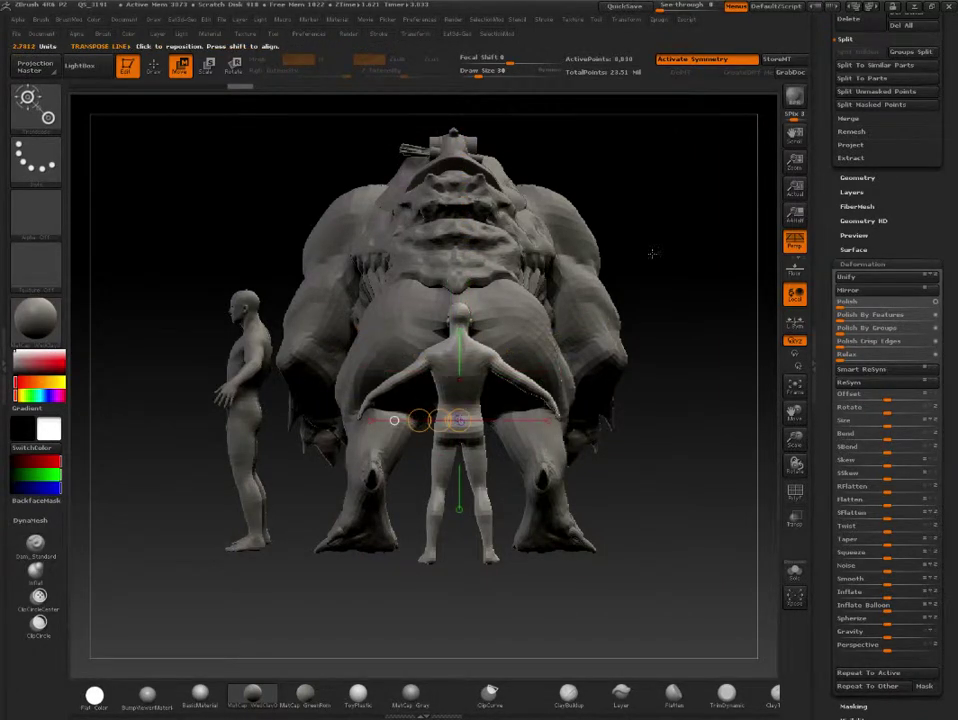
- Turn off symmetry and slide the ref figure left next to the other human
click(700, 59)
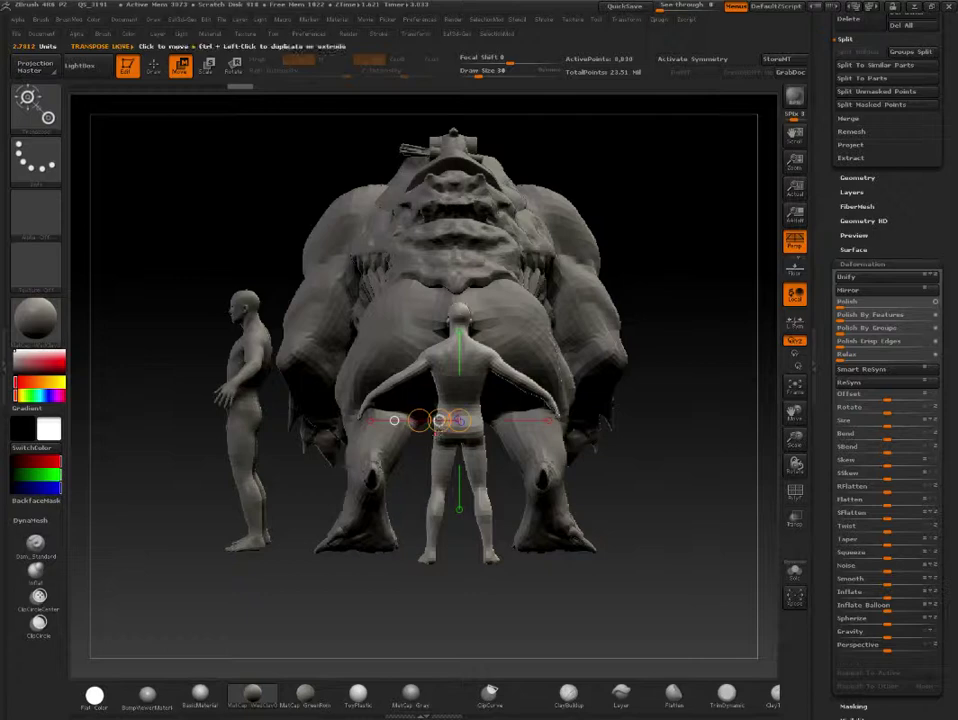
drag(427, 420, 205, 420)
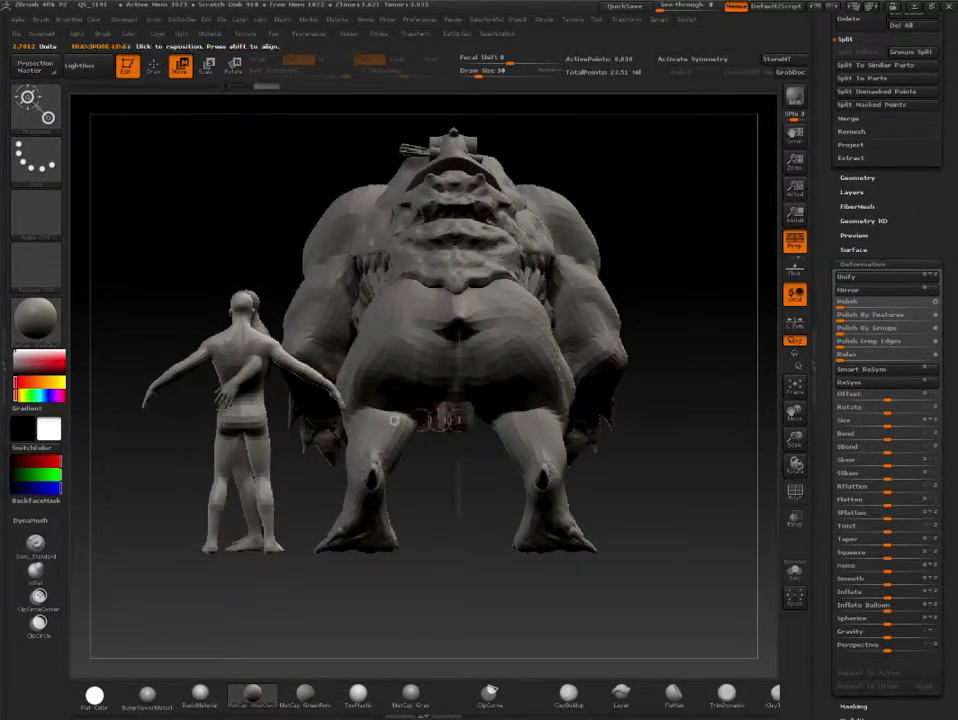
drag(135, 538, 206, 550)
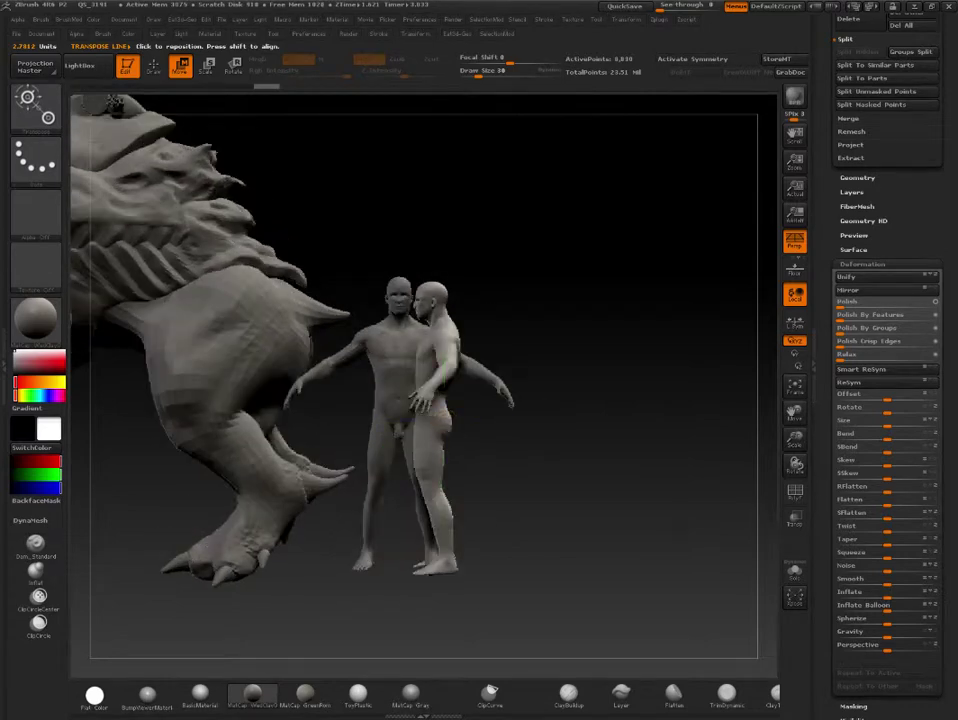
mouse_move(464, 438)
mouse_down()
mouse_move(597, 540)
mouse_move(594, 511)
mouse_up()
mouse_move(466, 438)
mouse_down()
mouse_move(601, 291)
mouse_move(597, 274)
mouse_move(601, 284)
mouse_up()
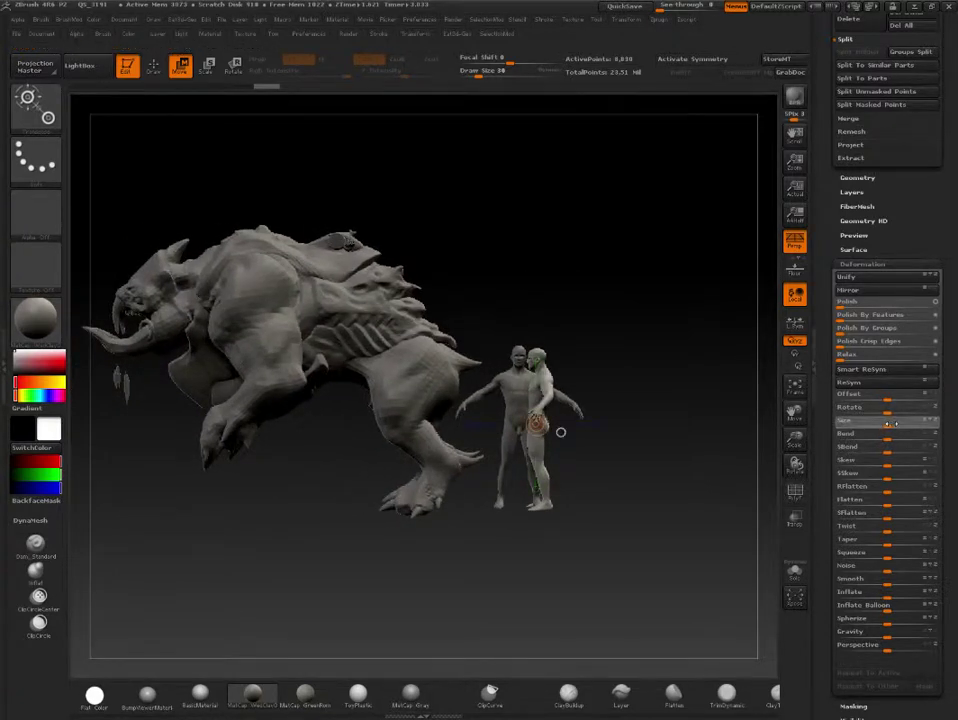
- Fine-tune the ref figure's size and nudge it into place against the other human
drag(888, 424, 895, 424)
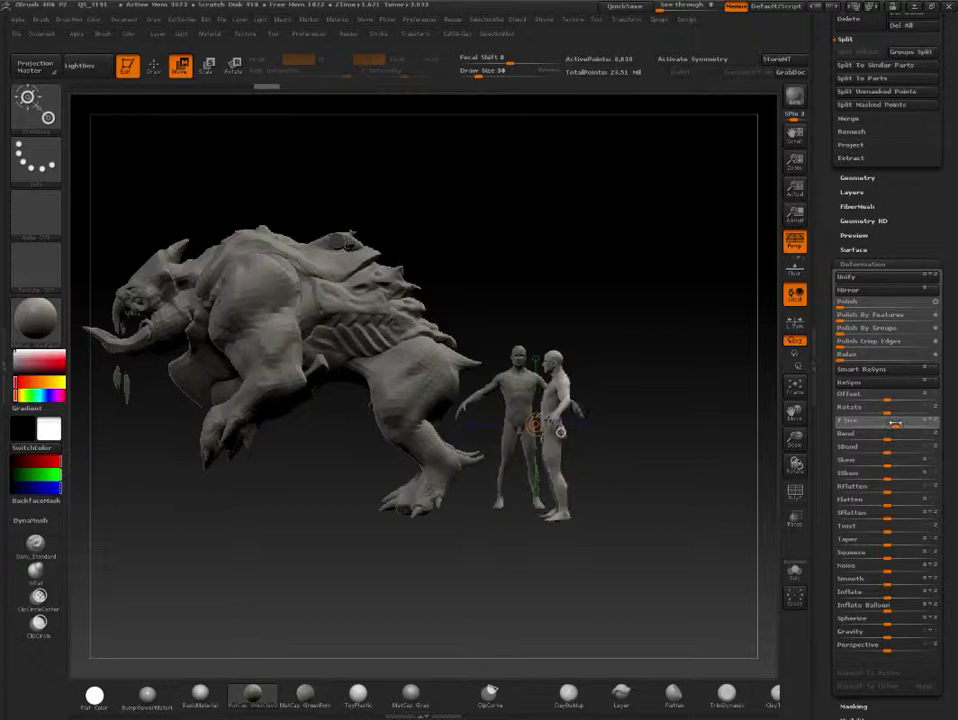
scroll(552, 419, up, 3)
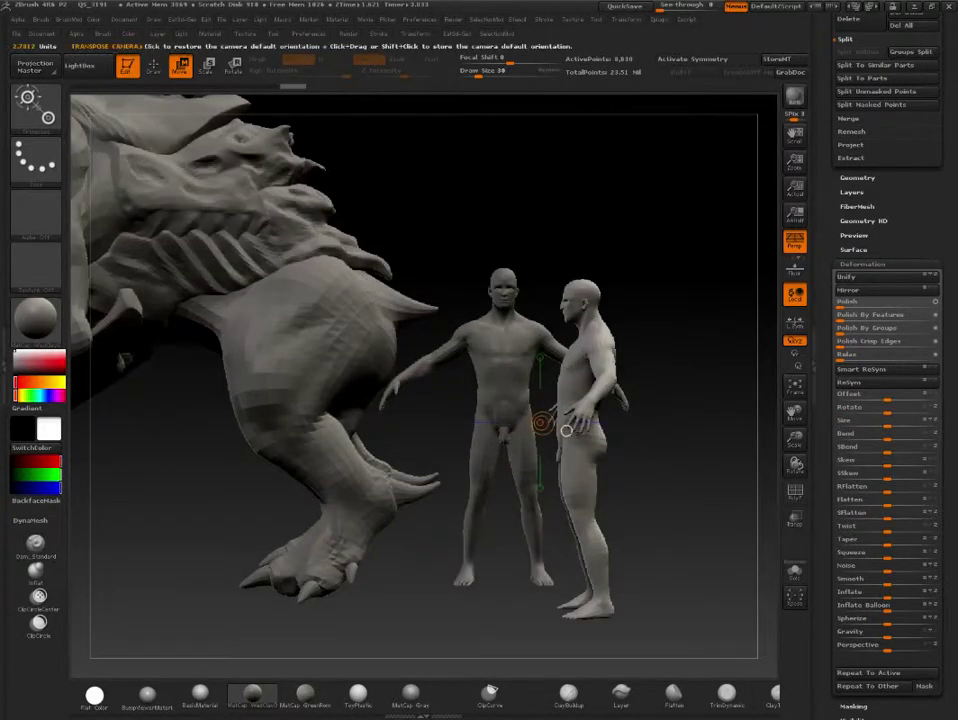
drag(566, 430, 491, 424)
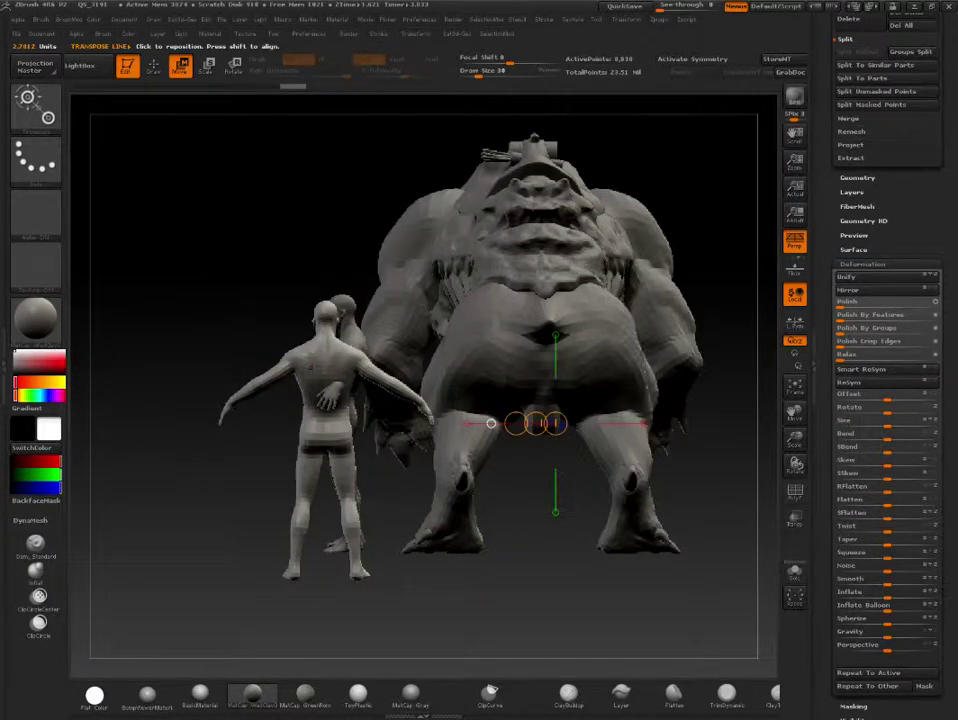
drag(321, 368, 376, 229)
drag(340, 320, 368, 256)
drag(560, 420, 330, 420)
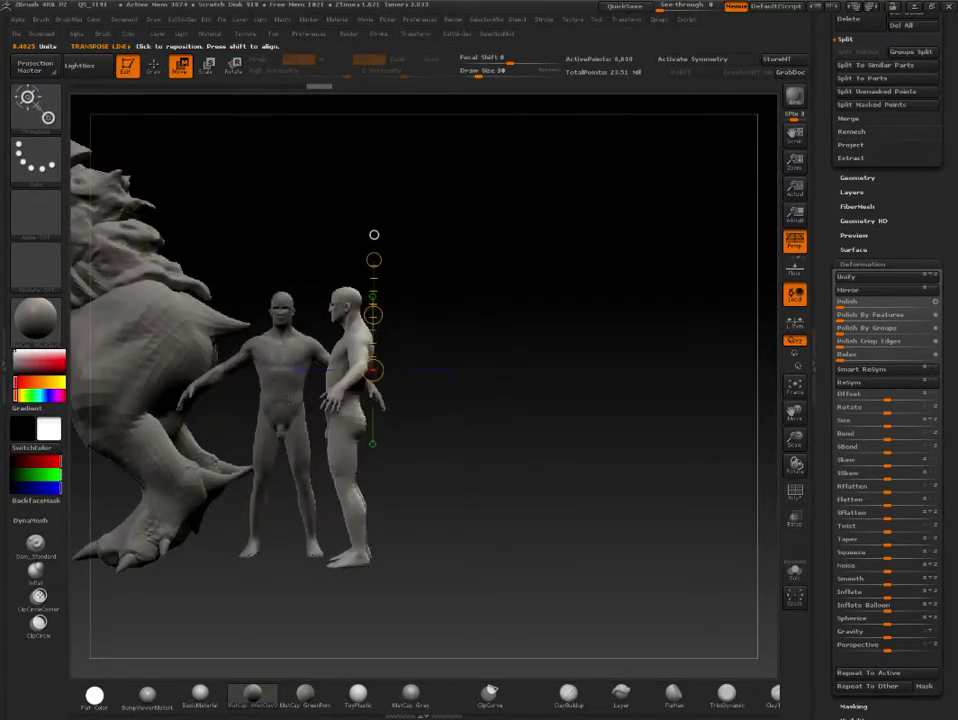
mouse_move(600, 420)
alt+mouse_down()
mouse_move(607, 293)
mouse_move(603, 304)
alt+mouse_up()
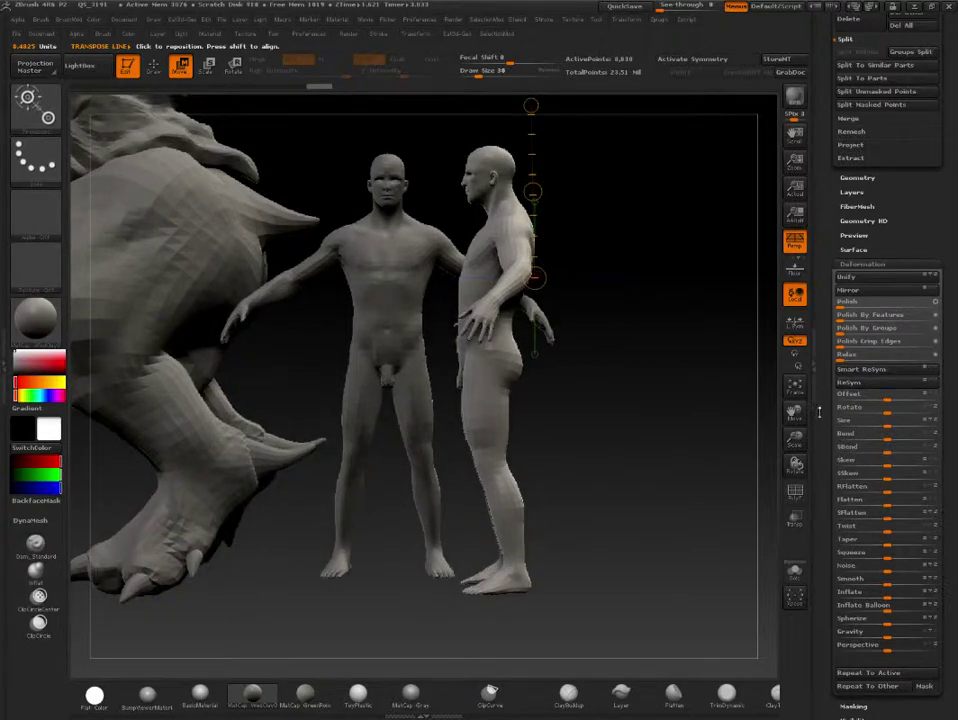
drag(886, 425, 878, 425)
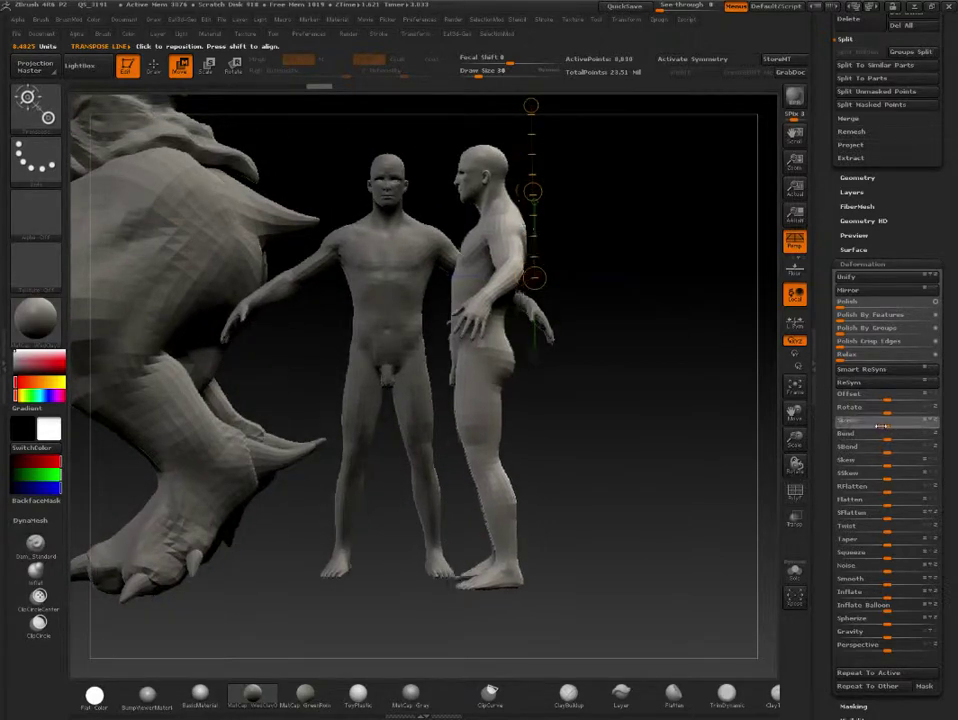
drag(878, 426, 878, 426)
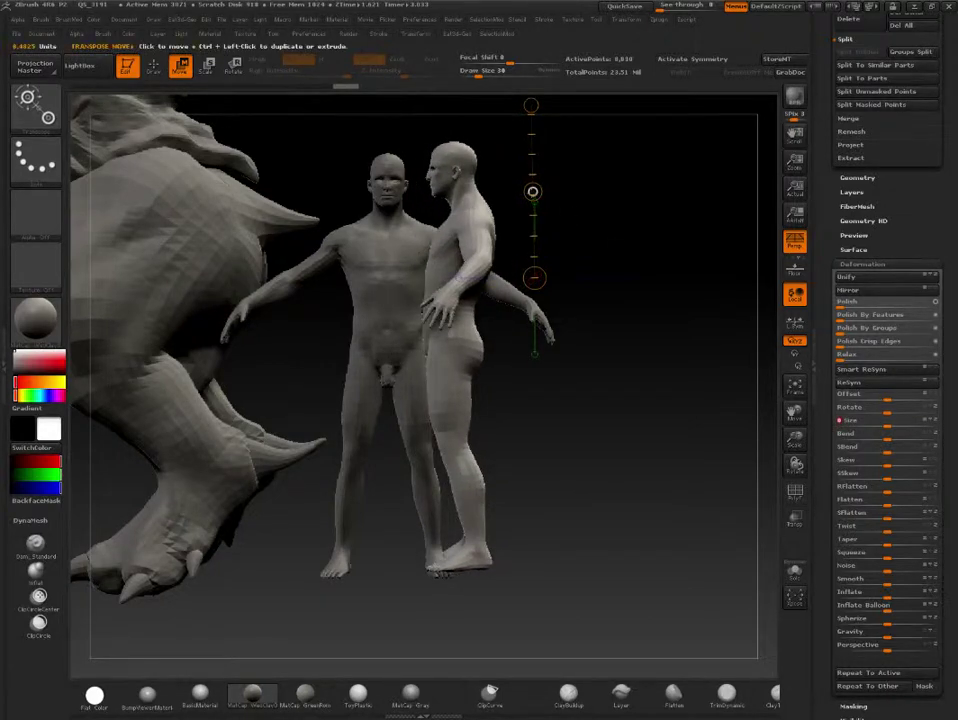
mouse_move(532, 192)
mouse_down()
mouse_move(600, 322)
mouse_move(560, 300)
mouse_up()
- Select the original human subtool in the SubTool list and delete it, confirming OK
alt+click(388, 273)
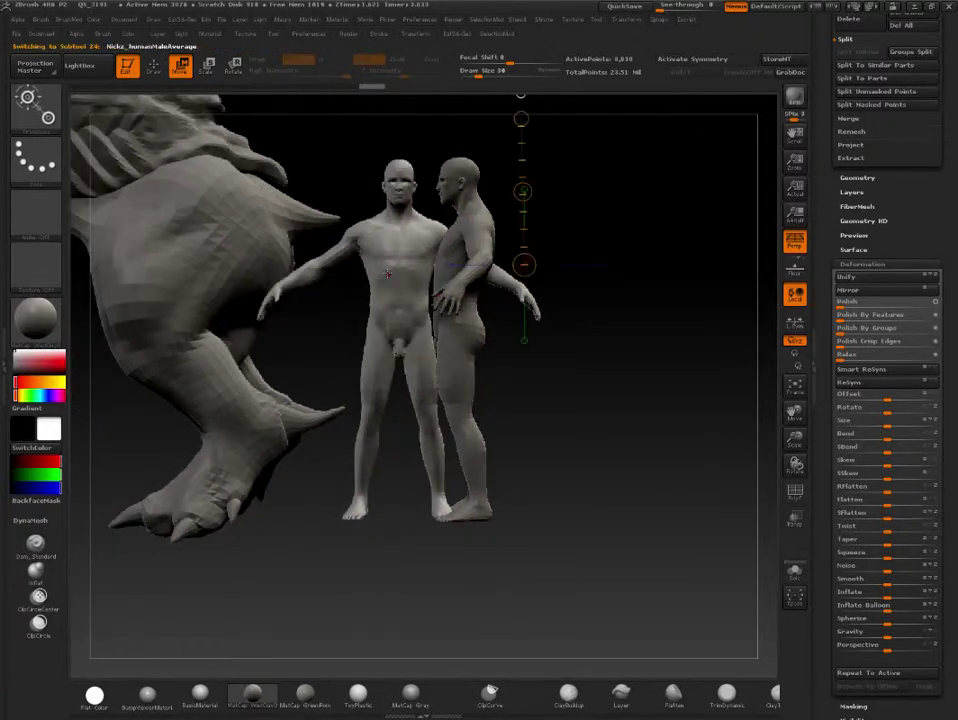
click(857, 177)
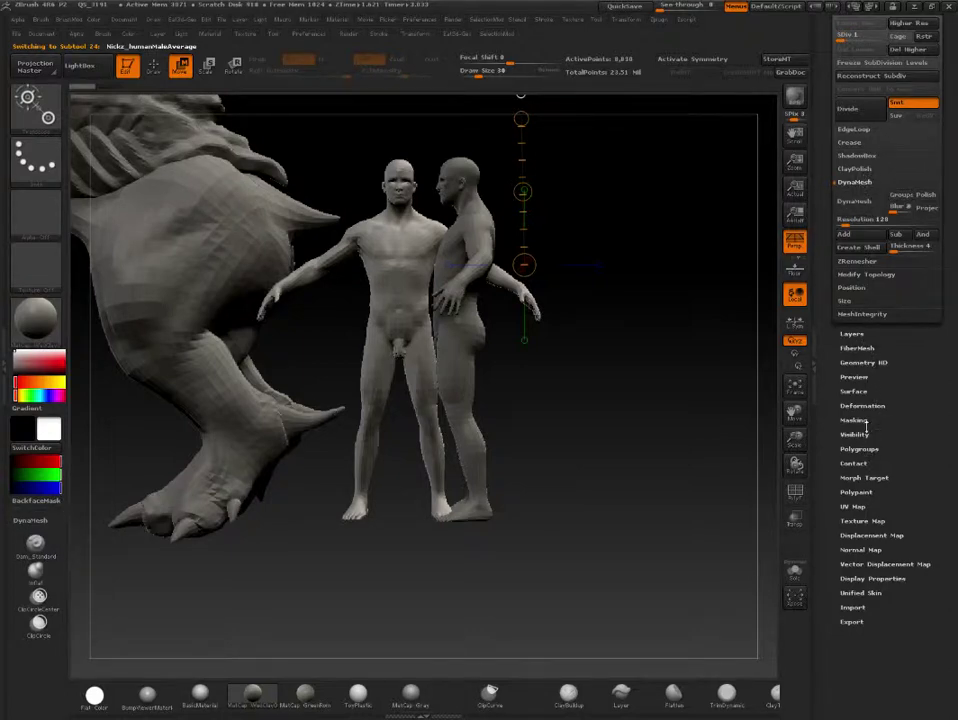
drag(825, 124, 825, 187)
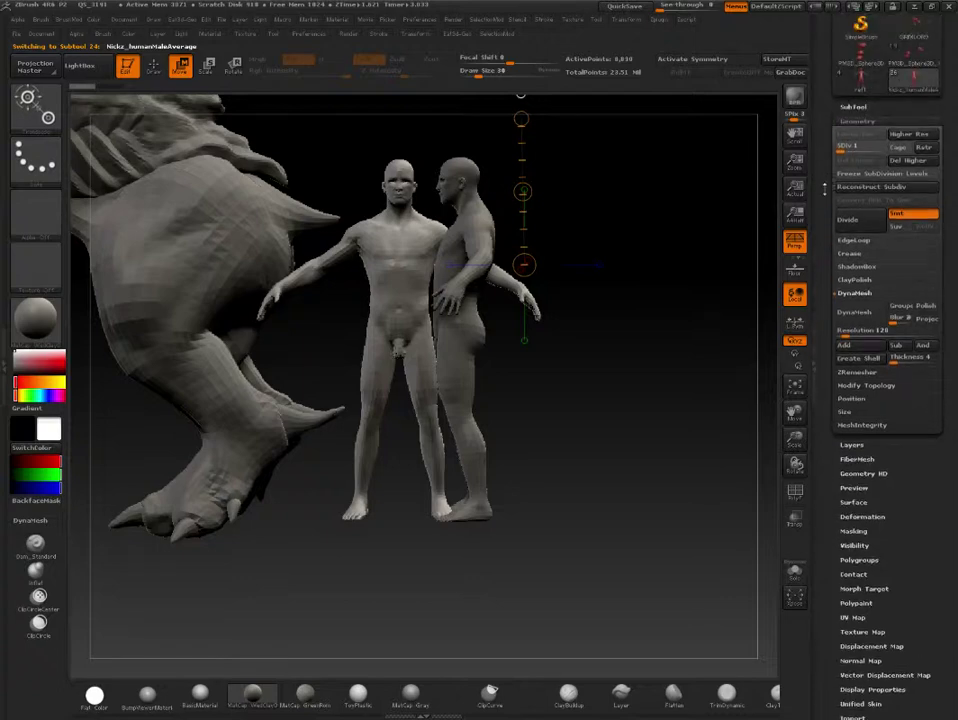
click(853, 110)
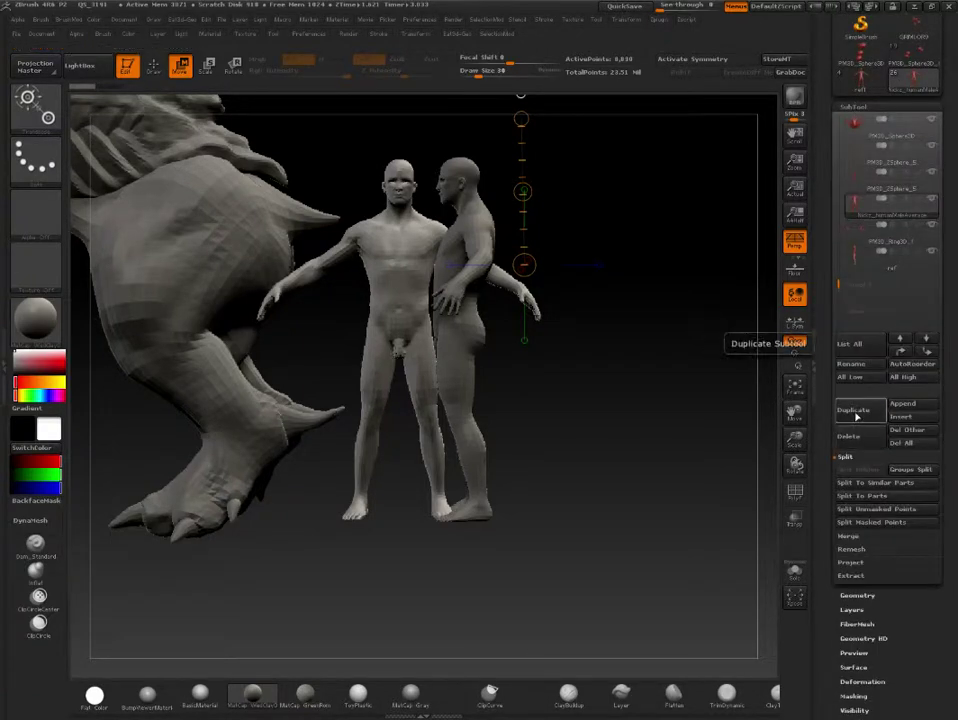
click(847, 437)
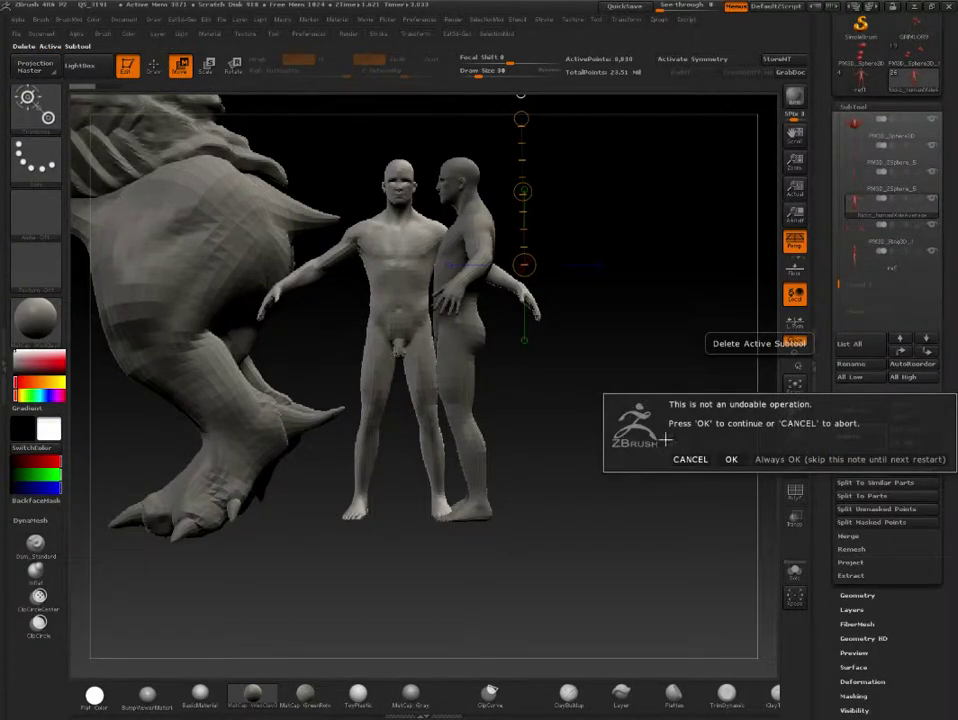
click(729, 457)
drag(651, 467, 712, 453)
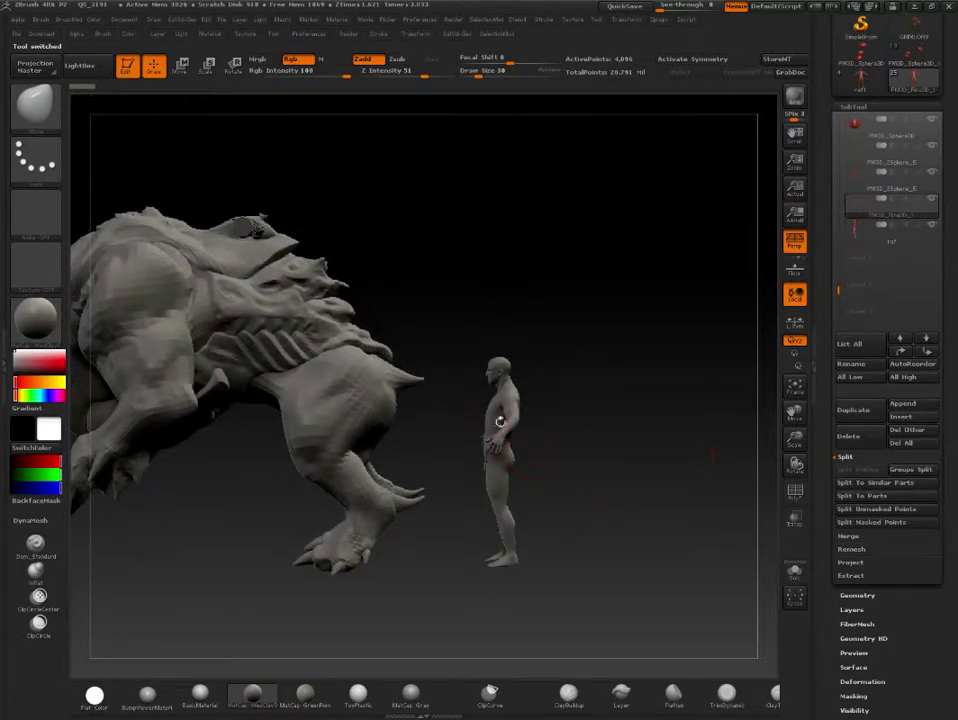
- Rotate the standing human figure subtool using Transpose Rotate mode
alt+click(500, 430)
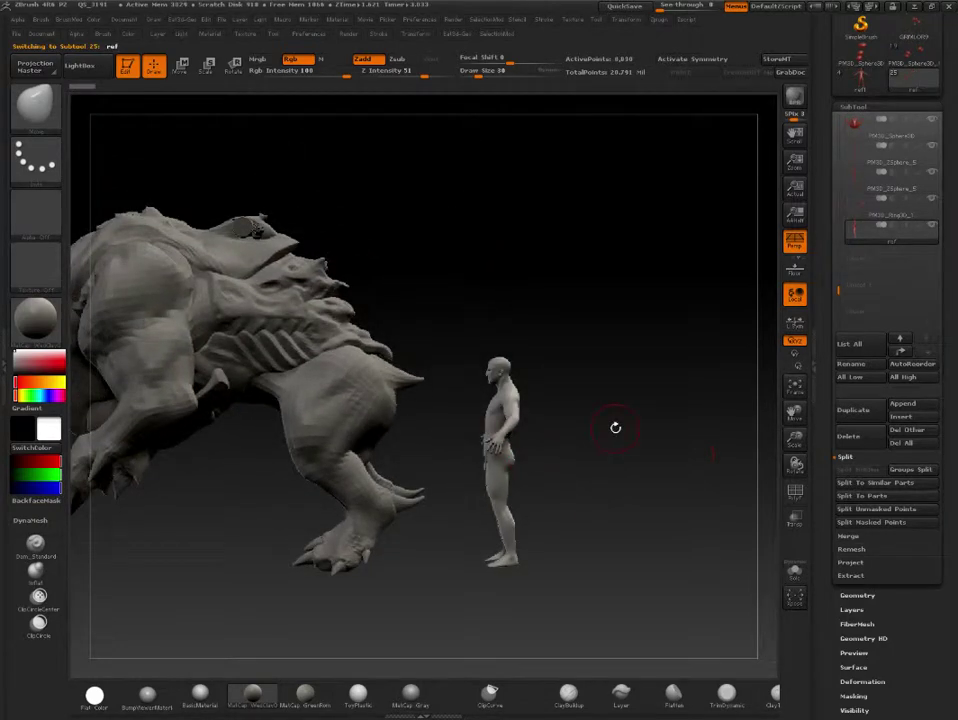
click(233, 65)
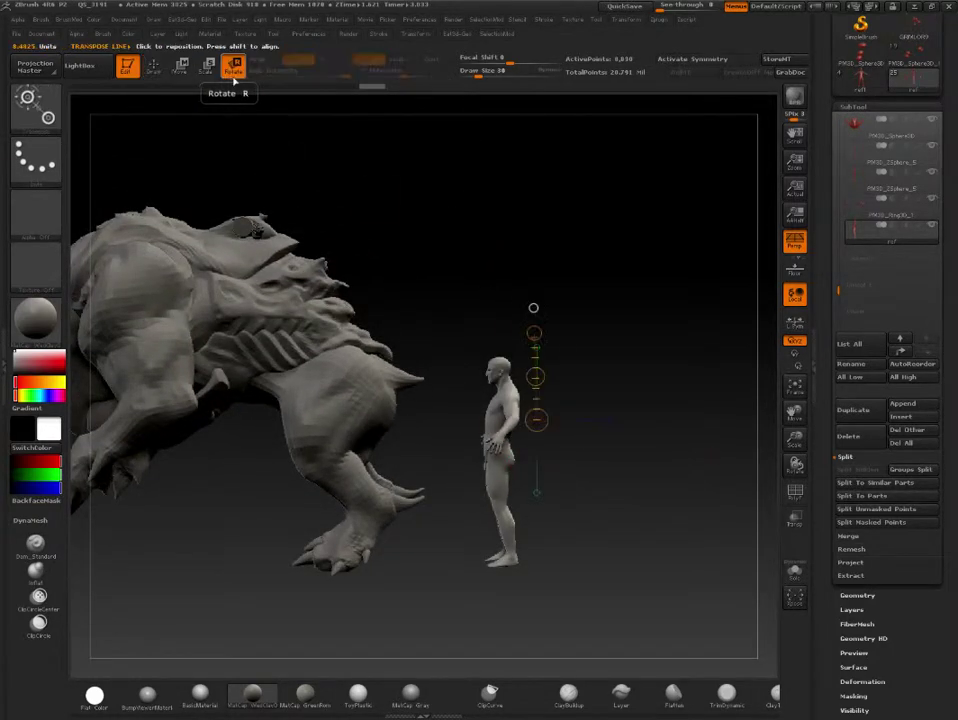
drag(640, 300, 503, 449)
drag(583, 418, 545, 376)
drag(502, 492, 502, 560)
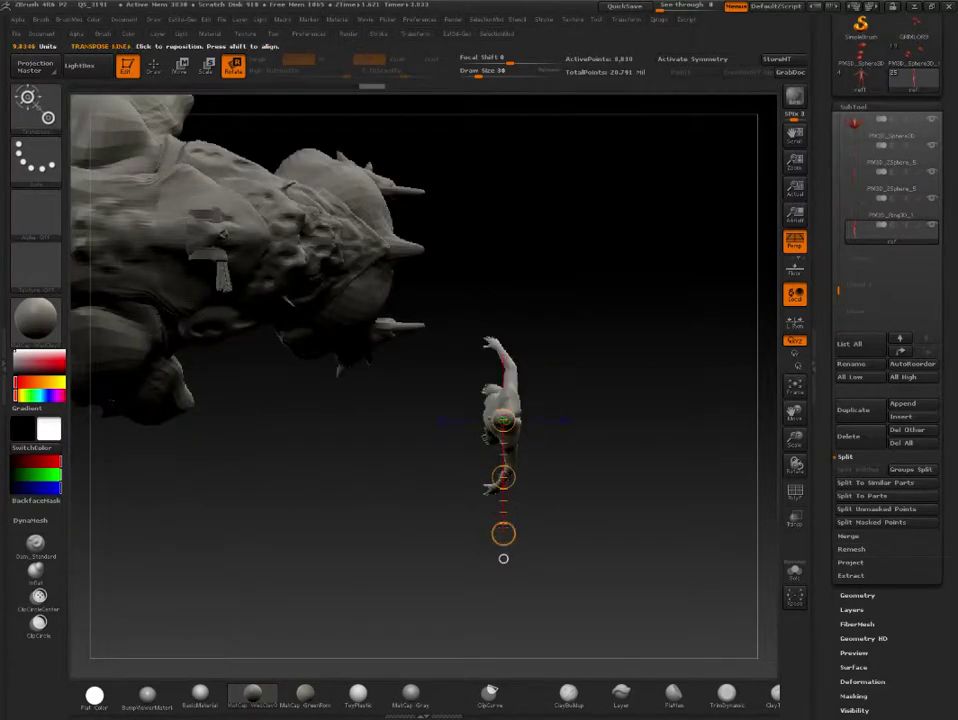
drag(600, 450, 560, 540)
drag(503, 422, 503, 561)
mouse_move(609, 561)
mouse_down()
mouse_move(597, 537)
mouse_move(570, 210)
mouse_move(582, 203)
mouse_move(560, 195)
mouse_up()
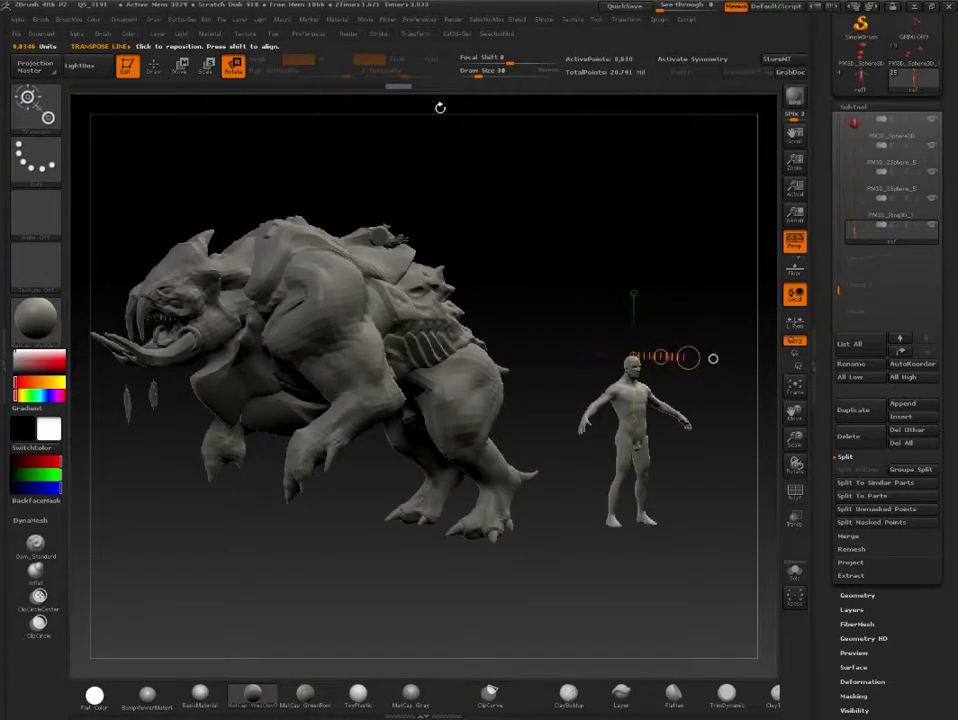
click(153, 66)
- Switch Persp off and orbit so the creature and figure face the viewer
mouse_move(511, 235)
mouse_down()
mouse_move(593, 231)
mouse_move(596, 263)
mouse_up()
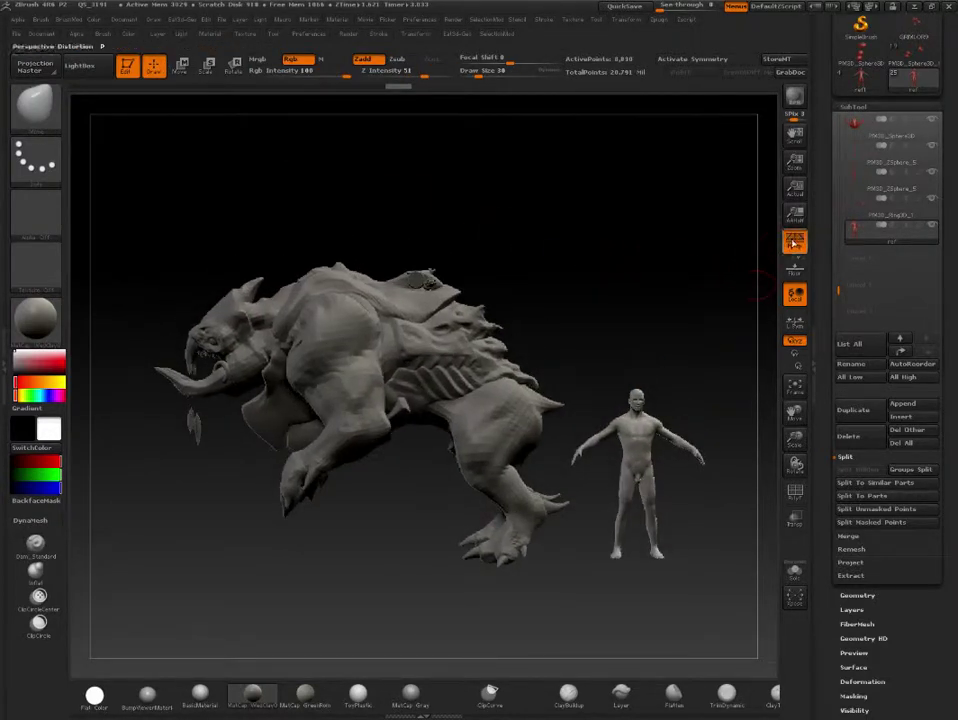
click(794, 241)
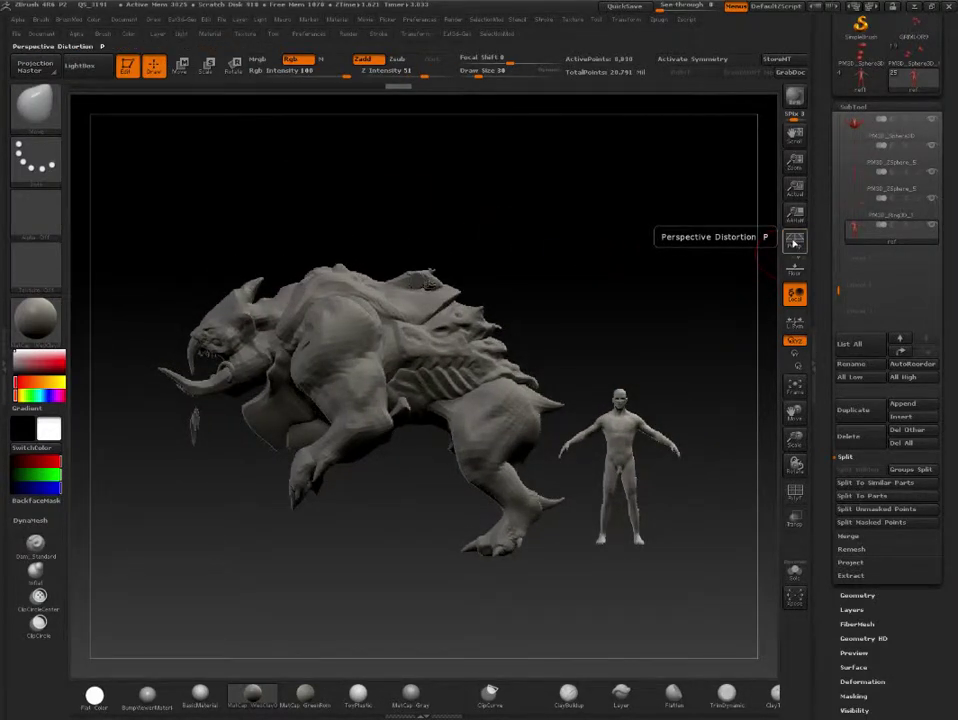
click(794, 241)
click(794, 241)
mouse_move(665, 231)
mouse_down()
mouse_move(592, 243)
mouse_move(567, 224)
mouse_move(540, 227)
mouse_up()
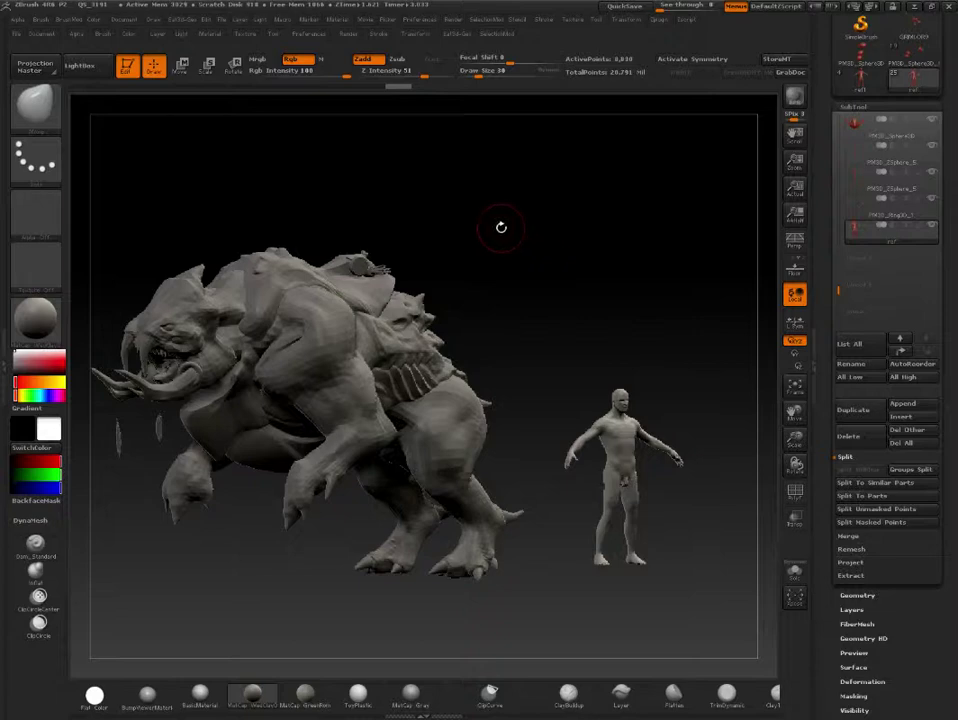
key(space)
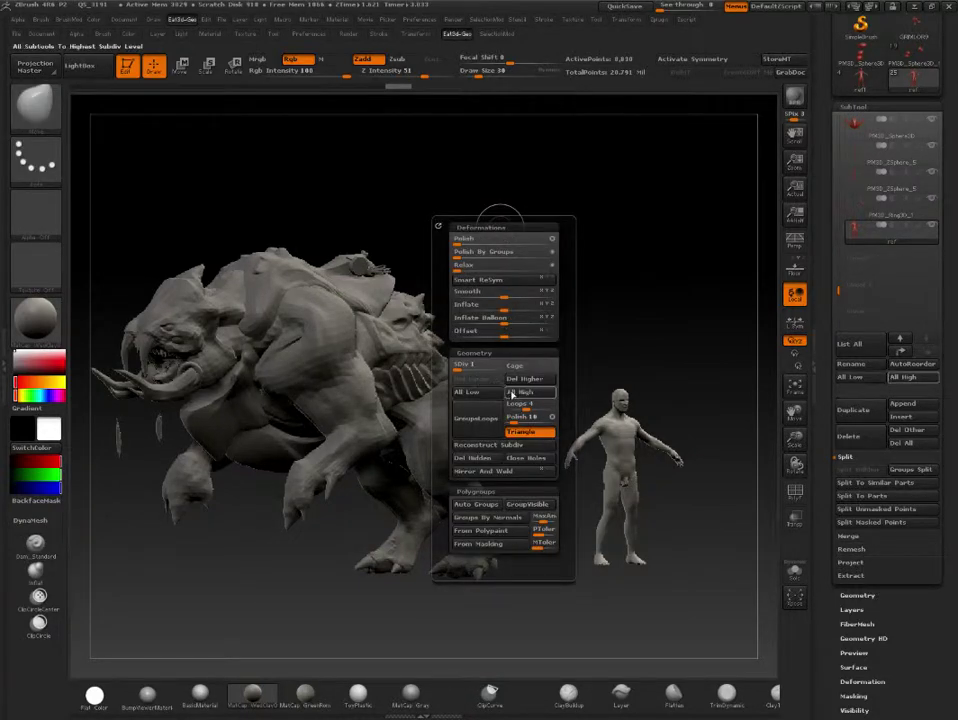
- Use All High to bring every subtool to top subdivision, PM3D_Sphere3D at 380,002 points
click(519, 392)
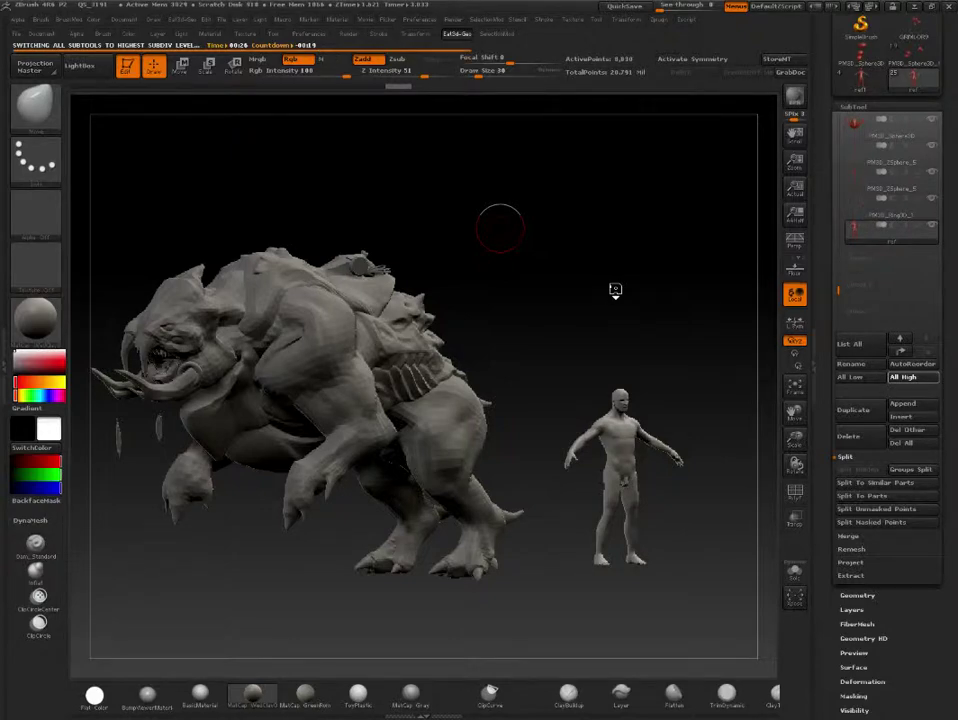
mouse_move(620, 301)
mouse_down()
mouse_move(516, 181)
mouse_move(479, 177)
mouse_move(481, 224)
mouse_move(515, 246)
mouse_move(521, 268)
mouse_move(458, 152)
mouse_move(494, 220)
mouse_move(500, 195)
mouse_move(531, 206)
mouse_move(536, 386)
mouse_move(572, 277)
mouse_move(569, 242)
mouse_move(597, 245)
mouse_move(556, 307)
mouse_move(166, 529)
mouse_up()
- Select PM3D_Sphere3D and apply All Low, dropping the creature to 5,052 points
alt+click(125, 396)
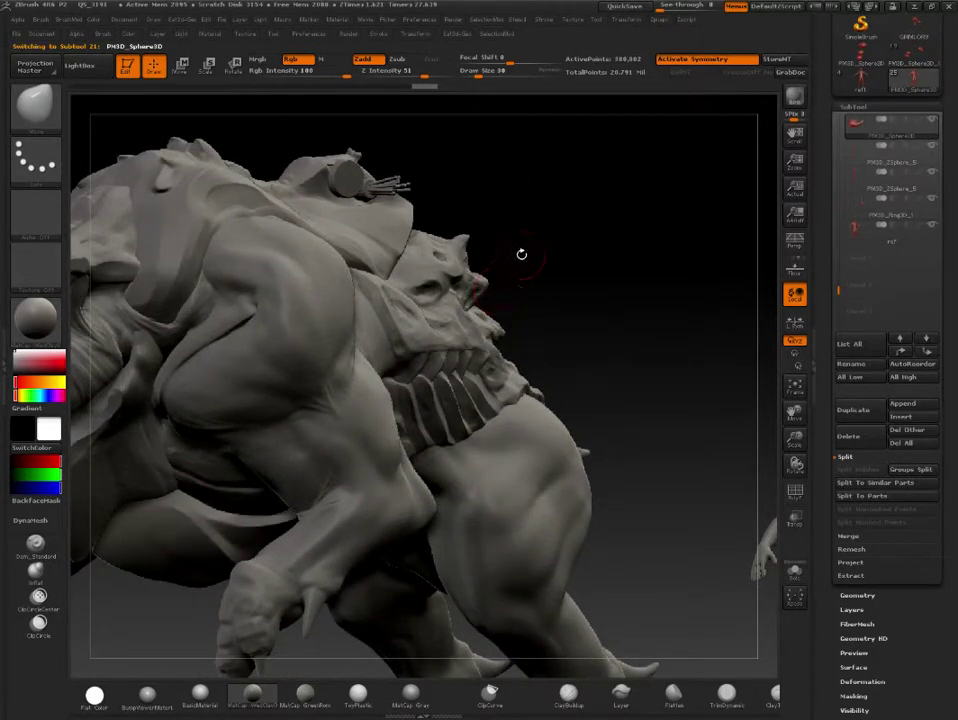
mouse_move(520, 314)
mouse_down()
mouse_move(632, 200)
mouse_move(480, 345)
mouse_up()
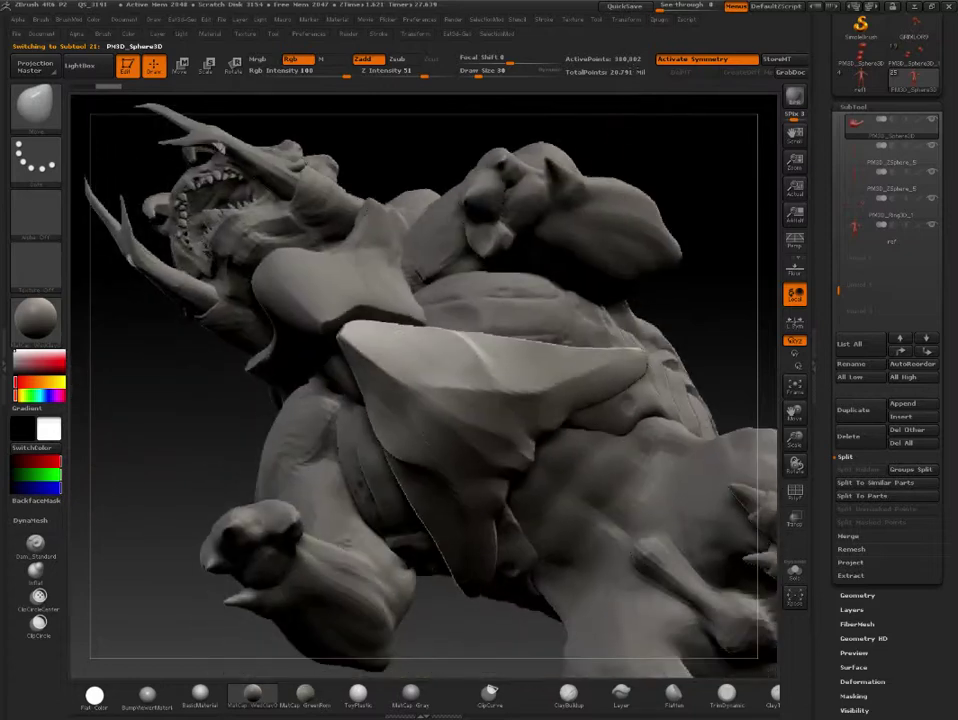
key(space)
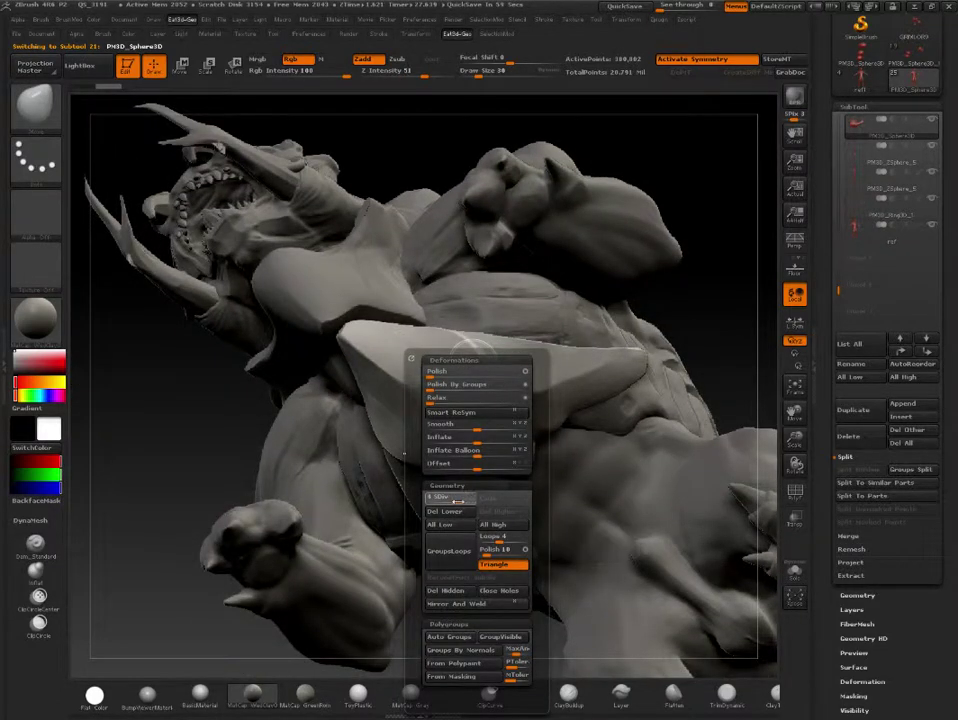
click(440, 524)
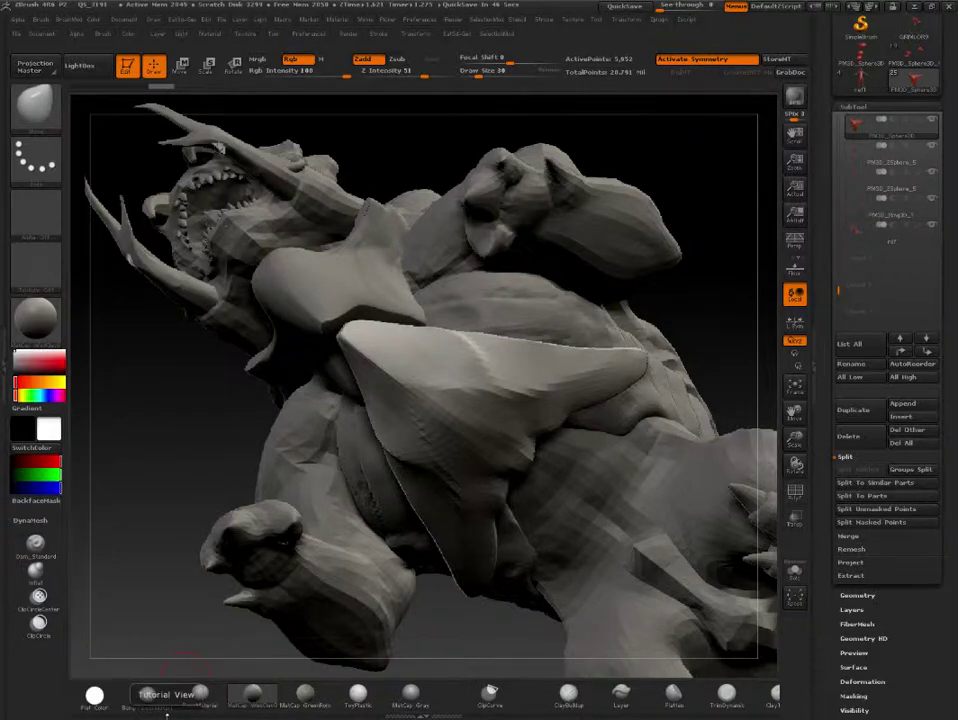
- Push the shoulder armor plate's edge and roughly double the brush size, keeping symmetry on
alt+drag(320, 318, 357, 327)
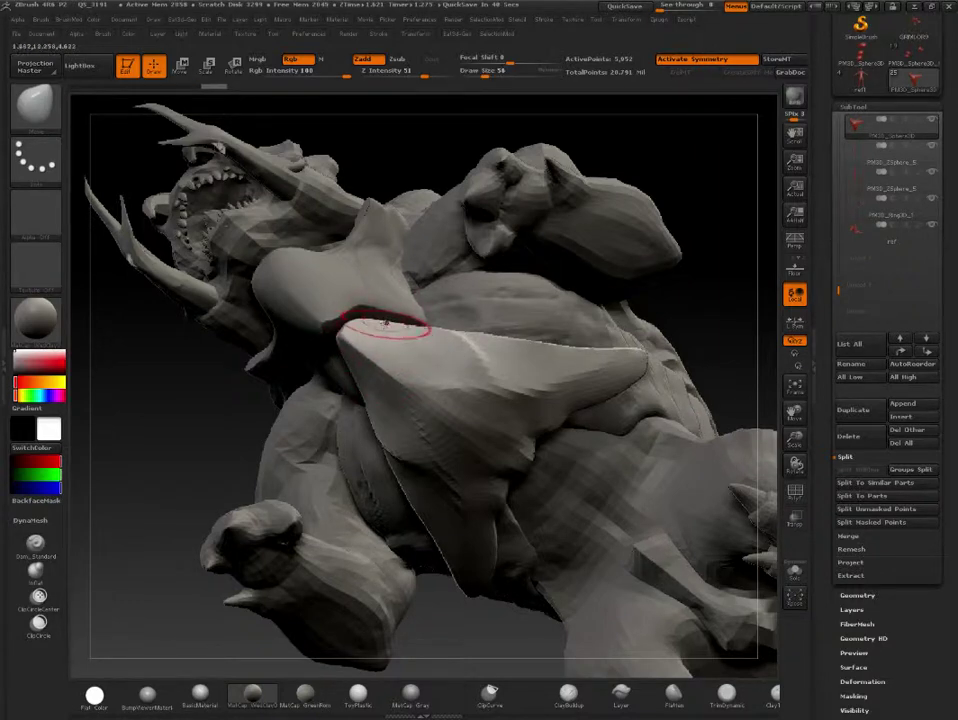
key(s)
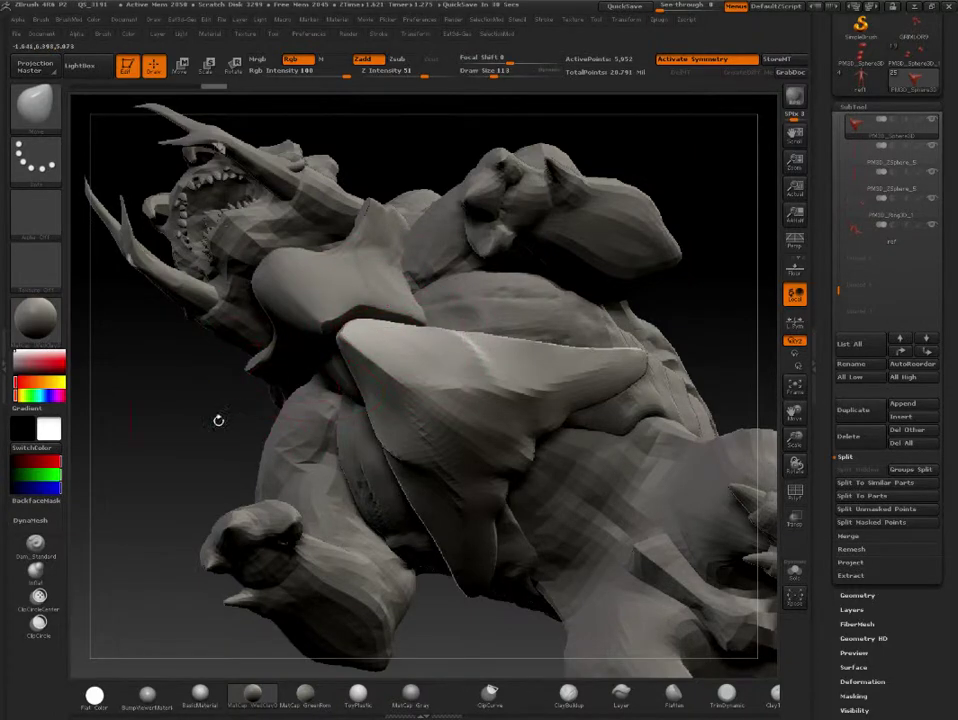
drag(220, 419, 372, 326)
key(x)
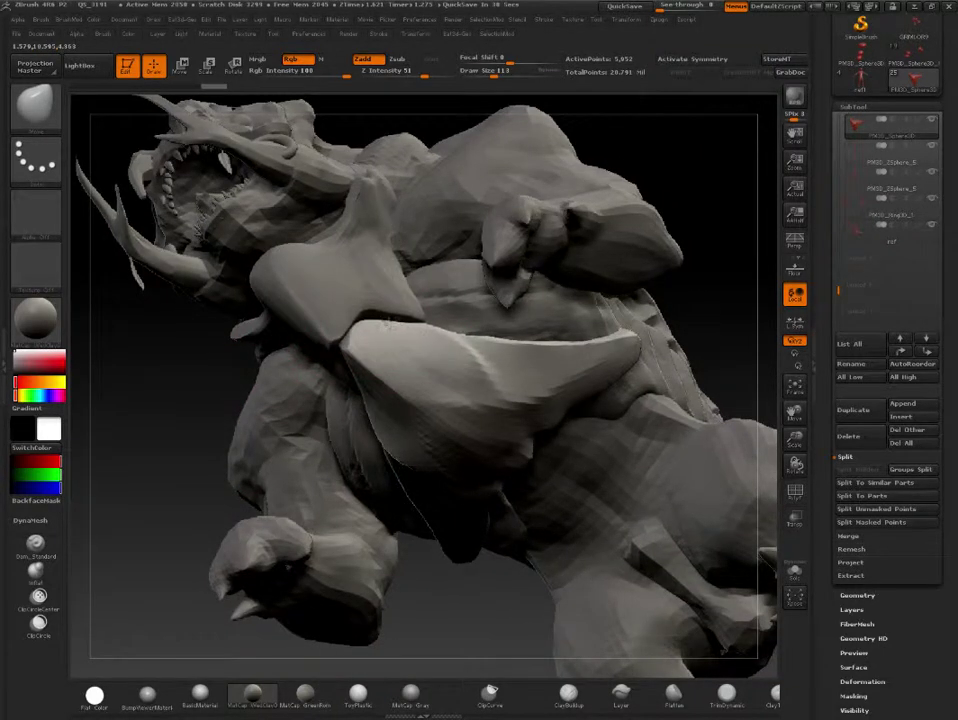
key(x)
- Switch to the Move brush (B, M, V), pull the armor under the horn, set Draw Size 62
key(b)
key(m)
key(v)
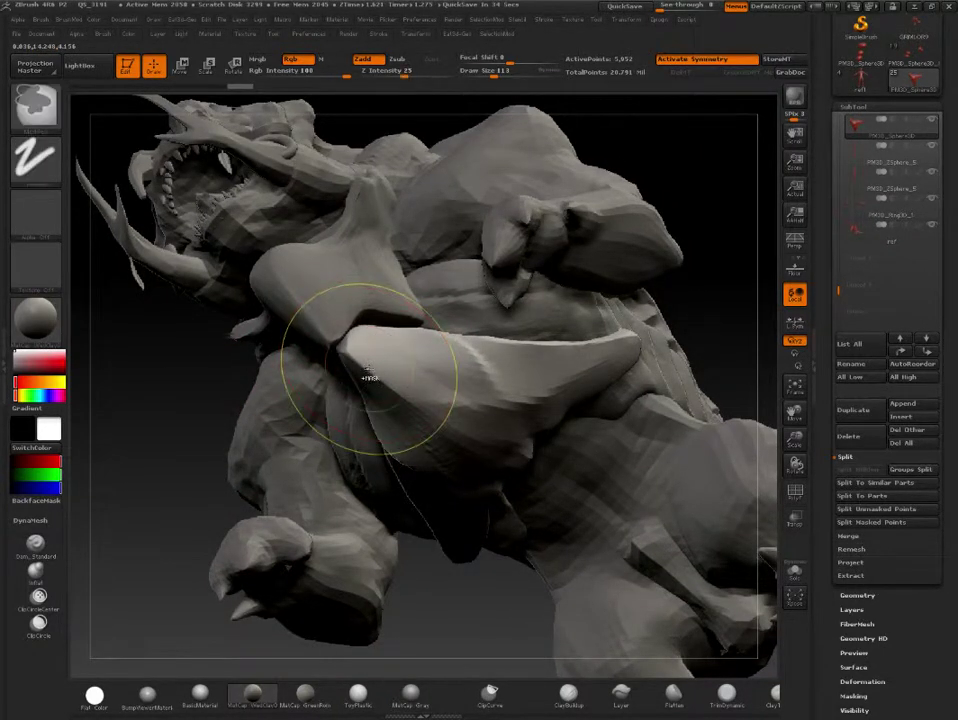
drag(368, 374, 363, 352)
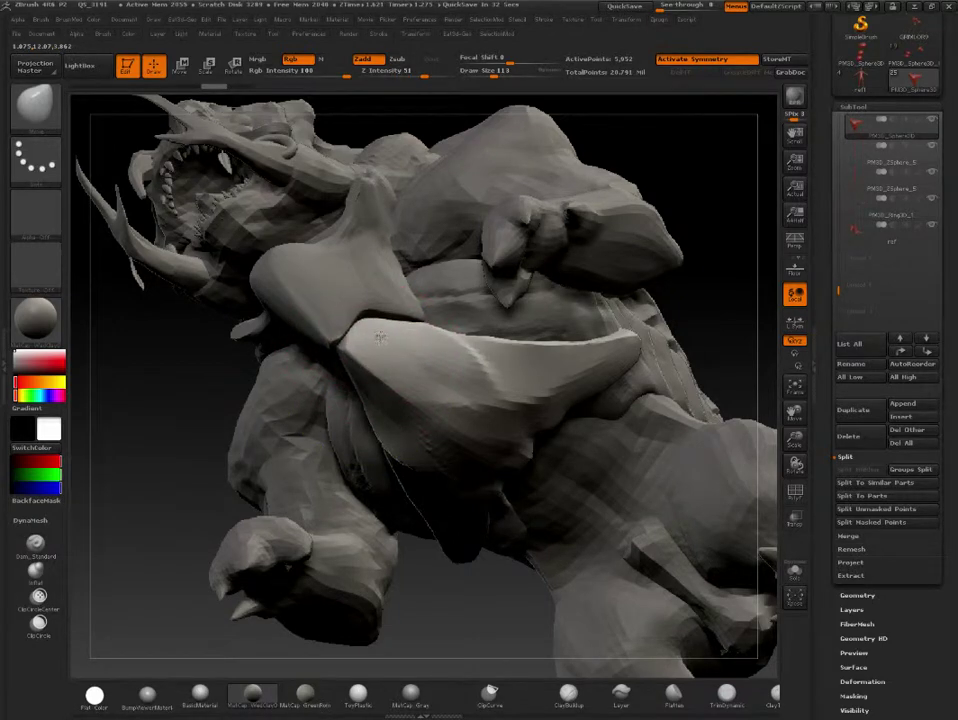
mouse_move(171, 327)
mouse_down()
mouse_move(230, 300)
mouse_move(383, 318)
mouse_up()
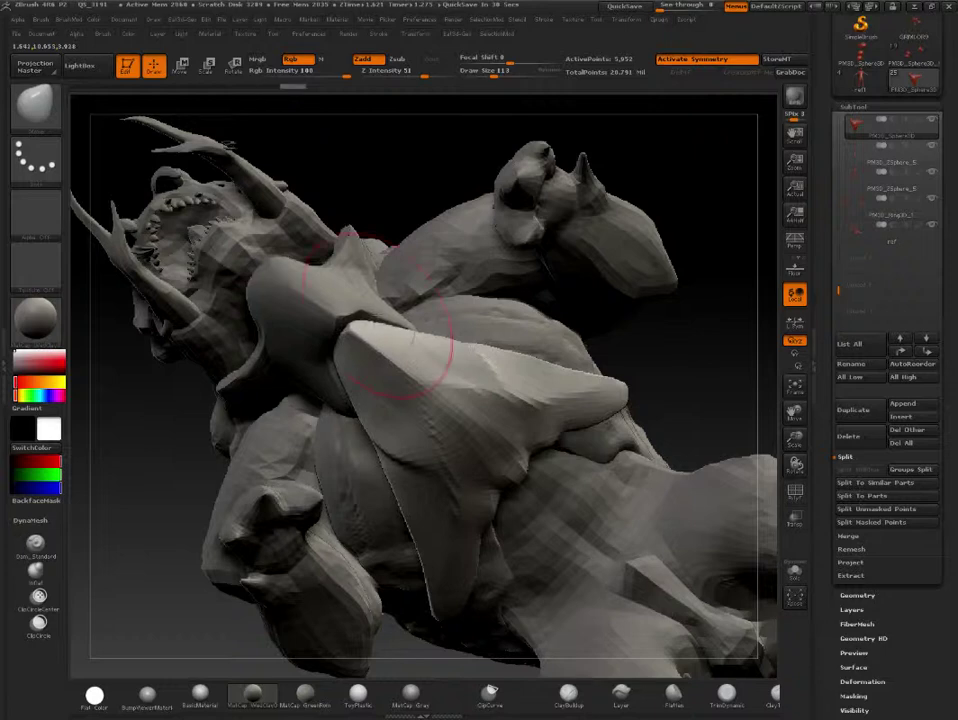
key(s)
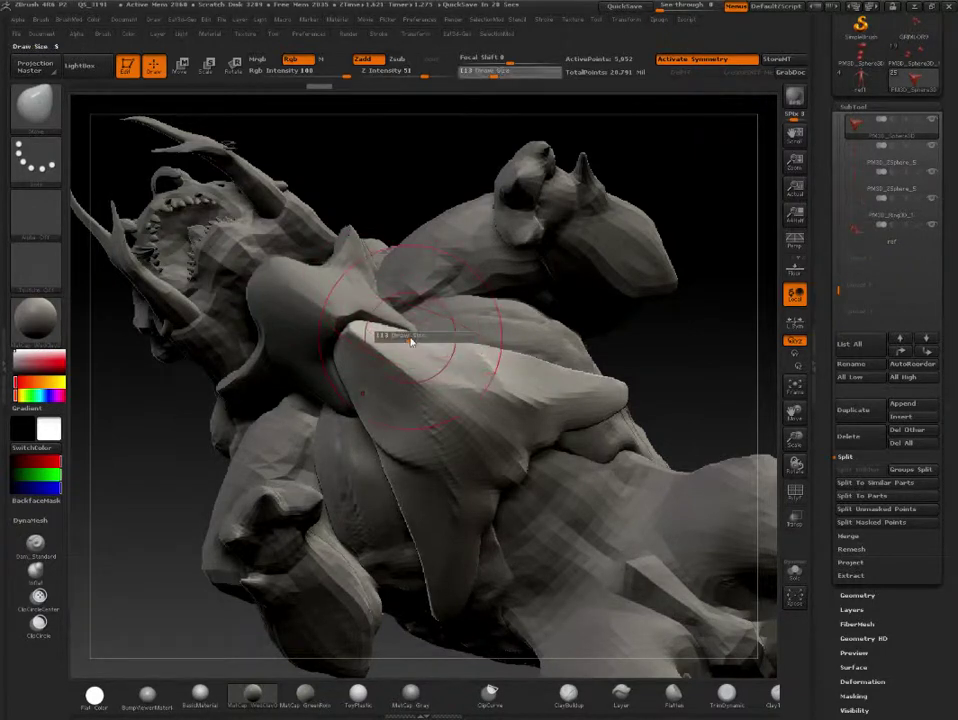
drag(410, 341, 392, 341)
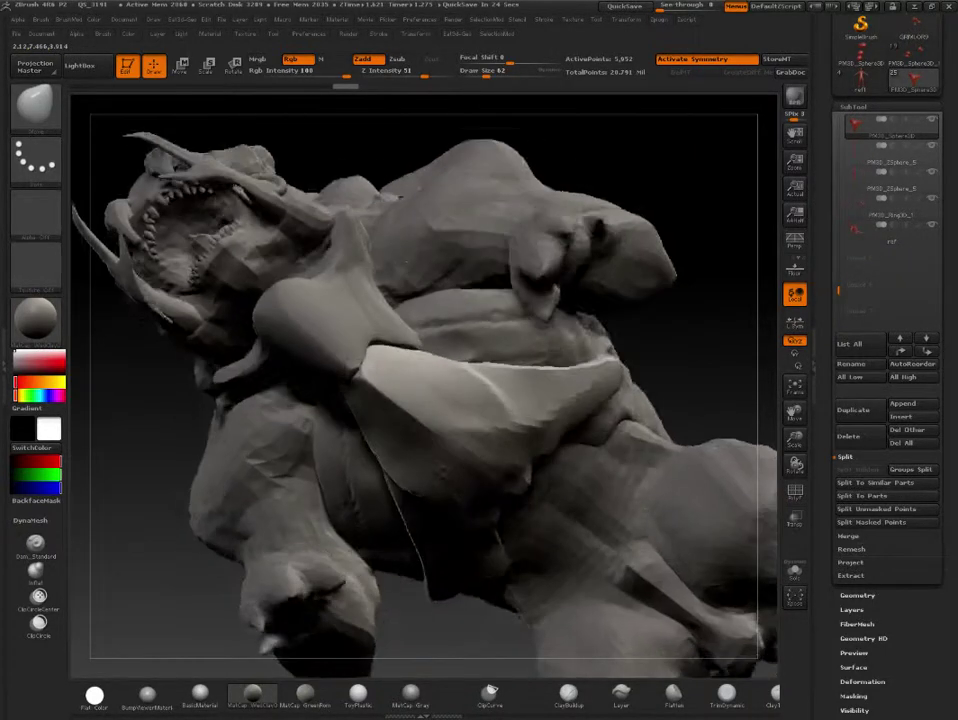
- Orbit the creature to inspect the reshaped armor from several angles, including underneath
mouse_move(293, 153)
mouse_down()
mouse_move(368, 296)
mouse_move(312, 451)
mouse_up()
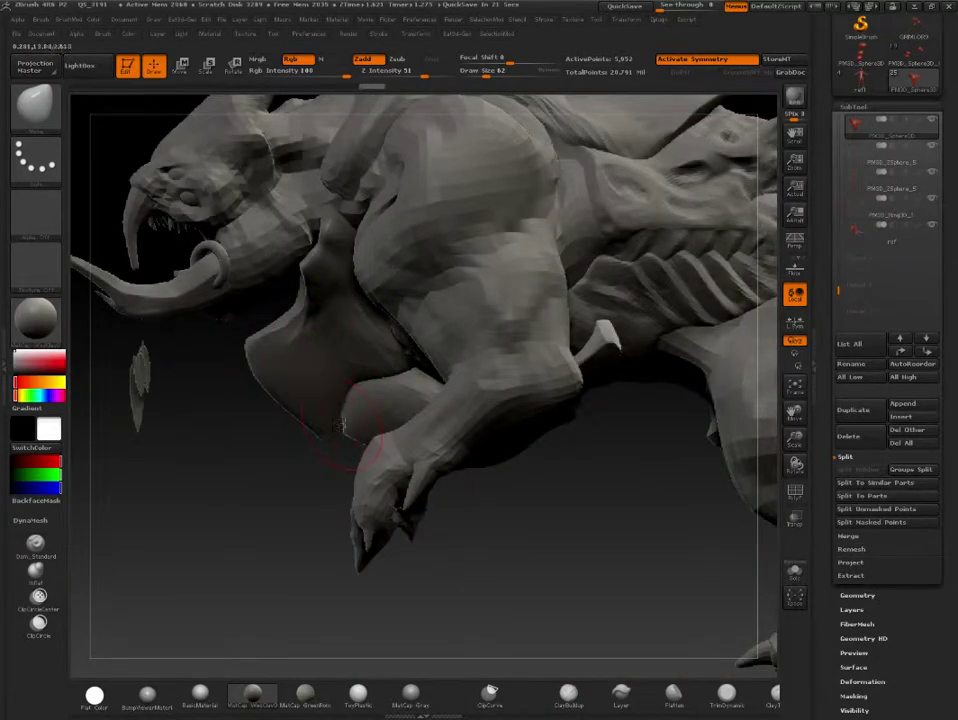
mouse_move(338, 421)
mouse_down()
mouse_move(266, 340)
mouse_move(257, 193)
mouse_up()
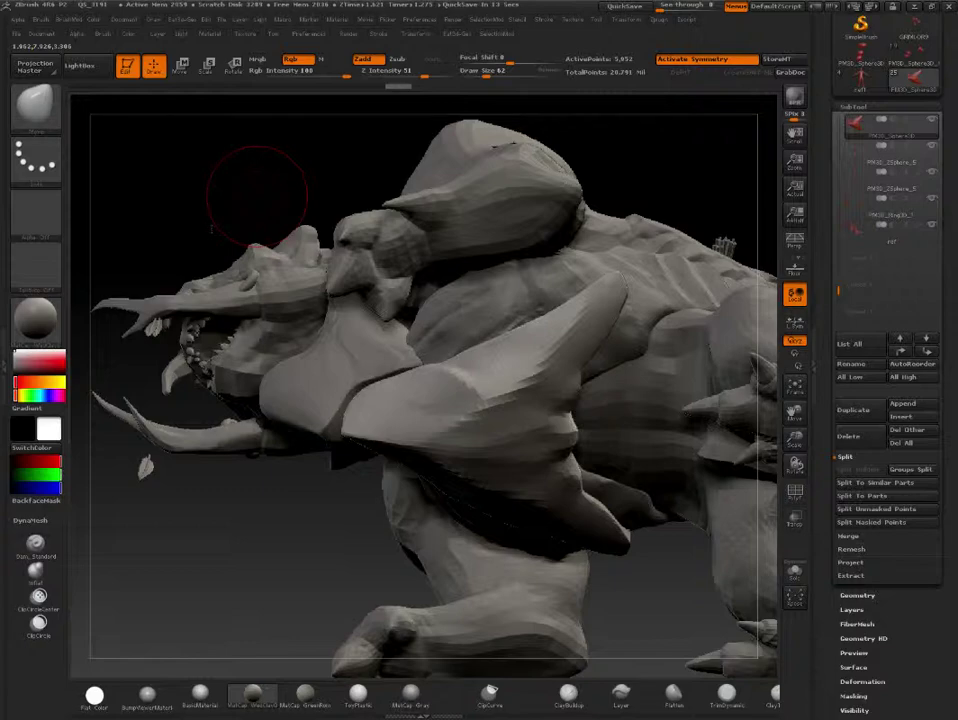
mouse_move(256, 195)
mouse_down()
mouse_move(246, 145)
mouse_move(306, 259)
mouse_up()
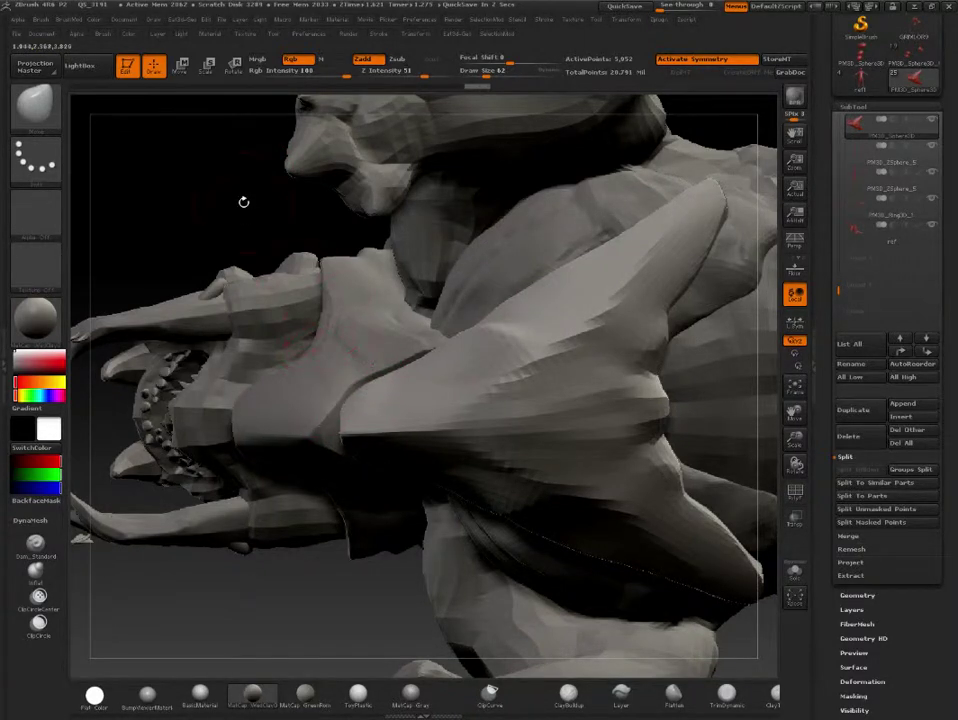
drag(243, 202, 267, 479)
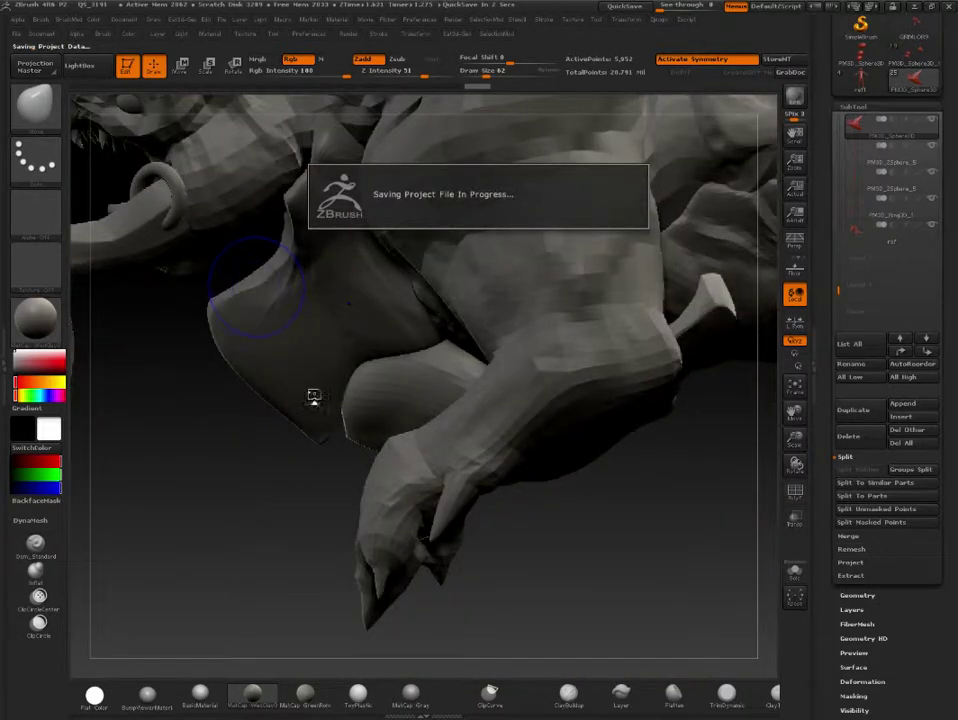
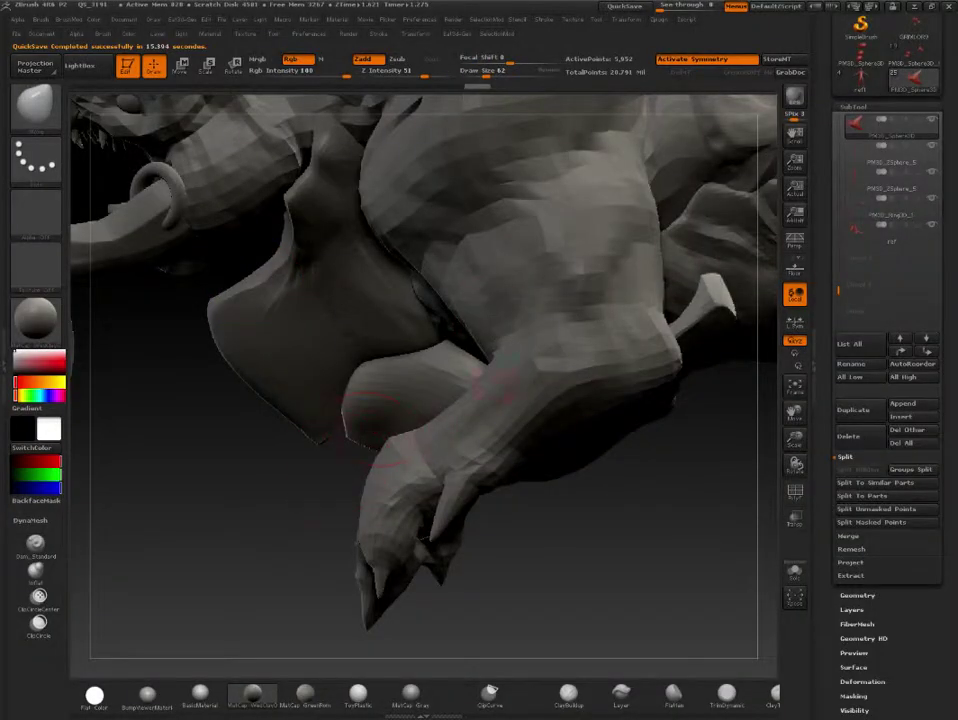
- Save the sculpt with Save As over the existing GRIMLOR16.ZTL, confirming the replacement
drag(820, 44, 820, 222)
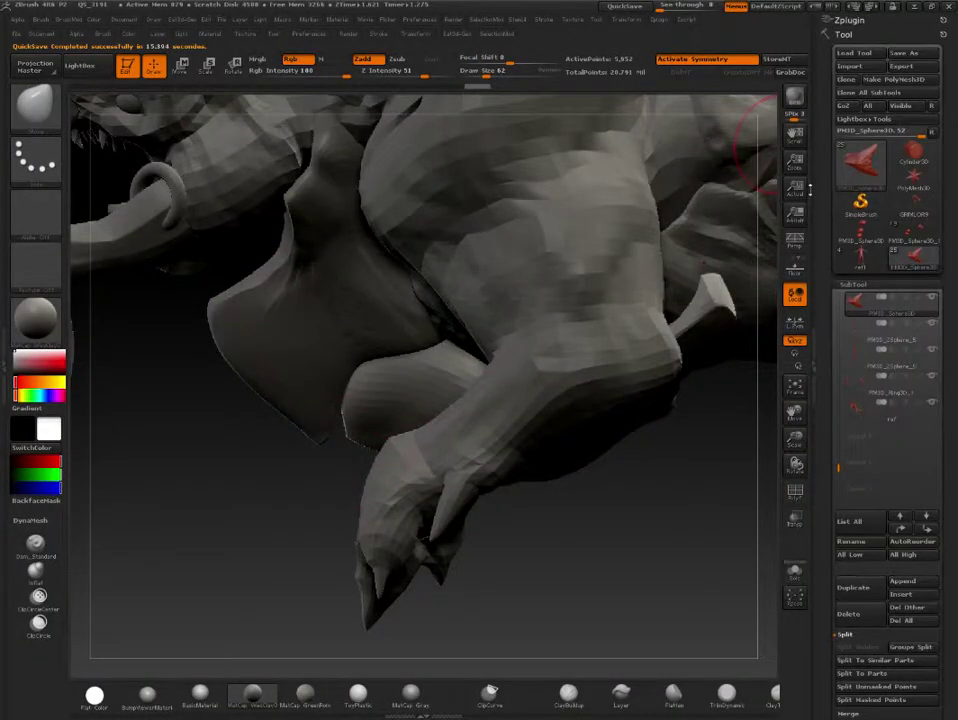
click(903, 52)
click(300, 210)
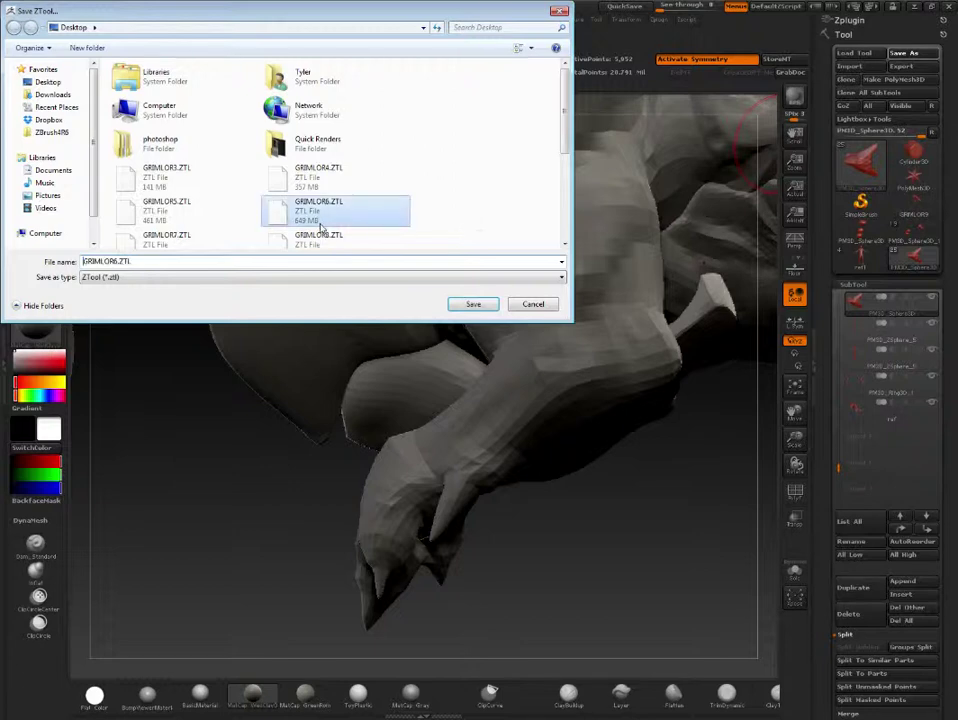
scroll(321, 229, down, 3)
double_click(281, 203)
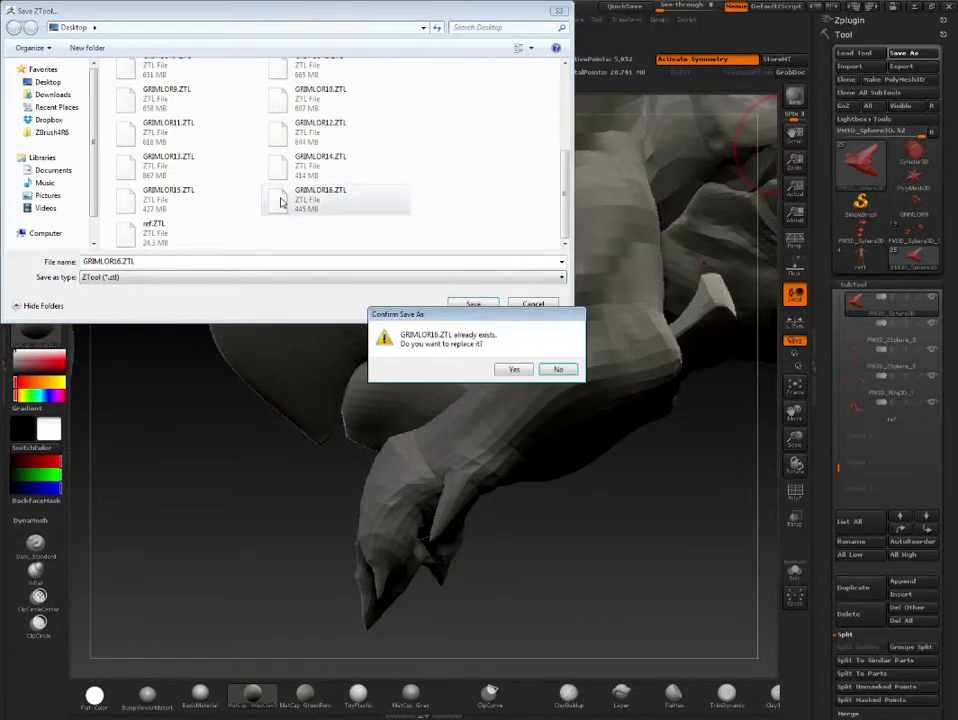
click(513, 370)
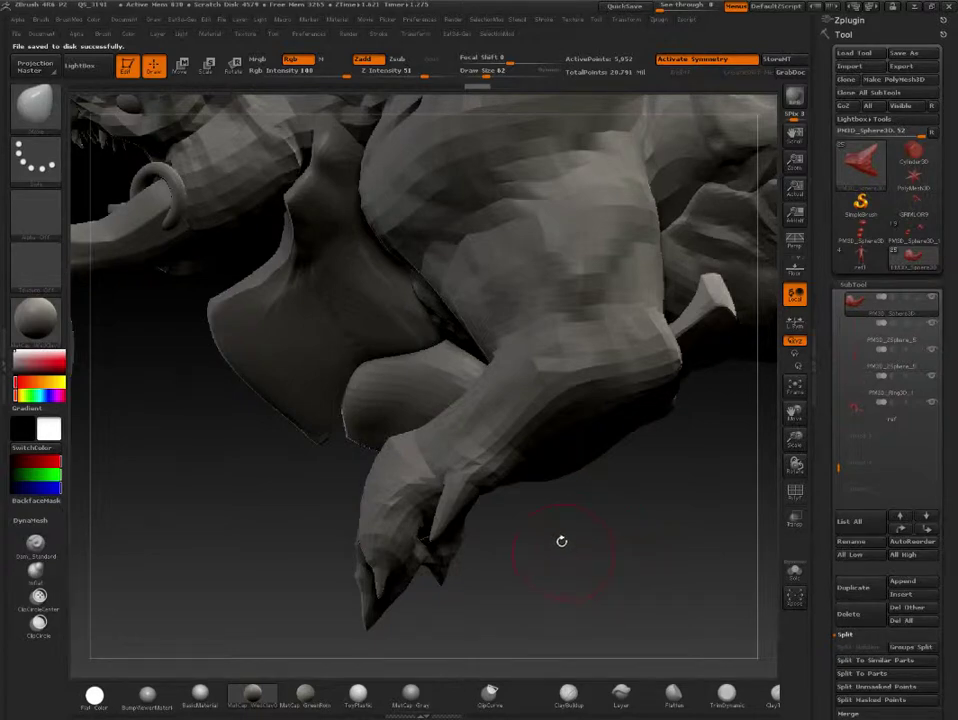
- Orbit toward the armor piece and try brush sizes 105, then back to 62
drag(567, 531, 519, 380)
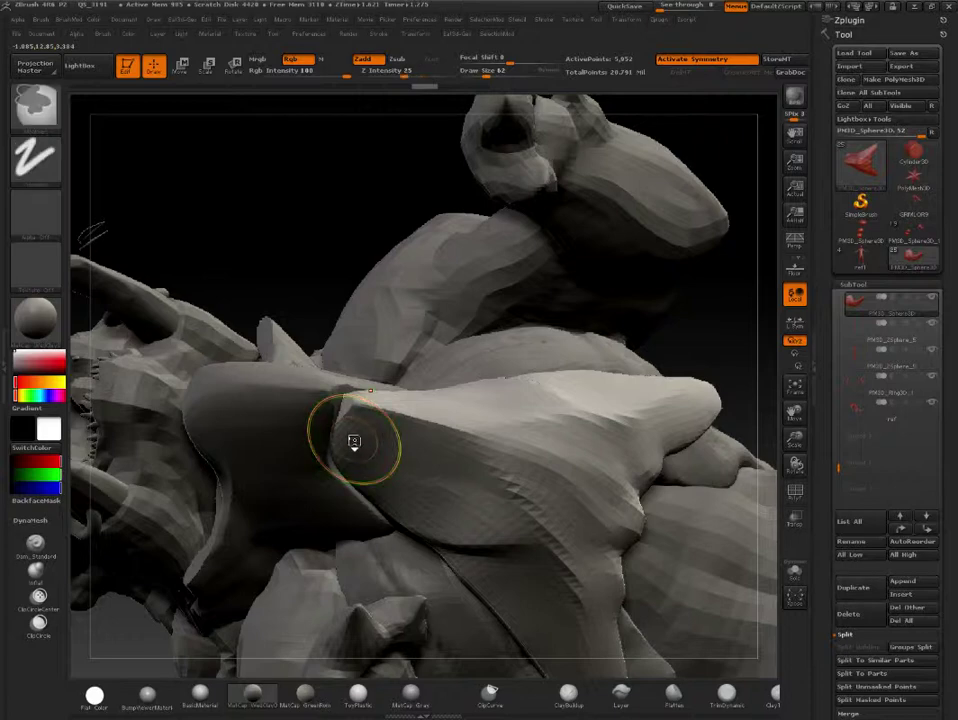
drag(360, 241, 331, 203)
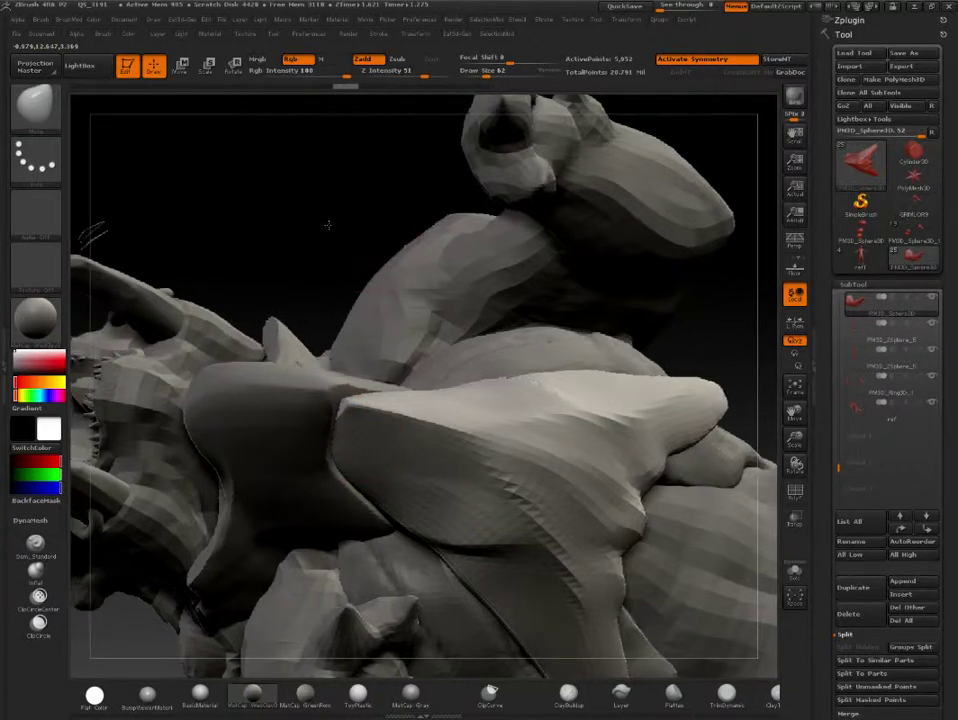
drag(346, 297, 340, 390)
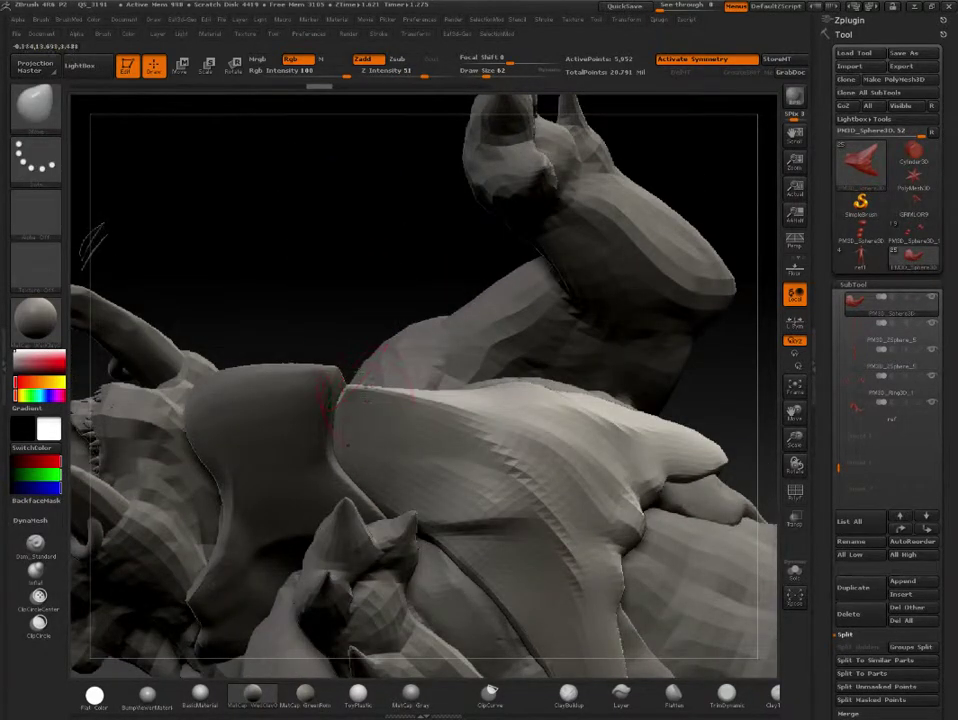
key(s)
drag(347, 336, 375, 336)
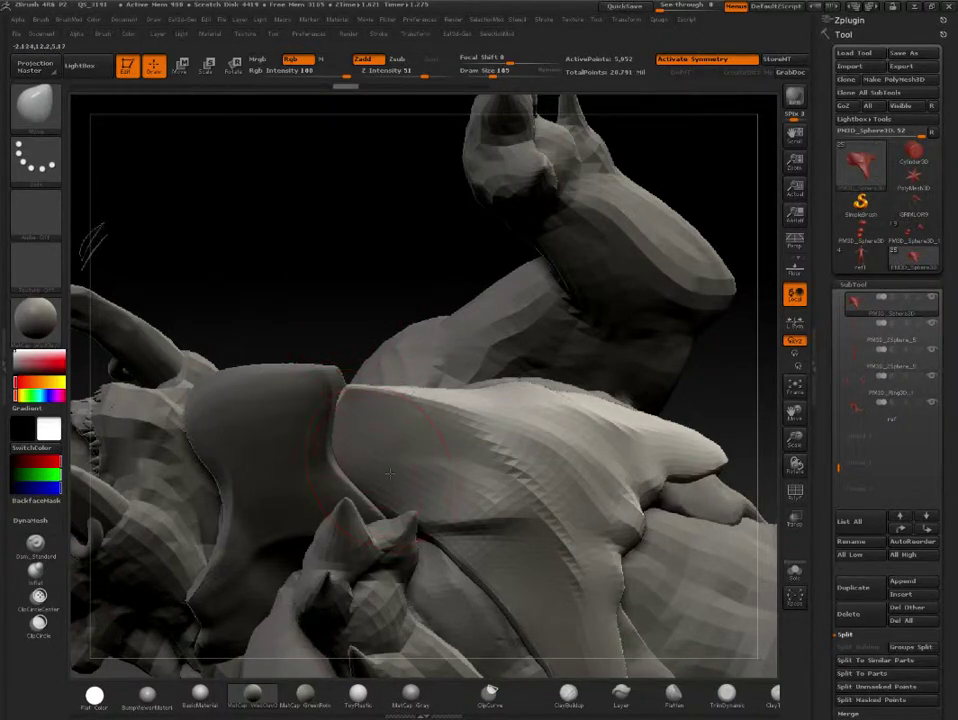
key(bracketleft)
key(bracketleft)
key(bracketleft)
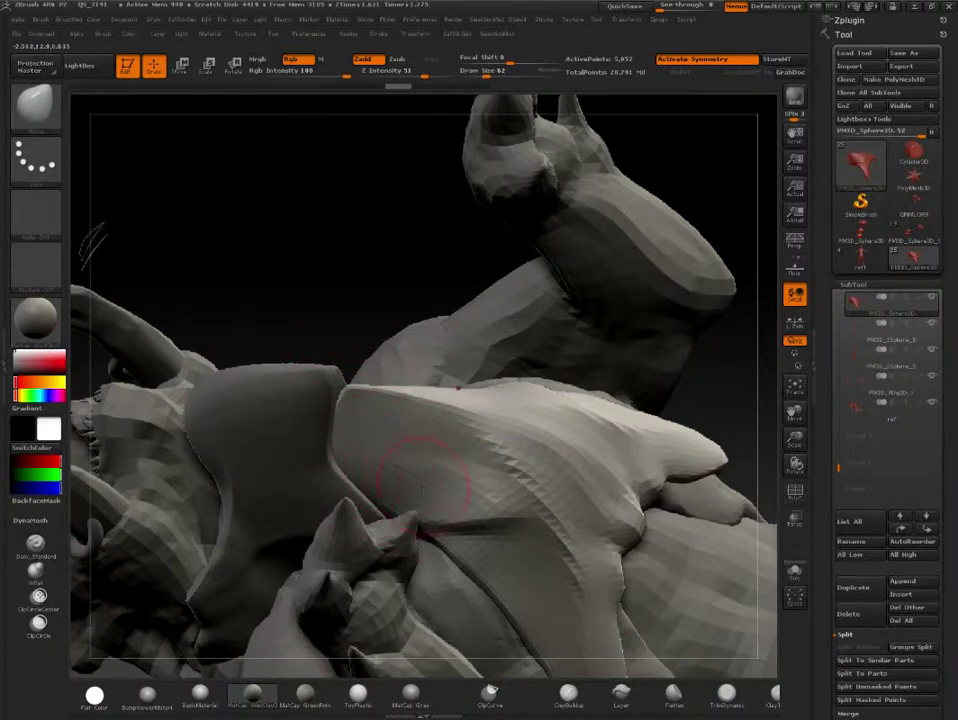
- Orbit to view the claw, head and jaw, then set all subtools to highest subdivision
drag(389, 267, 355, 425)
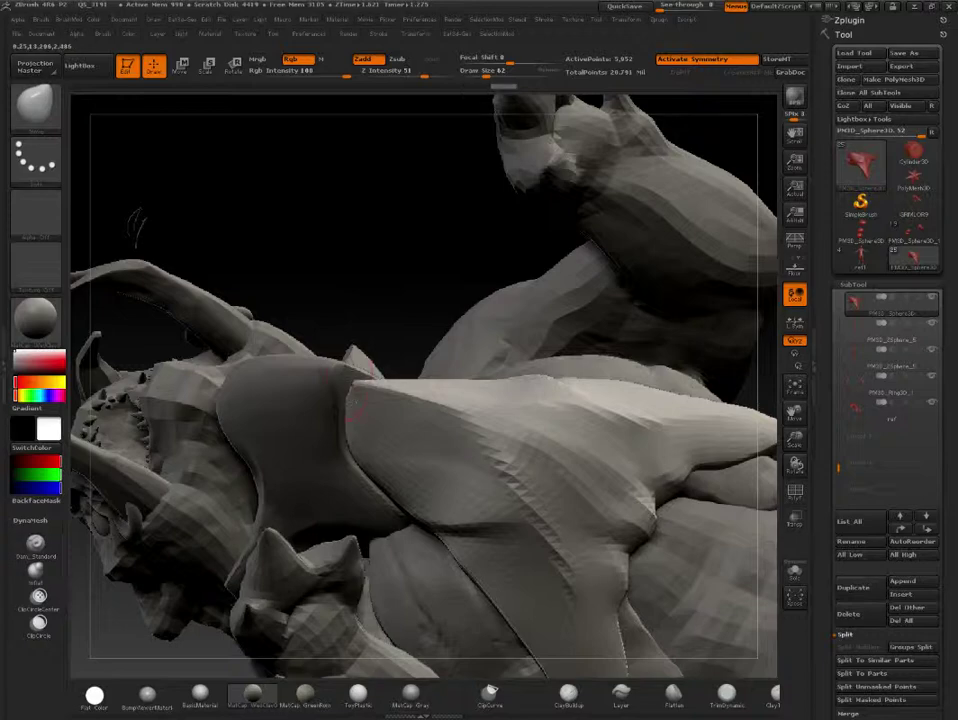
drag(355, 405, 347, 416)
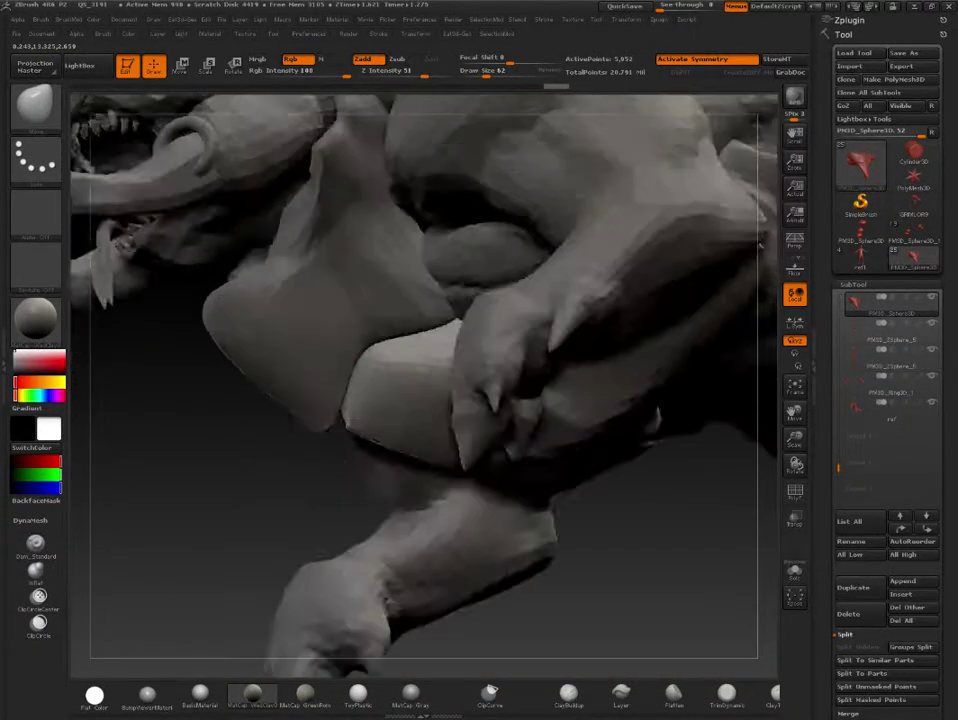
mouse_move(316, 396)
mouse_down()
mouse_move(300, 430)
mouse_move(345, 420)
mouse_up()
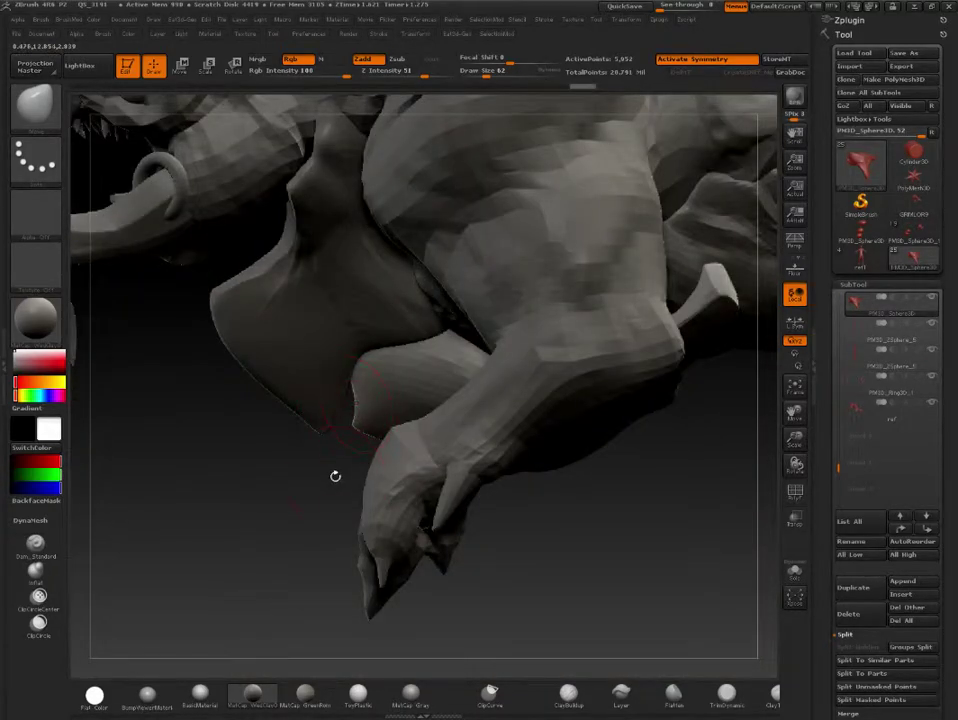
drag(335, 476, 370, 323)
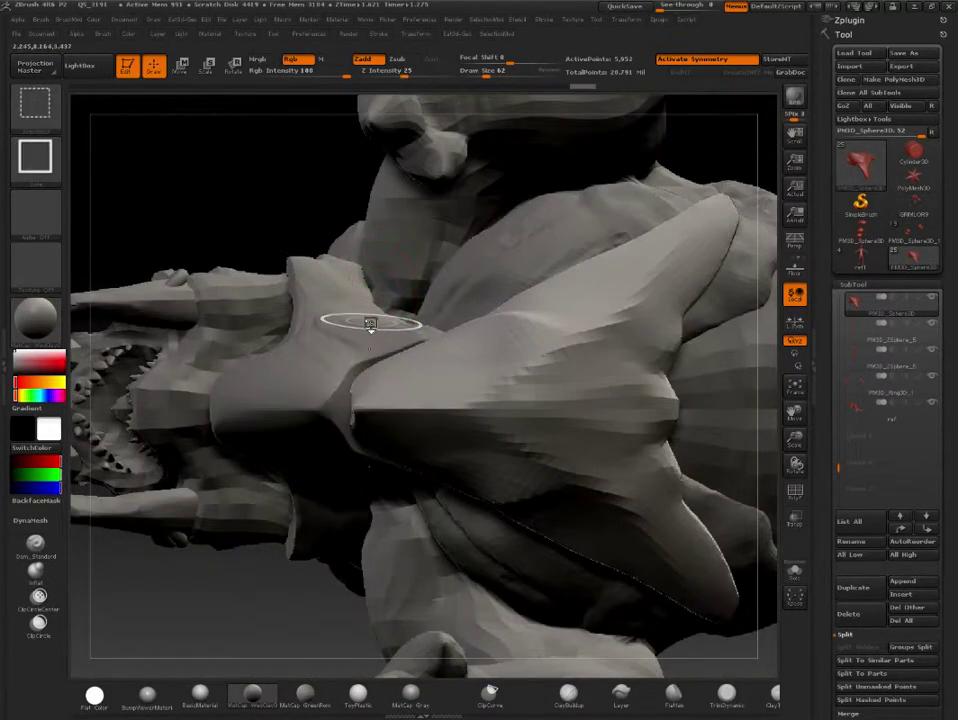
key(space)
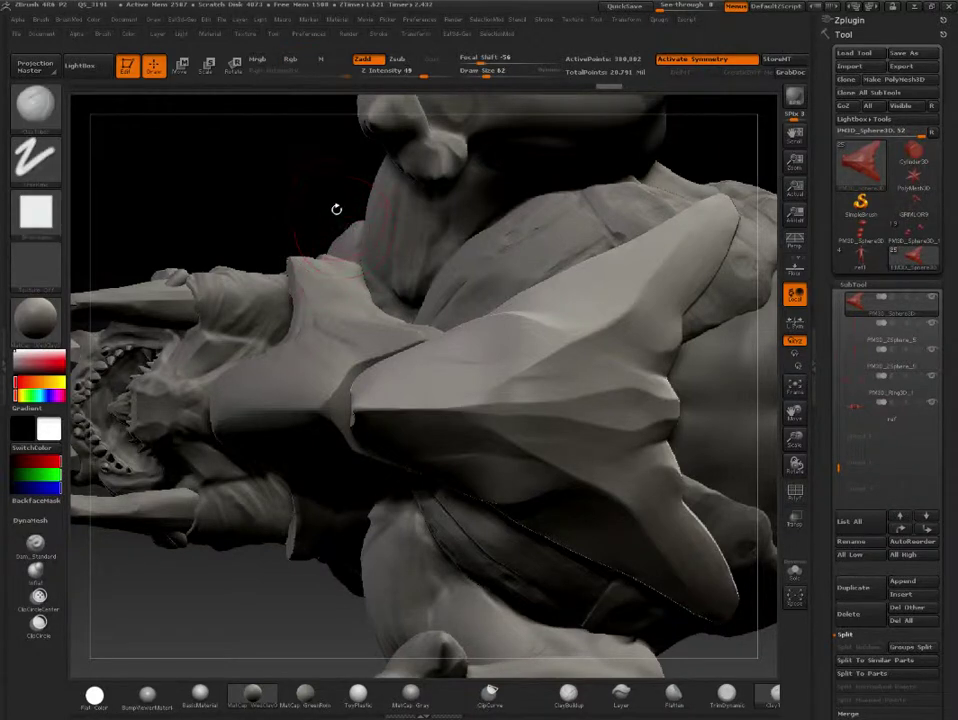
- Face the shoulder armor and shrink the brush to draw size 17
shift+drag(336, 207, 88, 313)
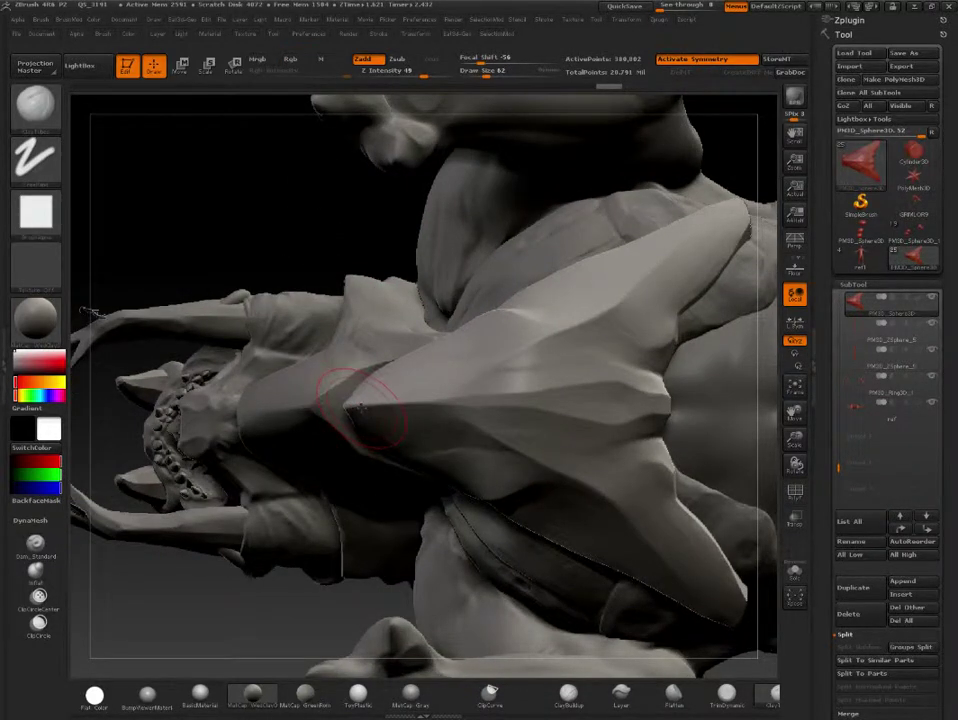
key(s)
drag(360, 400, 345, 402)
- Make the shoulder armor piece the active subtool by selecting it on the canvas
alt+click(338, 402)
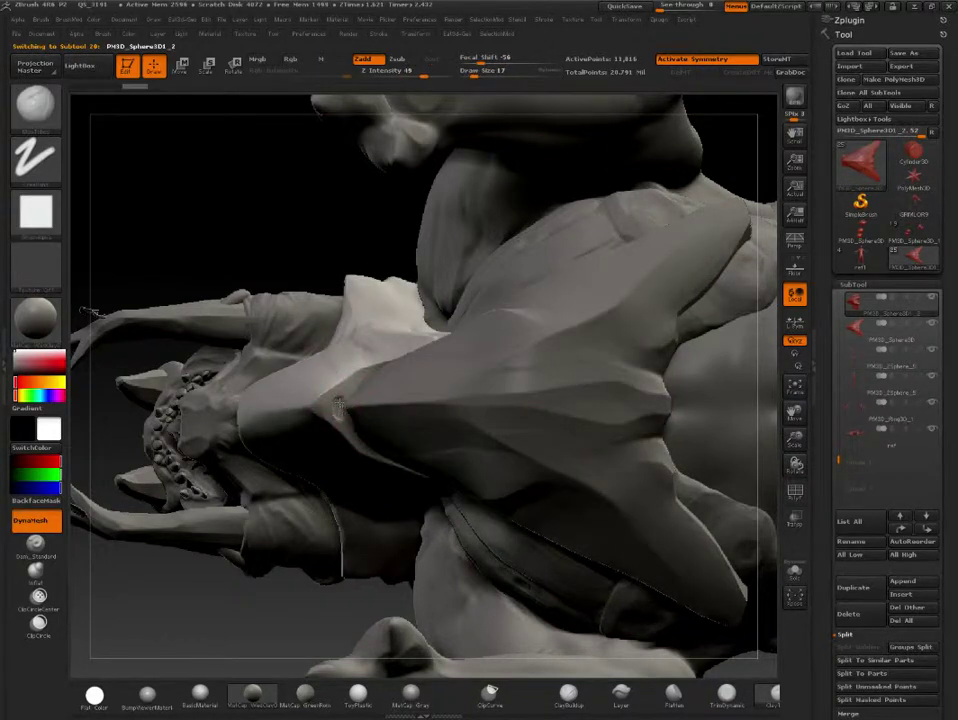
alt+click(338, 402)
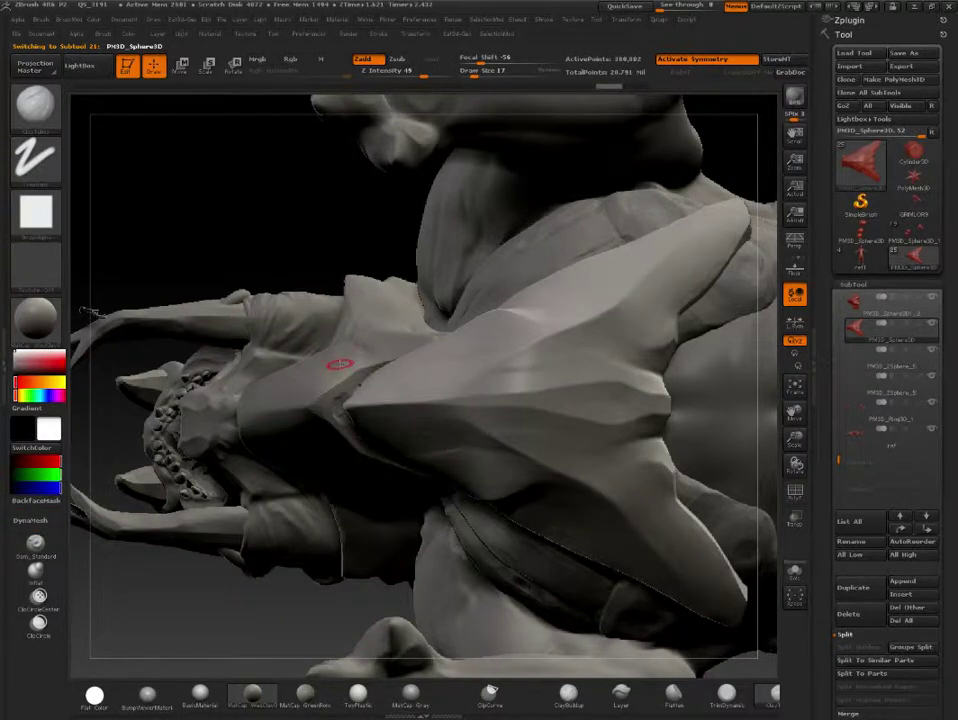
alt+click(346, 345)
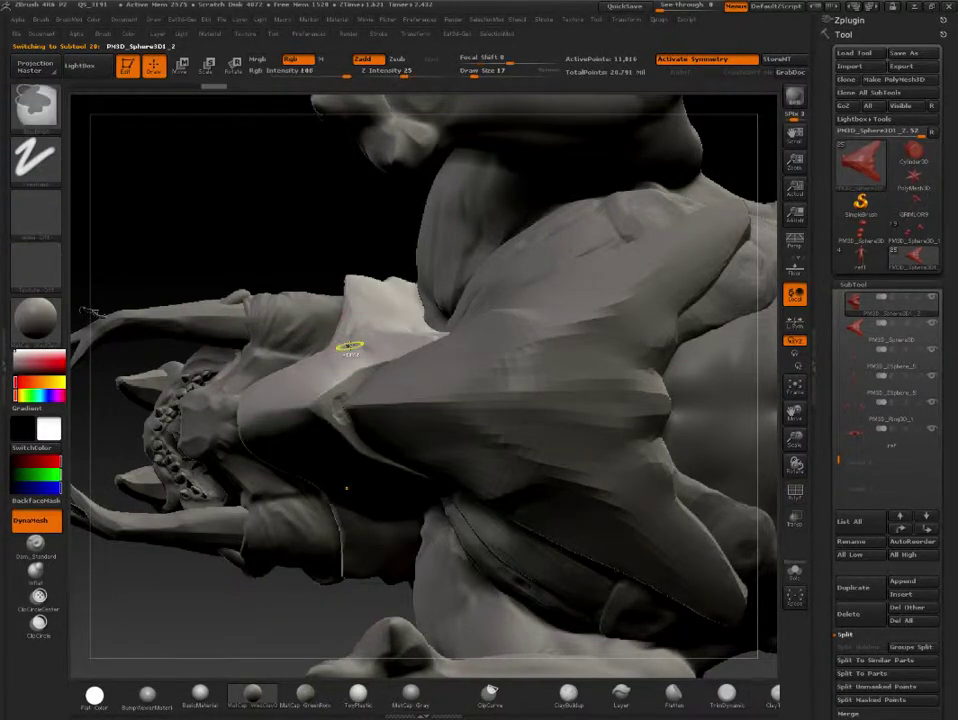
- Pick a different sculpting brush and isolate the armor piece with Solo
key(space)
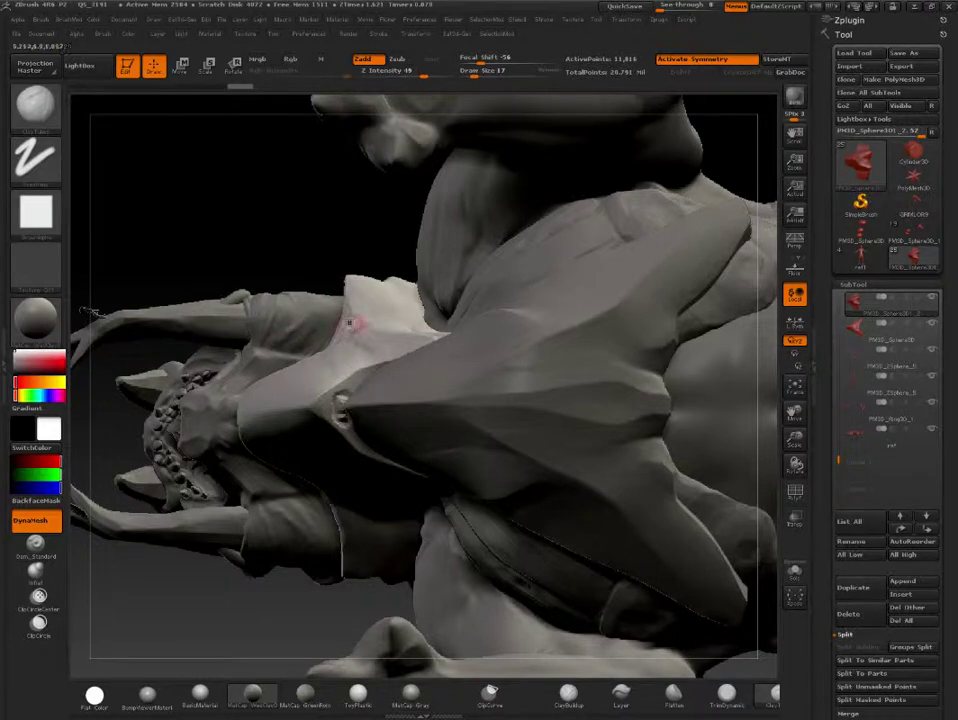
drag(342, 320, 367, 328)
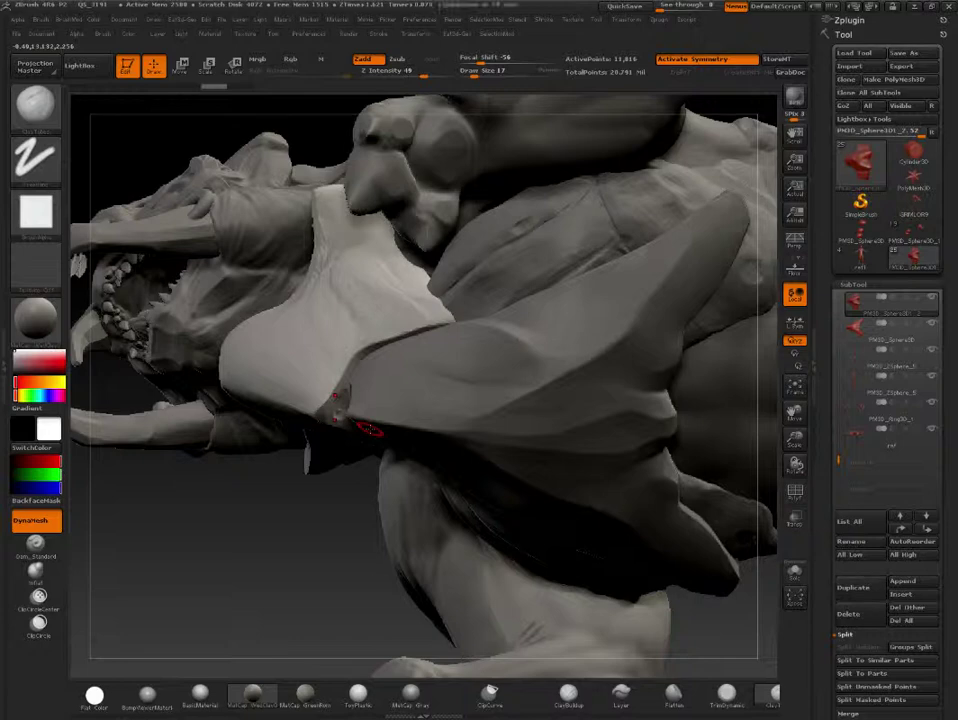
click(794, 570)
- Carve a crease into the armor piece's left tip, then undo that stroke
drag(700, 520, 640, 470)
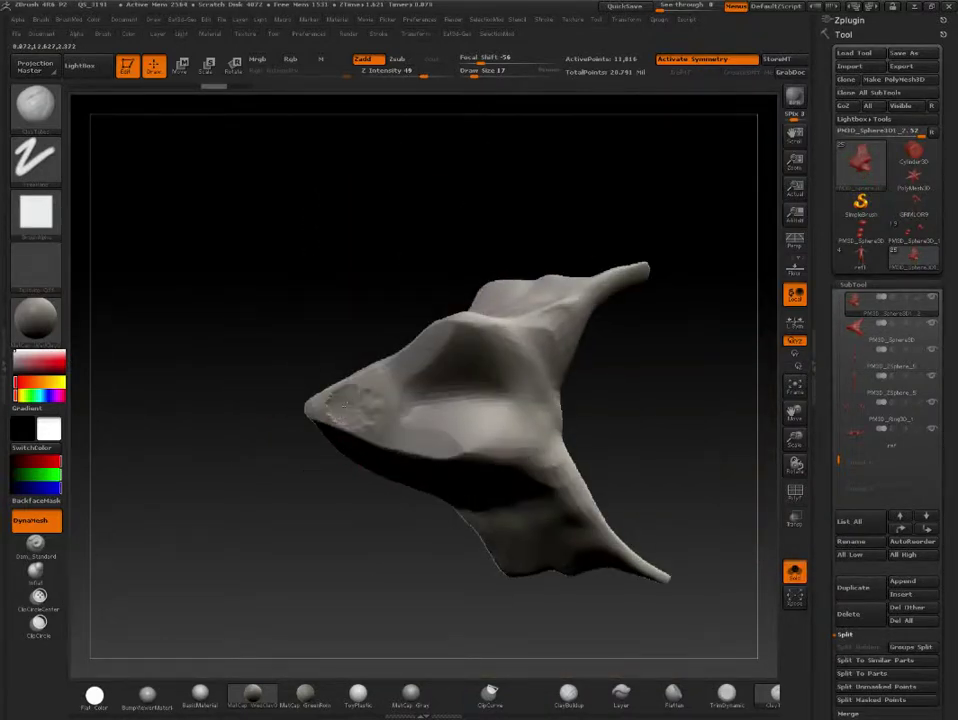
mouse_move(337, 415)
mouse_down()
mouse_move(382, 416)
mouse_move(390, 398)
mouse_move(330, 400)
mouse_move(340, 401)
mouse_up()
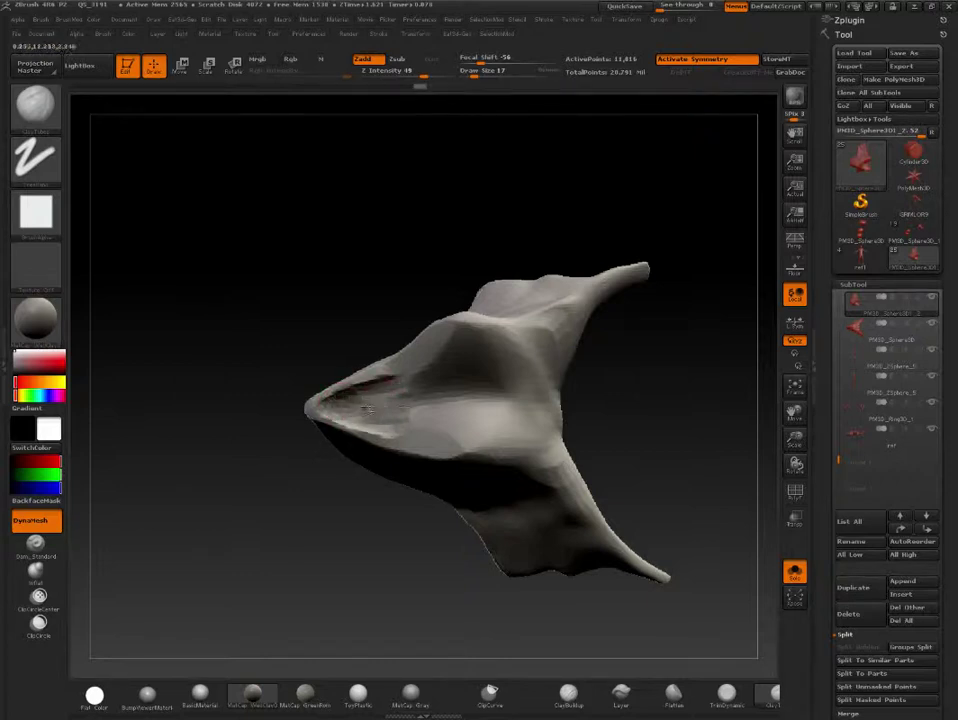
right_click(340, 398)
key(ctrl+z)
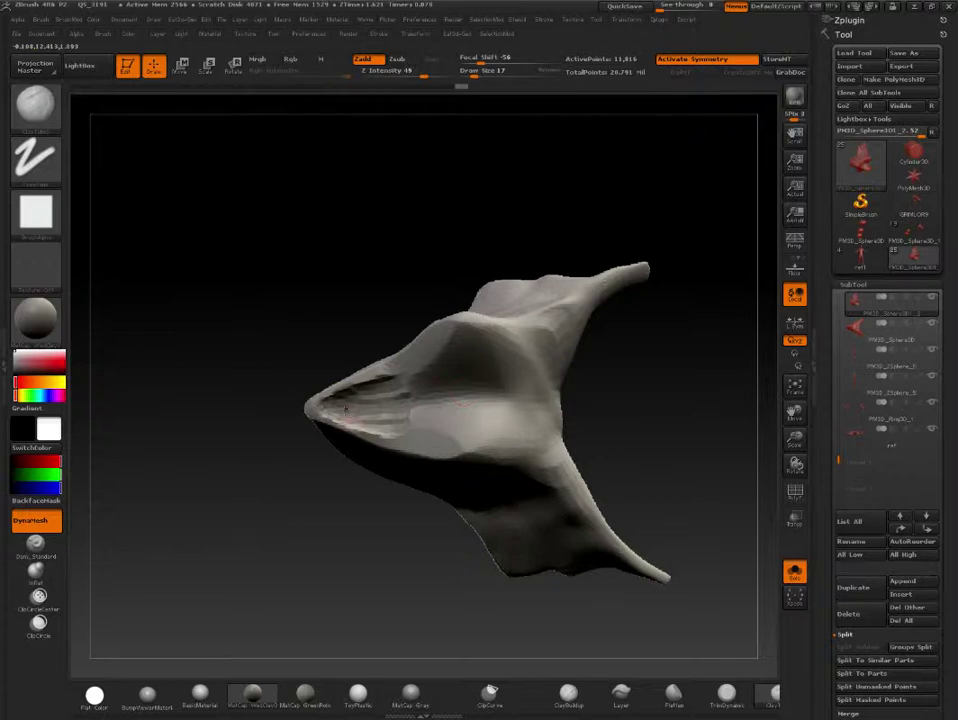
- Smooth the inner crease of the tip, then turn Solo off to show all subtools
mouse_move(384, 291)
mouse_down()
mouse_move(378, 401)
mouse_move(338, 466)
mouse_move(364, 396)
mouse_up()
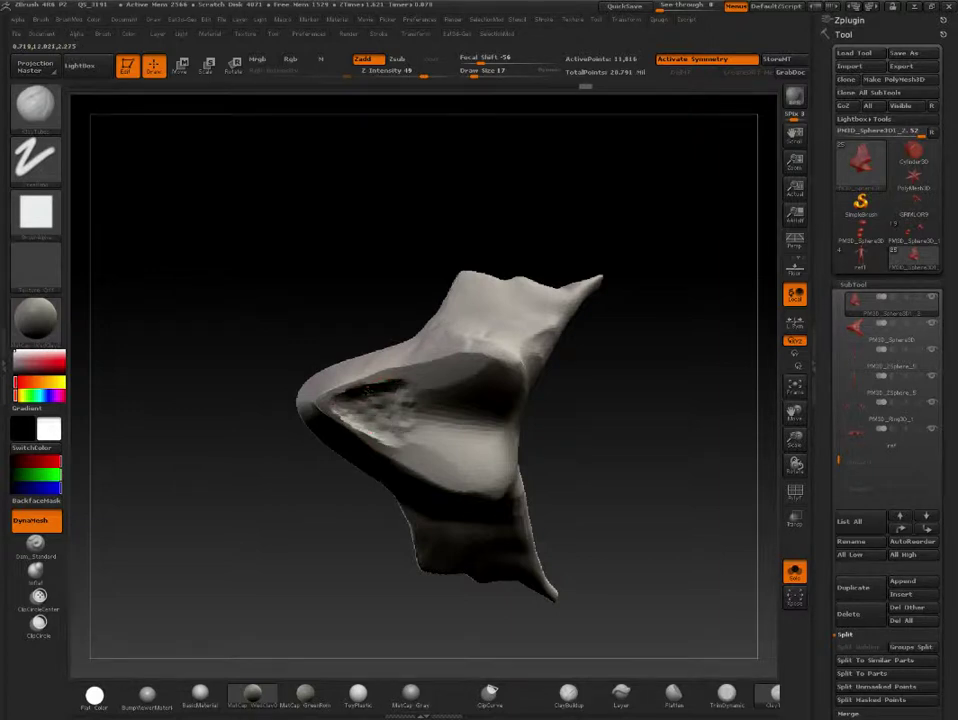
drag(309, 467, 335, 450)
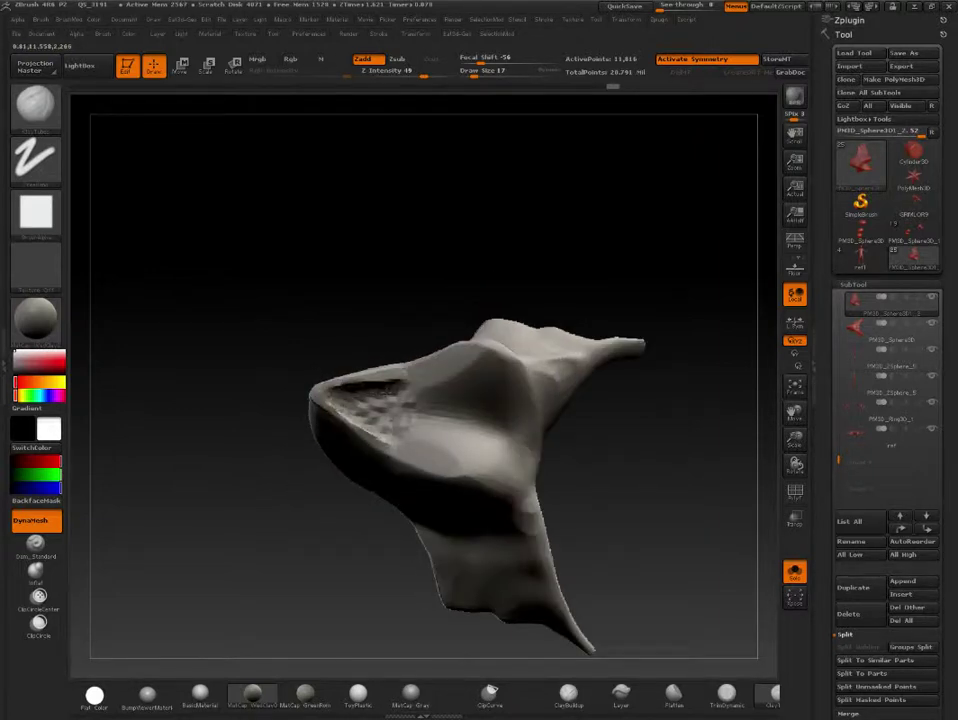
drag(354, 337, 378, 316)
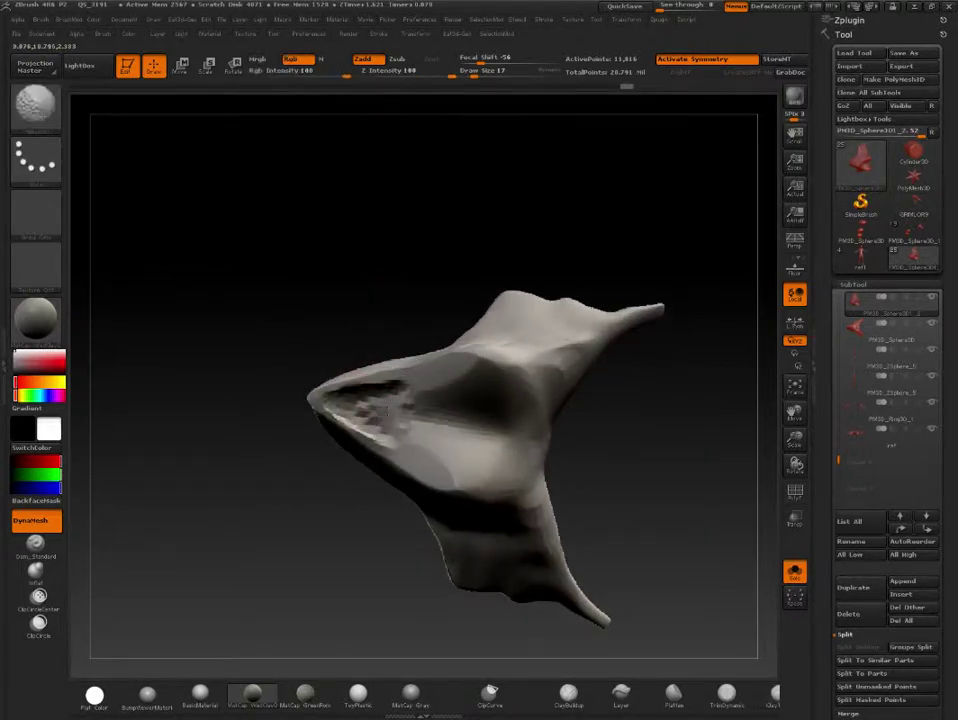
key(shift)
shift+drag(340, 405, 400, 390)
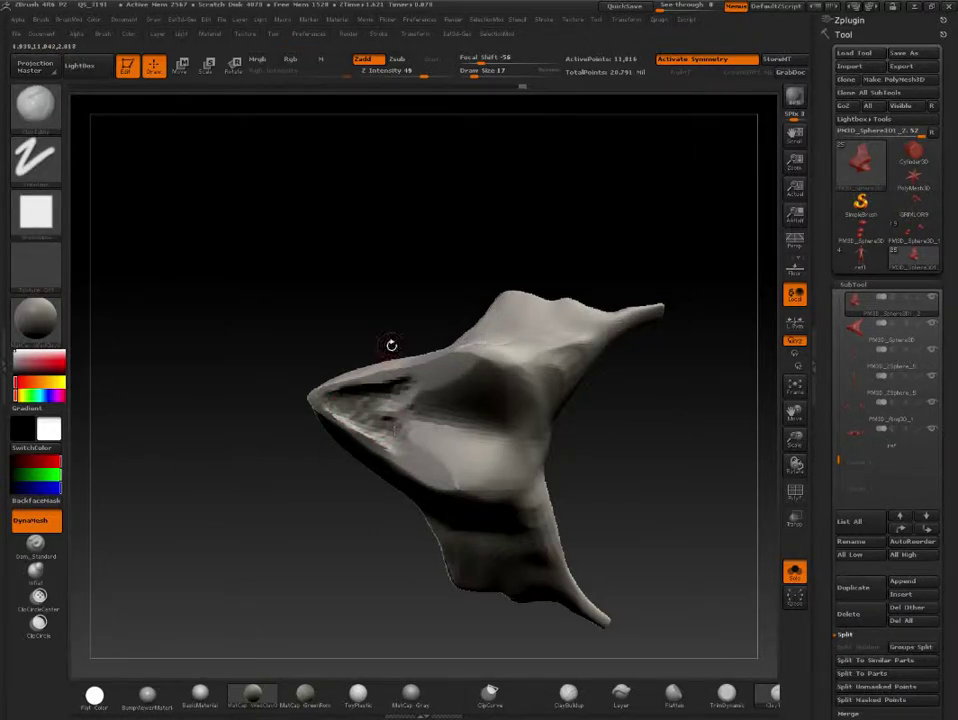
drag(391, 342, 412, 332)
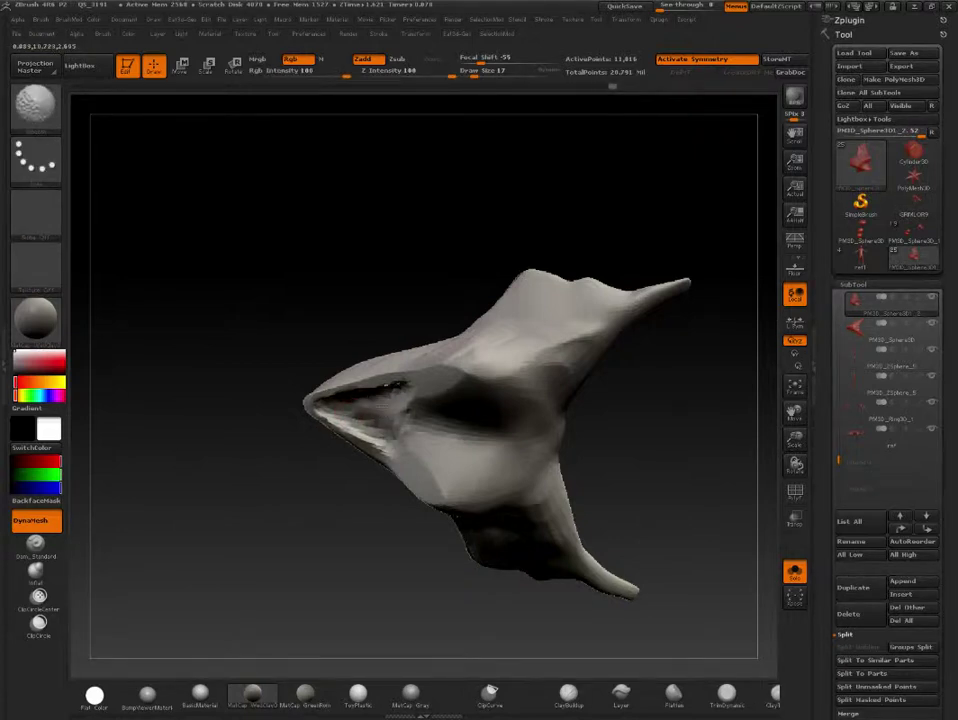
mouse_move(291, 220)
mouse_down()
mouse_move(410, 405)
mouse_move(387, 475)
mouse_move(448, 413)
mouse_up()
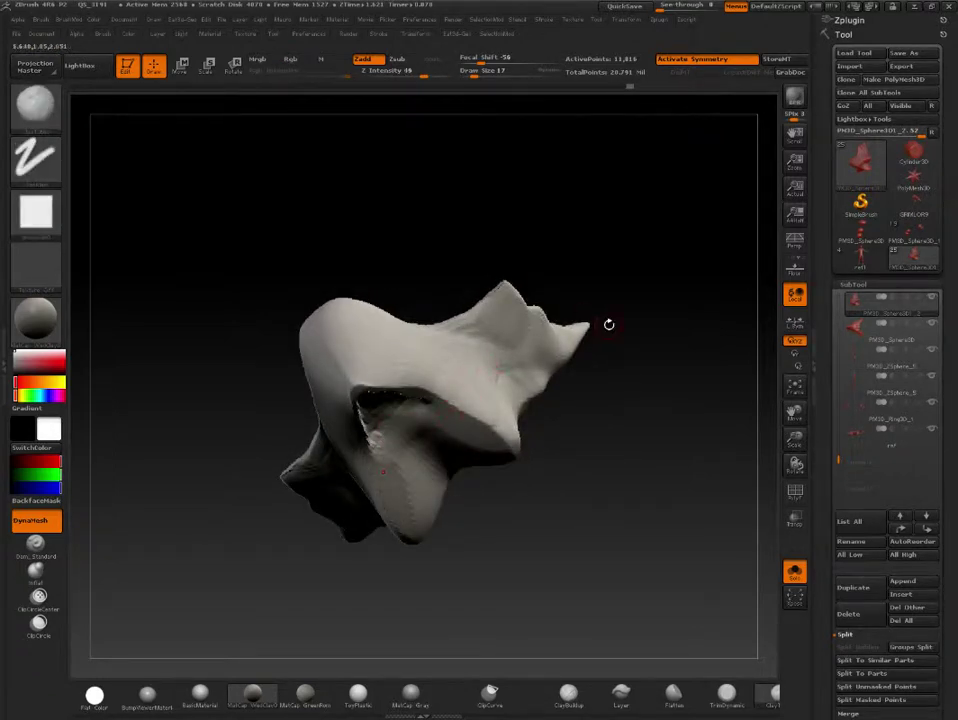
key(shift+alt+s)
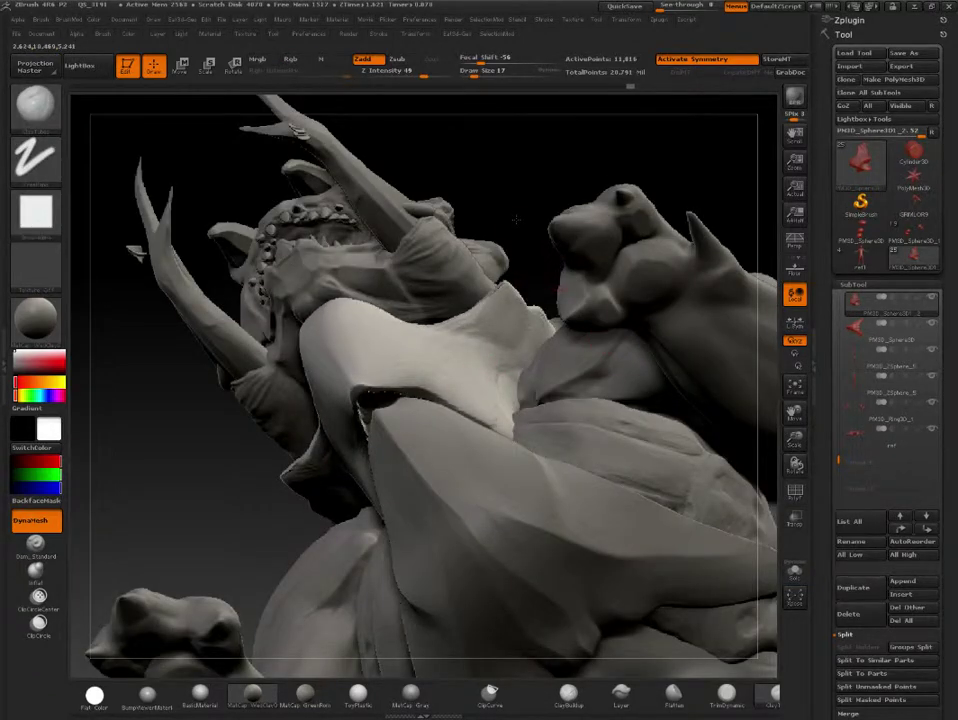
mouse_move(605, 338)
mouse_down()
mouse_move(499, 317)
mouse_move(508, 276)
mouse_move(491, 307)
mouse_move(480, 300)
mouse_move(470, 310)
mouse_up()
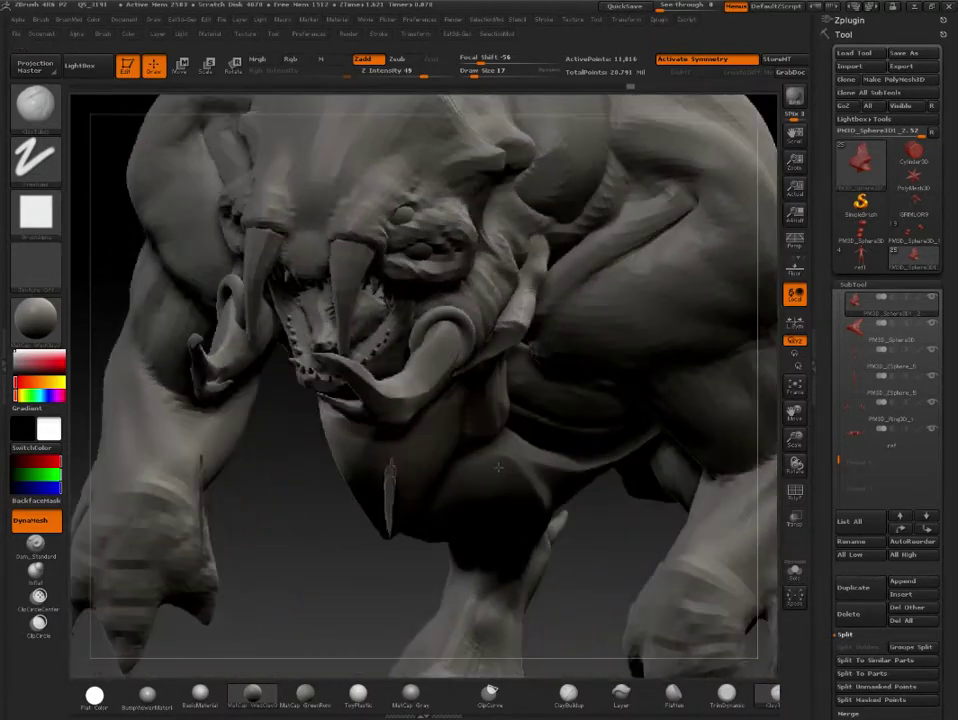
drag(470, 310, 386, 560)
key(f)
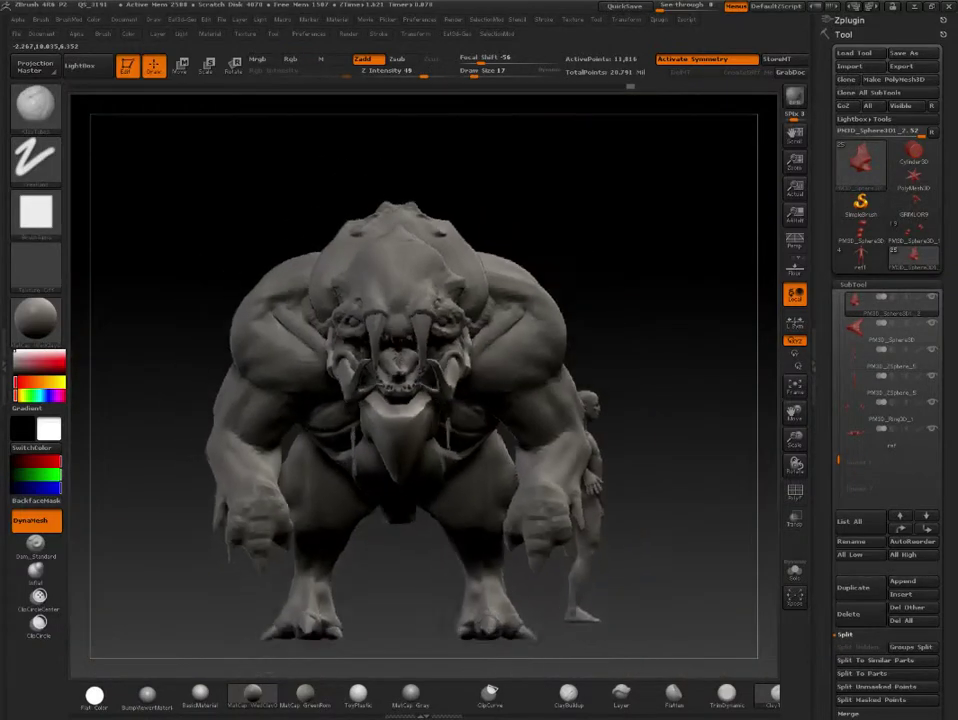
mouse_move(588, 316)
mouse_down()
mouse_move(576, 248)
mouse_move(601, 269)
mouse_move(593, 266)
mouse_move(585, 333)
mouse_move(541, 262)
mouse_up()
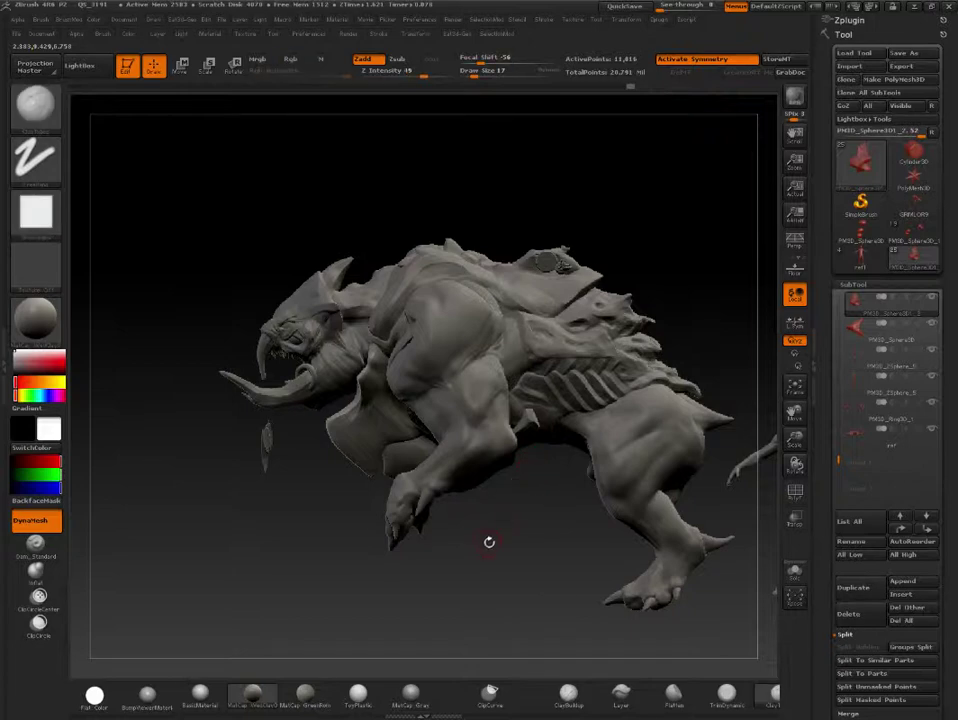
mouse_move(490, 481)
mouse_down()
mouse_move(560, 440)
mouse_move(494, 510)
mouse_move(497, 497)
mouse_up()
mouse_move(645, 269)
mouse_down()
mouse_move(618, 241)
mouse_move(646, 252)
mouse_move(619, 313)
mouse_up()
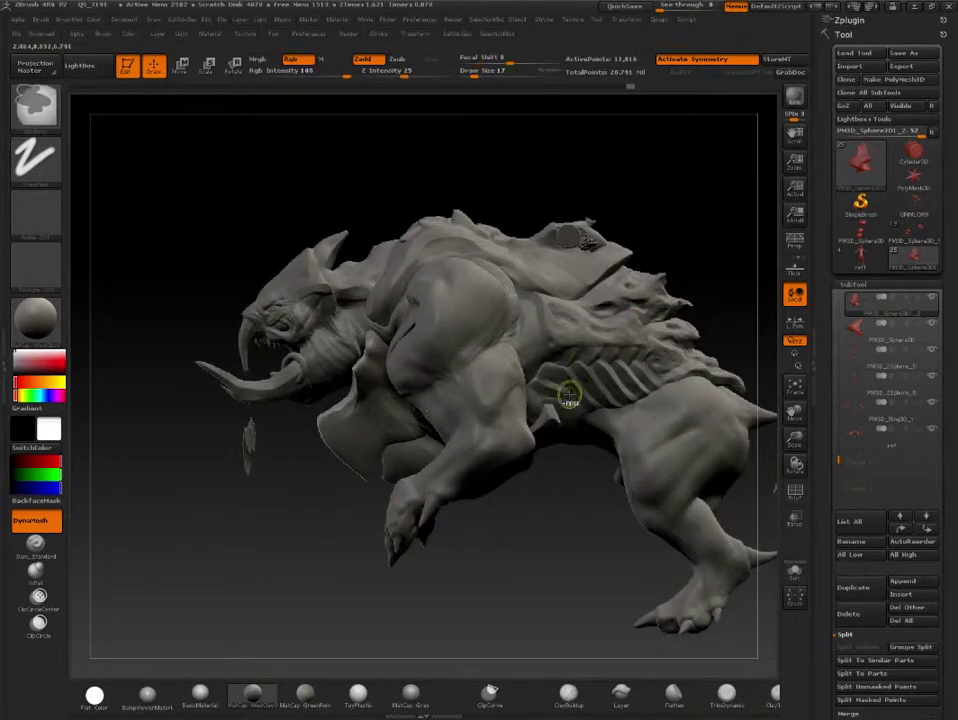
key(shift)
shift+drag(481, 551, 615, 238)
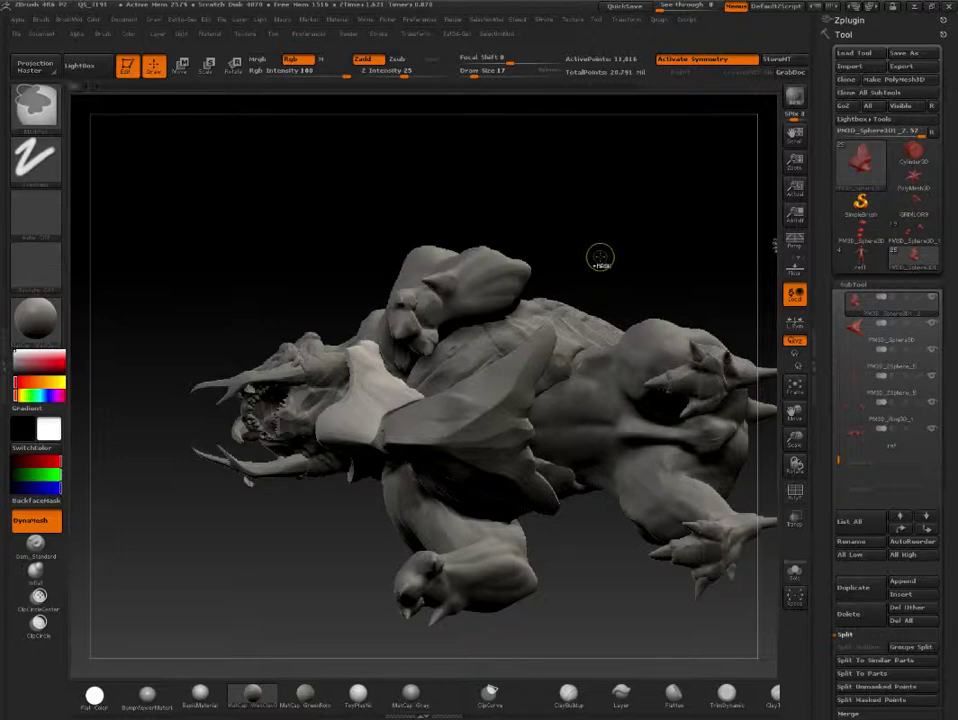
key(b)
key(c)
key(b)
mouse_move(607, 248)
mouse_down()
mouse_move(590, 242)
mouse_move(552, 470)
mouse_move(589, 261)
mouse_up()
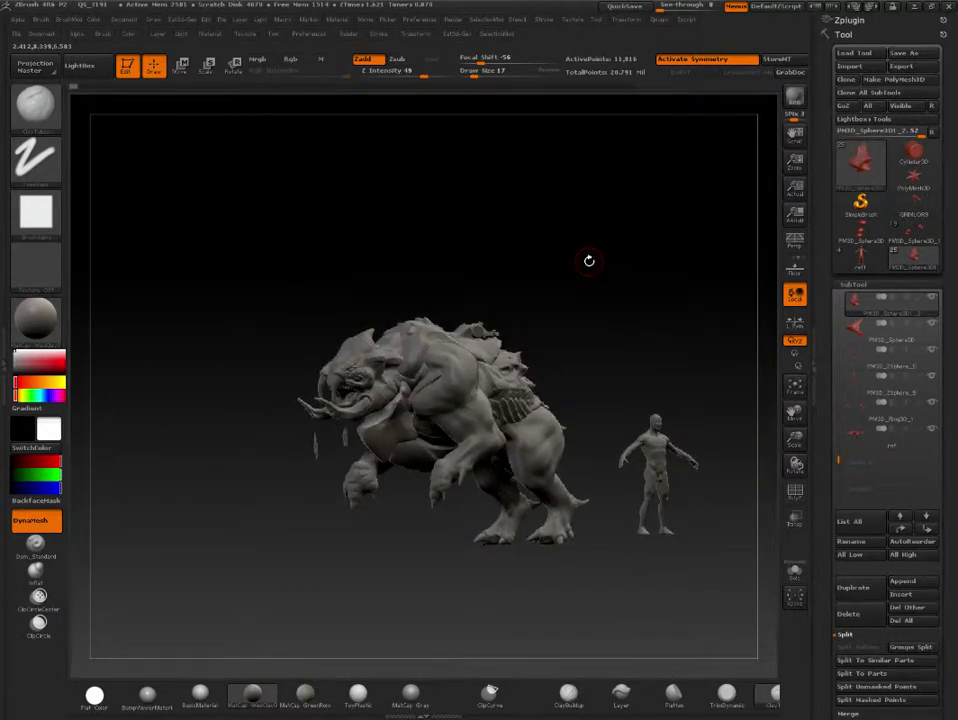
mouse_move(516, 213)
mouse_down()
mouse_move(513, 196)
mouse_move(524, 231)
mouse_move(521, 105)
mouse_move(577, 229)
mouse_move(612, 207)
mouse_move(601, 186)
mouse_move(640, 291)
mouse_move(620, 240)
mouse_move(624, 261)
mouse_move(611, 252)
mouse_move(708, 276)
mouse_move(618, 254)
mouse_move(530, 257)
mouse_move(528, 222)
mouse_move(541, 293)
mouse_move(588, 267)
mouse_move(605, 274)
mouse_move(588, 249)
mouse_move(600, 252)
mouse_move(611, 263)
mouse_move(567, 252)
mouse_move(571, 223)
mouse_move(609, 231)
mouse_move(574, 218)
mouse_move(598, 225)
mouse_up()
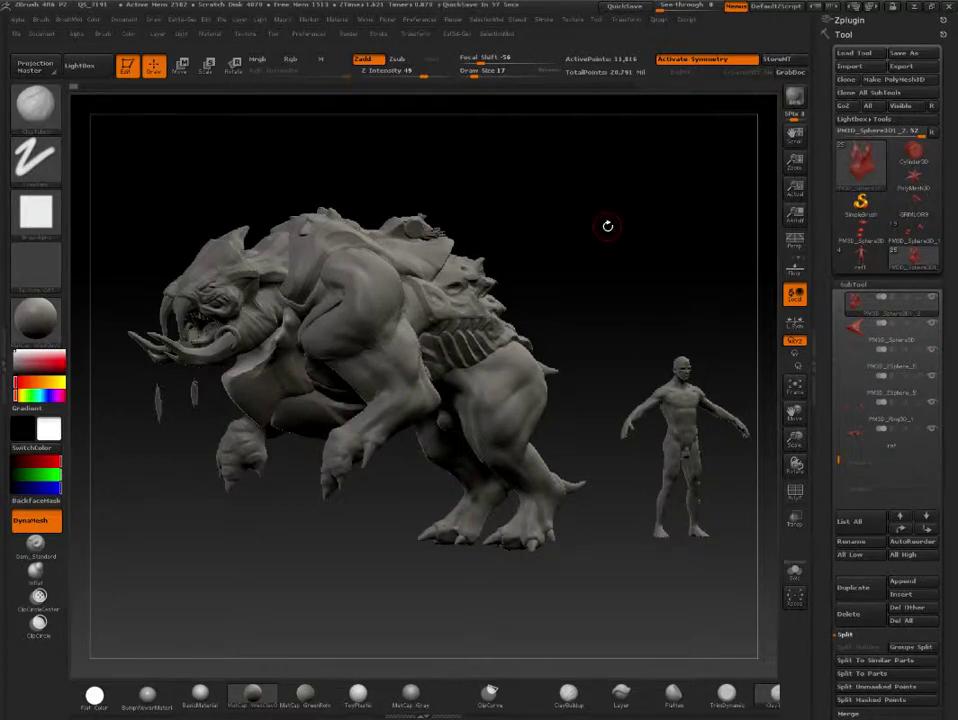
mouse_move(607, 226)
mouse_down()
mouse_move(577, 225)
mouse_move(595, 206)
mouse_up()
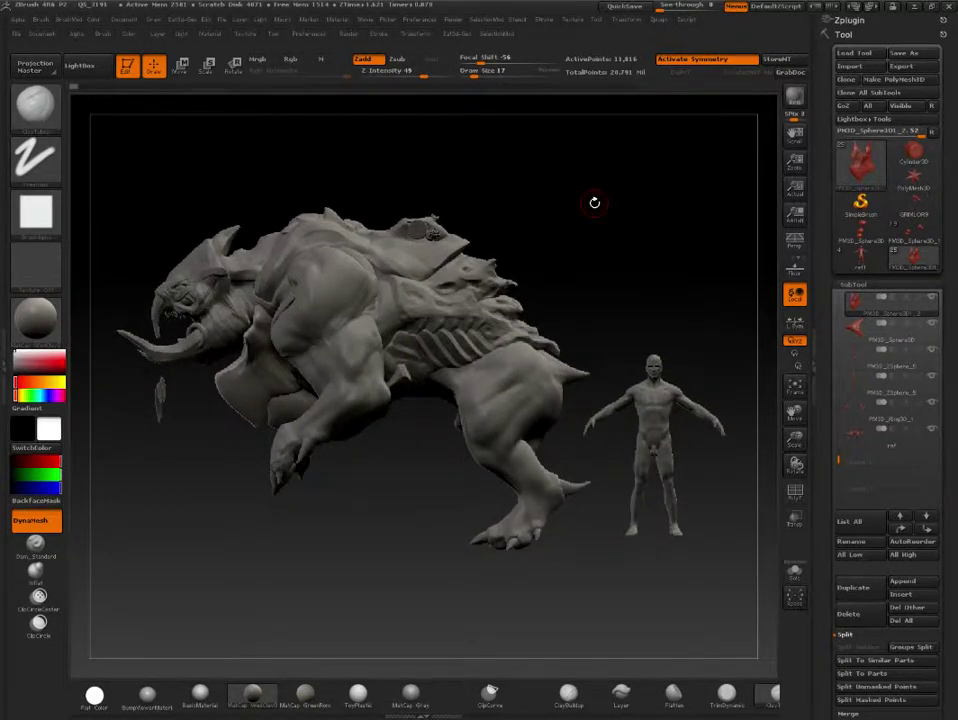
mouse_move(594, 203)
mouse_down()
mouse_move(582, 199)
mouse_move(585, 231)
mouse_move(580, 161)
mouse_up()
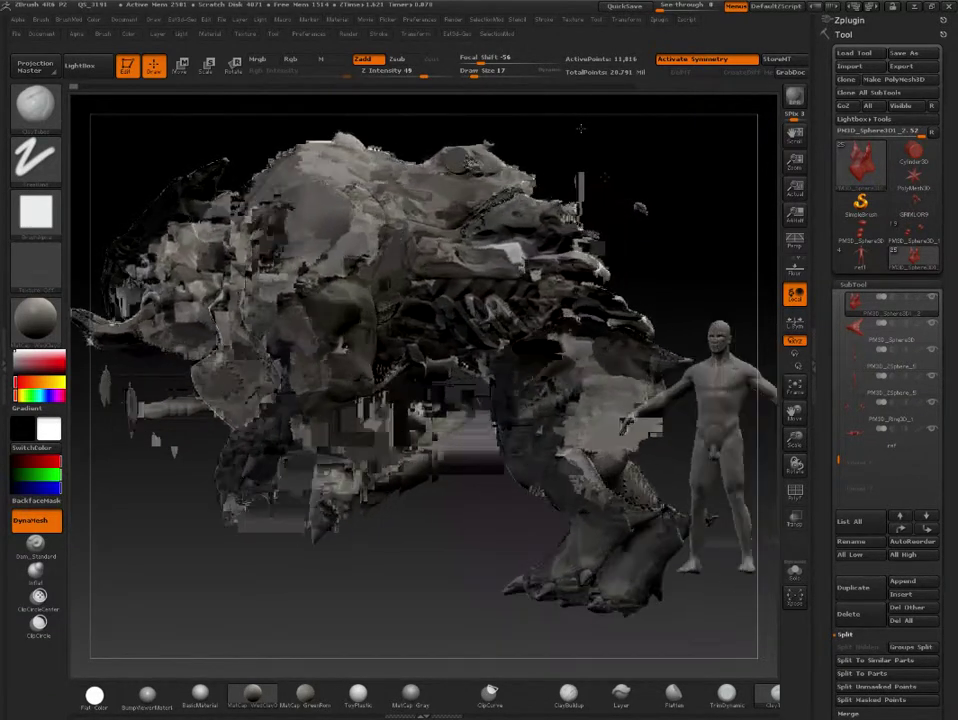
- Orbit the creature to a front view and zoom in on the human figure's arm and torso
drag(598, 175, 622, 183)
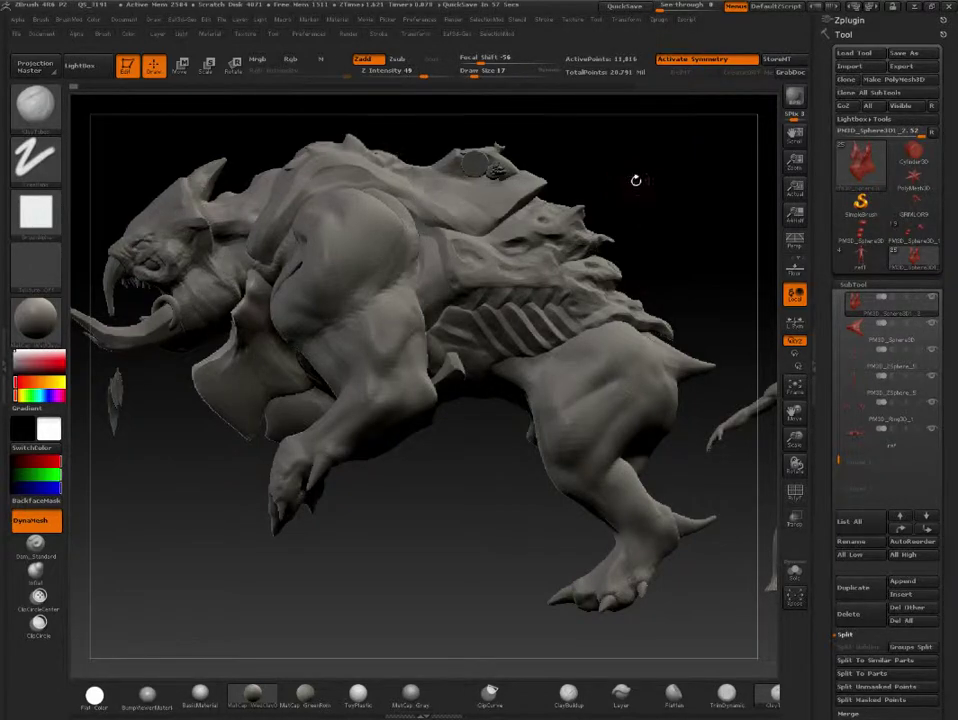
mouse_move(635, 180)
mouse_down()
mouse_move(646, 182)
mouse_move(611, 156)
mouse_move(635, 235)
mouse_move(567, 148)
mouse_move(537, 137)
mouse_move(494, 140)
mouse_up()
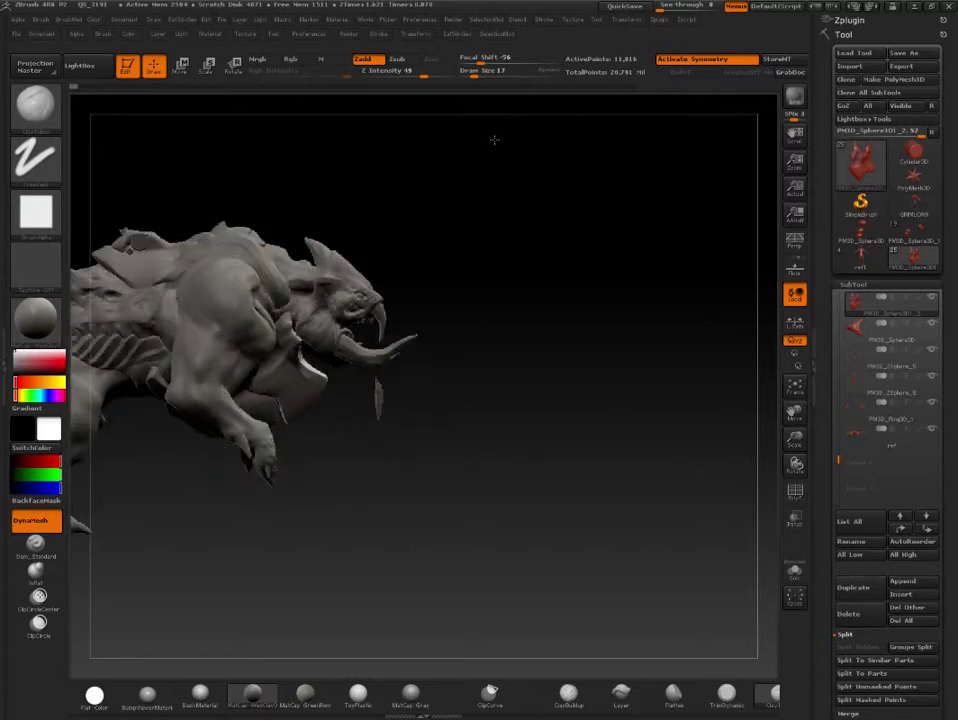
mouse_move(520, 212)
mouse_down()
mouse_move(535, 214)
mouse_move(415, 214)
mouse_move(572, 244)
mouse_move(560, 167)
mouse_move(567, 293)
mouse_move(585, 278)
mouse_move(443, 586)
mouse_up()
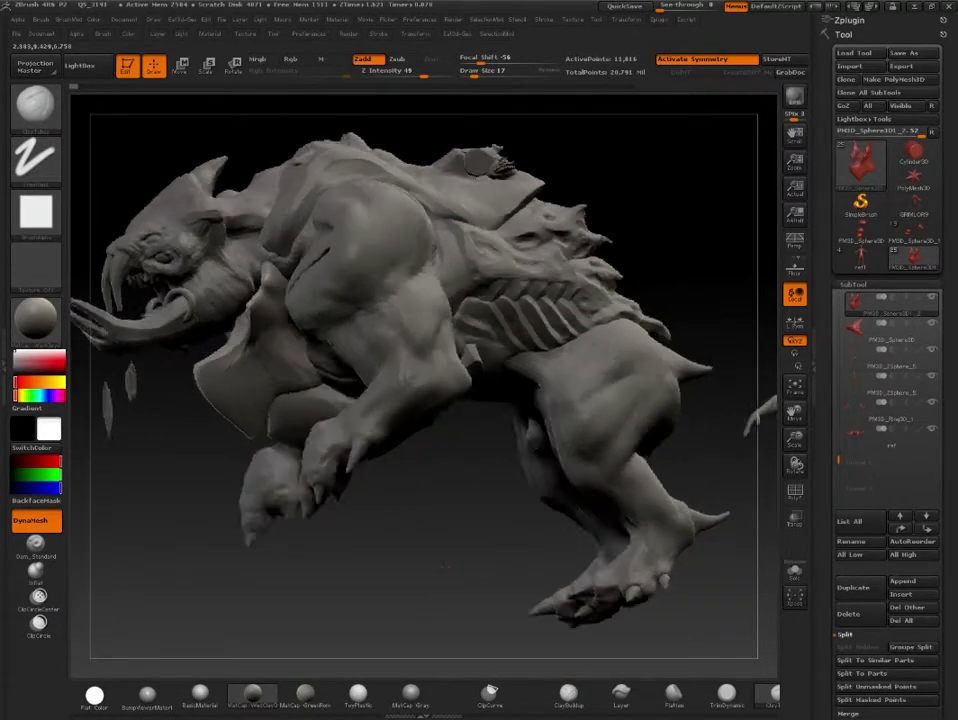
drag(496, 142, 430, 146)
mouse_move(460, 556)
mouse_down()
mouse_move(488, 558)
mouse_move(758, 415)
mouse_move(600, 430)
mouse_up()
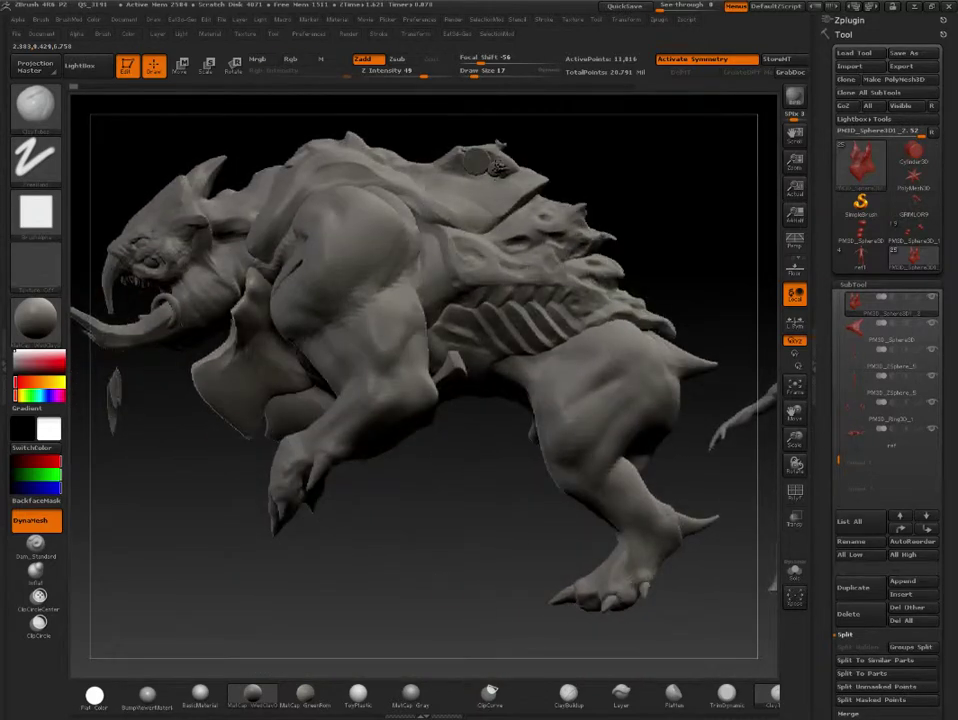
mouse_move(336, 509)
mouse_down()
mouse_move(321, 509)
mouse_move(336, 511)
mouse_up()
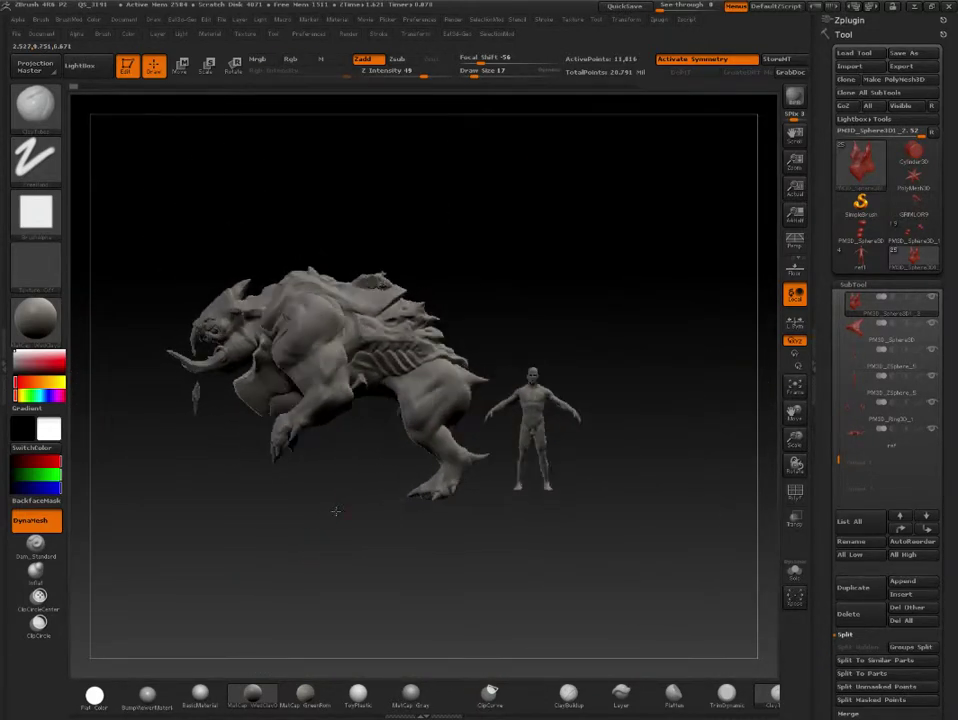
mouse_move(346, 467)
mouse_down()
mouse_move(321, 468)
mouse_move(340, 471)
mouse_up()
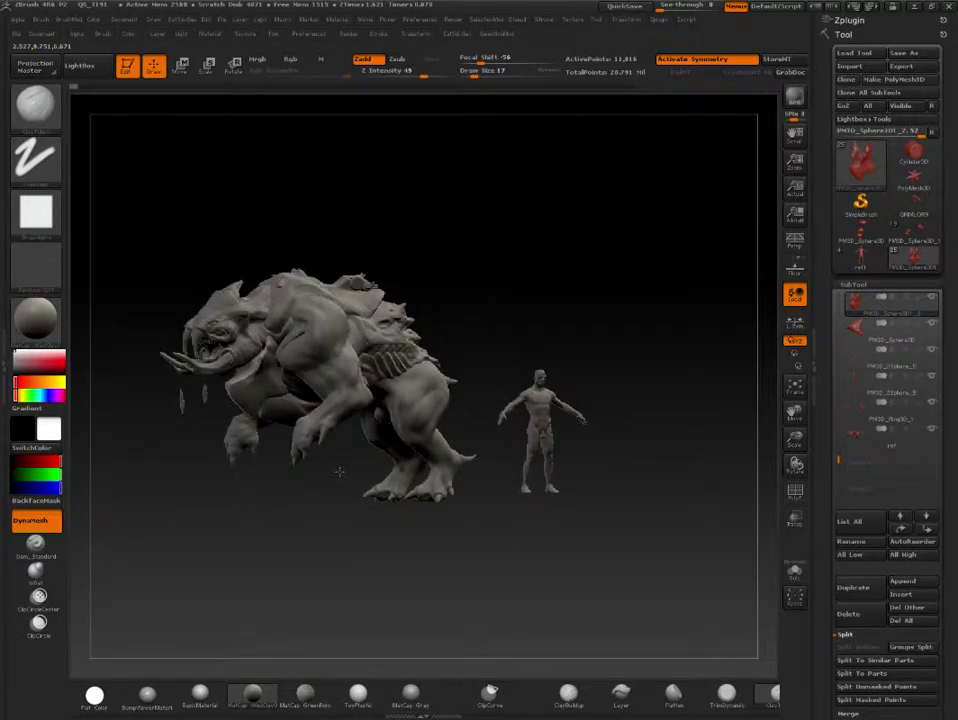
mouse_move(430, 343)
alt+mouse_down()
mouse_move(515, 330)
mouse_move(535, 423)
mouse_move(520, 400)
mouse_move(107, 391)
mouse_move(368, 374)
mouse_move(454, 432)
mouse_move(481, 385)
mouse_move(752, 496)
alt+mouse_up()
alt+drag(180, 561, 500, 503)
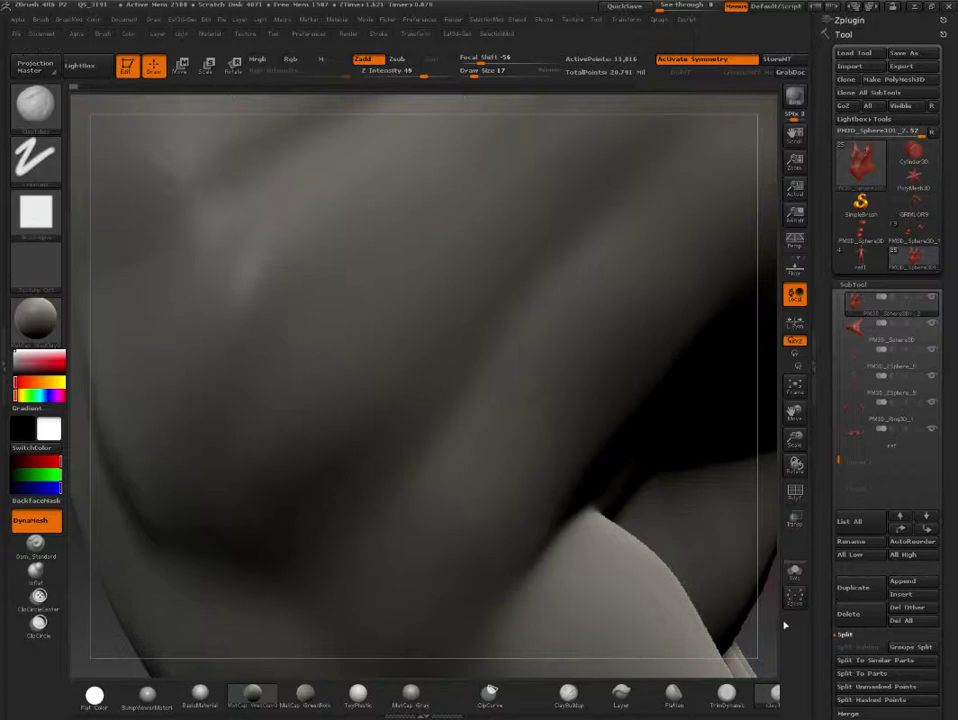
mouse_move(785, 626)
alt+mouse_down()
mouse_move(453, 550)
mouse_move(413, 468)
mouse_move(113, 512)
mouse_move(203, 496)
mouse_move(199, 432)
mouse_move(184, 552)
alt+mouse_up()
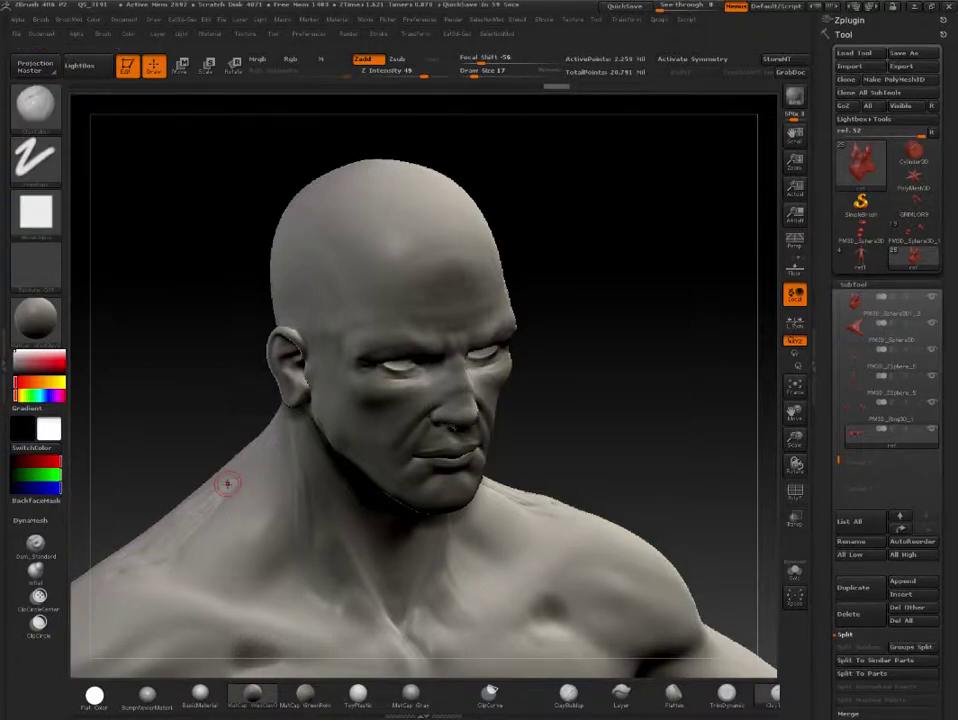
drag(227, 484, 351, 425)
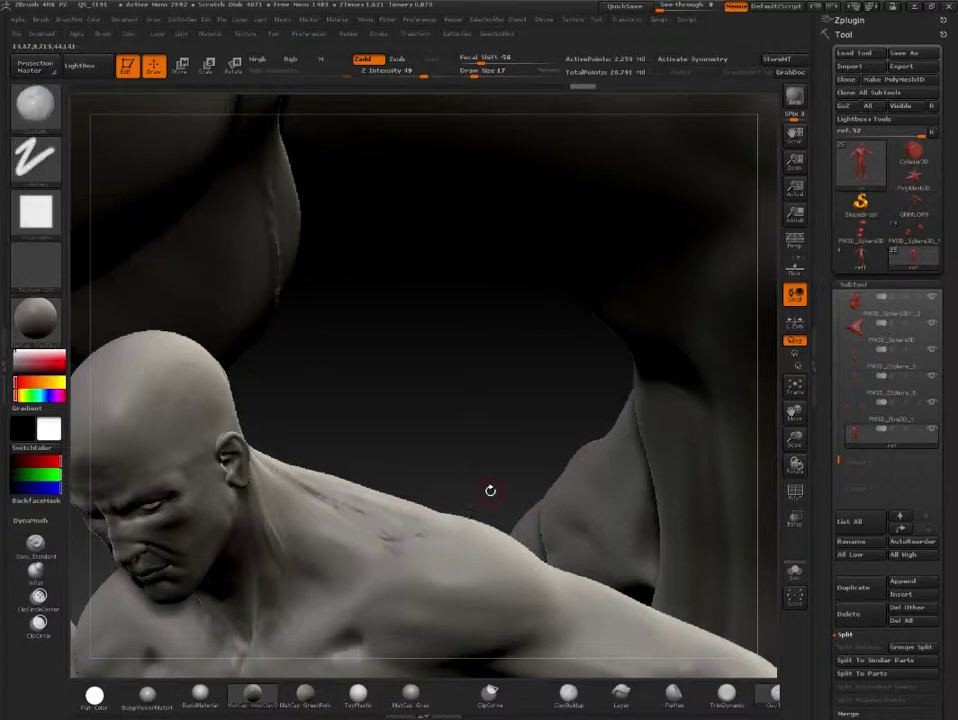
drag(489, 490, 420, 420)
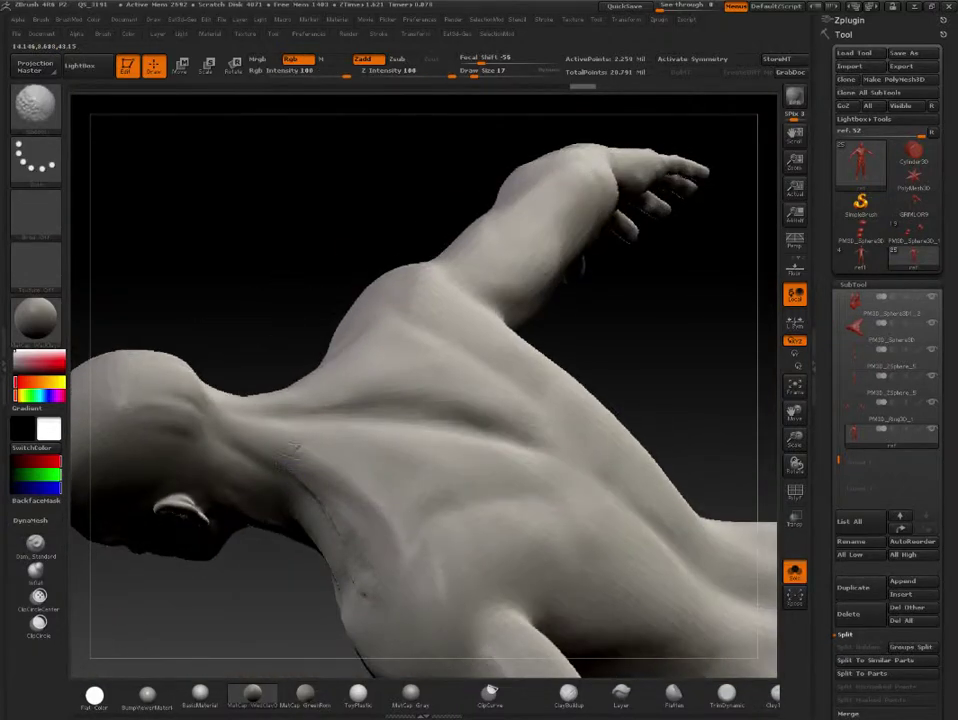
key(space)
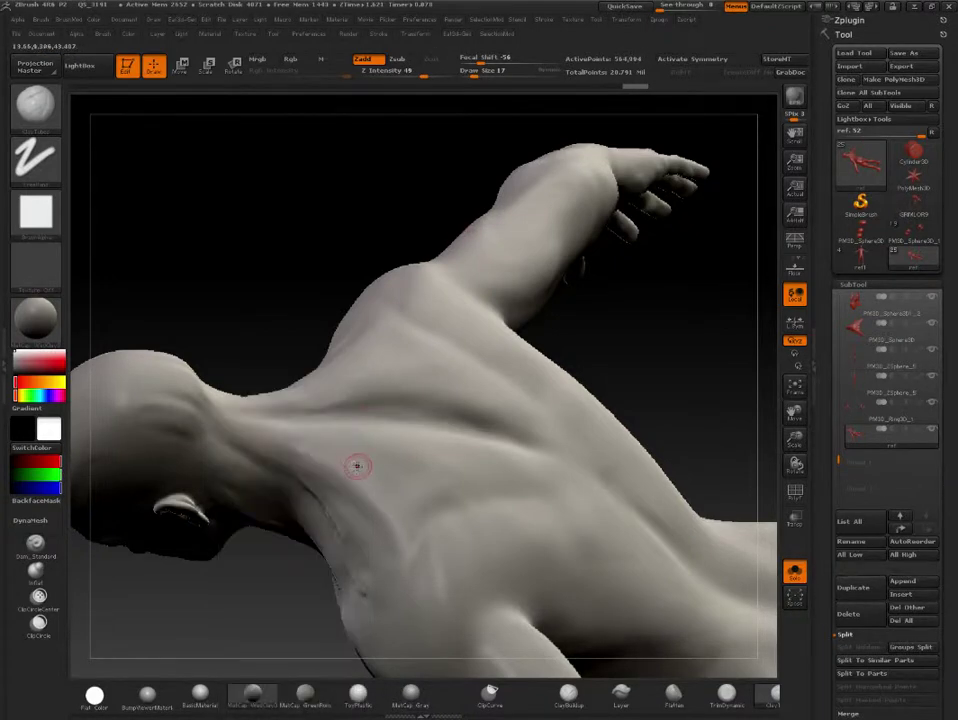
key(b)
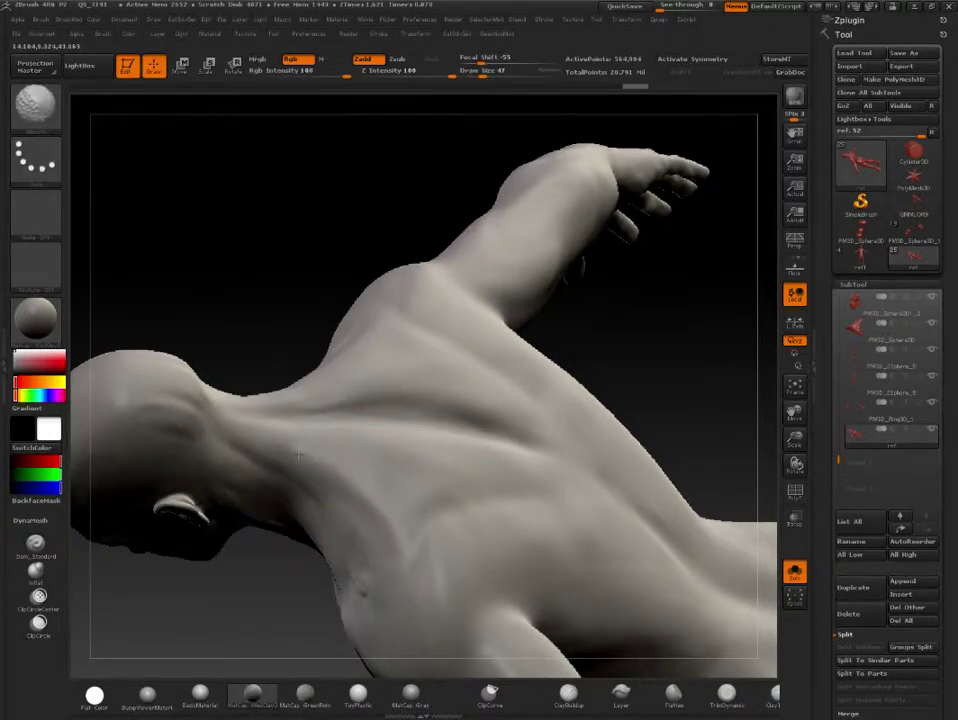
drag(289, 306, 278, 282)
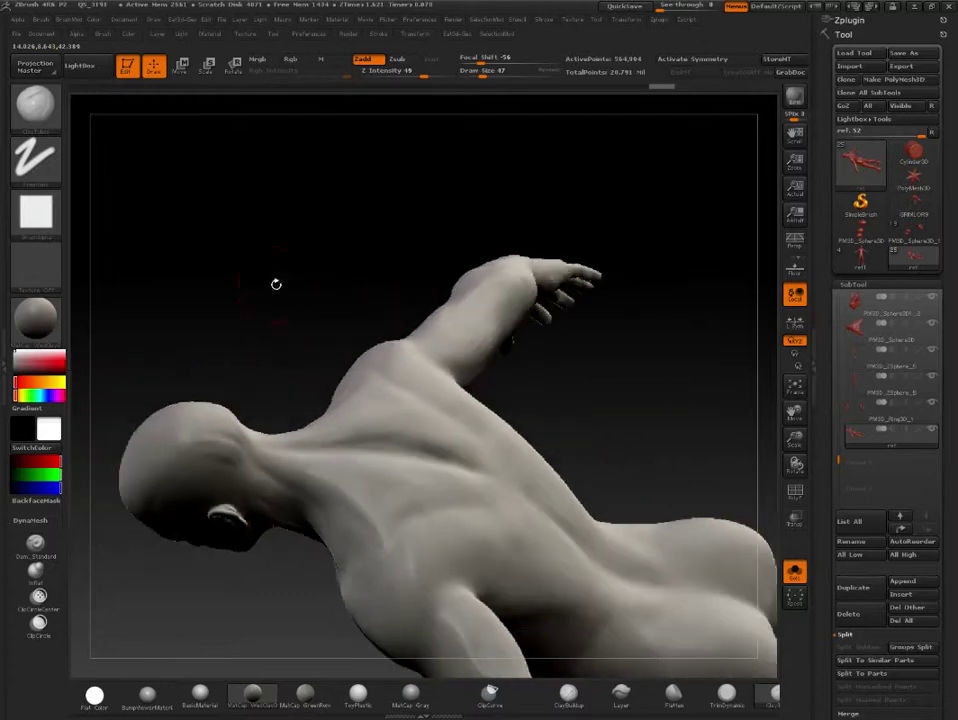
drag(229, 457, 295, 517)
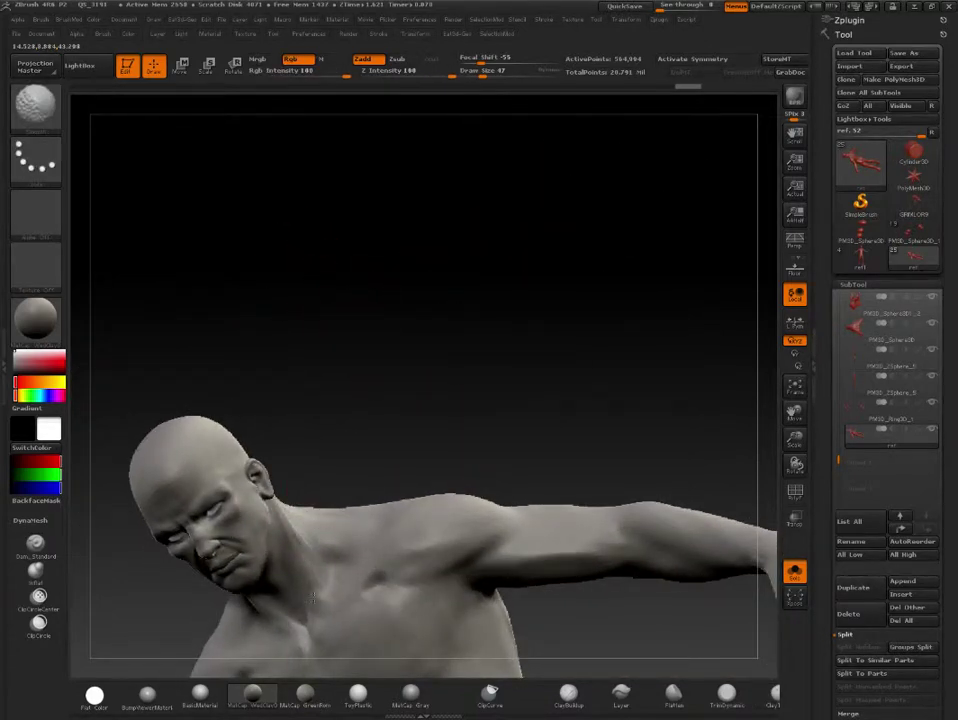
mouse_move(312, 596)
mouse_down()
mouse_move(295, 553)
mouse_move(432, 341)
mouse_move(438, 359)
mouse_move(451, 312)
mouse_move(505, 295)
mouse_move(509, 279)
mouse_move(550, 299)
mouse_move(512, 284)
mouse_move(443, 346)
mouse_move(475, 428)
mouse_move(517, 434)
mouse_move(537, 359)
mouse_move(396, 438)
mouse_move(444, 462)
mouse_up()
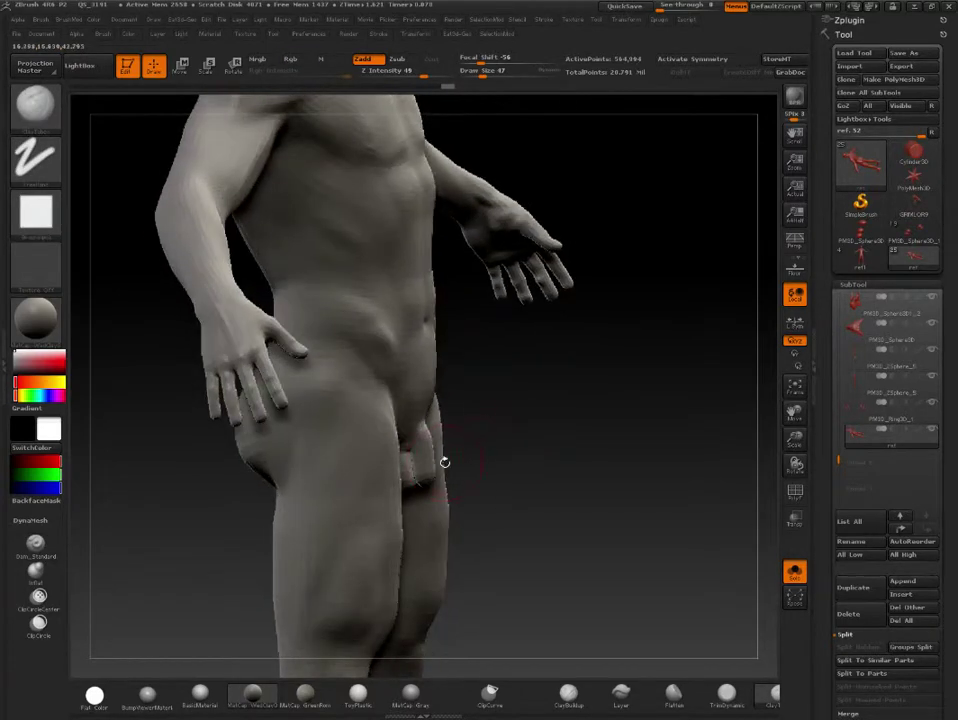
- With Polyframe on, isolate the small groin polygroup, unhide, and mask the rest of the body
click(795, 490)
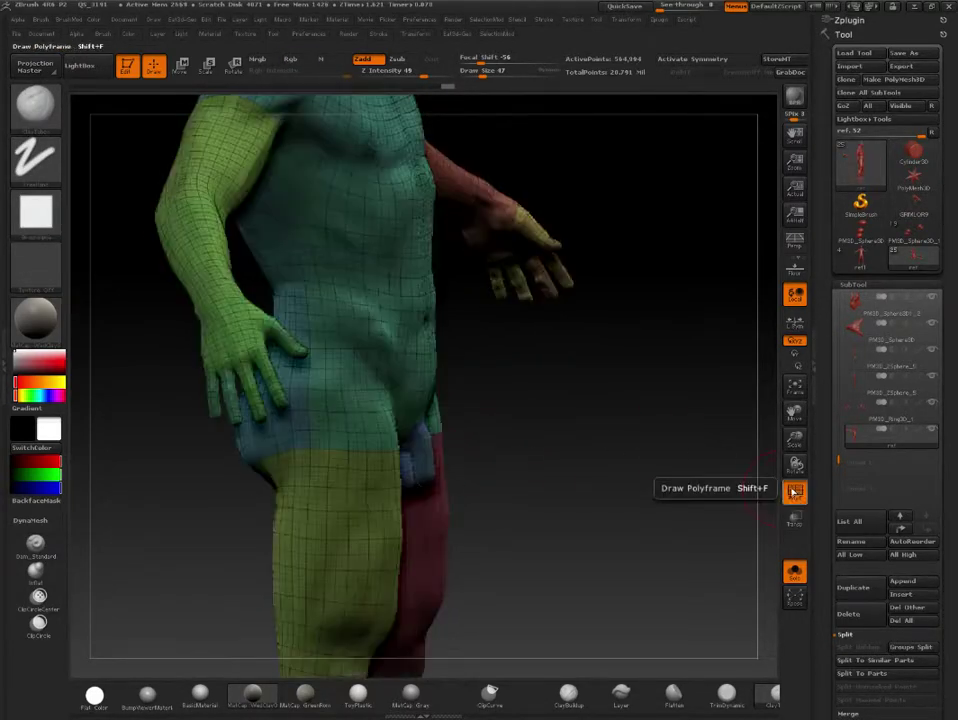
mouse_move(600, 400)
alt+mouse_down()
mouse_move(595, 435)
mouse_move(498, 385)
mouse_move(359, 496)
alt+mouse_up()
ctrl+shift+click(429, 418)
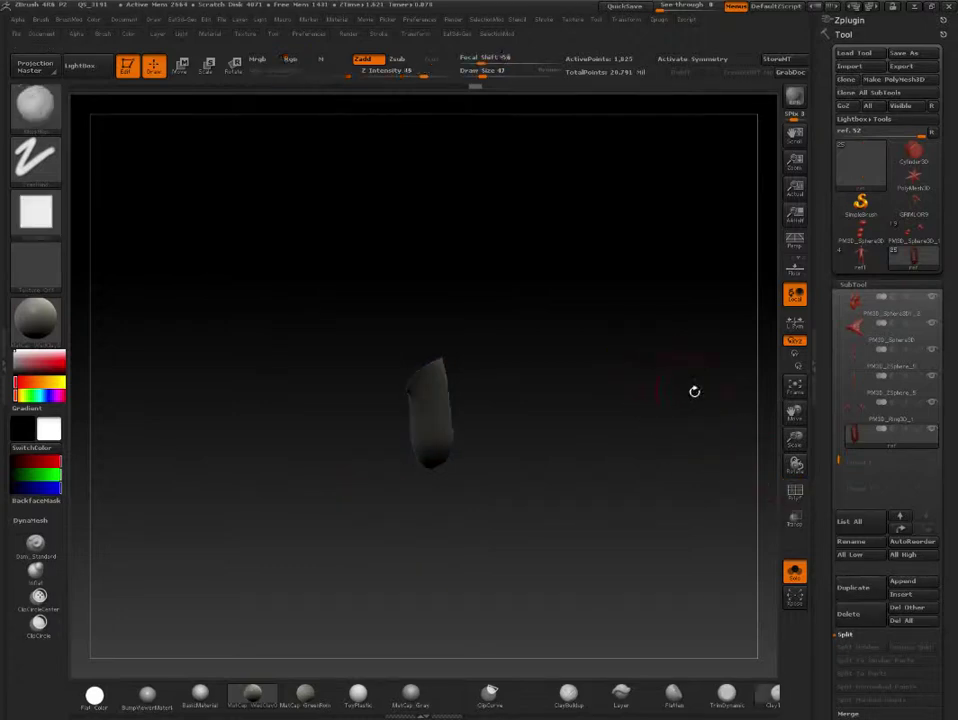
ctrl+shift+click(642, 391)
ctrl+click(632, 384)
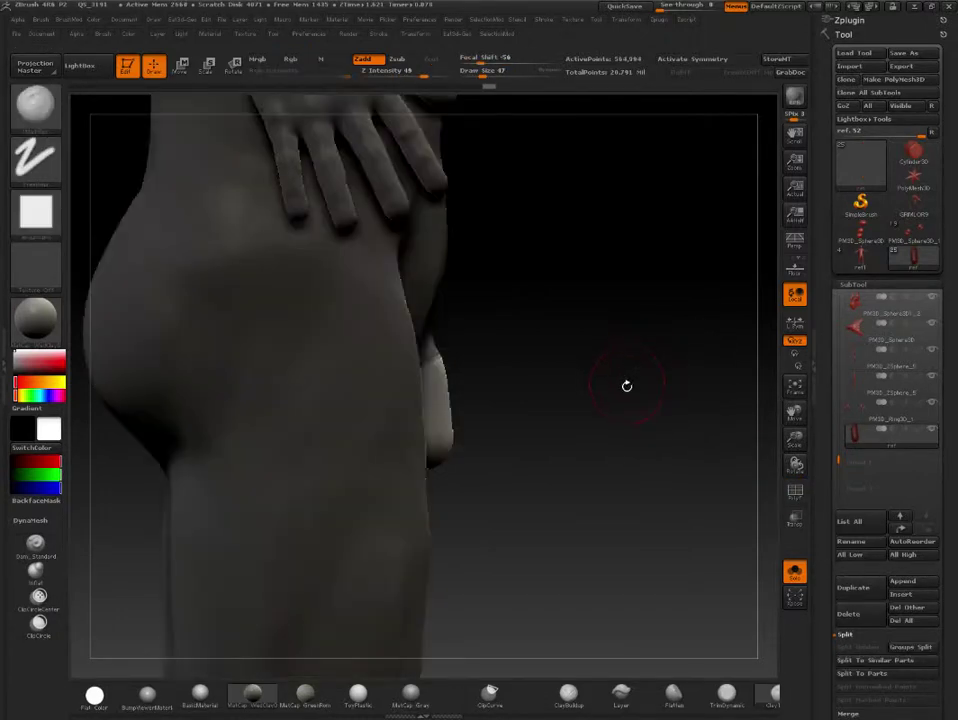
- Rotate and move the groin piece using a transpose action line
drag(626, 387, 618, 298)
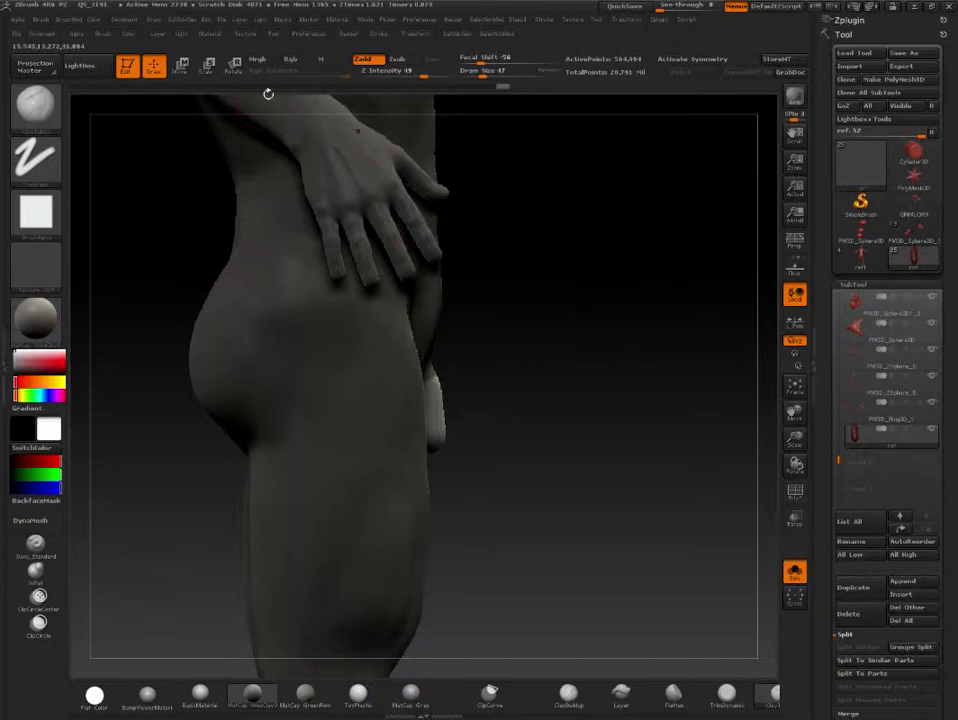
key(r)
mouse_move(431, 371)
mouse_down()
mouse_move(444, 465)
mouse_move(527, 368)
mouse_up()
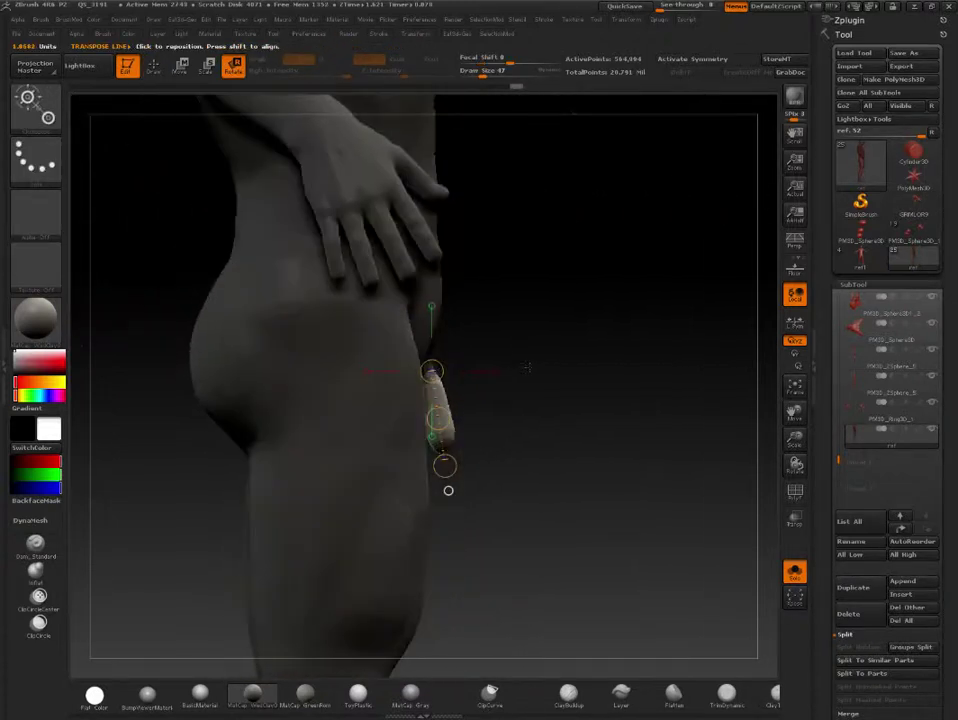
click(181, 66)
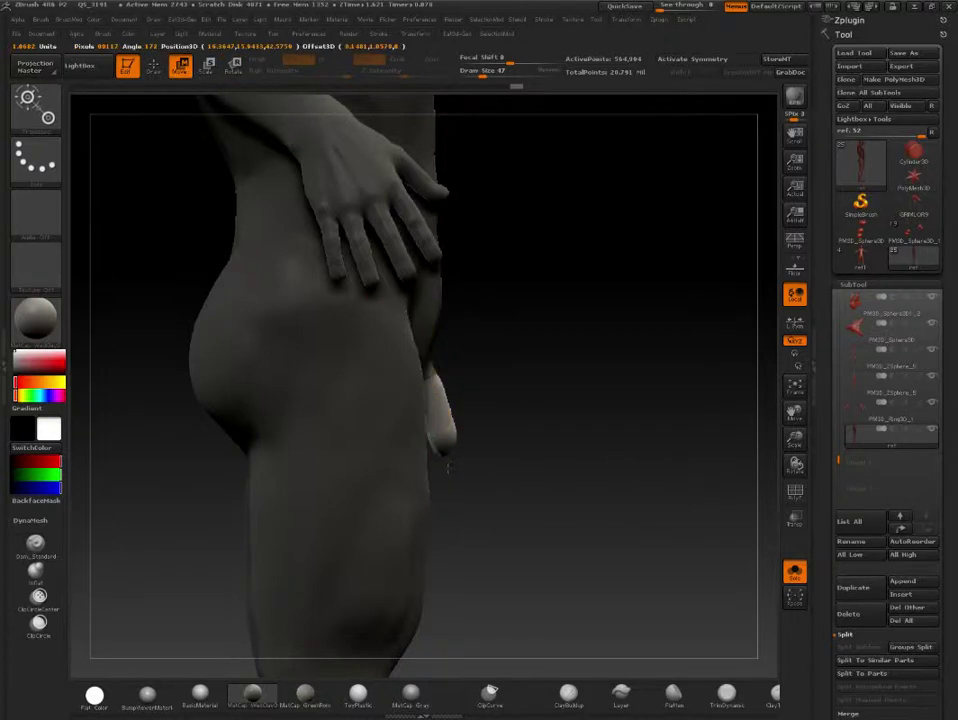
mouse_move(448, 488)
mouse_down()
mouse_move(626, 395)
mouse_move(585, 382)
mouse_up()
key(f)
key(b)
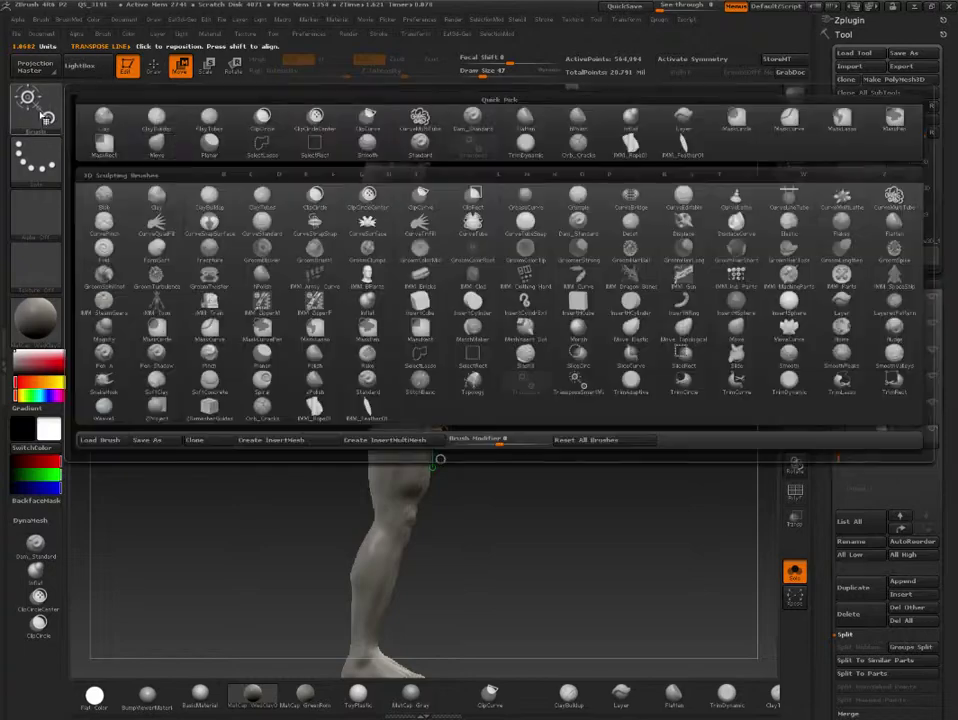
key(s)
key(t)
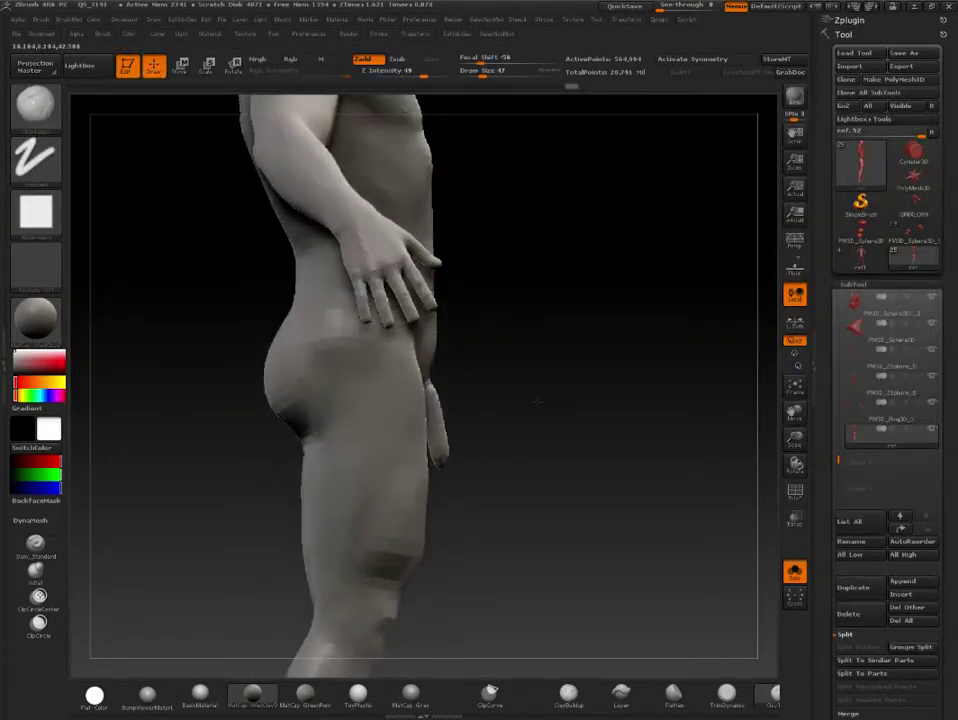
drag(434, 168, 600, 300)
key(shift)
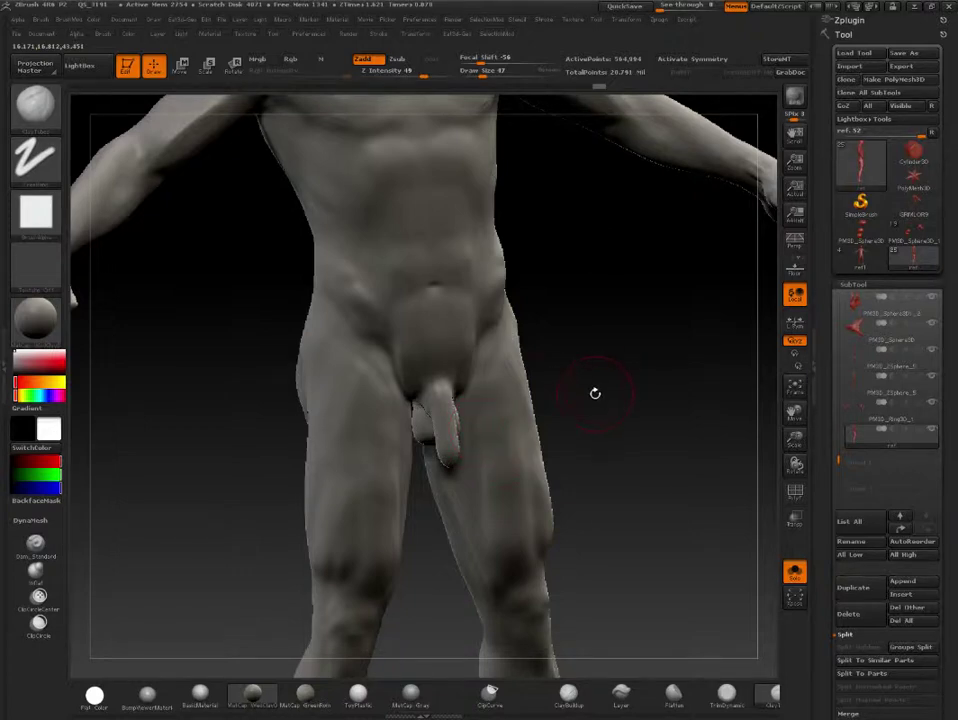
key(s)
drag(595, 393, 527, 360)
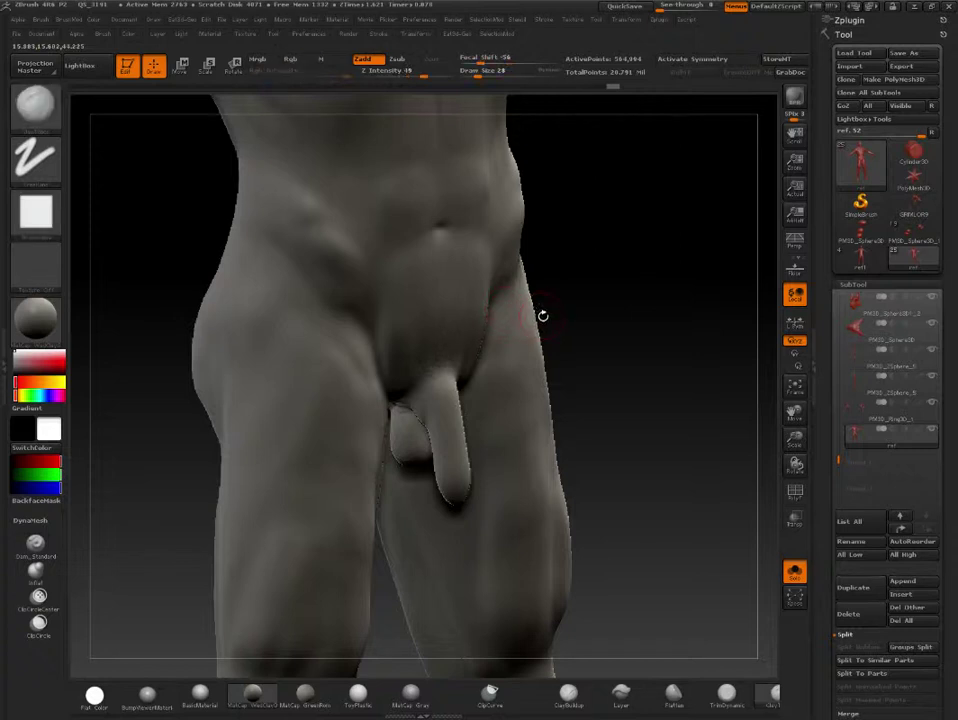
- Enable Lazy Mouse in the Stroke settings
click(543, 19)
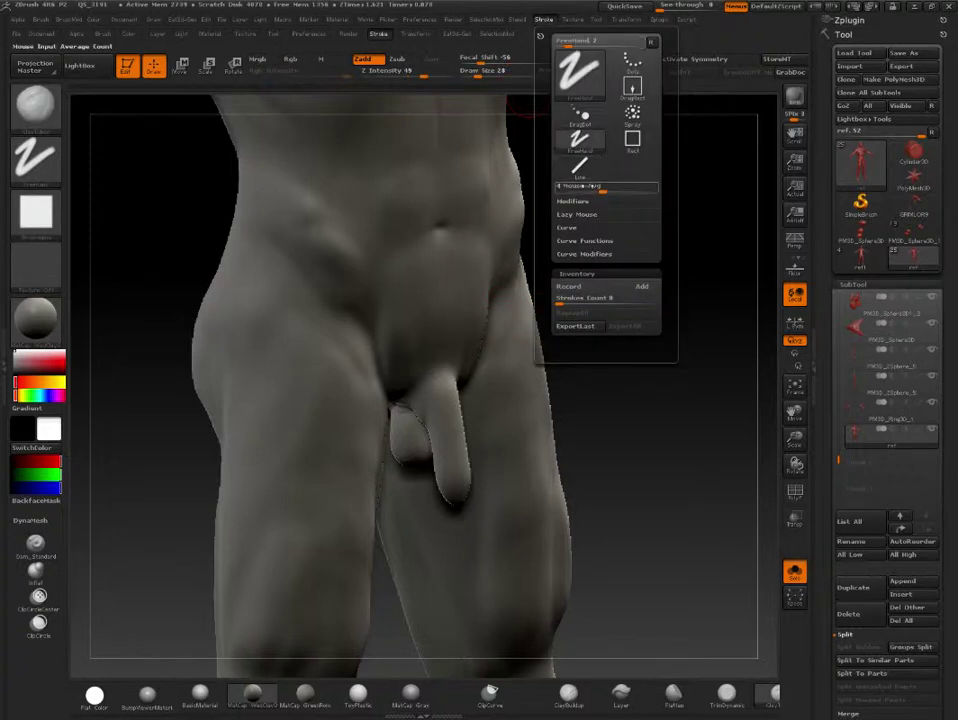
click(590, 214)
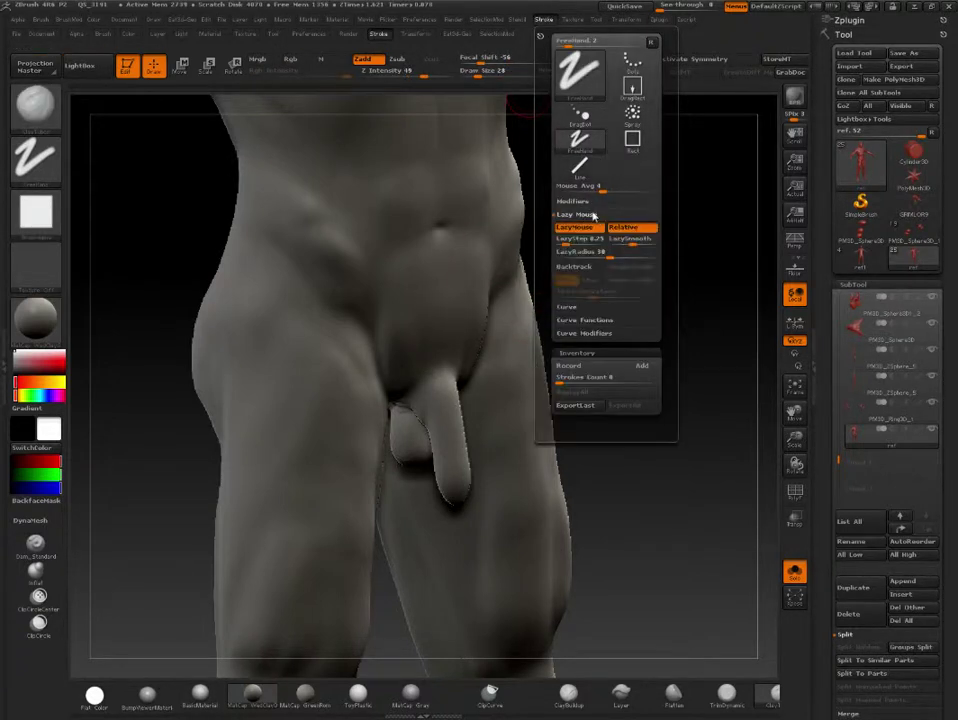
drag(716, 181, 512, 268)
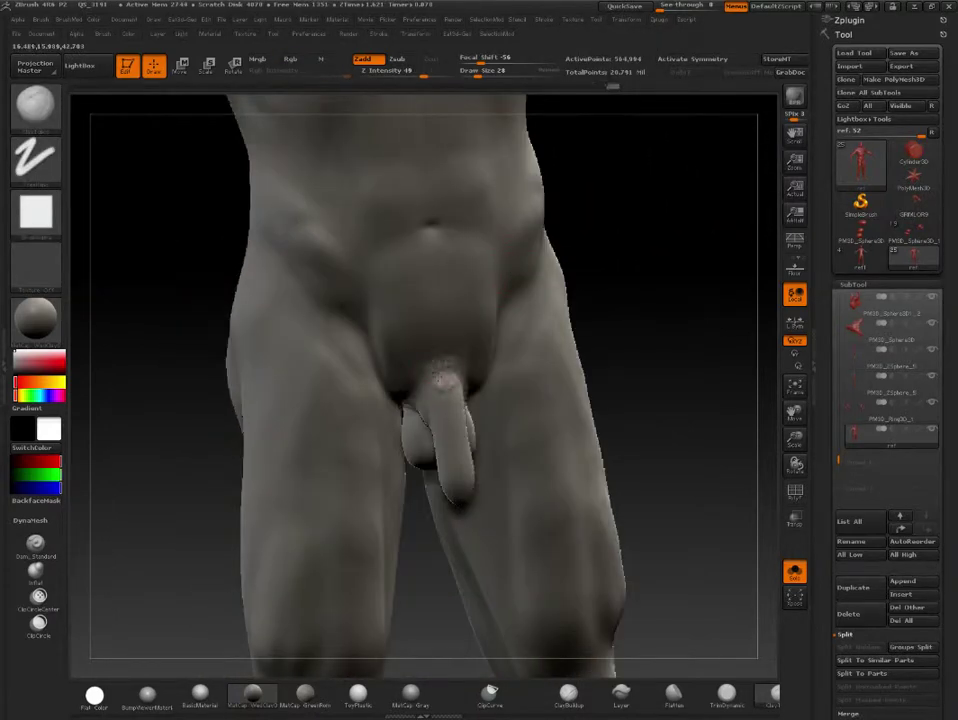
- Work the pelvis with the Standard (BST), Smooth and Mask brushes, then undo the bumpy strokes
key(b)
key(s)
key(t)
key(shift)
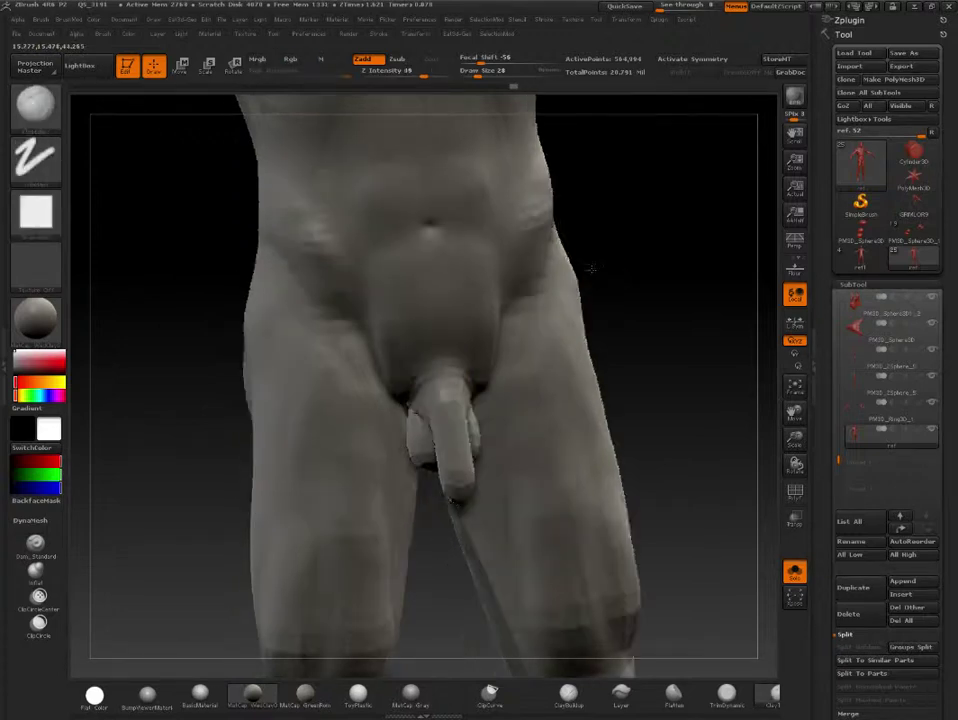
shift+drag(160, 400, 200, 400)
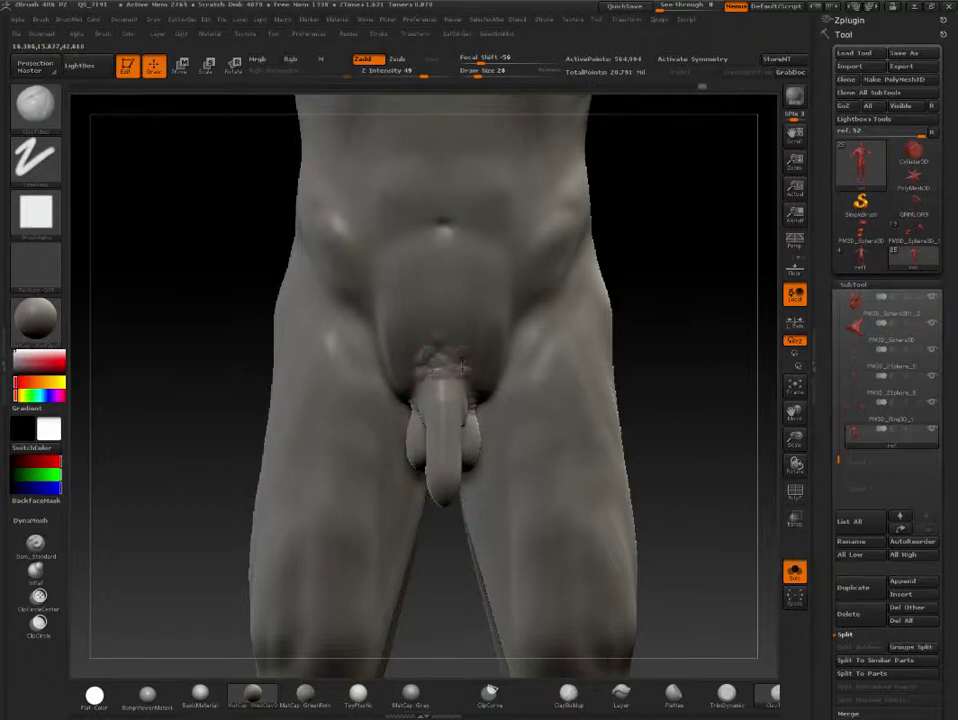
drag(583, 322, 631, 310)
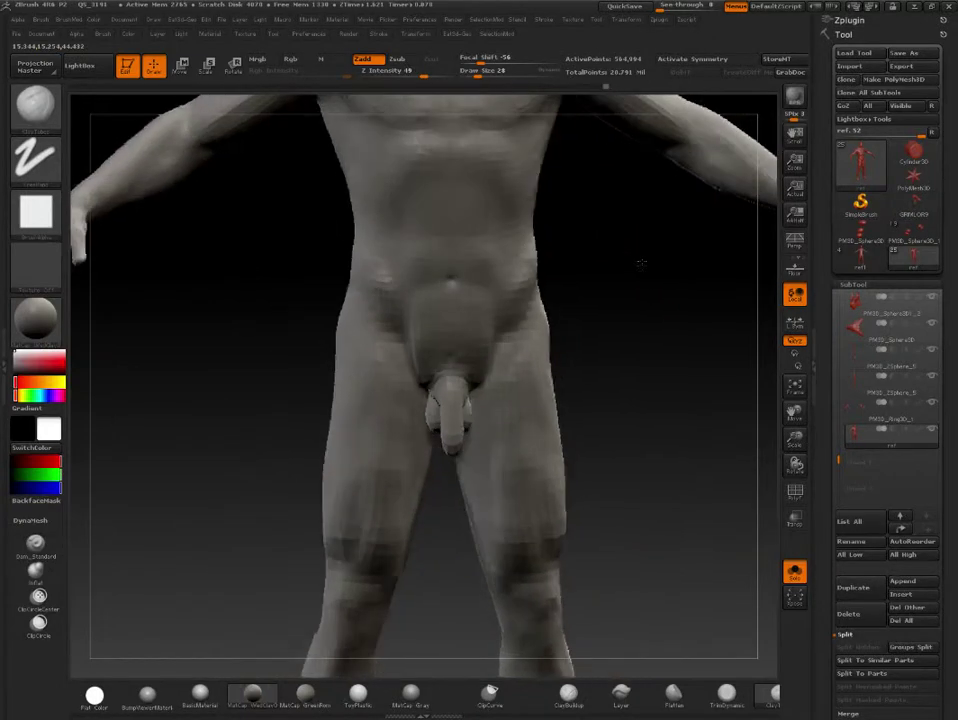
key(ctrl)
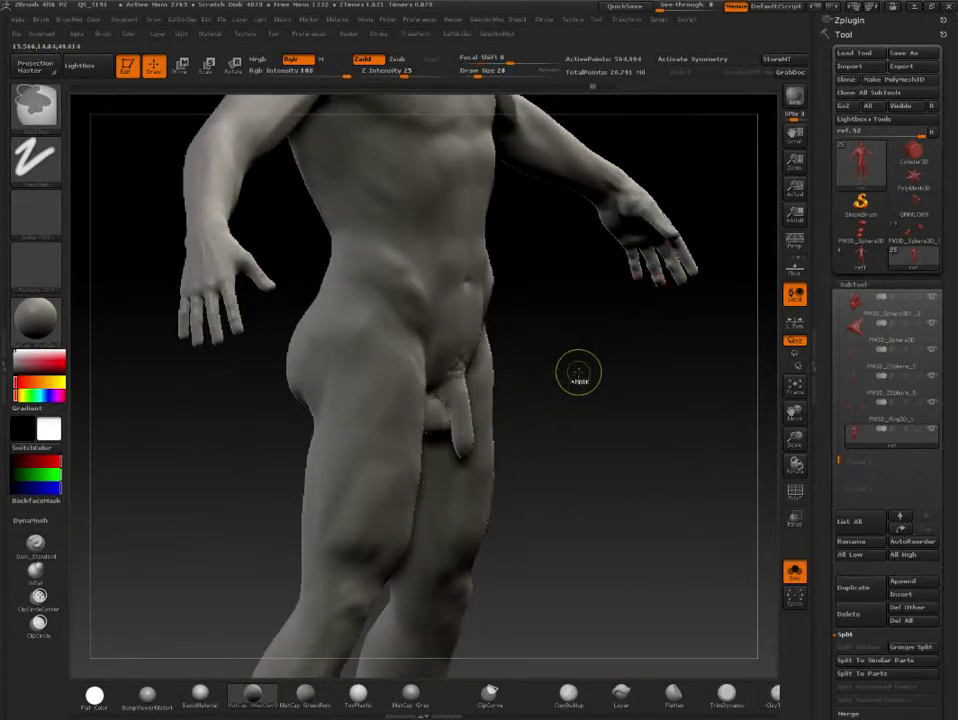
shift+drag(577, 372, 436, 322)
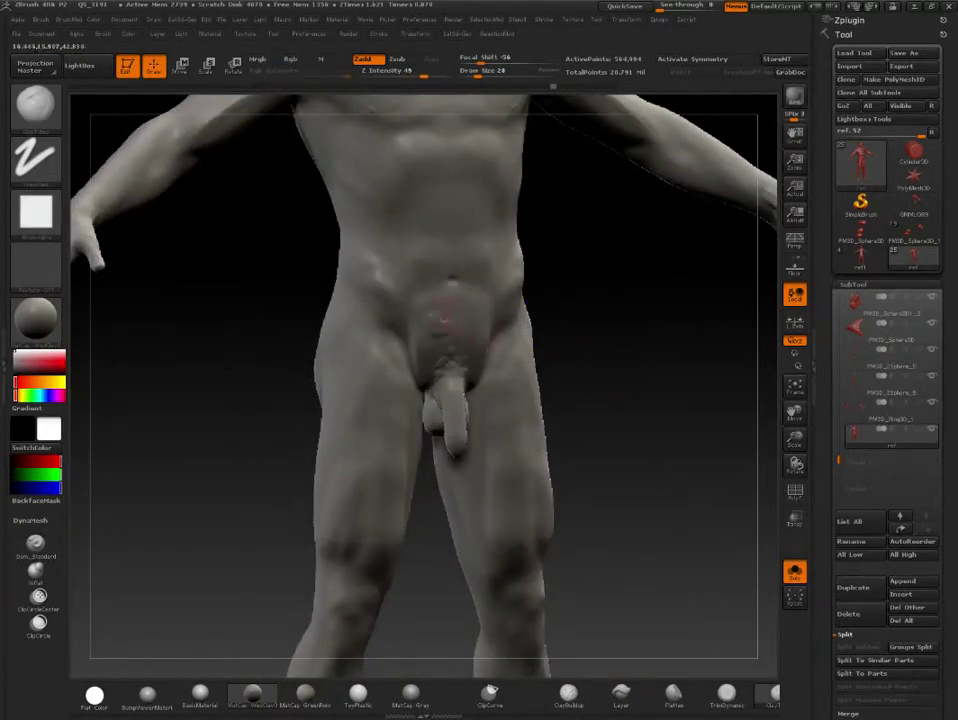
key(ctrl+z)
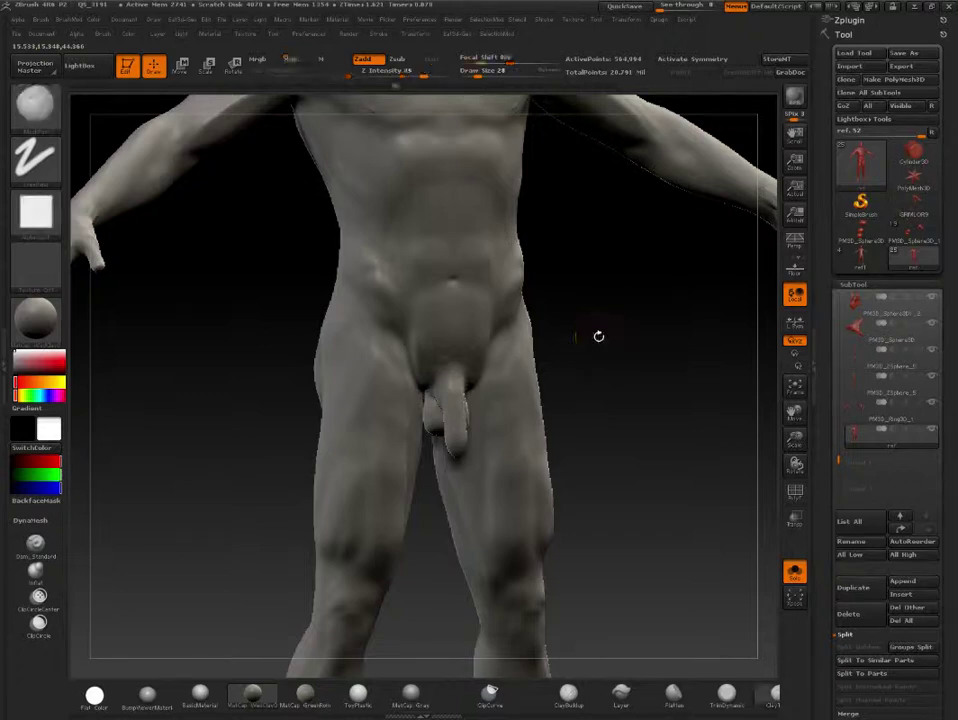
- Dismiss the Undo History warning and lower the draw size to 14
mouse_move(598, 338)
mouse_down()
mouse_move(630, 345)
mouse_move(468, 392)
mouse_up()
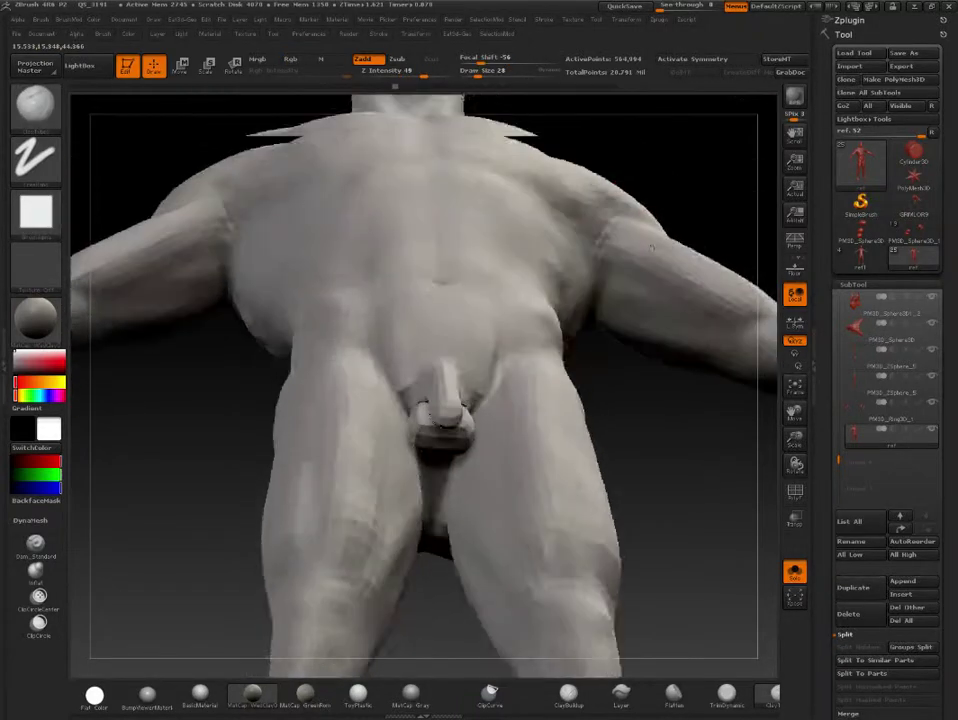
key(Return)
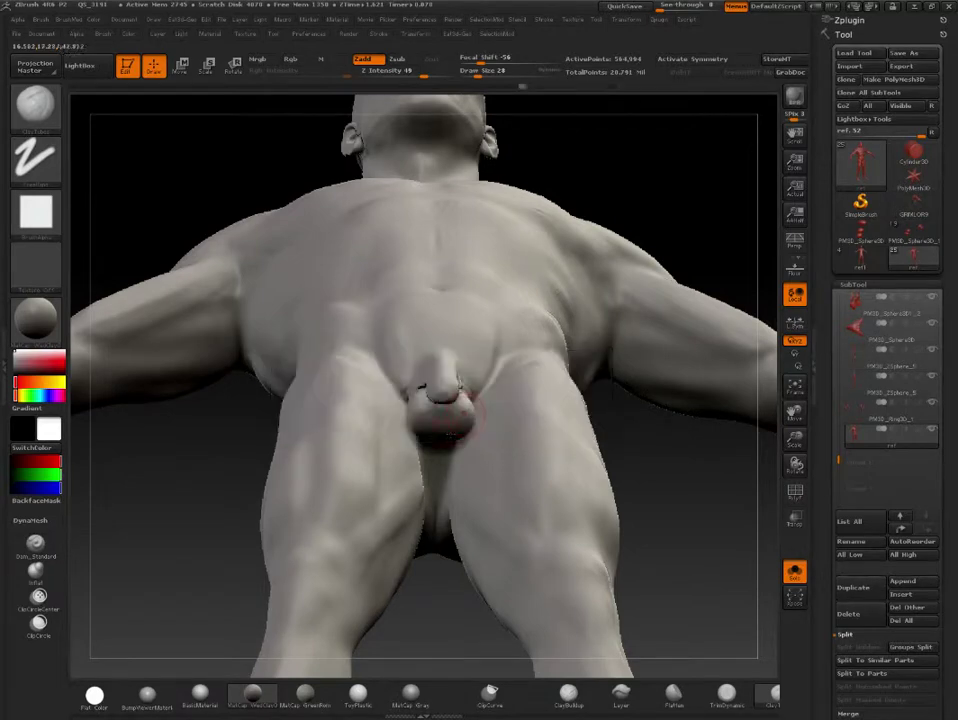
key(s)
click(440, 421)
- Orbit around the groin and hip, switching brushes via BPA then back to BST
drag(441, 391, 428, 379)
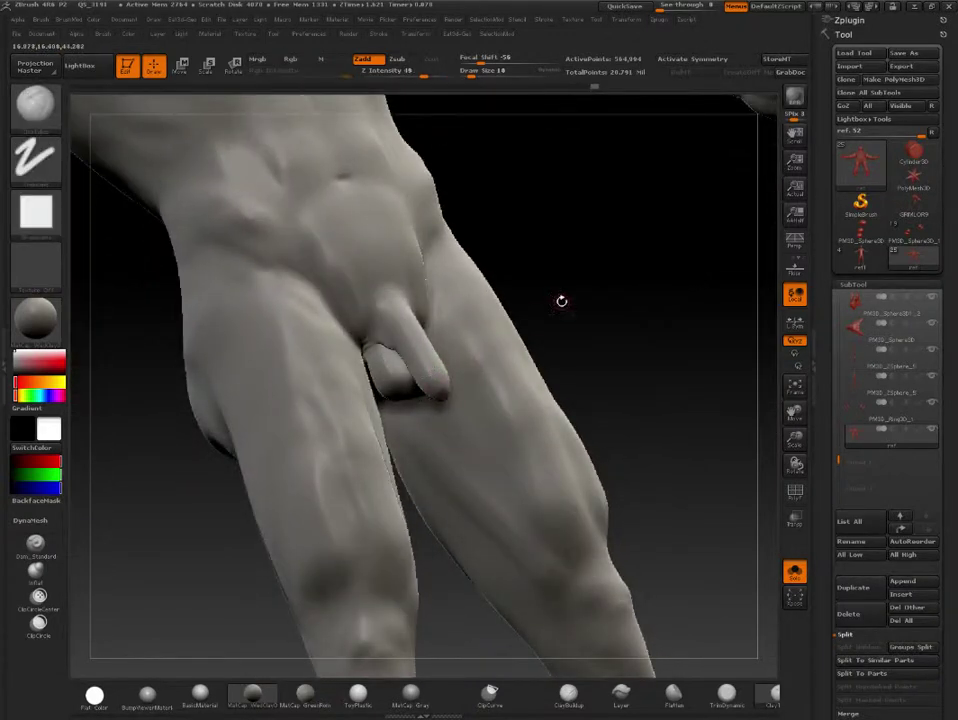
drag(560, 301, 505, 320)
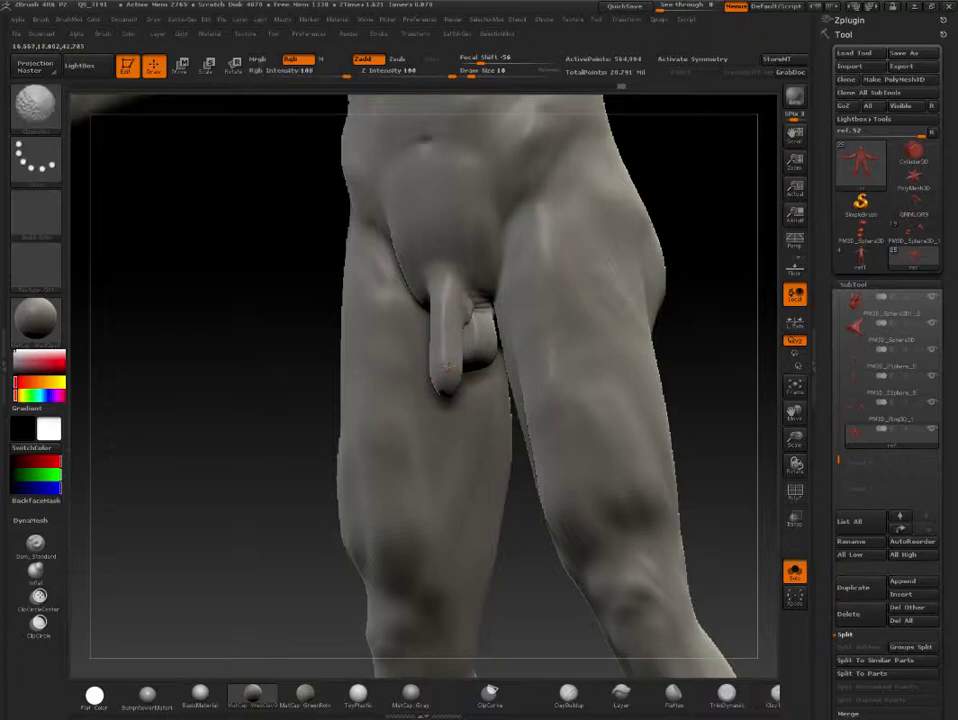
mouse_move(513, 494)
mouse_down()
mouse_move(521, 511)
mouse_move(481, 460)
mouse_up()
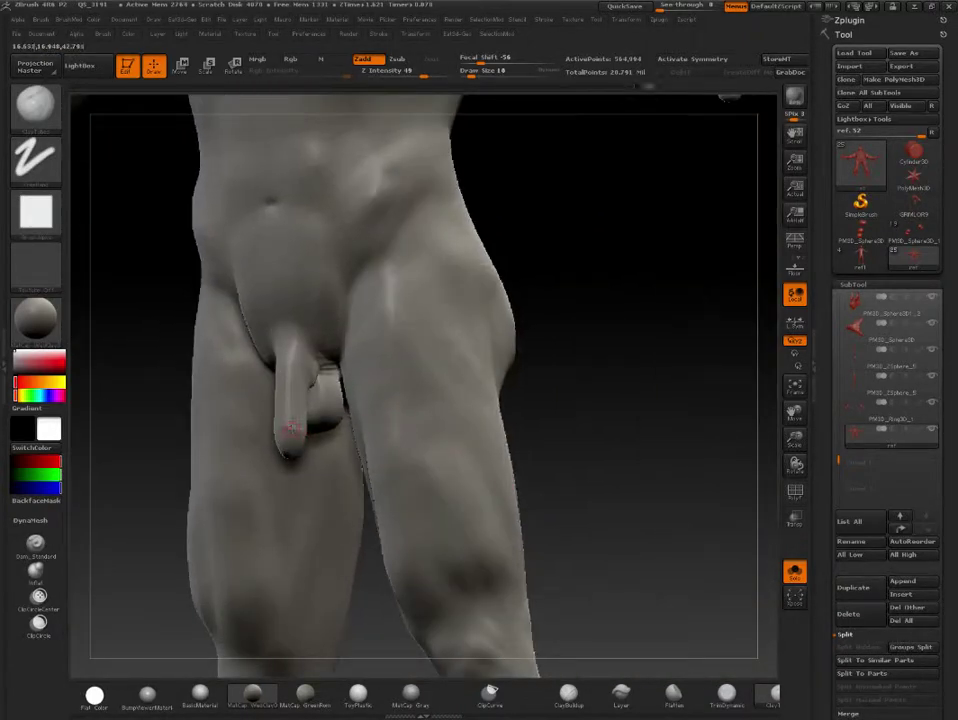
key(b)
key(p)
key(a)
key(b)
key(s)
key(t)
- Switch to a dots stroke, then orbit to the front and zoom out to the full body
drag(635, 321, 450, 363)
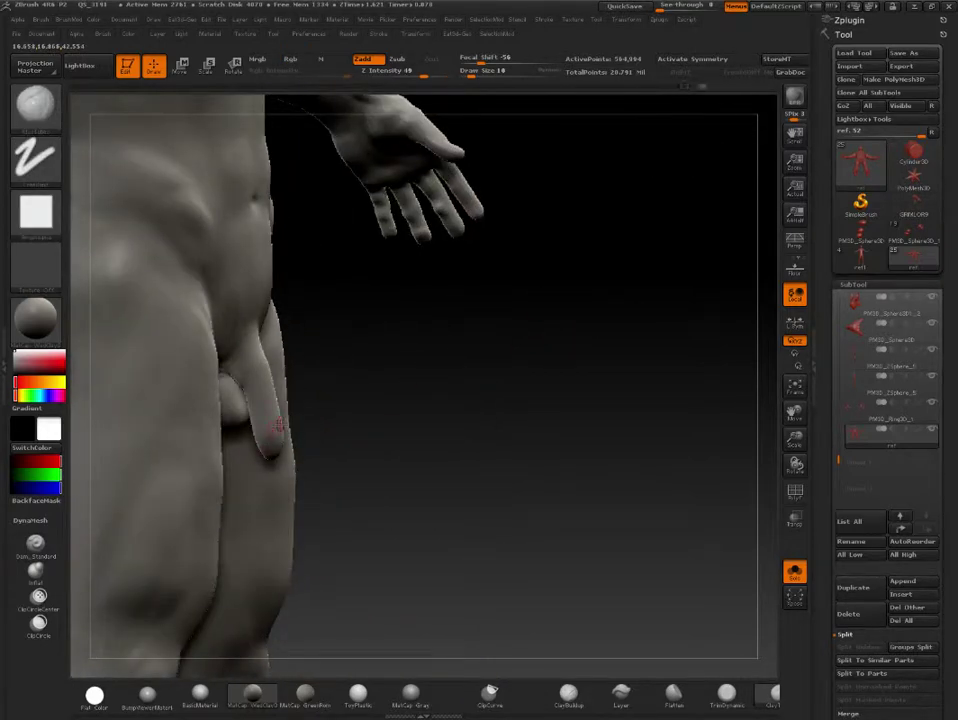
key(1)
drag(385, 442, 470, 440)
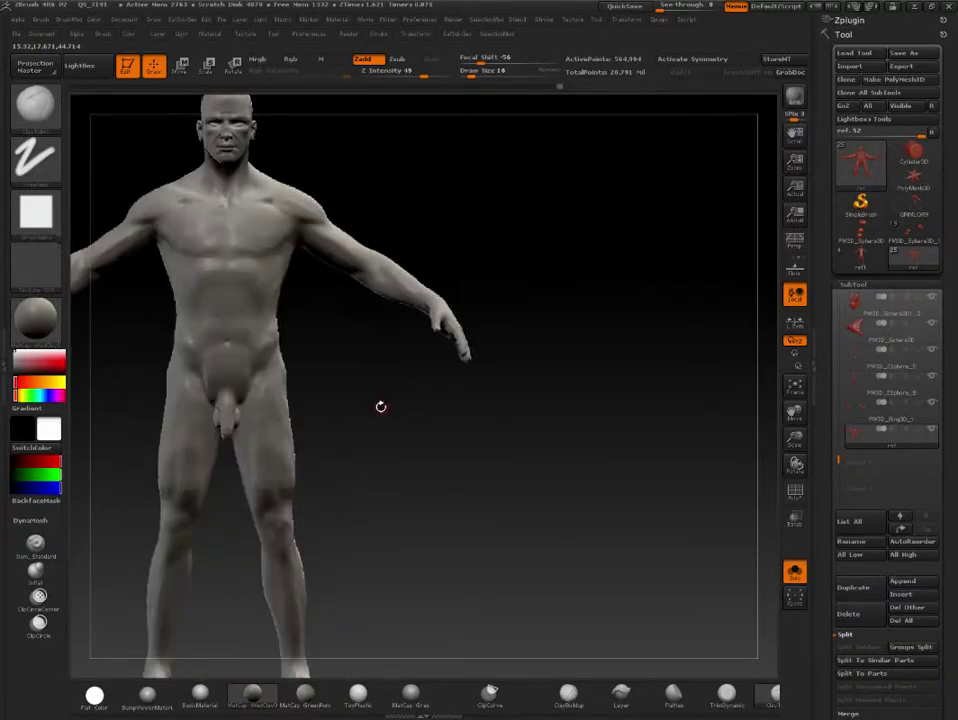
mouse_move(366, 359)
alt+mouse_down()
mouse_move(512, 438)
mouse_move(541, 385)
mouse_move(514, 430)
mouse_move(562, 310)
mouse_move(547, 383)
mouse_move(492, 507)
alt+mouse_up()
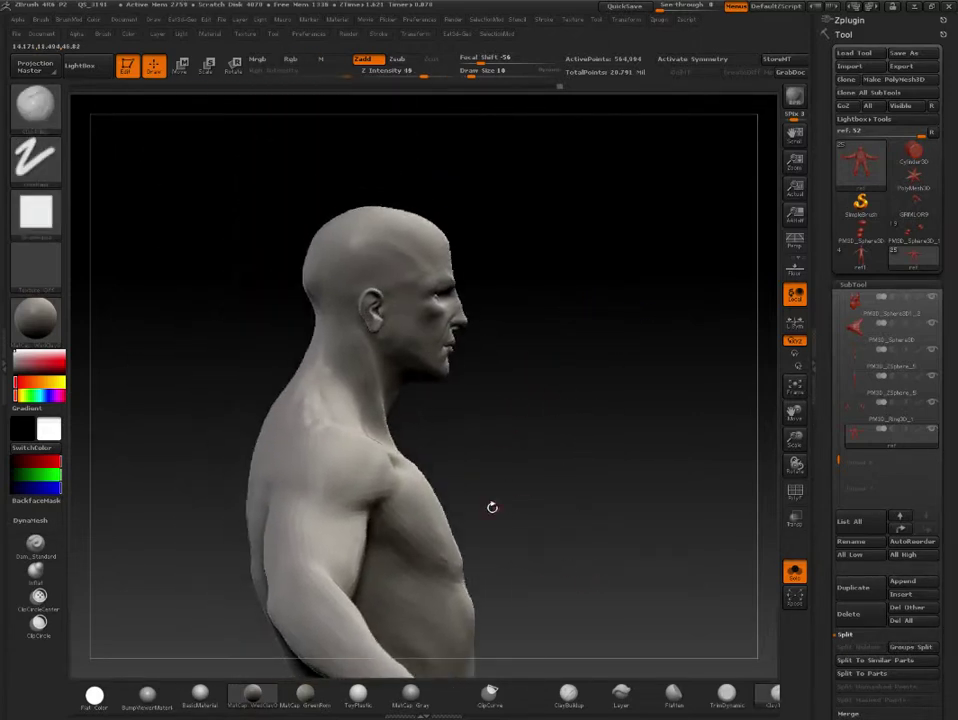
drag(448, 409, 410, 412)
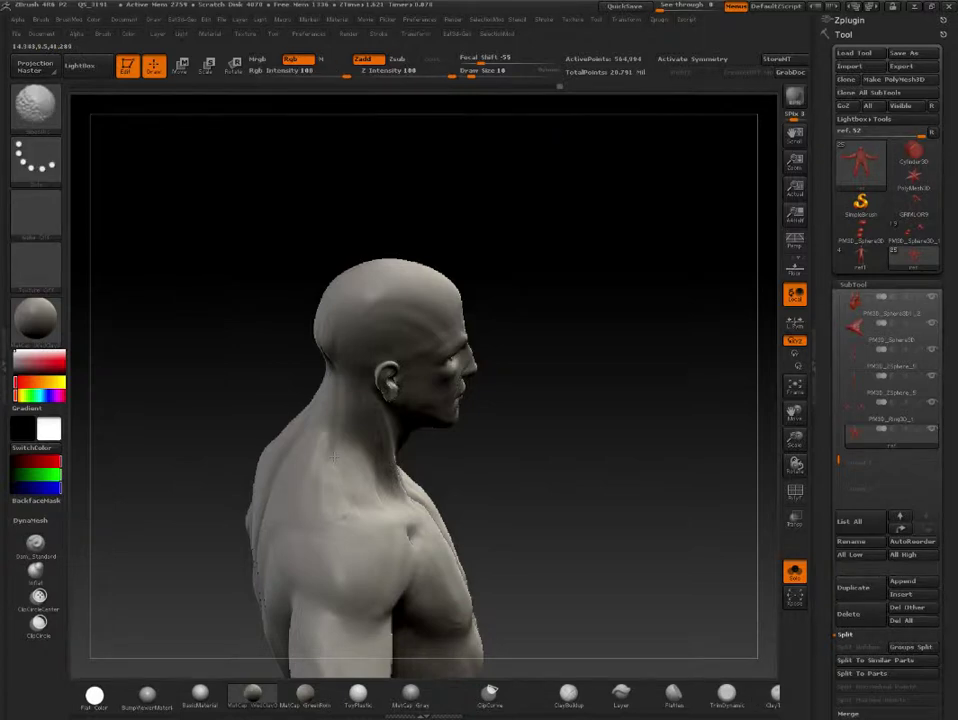
key(b)
key(c)
key(b)
key(space)
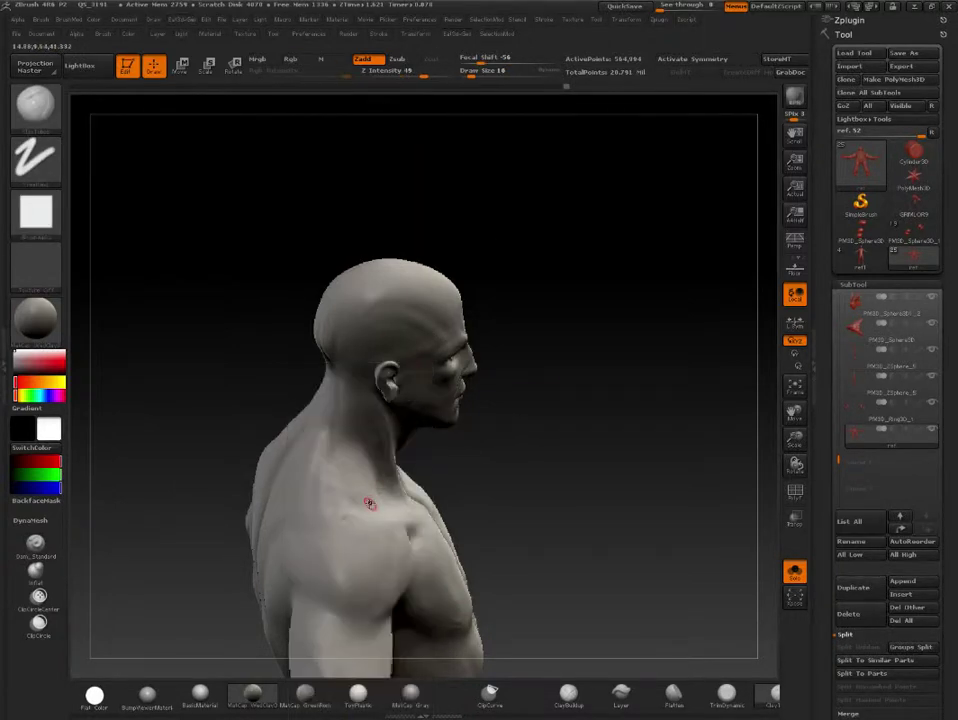
click(690, 58)
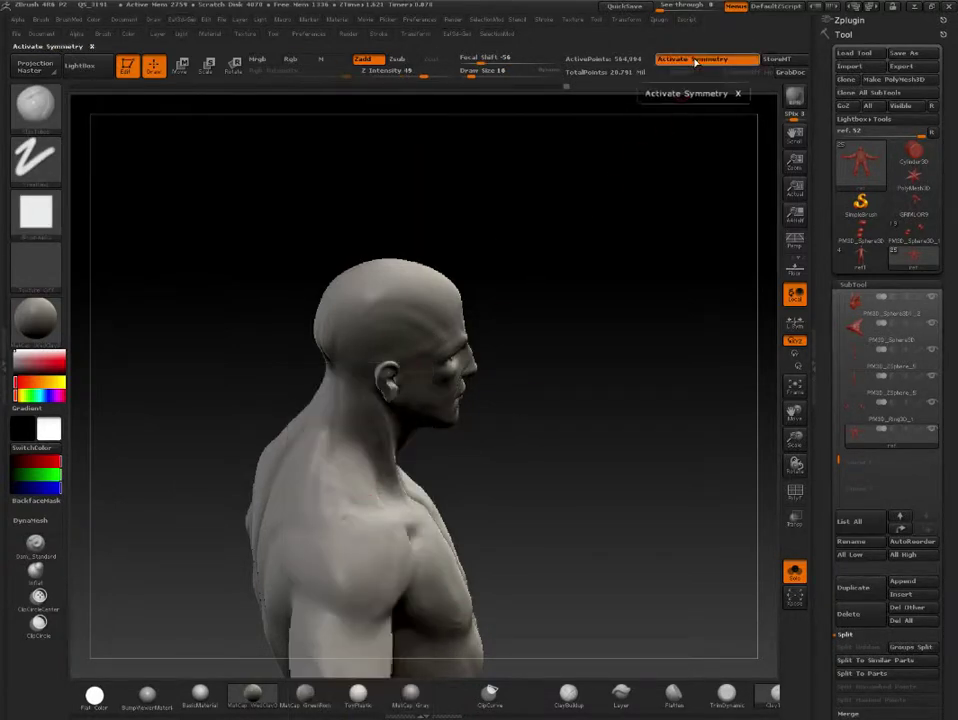
key(s)
key(b)
key(s)
key(t)
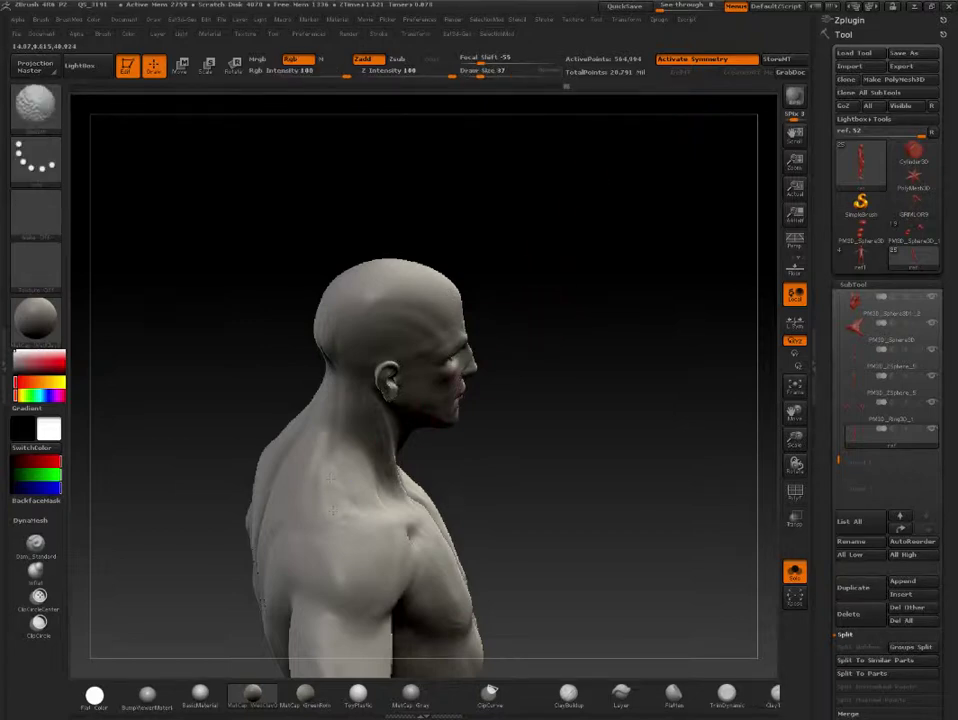
mouse_move(381, 438)
mouse_down()
mouse_move(584, 312)
mouse_move(596, 283)
mouse_move(648, 270)
mouse_move(630, 229)
mouse_up()
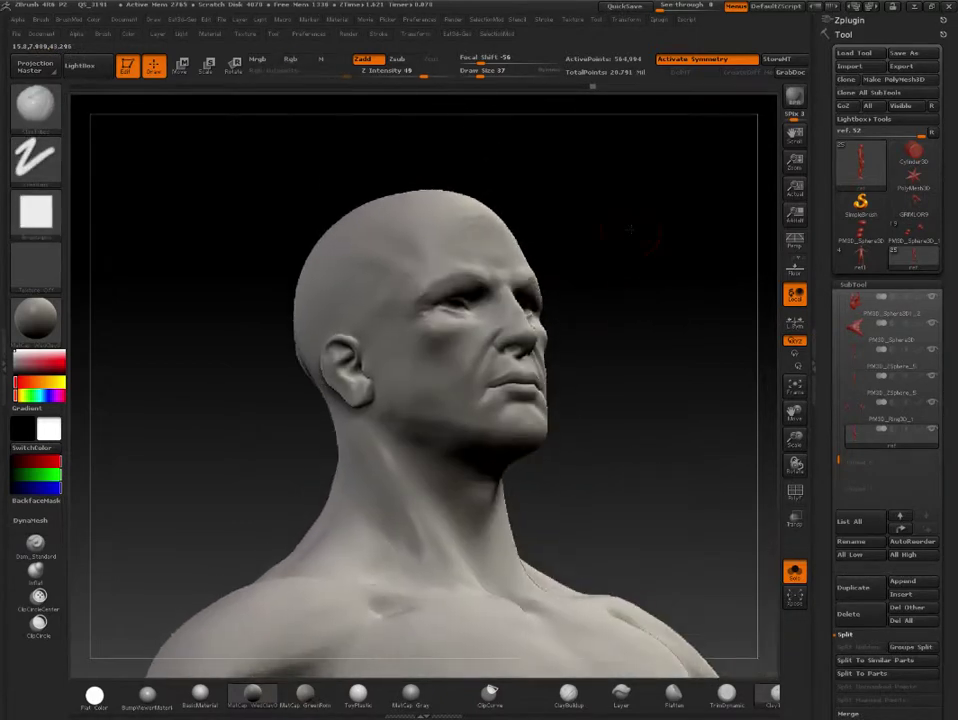
drag(619, 288, 425, 425)
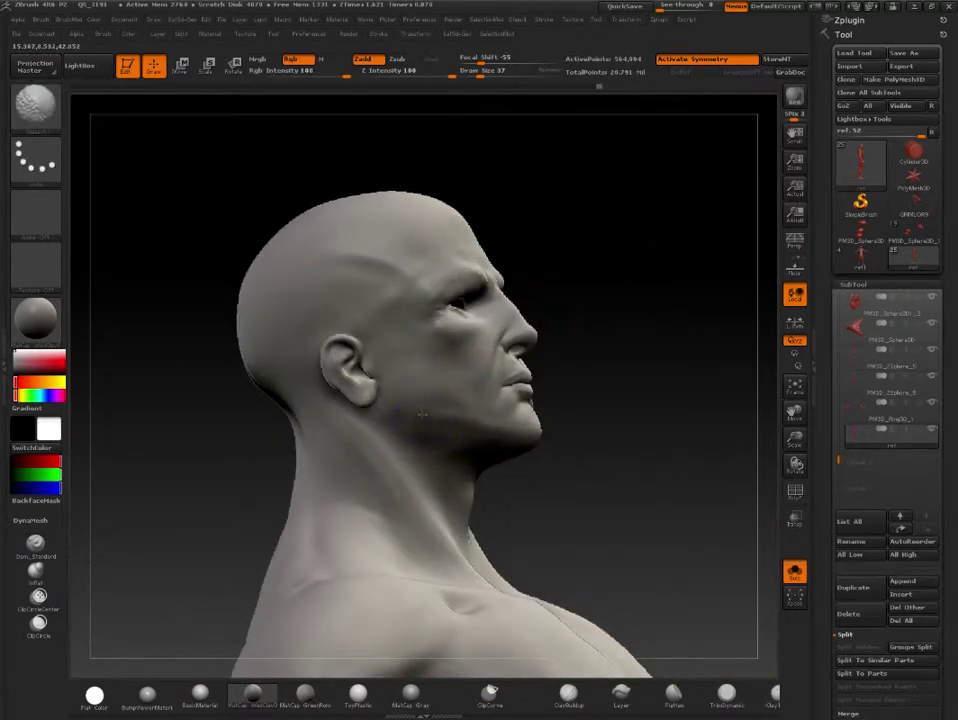
shift+drag(550, 385, 545, 360)
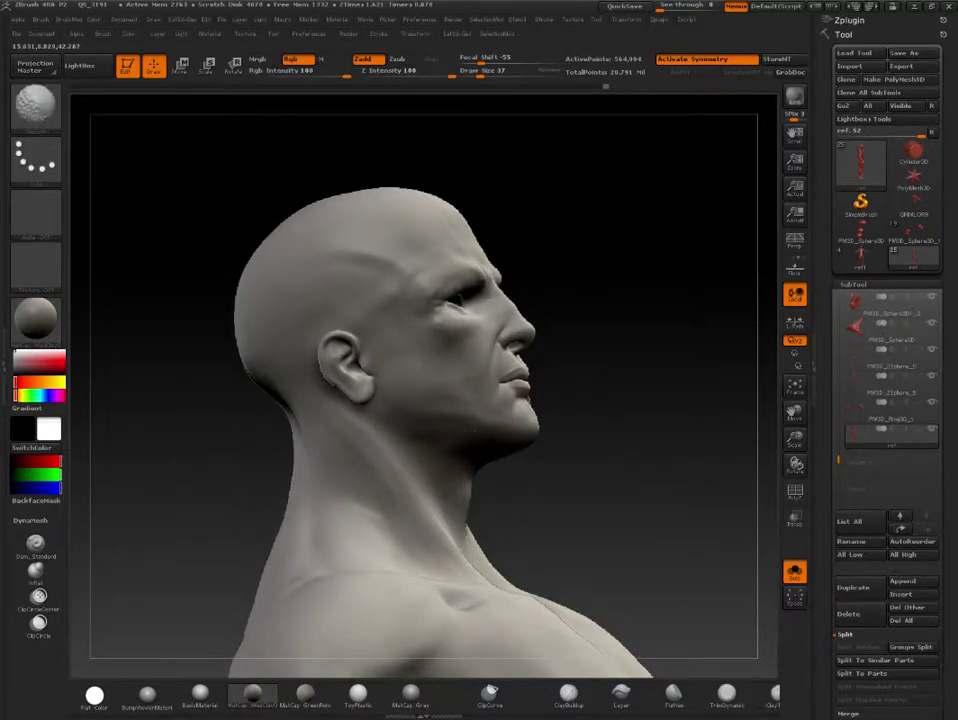
shift+drag(510, 449, 618, 349)
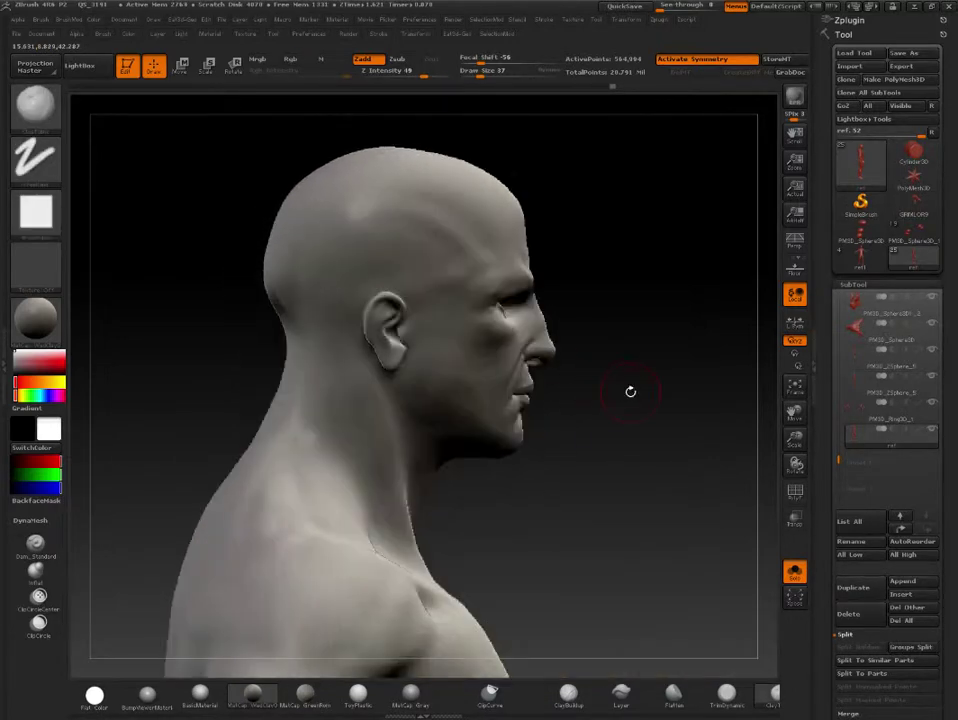
alt+drag(178, 484, 320, 405)
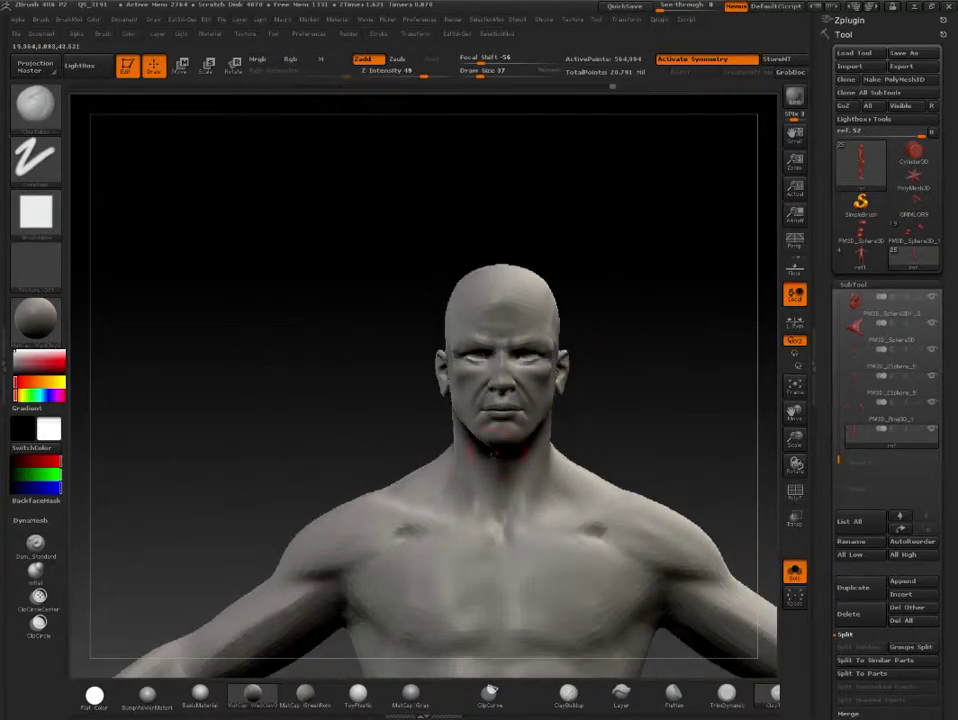
mouse_move(560, 420)
alt+mouse_down()
mouse_move(620, 349)
mouse_move(620, 250)
alt+mouse_up()
key(space)
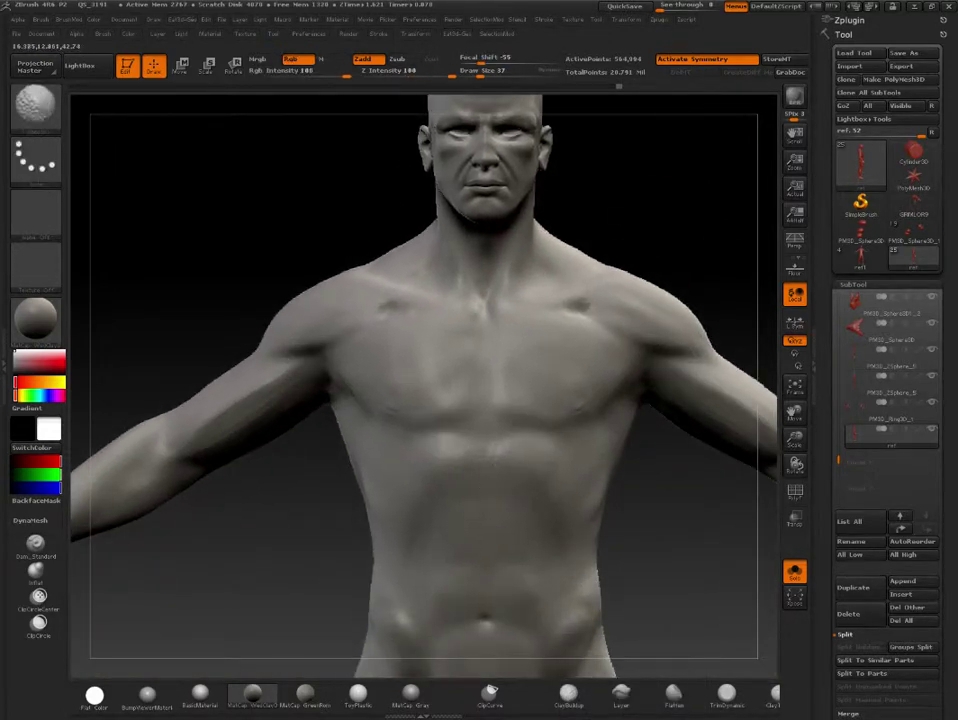
drag(718, 293, 665, 280)
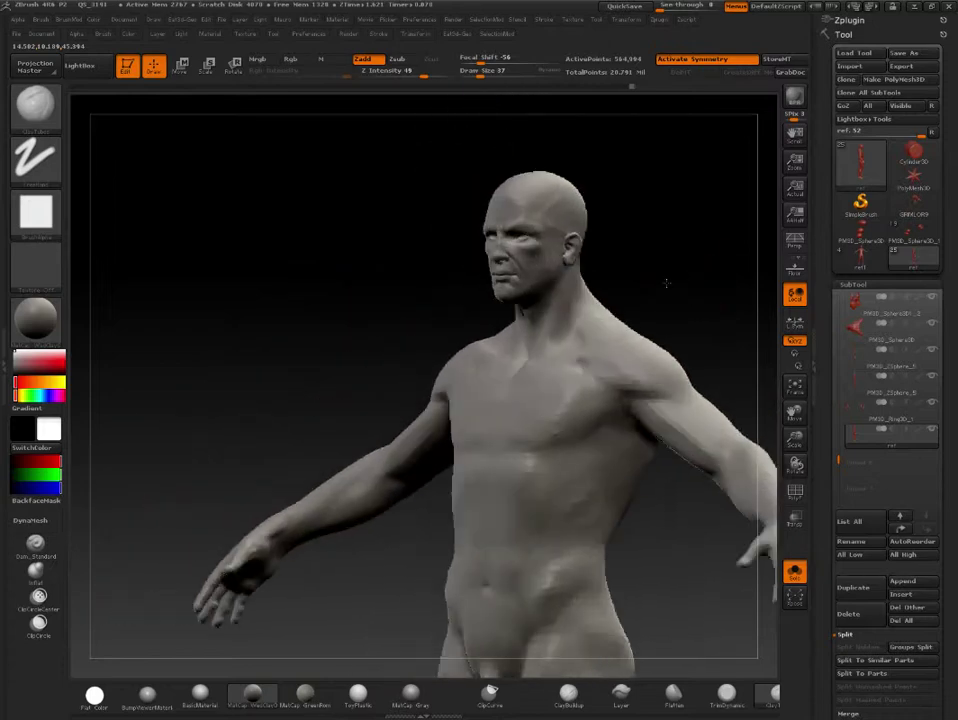
mouse_move(652, 373)
mouse_down()
mouse_move(678, 397)
mouse_move(687, 282)
mouse_up()
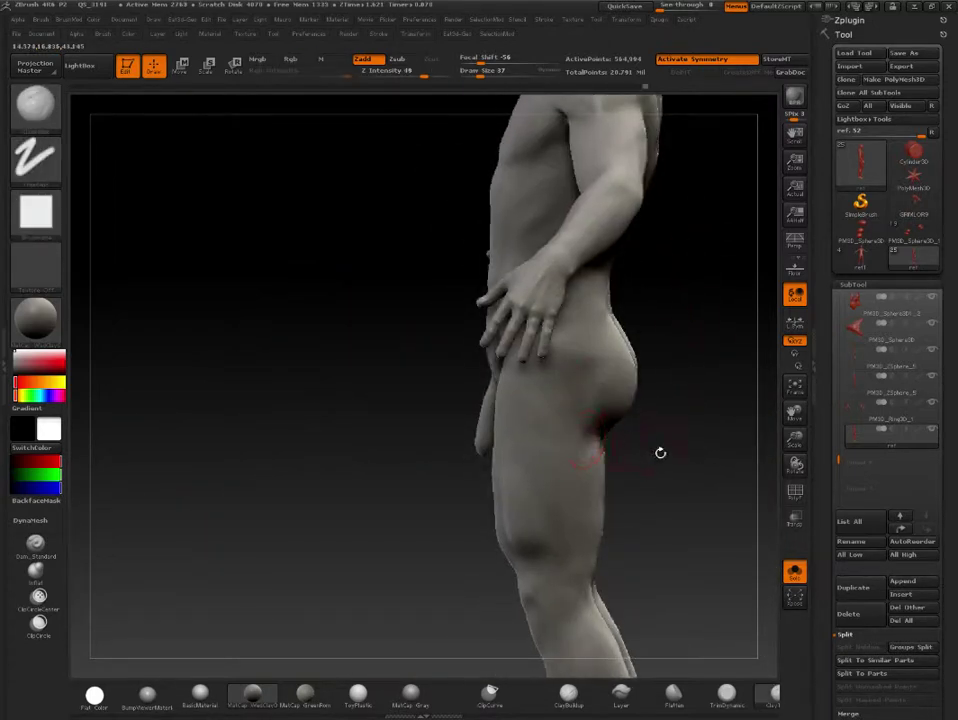
drag(661, 451, 560, 376)
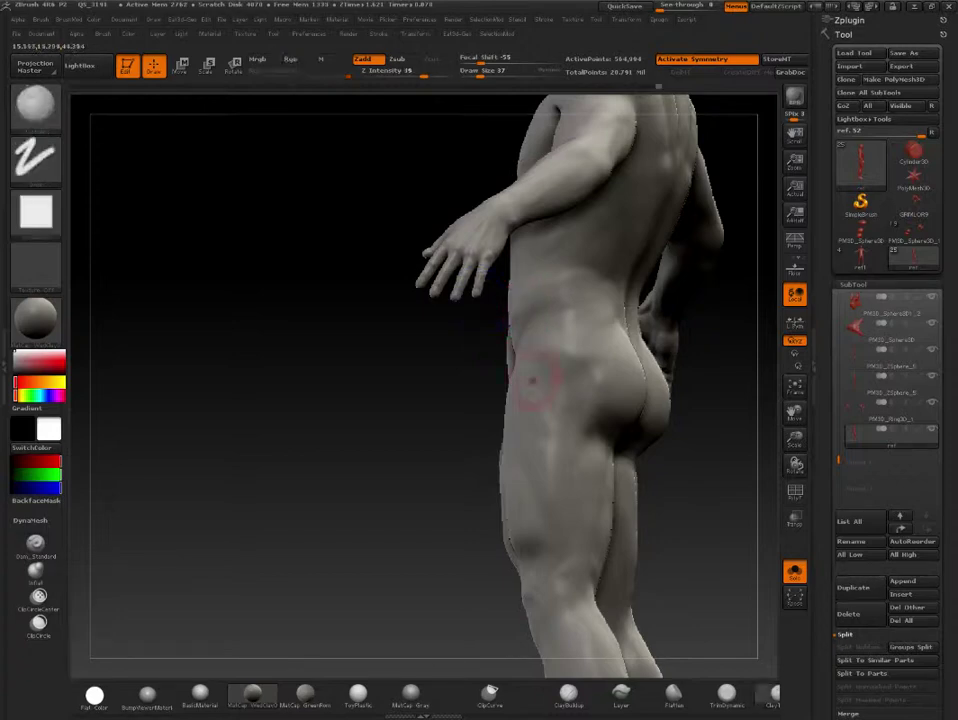
drag(641, 466, 570, 337)
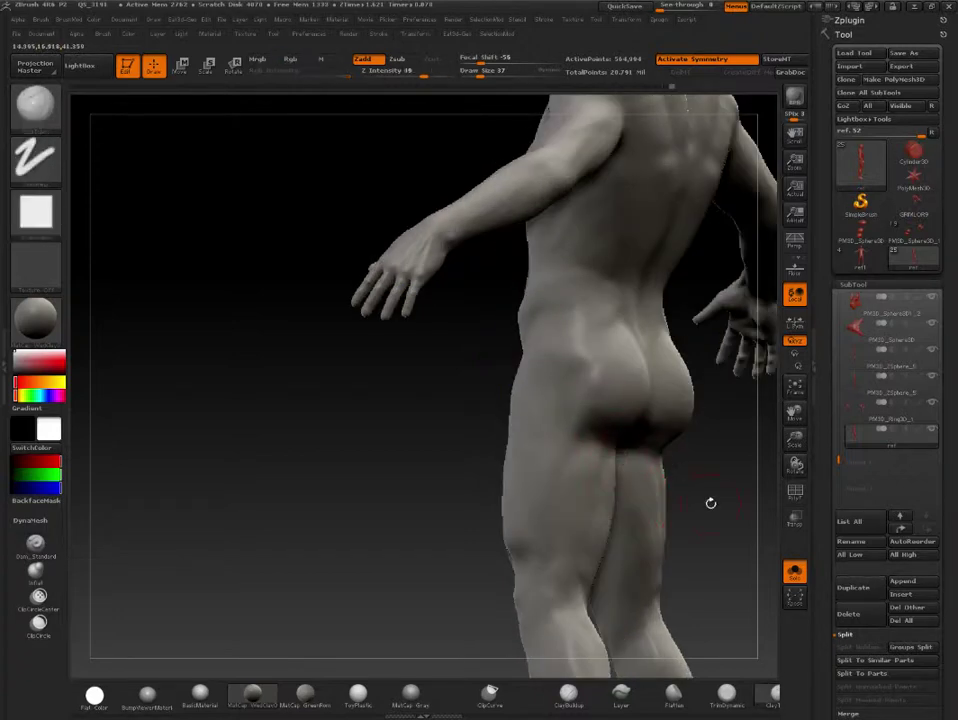
mouse_move(710, 503)
mouse_down()
mouse_move(646, 374)
mouse_move(528, 370)
mouse_up()
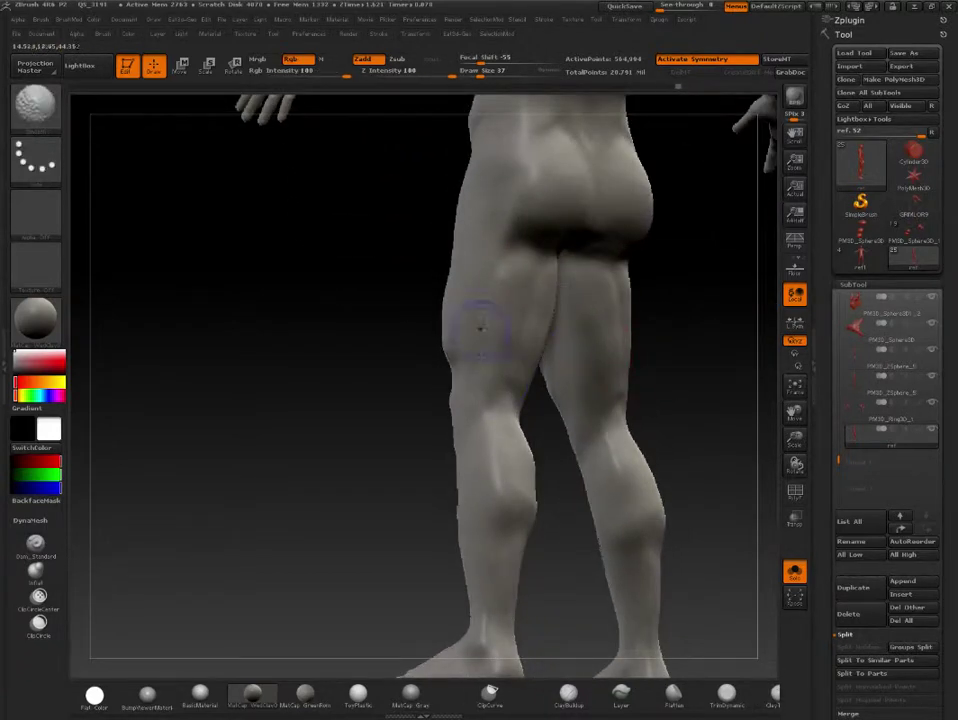
drag(480, 327, 516, 294)
drag(527, 347, 563, 312)
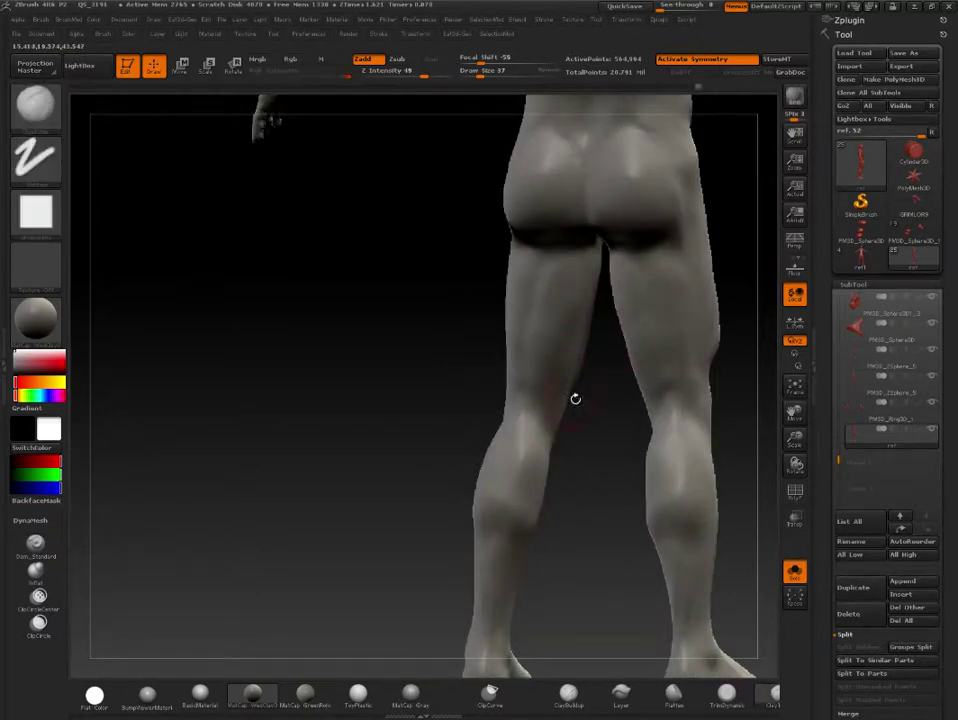
drag(573, 398, 725, 404)
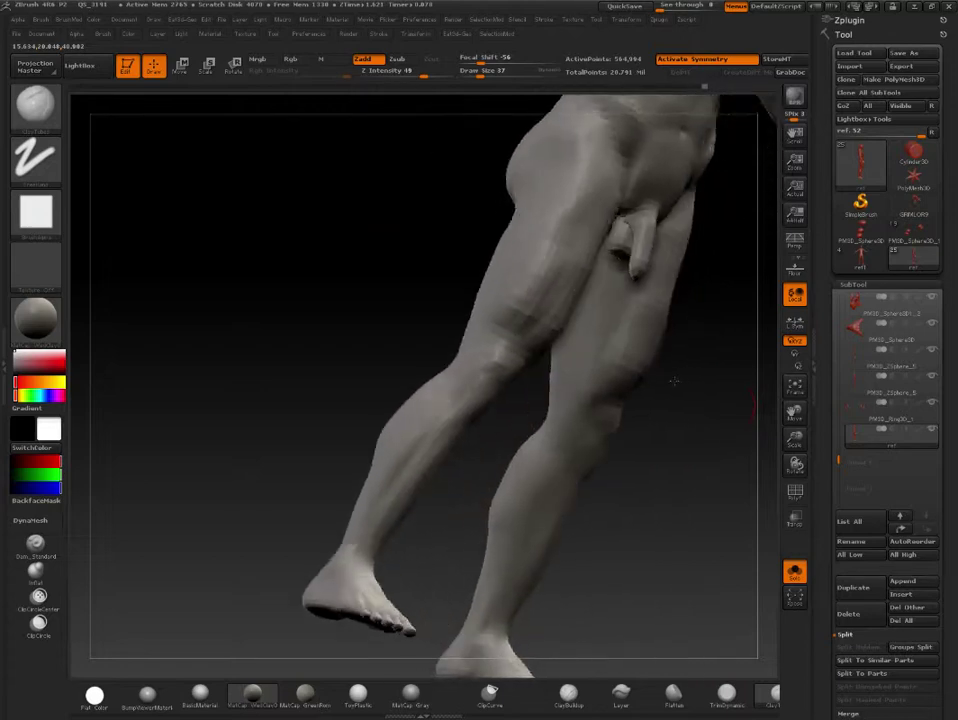
drag(574, 413, 648, 331)
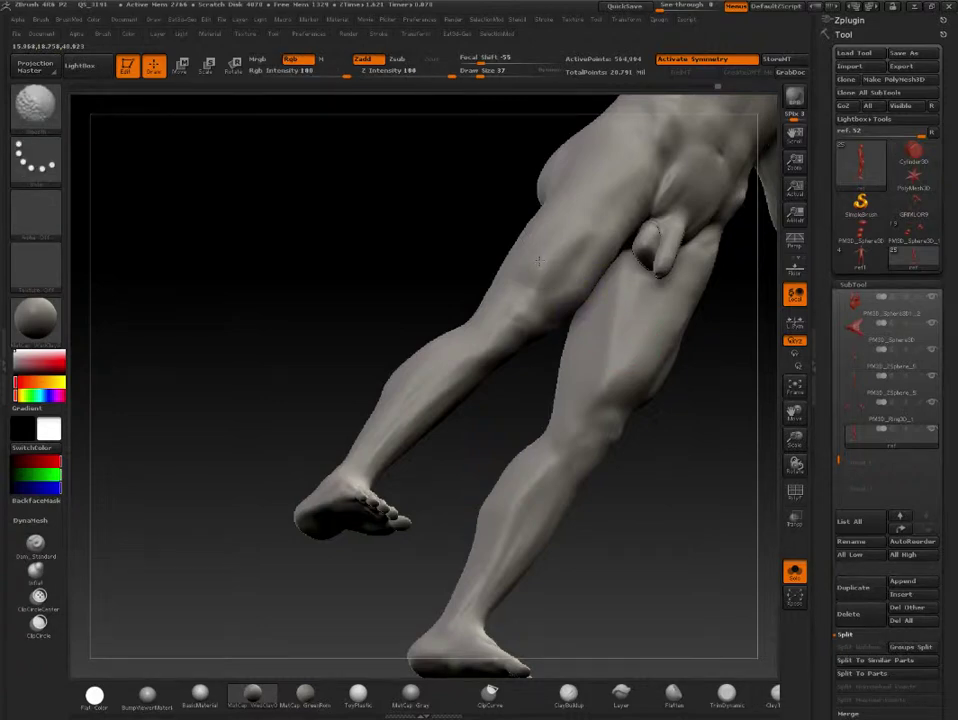
drag(250, 400, 552, 428)
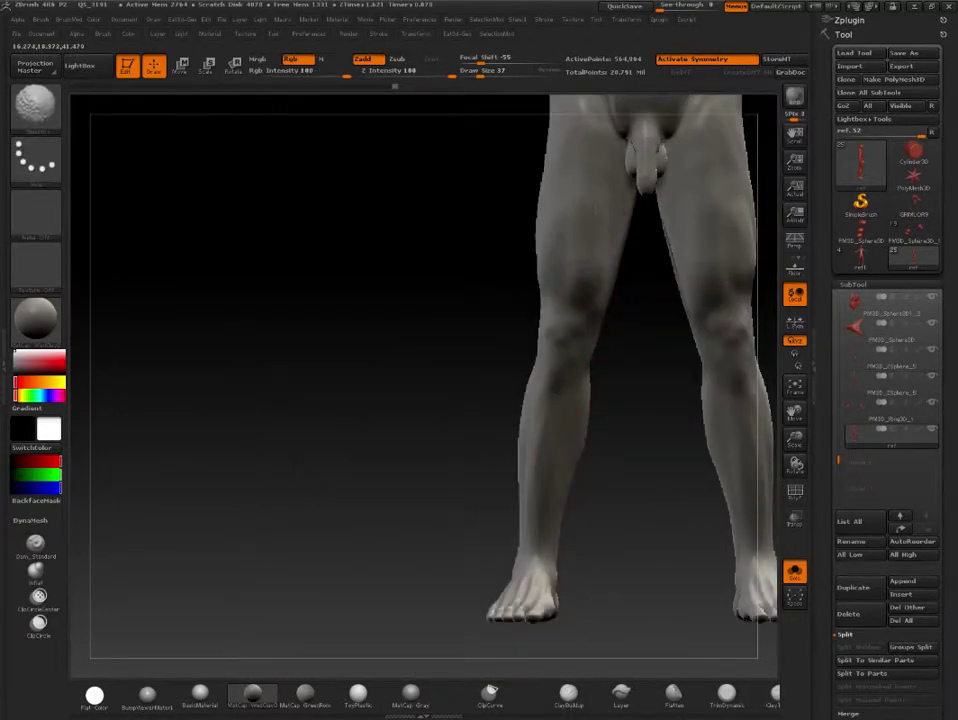
alt+drag(590, 153, 613, 369)
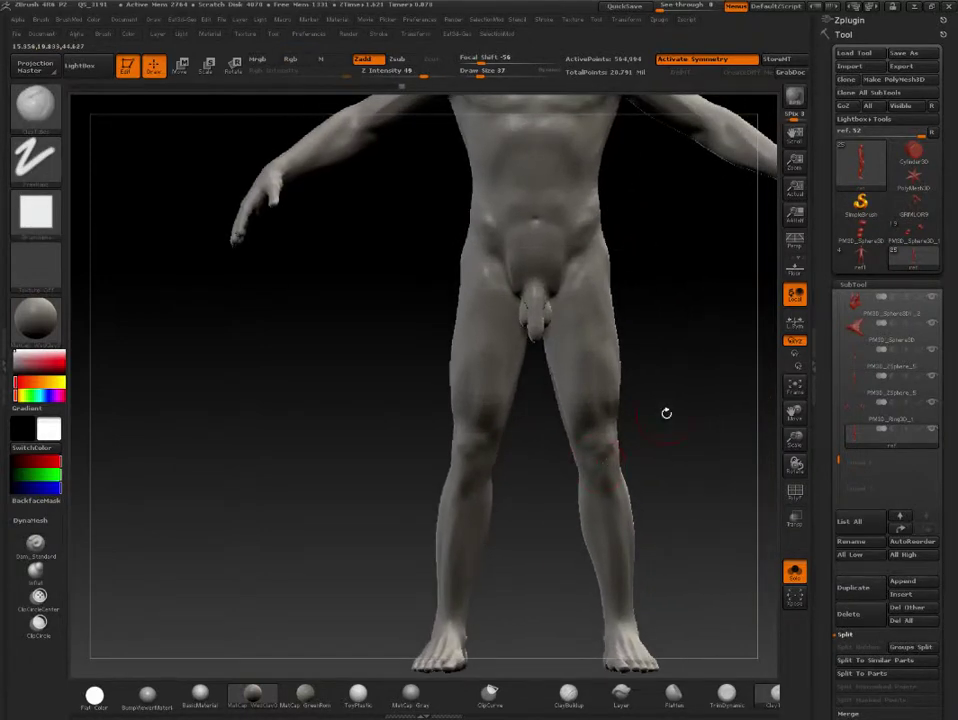
mouse_move(614, 368)
mouse_down()
mouse_move(663, 374)
mouse_move(641, 413)
mouse_up()
- Inspect the figure's hips, legs, torso and head from several angles
key(g)
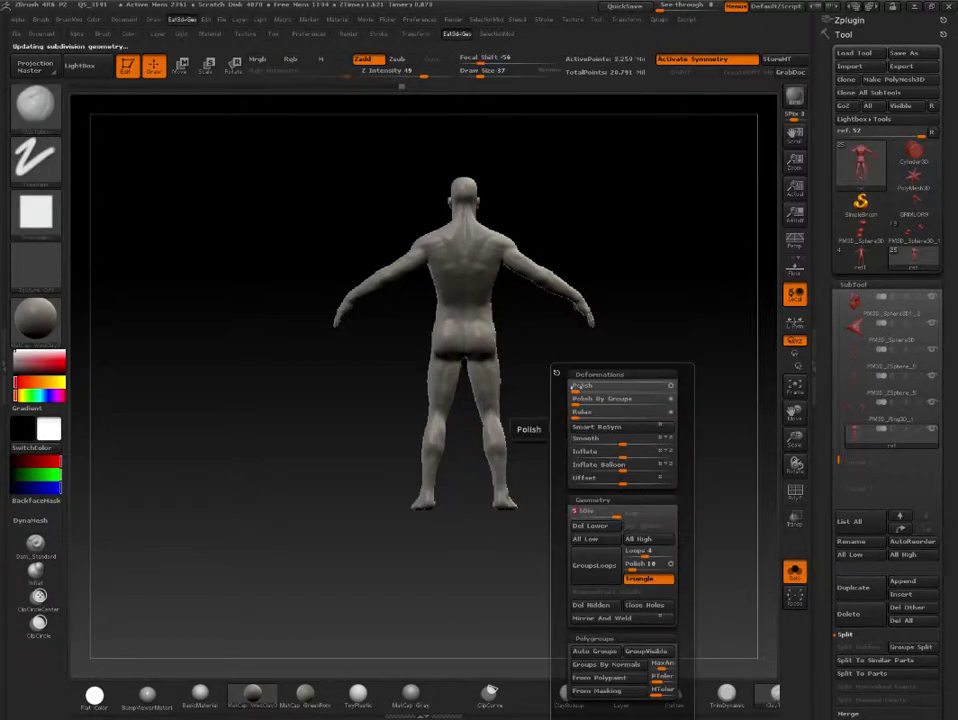
mouse_move(597, 357)
alt+mouse_down()
mouse_move(582, 440)
mouse_move(470, 470)
alt+mouse_up()
drag(544, 479, 493, 452)
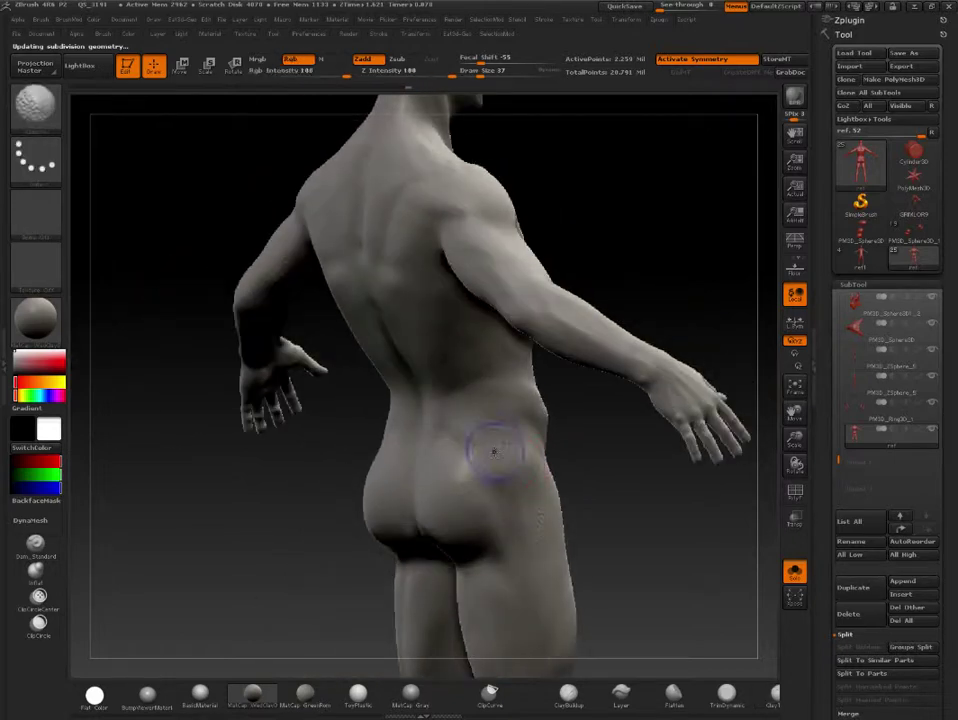
drag(553, 521, 535, 545)
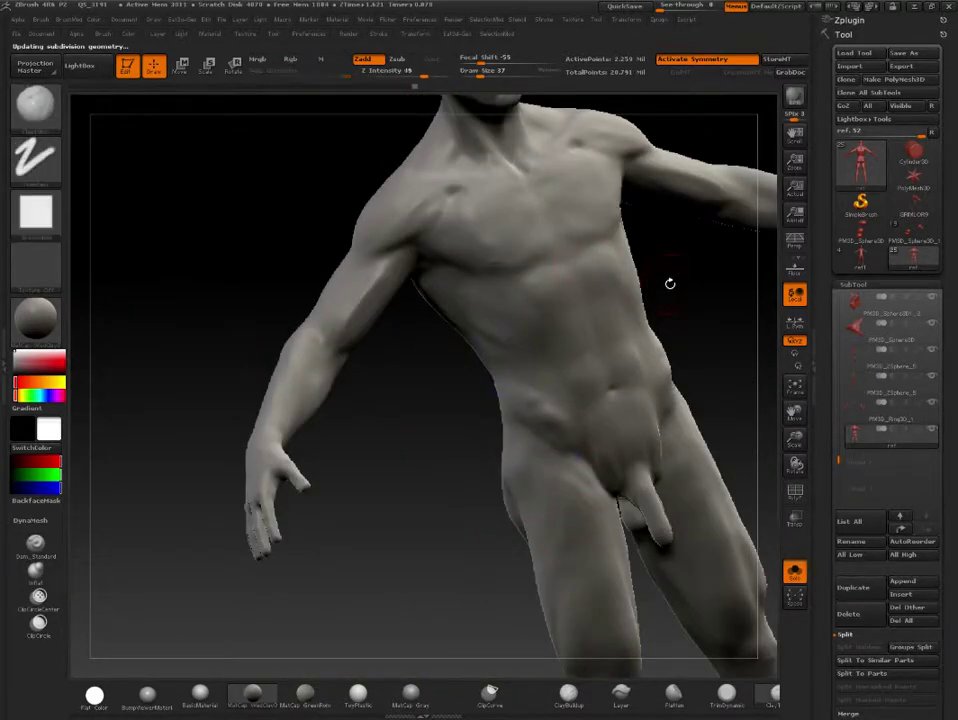
mouse_move(669, 280)
mouse_down()
mouse_move(669, 348)
mouse_move(411, 415)
mouse_up()
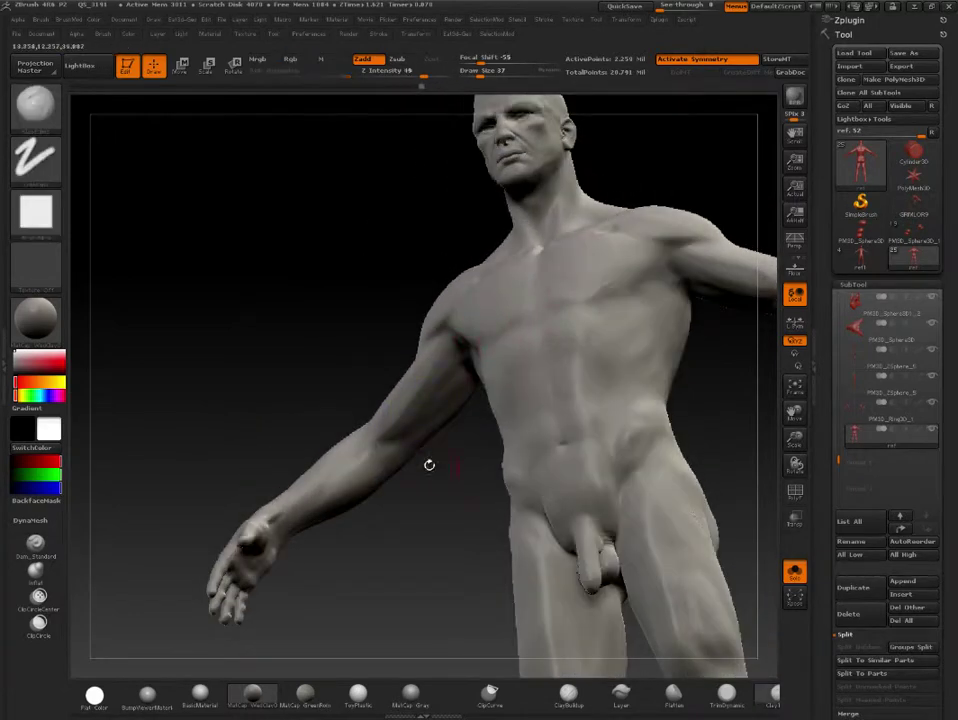
drag(430, 462, 539, 421)
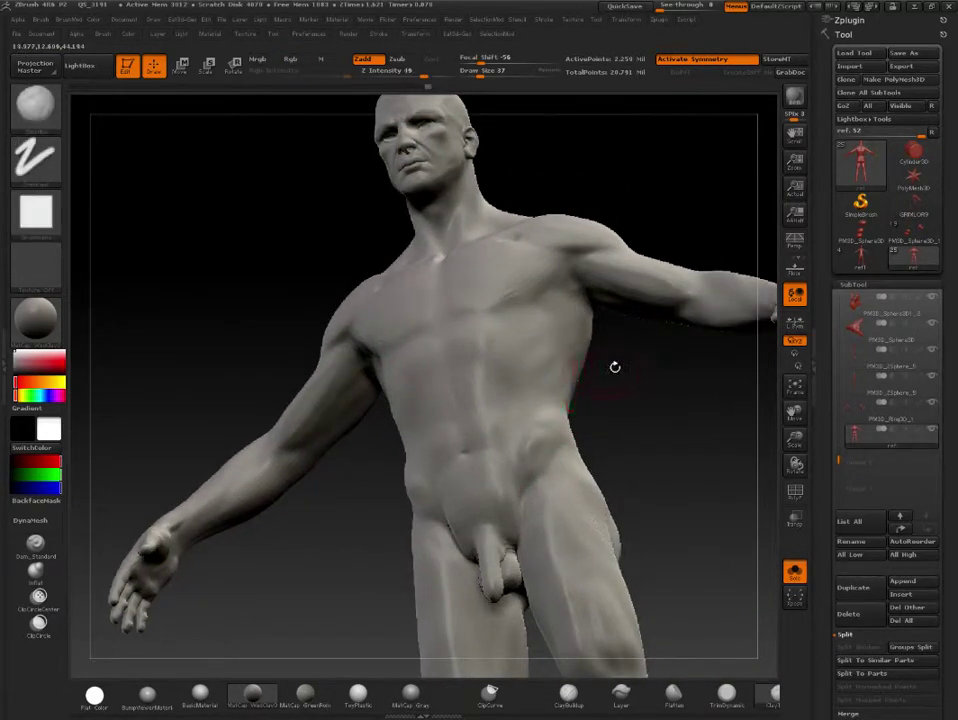
drag(547, 345, 545, 340)
- Tumble the figure to check the back of the head, face and neck in side profile
key(b)
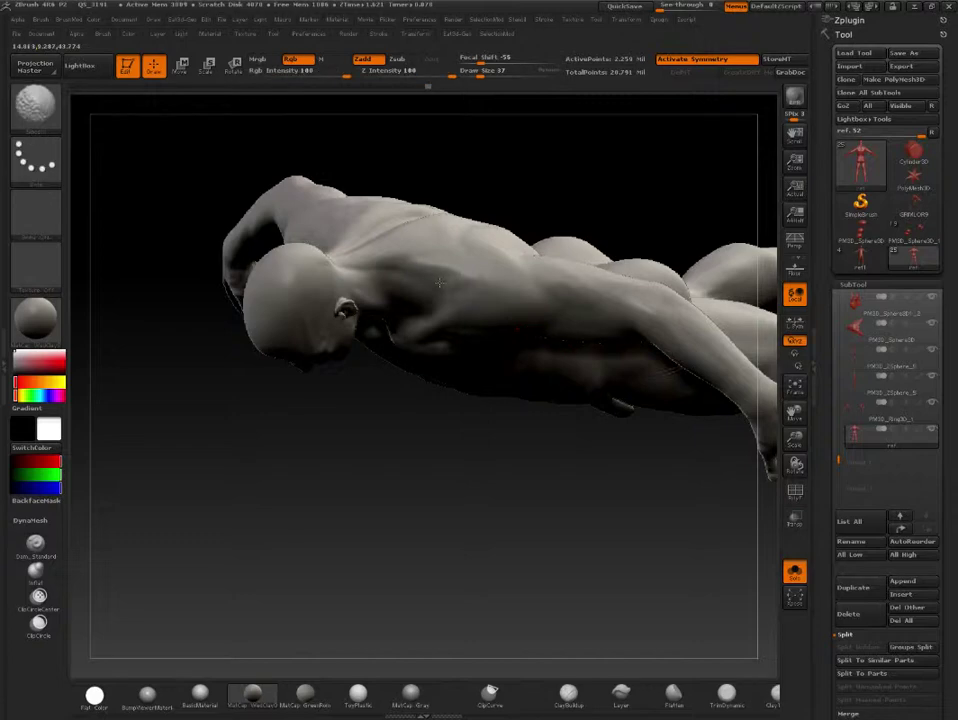
mouse_move(477, 251)
mouse_down()
mouse_move(378, 273)
mouse_move(300, 240)
mouse_up()
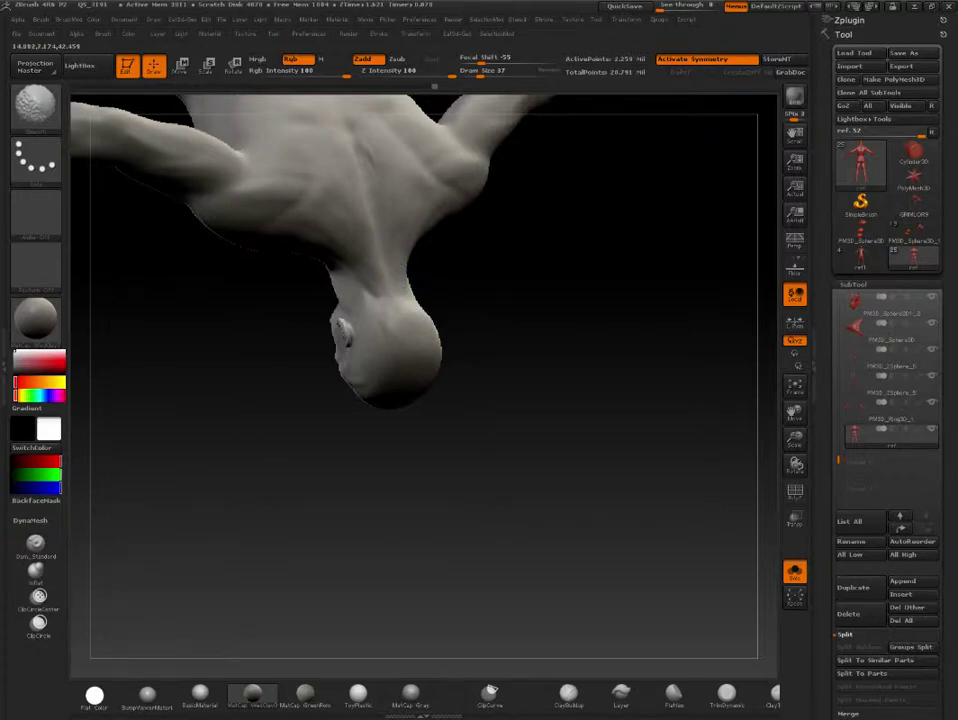
drag(515, 352, 366, 388)
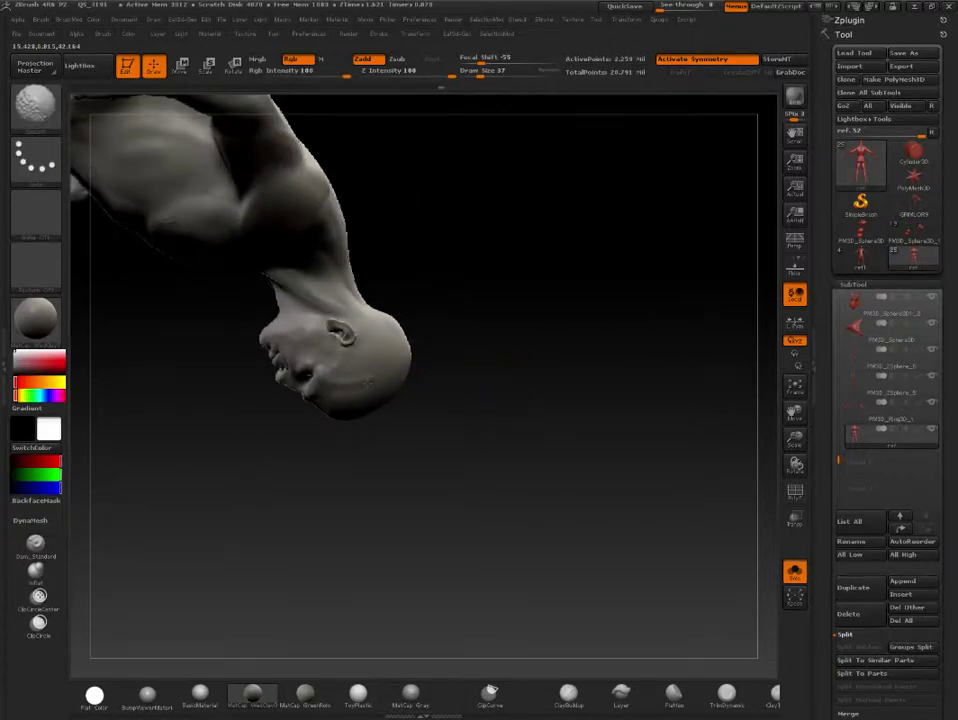
mouse_move(470, 330)
mouse_down()
mouse_move(537, 456)
mouse_move(552, 464)
mouse_move(562, 427)
mouse_up()
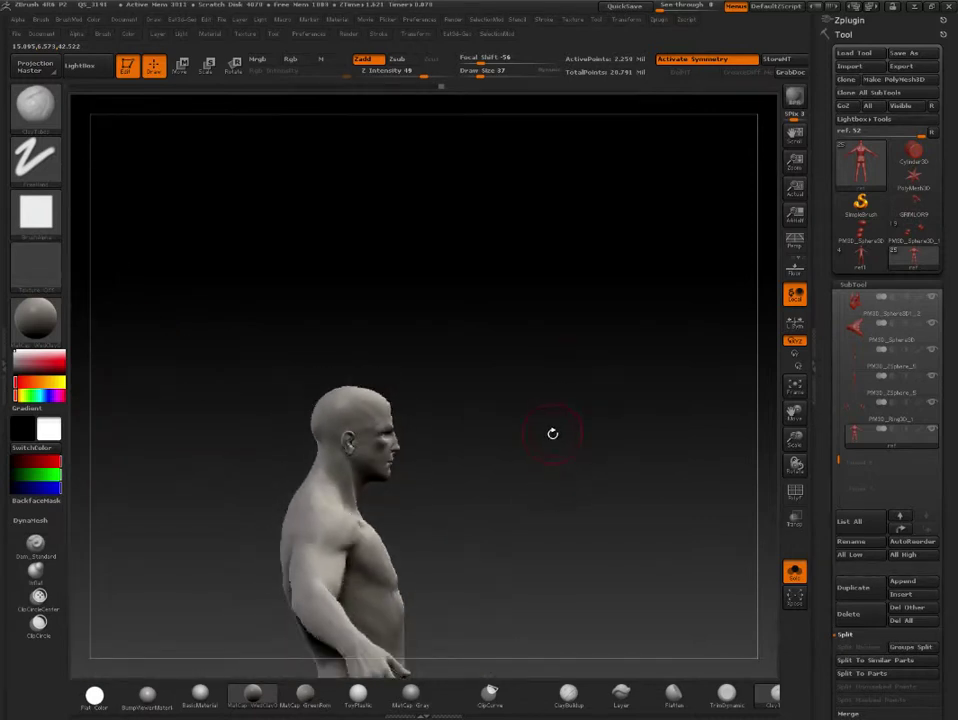
drag(452, 372, 547, 416)
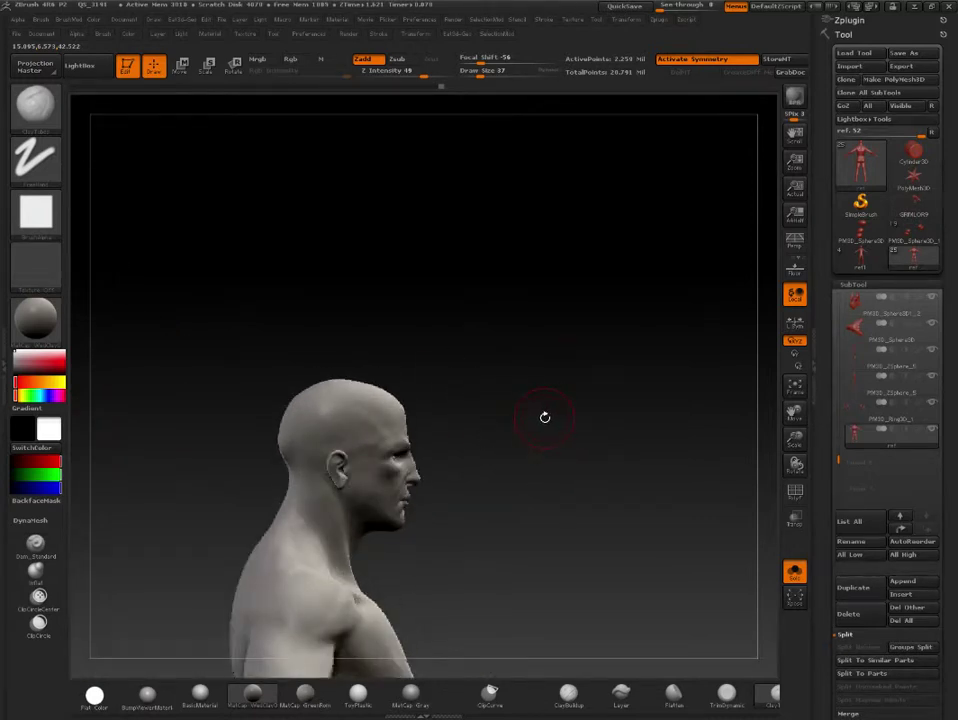
- Select the Move brush (BMV), set draw size 45, and view the whole figure
key(b)
key(m)
key(v)
key(s)
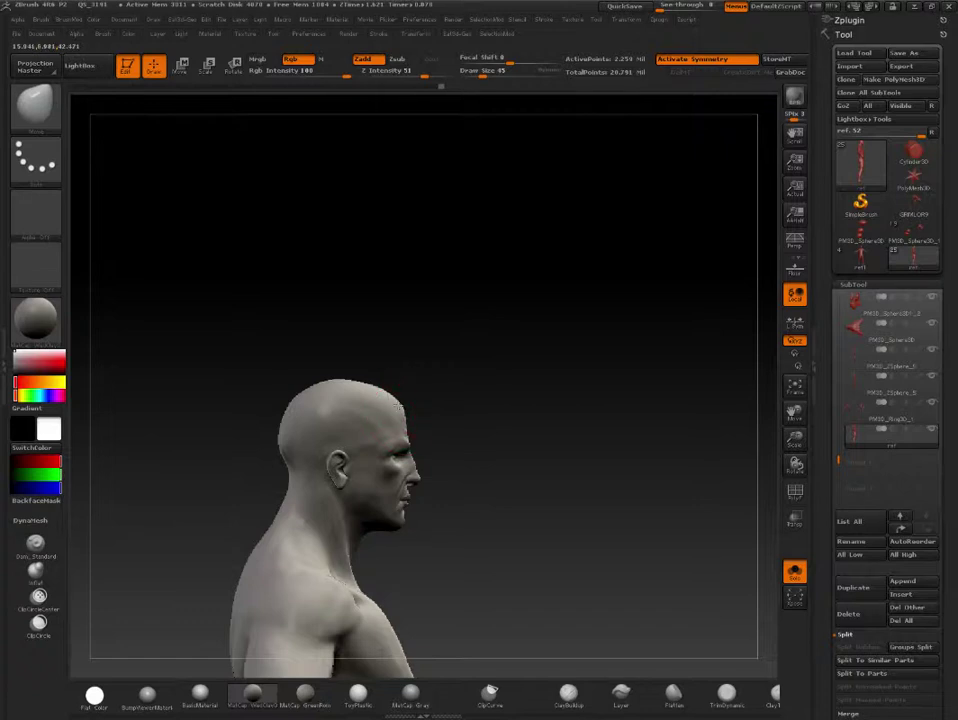
drag(310, 293, 290, 295)
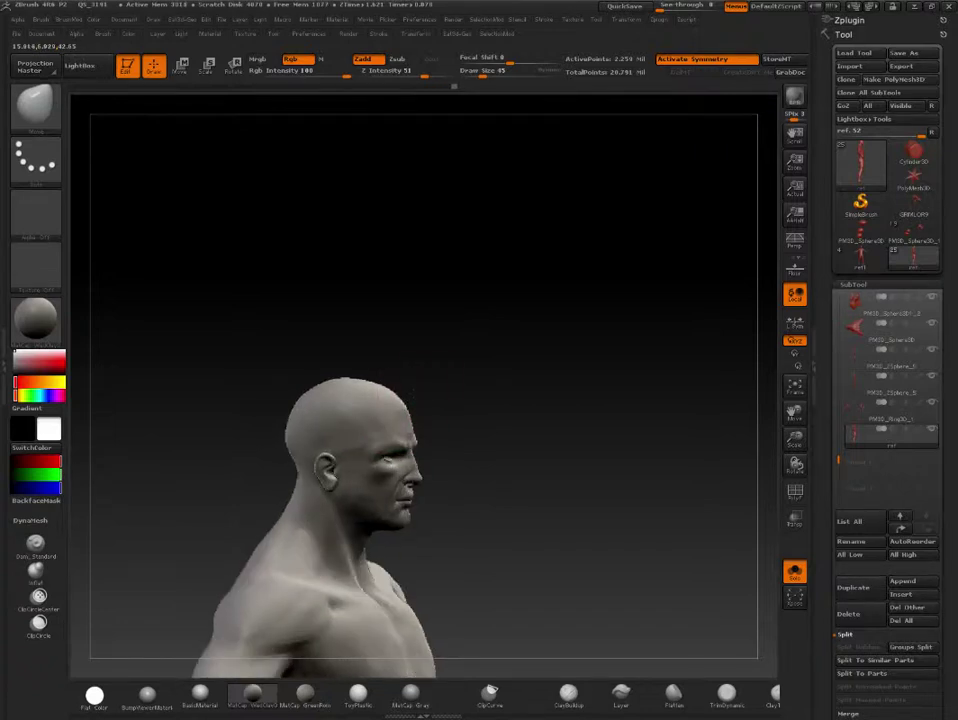
drag(425, 380, 416, 387)
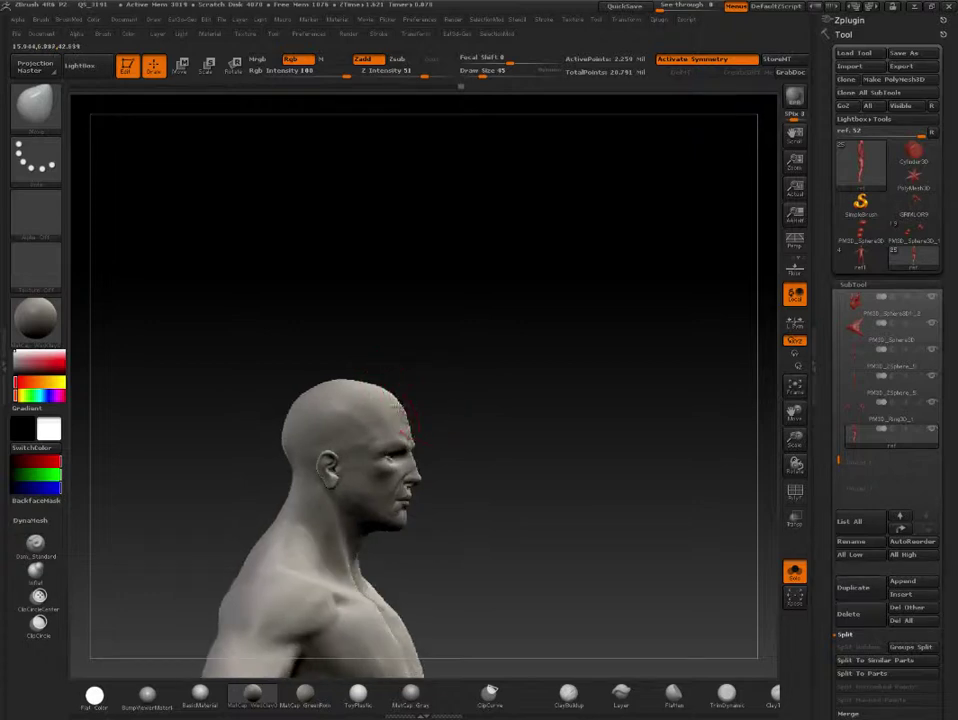
mouse_move(436, 406)
mouse_down()
mouse_move(449, 378)
mouse_move(498, 342)
mouse_up()
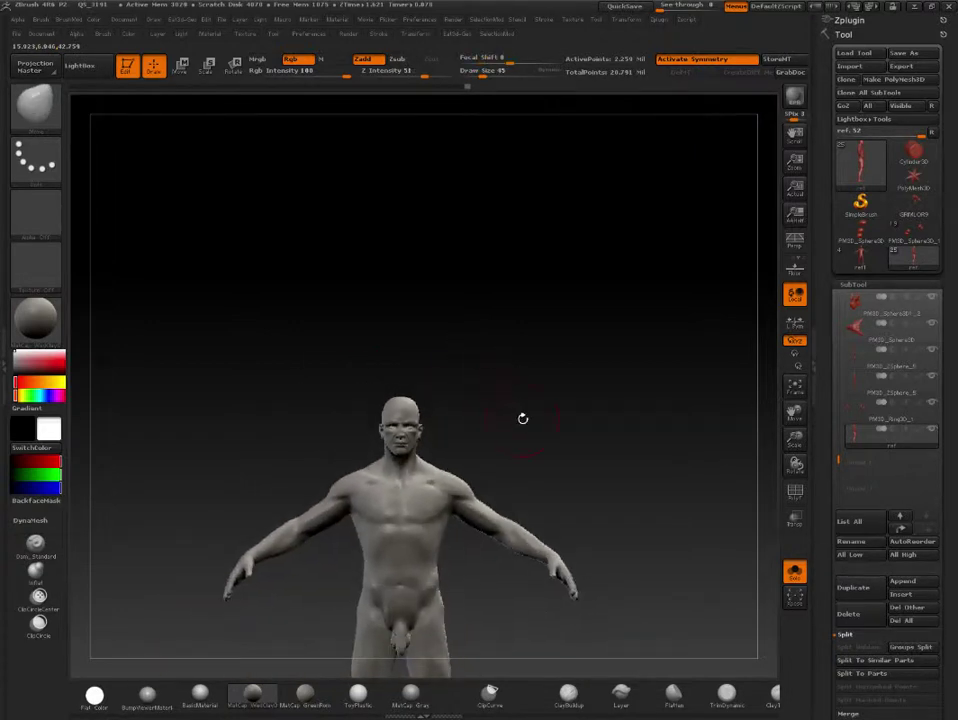
mouse_move(524, 417)
mouse_down()
mouse_move(567, 381)
mouse_move(568, 300)
mouse_move(577, 336)
mouse_move(609, 342)
mouse_move(565, 320)
mouse_up()
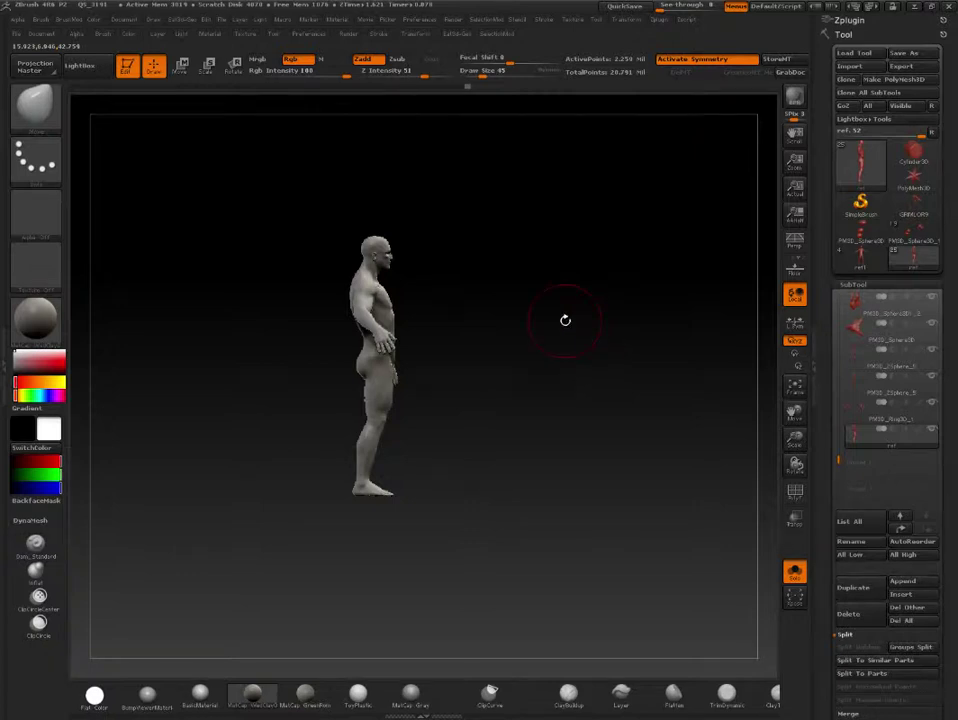
- Add a sphere as a new subtool and make it active with all subtools visible
click(911, 588)
mouse_move(480, 510)
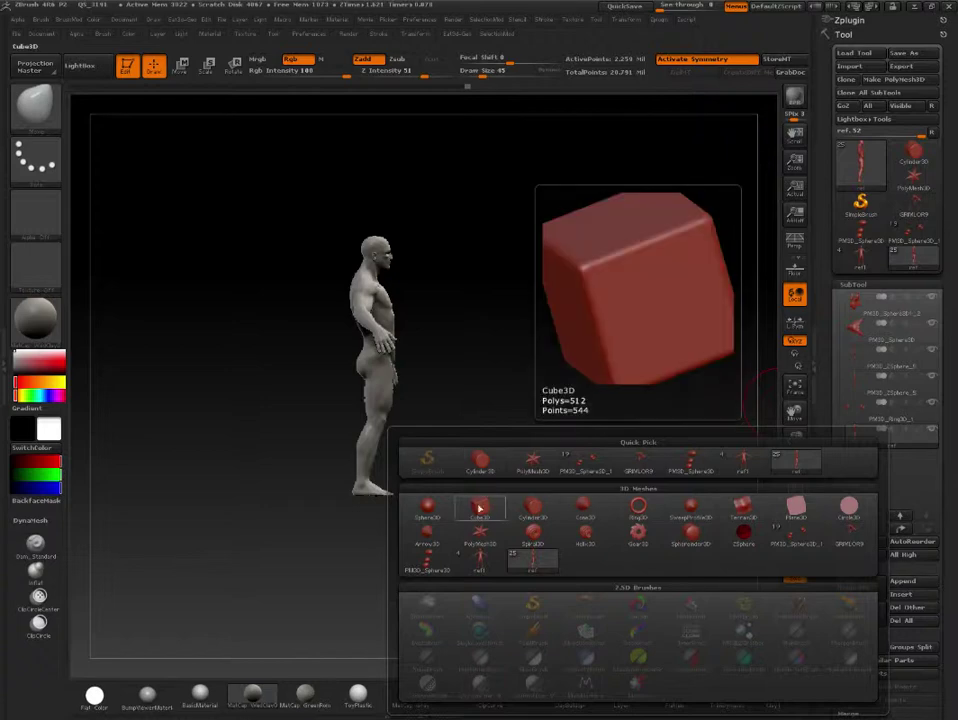
click(426, 507)
mouse_move(503, 421)
mouse_down()
mouse_move(477, 342)
mouse_move(411, 341)
mouse_move(411, 300)
mouse_move(495, 468)
mouse_up()
alt+drag(577, 368, 700, 536)
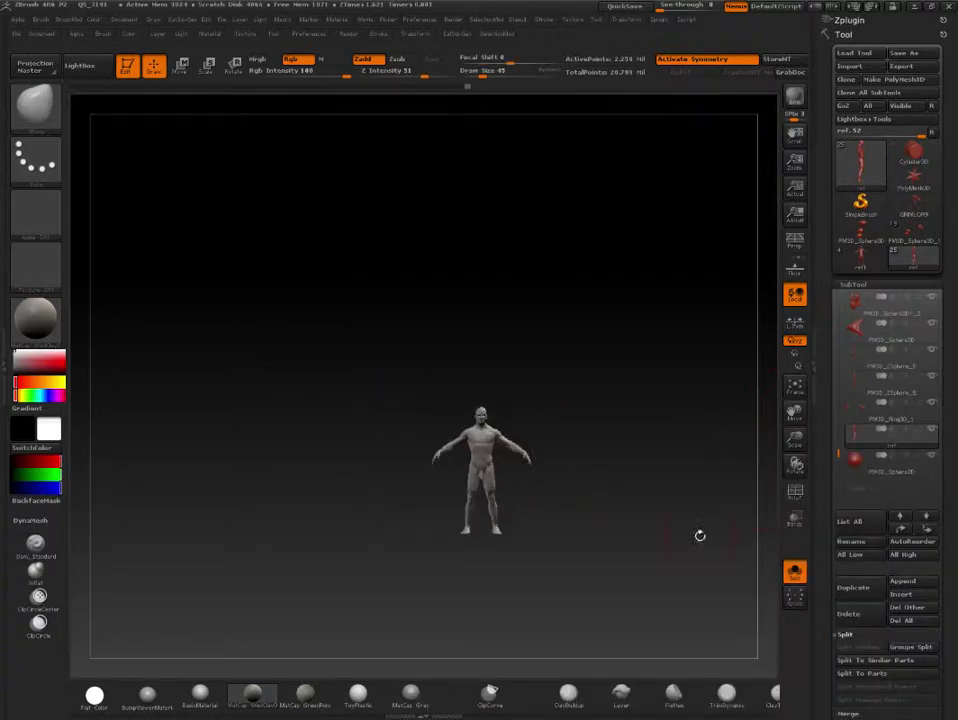
click(853, 459)
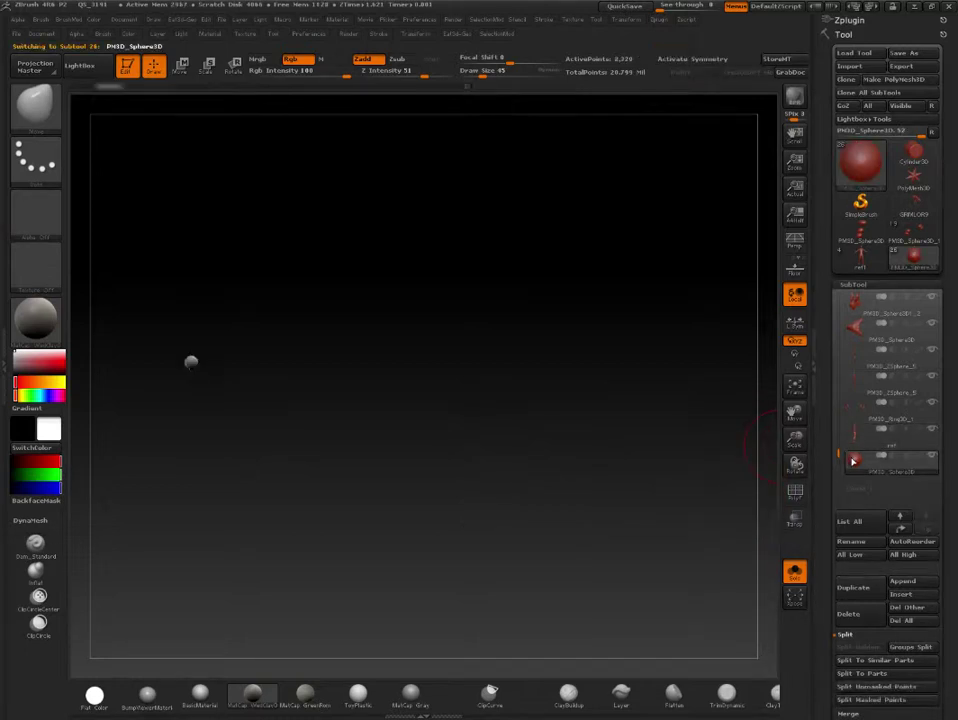
click(794, 571)
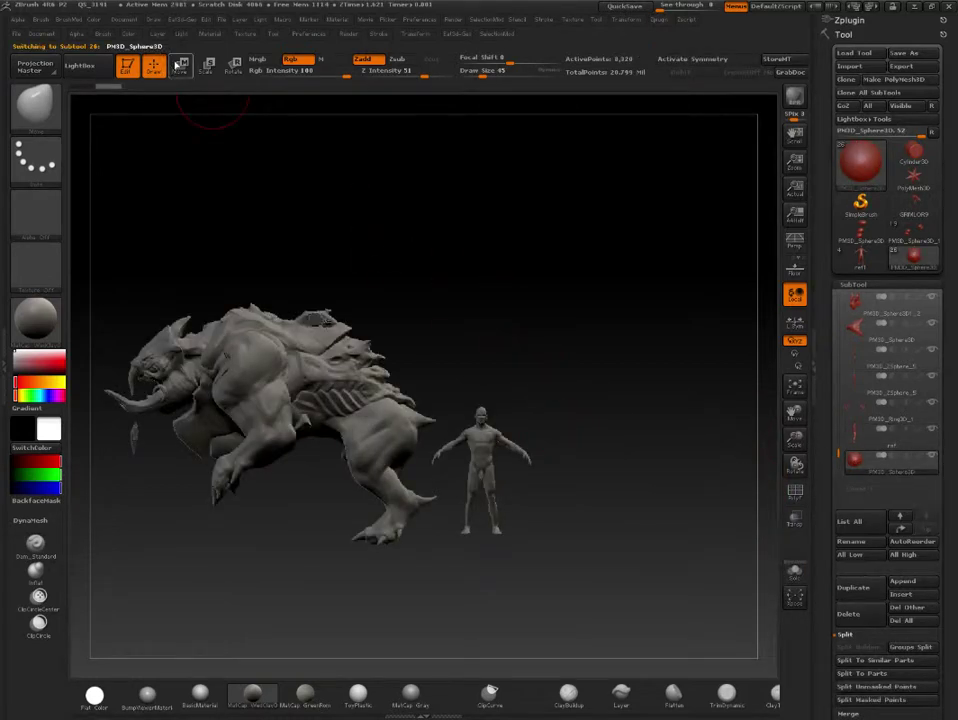
- Move the sphere from the creature onto the human figure's head with transpose move lines
click(178, 65)
mouse_move(162, 357)
mouse_down()
mouse_move(329, 425)
mouse_move(459, 396)
mouse_up()
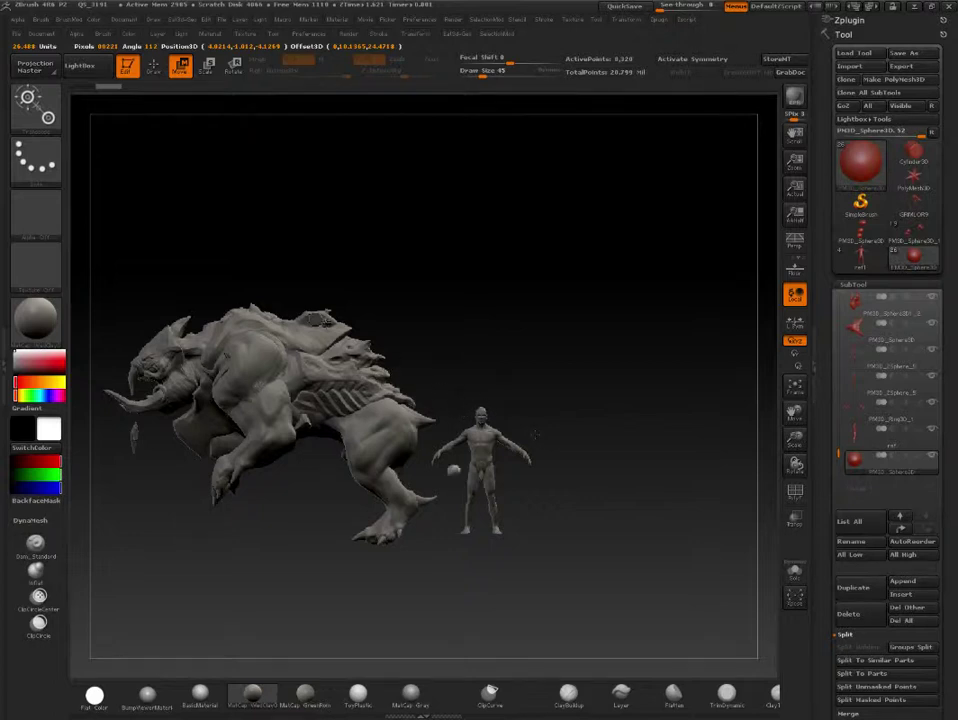
drag(535, 432, 657, 366)
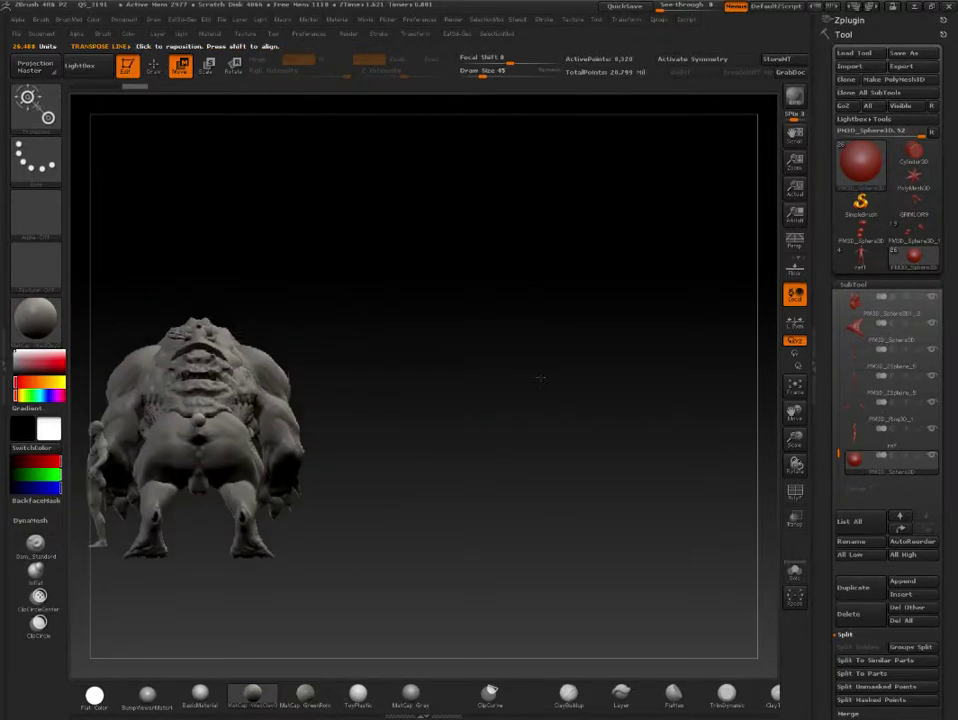
mouse_move(385, 421)
mouse_down()
mouse_move(190, 338)
mouse_move(90, 342)
mouse_up()
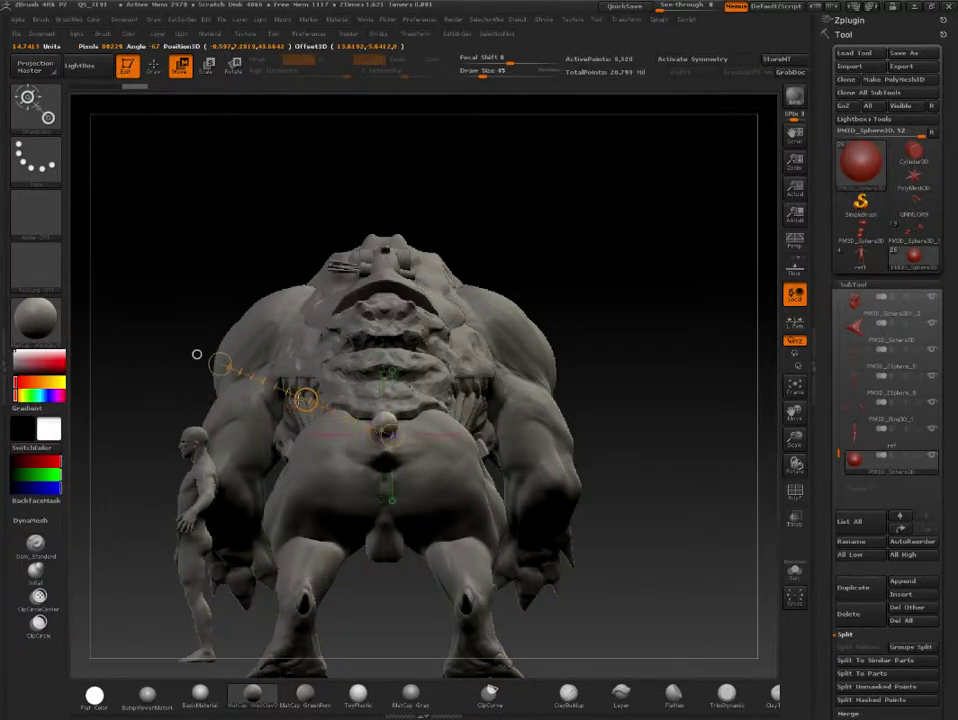
drag(377, 421, 221, 421)
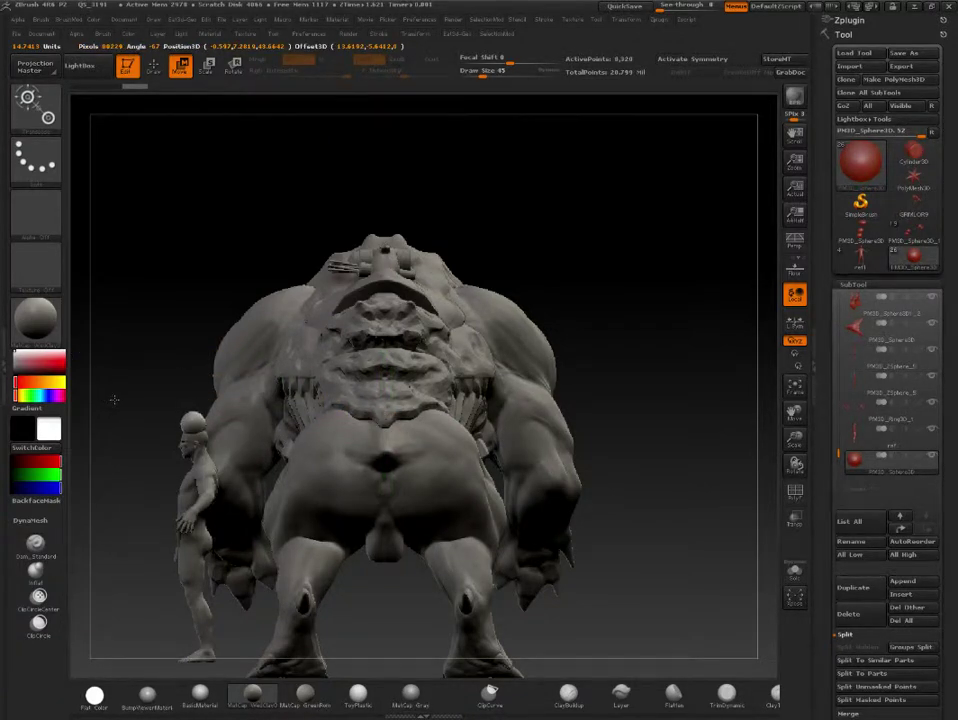
drag(169, 278, 85, 268)
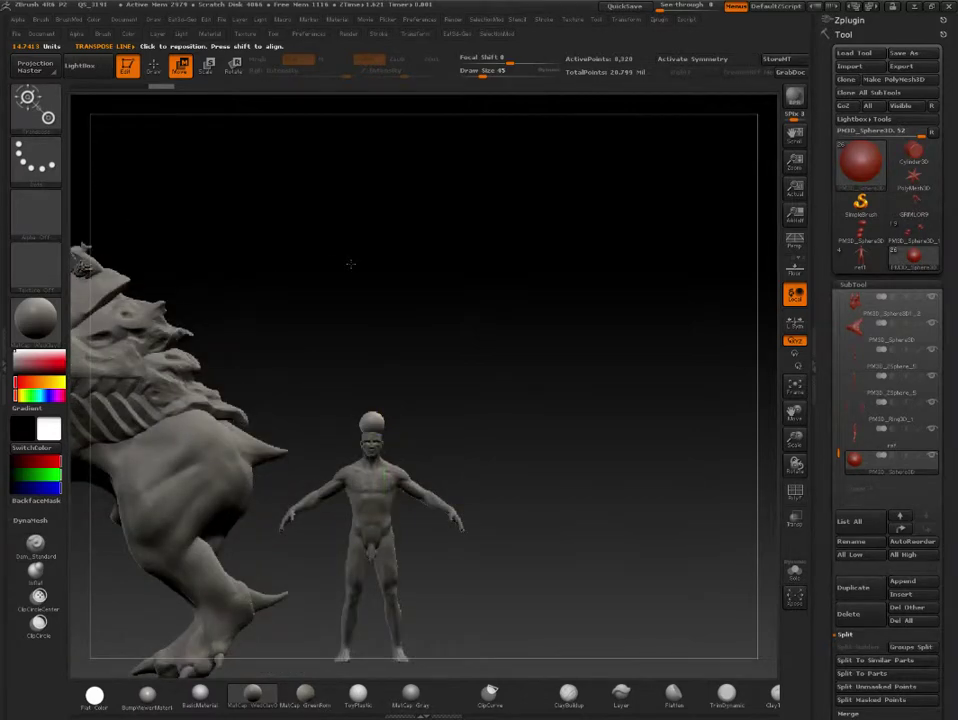
alt+drag(350, 264, 231, 245)
drag(299, 355, 628, 212)
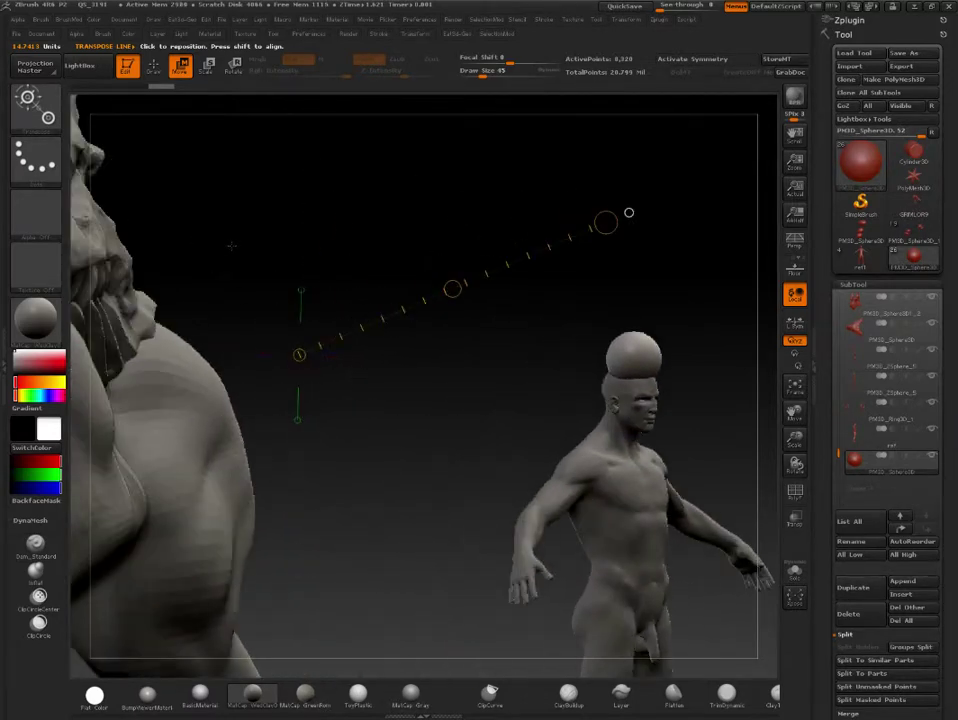
drag(231, 245, 330, 250)
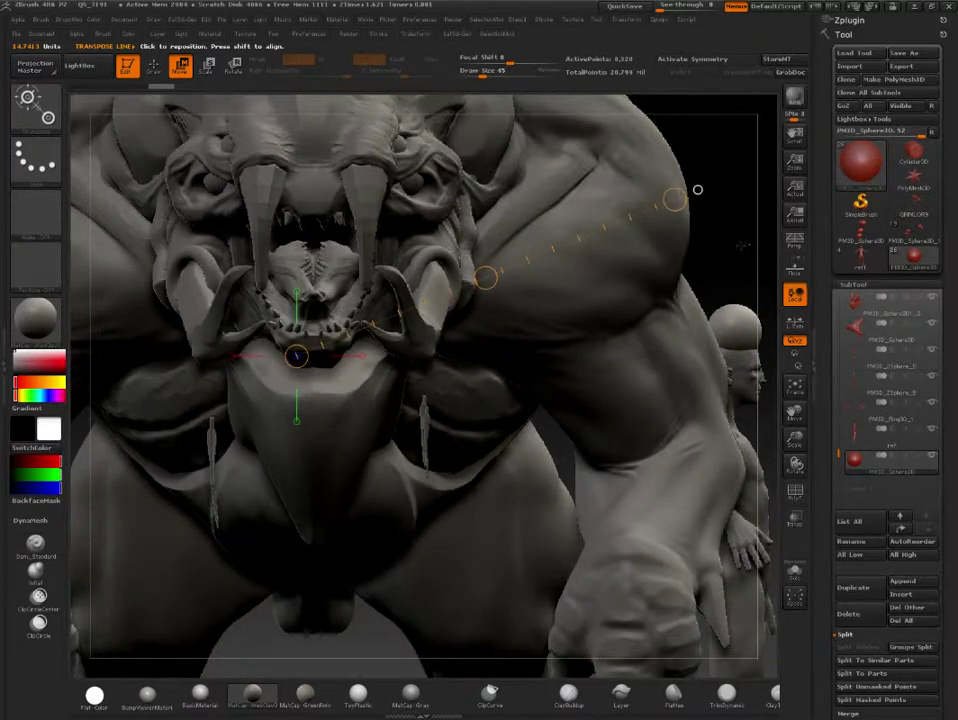
- Hide the creature subtool so only the ref figure and sphere show, and centre the view
click(928, 463)
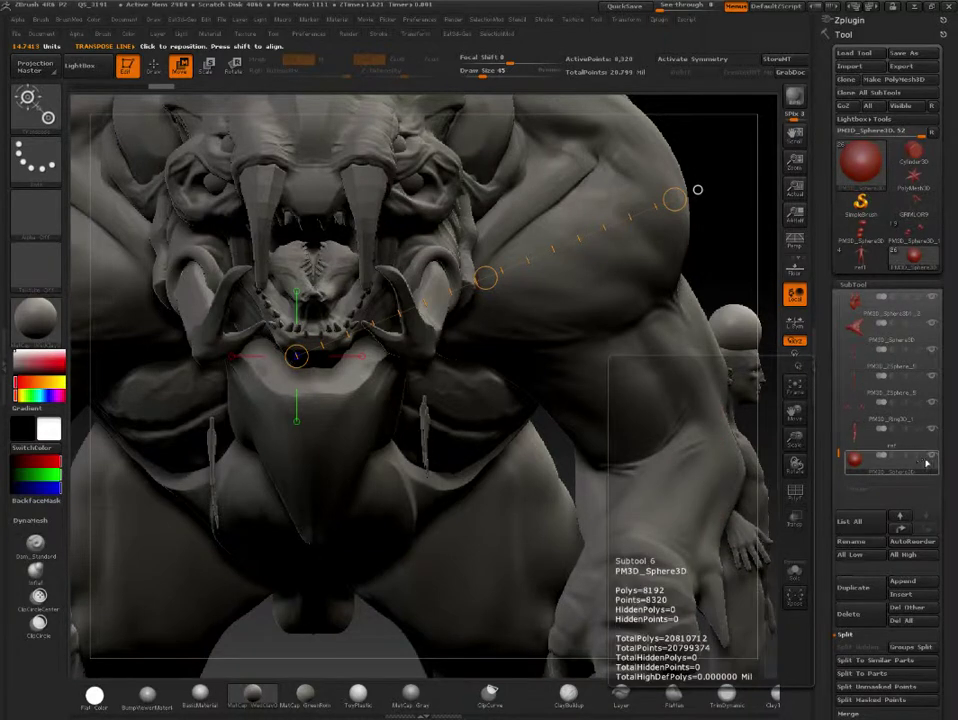
click(934, 457)
mouse_move(880, 437)
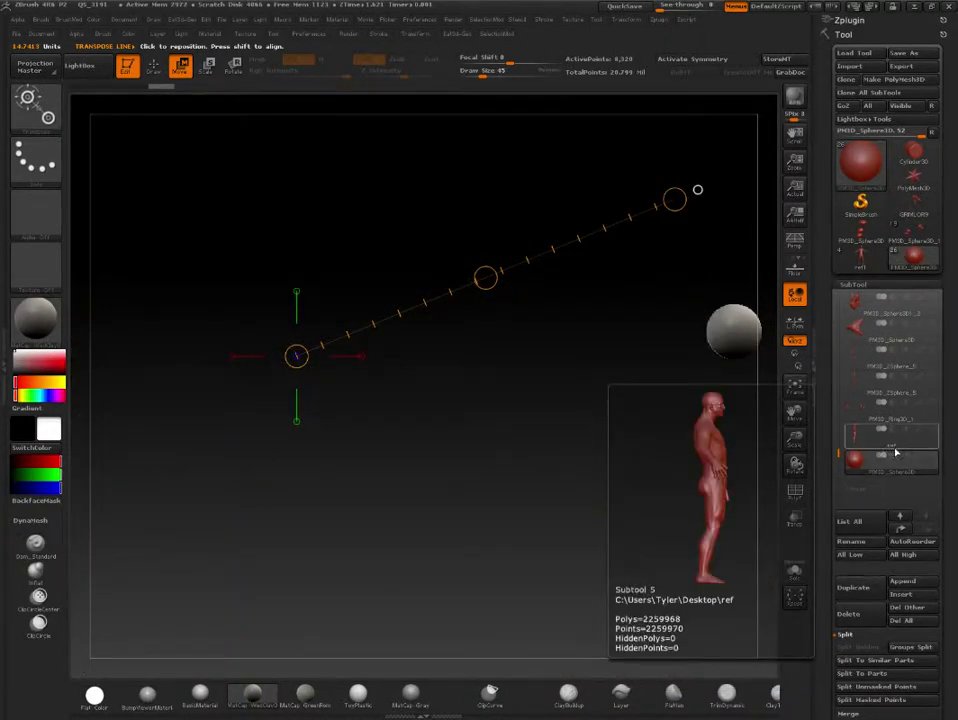
click(934, 457)
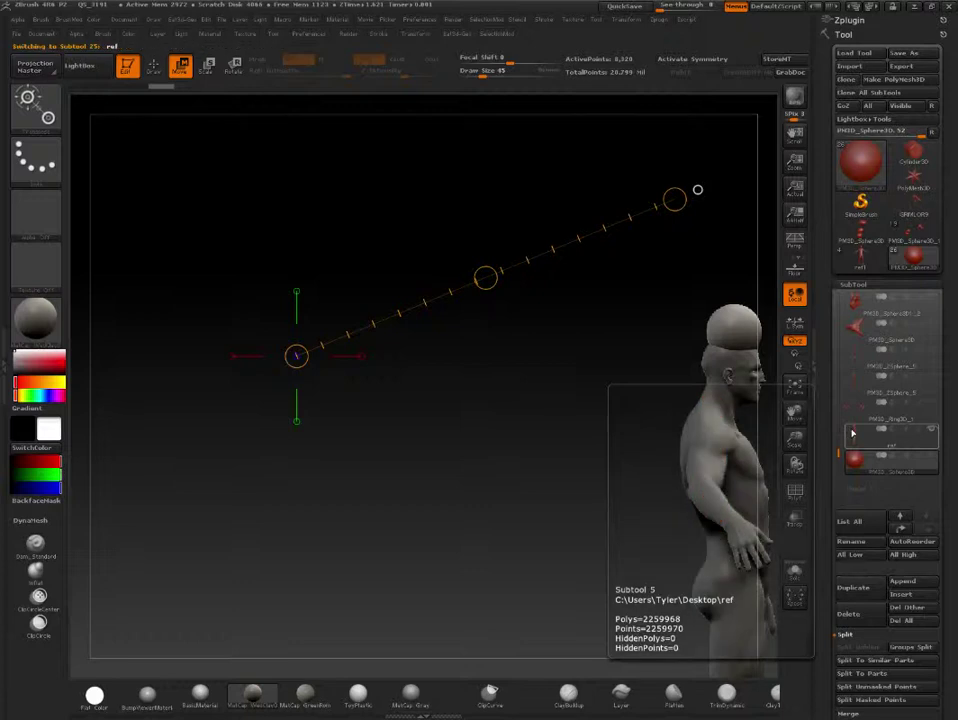
alt+drag(250, 313, 35, 268)
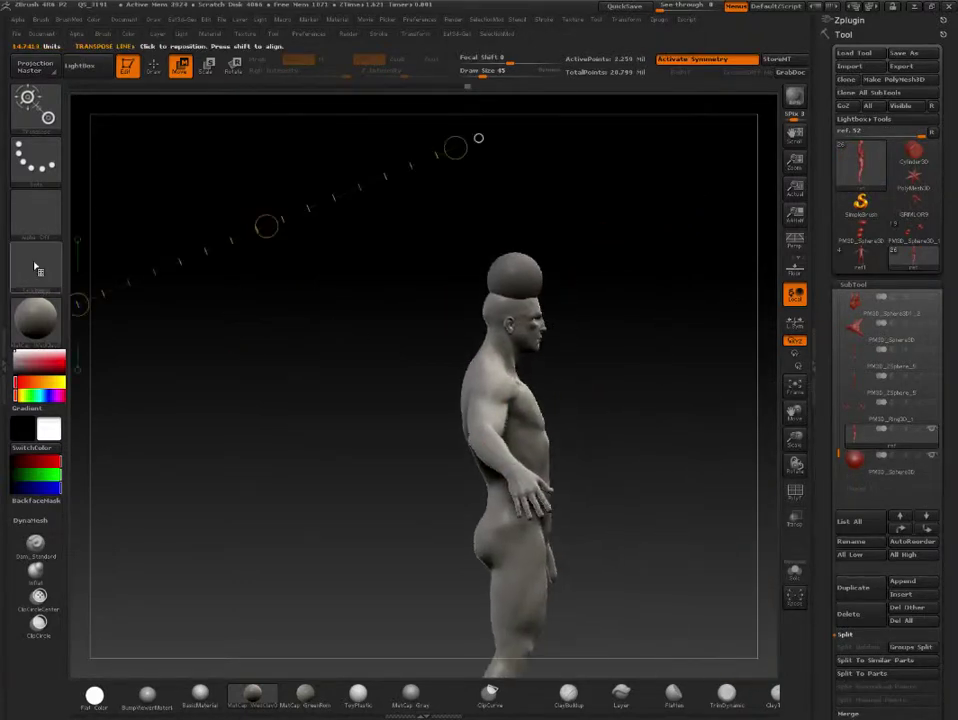
- Apply a MatCap material to the figure
key(m)
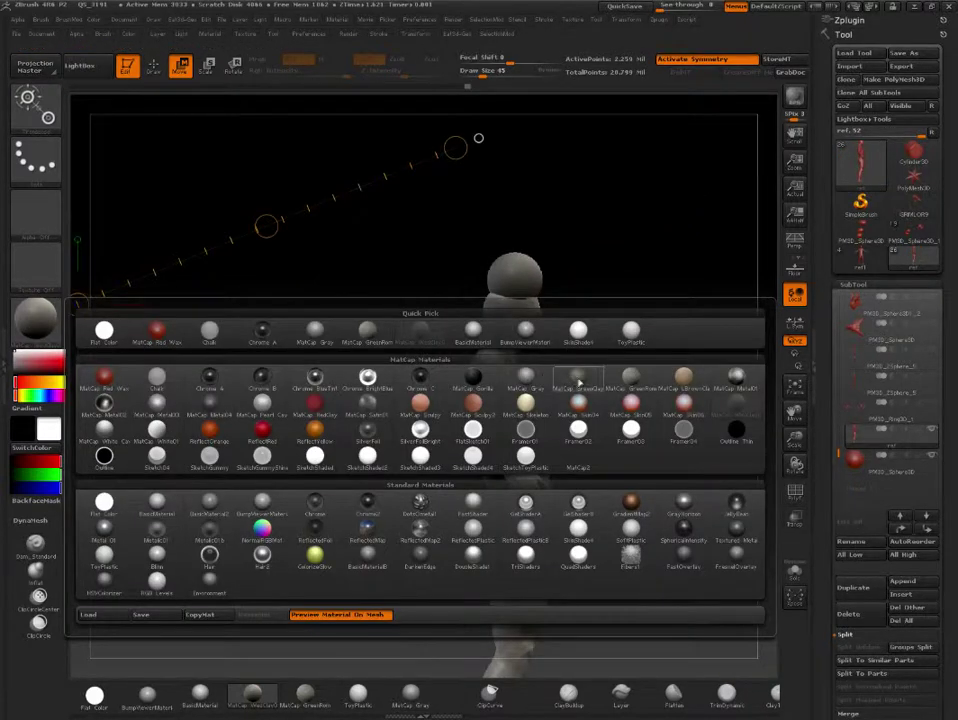
click(633, 376)
mouse_move(644, 363)
mouse_down()
mouse_move(590, 355)
mouse_move(538, 305)
mouse_up()
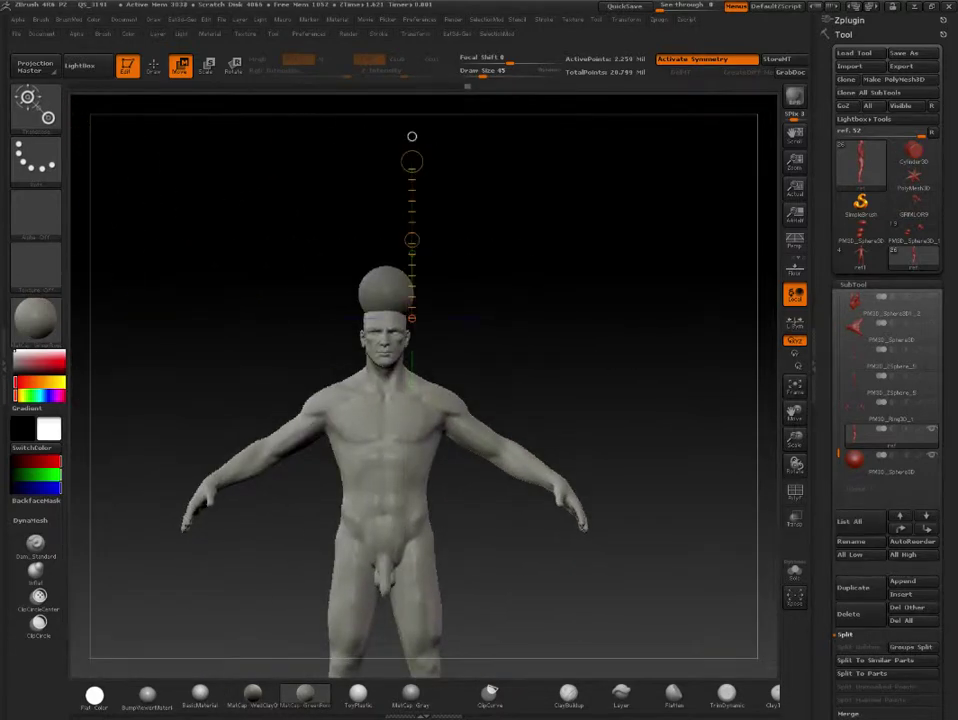
- Select the head sphere subtool, pull it into a tall point, then undo the sculpt
key(q)
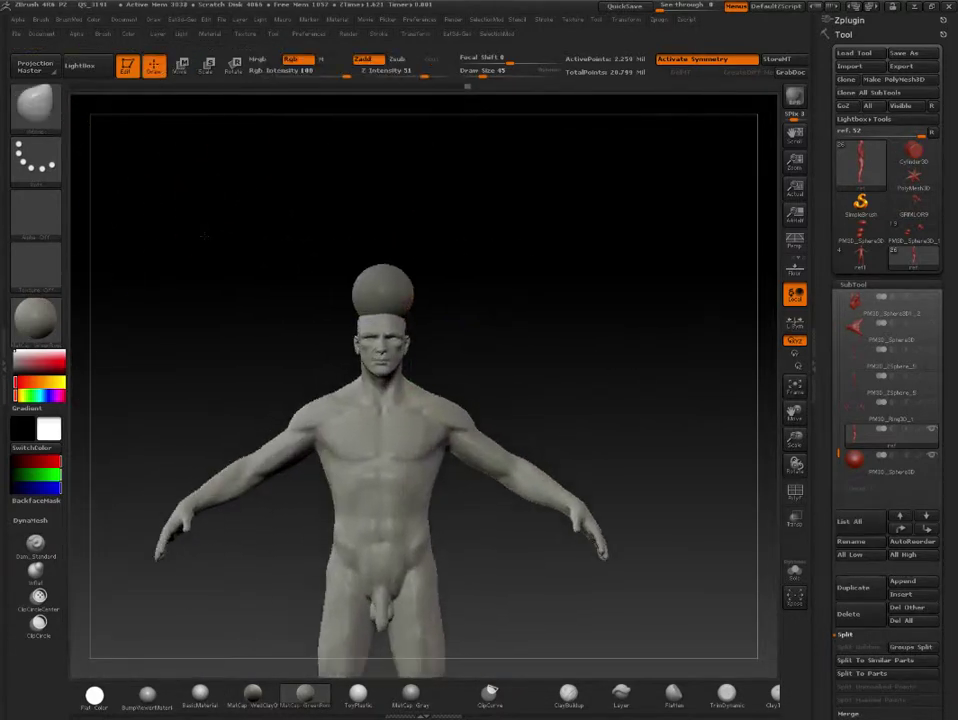
mouse_move(151, 163)
alt+mouse_down()
mouse_move(211, 314)
mouse_move(233, 315)
alt+mouse_up()
key(f)
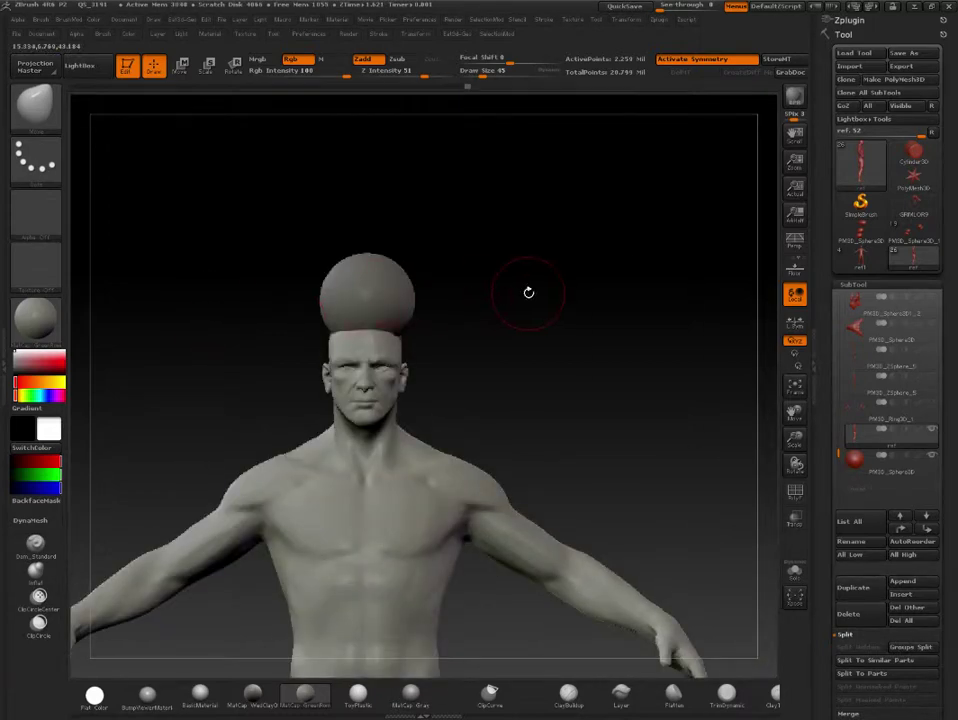
drag(529, 292, 568, 295)
drag(627, 302, 308, 229)
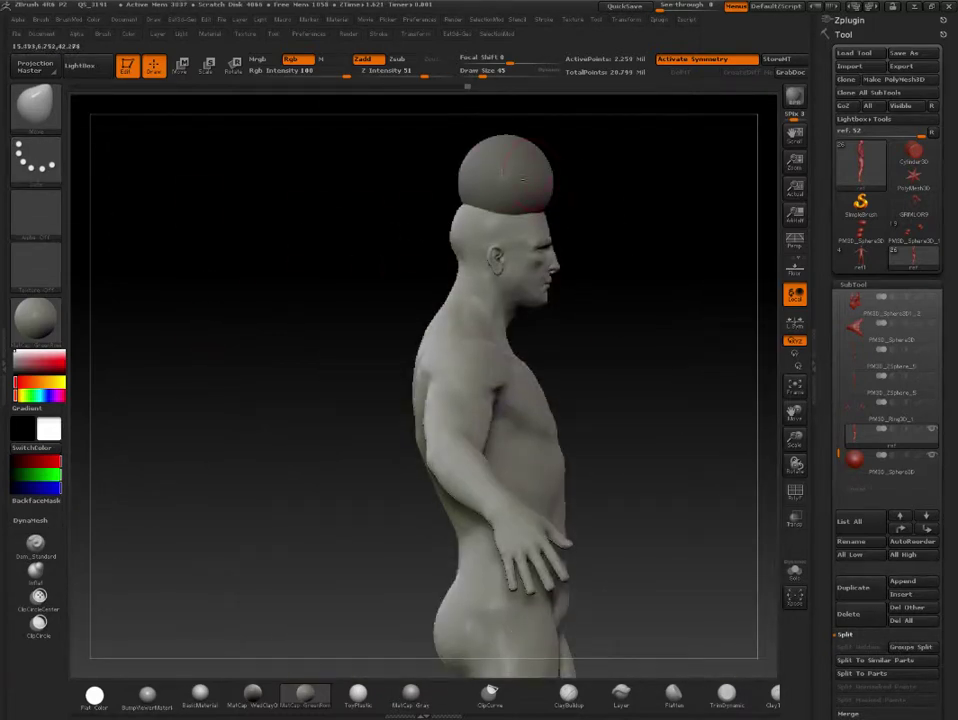
alt+click(521, 180)
mouse_move(450, 300)
mouse_down()
mouse_move(439, 324)
mouse_move(494, 329)
mouse_move(483, 323)
mouse_move(509, 320)
mouse_up()
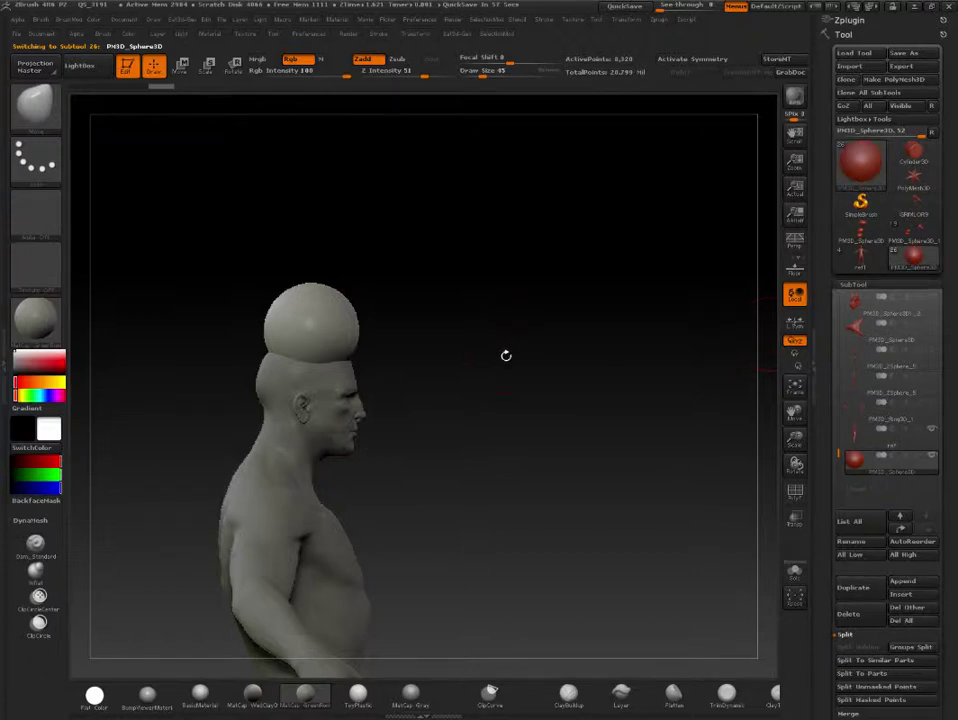
key(s)
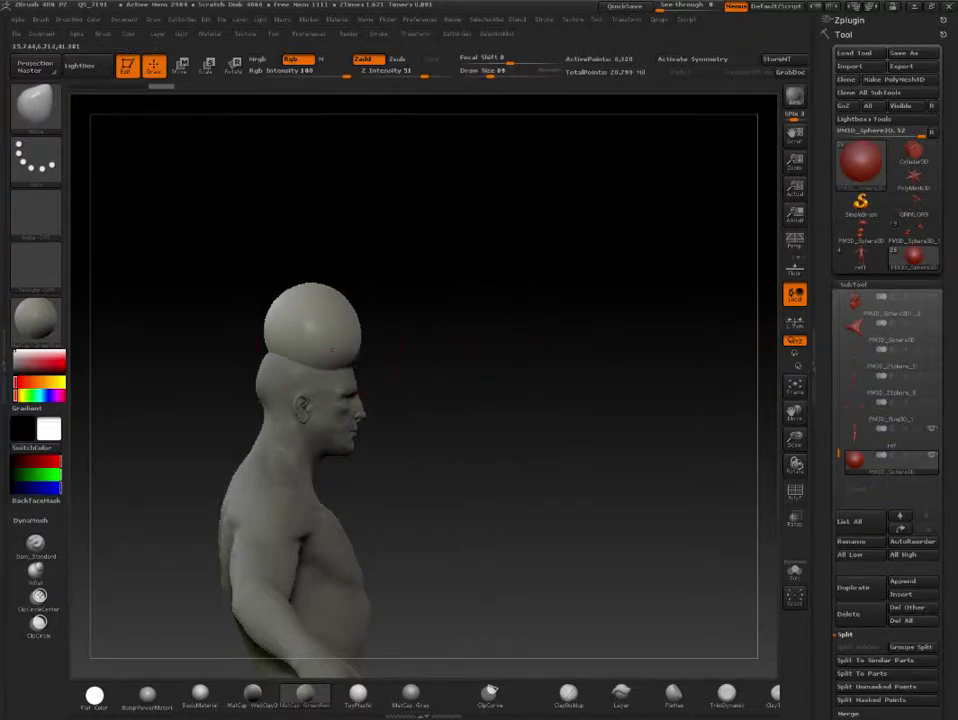
mouse_move(310, 300)
mouse_down()
mouse_move(300, 240)
mouse_move(263, 284)
mouse_up()
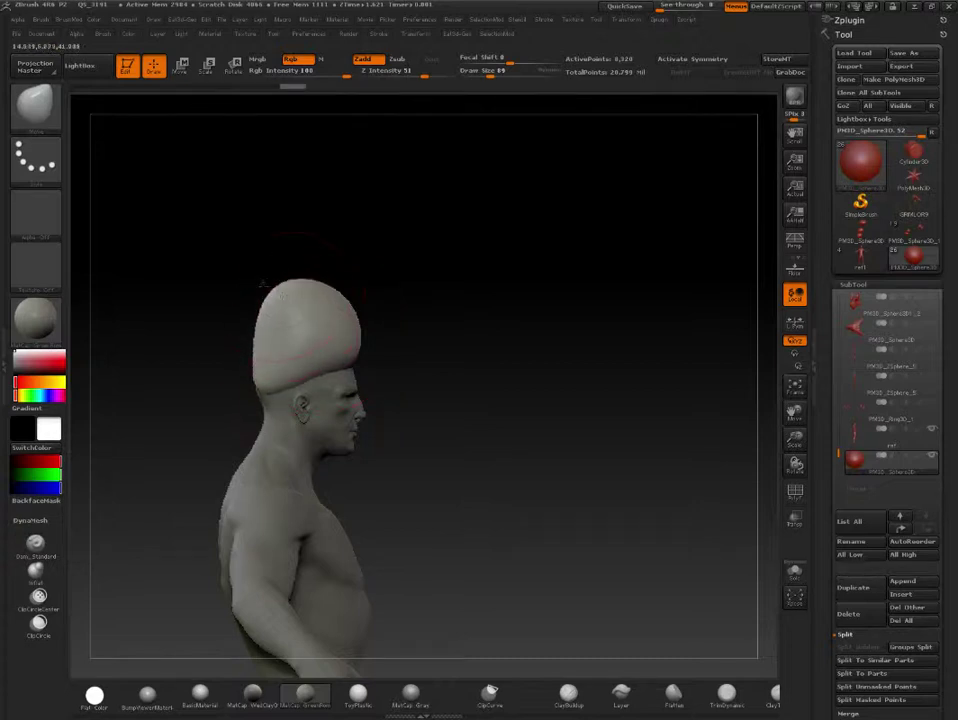
drag(321, 265, 407, 266)
key(ctrl+z)
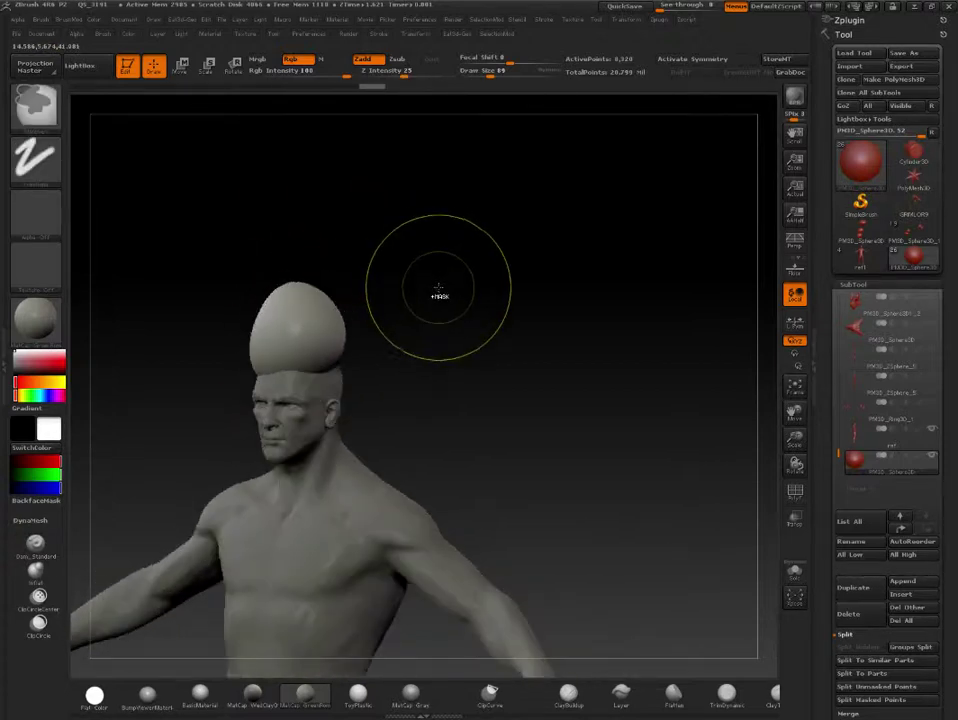
key(ctrl+z)
key(ctrl+z)
mouse_move(420, 328)
shift+mouse_down()
mouse_move(502, 316)
mouse_move(463, 328)
mouse_move(494, 344)
mouse_move(436, 349)
shift+mouse_up()
- With symmetry on, pull the head sphere into a cone, then undo until it is gone
key(x)
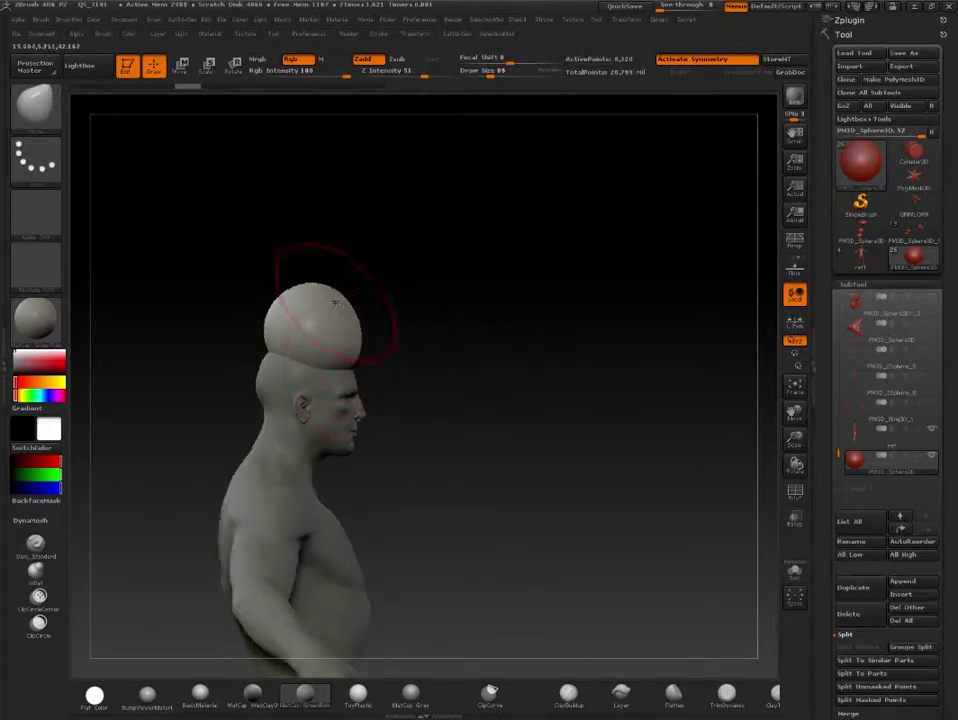
drag(334, 303, 287, 222)
mouse_move(355, 310)
mouse_down()
mouse_move(391, 329)
mouse_move(316, 327)
mouse_up()
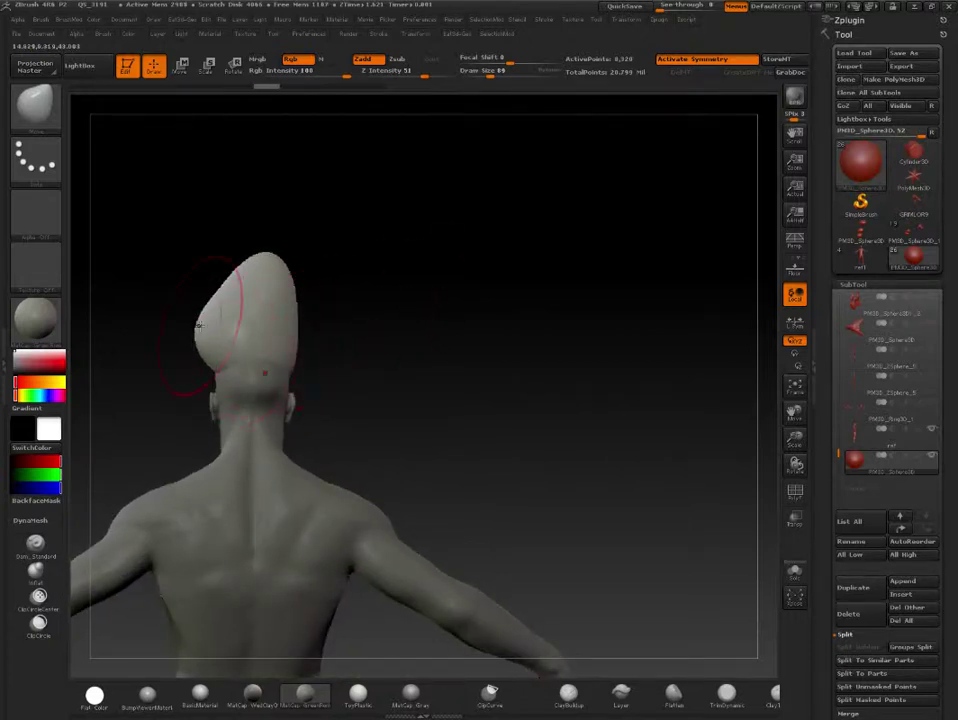
mouse_move(197, 325)
mouse_down()
mouse_move(216, 192)
mouse_move(301, 216)
mouse_up()
key(ctrl+z)
key(ctrl+z)
mouse_move(278, 310)
mouse_down()
mouse_move(495, 364)
mouse_move(434, 329)
mouse_move(406, 338)
mouse_up()
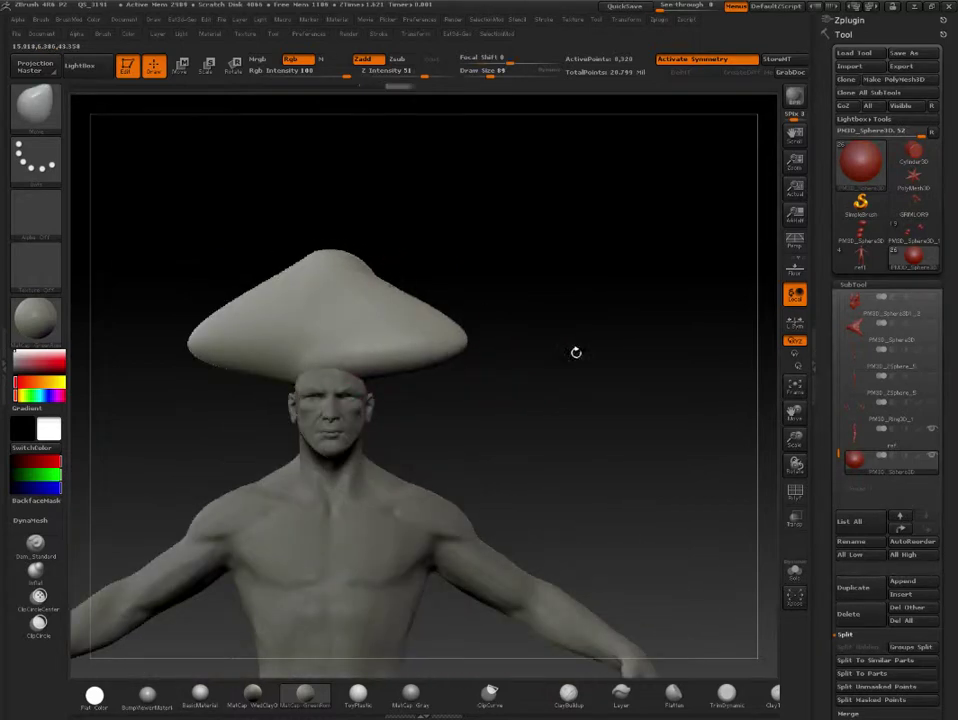
mouse_move(572, 333)
mouse_down()
mouse_move(543, 316)
mouse_move(496, 335)
mouse_up()
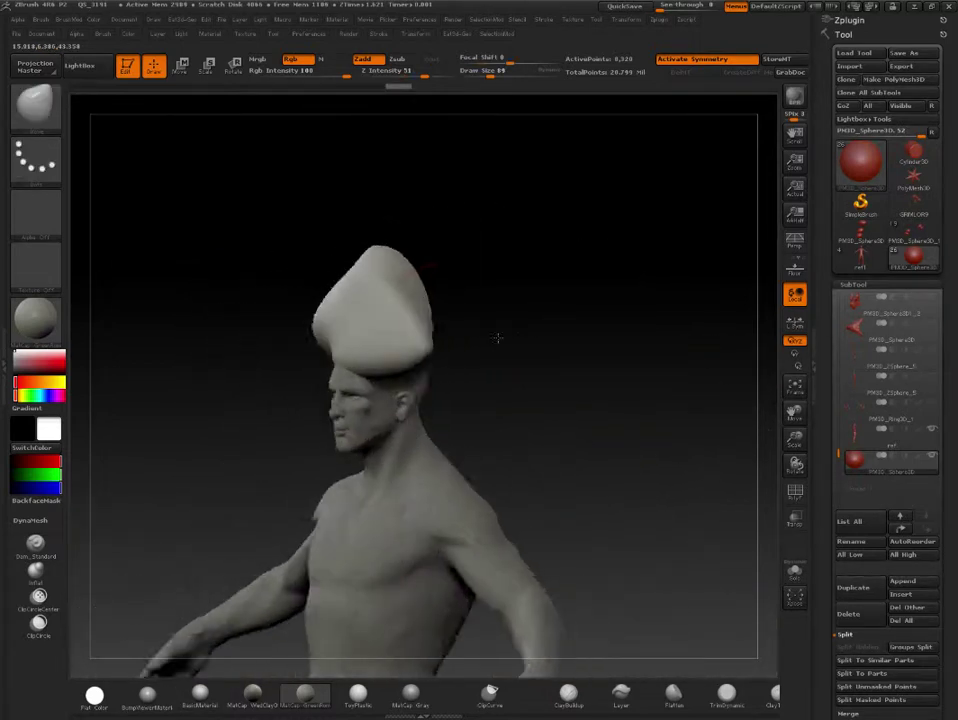
drag(430, 285, 588, 305)
key(ctrl+z)
key(ctrl+z)
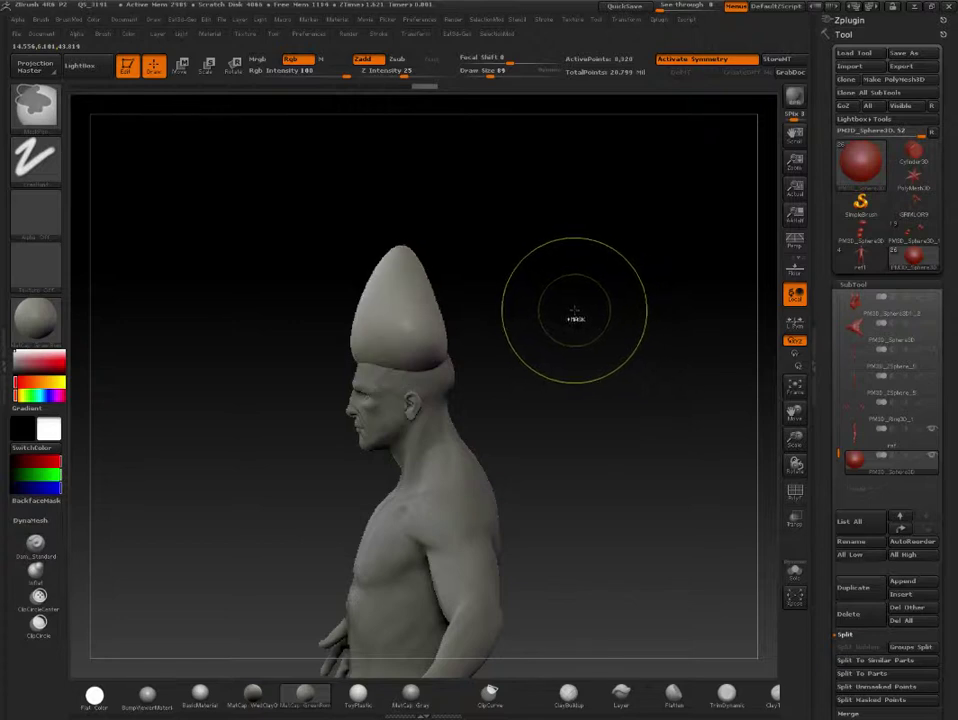
key(ctrl+z)
key(ctrl+z)
key(ctrl+z)
key(ctrl+z)
key(ctrl+z)
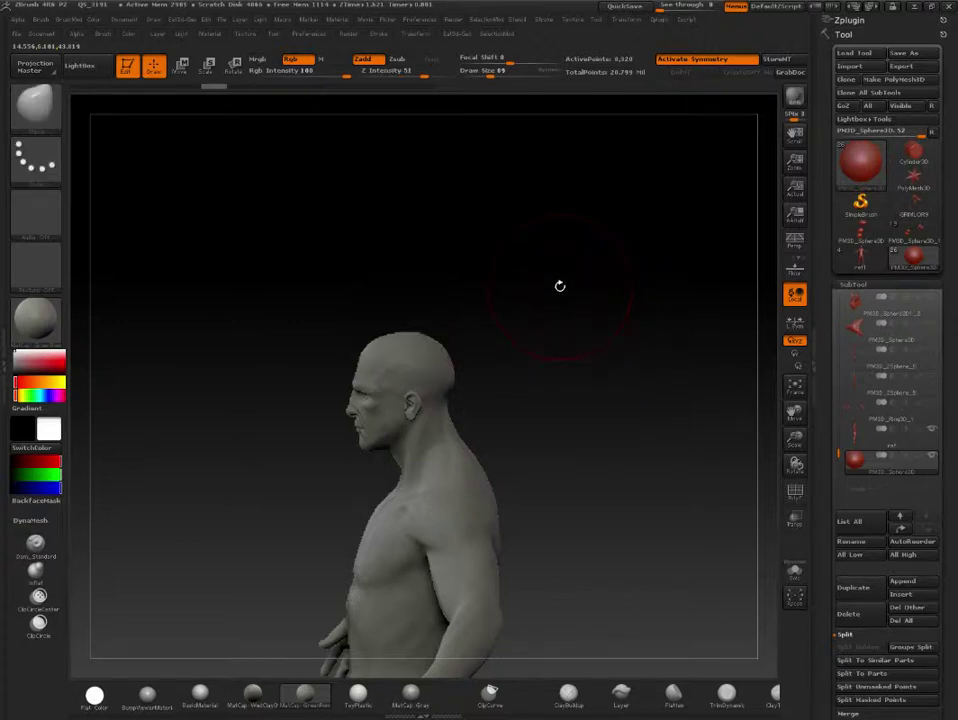
mouse_move(558, 285)
mouse_down()
mouse_move(546, 336)
mouse_move(535, 280)
mouse_up()
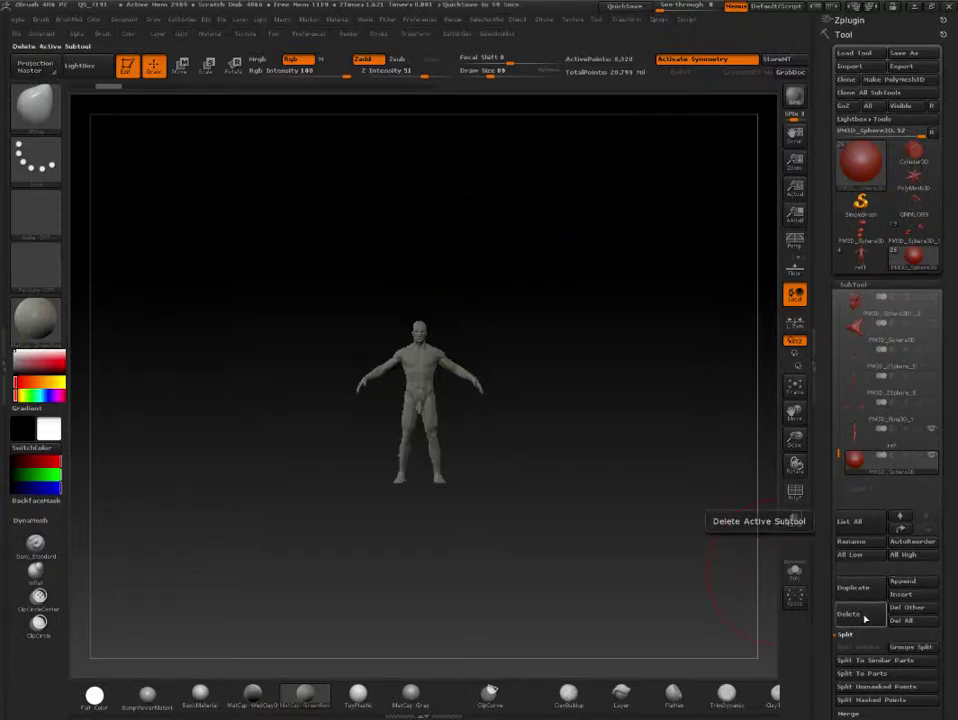
- Delete the head-sphere subtool and confirm
click(866, 619)
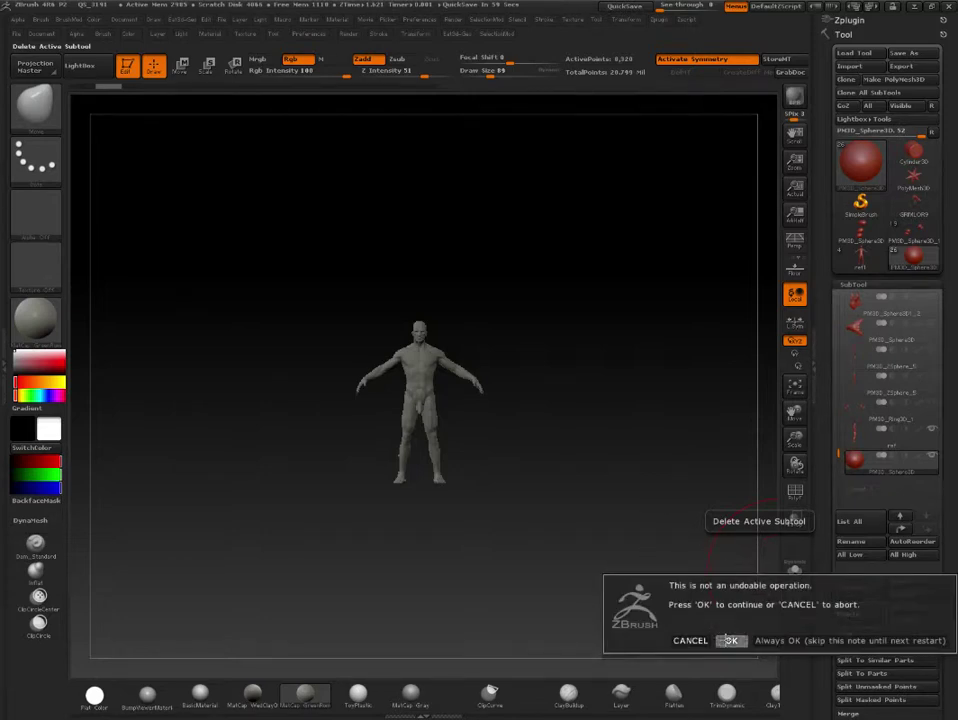
click(731, 640)
alt+drag(663, 374, 618, 412)
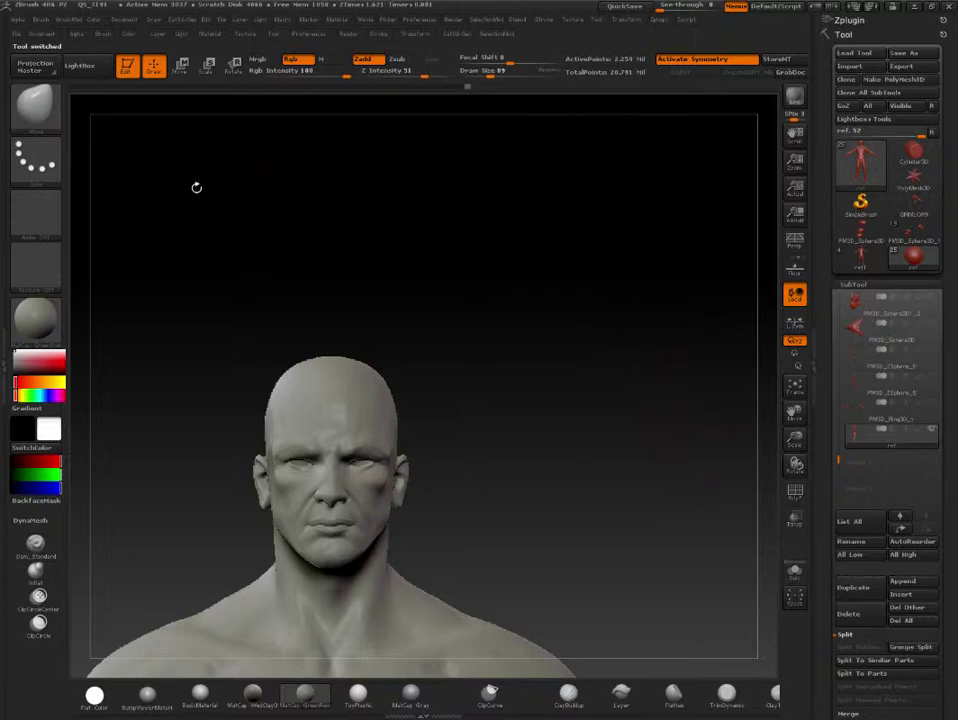
- Choose the IMM feather curve brush and draw trial curves above the head
click(40, 106)
click(40, 106)
click(366, 407)
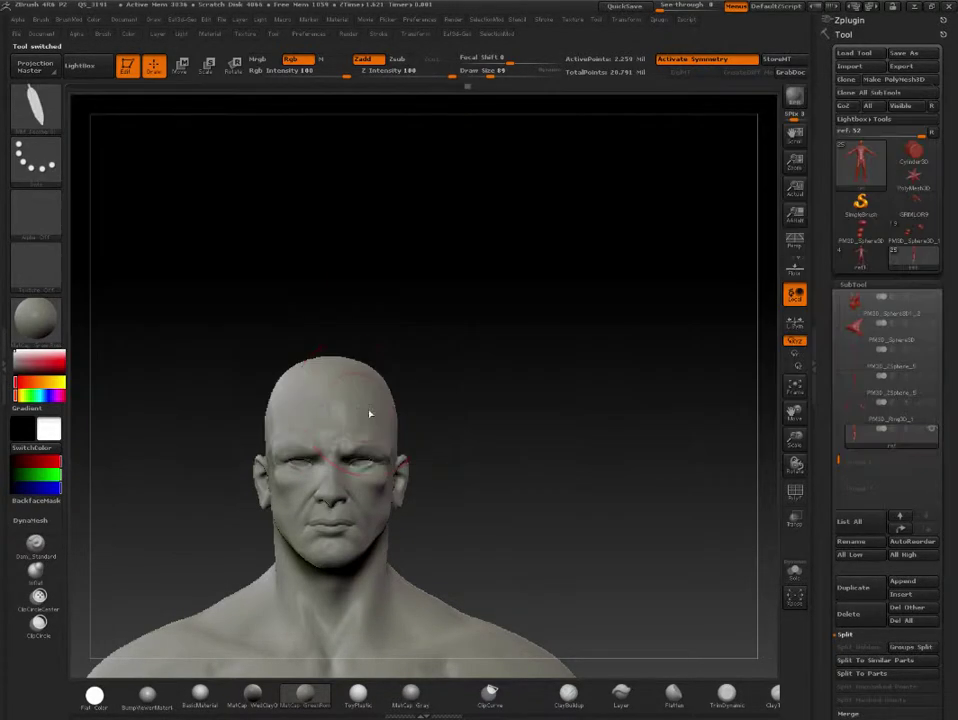
drag(355, 407, 398, 342)
mouse_move(496, 419)
mouse_down()
mouse_move(509, 414)
mouse_move(509, 334)
mouse_up()
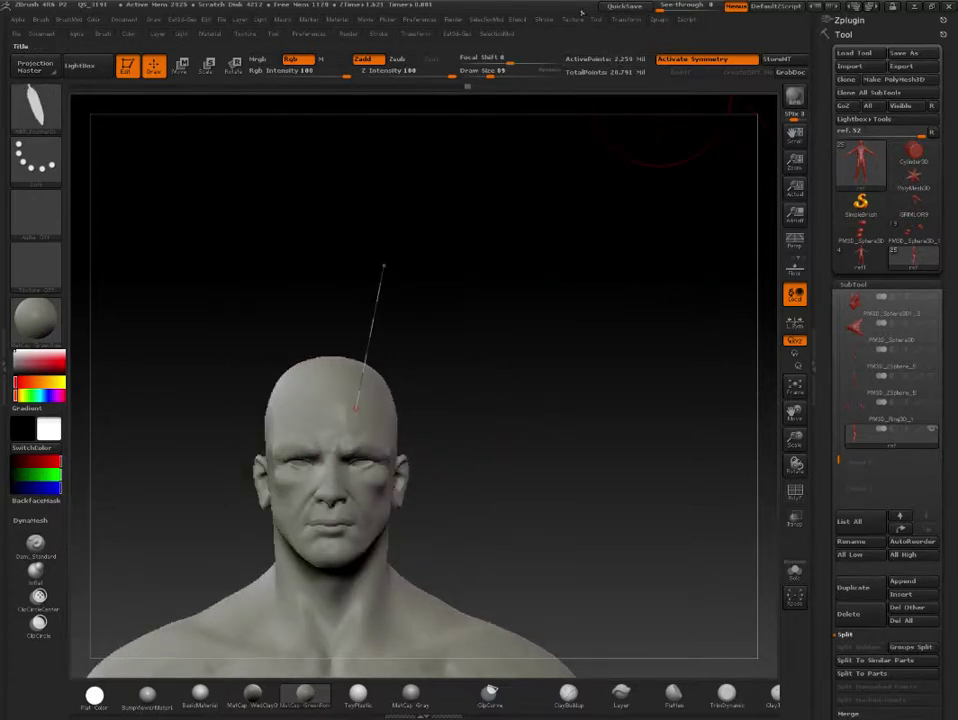
- Show the Stroke palette's Curve and Curve Functions settings
click(546, 25)
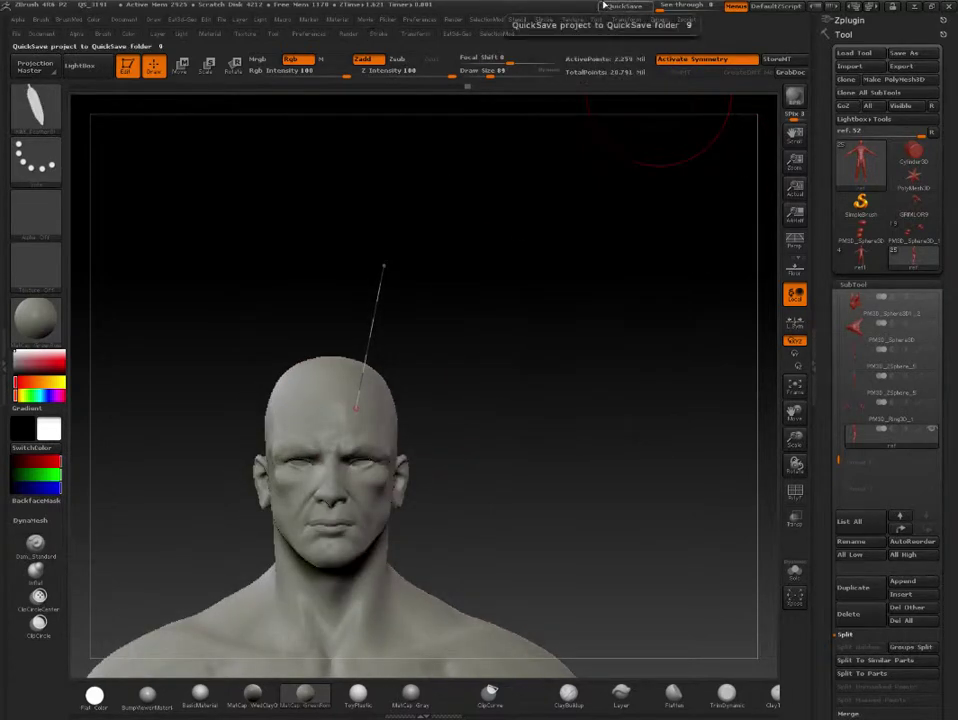
click(543, 20)
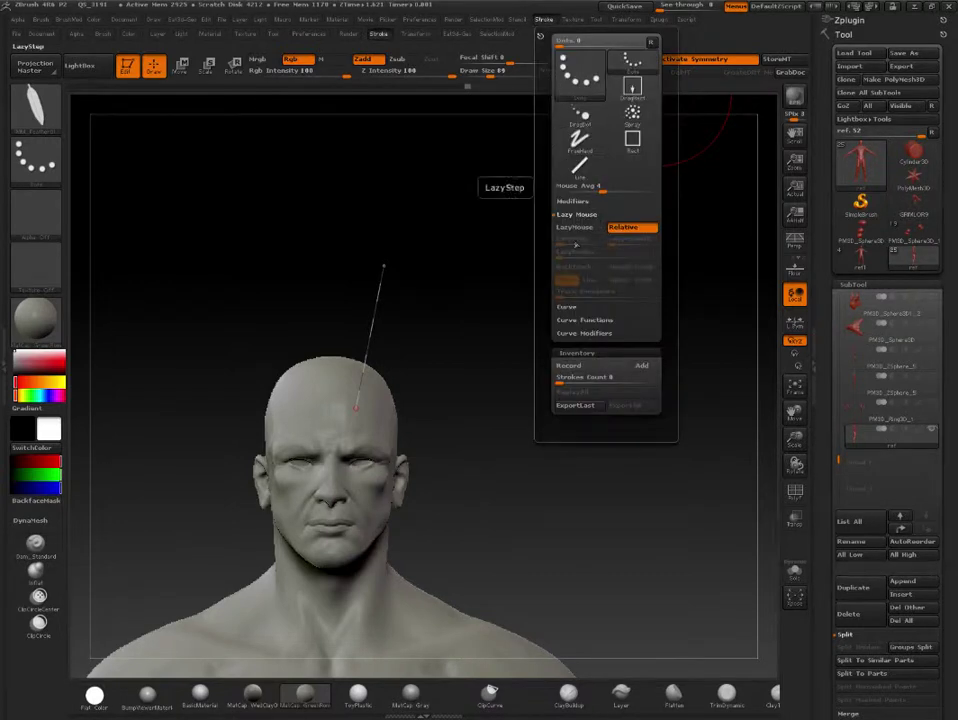
click(578, 202)
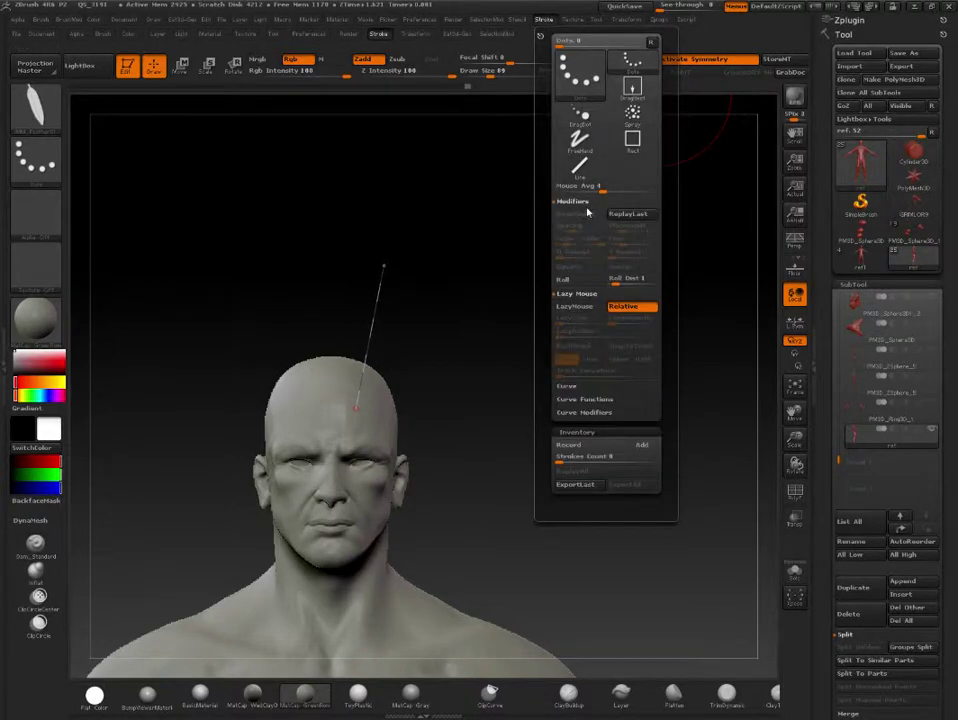
click(578, 202)
click(580, 214)
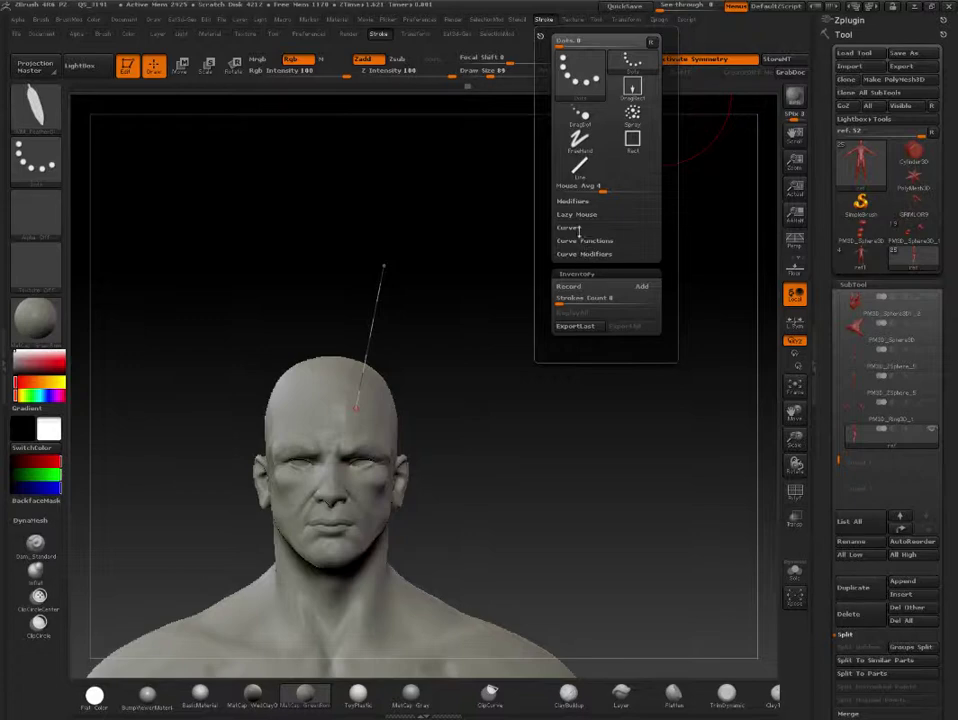
click(572, 228)
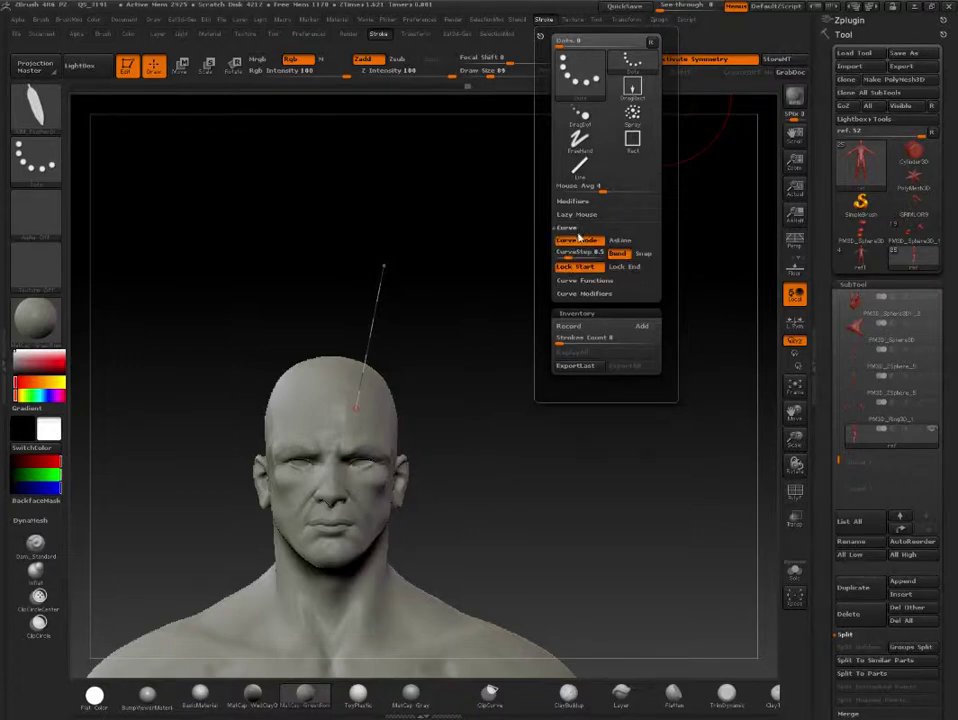
click(585, 282)
click(586, 293)
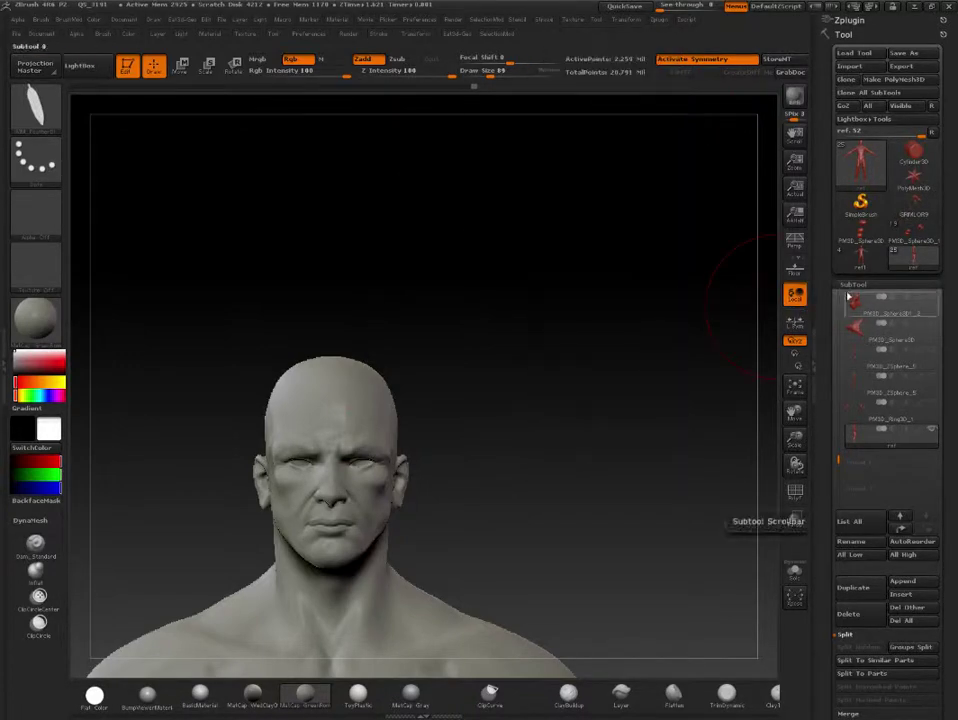
- Duplicate the body subtool from the SubTool list
click(853, 285)
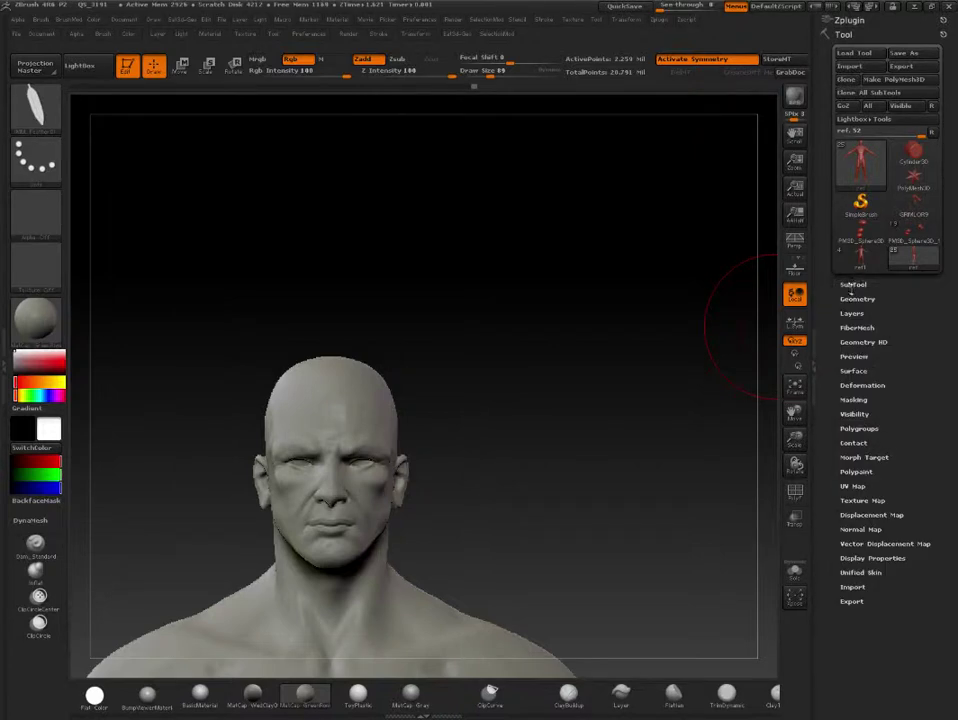
click(856, 299)
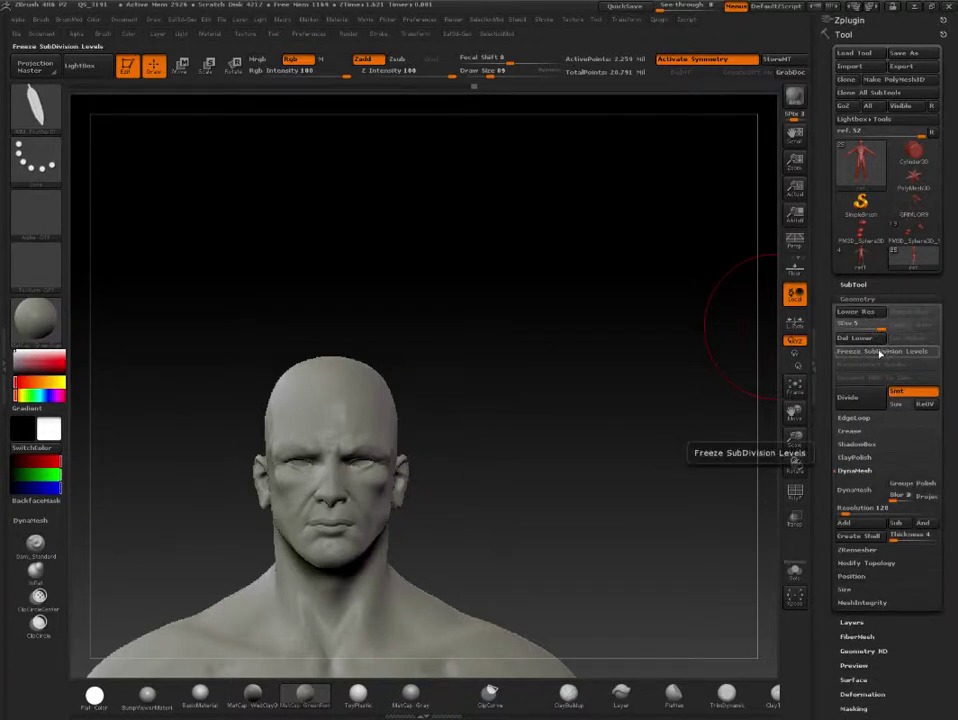
click(853, 285)
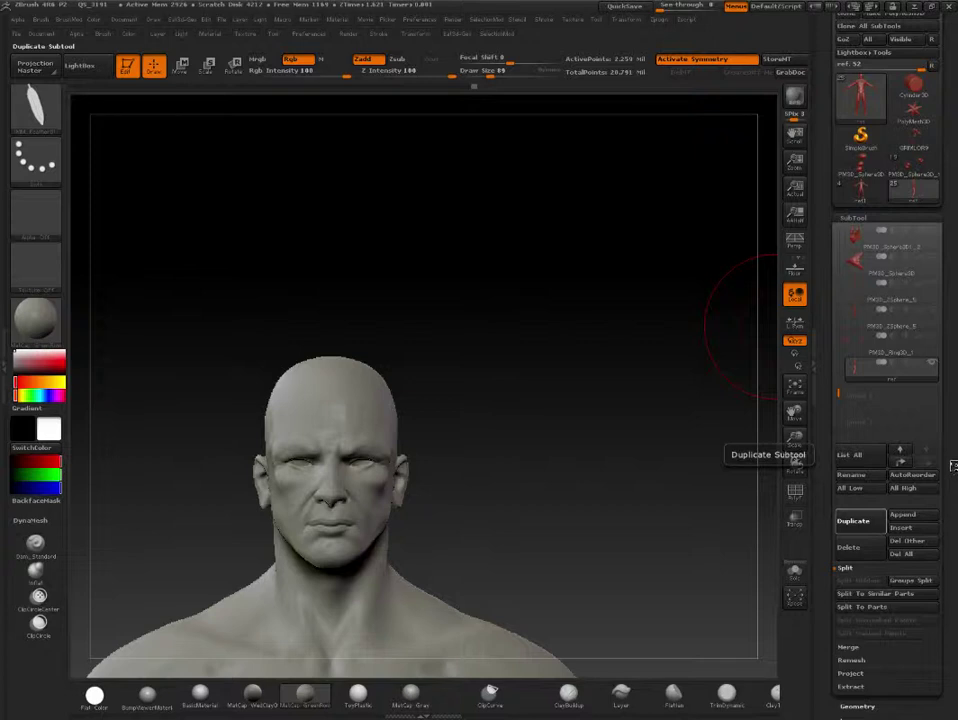
click(853, 520)
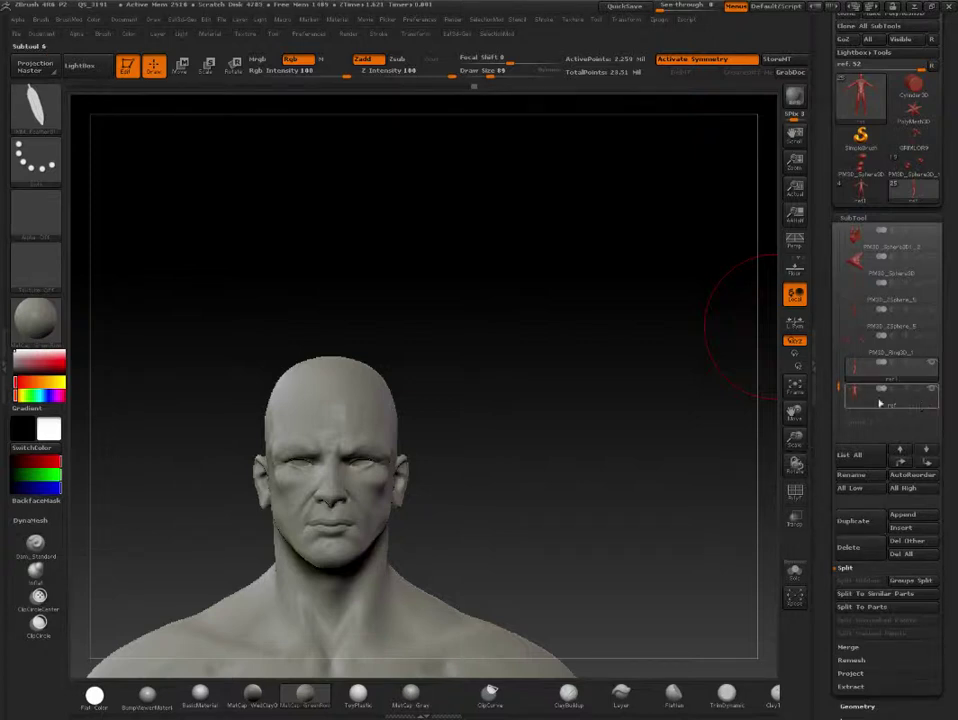
- Delete lower subdivisions, set draw size to 50, and draw a blade curve from the forehead
click(853, 217)
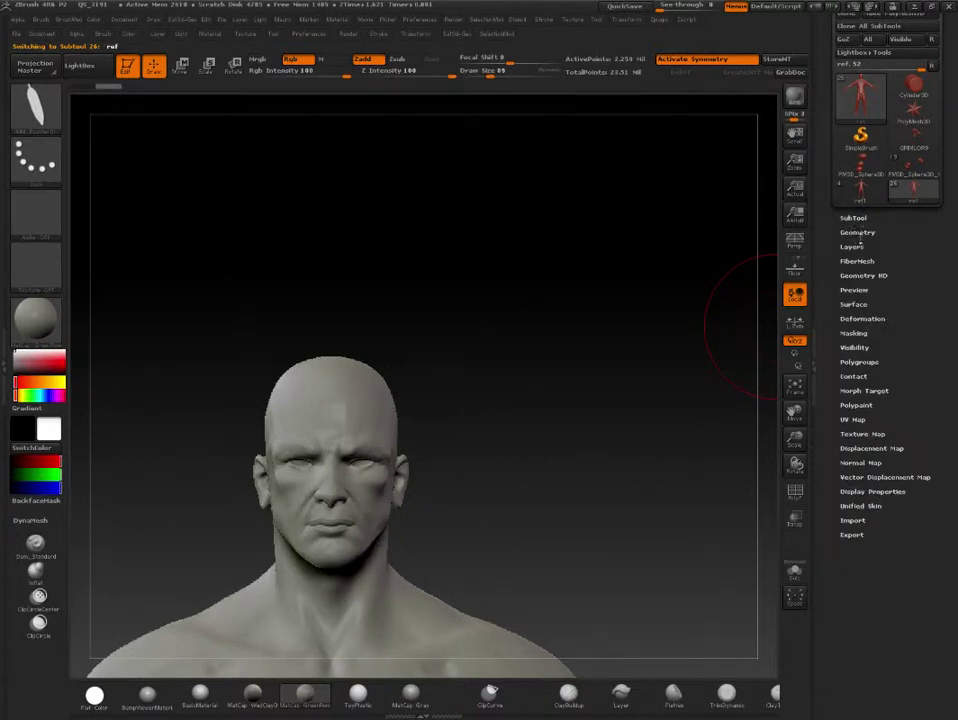
click(857, 231)
click(851, 279)
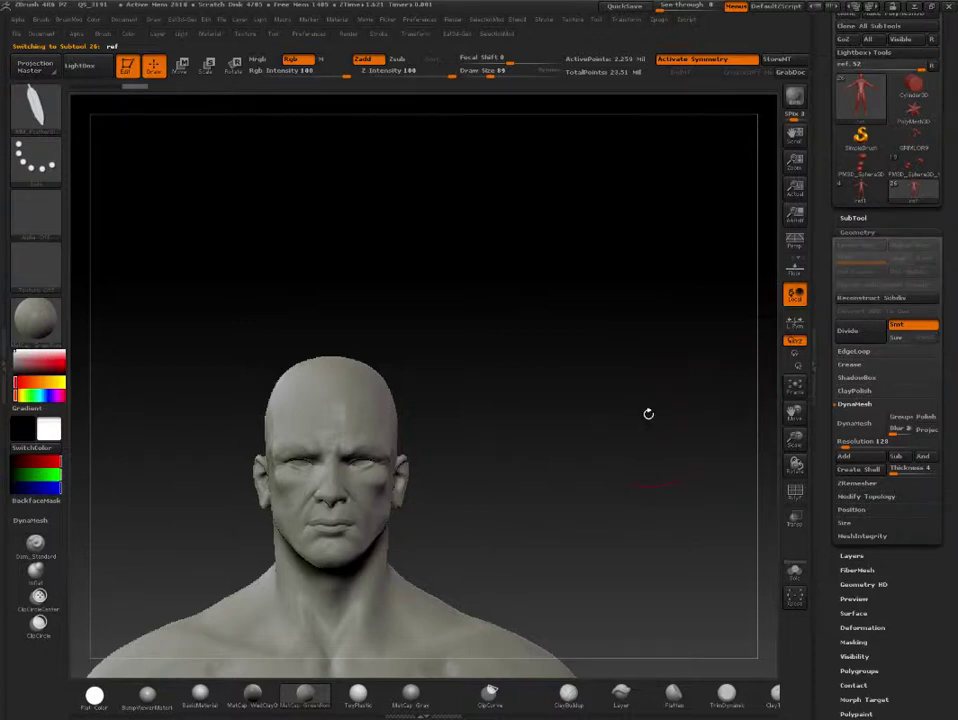
drag(590, 403, 415, 411)
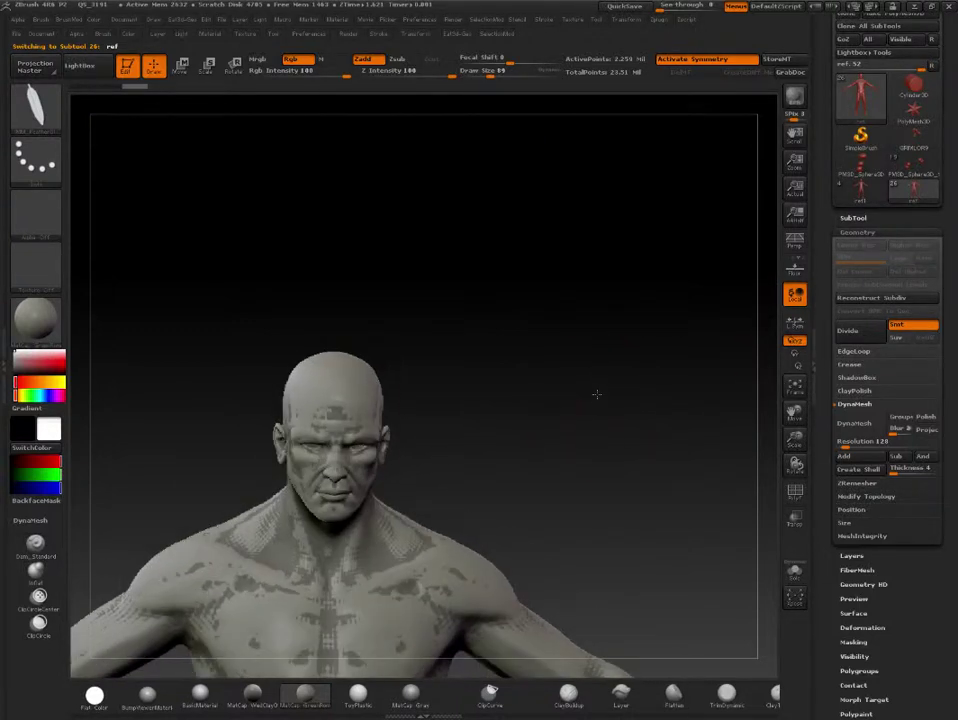
text(s)
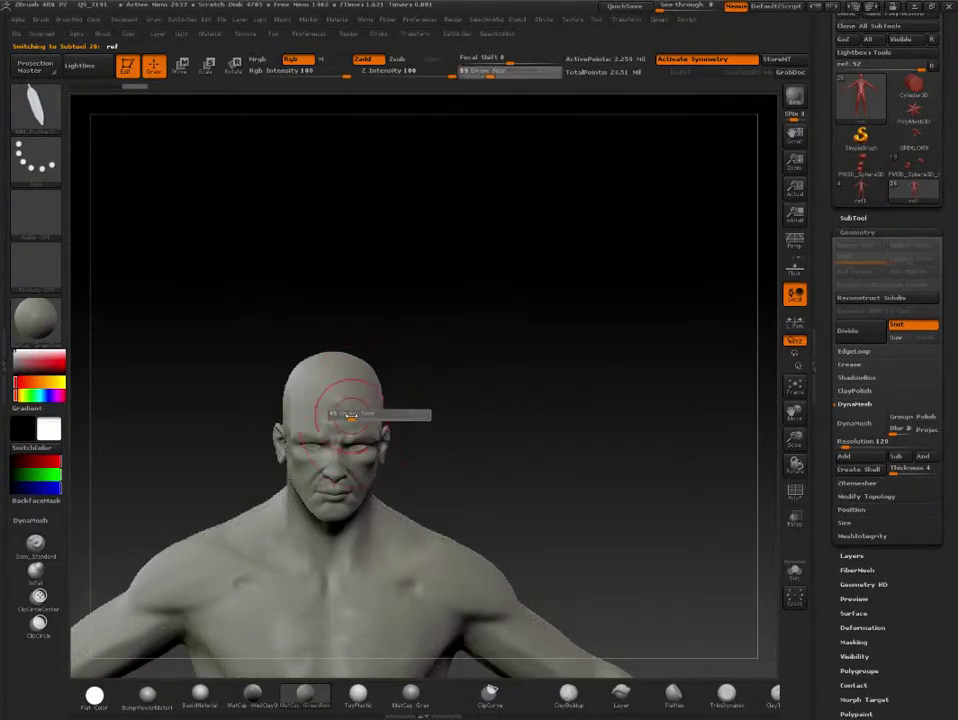
text(50)
key(Return)
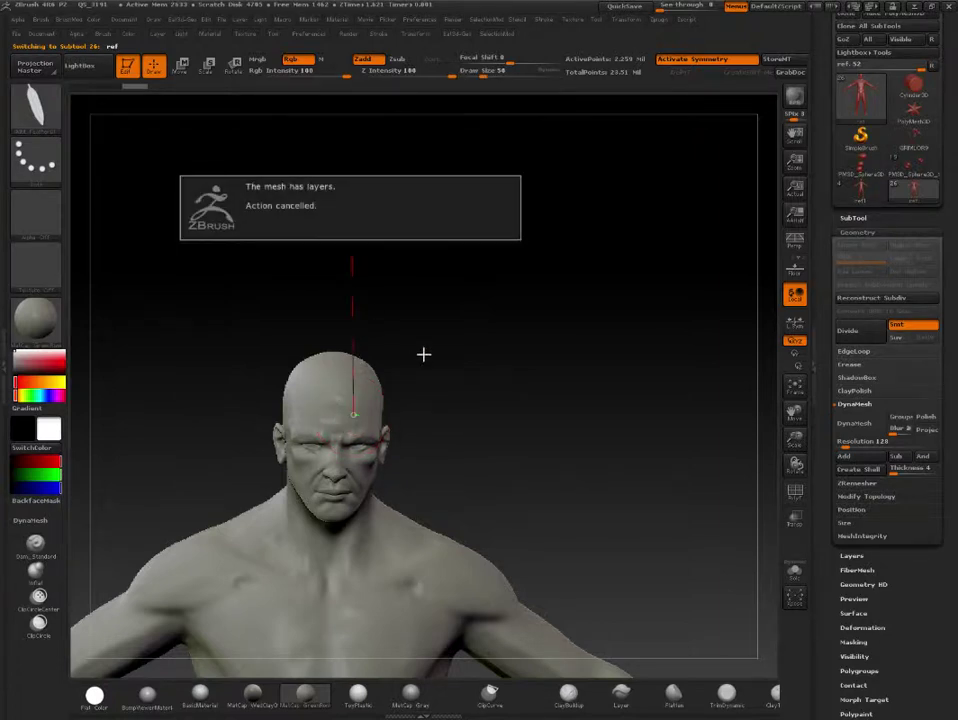
mouse_move(475, 312)
mouse_down()
mouse_move(483, 277)
mouse_move(539, 278)
mouse_up()
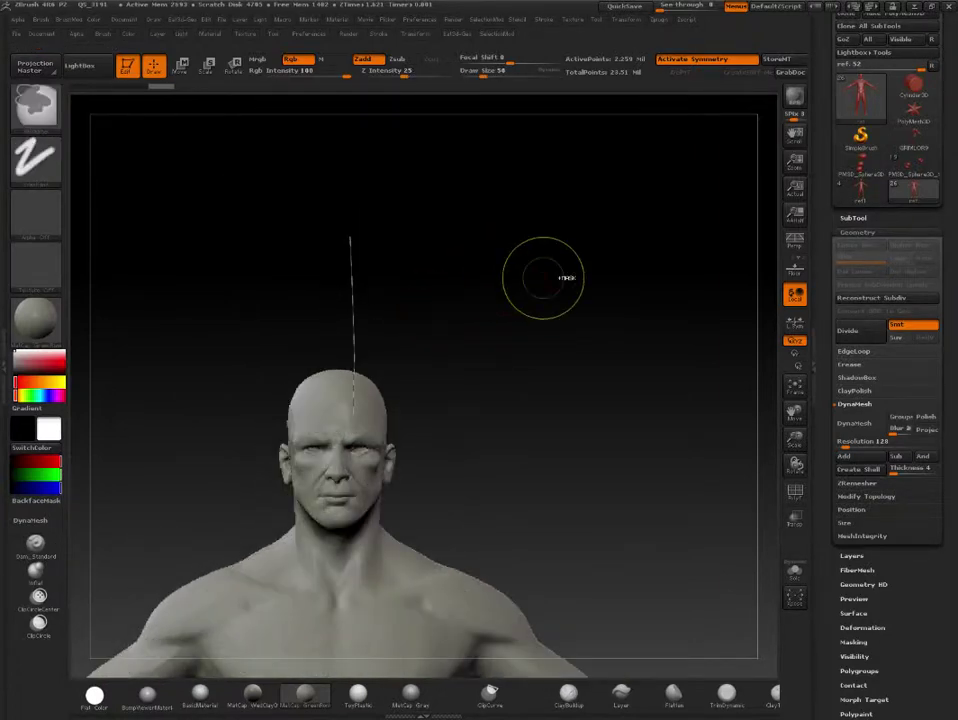
- Pick the feather insert brush and draw a blade curve up from the head
click(855, 217)
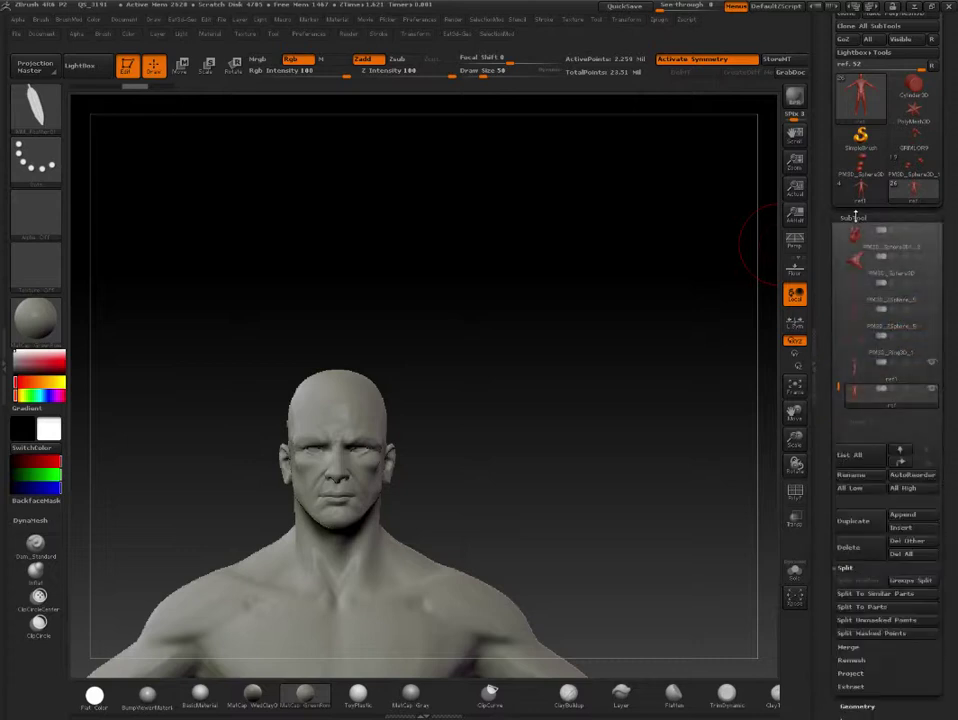
mouse_move(880, 372)
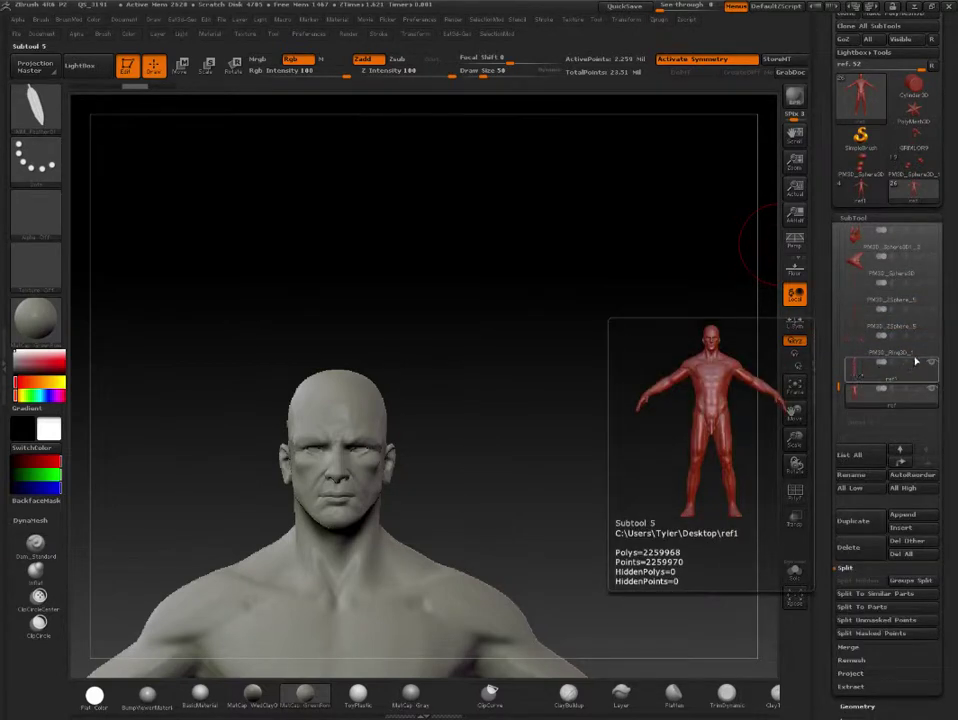
drag(526, 323, 472, 340)
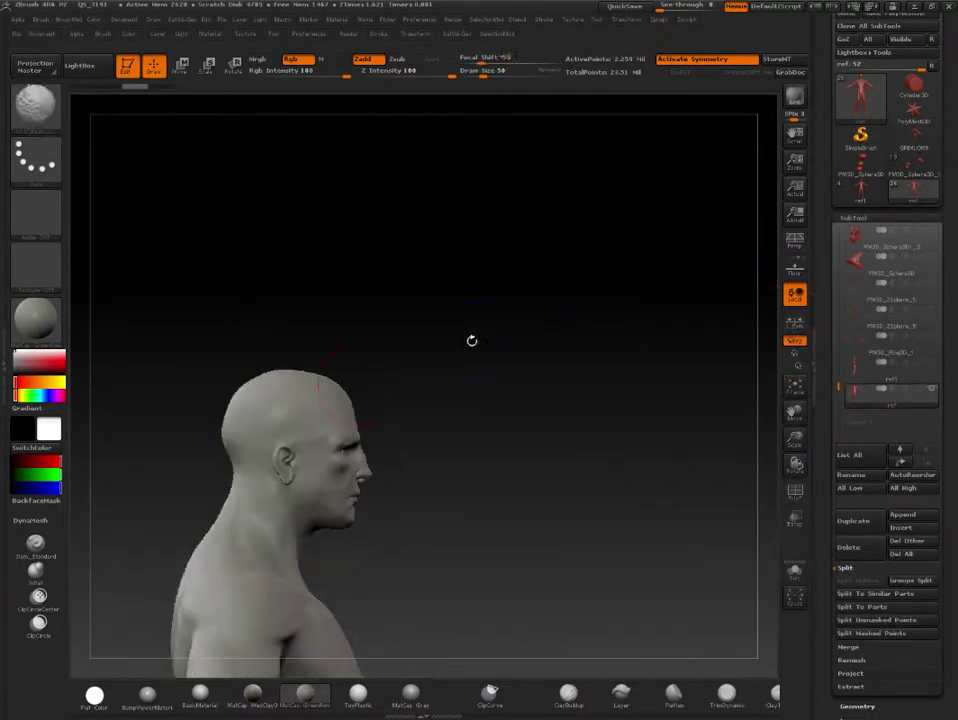
key(b)
key(i)
key(m)
drag(335, 395, 234, 286)
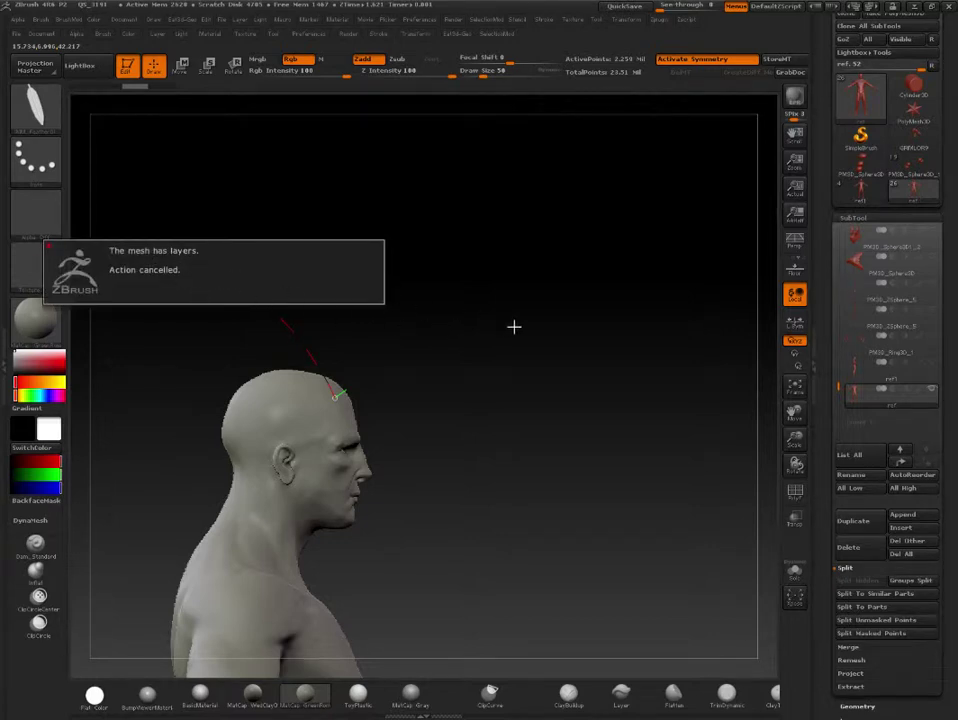
drag(520, 325, 577, 308)
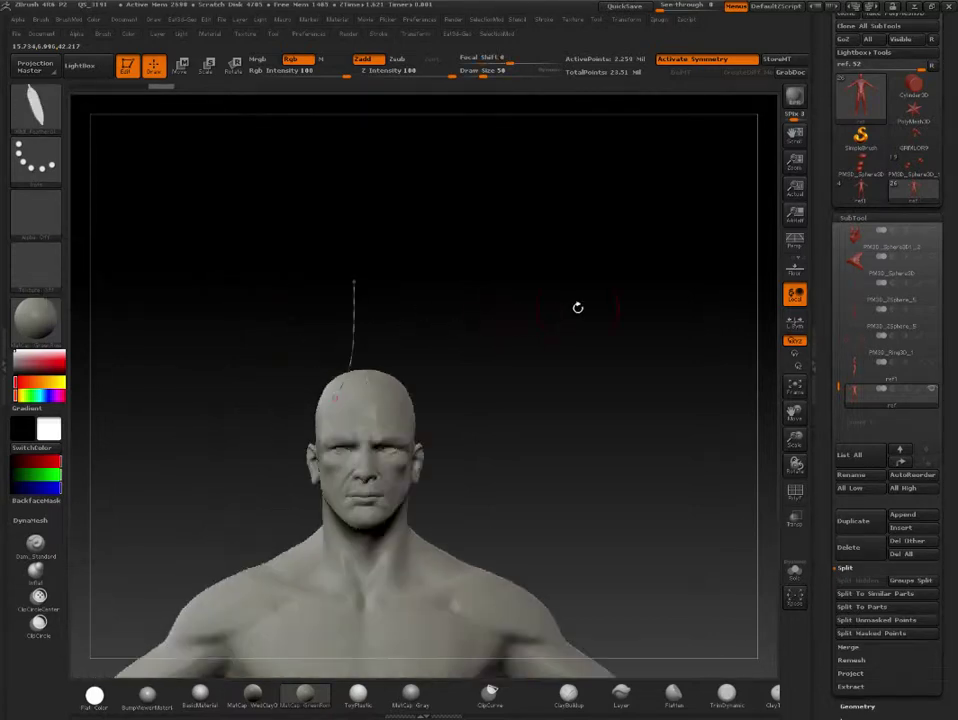
- Bake all sculpt layers into the mesh from Tool > Layers
click(871, 218)
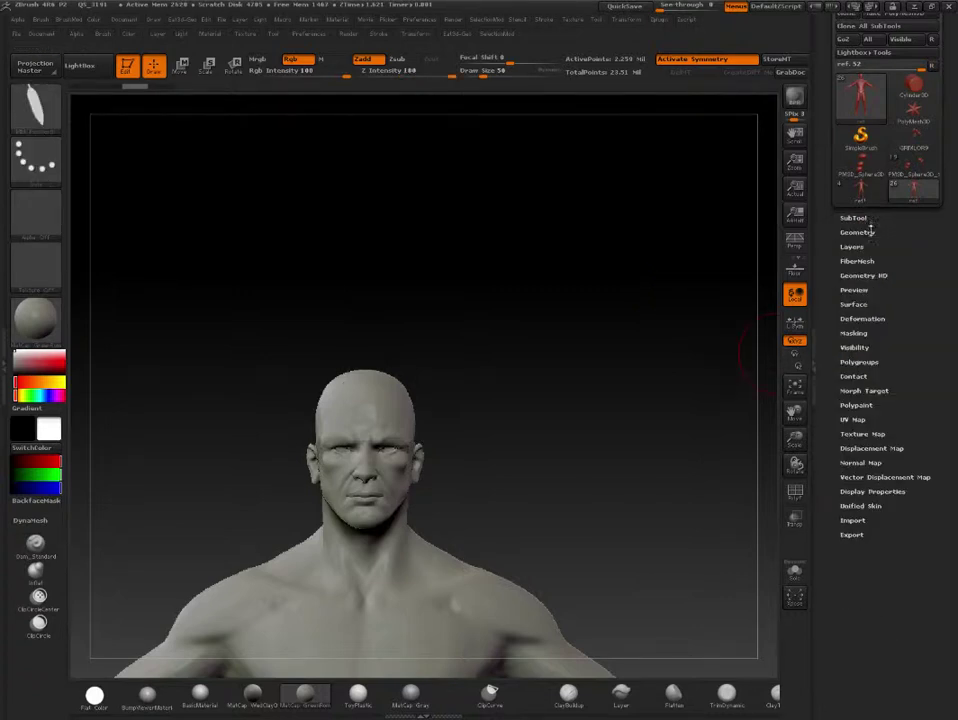
click(855, 247)
mouse_move(880, 259)
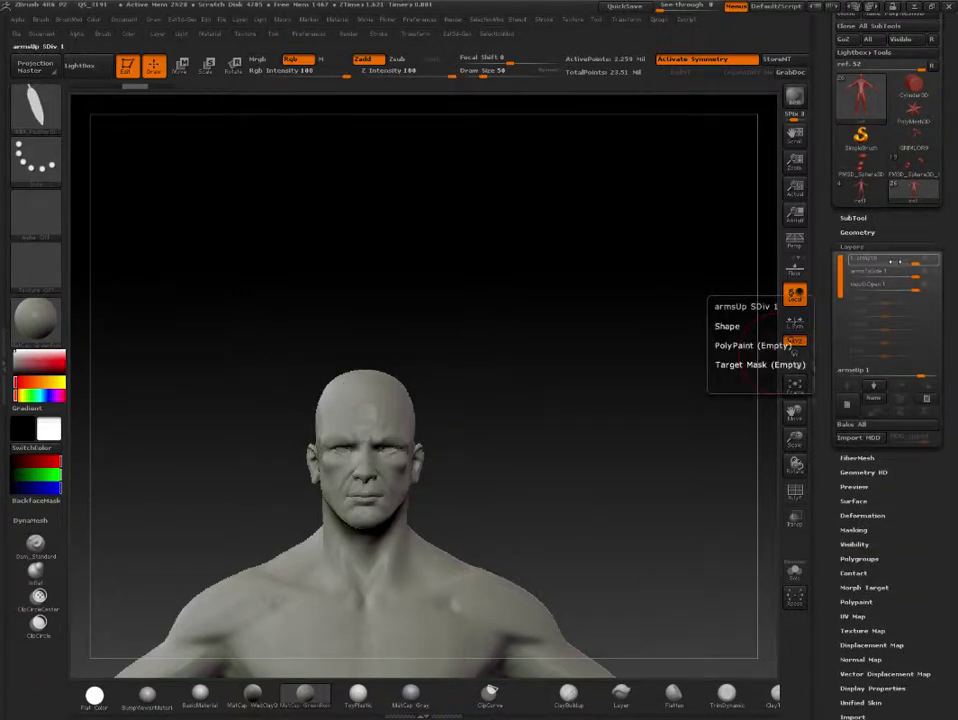
click(864, 426)
shift+drag(580, 398, 338, 417)
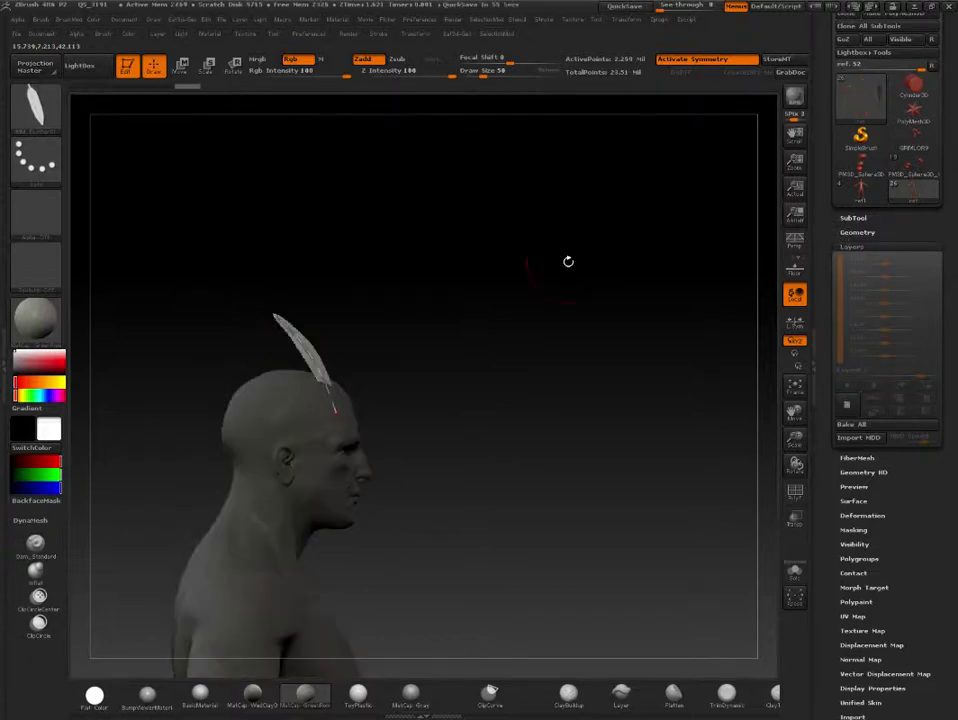
- Draw a feather strand from the head, pull it into a long blade, and turn symmetry off
mouse_move(567, 262)
shift+mouse_down()
mouse_move(507, 265)
mouse_move(507, 331)
mouse_move(492, 267)
mouse_move(403, 379)
shift+mouse_up()
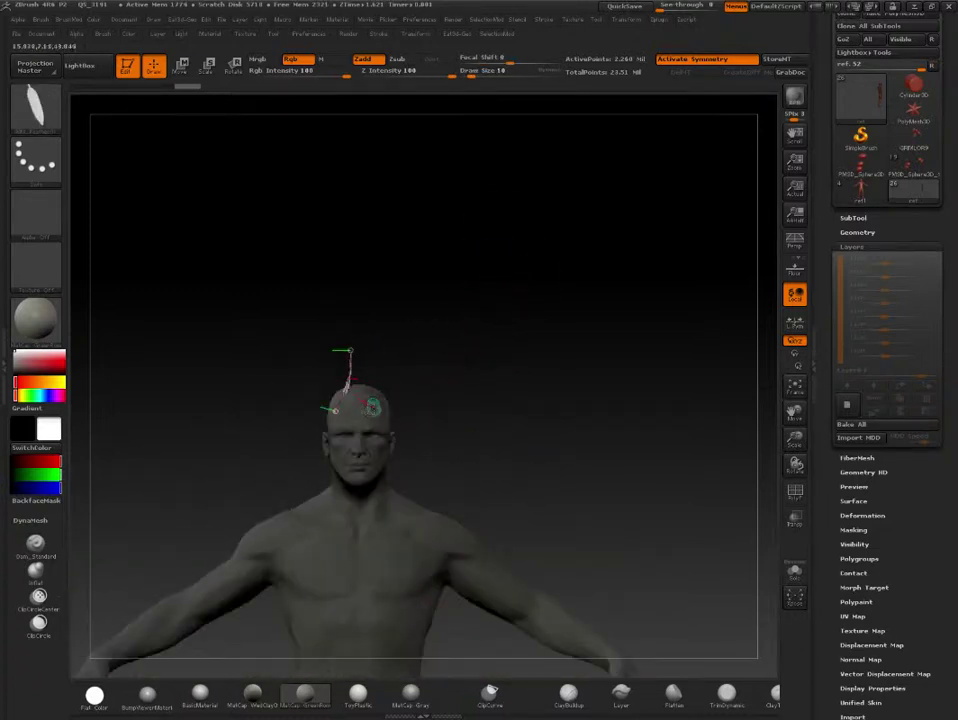
drag(350, 352, 386, 268)
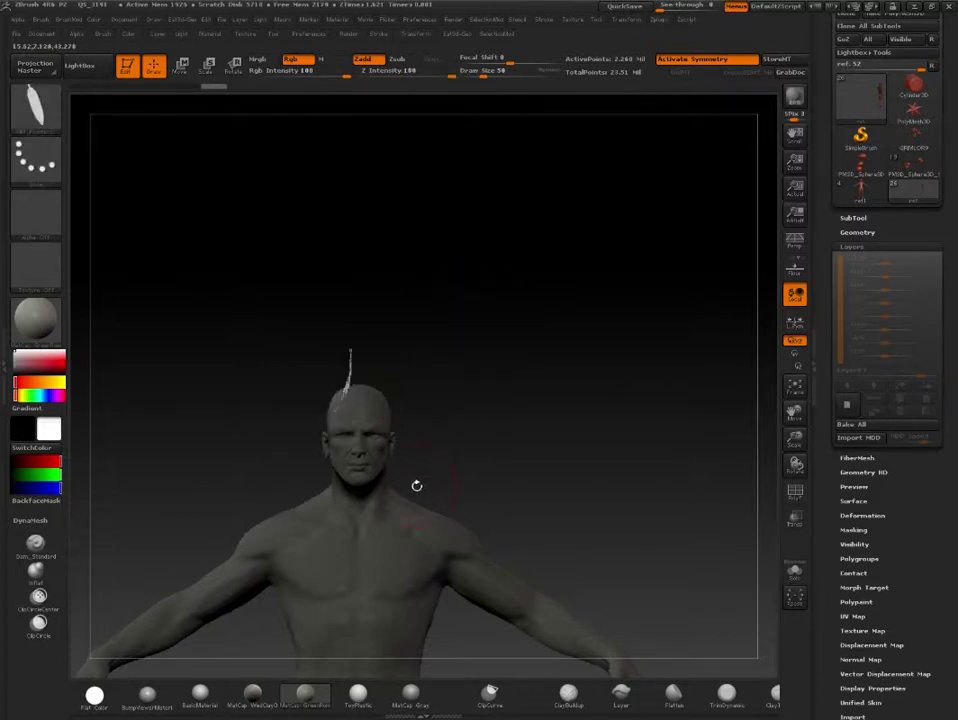
mouse_move(417, 487)
mouse_down()
mouse_move(470, 395)
mouse_move(412, 416)
mouse_move(724, 396)
mouse_move(481, 310)
mouse_up()
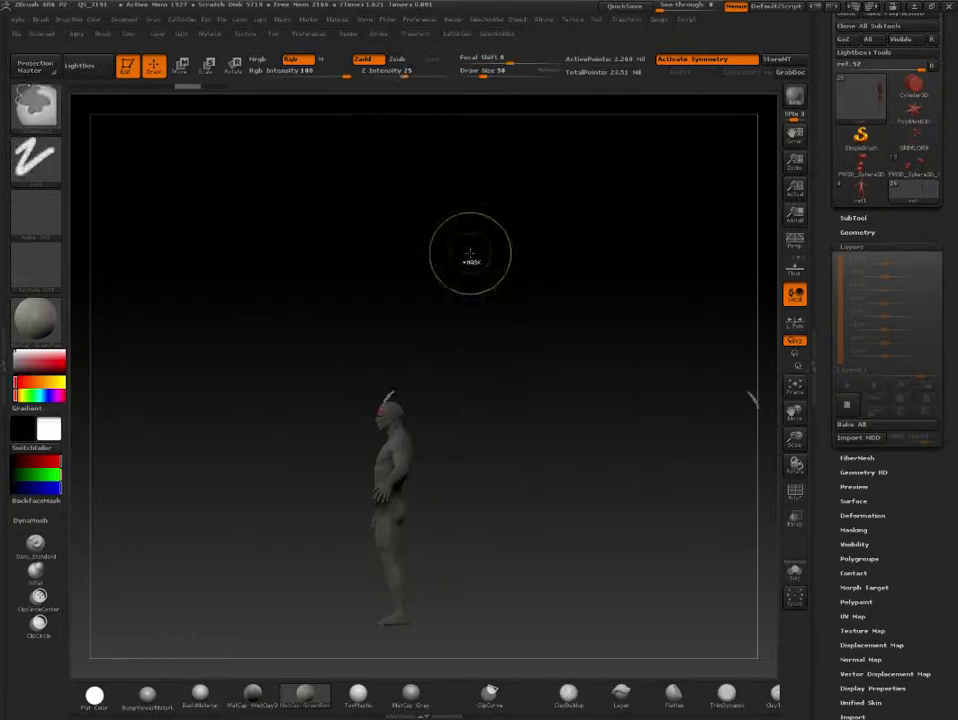
ctrl+drag(469, 254, 578, 170)
key(x)
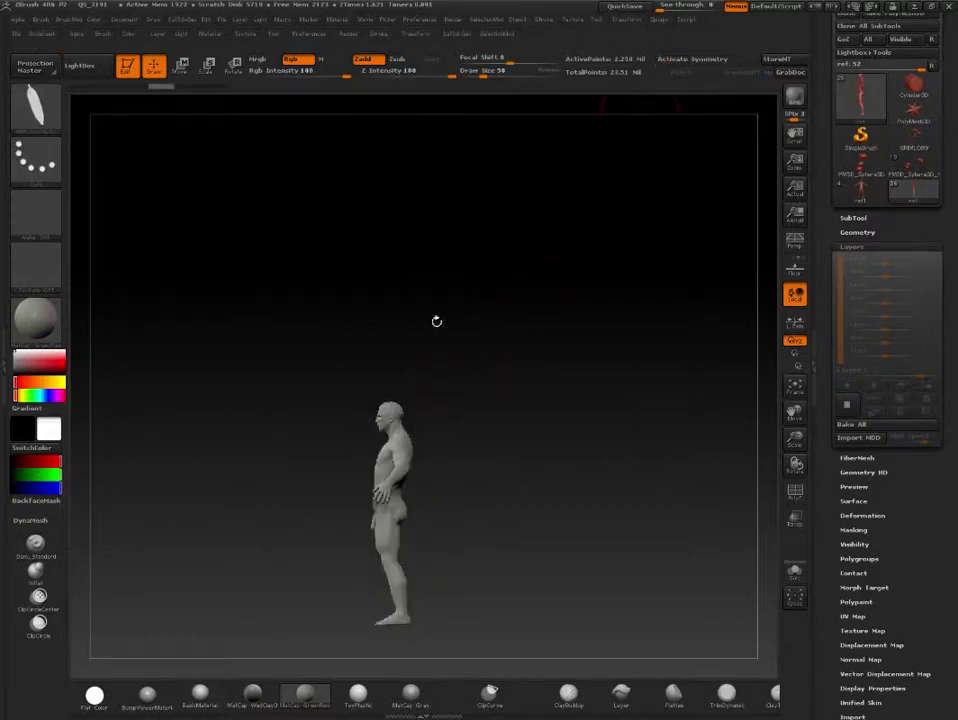
alt+drag(436, 321, 447, 426)
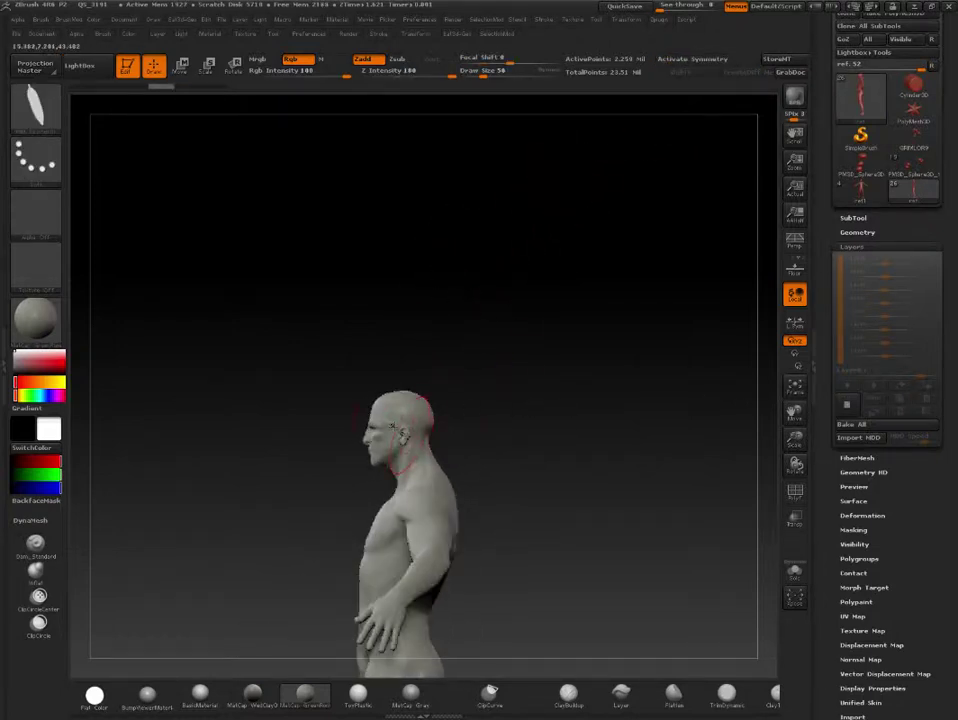
- Draw a horn-like curve on the head and try turning it into a tube
mouse_move(511, 342)
mouse_down()
mouse_move(484, 398)
mouse_move(542, 408)
mouse_up()
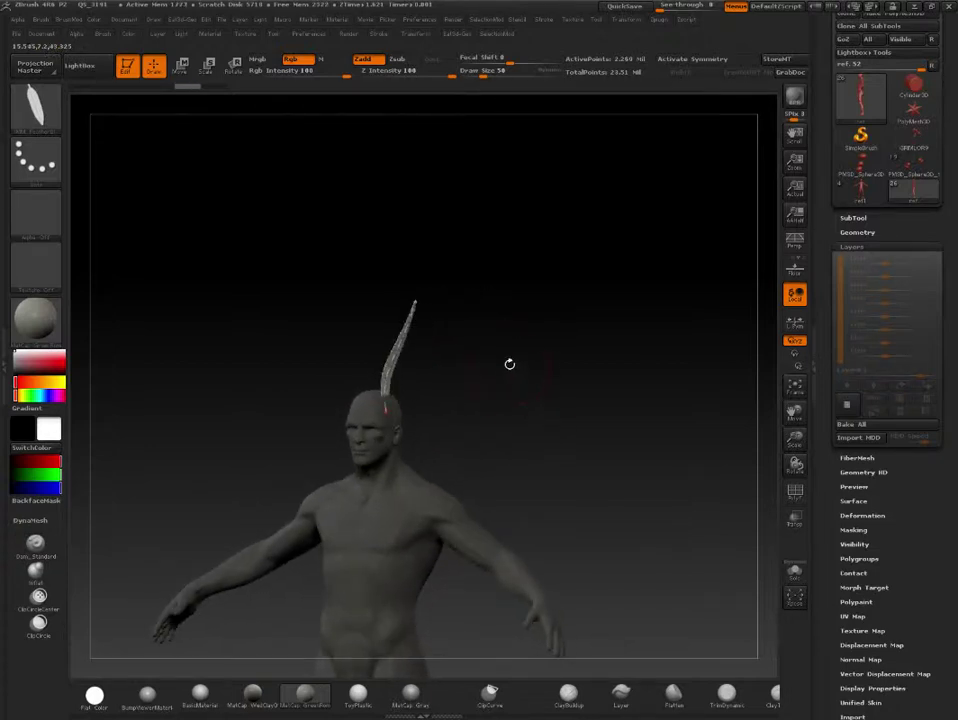
mouse_move(509, 364)
alt+mouse_down()
mouse_move(398, 370)
mouse_move(487, 312)
alt+mouse_up()
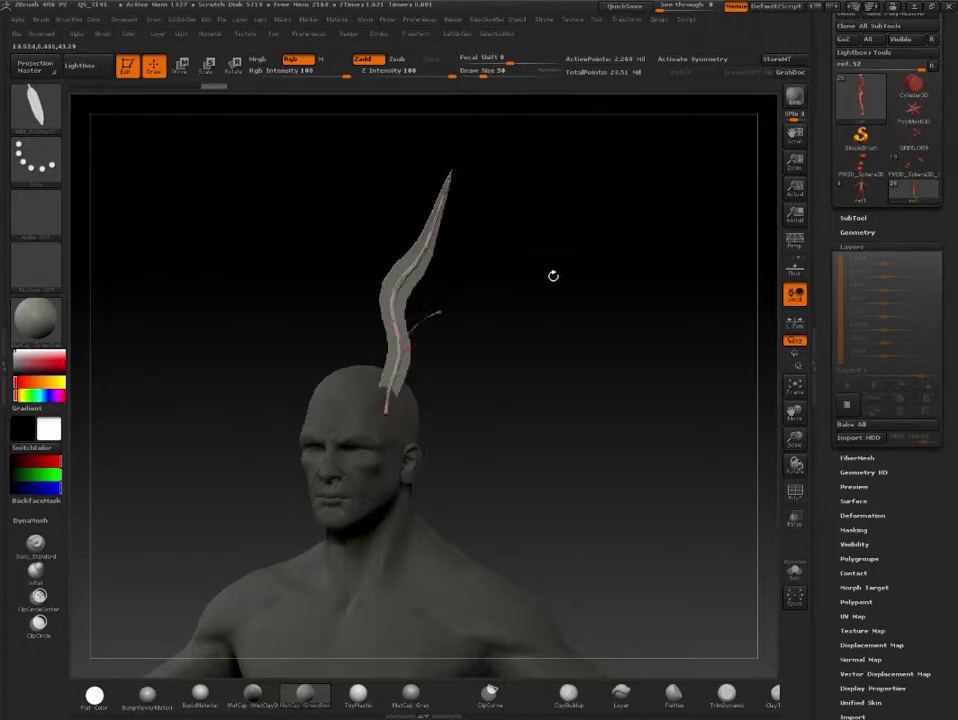
mouse_move(554, 274)
mouse_down()
mouse_move(410, 211)
mouse_move(356, 156)
mouse_up()
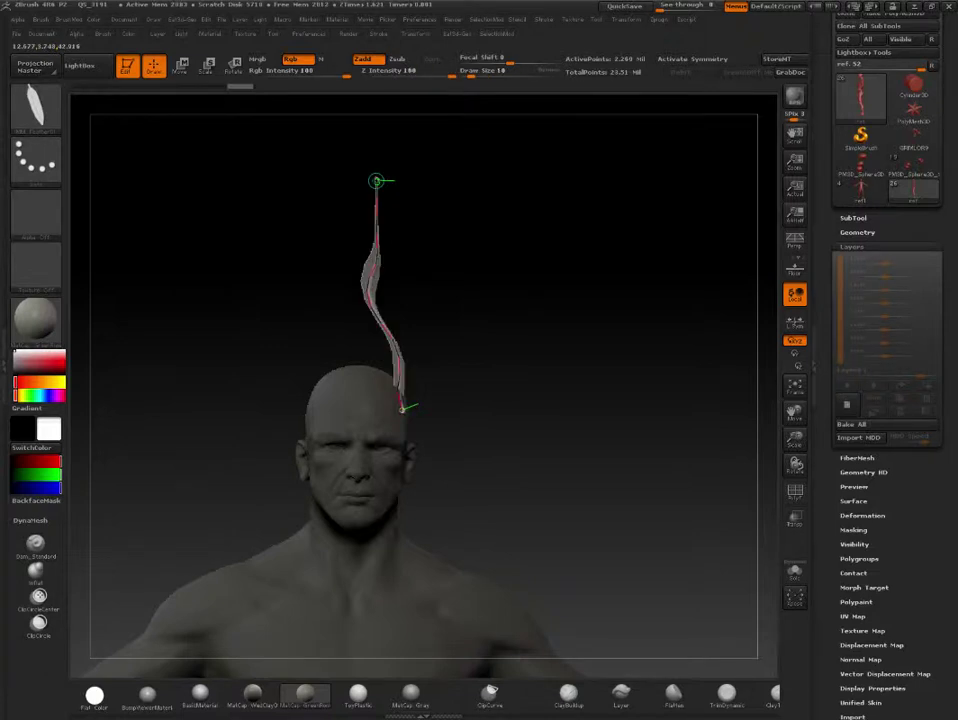
click(373, 173)
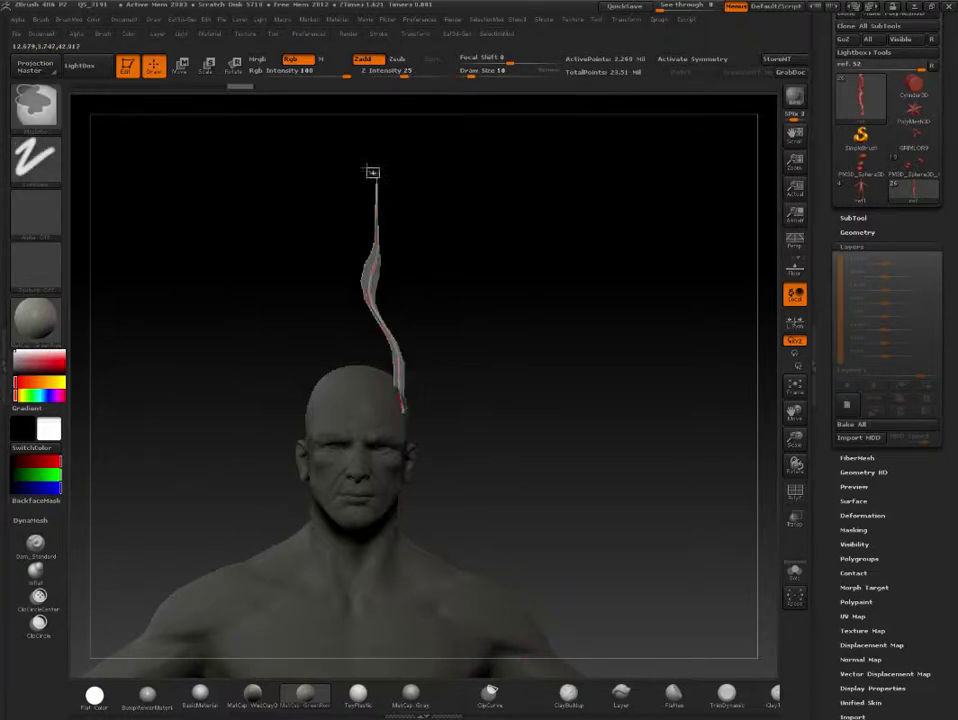
key(ctrl+z)
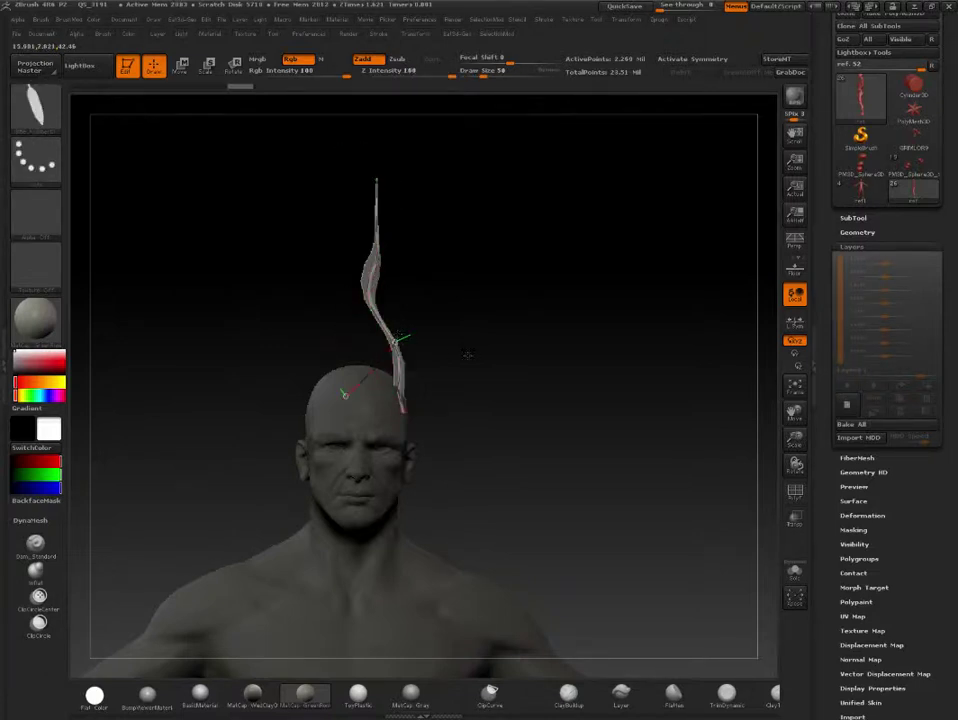
key(ctrl+z)
key(ctrl+shift+z)
- Step through undo/redo of the head blade variants, then remove every blade from the head
drag(487, 353, 528, 425)
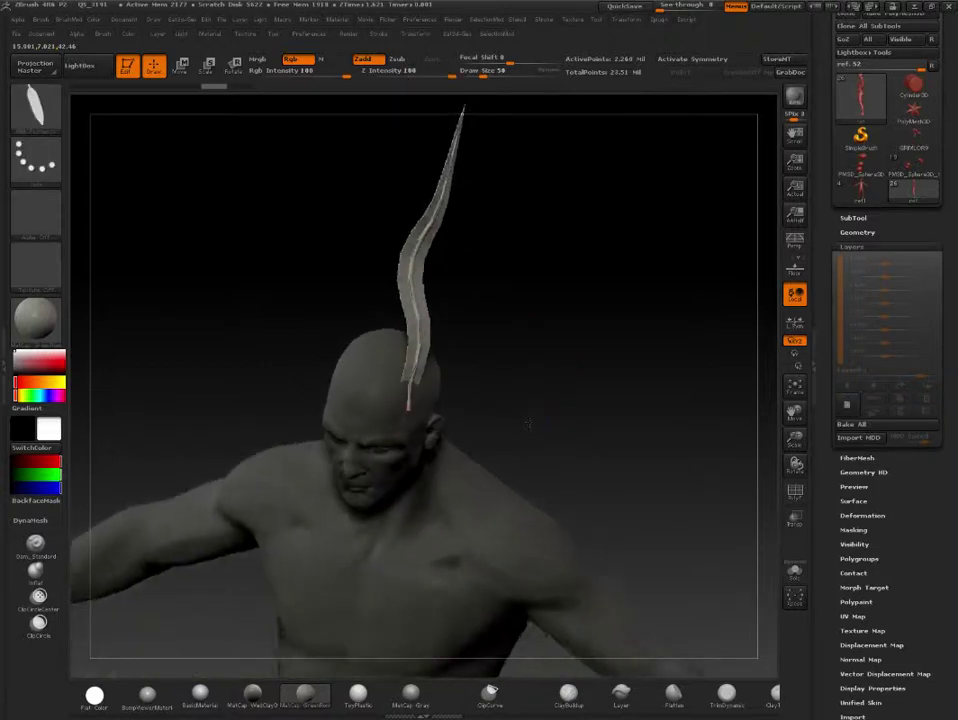
key(ctrl+z)
key(ctrl+shift+z)
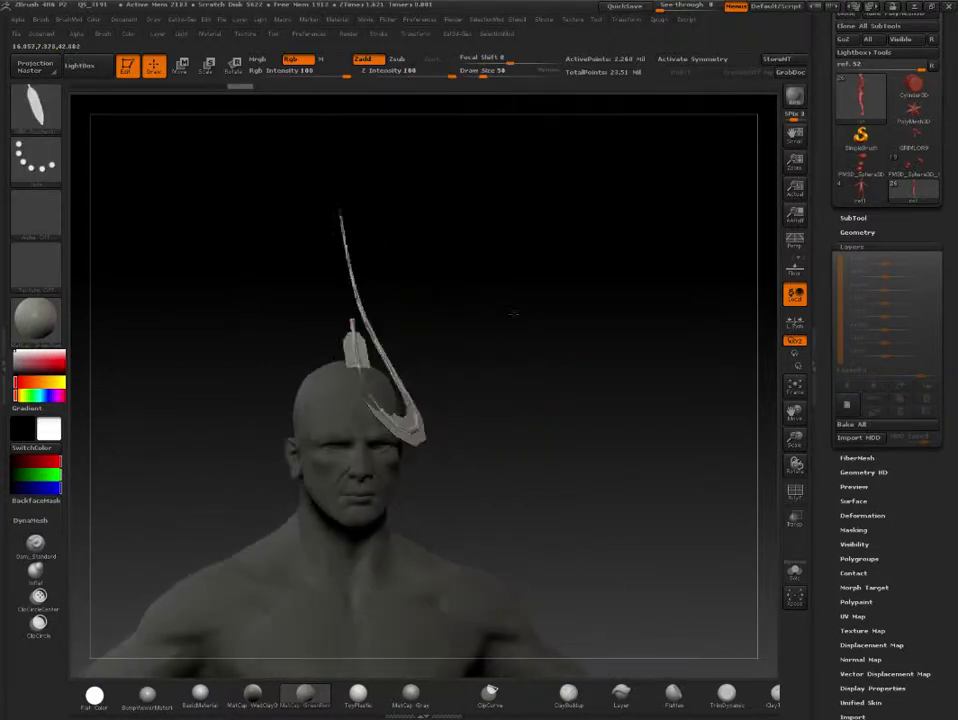
drag(420, 367, 485, 367)
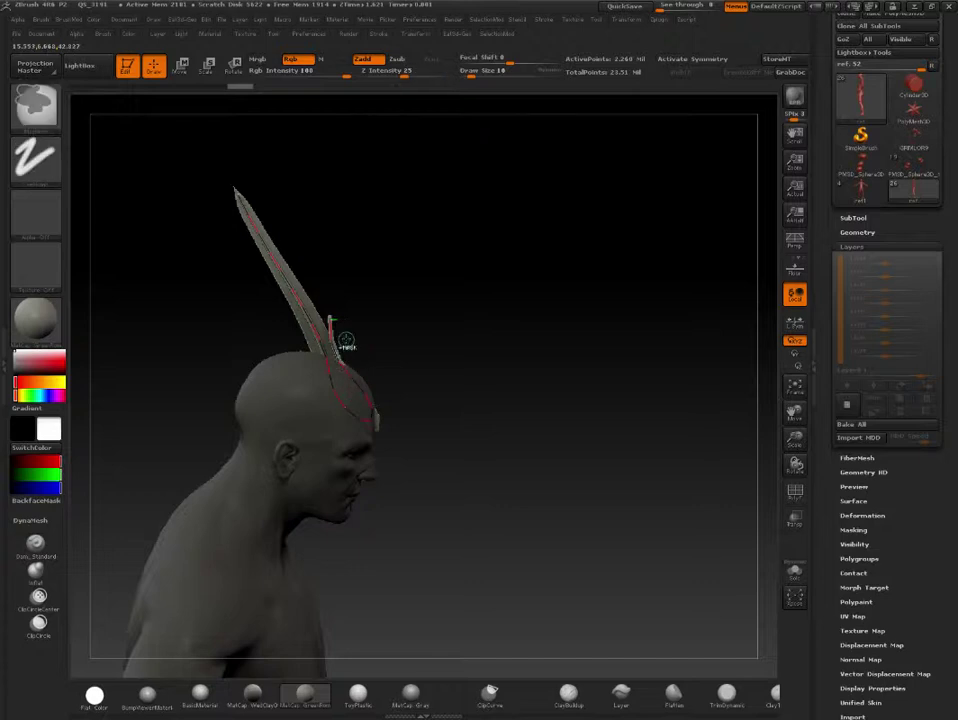
key(ctrl+z)
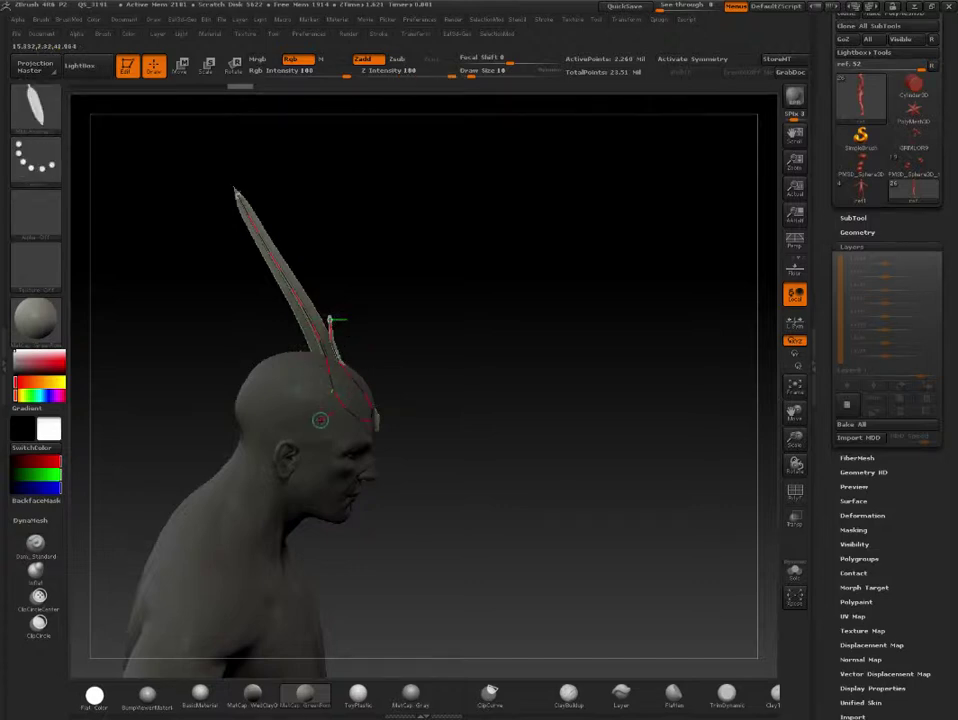
key(ctrl+z)
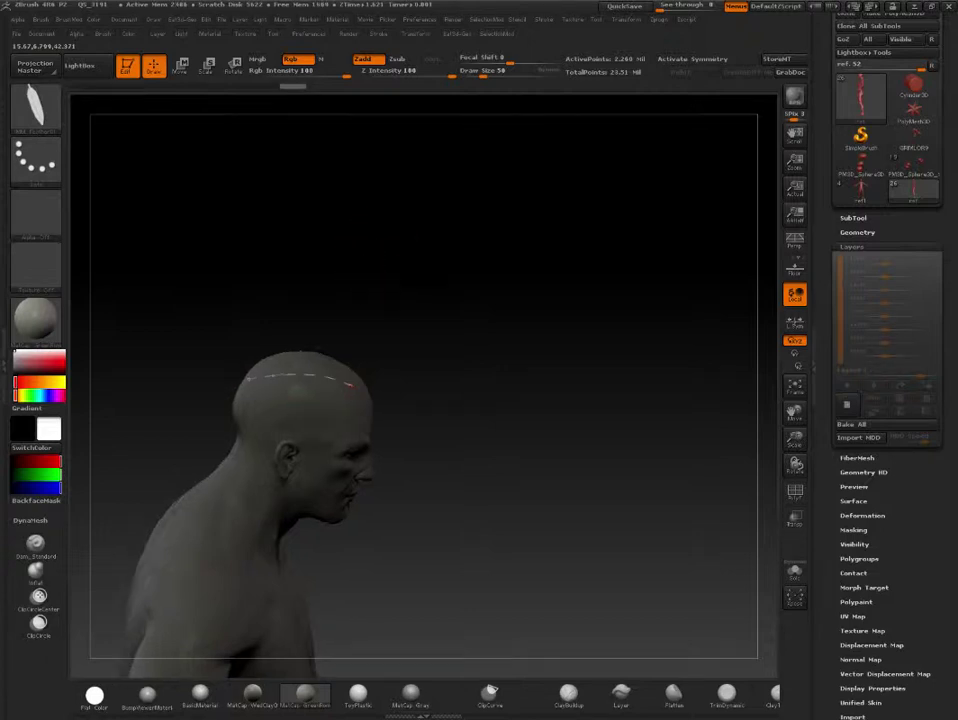
drag(363, 263, 387, 252)
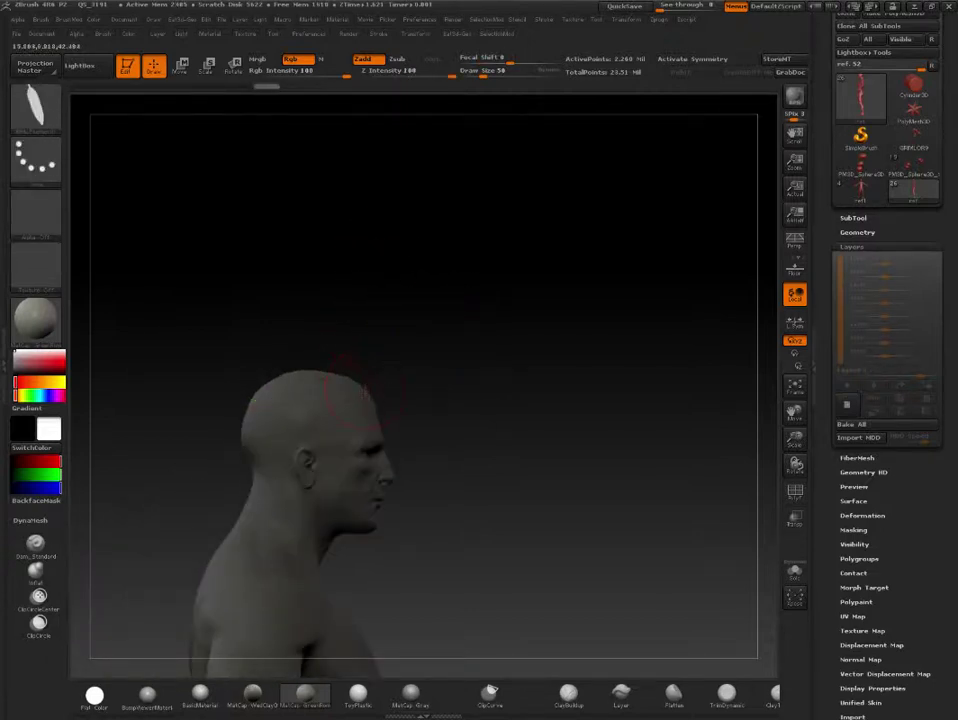
mouse_move(458, 300)
mouse_down()
mouse_move(481, 289)
mouse_move(479, 354)
mouse_move(483, 263)
mouse_move(455, 304)
mouse_up()
key(ctrl+z)
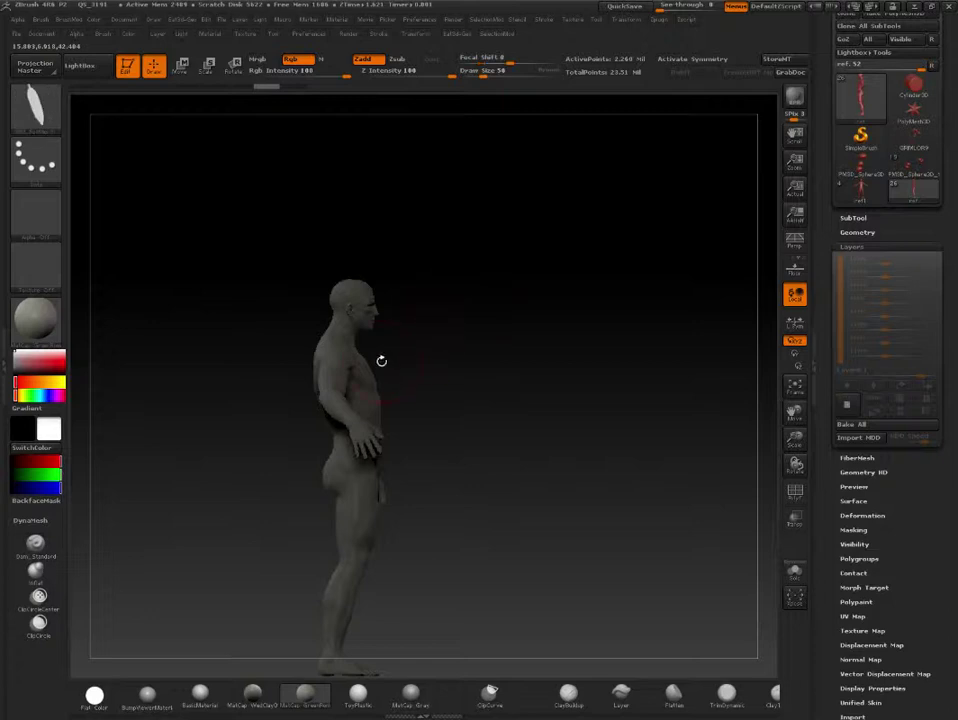
- Create a blade along the chest curve, undoing and redrawing the attempts
click(370, 371)
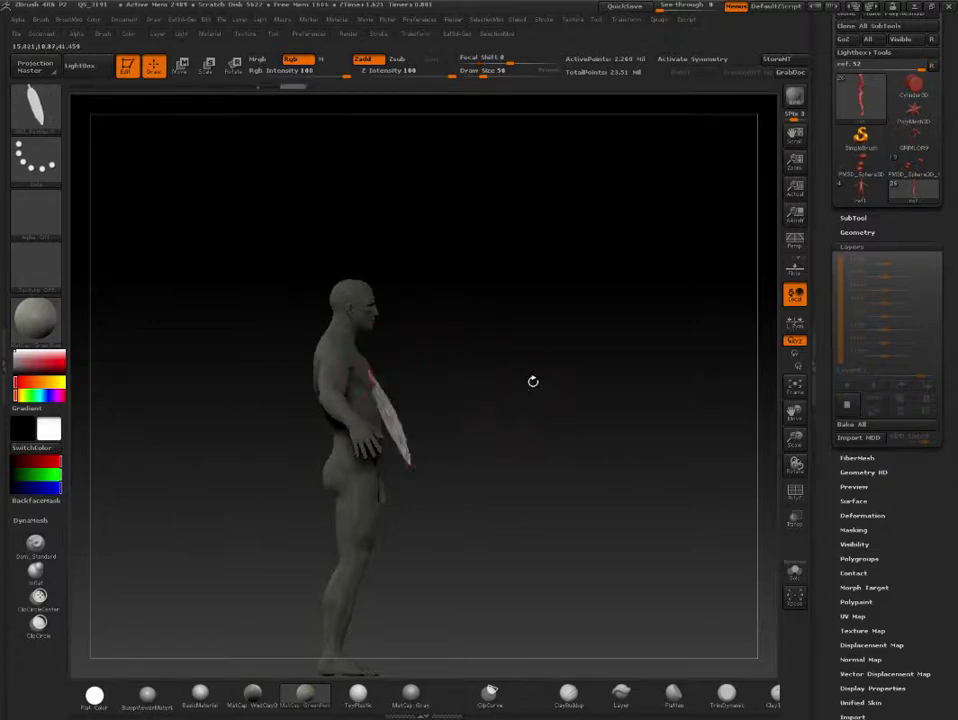
mouse_move(532, 380)
mouse_down()
mouse_move(461, 351)
mouse_move(482, 361)
mouse_up()
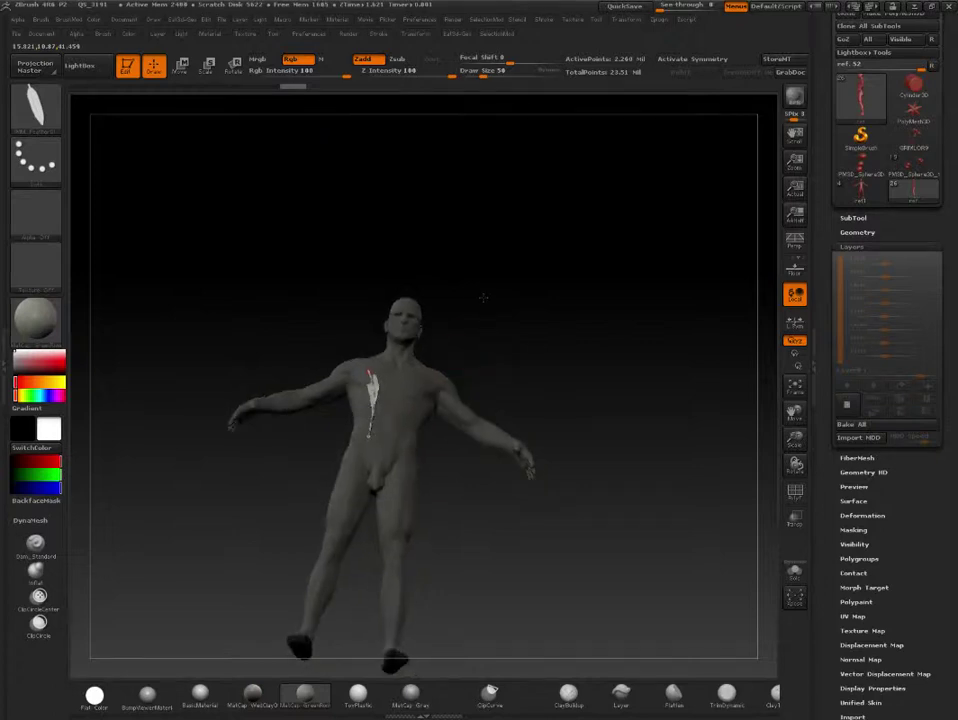
key(ctrl+z)
shift+drag(478, 300, 507, 317)
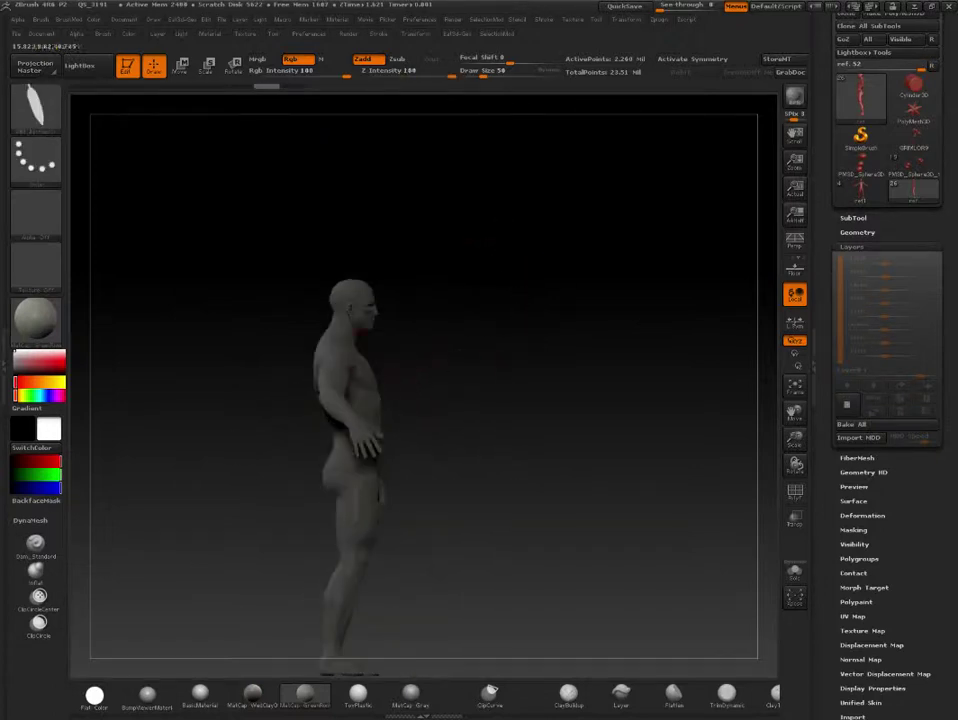
mouse_move(336, 347)
mouse_down()
mouse_move(492, 368)
mouse_move(434, 321)
mouse_move(470, 320)
mouse_up()
key(ctrl+z)
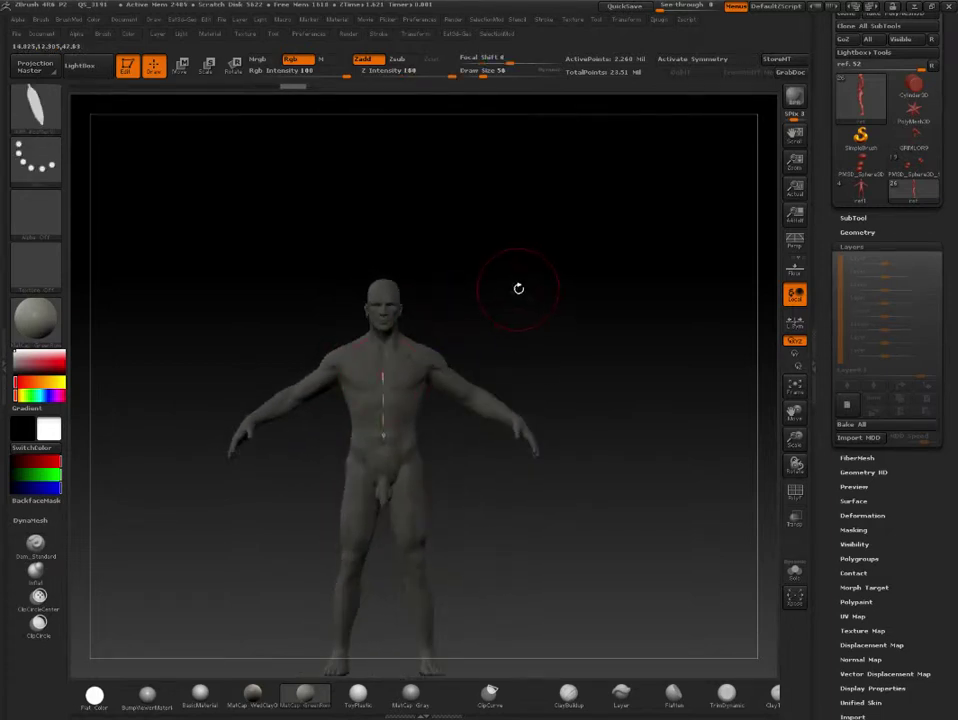
mouse_move(517, 284)
mouse_down()
mouse_move(539, 284)
mouse_move(524, 284)
mouse_move(530, 289)
mouse_up()
mouse_move(530, 242)
mouse_down()
mouse_move(525, 215)
mouse_move(488, 199)
mouse_up()
- Move the blade away from the chest with Transpose Move
key(w)
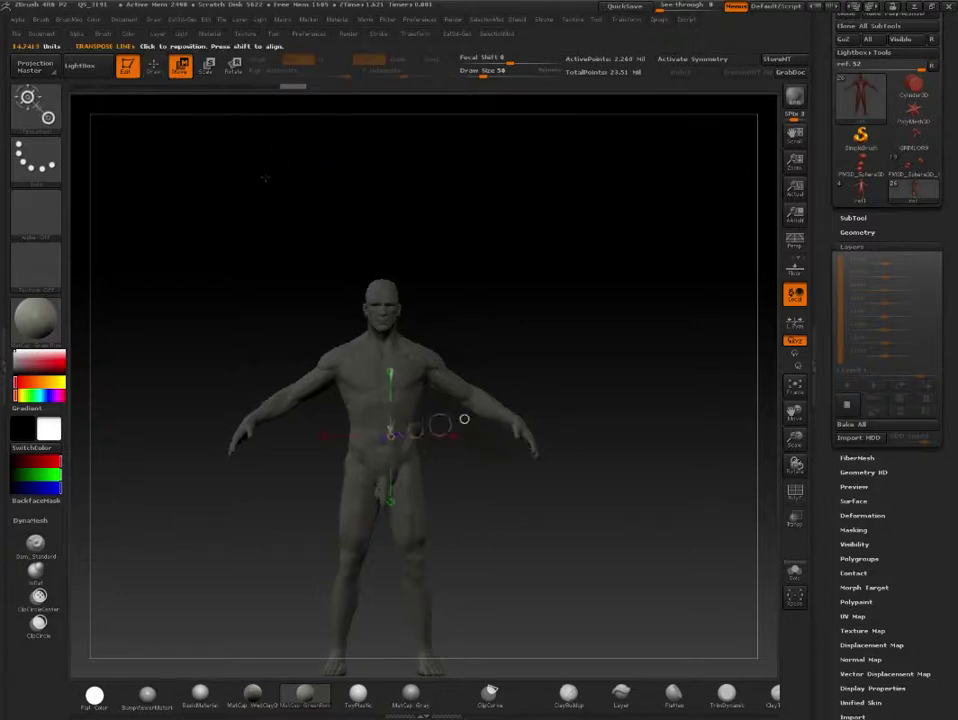
drag(264, 178, 326, 279)
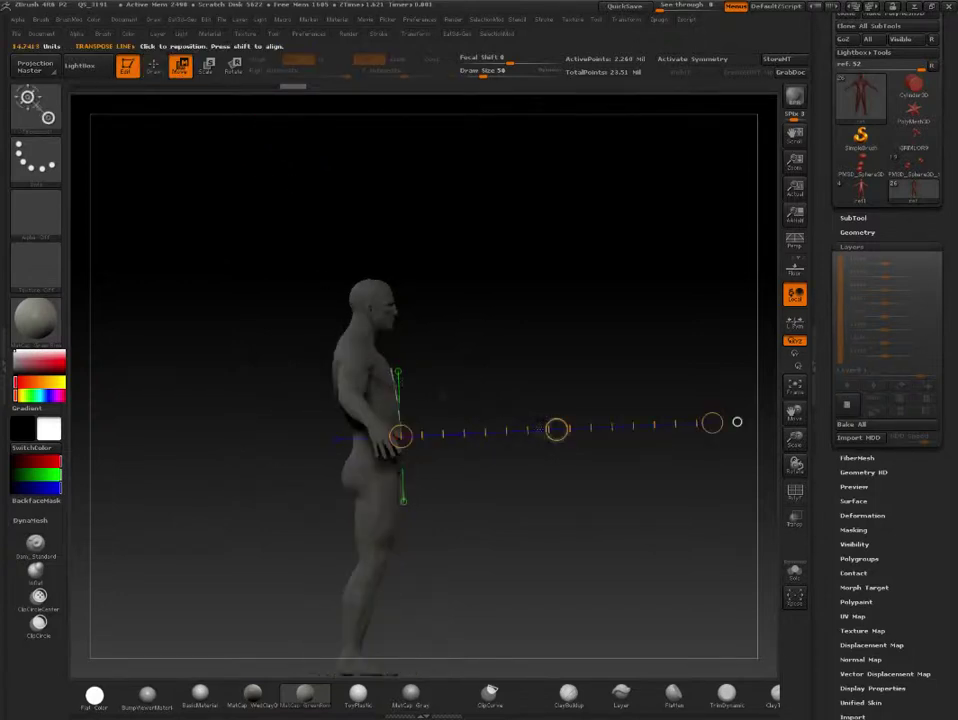
drag(737, 421, 556, 419)
mouse_move(555, 328)
mouse_down()
mouse_move(700, 330)
mouse_move(700, 250)
mouse_up()
mouse_move(537, 395)
alt+mouse_down()
mouse_move(549, 335)
mouse_move(455, 313)
alt+mouse_up()
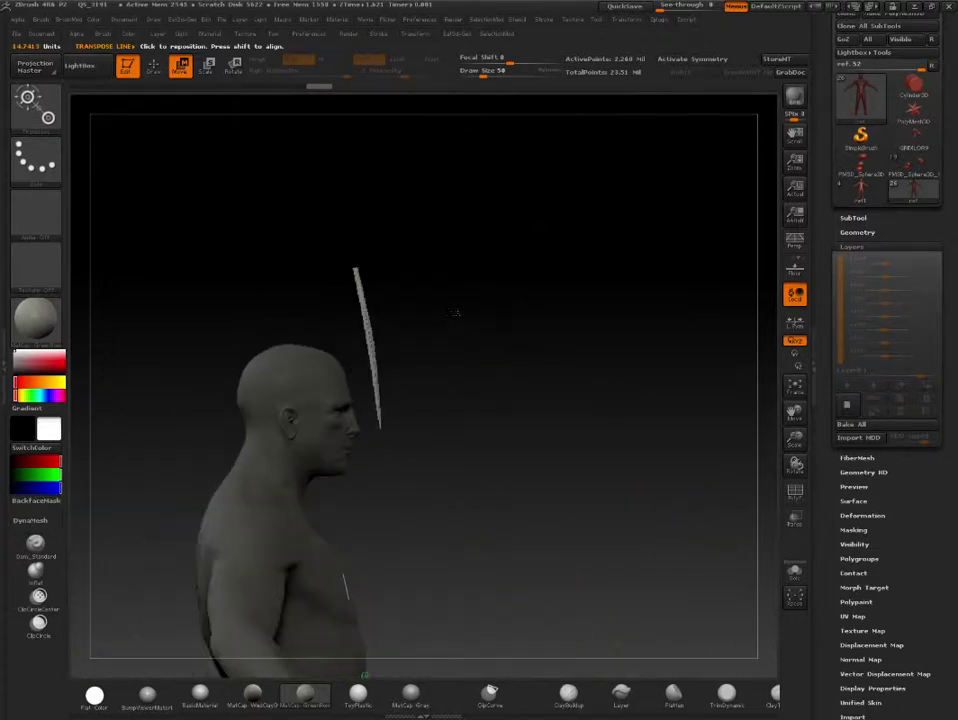
- Rotate the feather upright using Transpose Rotate axes
drag(355, 267, 398, 490)
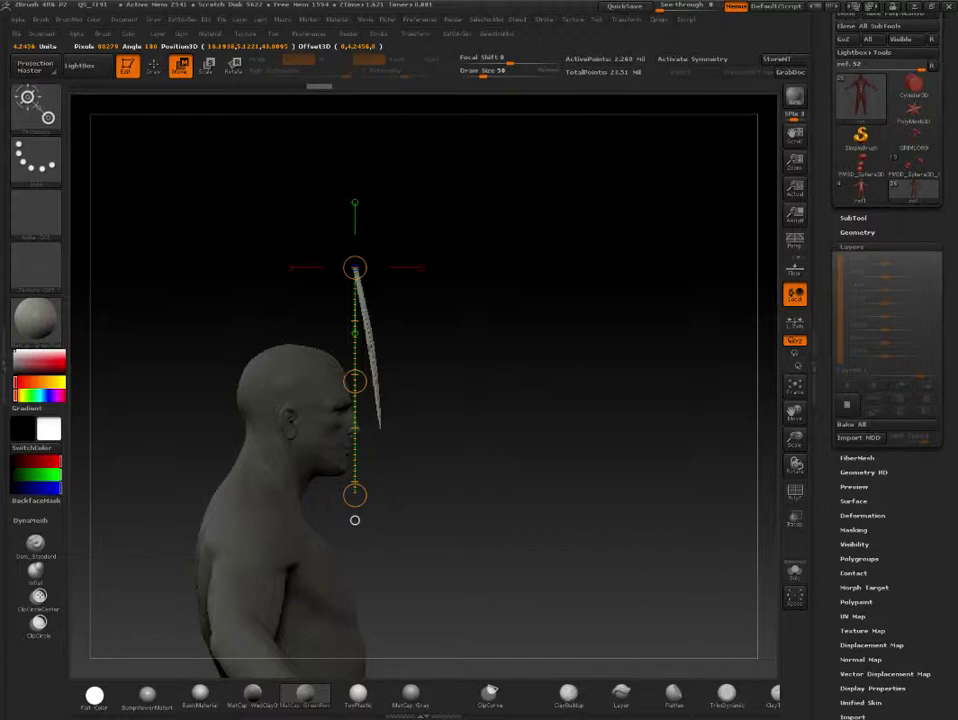
key(r)
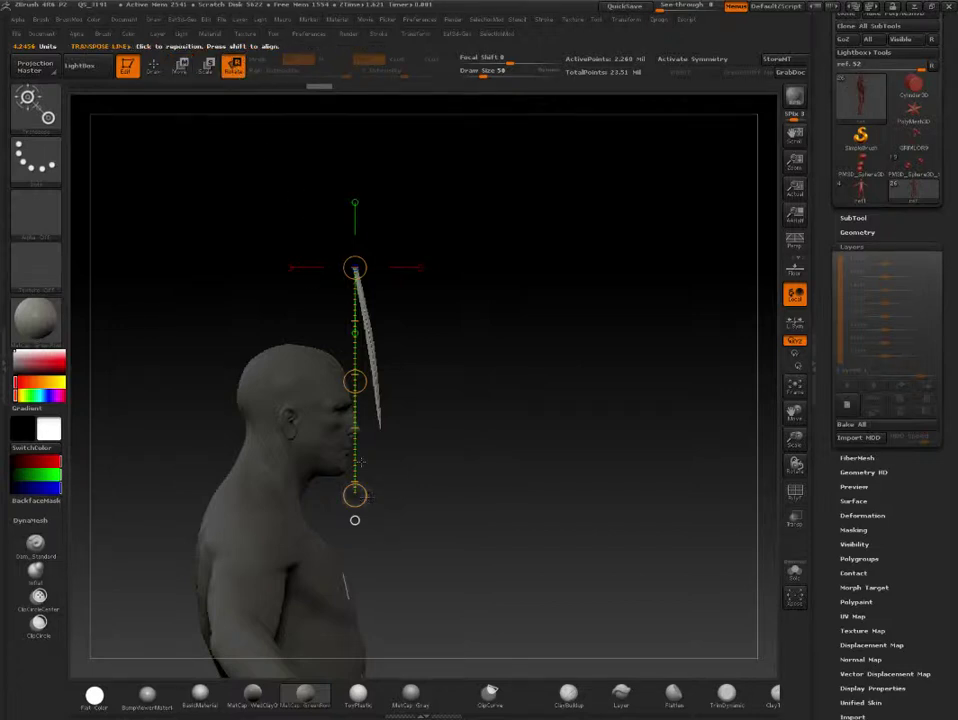
drag(355, 494, 310, 96)
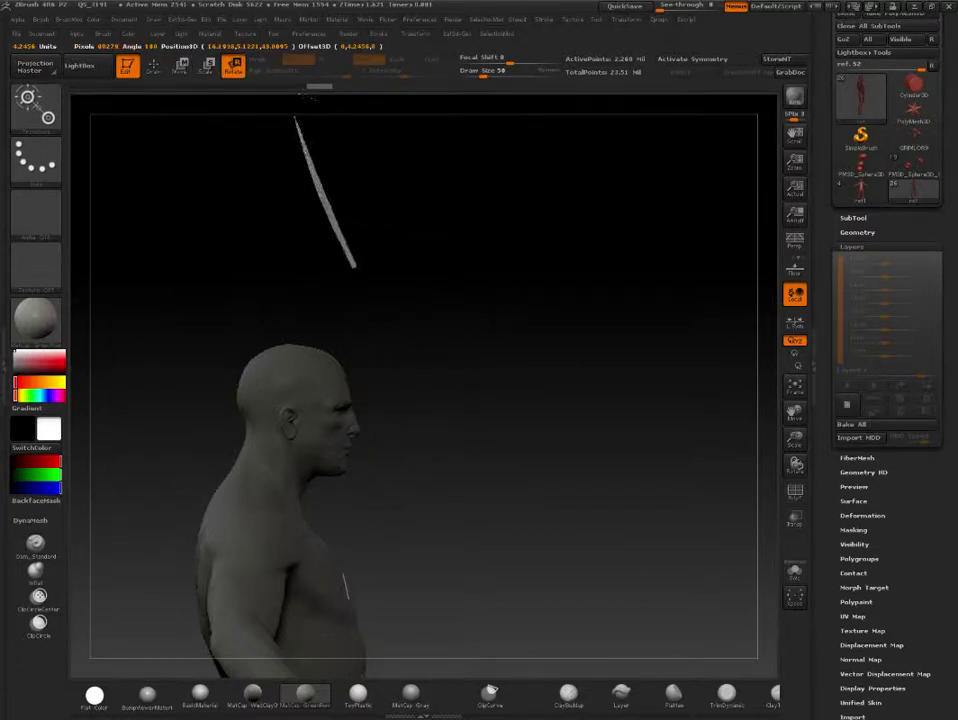
drag(300, 300, 388, 386)
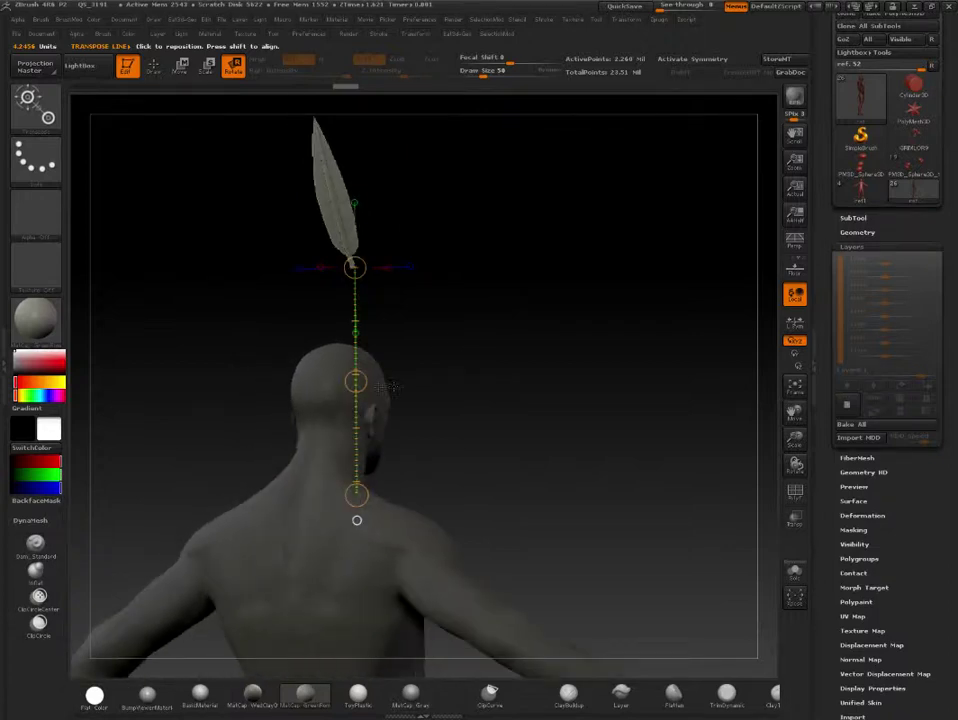
drag(357, 520, 330, 357)
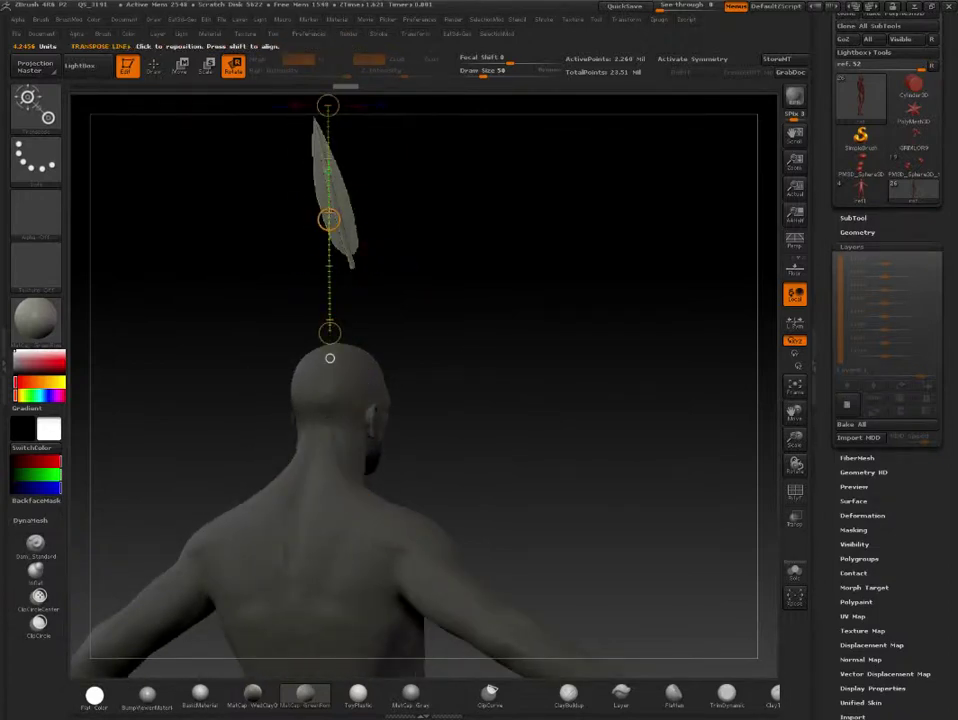
mouse_move(330, 335)
mouse_down()
mouse_move(305, 330)
mouse_move(330, 335)
mouse_up()
drag(586, 248, 536, 244)
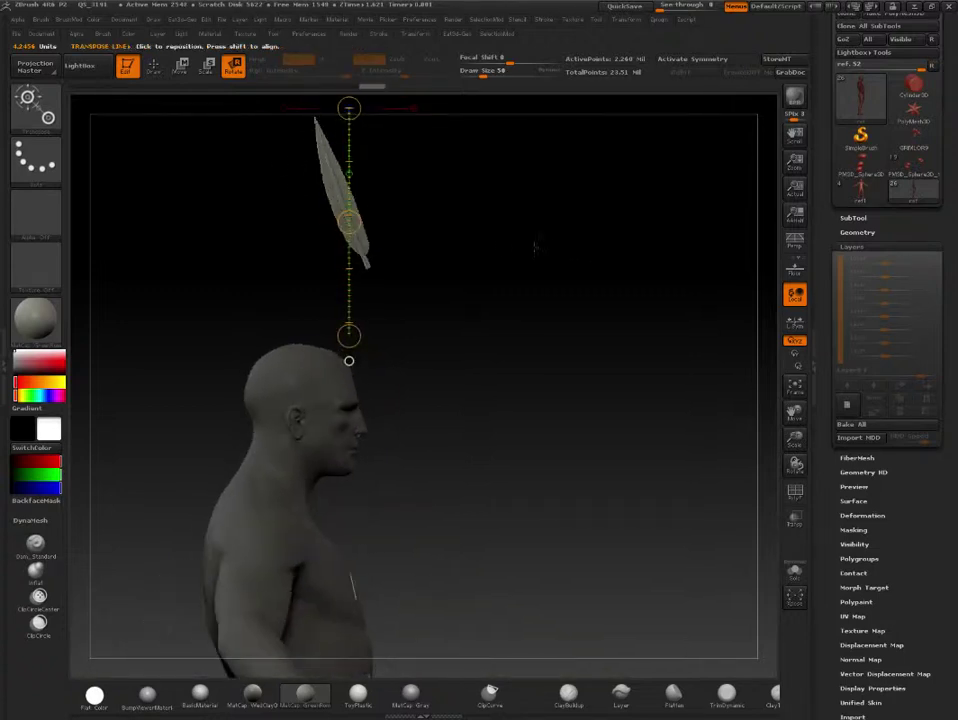
mouse_move(389, 233)
mouse_down()
mouse_move(330, 187)
mouse_move(385, 192)
mouse_move(337, 174)
mouse_move(338, 184)
mouse_move(333, 165)
mouse_up()
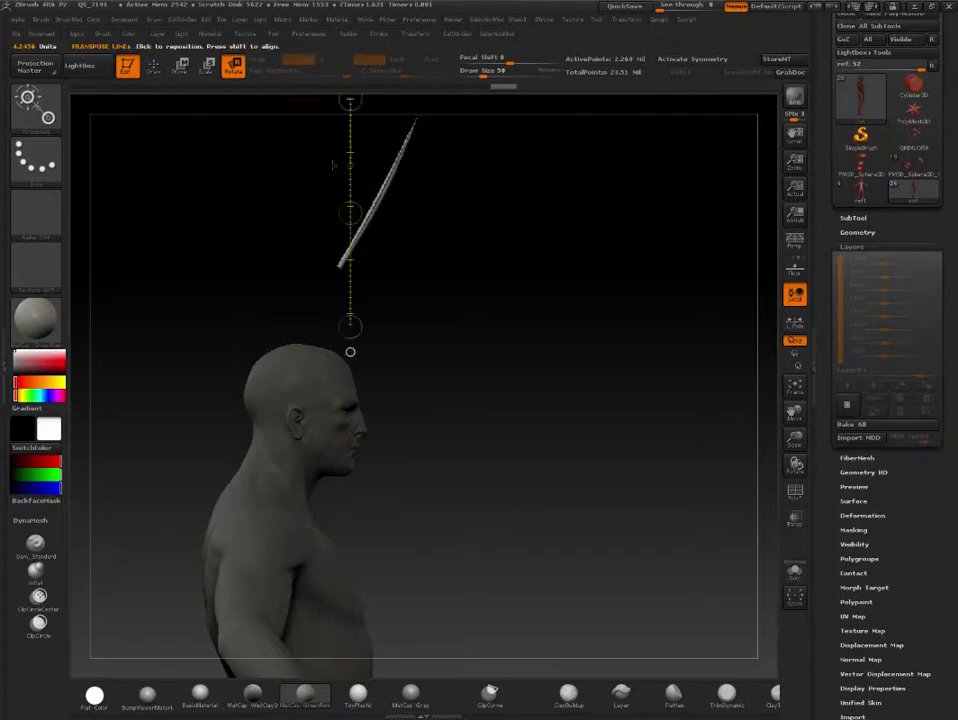
mouse_move(334, 265)
mouse_down()
mouse_move(391, 96)
mouse_move(385, 117)
mouse_up()
drag(337, 265, 403, 116)
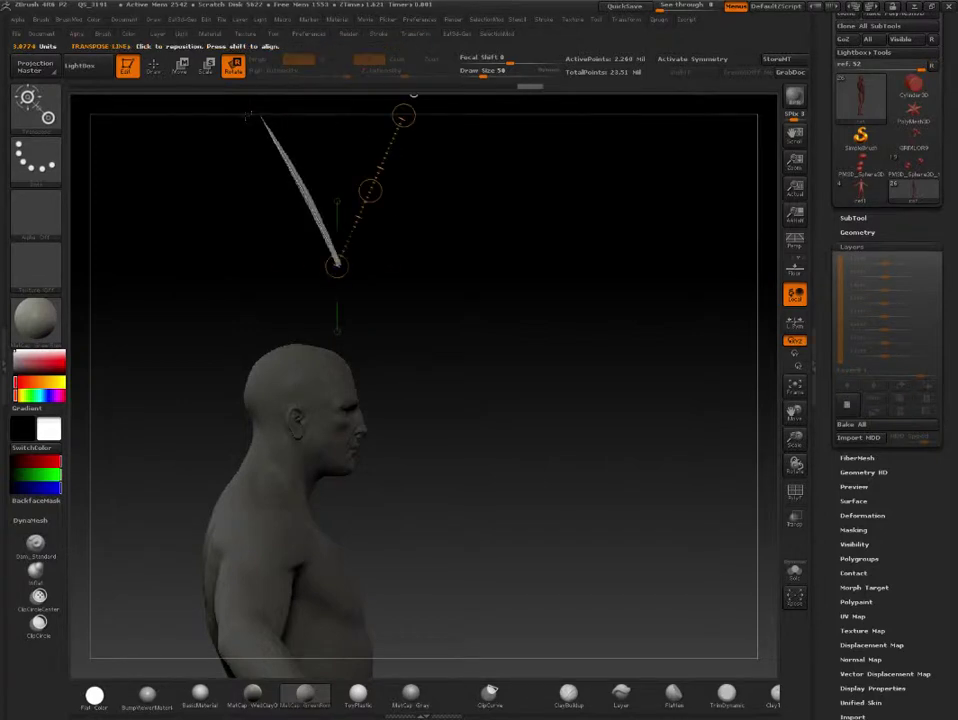
- Move the feather over the head, adjust its tilt, and seat it on the scalp
click(182, 67)
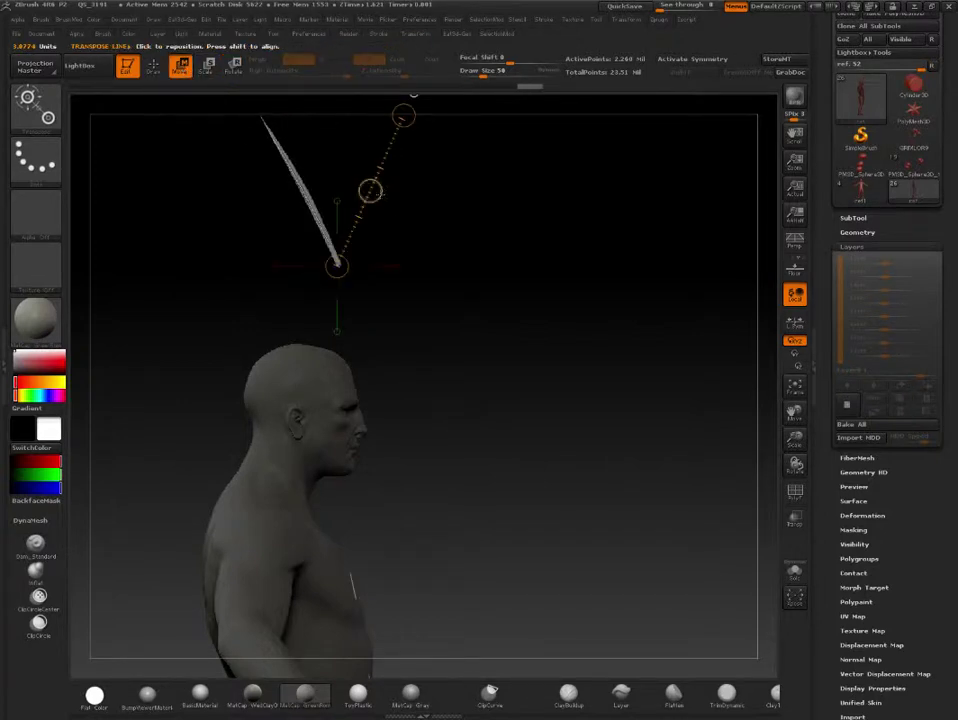
shift+drag(385, 308, 300, 300)
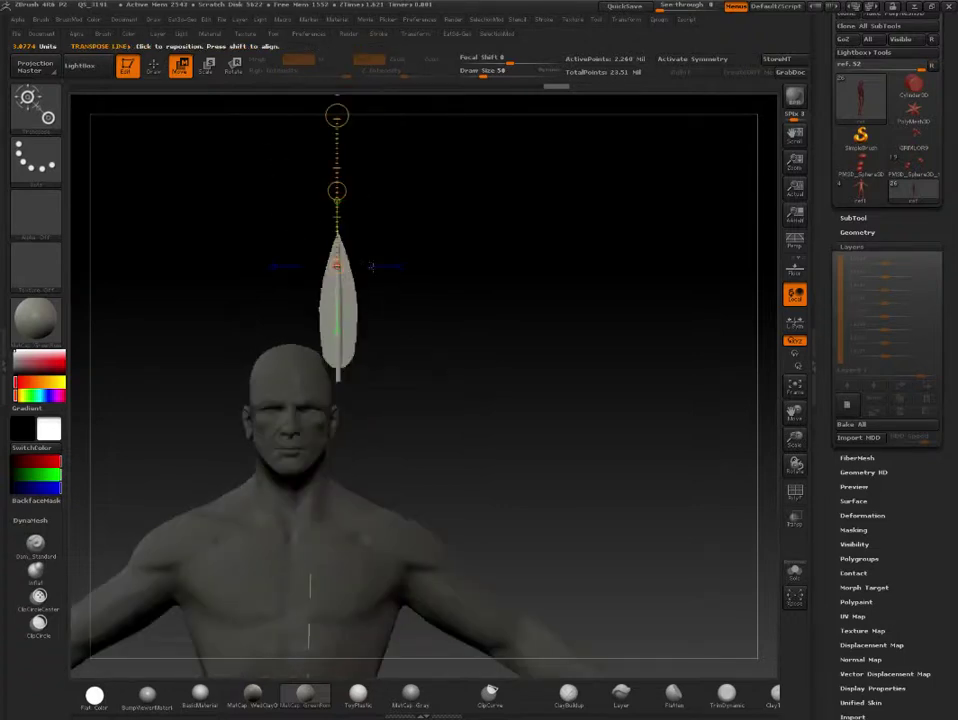
mouse_move(337, 191)
mouse_down()
mouse_move(293, 195)
mouse_move(260, 93)
mouse_up()
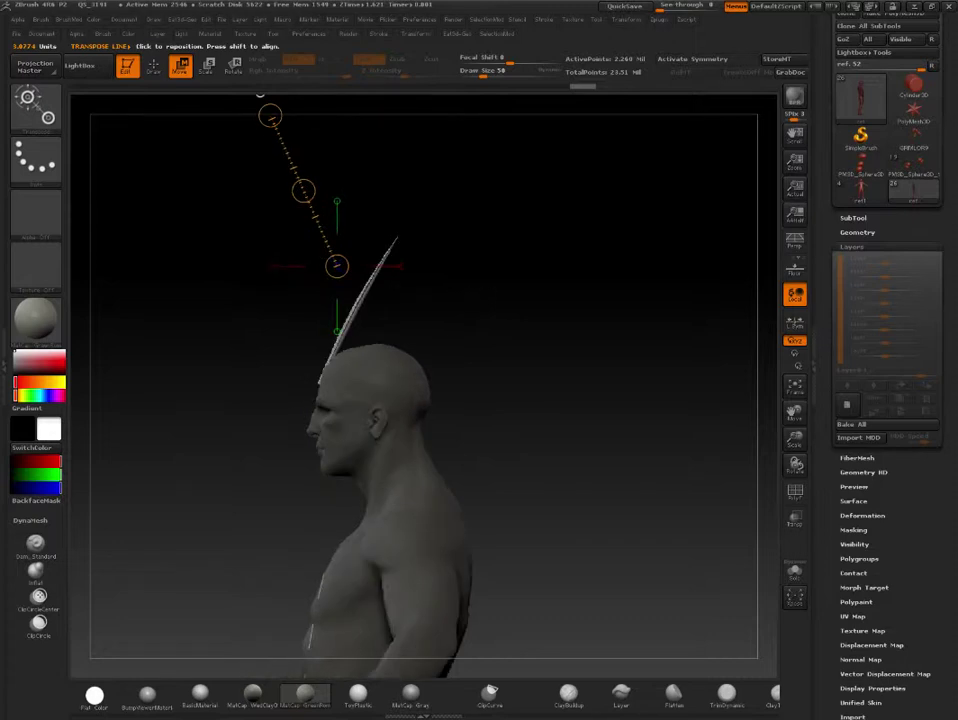
alt+drag(507, 294, 475, 321)
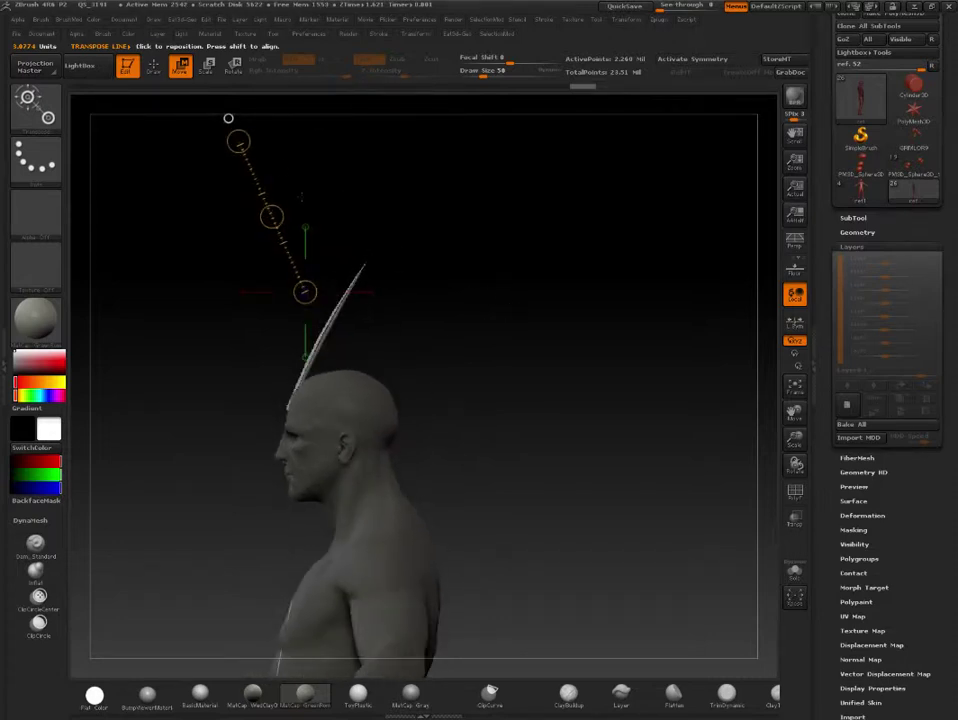
key(r)
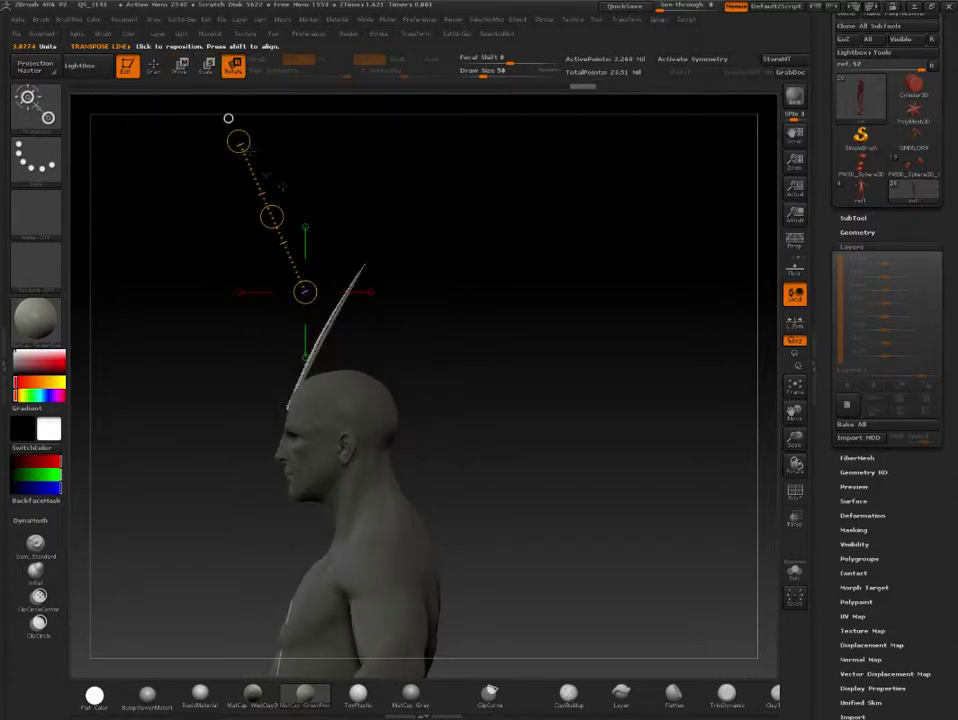
drag(281, 184, 321, 179)
click(180, 66)
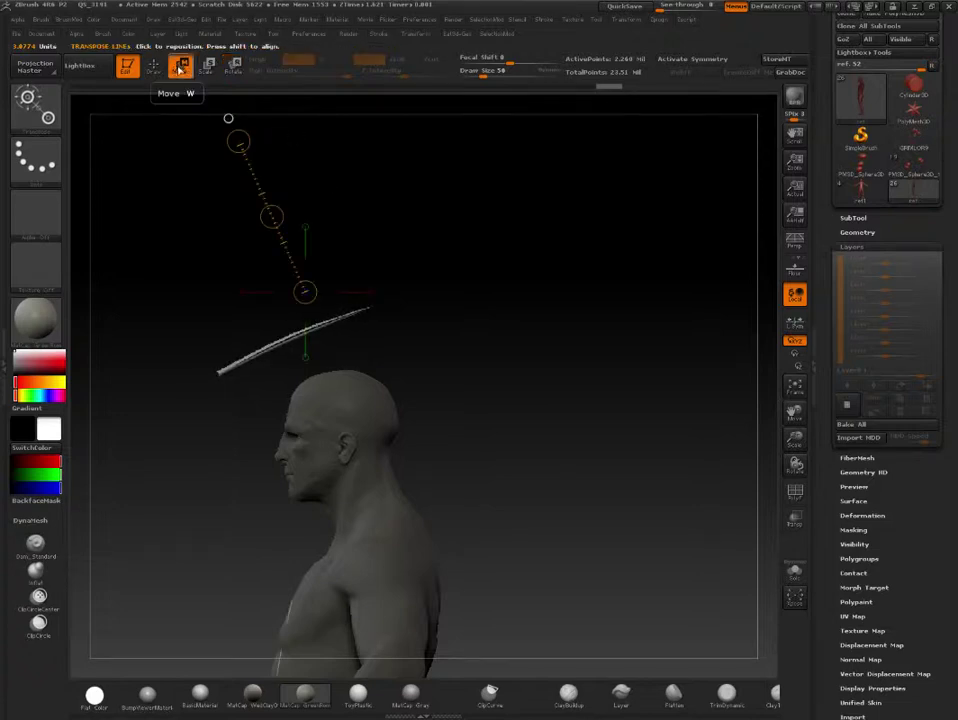
mouse_move(270, 248)
mouse_down()
mouse_move(353, 228)
mouse_move(507, 410)
mouse_up()
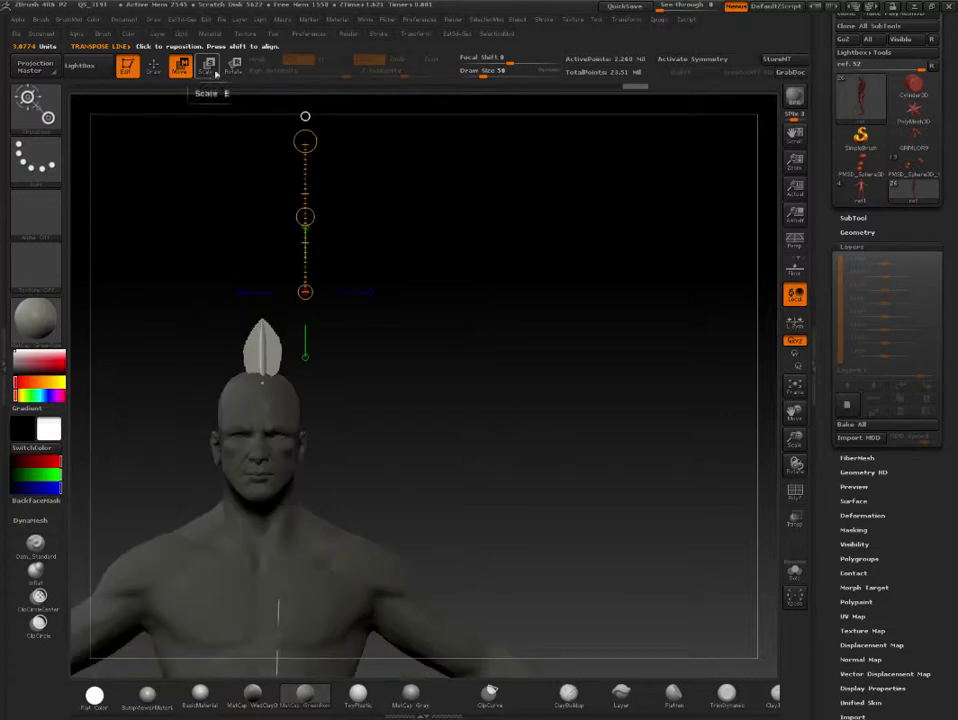
- Spin the feather around its vertical axis with Transpose Rotate
click(233, 66)
shift+drag(500, 400, 620, 400)
drag(277, 370, 111, 302)
shift+drag(420, 300, 350, 367)
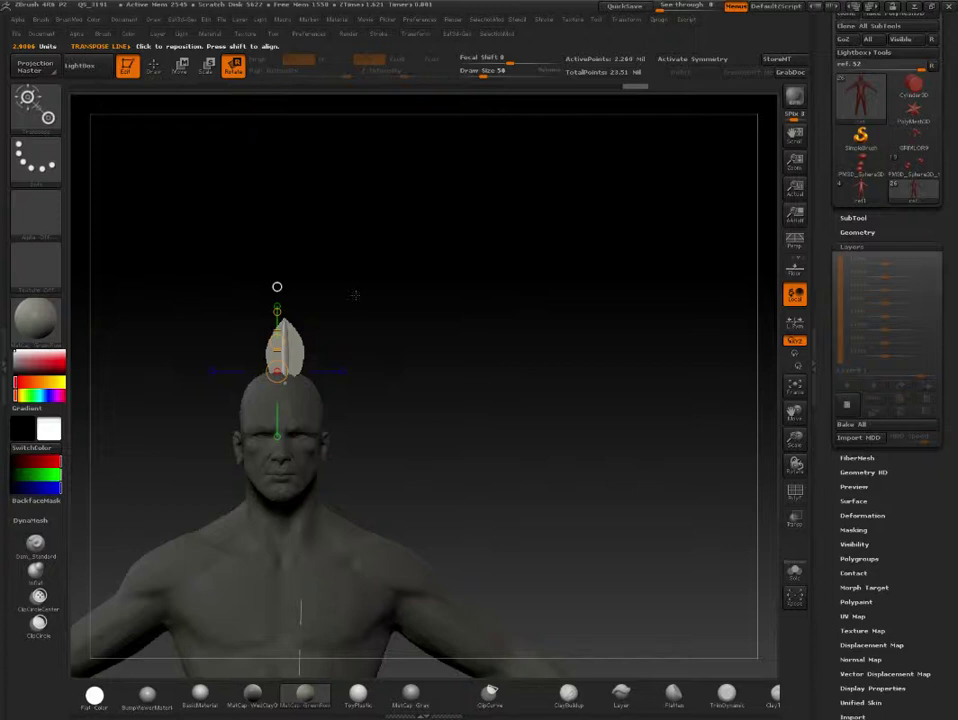
shift+drag(355, 295, 358, 404)
mouse_move(277, 298)
mouse_down()
mouse_move(220, 298)
mouse_move(256, 300)
mouse_up()
- Duplicate the feather beside the original and rotate the copy more upright
key(w)
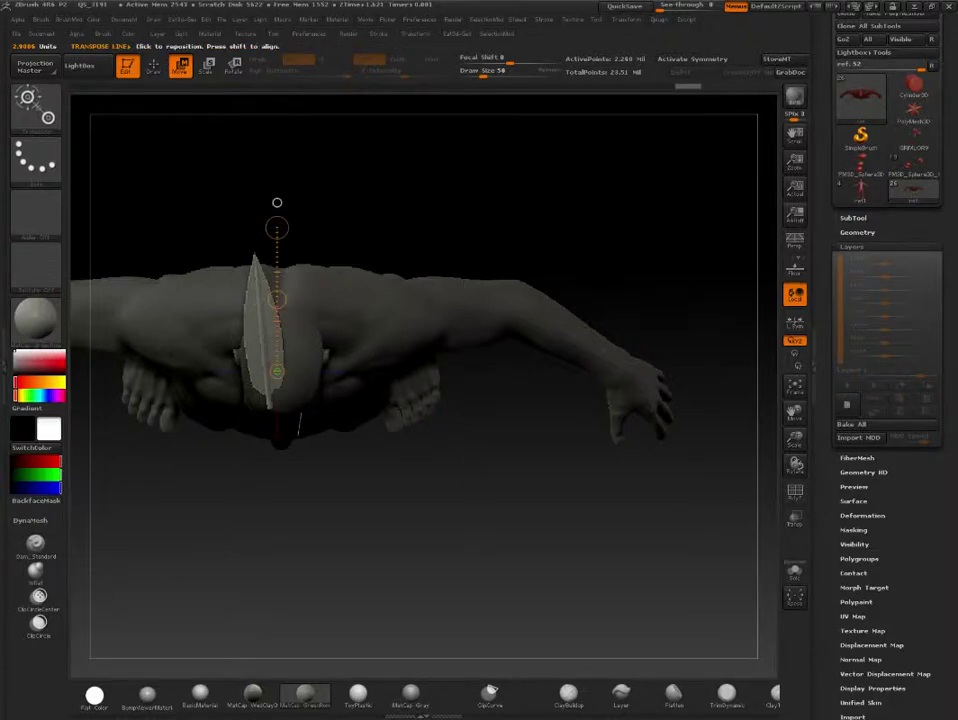
ctrl+drag(277, 300, 314, 298)
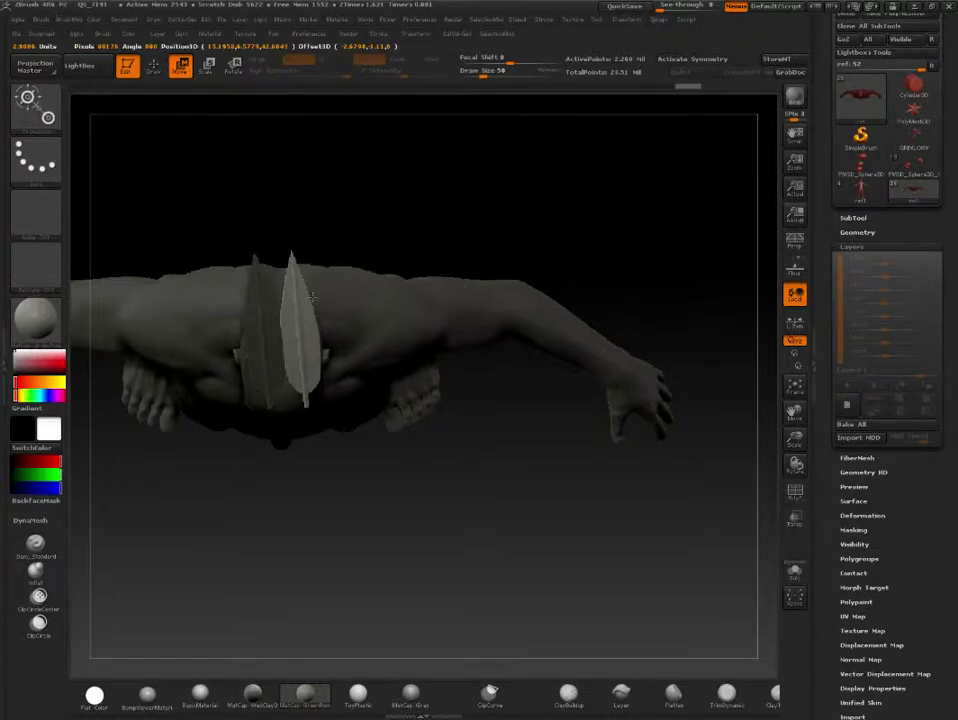
click(232, 66)
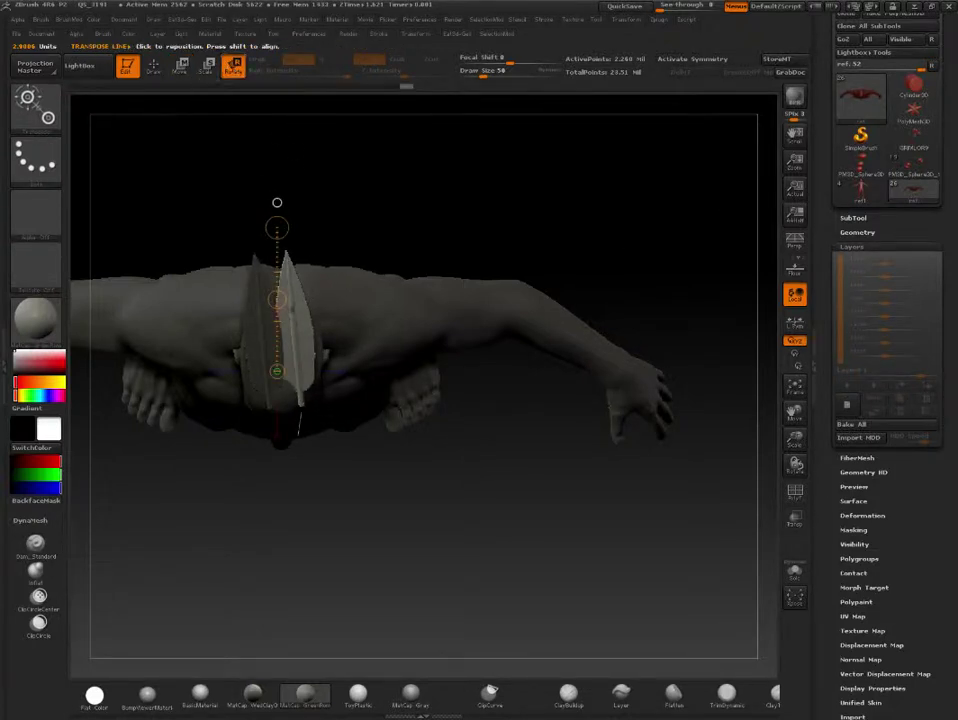
drag(277, 228, 284, 212)
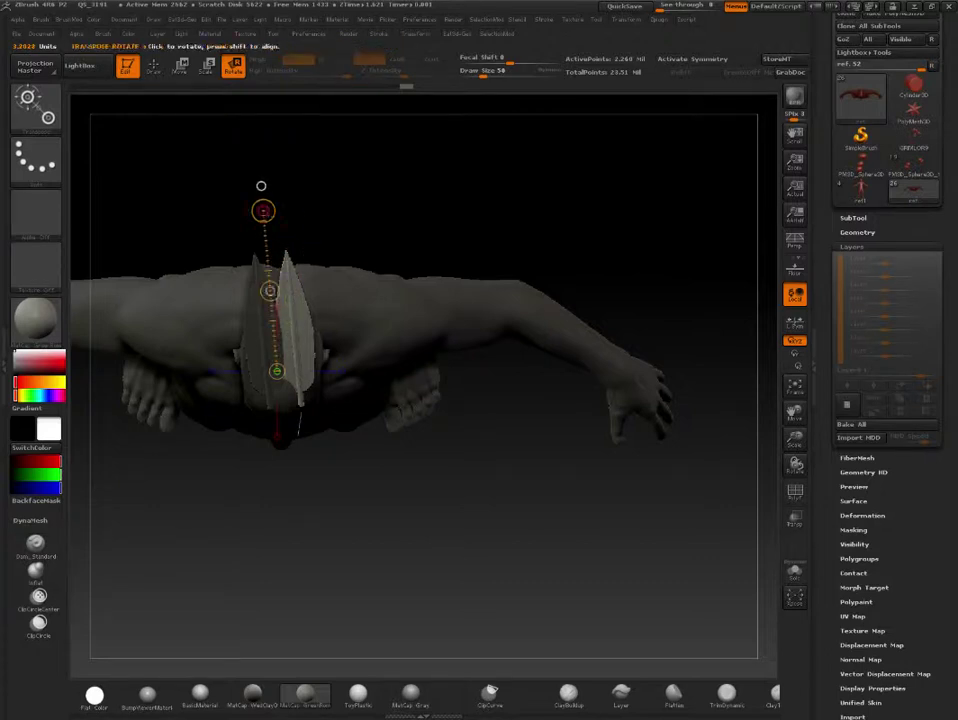
mouse_move(261, 214)
mouse_down()
mouse_move(421, 170)
mouse_move(498, 133)
mouse_move(487, 175)
mouse_move(463, 196)
mouse_move(406, 166)
mouse_move(438, 265)
mouse_move(470, 265)
mouse_move(482, 221)
mouse_move(468, 220)
mouse_move(460, 240)
mouse_up()
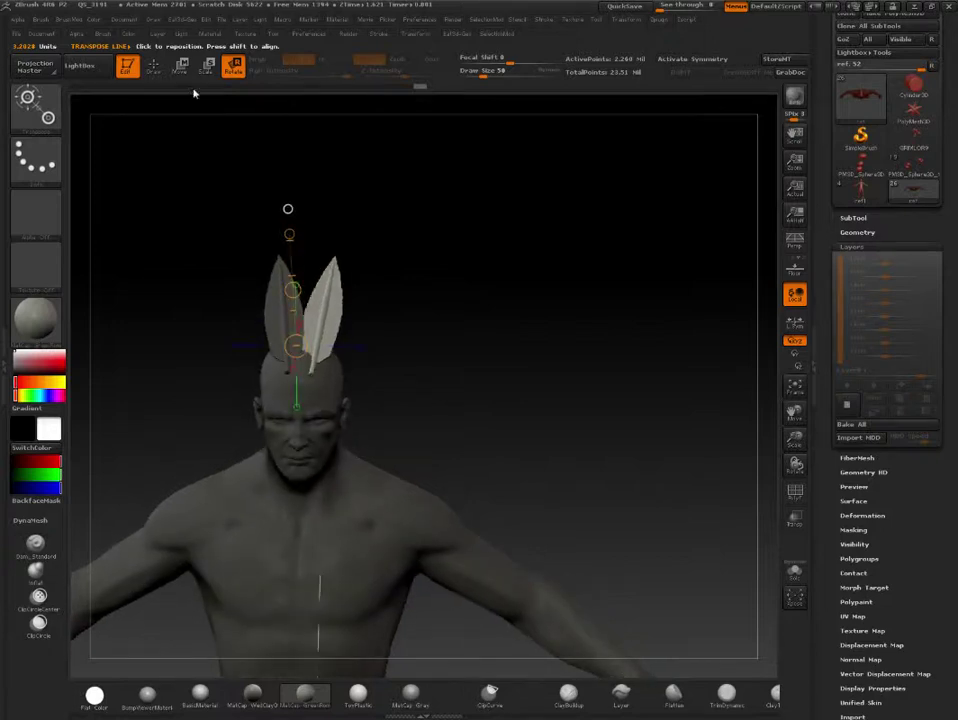
- Add a third copy of the feather to the head
click(181, 66)
key(ctrl)
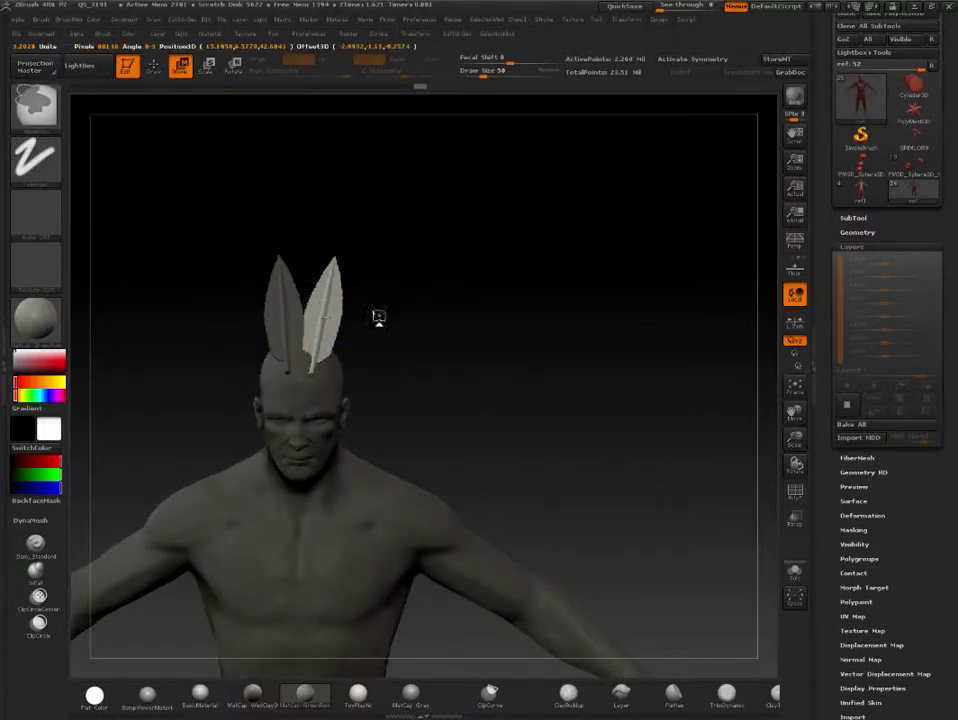
key(ctrl+shift+z)
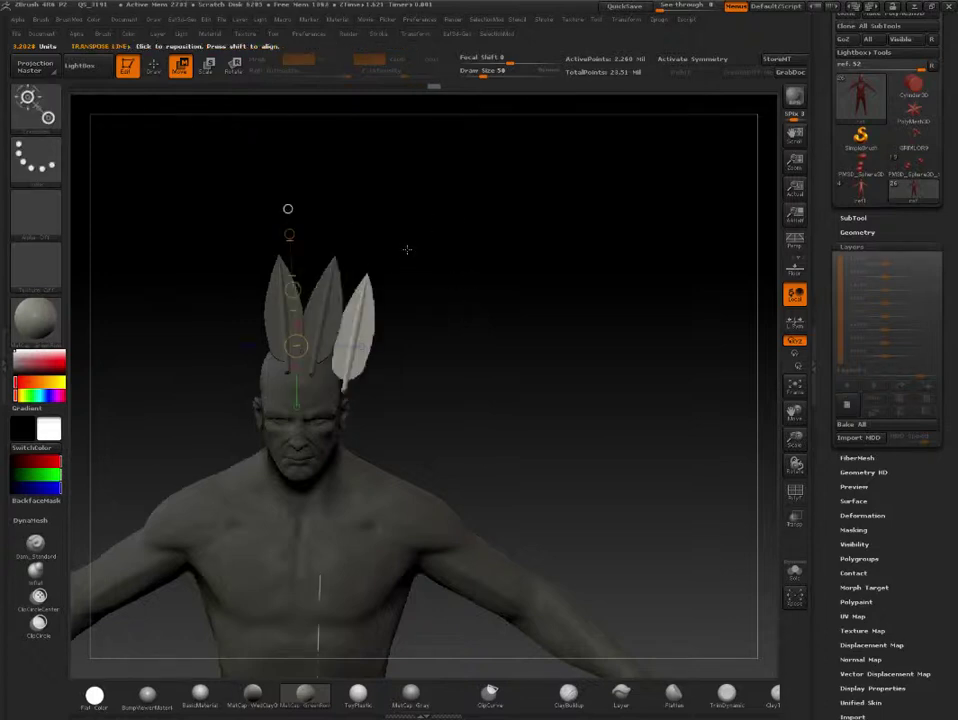
- Tilt the right blade outward with Rotate, then nudge it into place with Move
drag(435, 293, 436, 312)
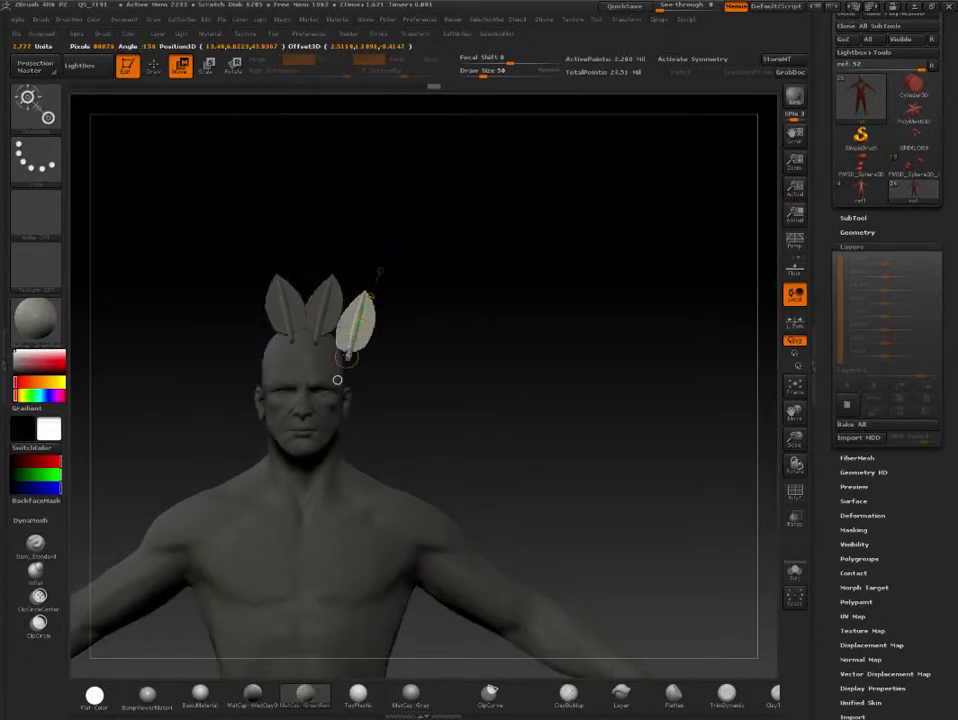
drag(336, 379, 385, 265)
drag(411, 342, 408, 352)
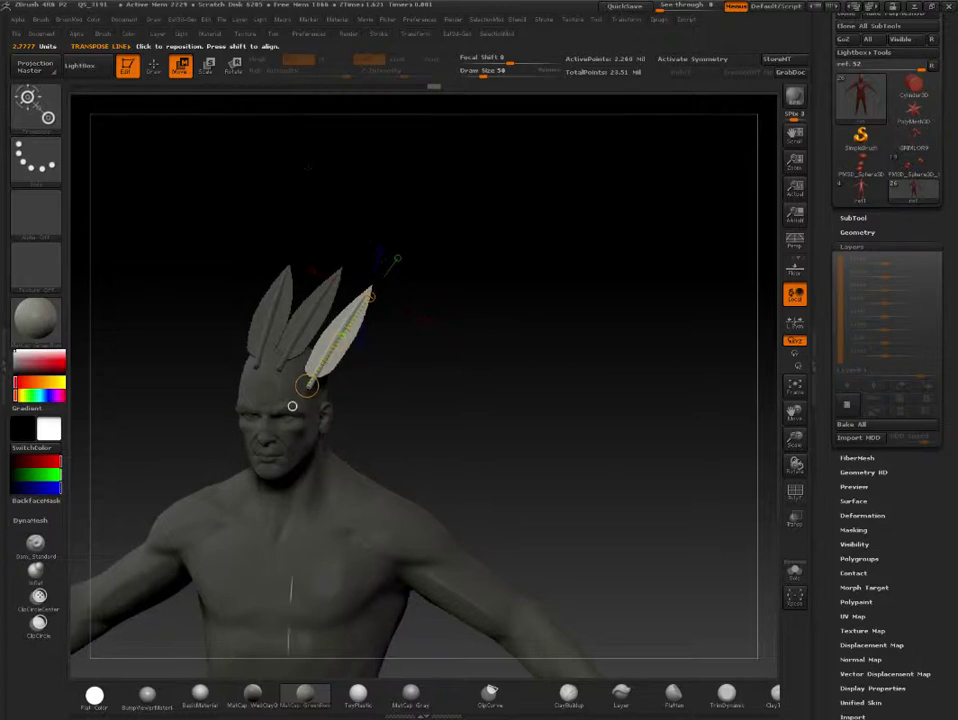
click(234, 67)
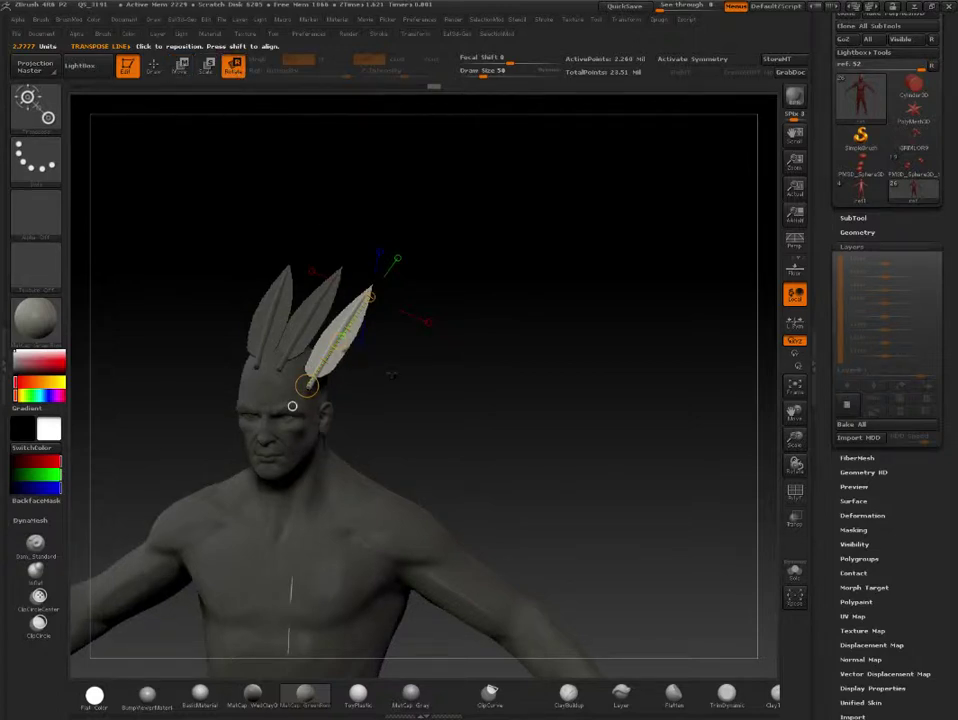
drag(292, 405, 272, 228)
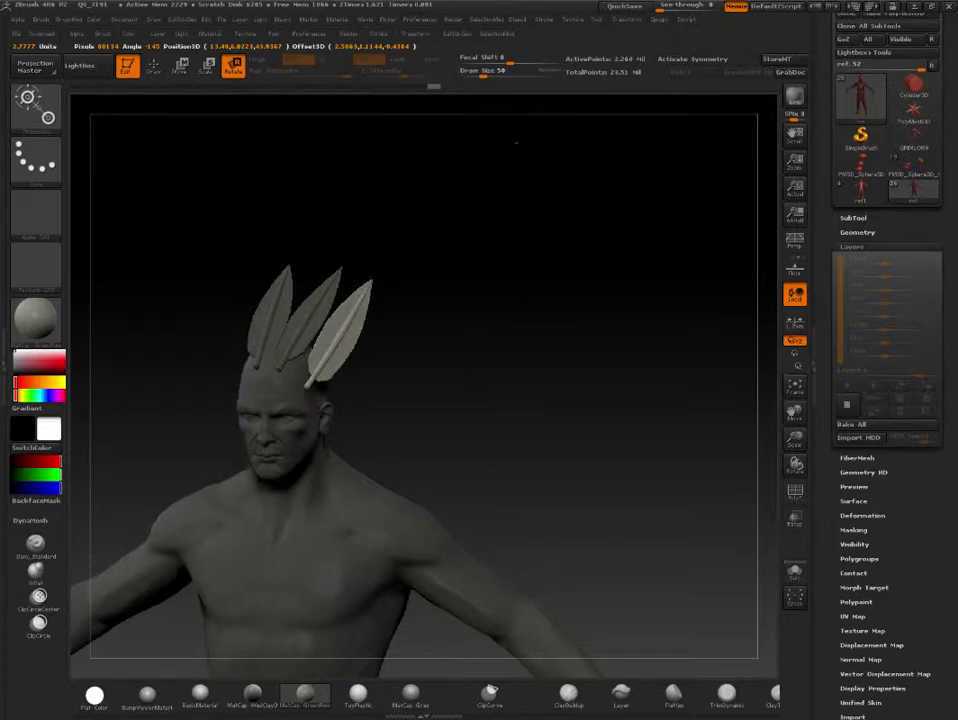
shift+drag(513, 145, 249, 112)
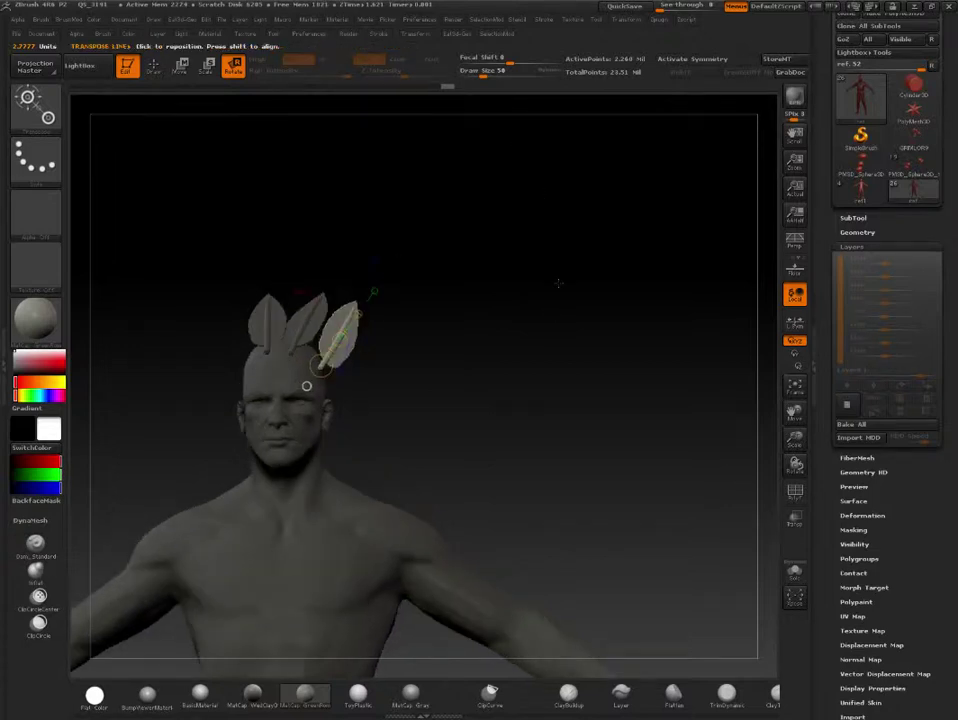
click(180, 67)
drag(319, 393, 325, 372)
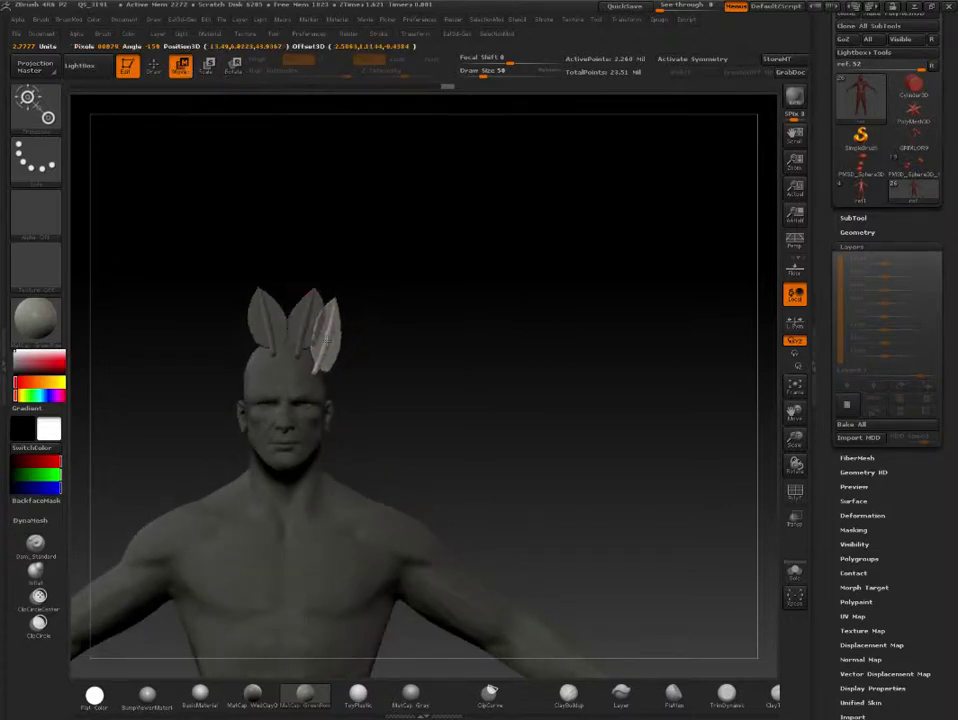
mouse_move(500, 345)
mouse_down()
mouse_move(419, 349)
mouse_move(300, 380)
mouse_up()
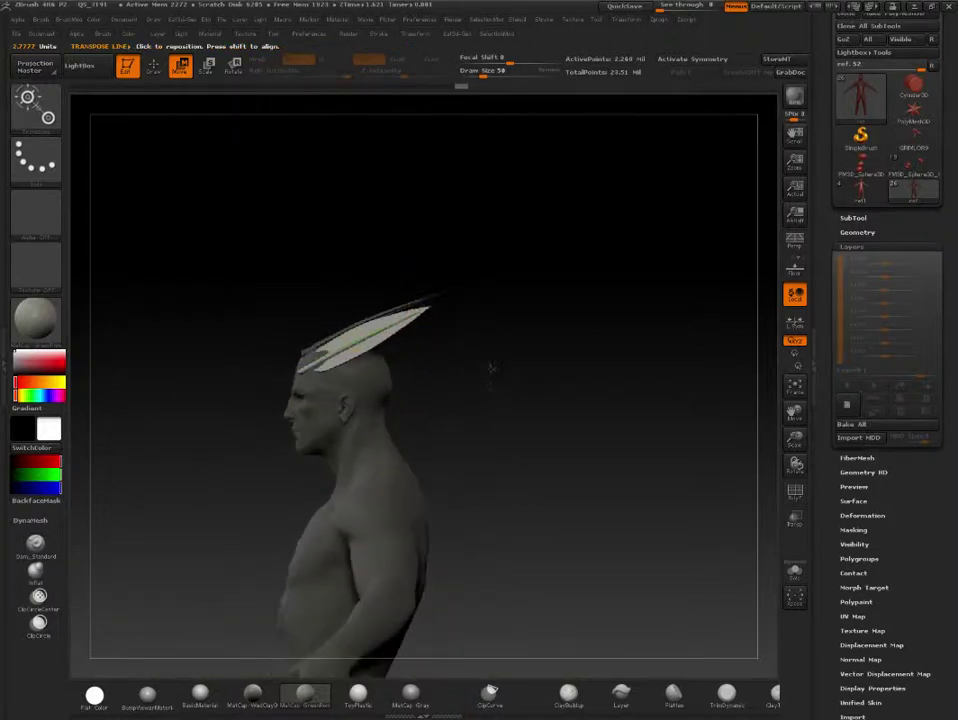
- Shift the loose blade over to the left side of the head
mouse_move(490, 368)
mouse_down()
mouse_move(540, 433)
mouse_move(491, 330)
mouse_move(440, 330)
mouse_move(496, 321)
mouse_move(426, 309)
mouse_move(434, 348)
mouse_move(468, 321)
mouse_move(408, 341)
mouse_up()
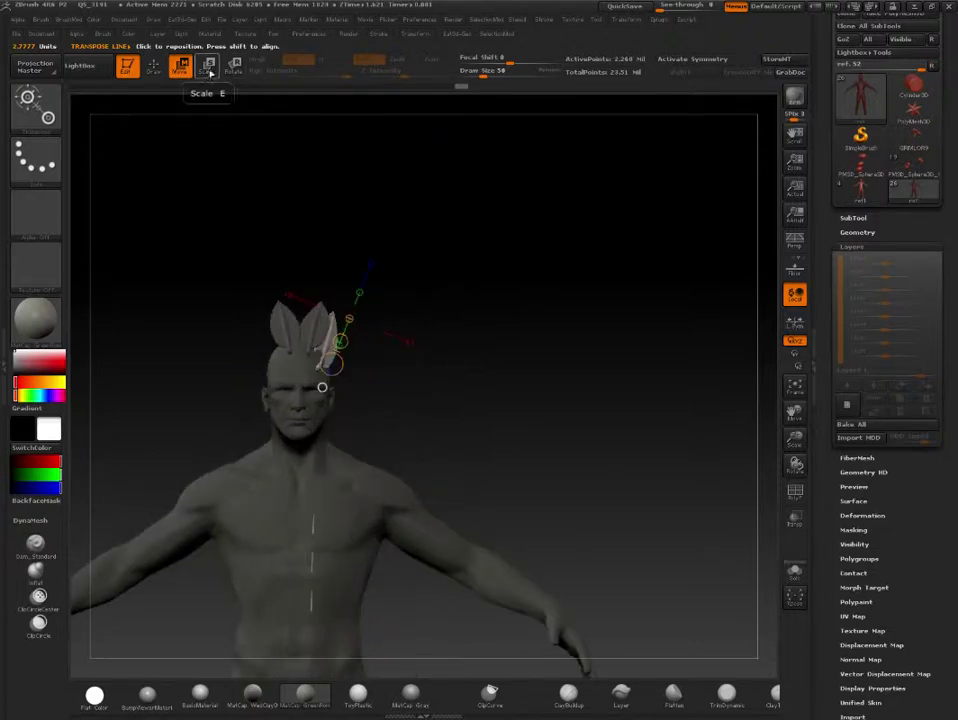
mouse_move(331, 364)
mouse_down()
mouse_move(318, 305)
mouse_move(322, 387)
mouse_up()
key(ctrl+z)
- Angle the left blade outward from the head with Transpose Rotate, checking from side profiles
click(231, 68)
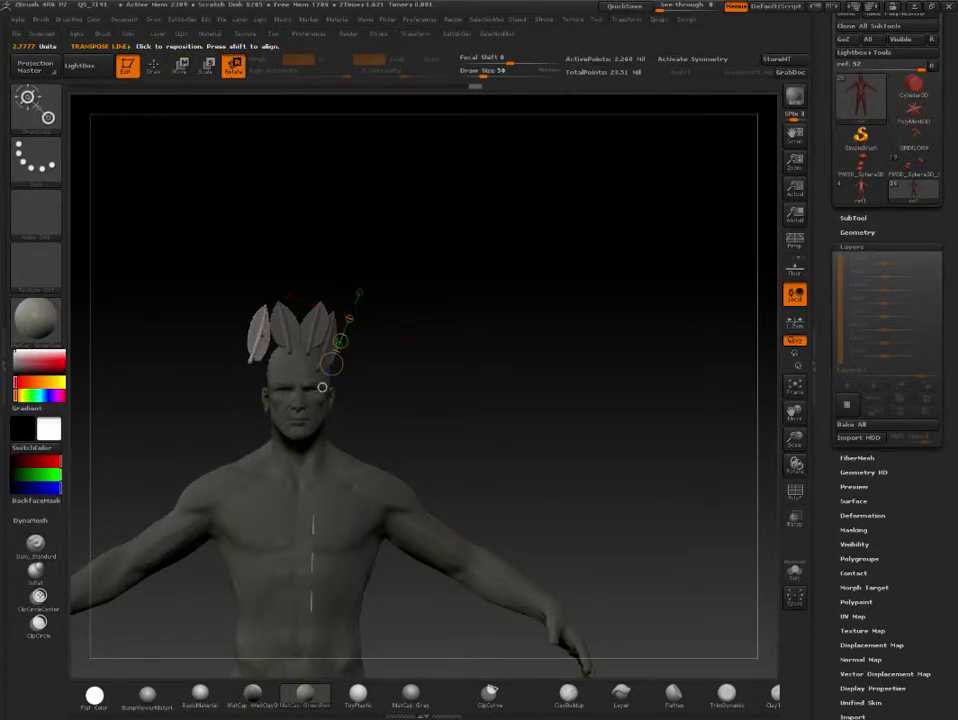
mouse_move(256, 412)
mouse_down()
mouse_move(256, 271)
mouse_move(240, 350)
mouse_move(272, 261)
mouse_move(225, 274)
mouse_up()
drag(290, 345, 258, 285)
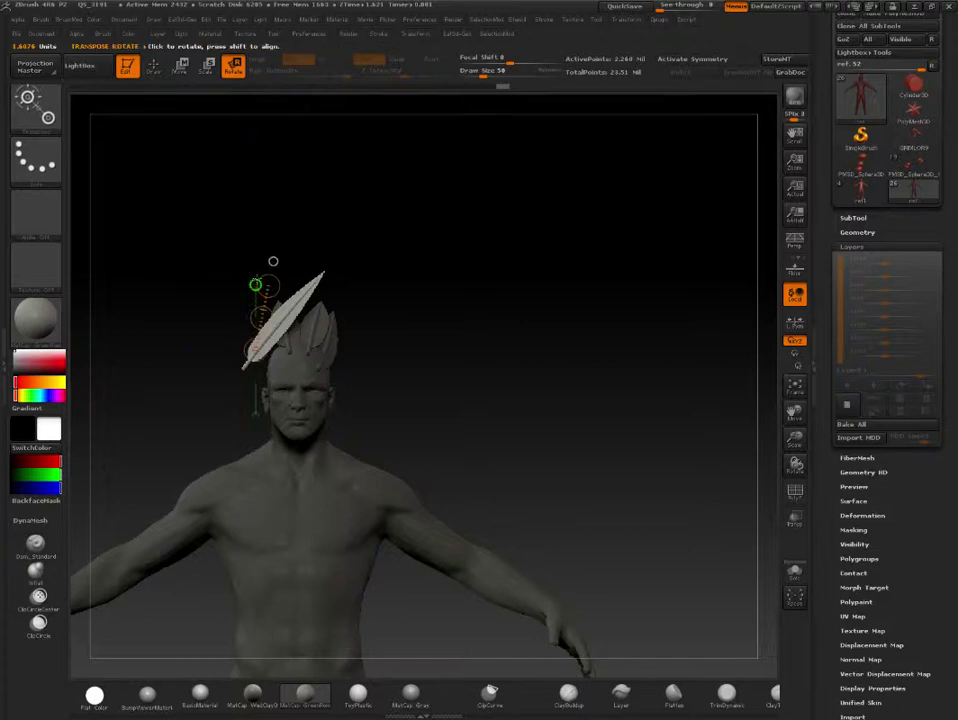
drag(480, 300, 352, 319)
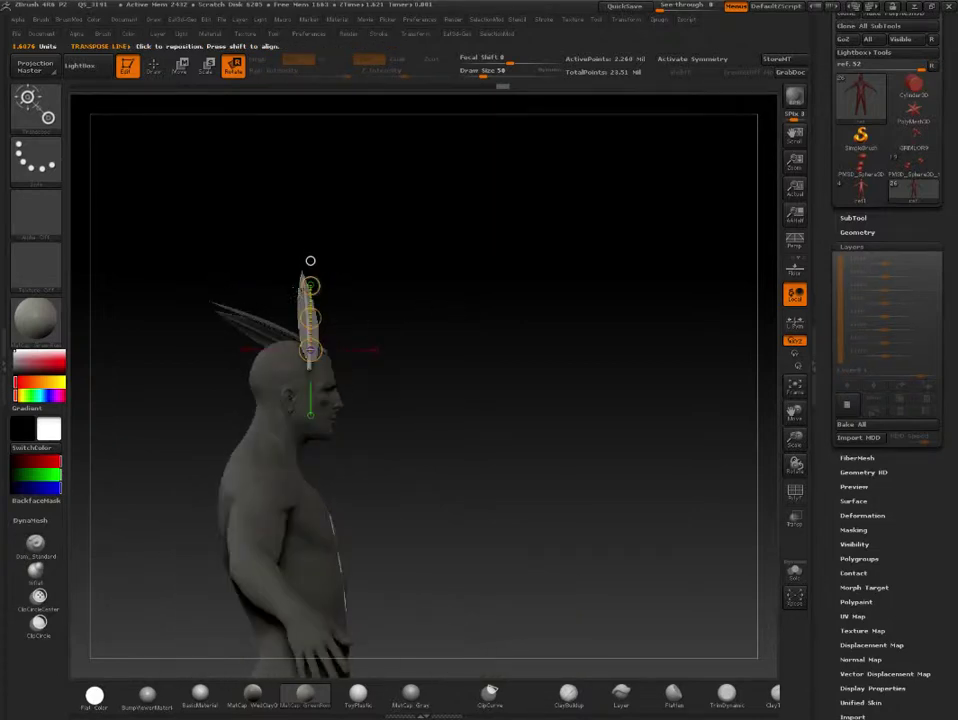
drag(310, 261, 230, 320)
drag(310, 340, 310, 261)
mouse_move(460, 266)
mouse_down()
mouse_move(338, 266)
mouse_move(335, 351)
mouse_up()
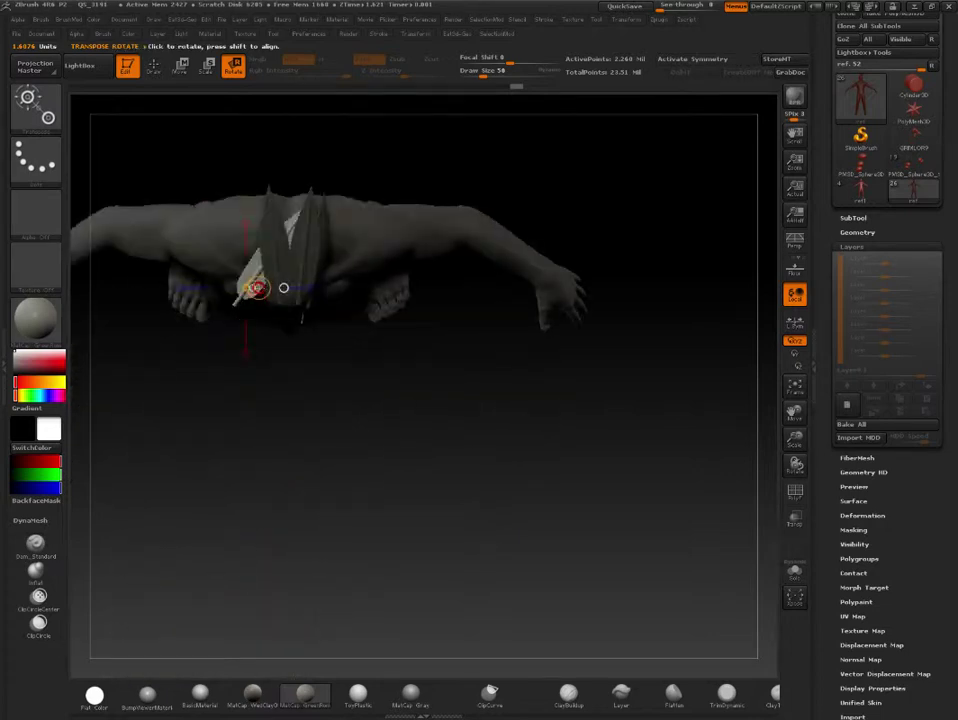
- Set a new rotation axis across the left blade and tilt it further outward
mouse_move(254, 270)
mouse_down()
mouse_move(306, 212)
mouse_move(243, 175)
mouse_up()
drag(323, 196, 327, 199)
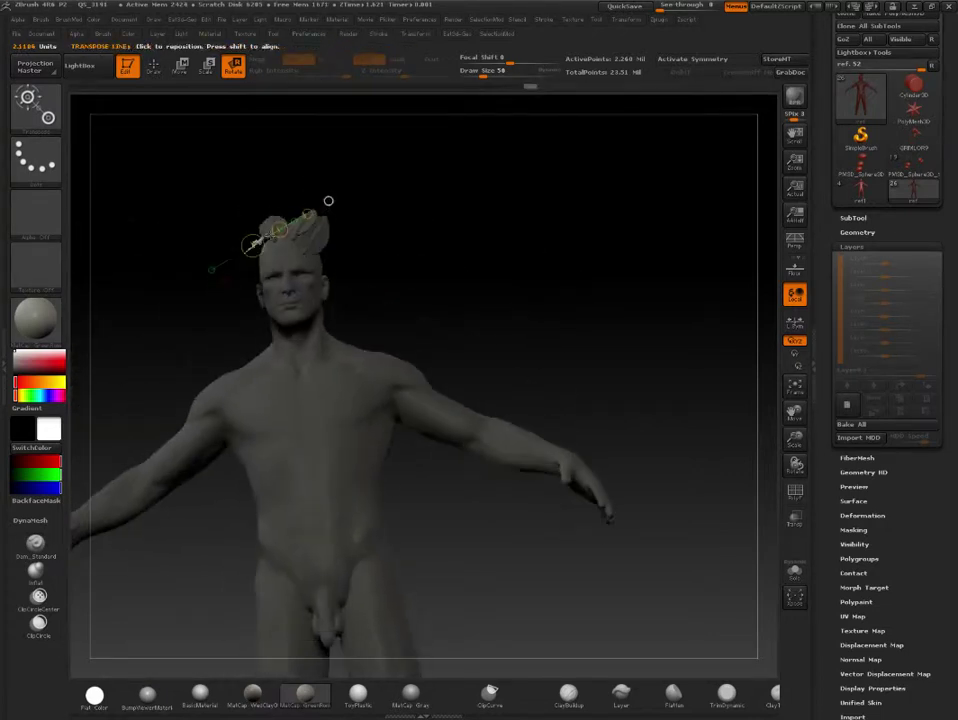
click(299, 210)
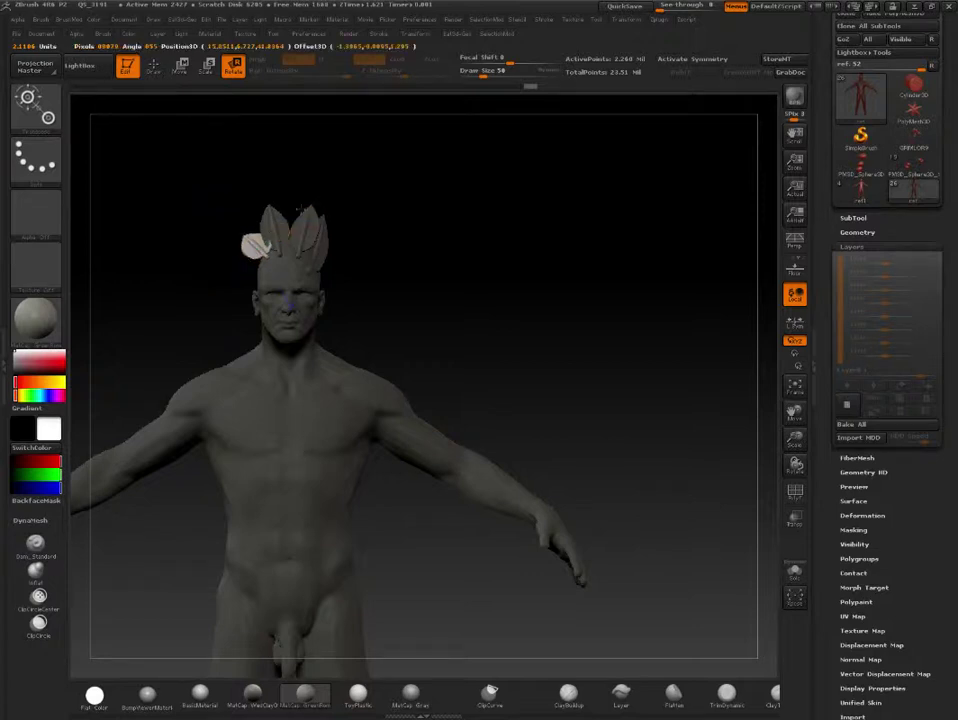
mouse_move(281, 232)
mouse_down()
mouse_move(327, 199)
mouse_move(309, 164)
mouse_up()
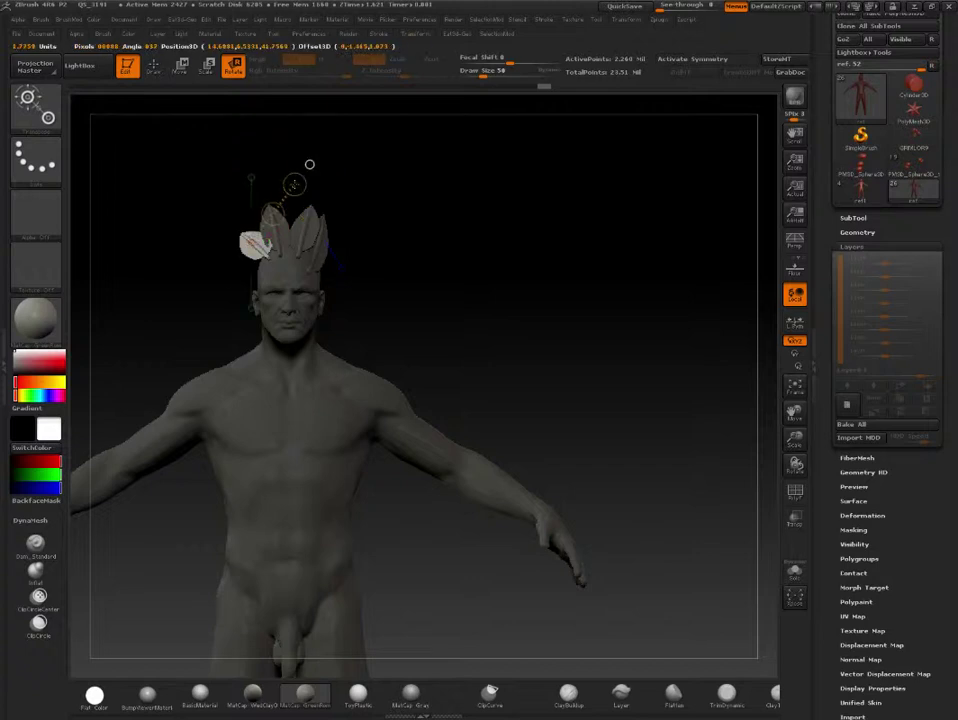
click(294, 184)
mouse_move(267, 177)
mouse_down()
mouse_move(297, 162)
mouse_move(394, 265)
mouse_move(366, 254)
mouse_up()
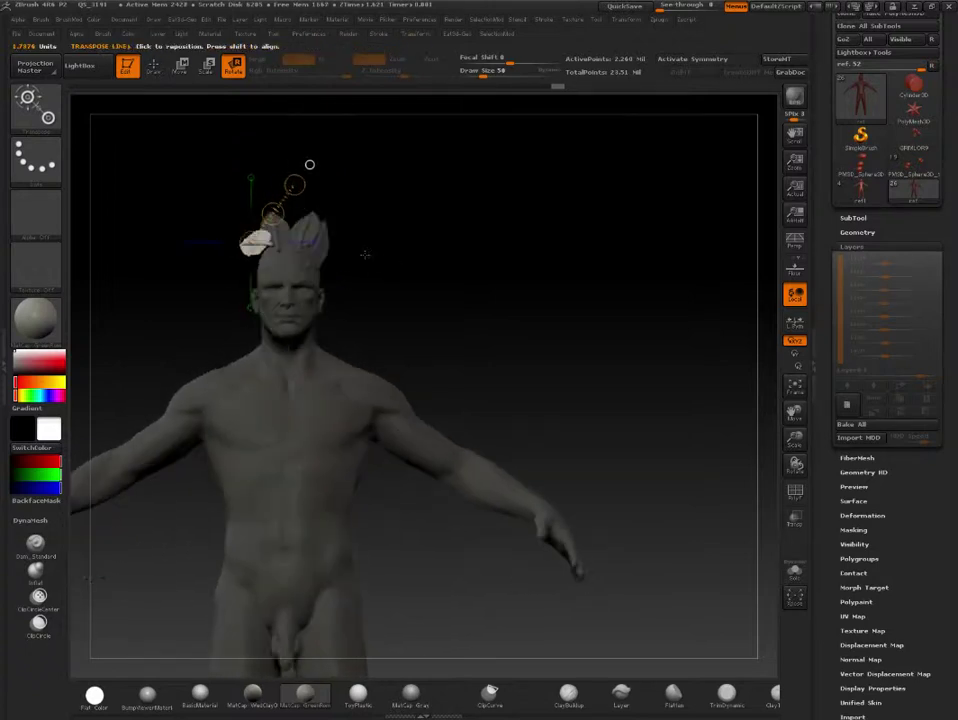
- Spread the blades slightly wider with Move, then test-mask the head and crest
click(181, 66)
click(309, 164)
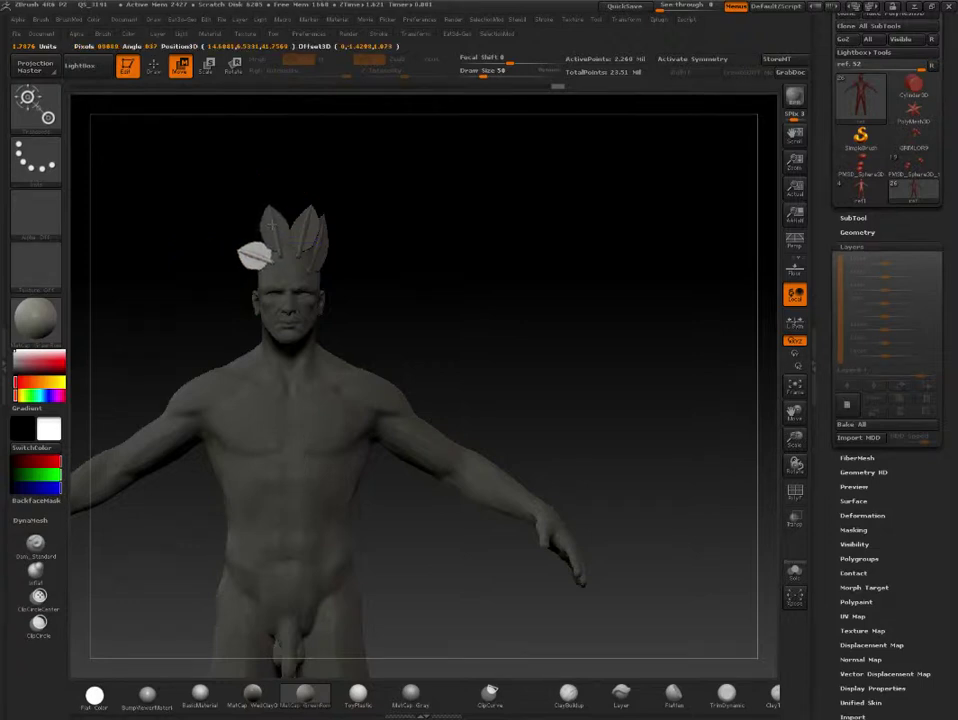
mouse_move(272, 222)
mouse_down()
mouse_move(310, 160)
mouse_move(470, 261)
mouse_move(511, 274)
mouse_up()
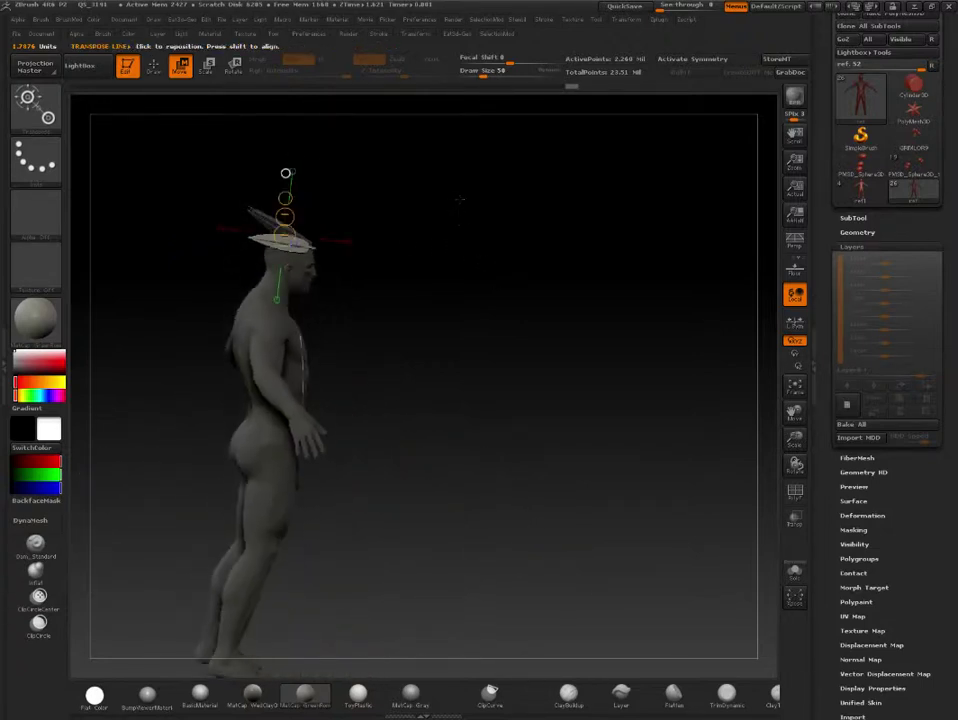
mouse_move(460, 200)
mouse_down()
mouse_move(430, 250)
mouse_move(412, 313)
mouse_up()
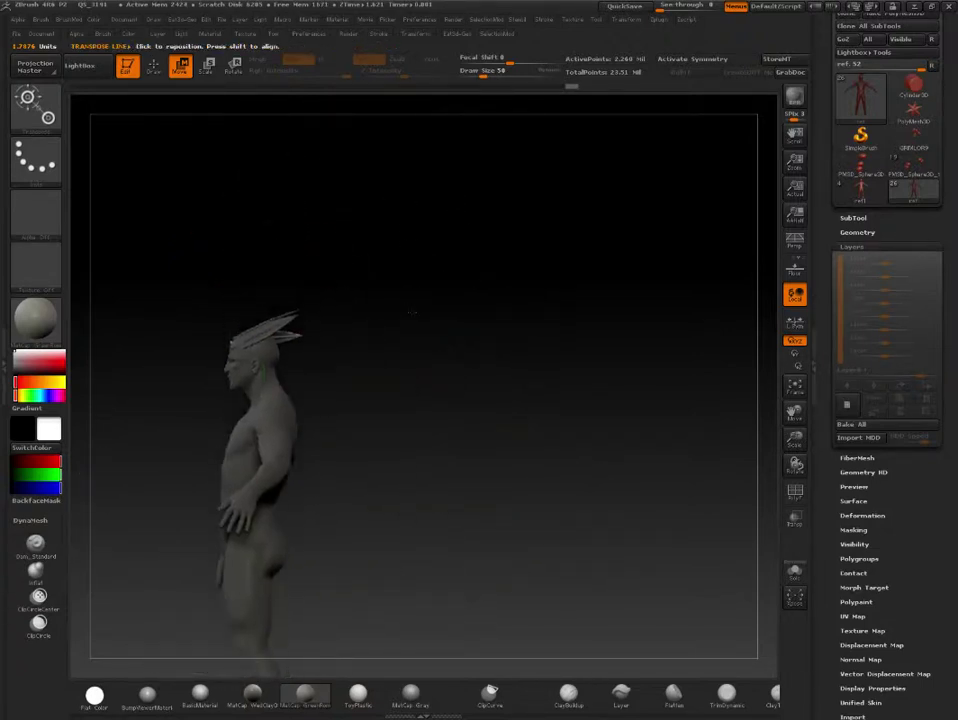
ctrl+click(404, 274)
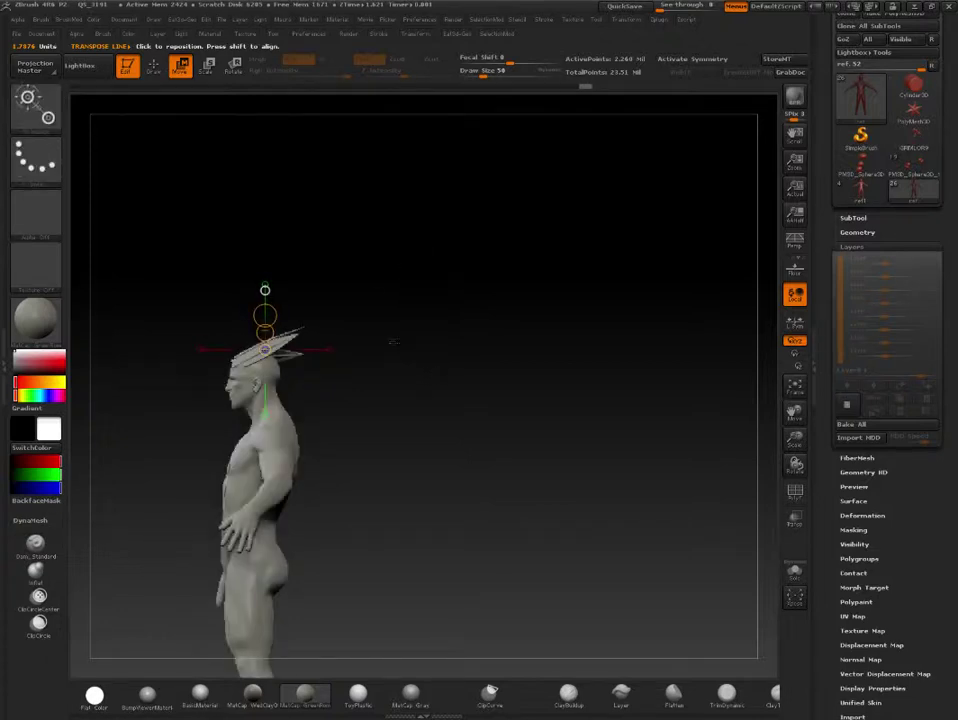
ctrl+drag(359, 278, 197, 388)
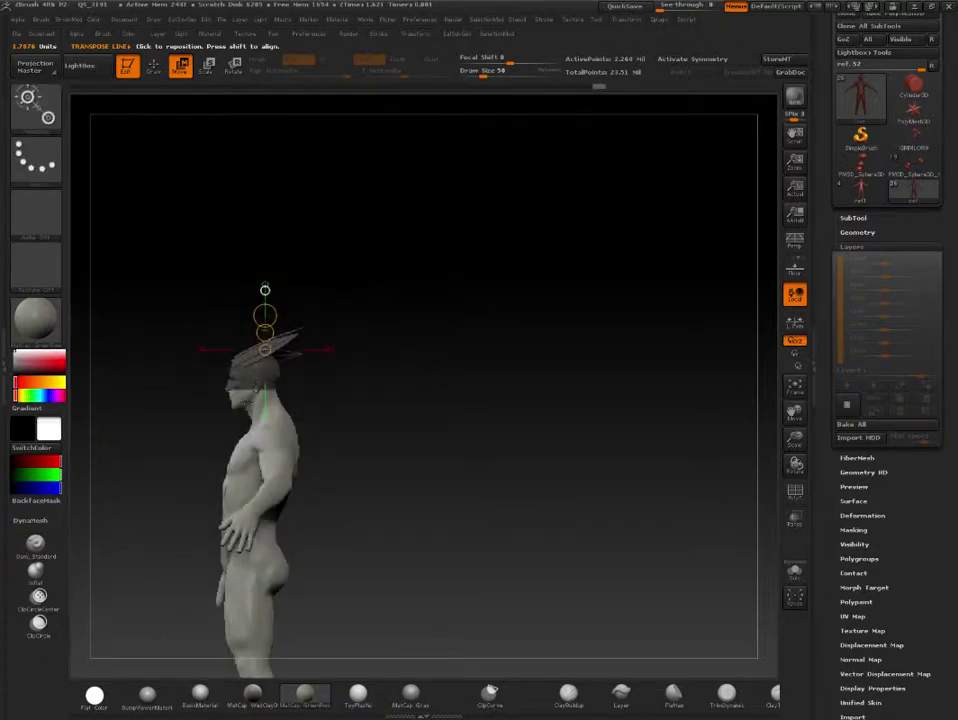
ctrl+click(198, 270)
- Temporarily isolate single body pieces of the figure in sculpting mode
ctrl+drag(283, 445, 377, 348)
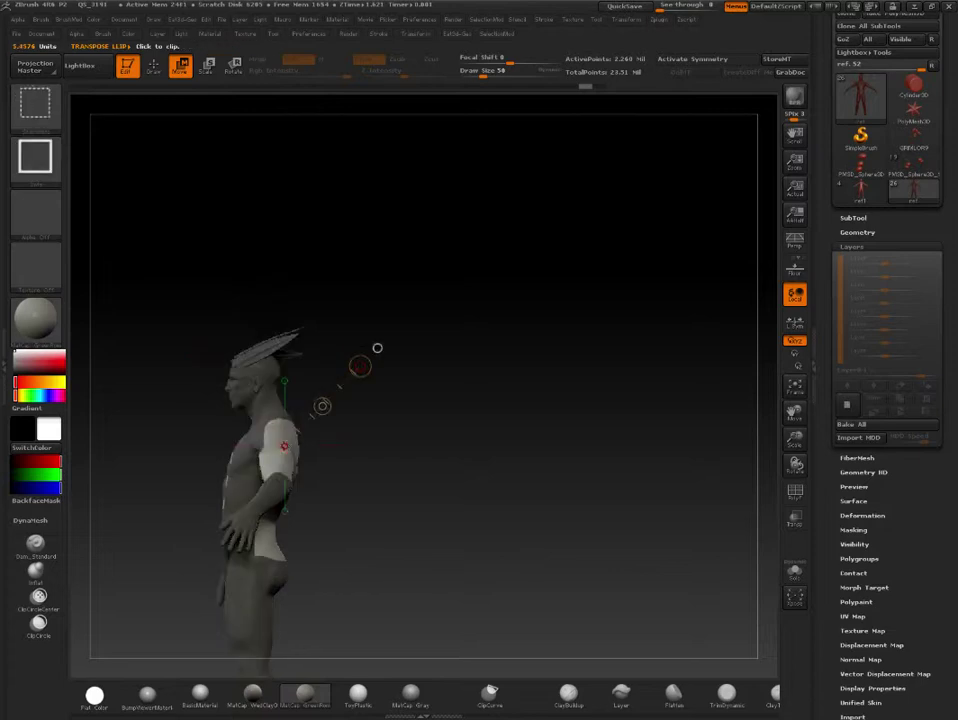
ctrl+click(377, 348)
click(153, 65)
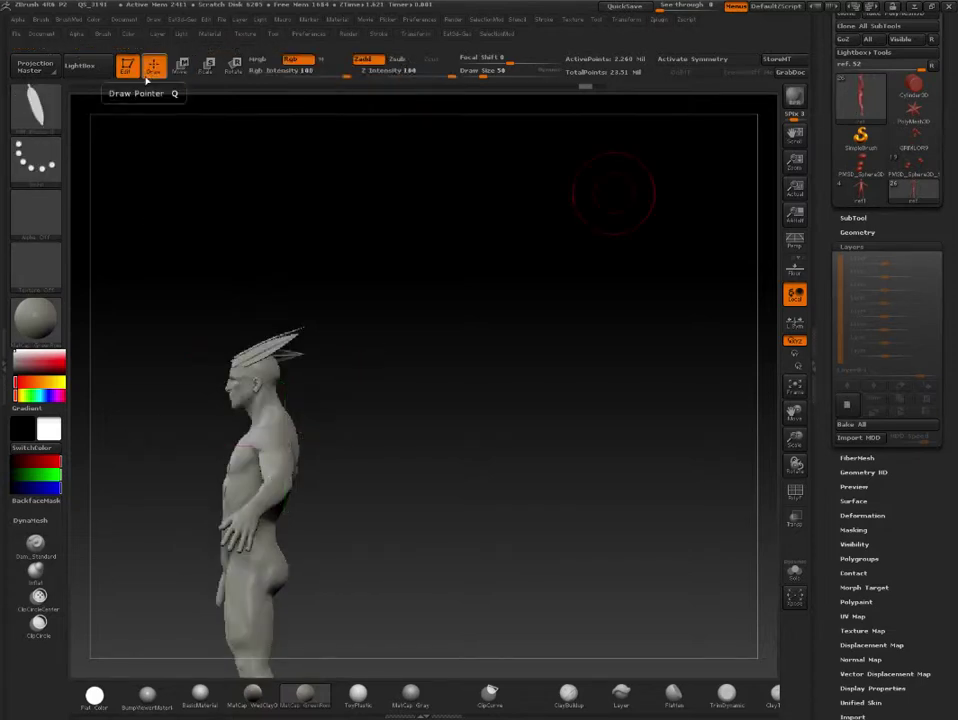
ctrl+shift+click(312, 447)
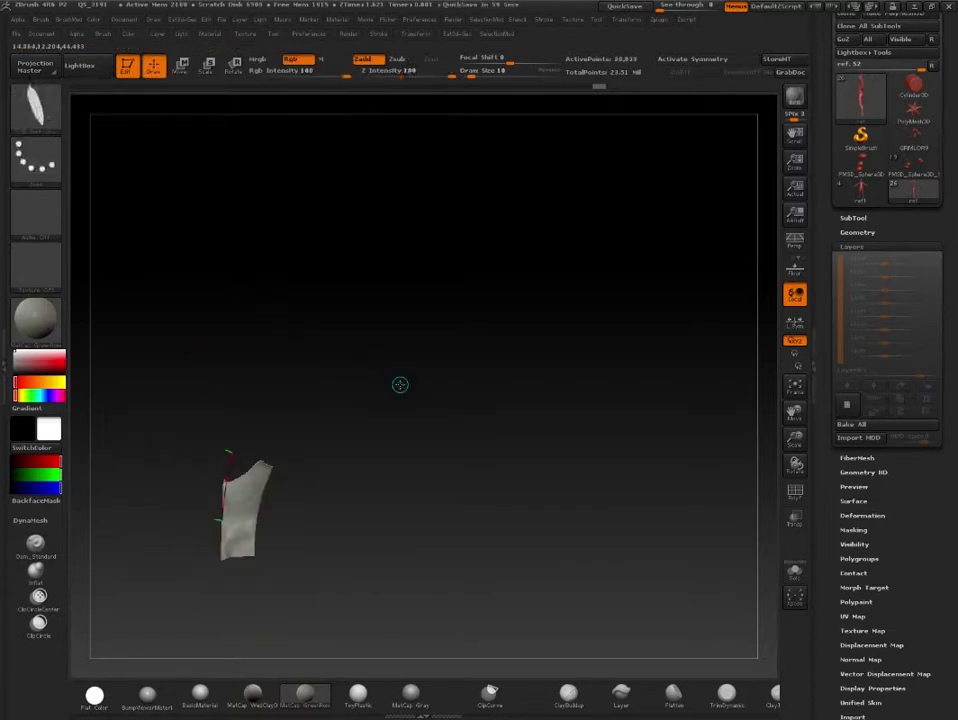
ctrl+shift+click(393, 399)
mouse_move(400, 360)
shift+mouse_down()
mouse_move(438, 374)
mouse_move(367, 340)
shift+mouse_up()
- Use rectangle hiding to hide the body, leaving only the head visible
key(ctrl+shift)
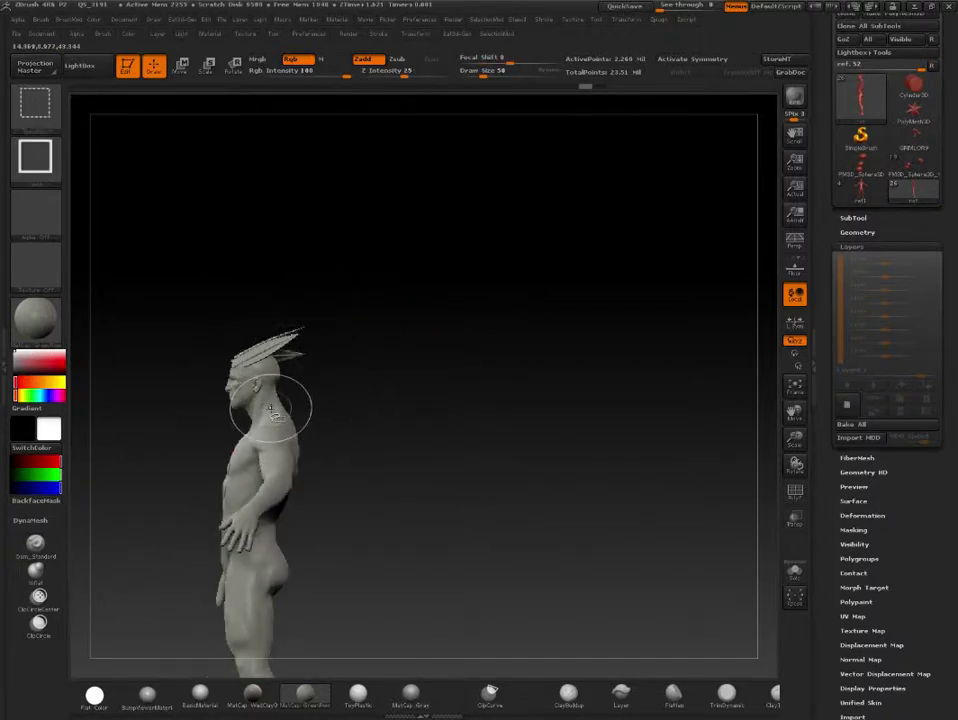
key(ctrl+shift)
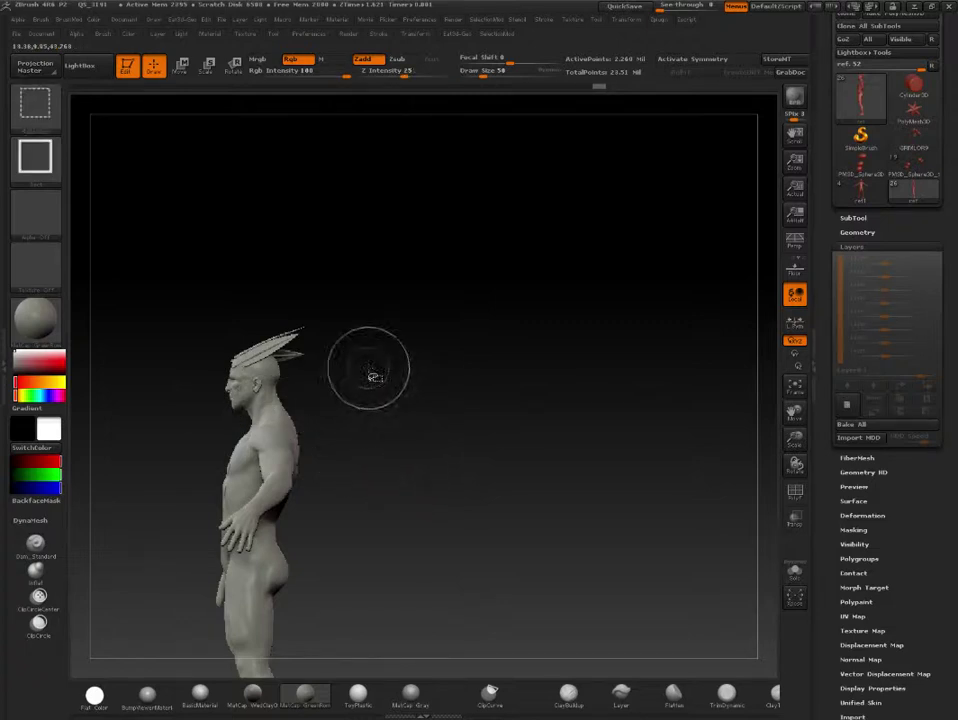
ctrl+shift+drag(300, 415, 250, 565)
ctrl+shift+drag(390, 427, 438, 588)
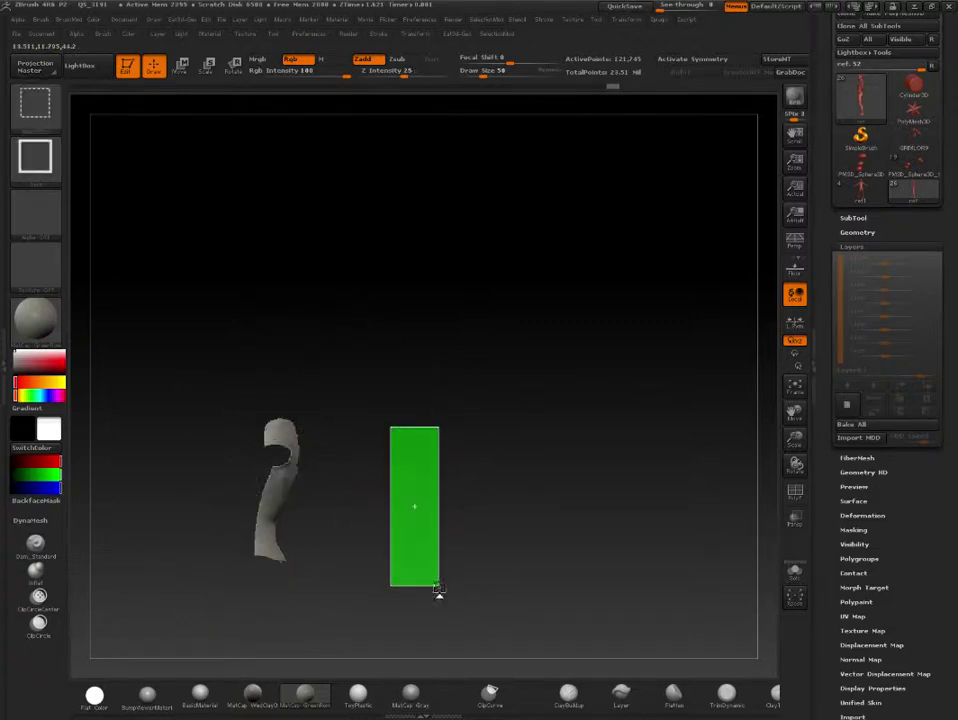
ctrl+shift+click(337, 518)
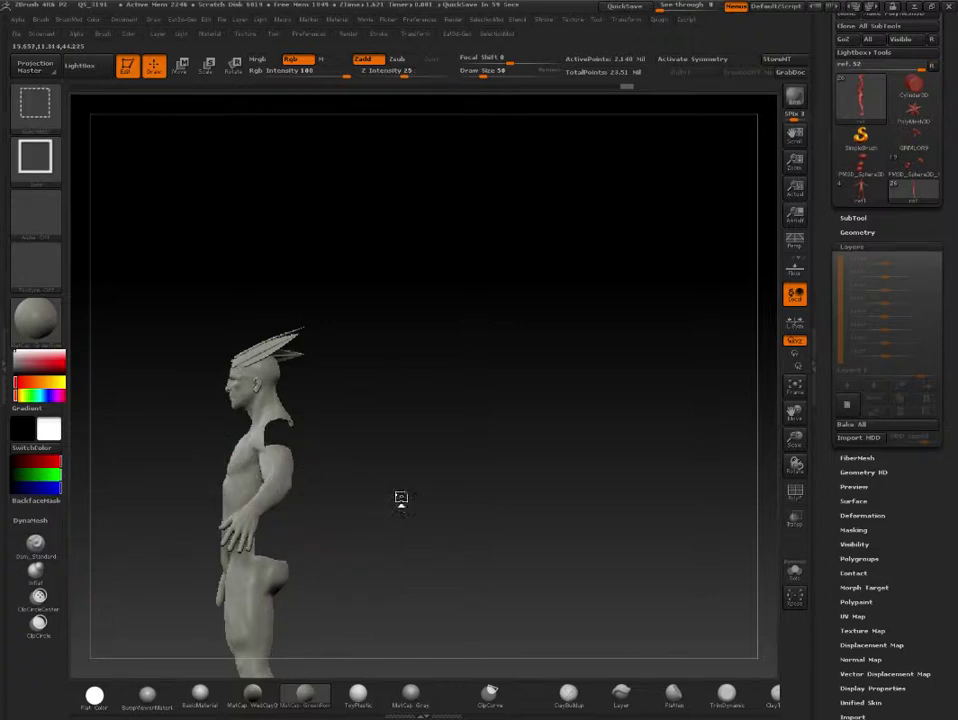
key(ctrl+z)
ctrl+shift+click(390, 405)
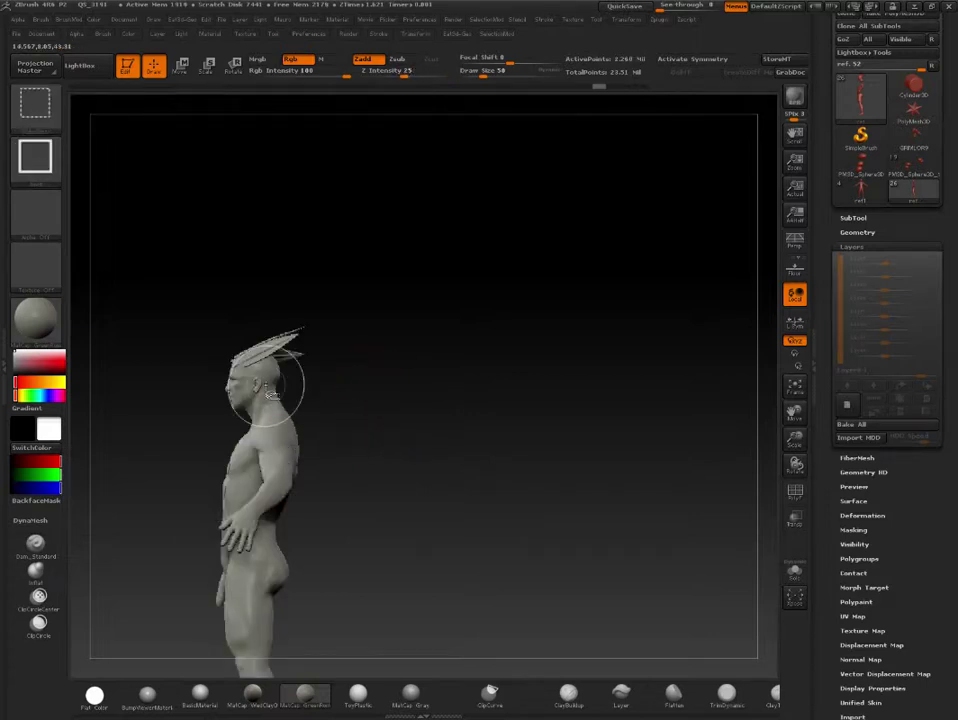
key(ctrl+z)
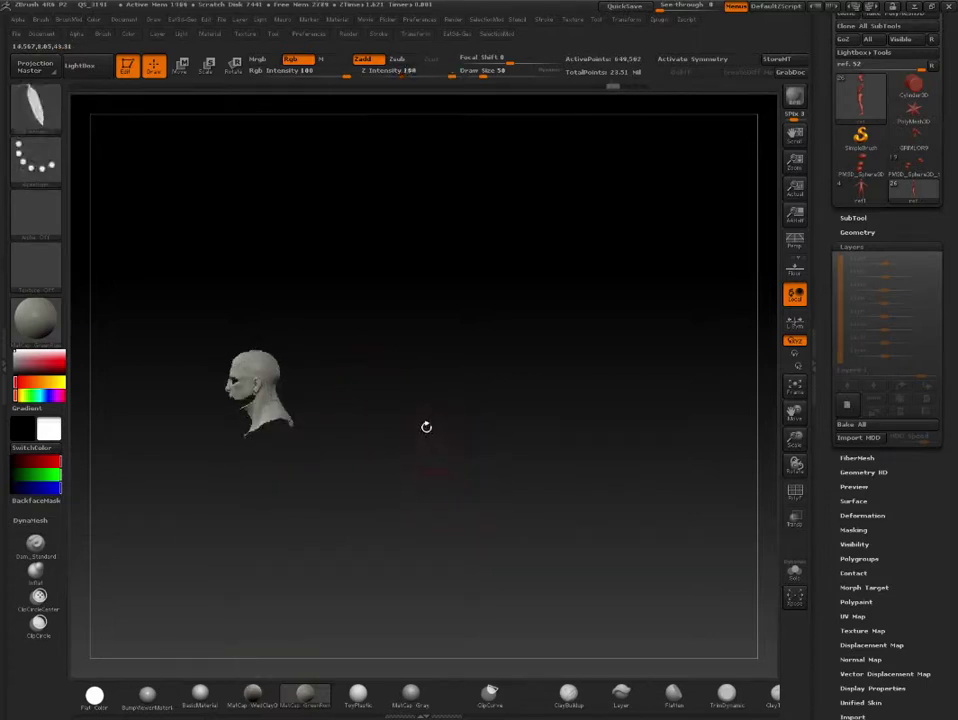
ctrl+shift+drag(427, 438, 427, 568)
- Mask the blade crest, show the whole figure, and invert the mask so only blades are free
ctrl+drag(389, 278, 209, 383)
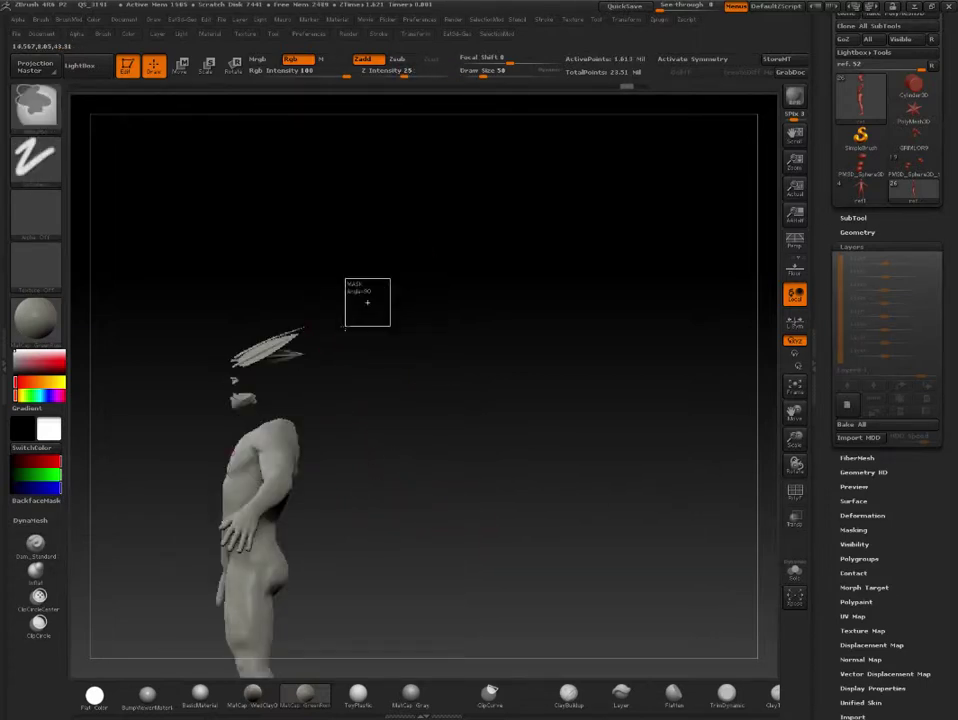
ctrl+shift+click(347, 331)
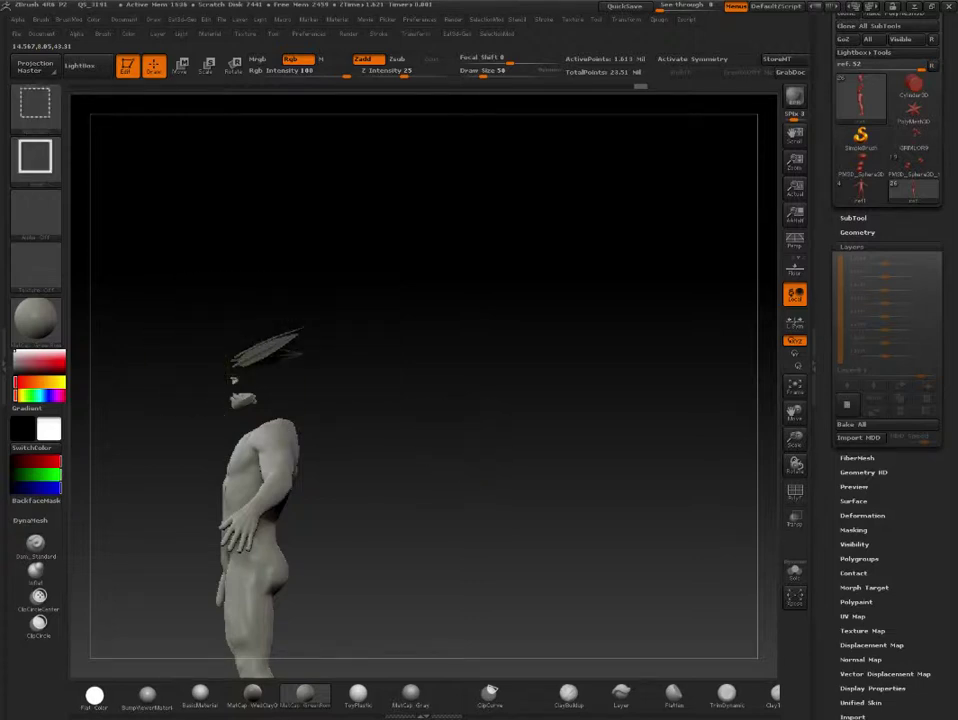
ctrl+click(400, 425)
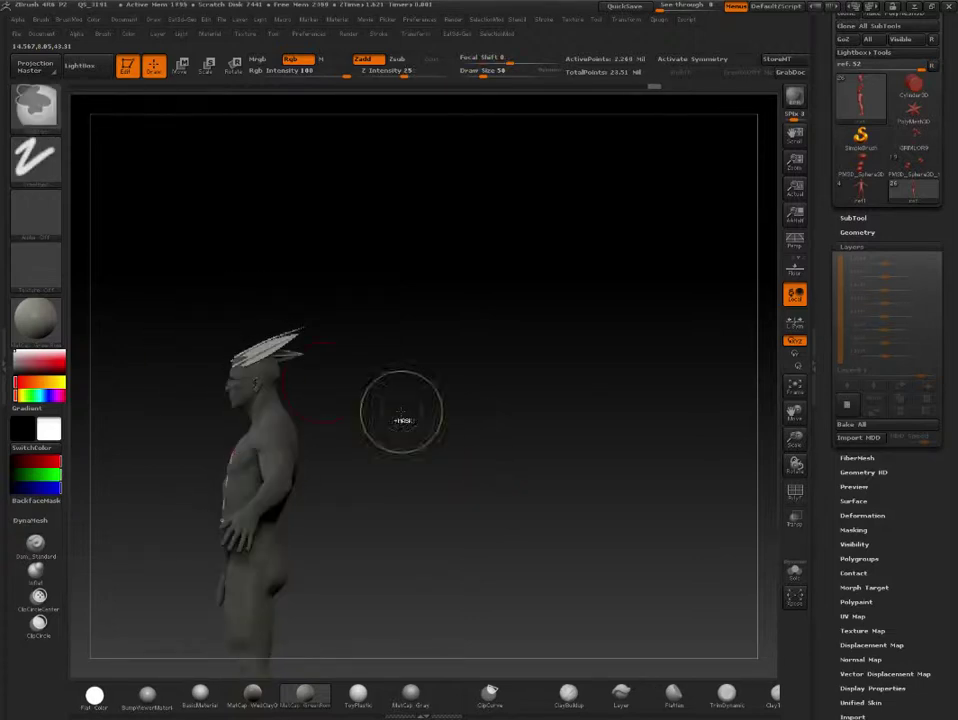
click(185, 69)
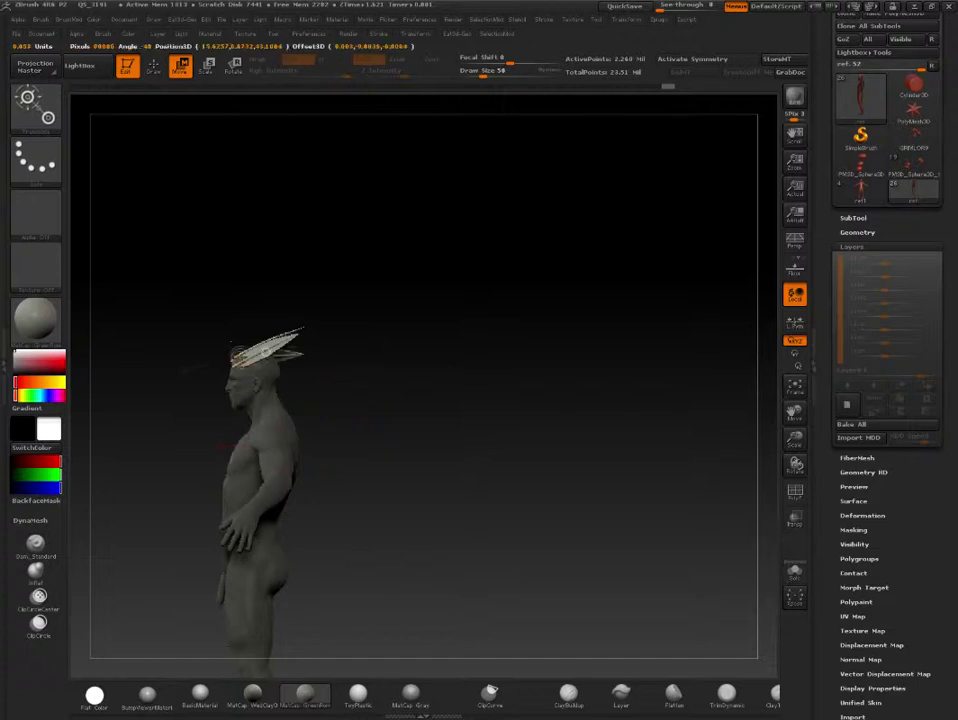
- Lay a rotate action line across the crest, then undo the last two changes
drag(238, 356, 331, 327)
click(233, 66)
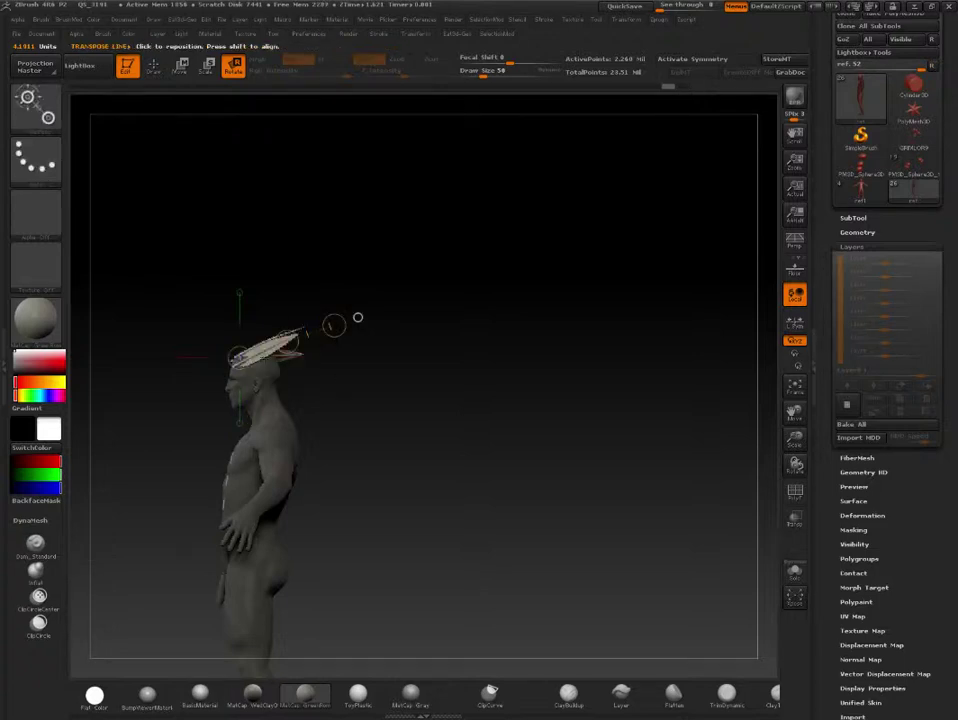
drag(500, 400, 286, 400)
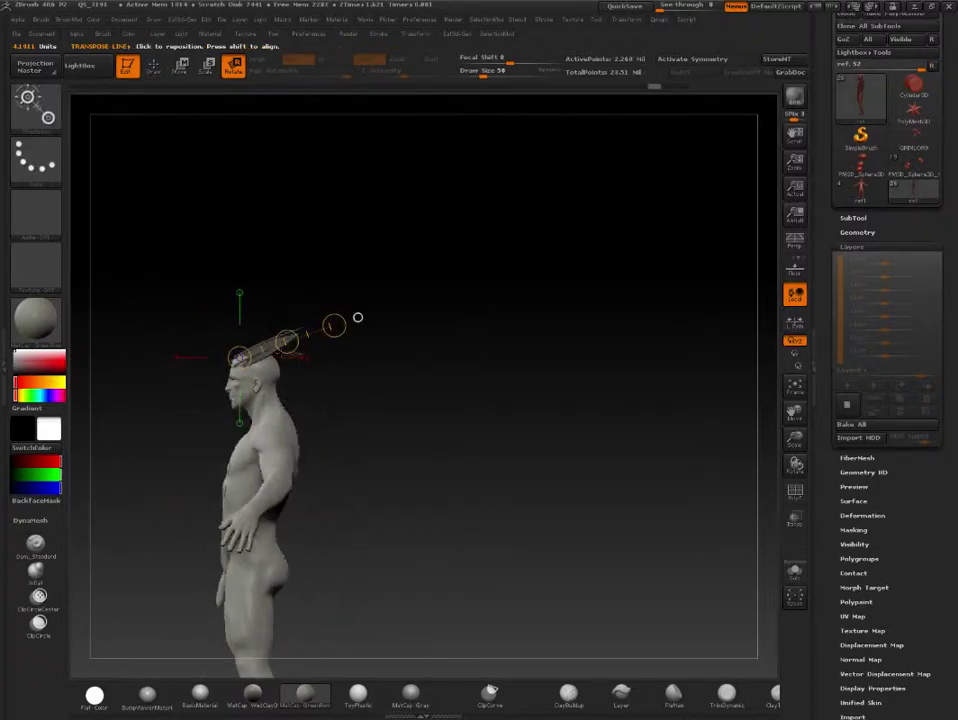
key(ctrl+z)
key(ctrl+z)
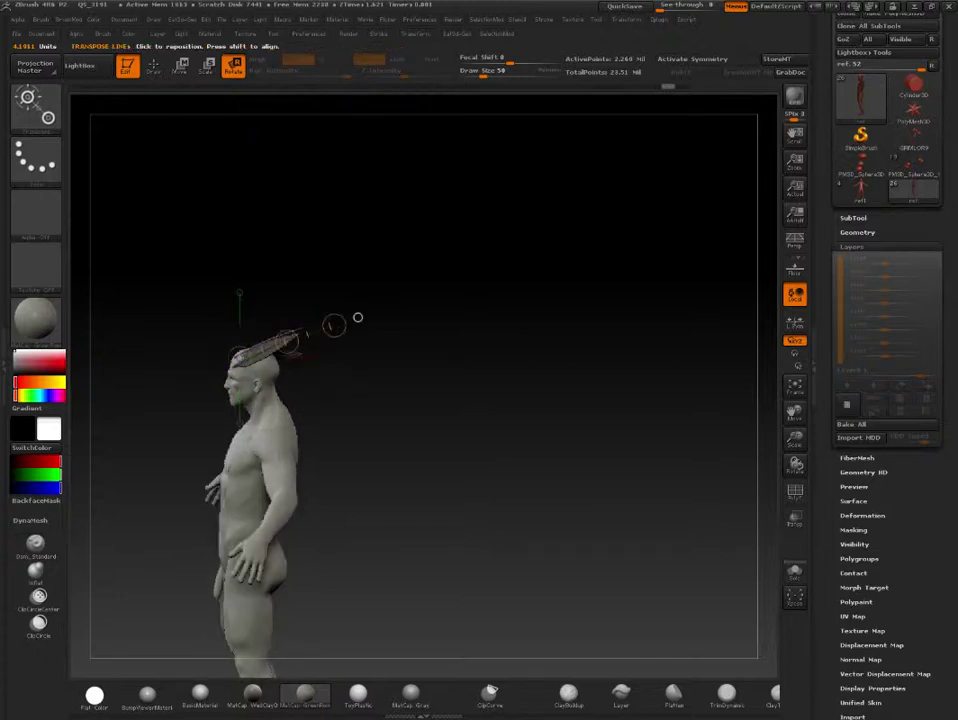
key(ctrl+z)
key(ctrl+z)
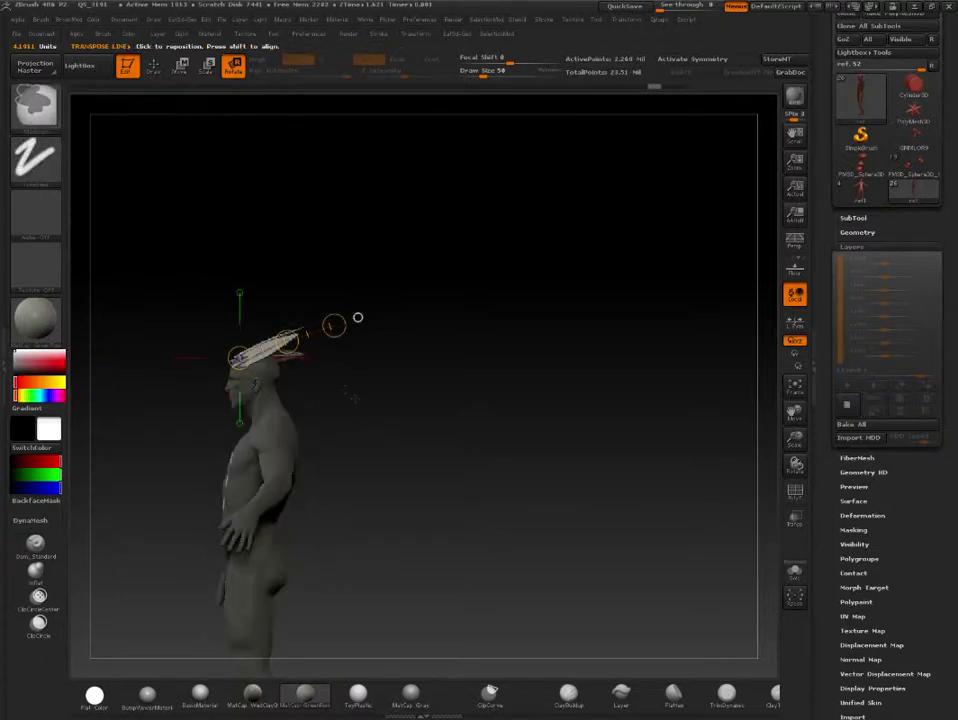
- Duplicate the blade crest subtool and select the original subtool above the copy
click(862, 222)
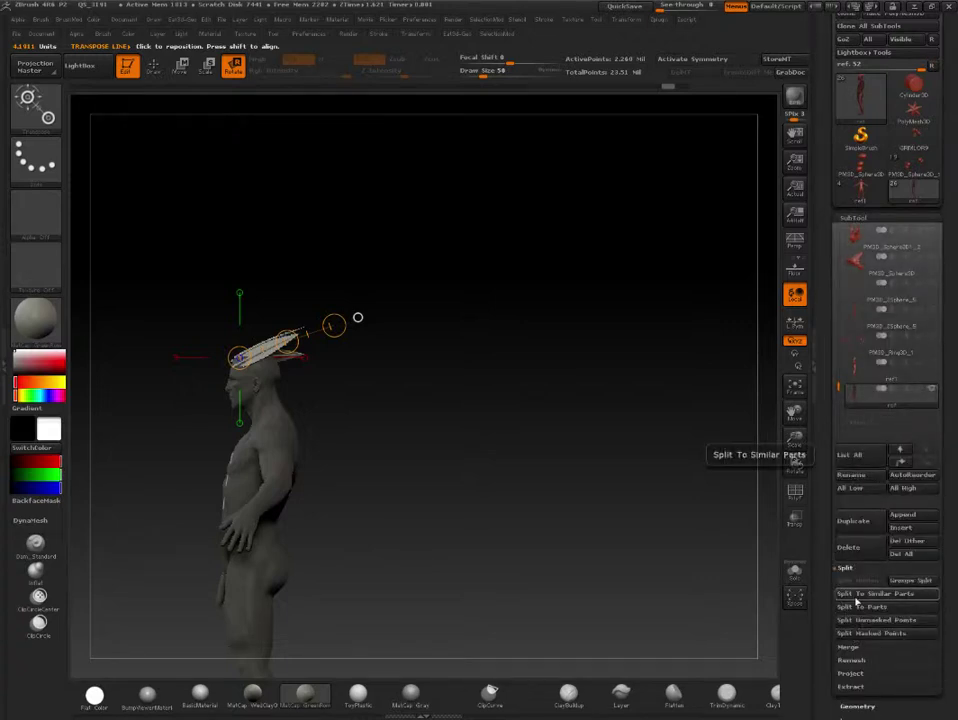
scroll(829, 423, down, 3)
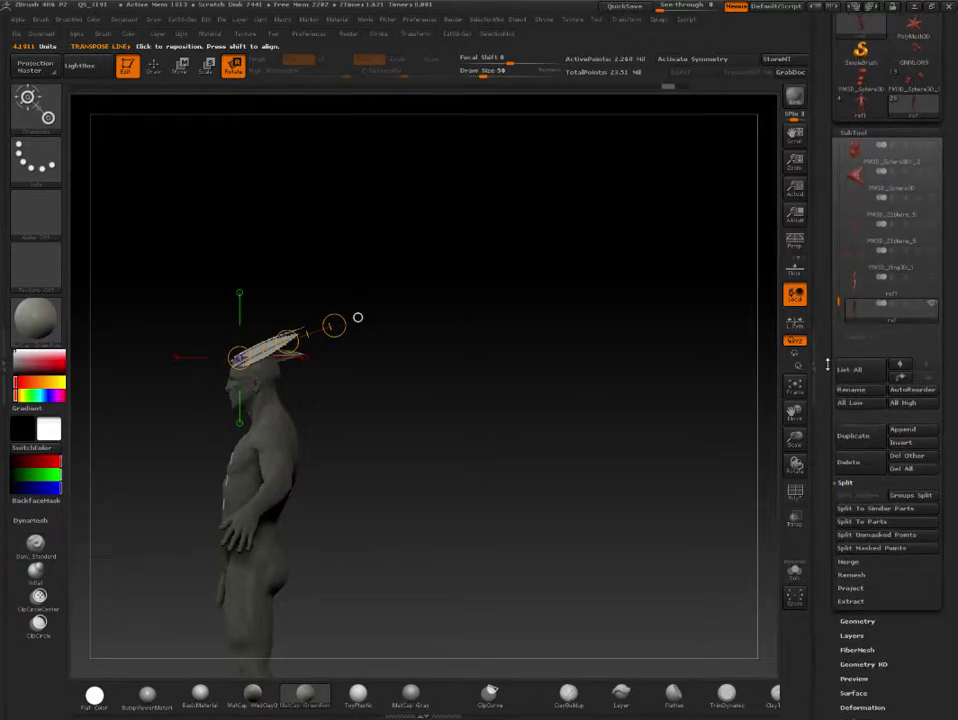
scroll(826, 449, down, 3)
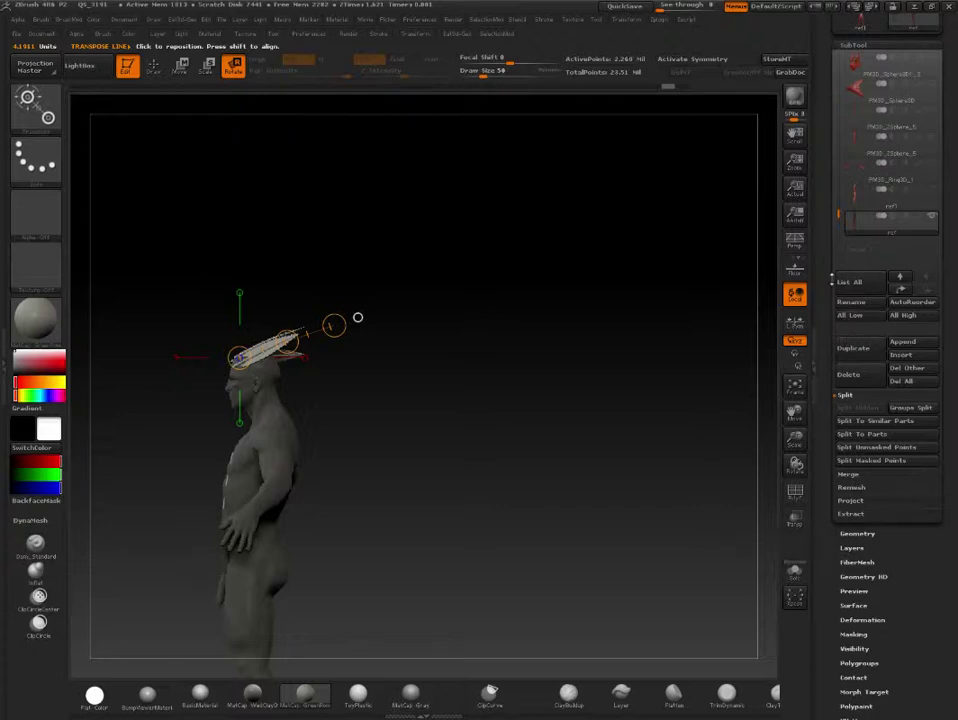
scroll(830, 283, up, 5)
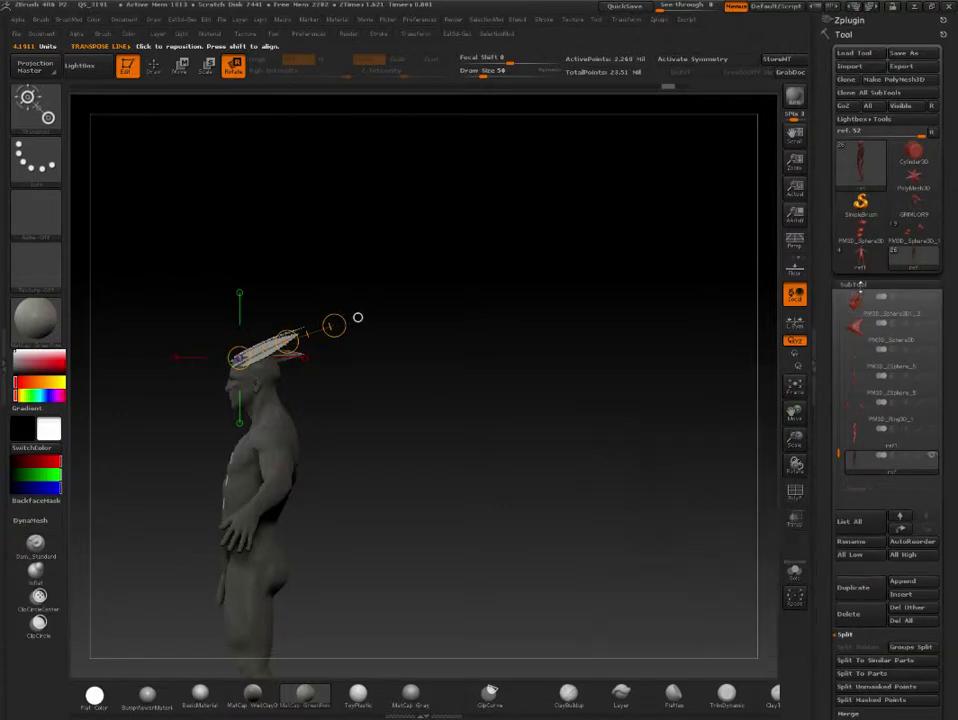
click(857, 285)
click(857, 285)
scroll(857, 285, down, 2)
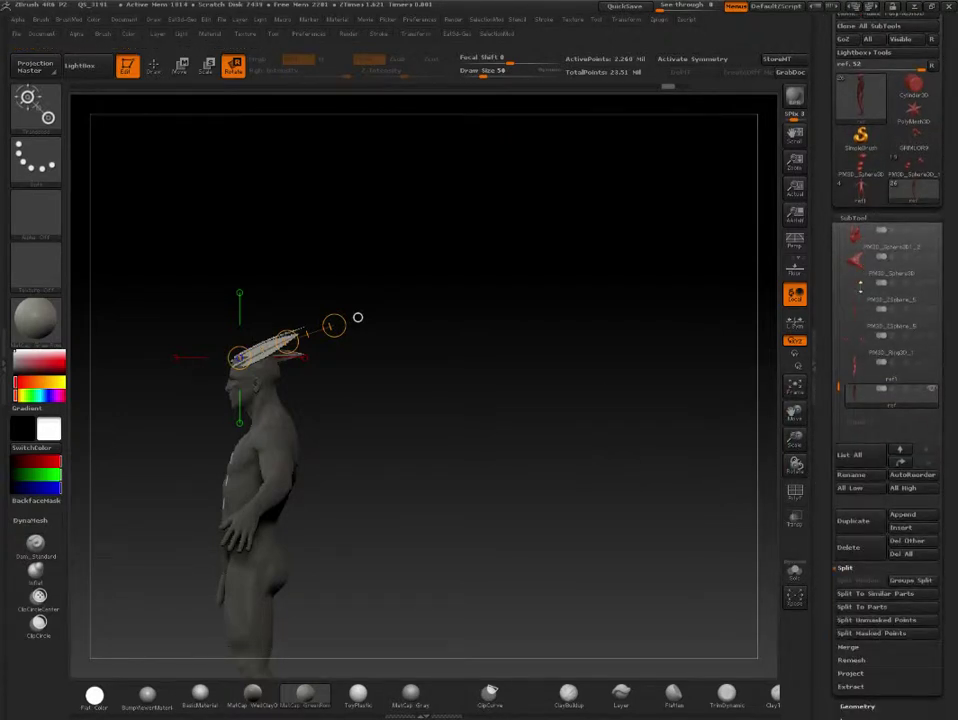
click(848, 568)
click(853, 521)
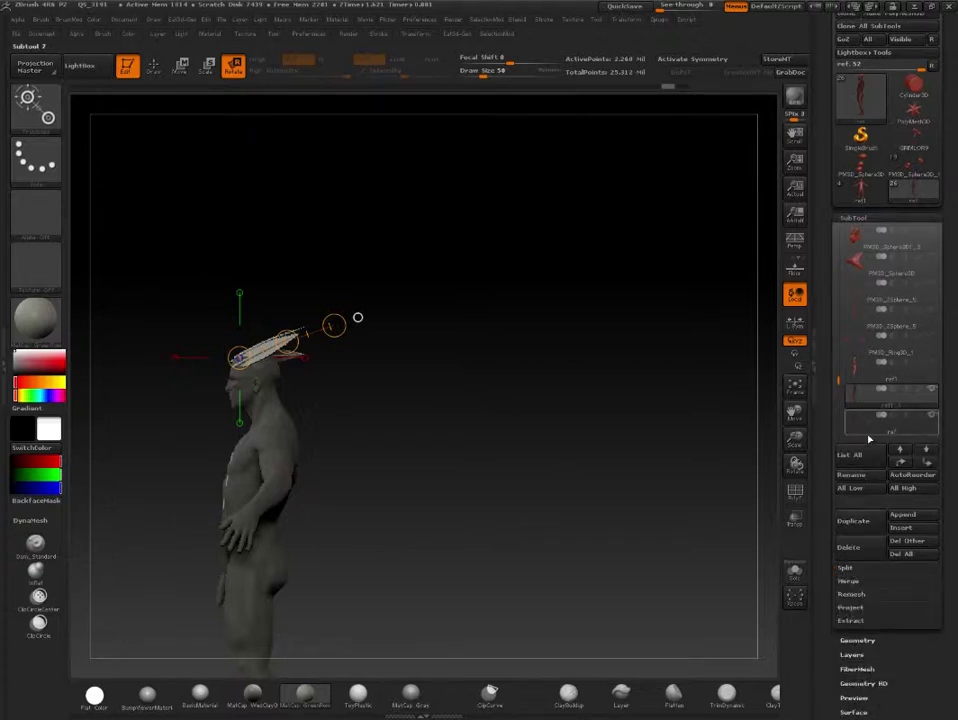
click(885, 396)
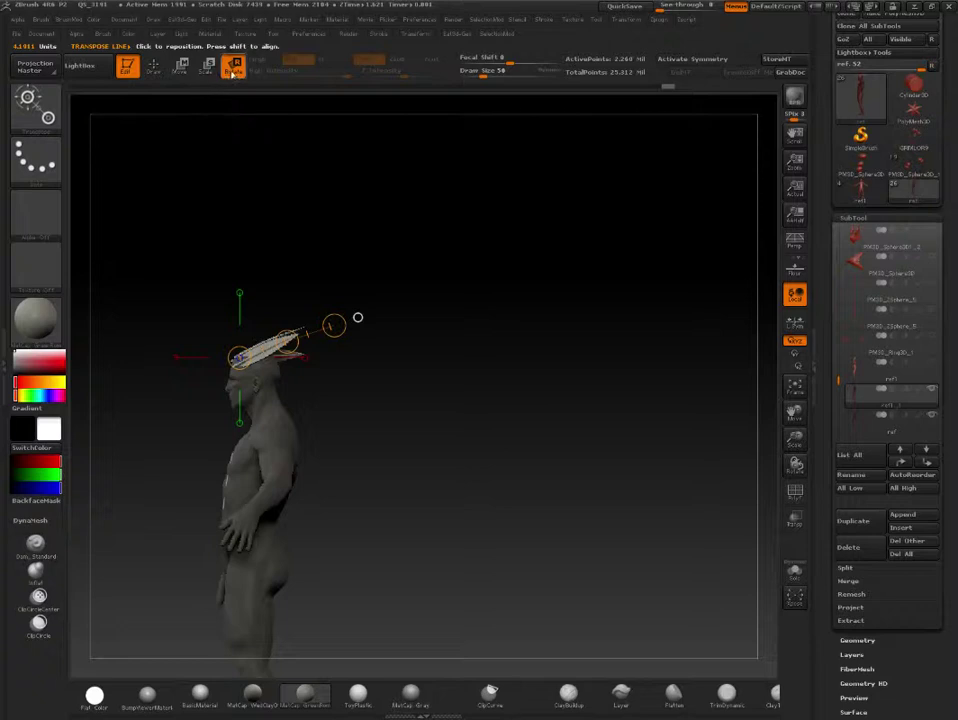
- Move the duplicated blade set to a new spot on the head, checking it from several angles
drag(357, 317, 343, 369)
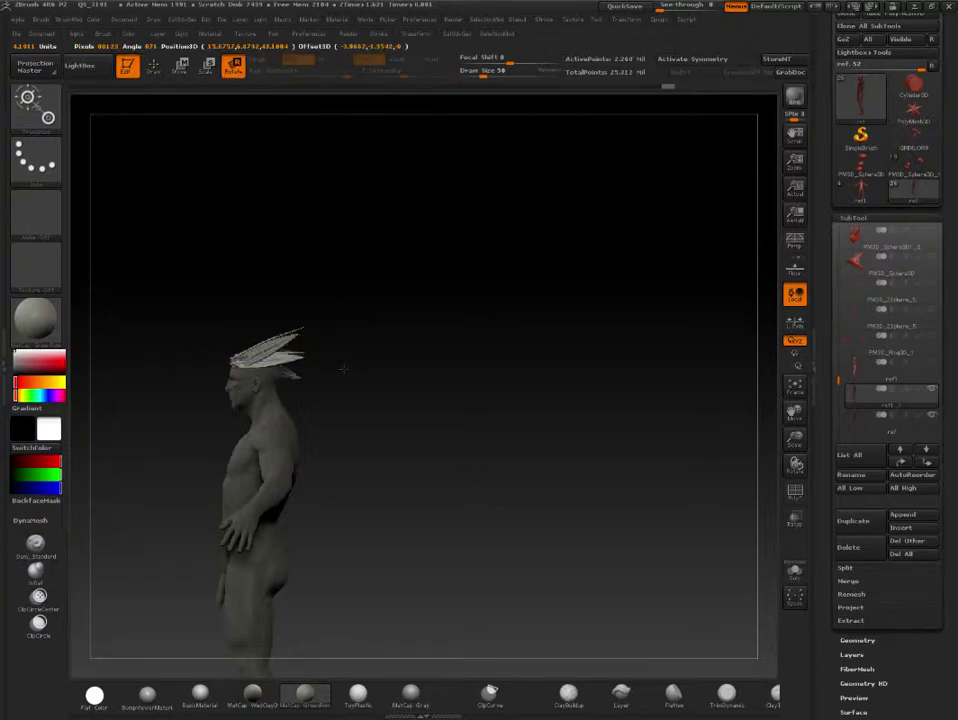
key(w)
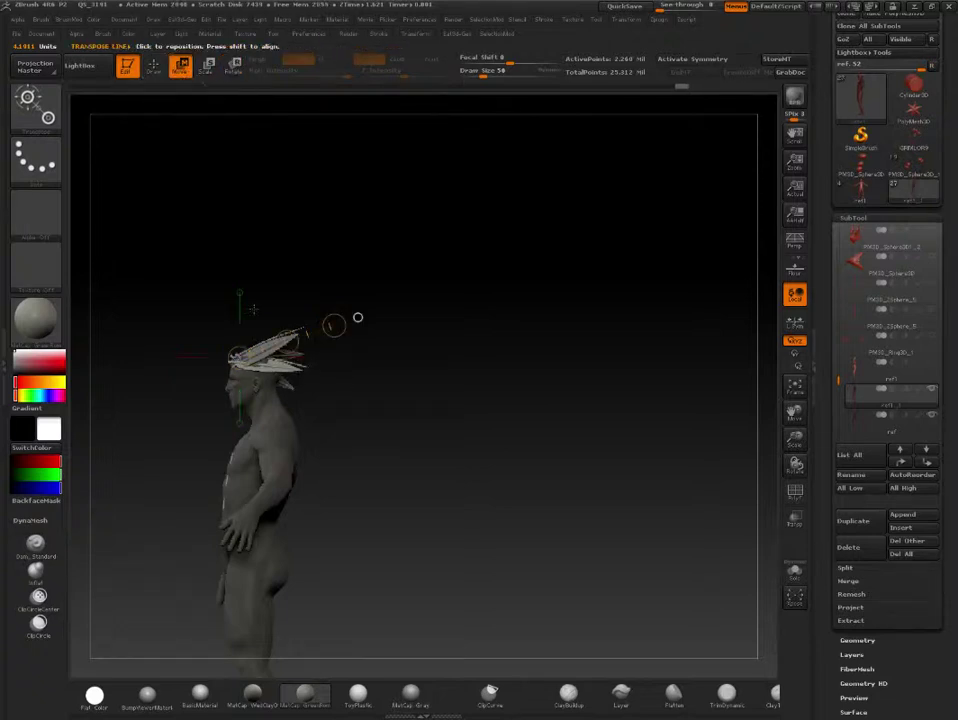
drag(314, 321, 322, 330)
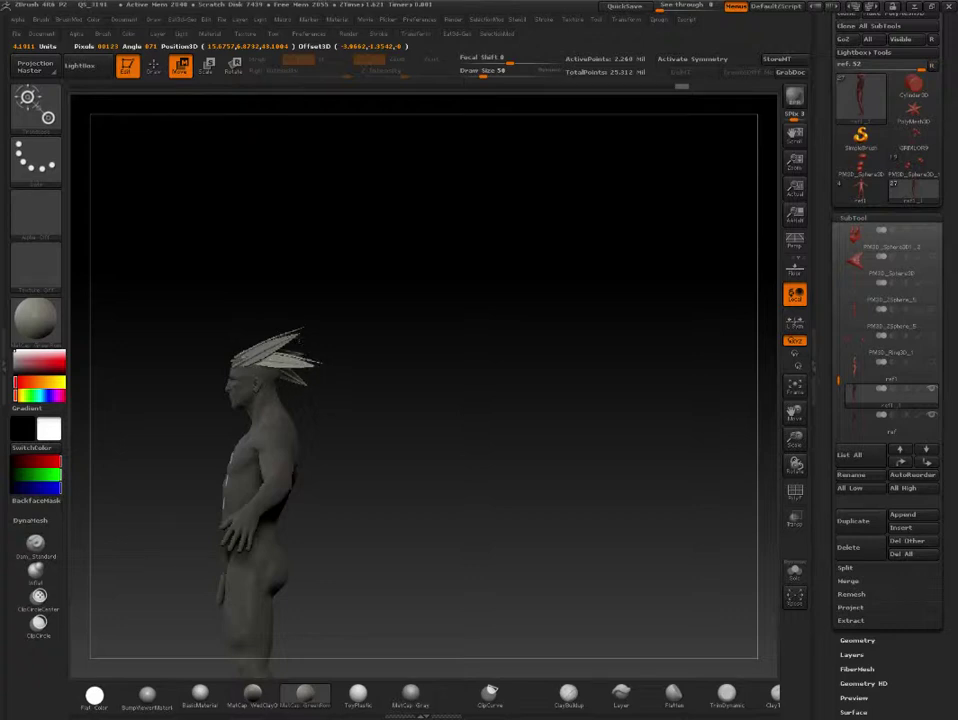
drag(560, 450, 380, 450)
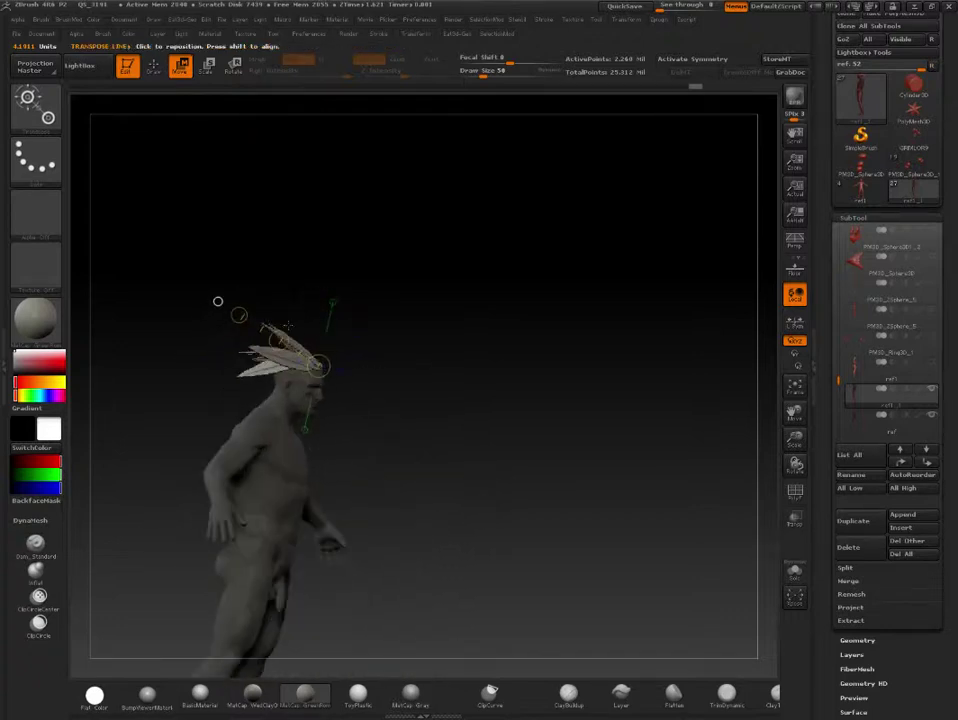
mouse_move(287, 325)
mouse_down()
mouse_move(400, 332)
mouse_move(439, 363)
mouse_move(260, 360)
mouse_move(162, 255)
mouse_up()
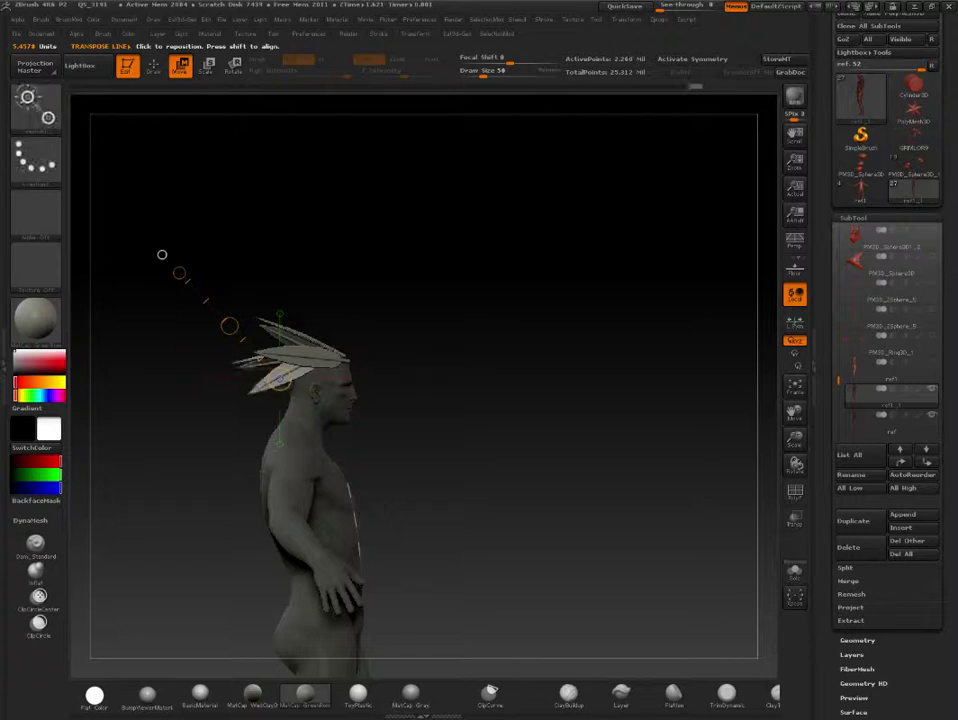
drag(424, 365, 345, 381)
drag(258, 388, 347, 332)
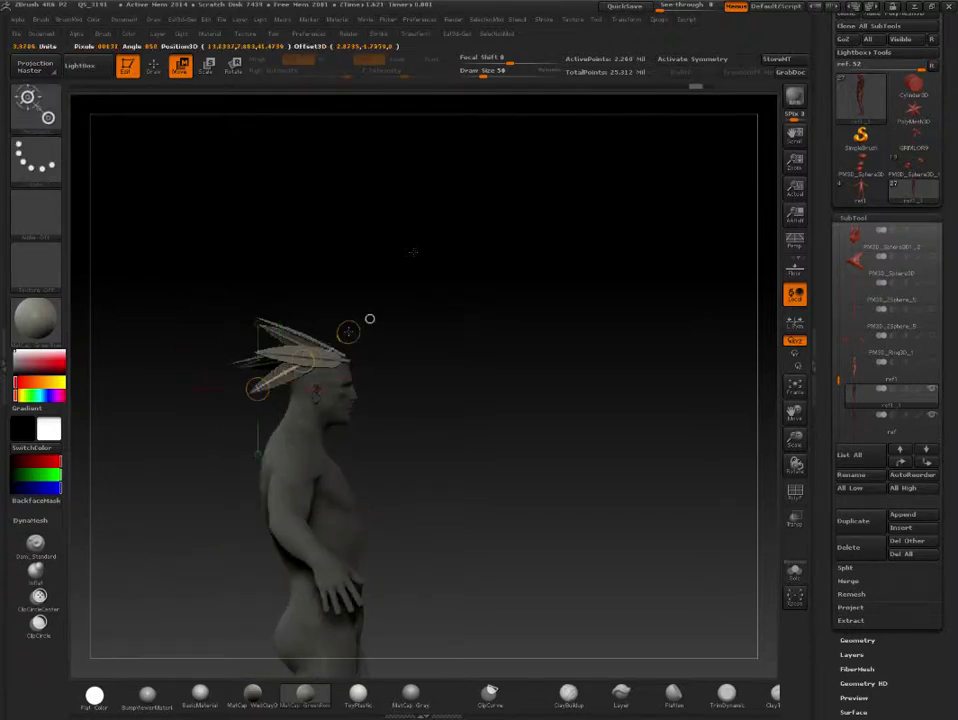
mouse_move(413, 252)
mouse_down()
mouse_move(466, 330)
mouse_move(456, 327)
mouse_move(471, 306)
mouse_move(368, 302)
mouse_up()
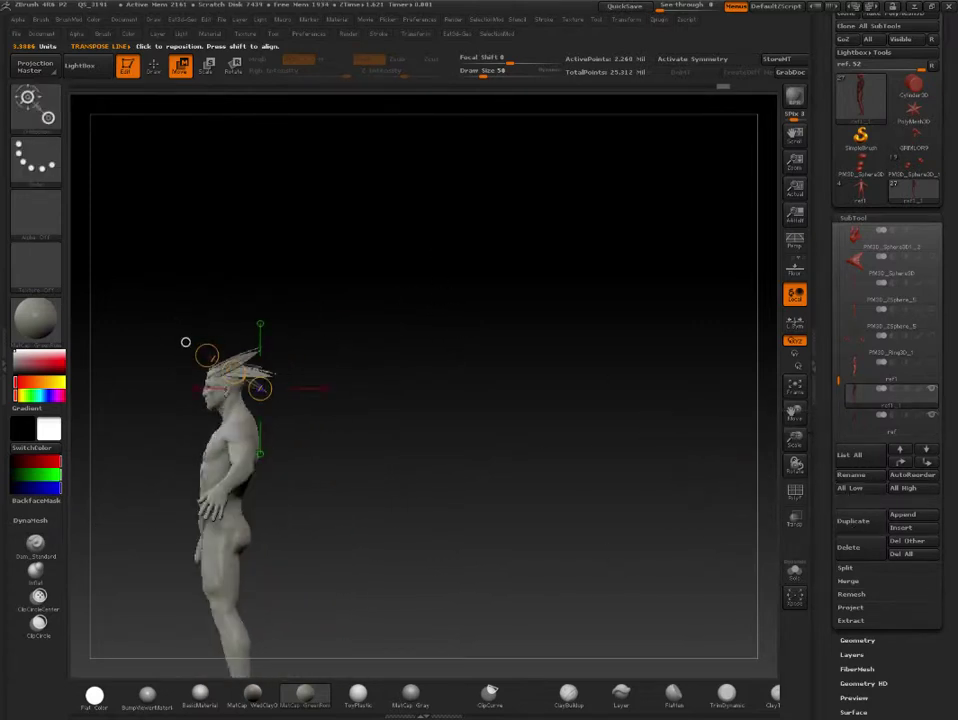
- From a back view, undo the accidental body rotation and make the ref body subtool active
mouse_move(600, 400)
mouse_down()
mouse_move(448, 410)
mouse_move(395, 368)
mouse_up()
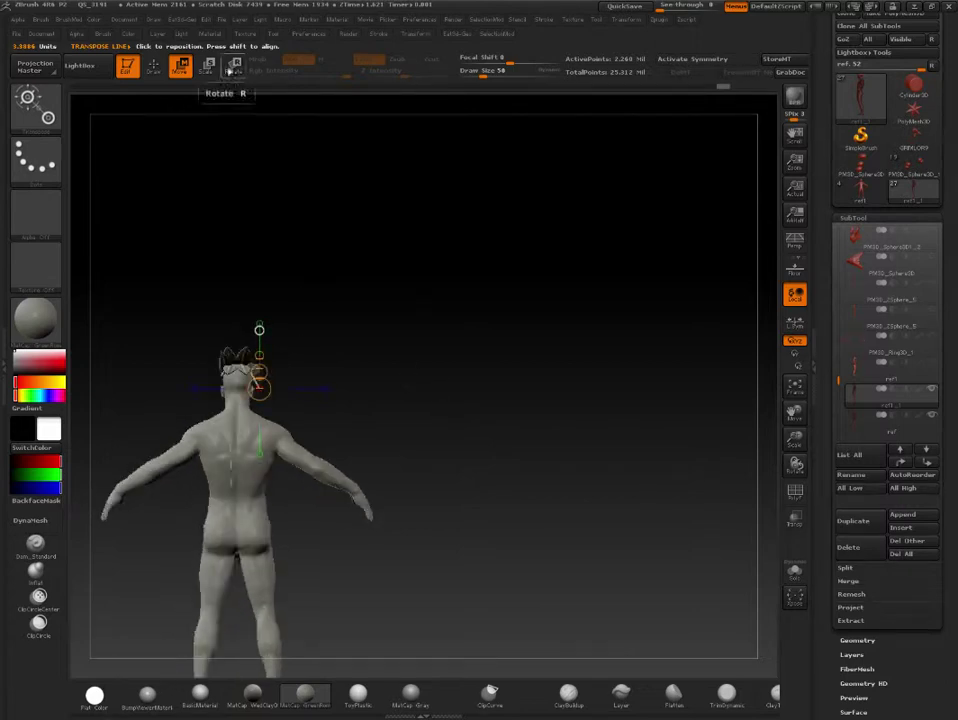
click(233, 66)
drag(259, 329, 214, 300)
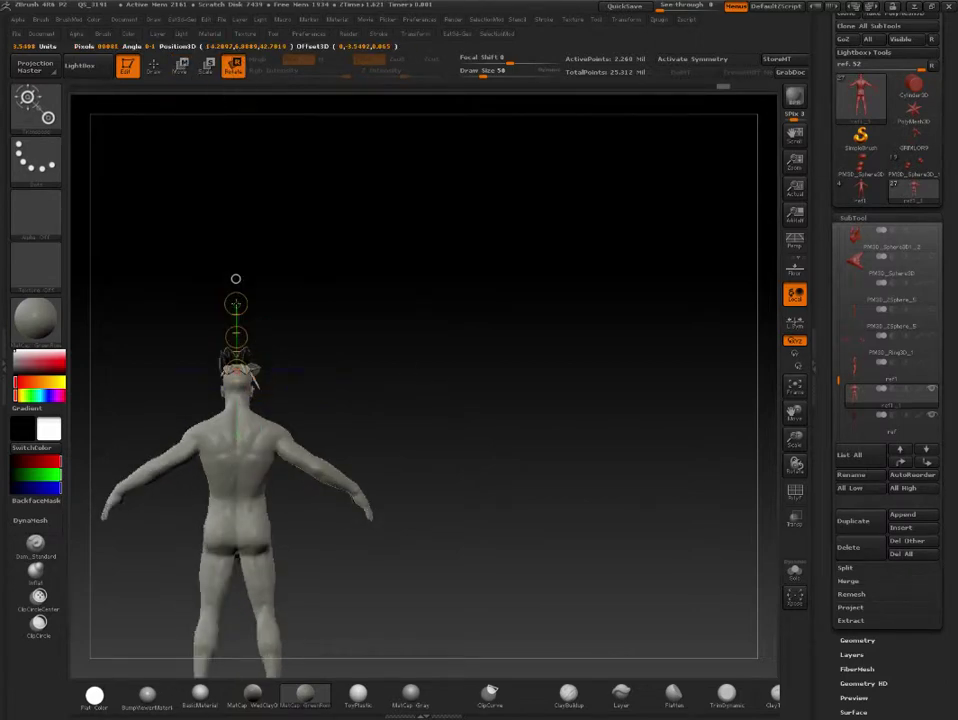
key(ctrl+z)
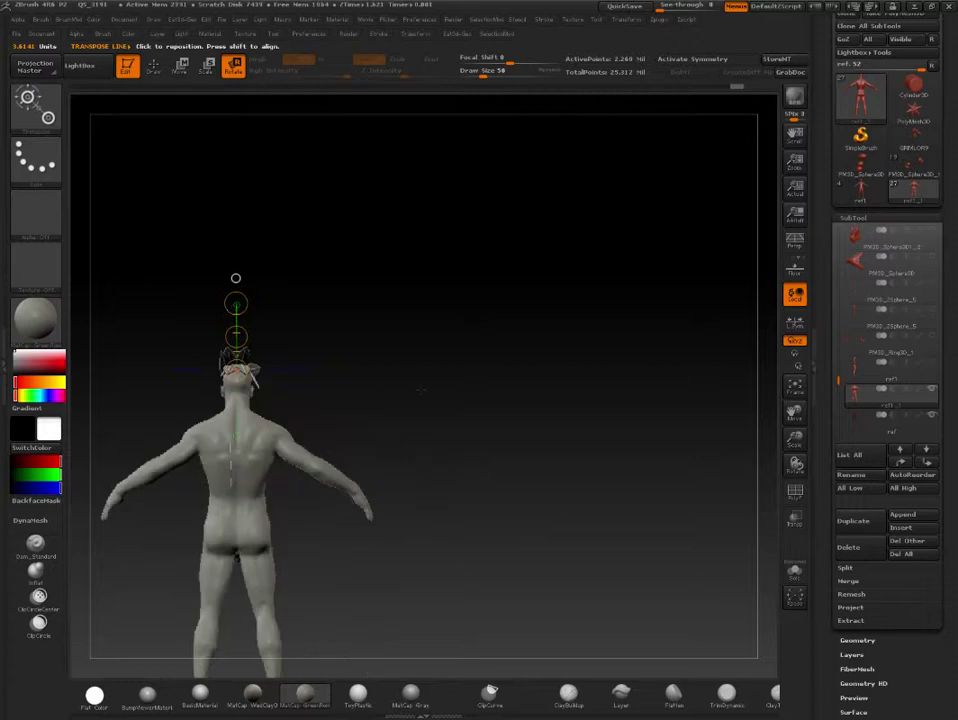
click(859, 424)
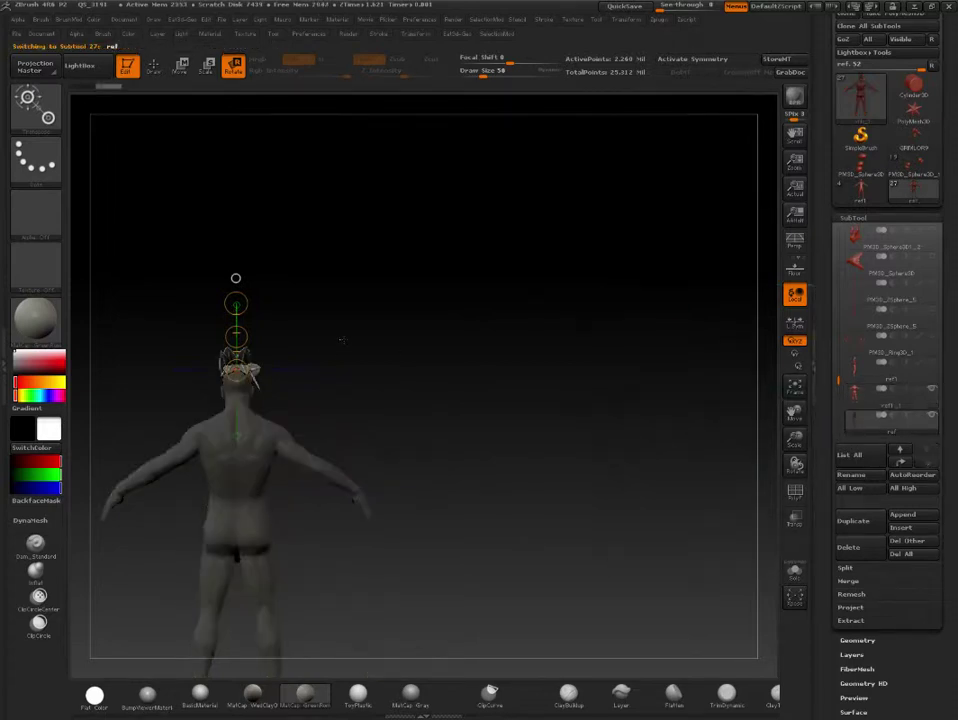
click(236, 307)
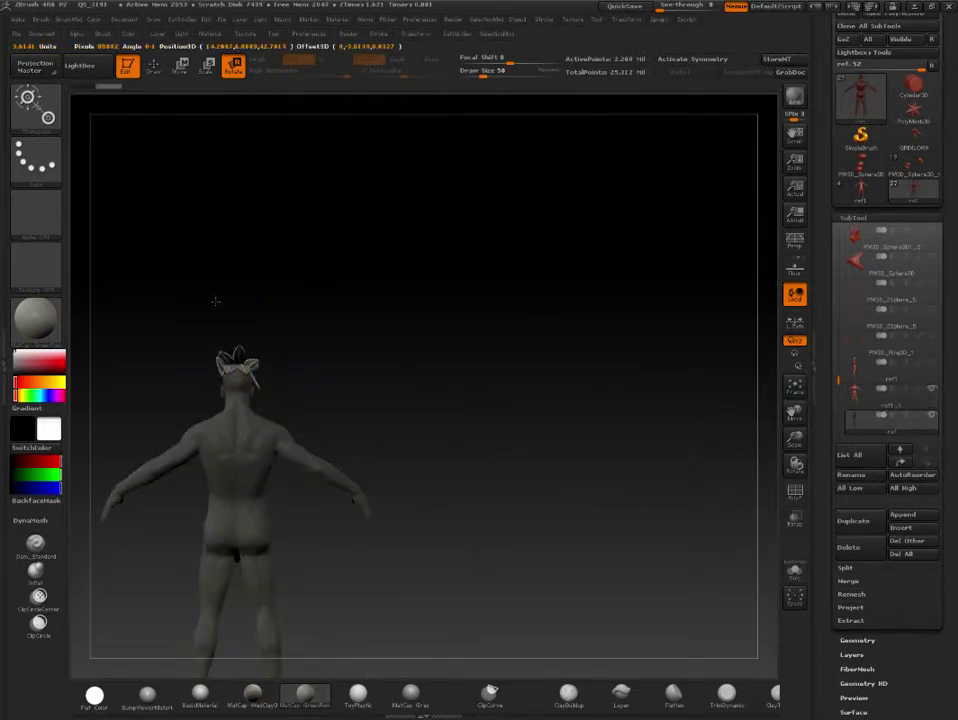
key(ctrl+z)
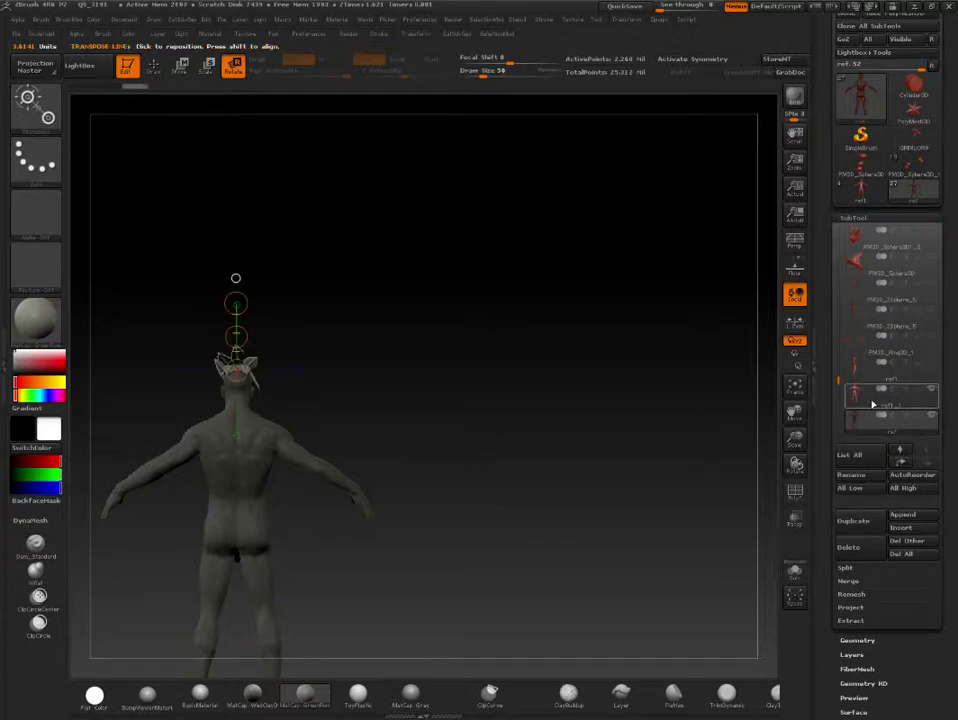
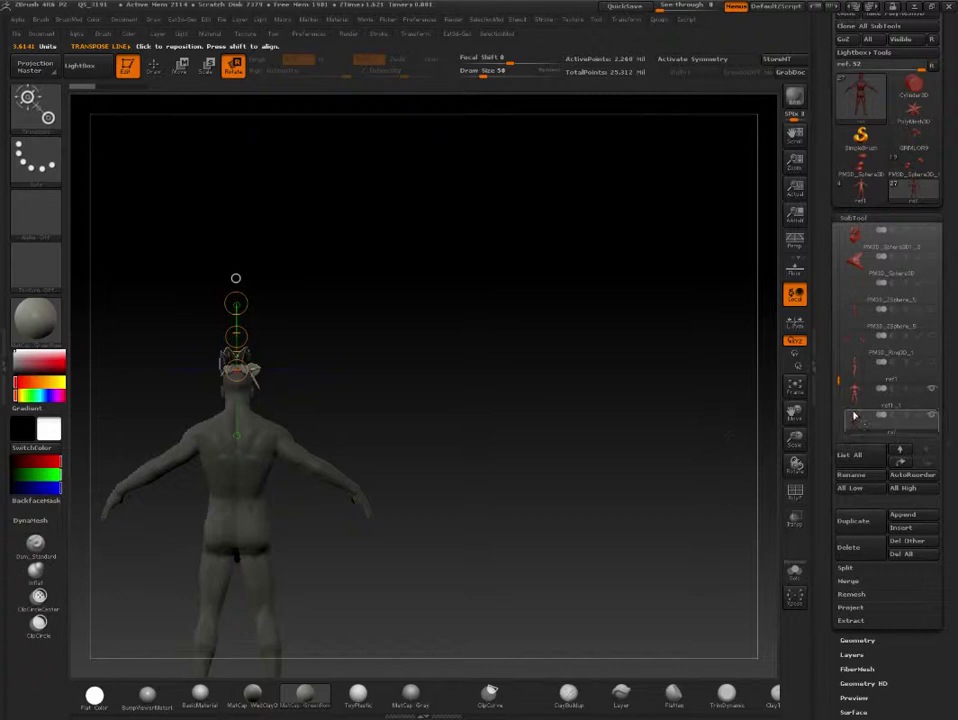
- Delete the active subtool and confirm the deletion
click(849, 547)
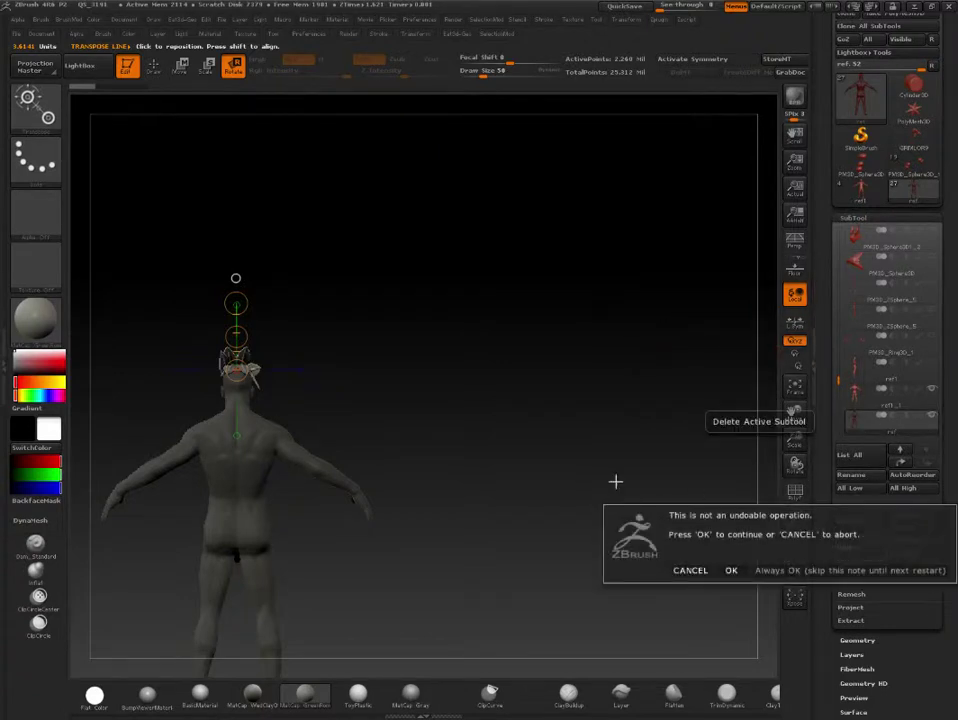
click(729, 571)
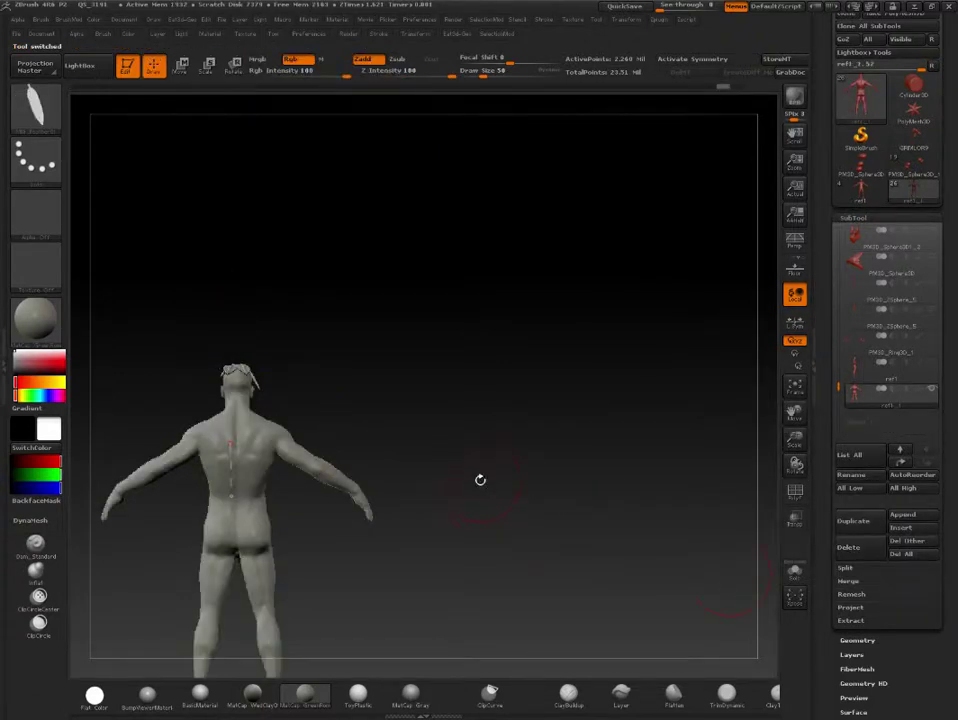
drag(528, 411, 610, 412)
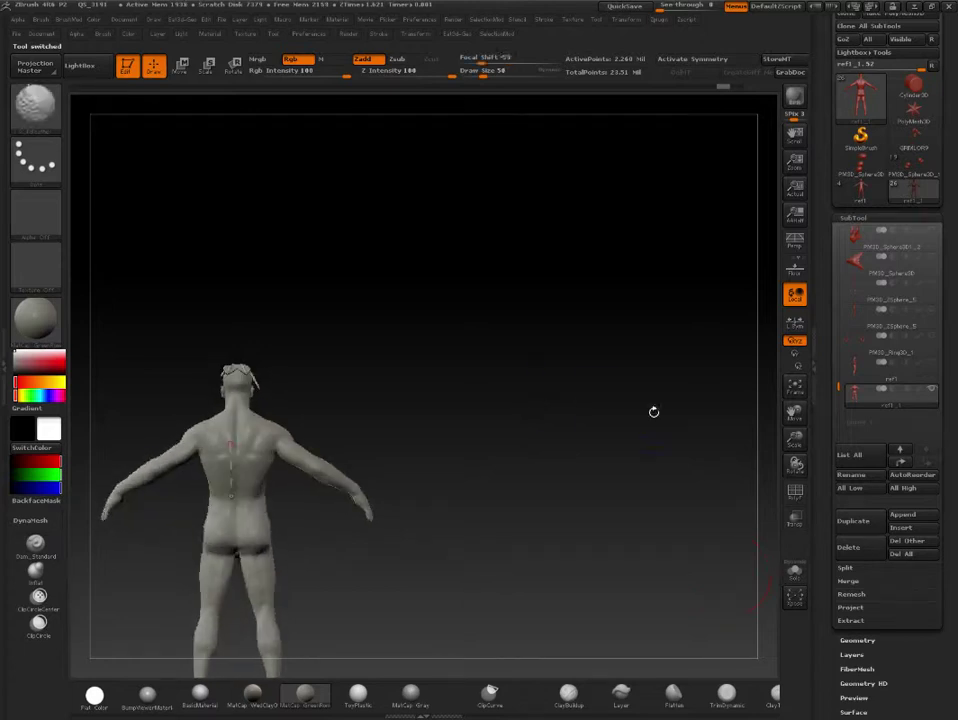
mouse_move(886, 395)
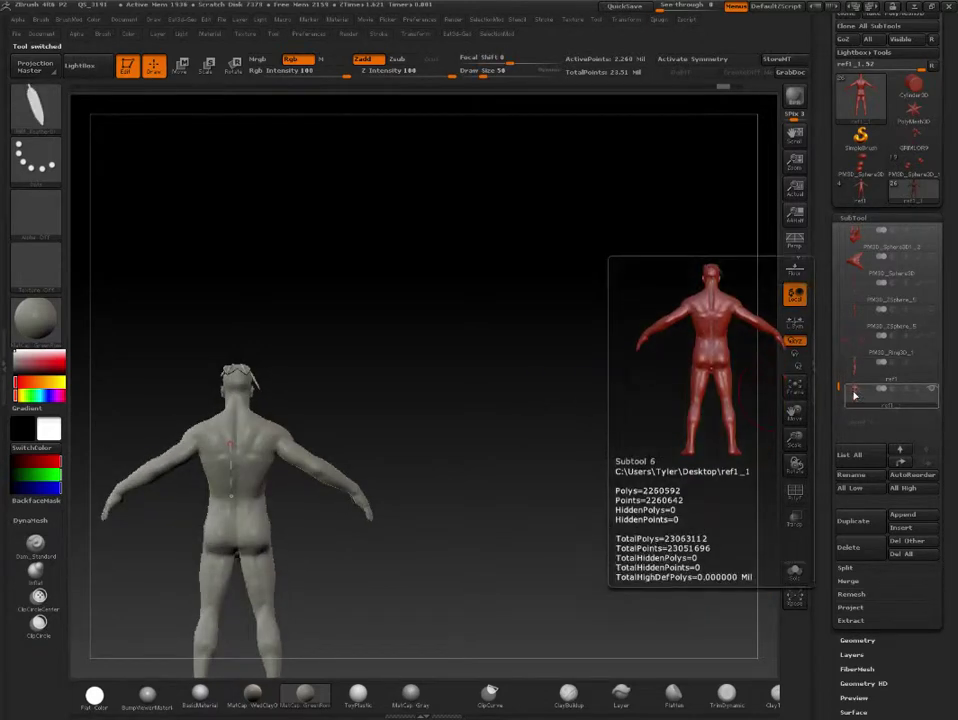
- Mask the whole figure, clear the mask again, and return to a side view
ctrl+click(490, 349)
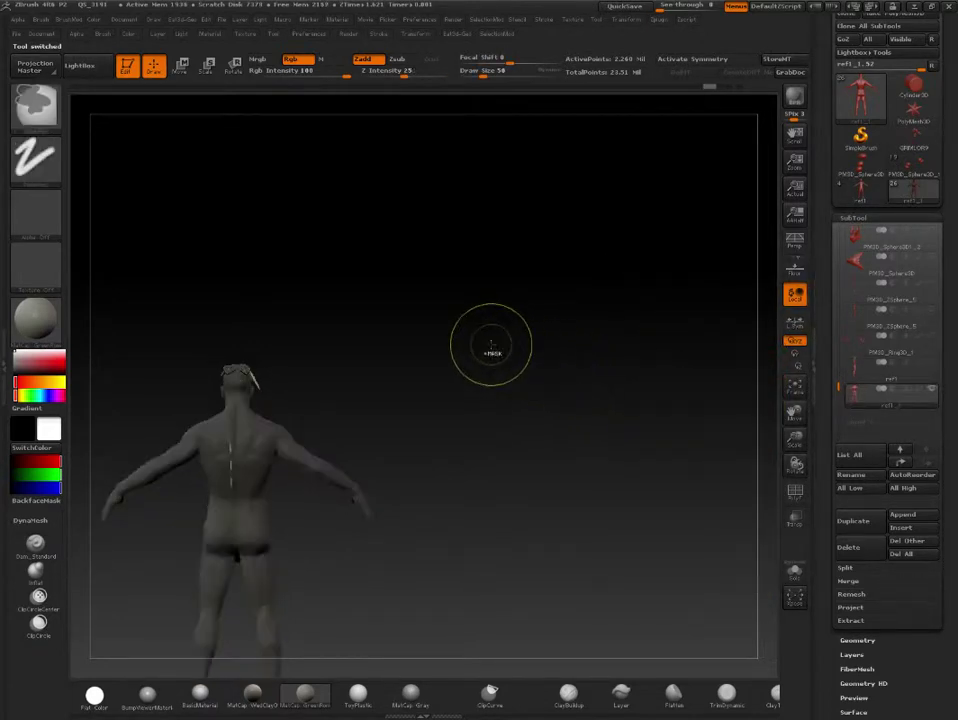
key(ctrl+shift)
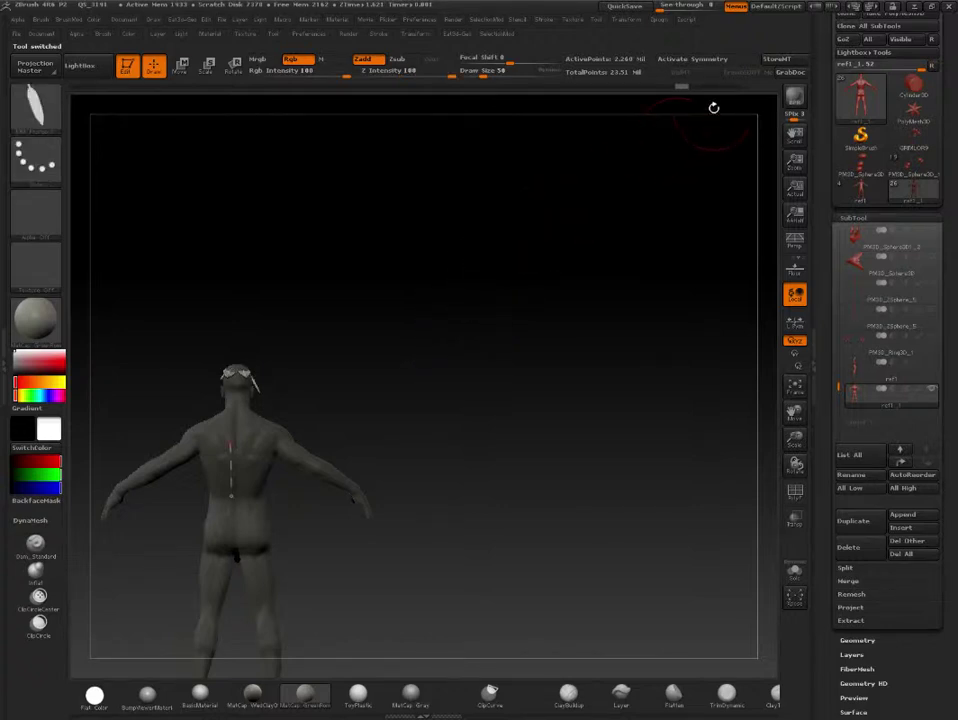
drag(736, 91, 419, 289)
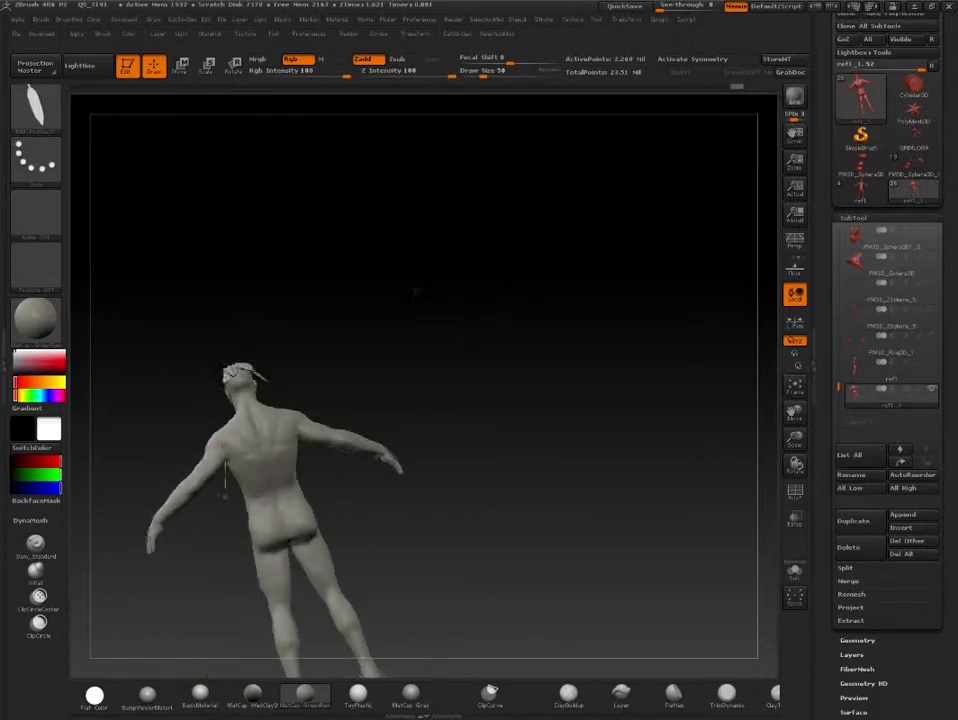
drag(736, 86, 723, 86)
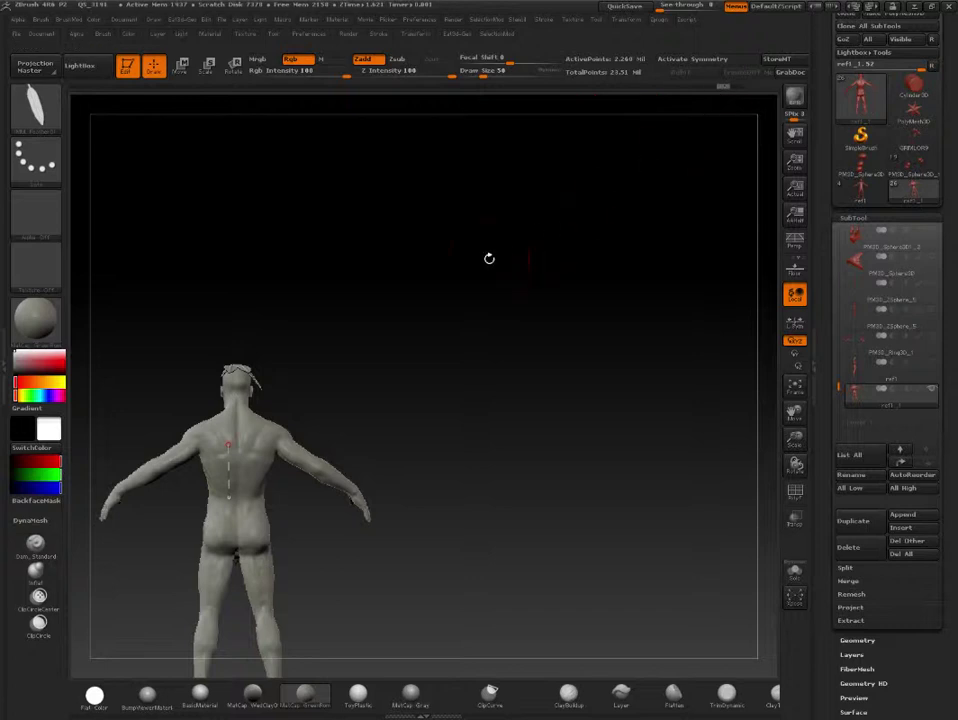
mouse_move(492, 257)
mouse_down()
mouse_move(539, 269)
mouse_move(376, 220)
mouse_move(378, 310)
mouse_move(515, 332)
mouse_move(470, 327)
mouse_move(399, 293)
mouse_move(411, 267)
mouse_move(400, 209)
mouse_move(766, 387)
mouse_move(581, 391)
mouse_move(213, 351)
mouse_up()
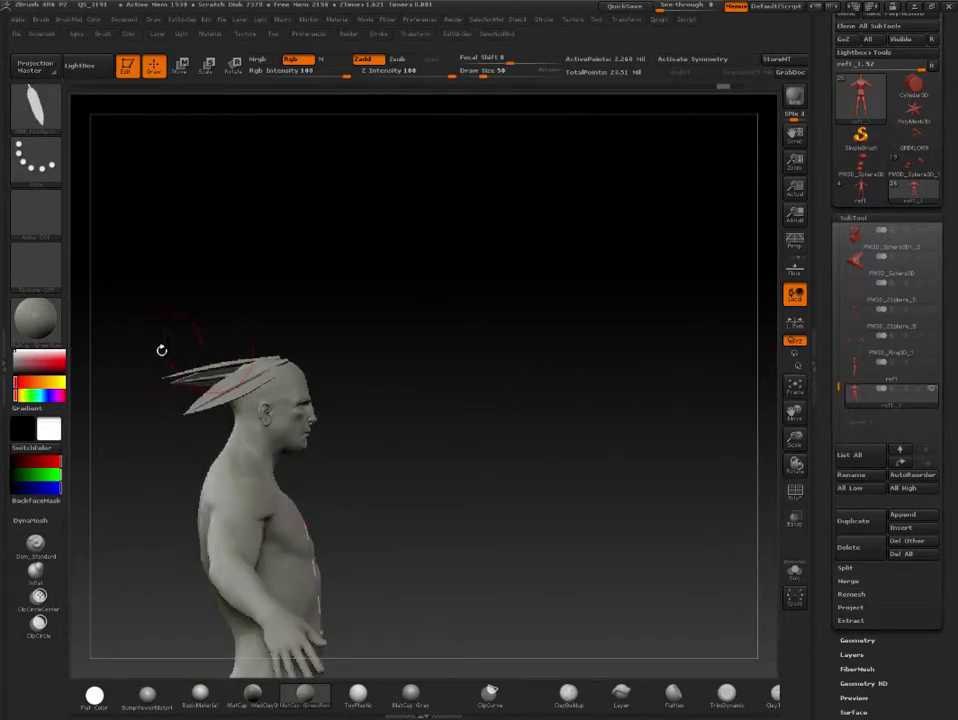
- With PolyF on, isolate the head and mask the leaf-shaped head pieces
click(795, 490)
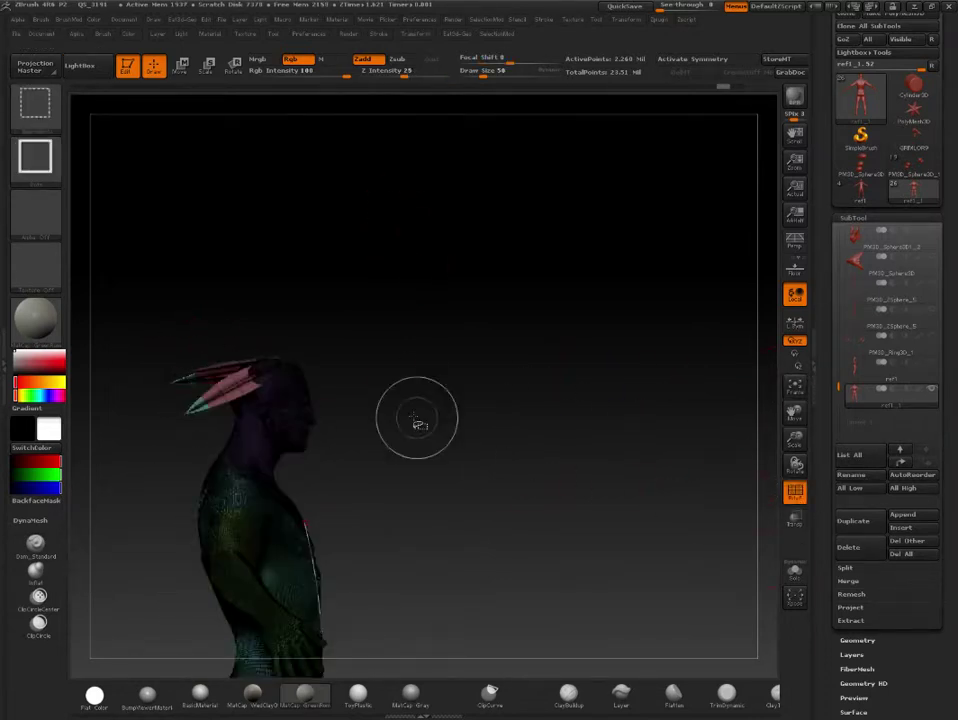
mouse_move(363, 397)
ctrl+shift+mouse_down()
mouse_move(283, 426)
mouse_move(154, 571)
mouse_move(280, 579)
mouse_move(380, 560)
mouse_move(469, 521)
ctrl+shift+mouse_up()
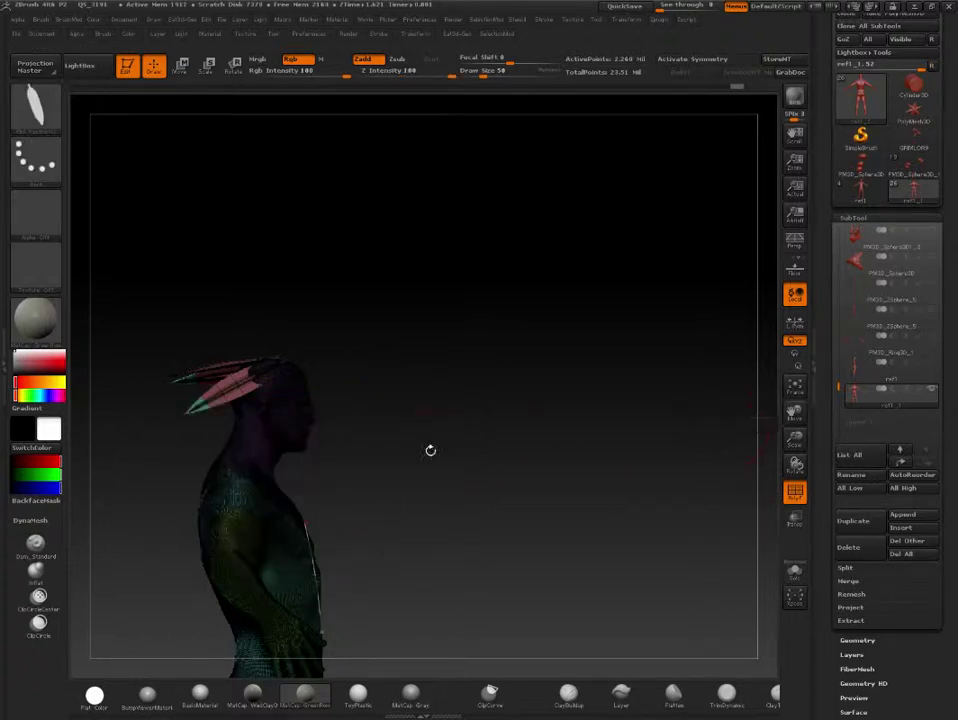
ctrl+shift+click(295, 405)
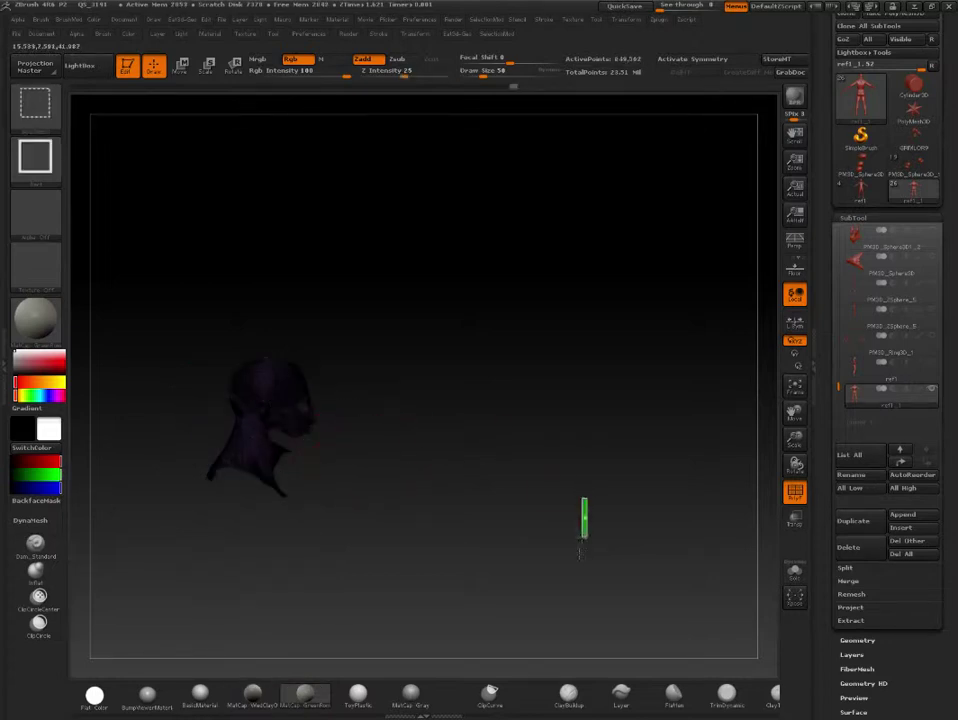
ctrl+shift+click(582, 515)
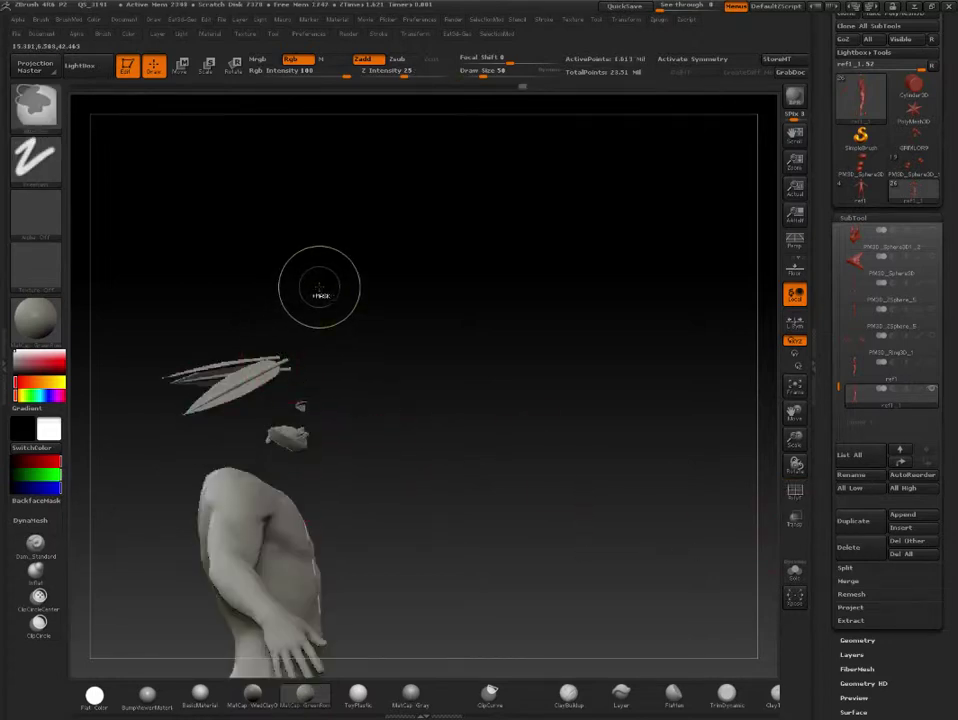
mouse_move(316, 291)
ctrl+mouse_down()
mouse_move(132, 385)
mouse_move(154, 389)
ctrl+mouse_up()
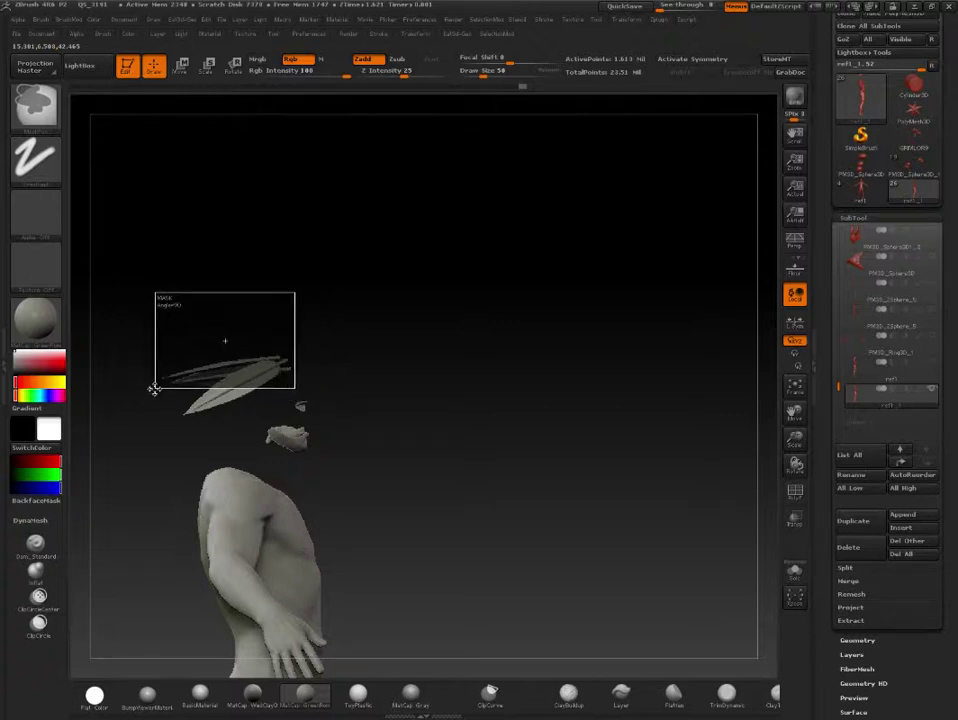
mouse_move(142, 317)
ctrl+mouse_down()
mouse_move(235, 460)
mouse_move(269, 419)
ctrl+mouse_up()
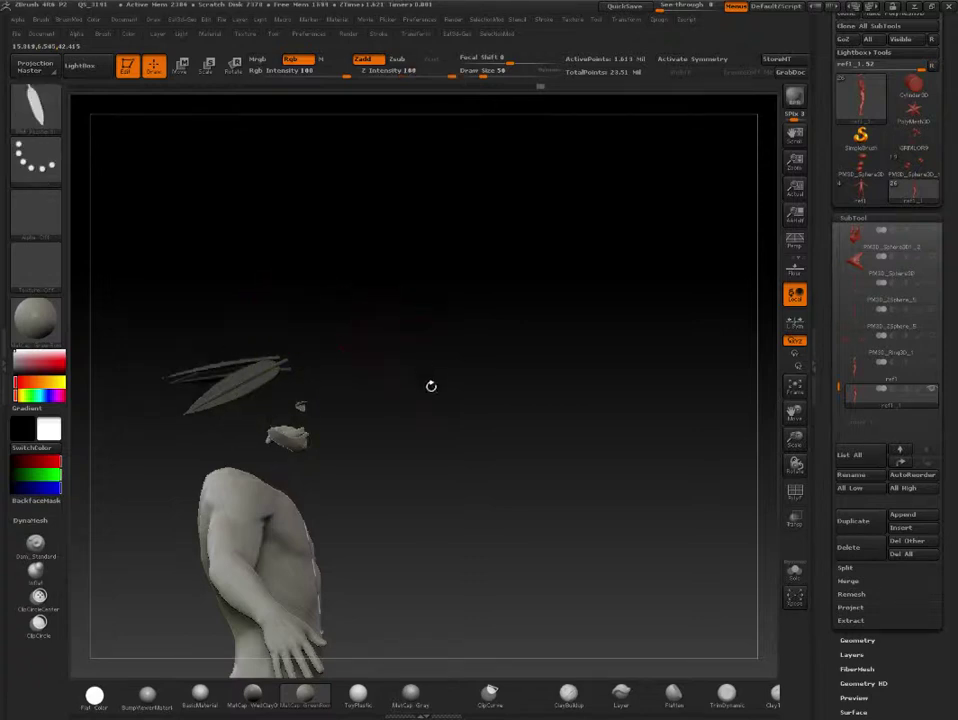
- Invert the mask so the body is masked and the leaves are free, then show the head again
ctrl+click(445, 407)
ctrl+shift+click(505, 477)
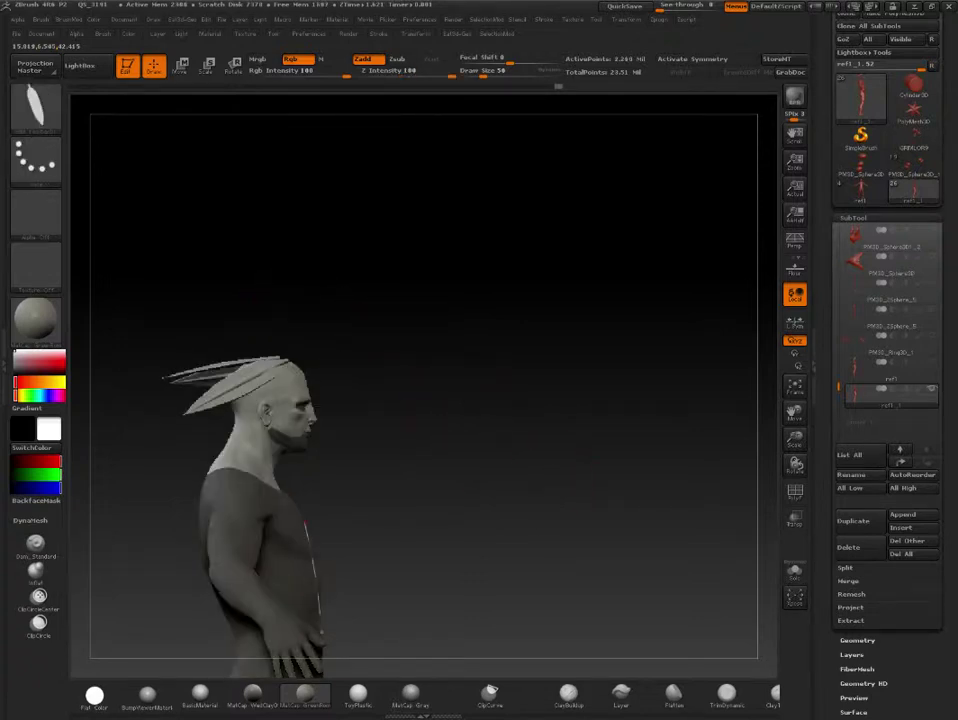
mouse_move(512, 450)
mouse_down()
mouse_move(529, 448)
mouse_move(455, 436)
mouse_up()
key(ctrl+z)
key(ctrl+z)
key(ctrl+shift)
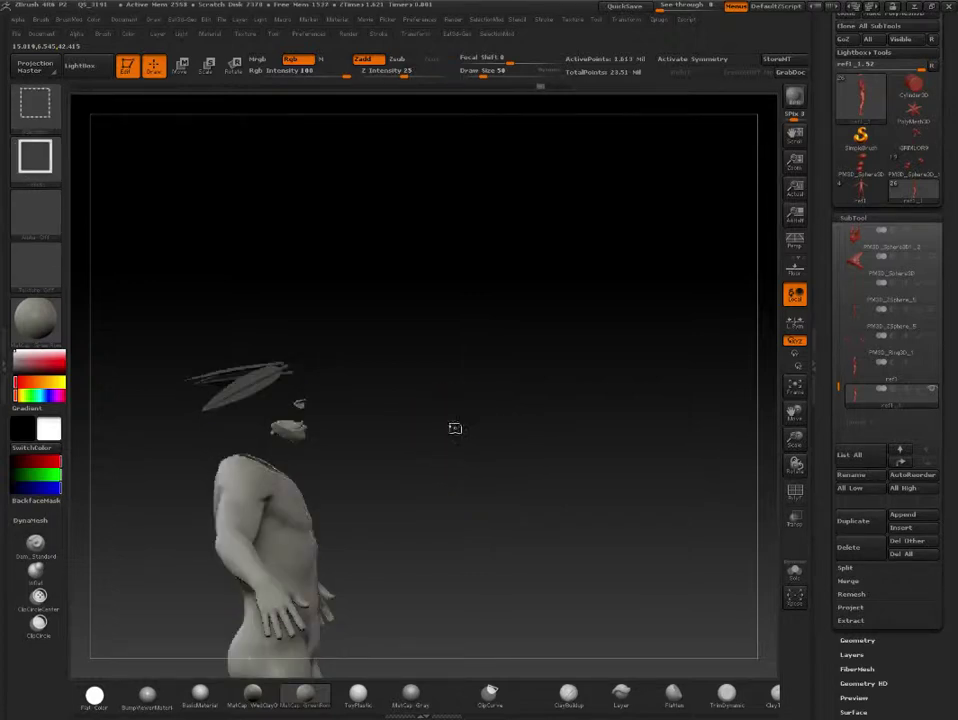
ctrl+shift+click(453, 426)
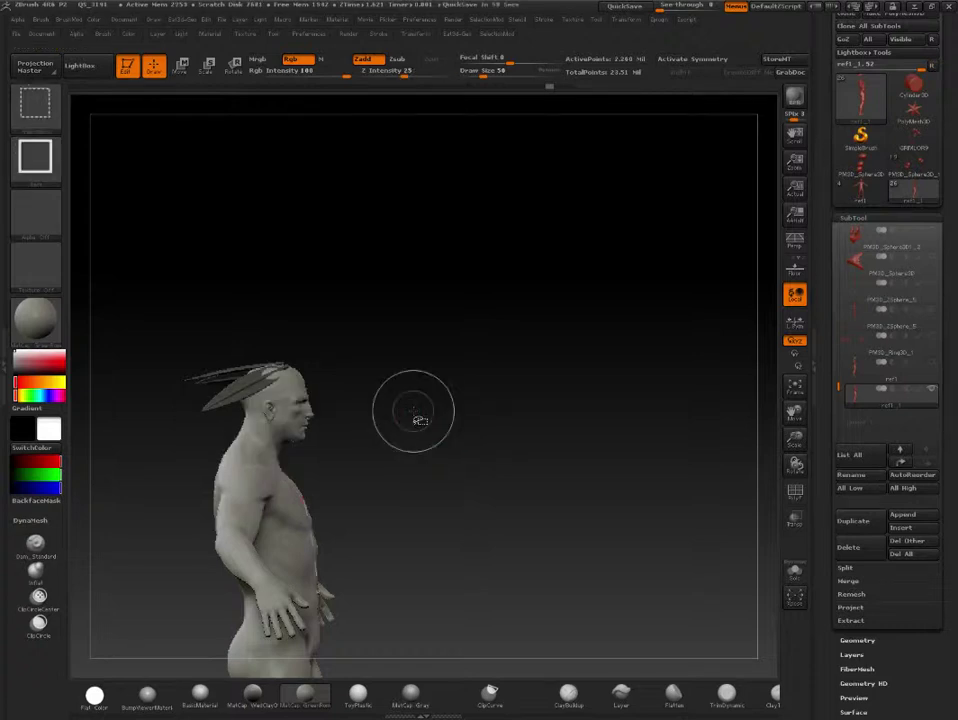
ctrl+click(408, 416)
drag(412, 410, 466, 436)
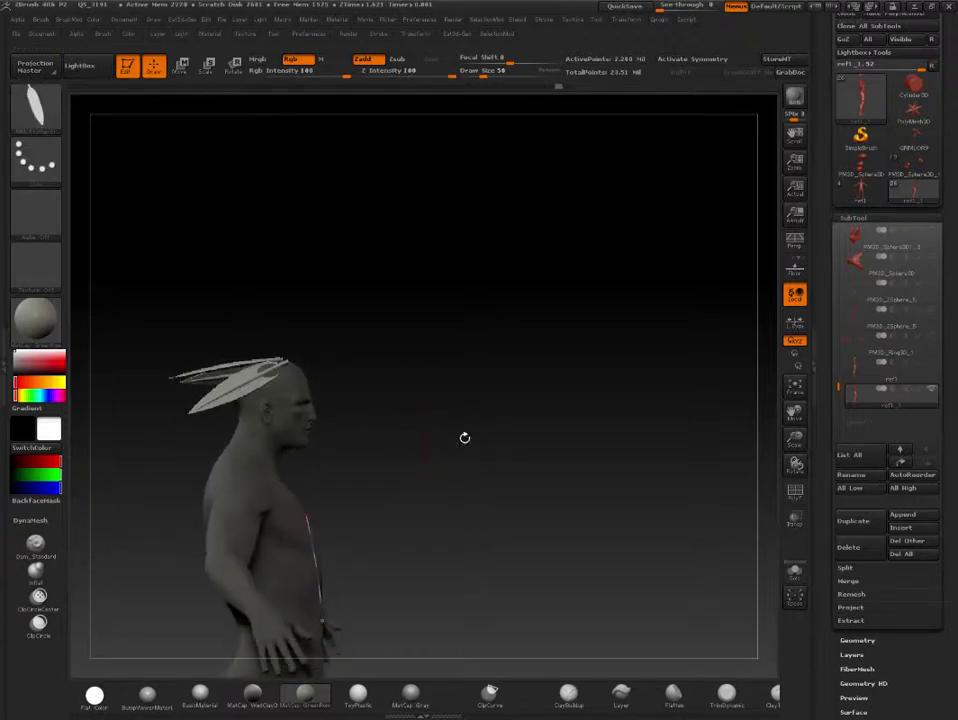
- Duplicate the figure's subtool and make the copy active
click(856, 521)
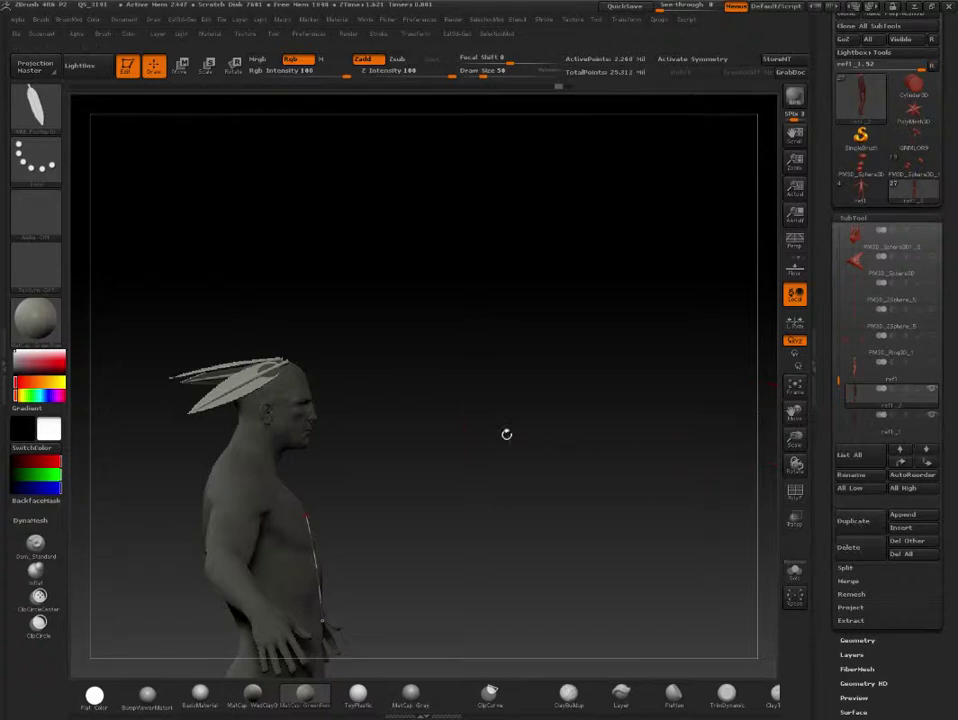
key(space)
mouse_move(460, 268)
mouse_down()
mouse_move(385, 267)
mouse_move(470, 282)
mouse_up()
click(866, 413)
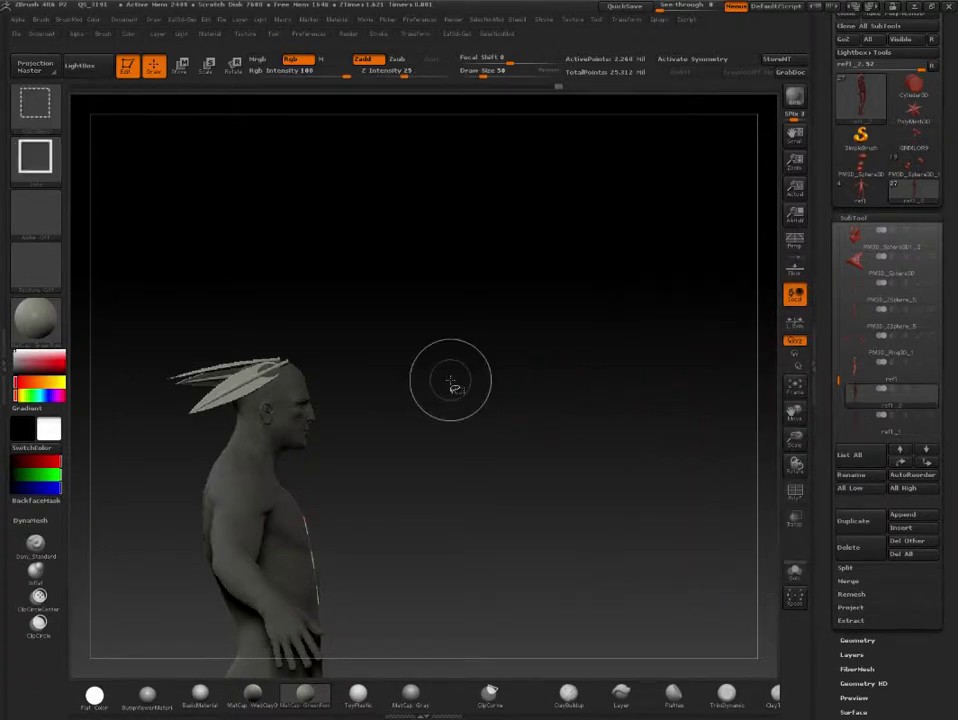
- Slice the copy's leaf-shaped hair pieces along a curve, then show the full model again
key(ctrl)
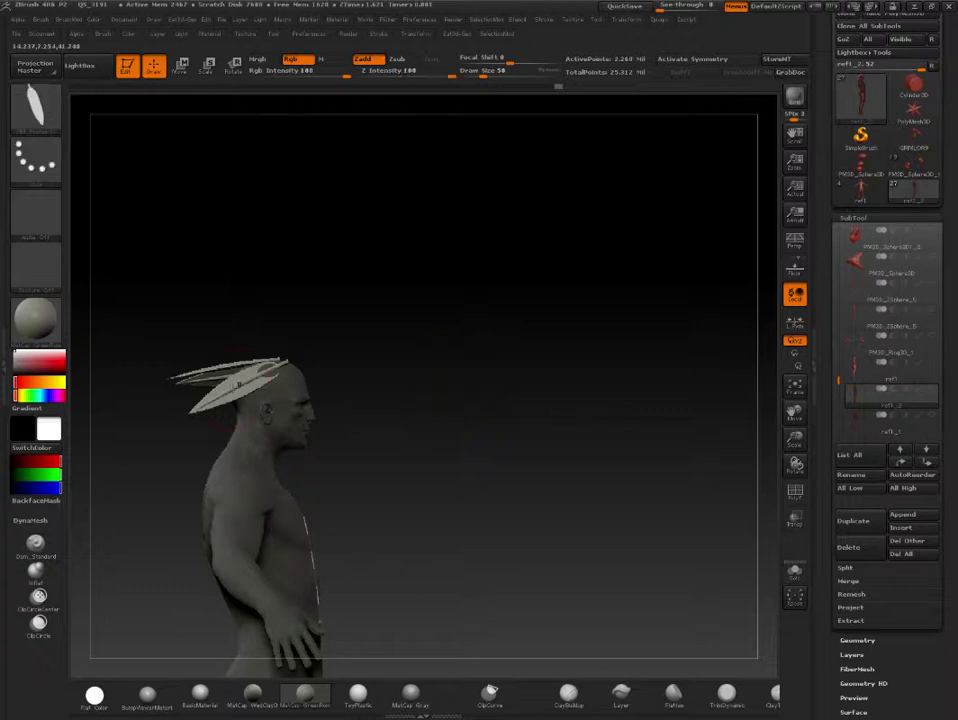
ctrl+shift+click(235, 383)
ctrl+shift+click(460, 355)
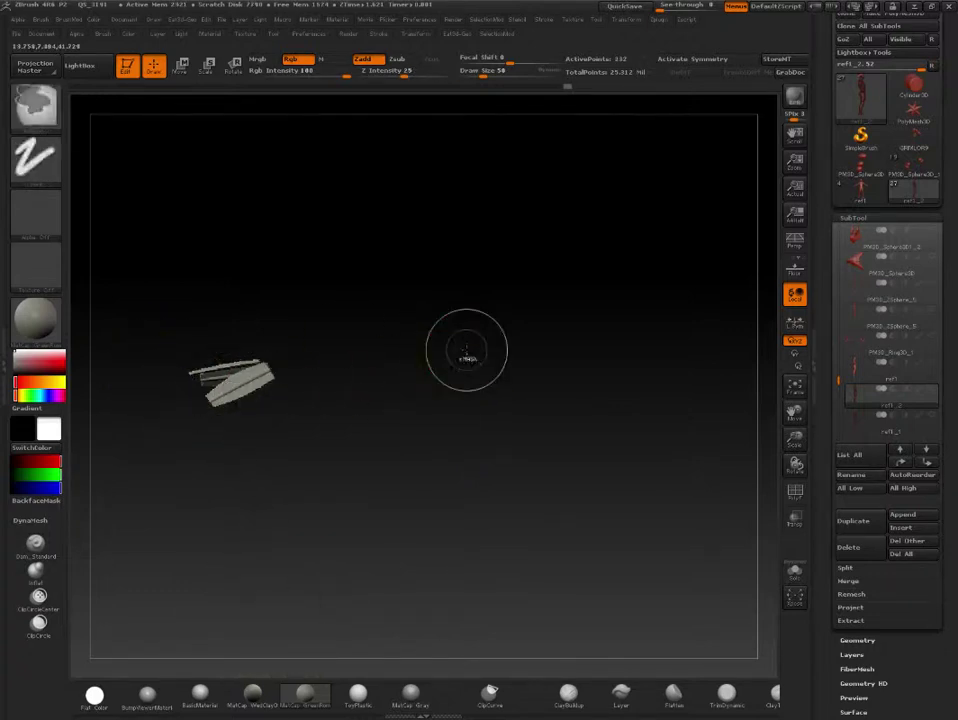
ctrl+shift+drag(462, 370, 462, 475)
drag(263, 218, 335, 360)
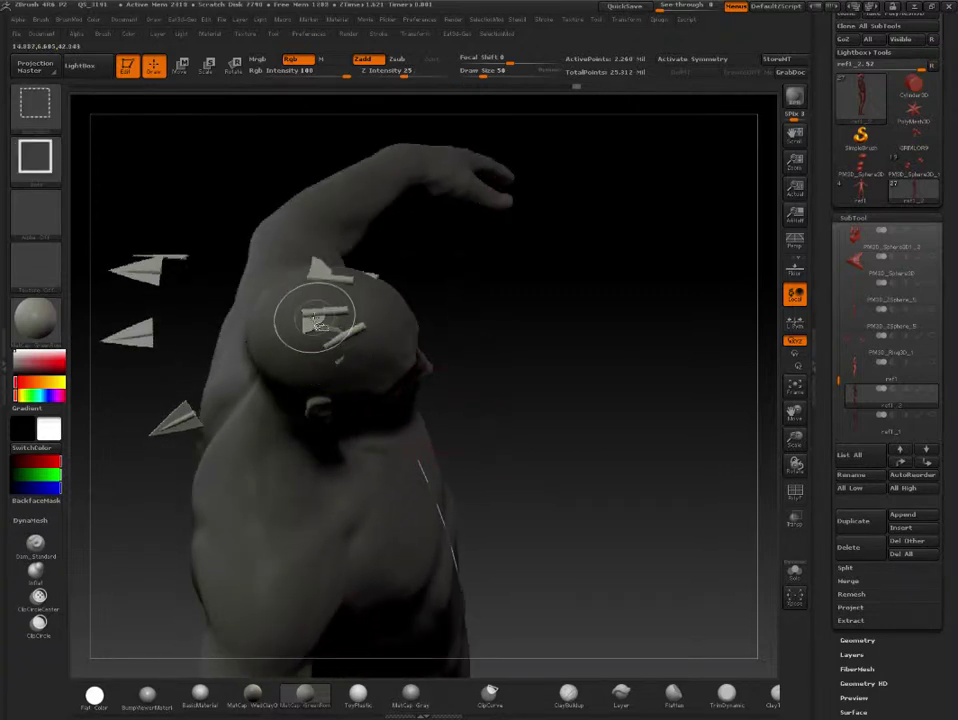
ctrl+shift+click(432, 369)
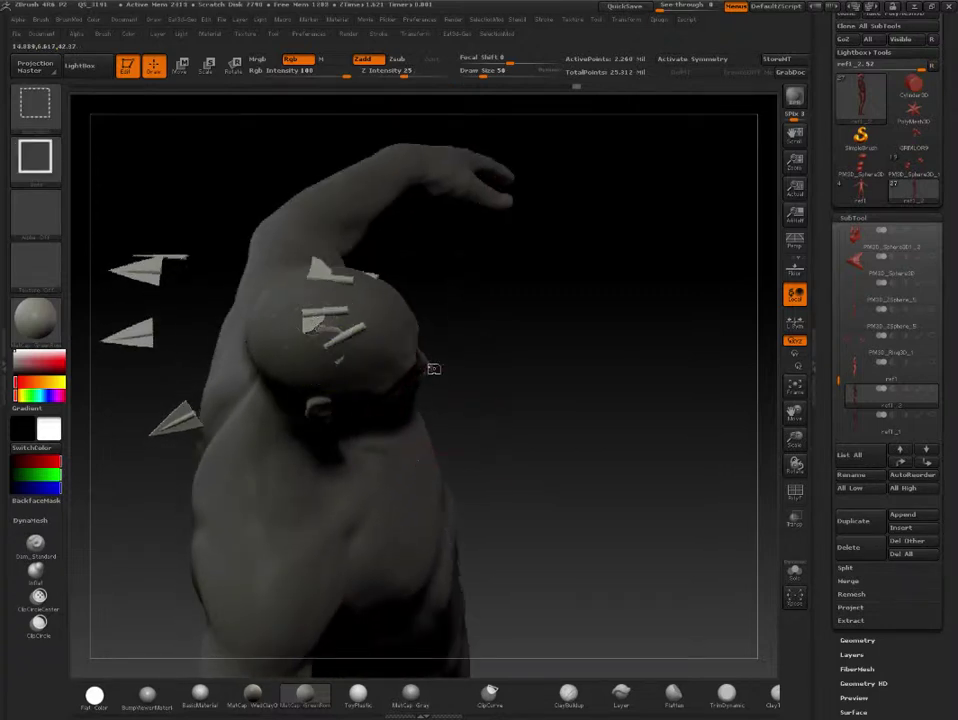
ctrl+shift+click(530, 383)
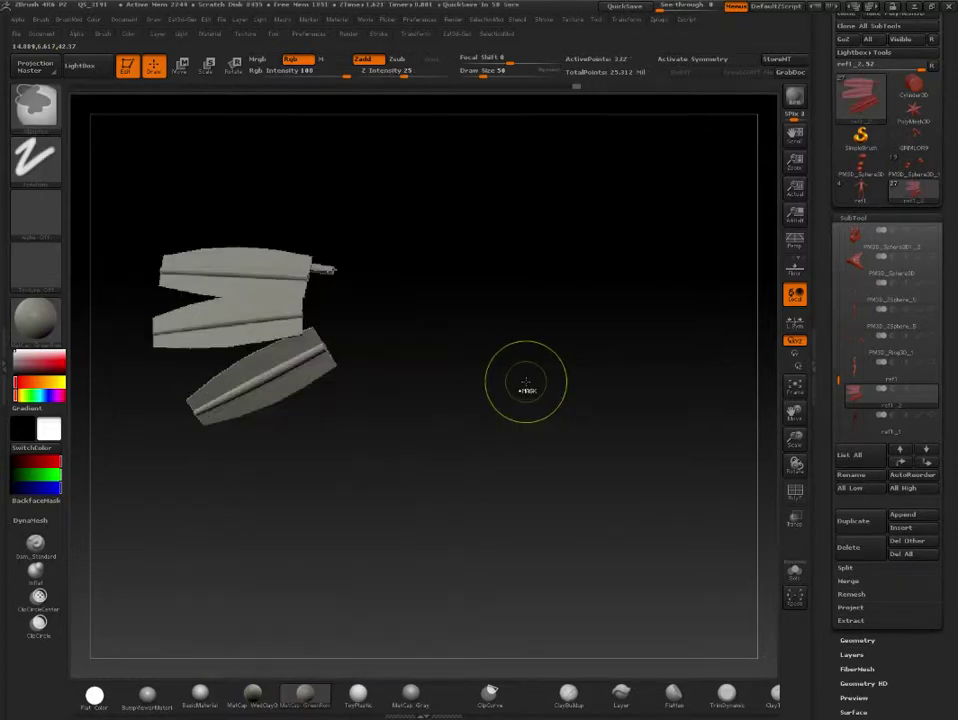
mouse_move(526, 383)
mouse_down()
mouse_move(534, 356)
mouse_move(665, 320)
mouse_up()
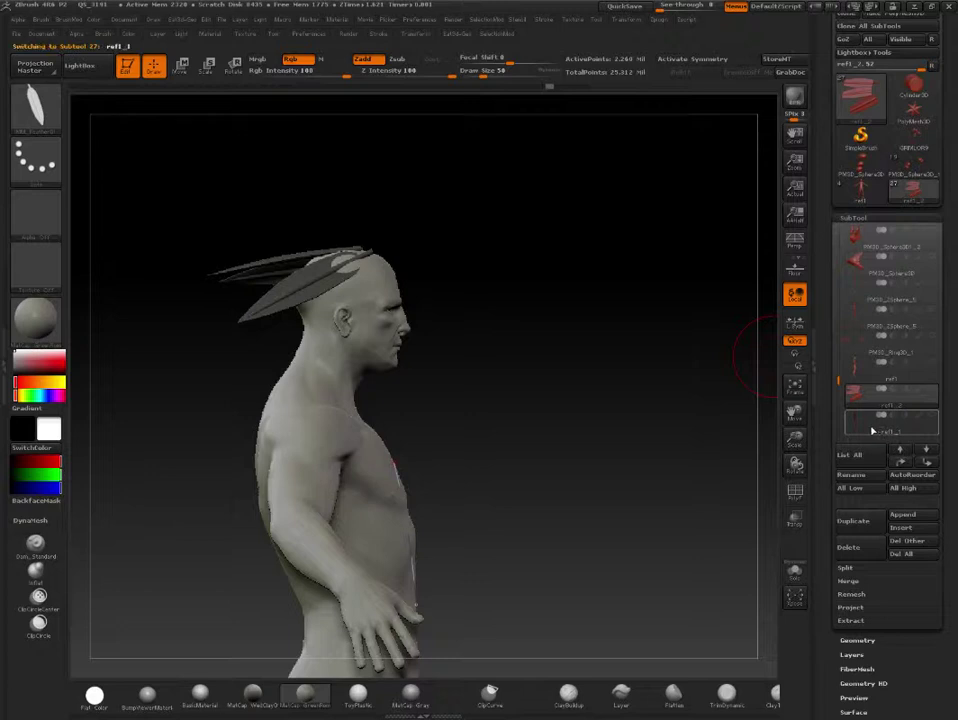
- Activate the hair-piece subtool and rotate a copy of the leaves upward
click(872, 431)
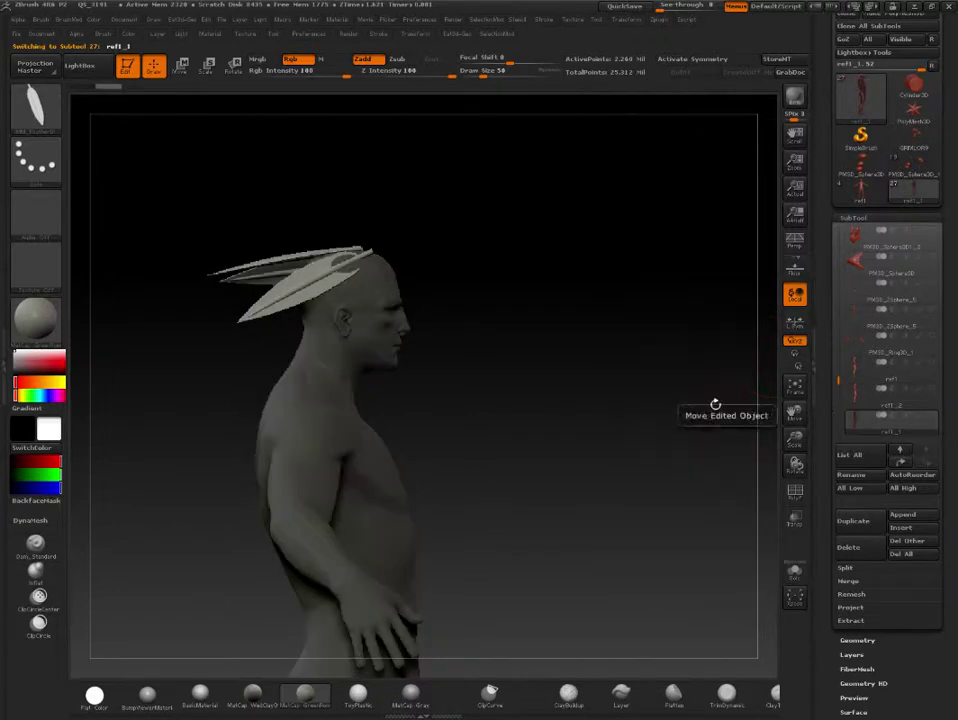
click(233, 66)
mouse_move(362, 261)
mouse_down()
mouse_move(219, 289)
mouse_move(201, 283)
mouse_up()
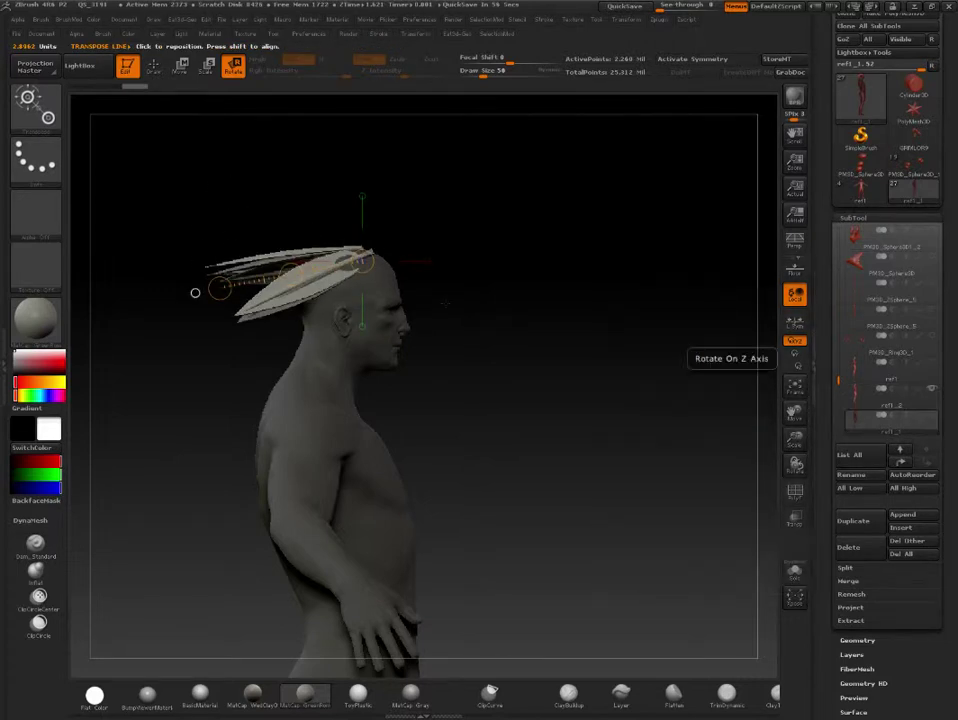
ctrl+drag(220, 288, 294, 96)
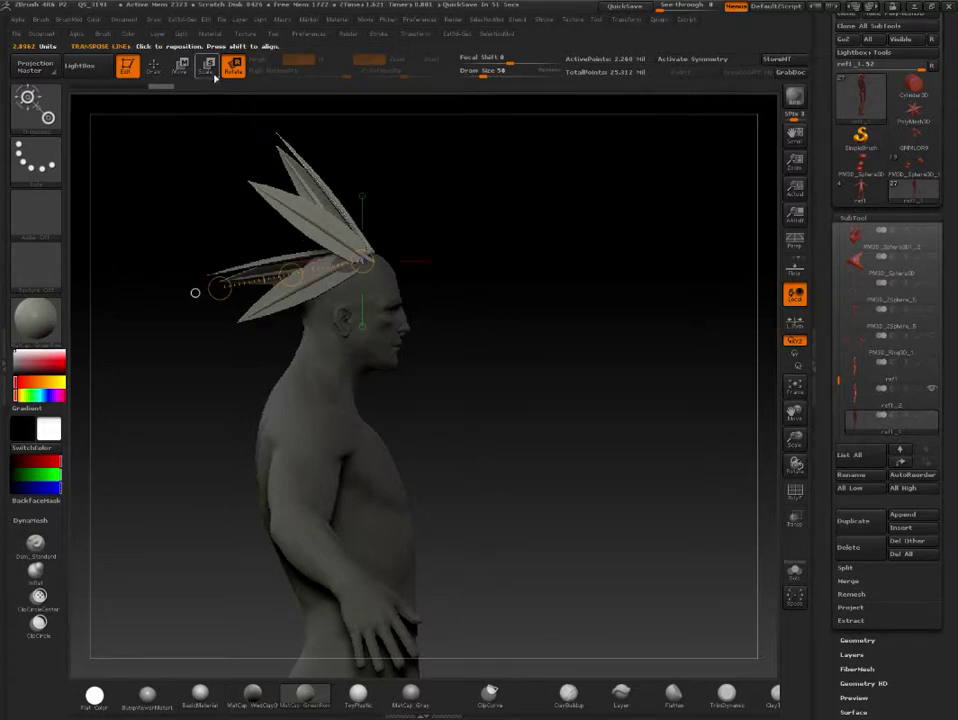
- Move the copied spike fan onto the head, face the figure, and clear the mask
click(182, 66)
mouse_move(318, 217)
mouse_down()
mouse_move(426, 280)
mouse_move(436, 300)
mouse_up()
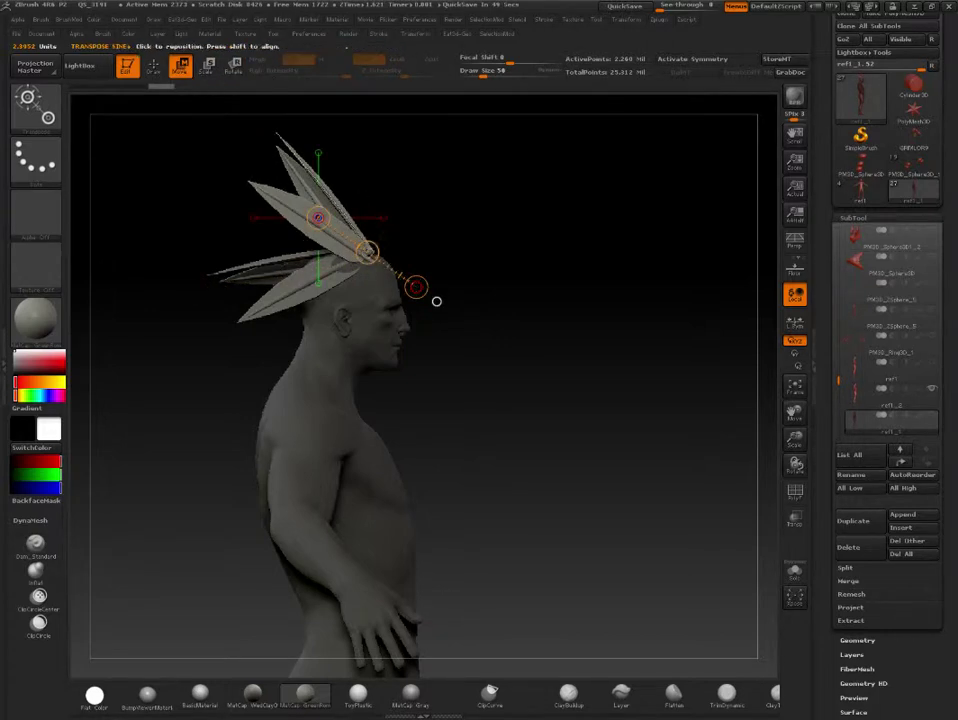
drag(367, 252, 381, 268)
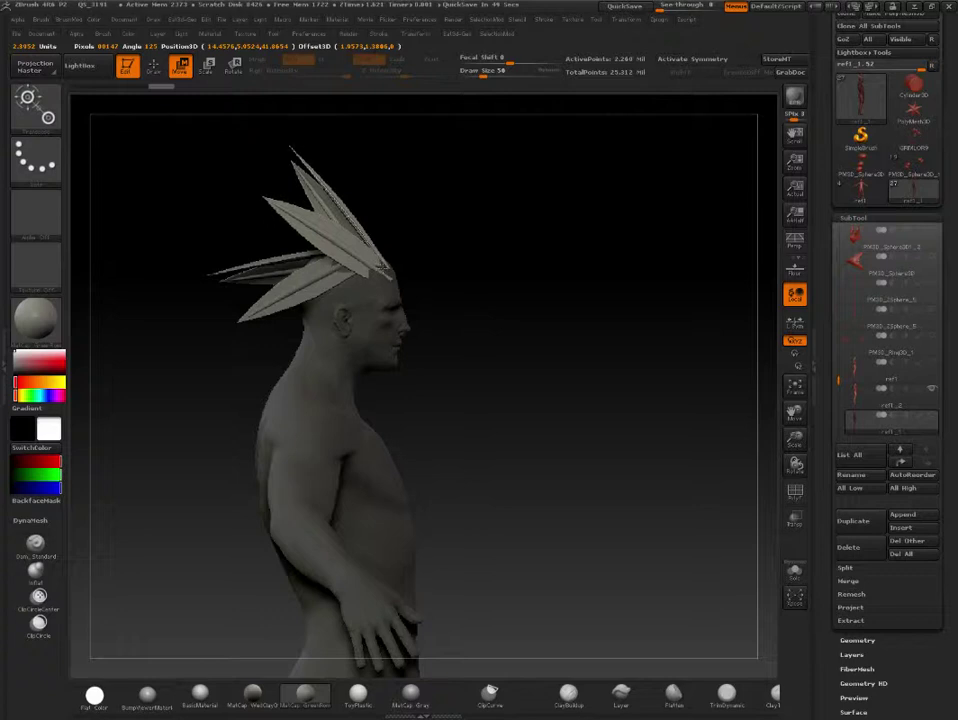
mouse_move(436, 301)
mouse_down()
mouse_move(615, 237)
mouse_move(556, 229)
mouse_up()
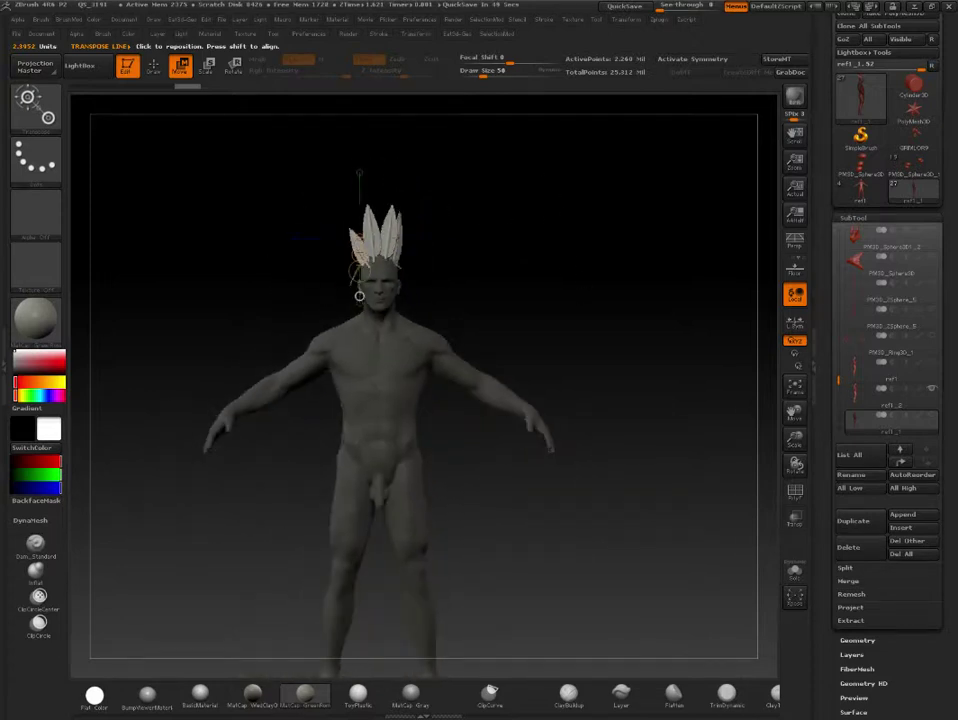
mouse_move(359, 295)
mouse_down()
mouse_move(372, 265)
mouse_move(385, 282)
mouse_up()
mouse_move(545, 305)
ctrl+mouse_down()
mouse_move(618, 338)
mouse_move(595, 240)
ctrl+mouse_up()
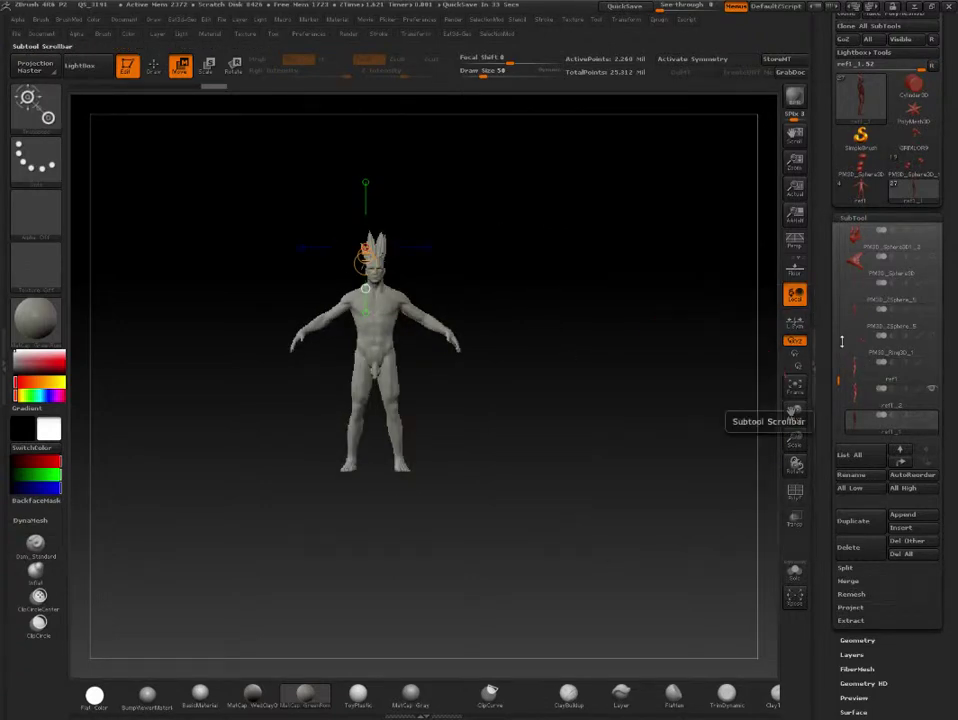
- Activate and show the horned beast subtool, zooming out to frame it
click(924, 418)
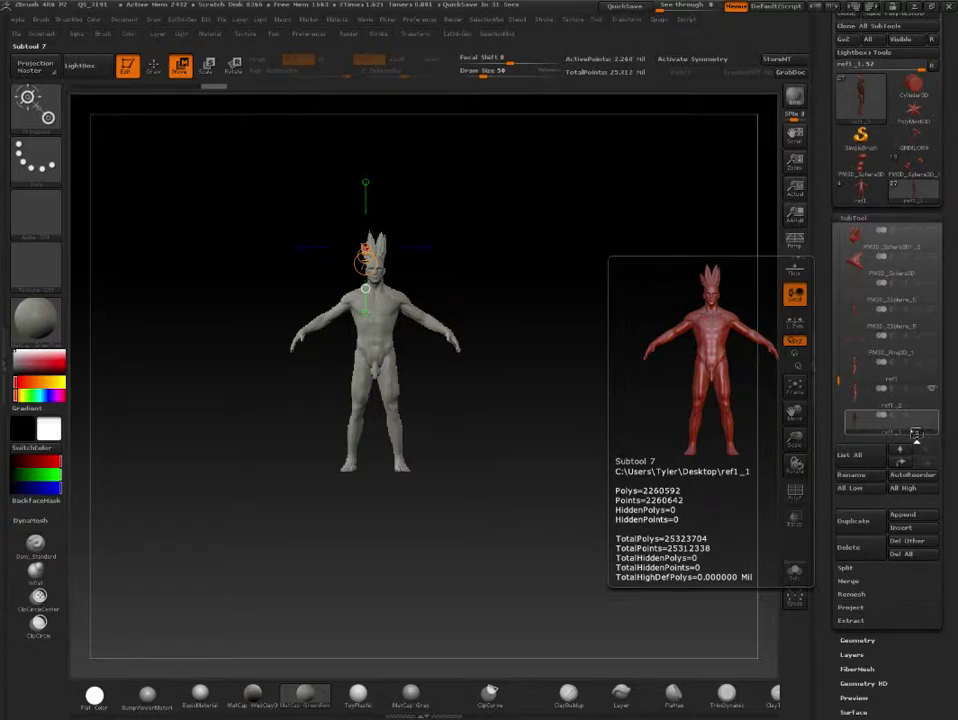
click(908, 430)
mouse_move(885, 357)
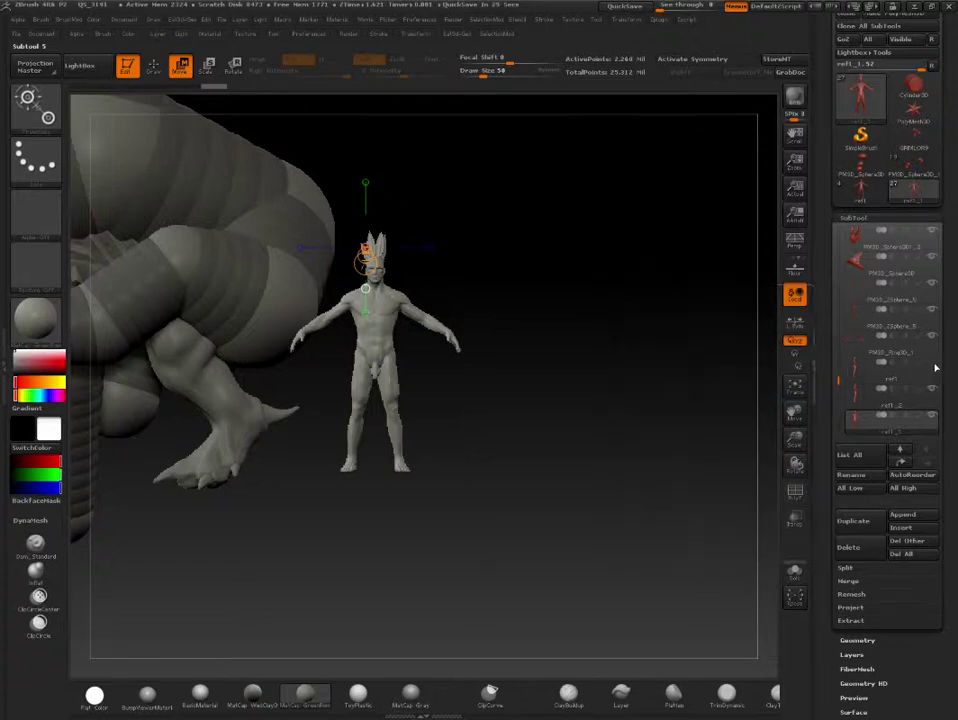
alt+drag(571, 237, 550, 323)
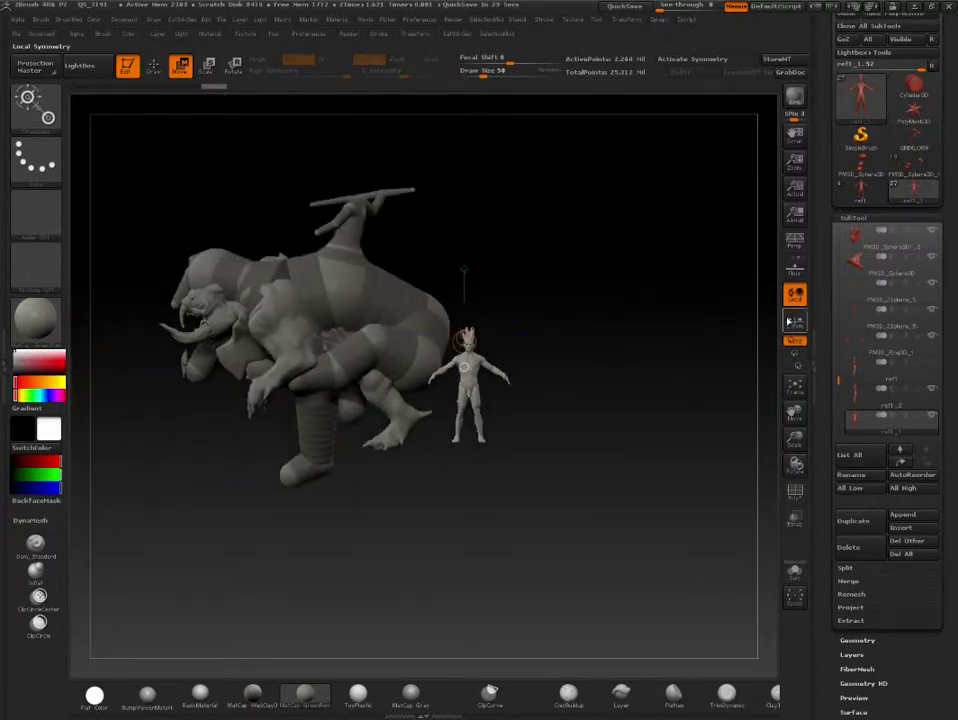
mouse_move(834, 384)
mouse_down()
mouse_move(828, 270)
mouse_move(833, 371)
mouse_up()
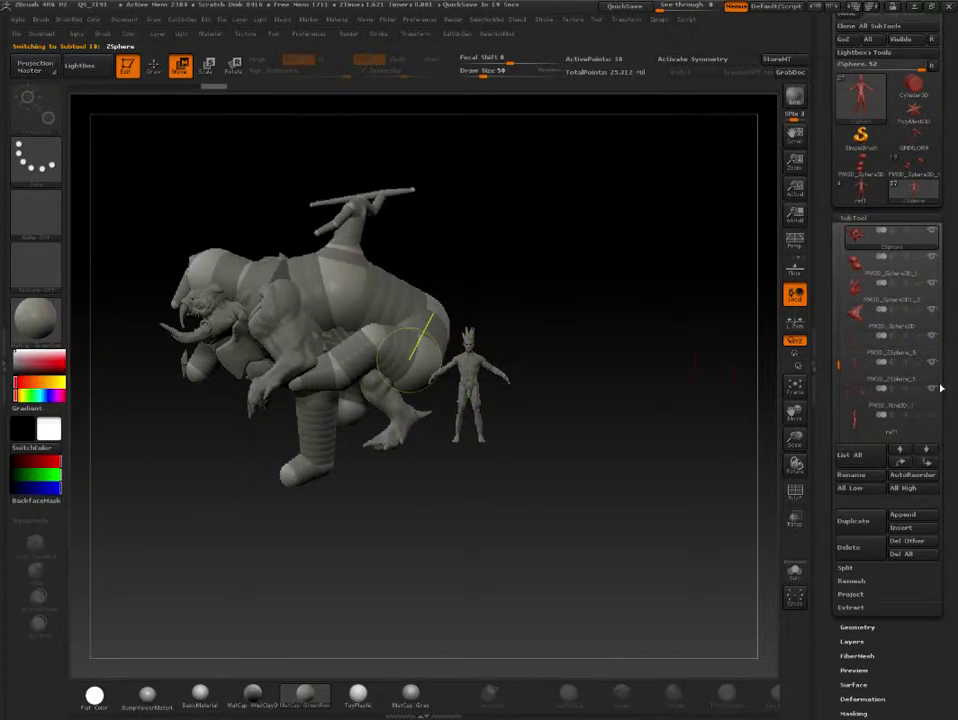
- Make PM3D_Sphere3D_1 active, switch back to Draw mode, and rotate the scene
click(890, 245)
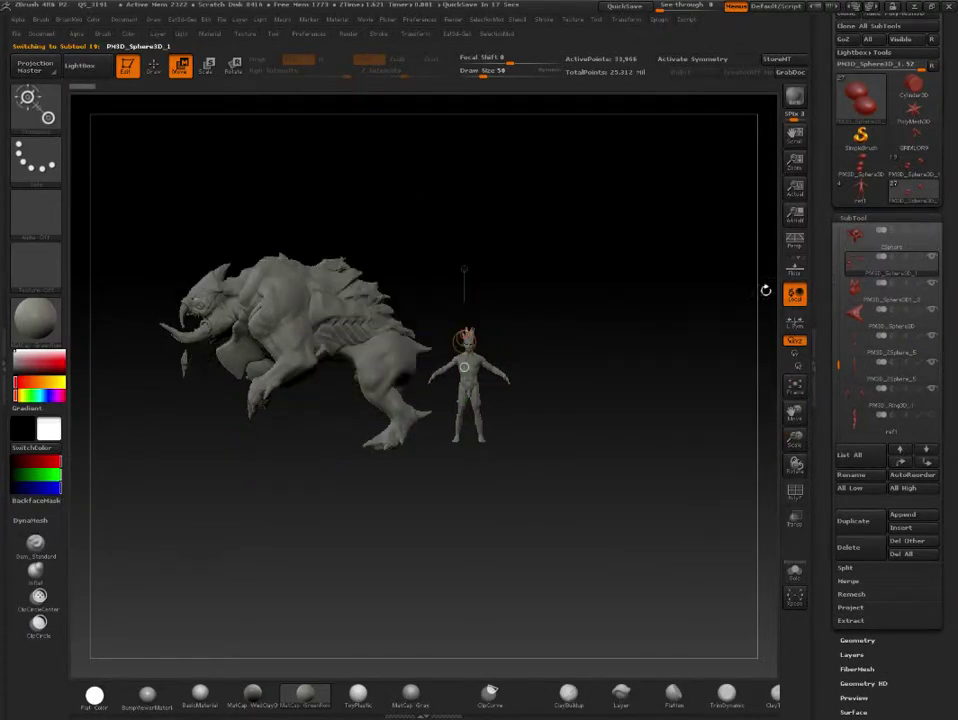
drag(612, 270, 622, 271)
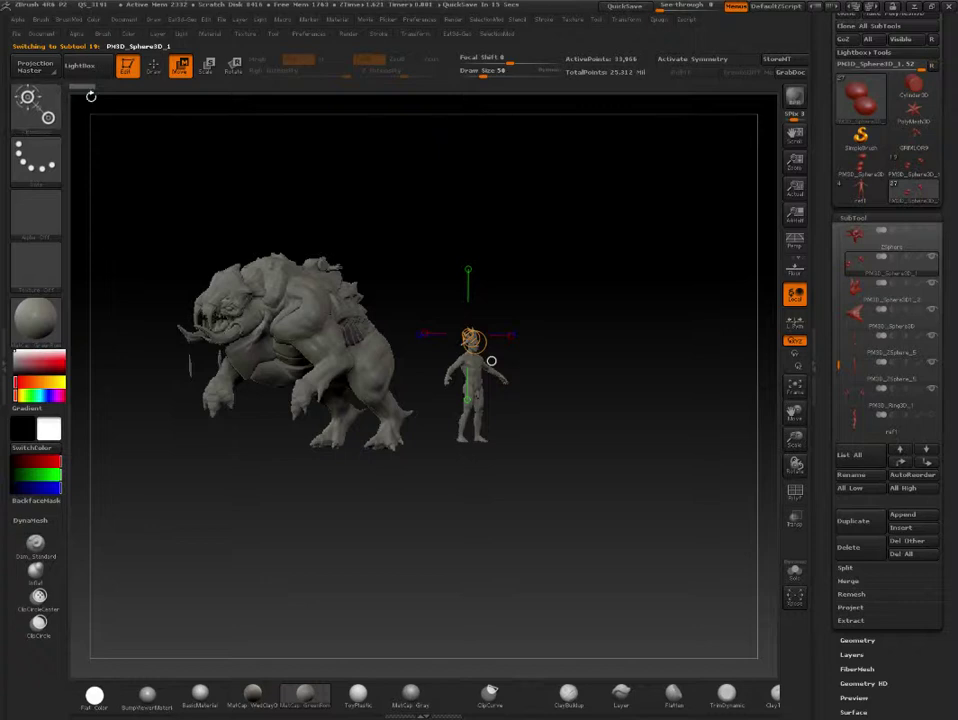
key(q)
mouse_move(310, 160)
mouse_down()
mouse_move(377, 235)
mouse_move(521, 215)
mouse_up()
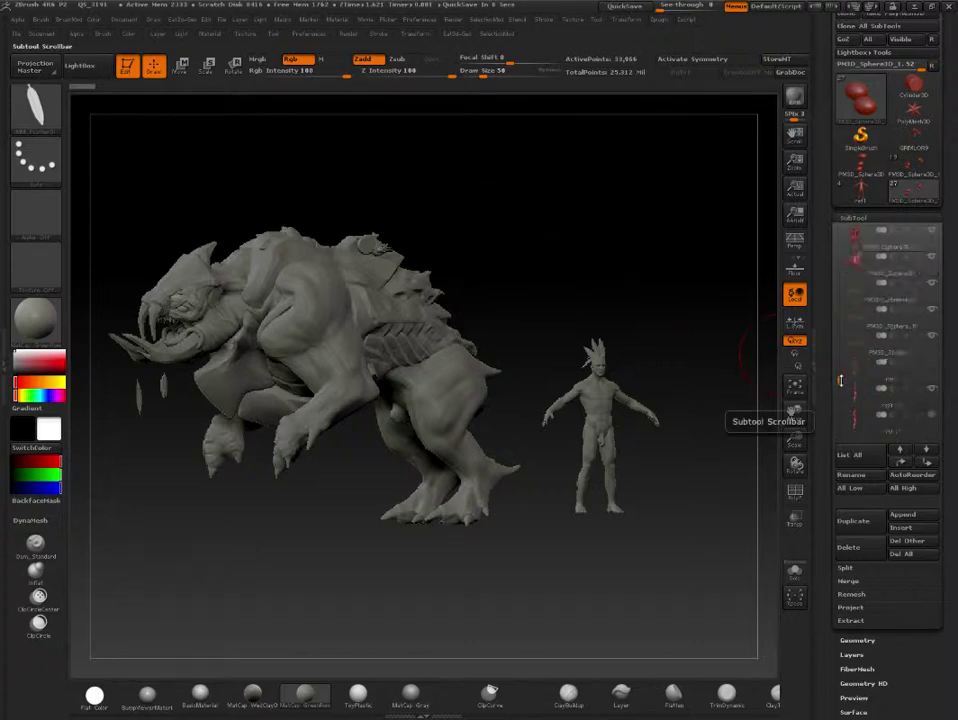
drag(840, 355, 840, 383)
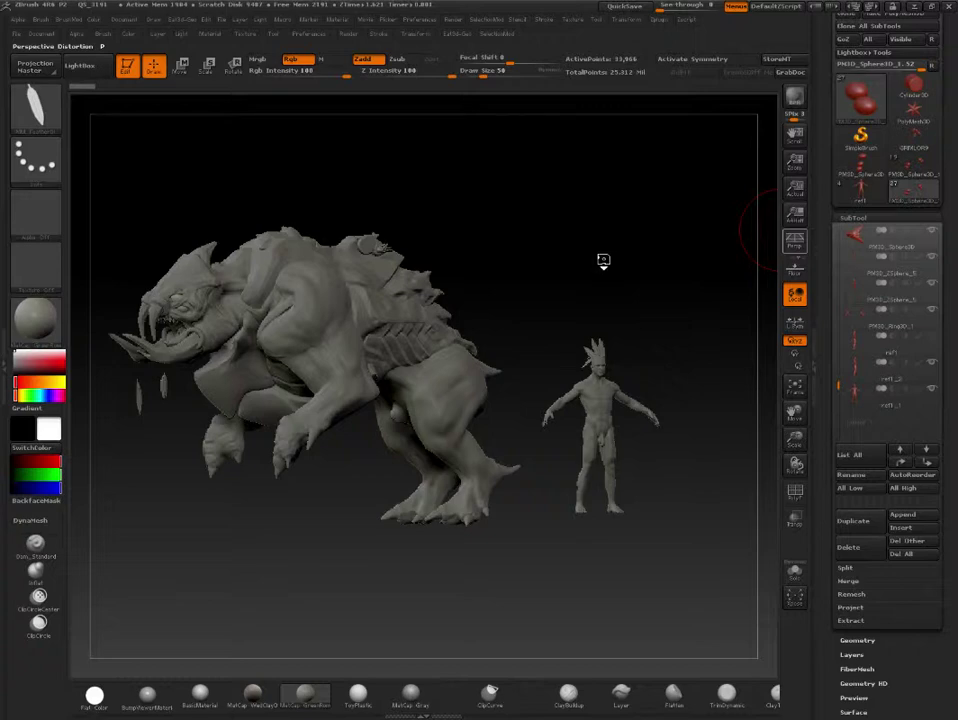
- Rotate the view until the tusked beast and crested humanoid both face the camera
mouse_move(589, 242)
mouse_down()
mouse_move(573, 207)
mouse_move(611, 207)
mouse_move(526, 205)
mouse_move(619, 208)
mouse_move(573, 201)
mouse_move(605, 212)
mouse_move(589, 190)
mouse_move(595, 203)
mouse_move(561, 195)
mouse_move(567, 177)
mouse_move(573, 188)
mouse_move(633, 195)
mouse_move(603, 192)
mouse_move(601, 220)
mouse_move(582, 210)
mouse_move(596, 198)
mouse_move(618, 203)
mouse_move(597, 193)
mouse_move(585, 201)
mouse_up()
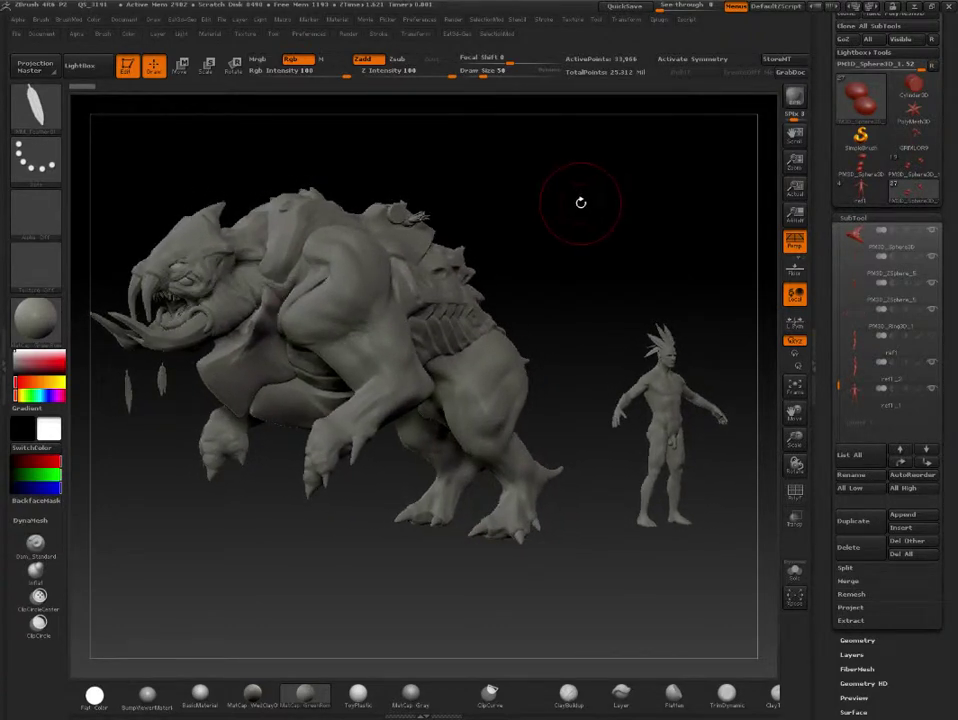
mouse_move(579, 201)
mouse_down()
mouse_move(567, 202)
mouse_move(567, 214)
mouse_move(588, 230)
mouse_move(562, 222)
mouse_move(573, 227)
mouse_move(567, 199)
mouse_move(599, 214)
mouse_move(556, 207)
mouse_move(579, 201)
mouse_move(549, 192)
mouse_move(556, 203)
mouse_move(592, 207)
mouse_move(569, 205)
mouse_move(599, 220)
mouse_move(580, 220)
mouse_up()
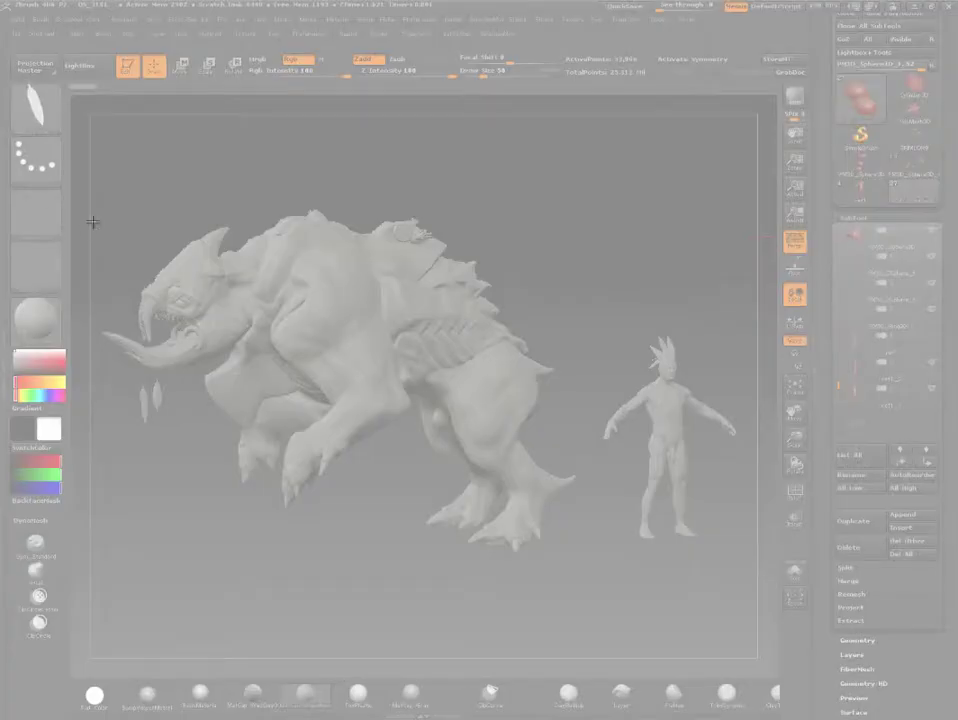
mouse_move(99, 206)
mouse_down()
mouse_move(138, 472)
mouse_move(643, 616)
mouse_move(748, 604)
mouse_up()
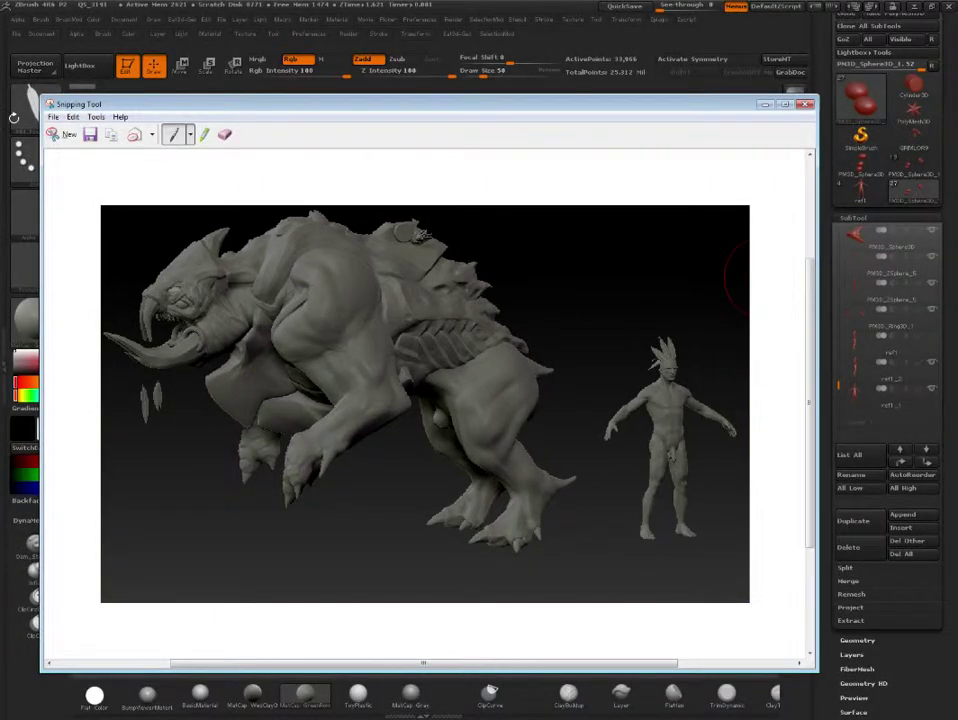
click(805, 104)
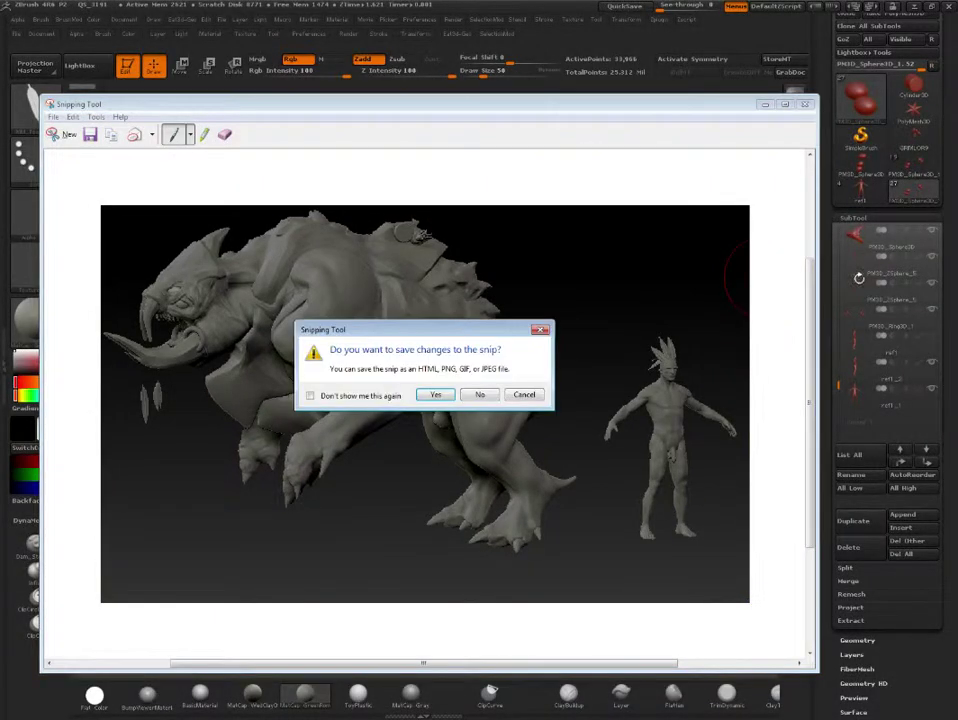
click(480, 394)
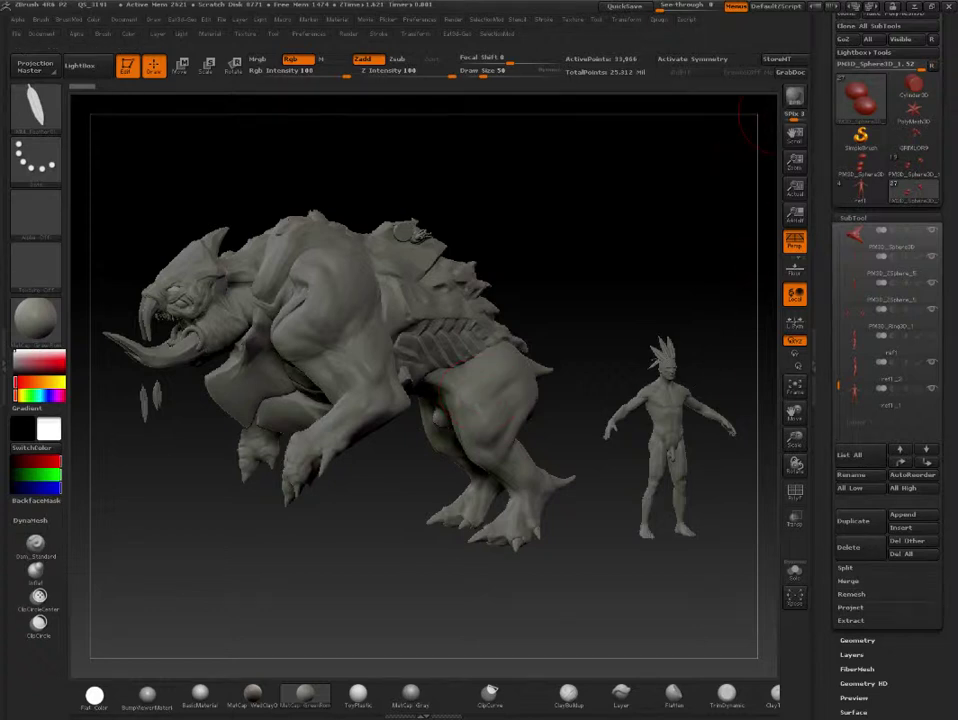
- Render a BPR preview, snip the beast and humanoid, then close the snip without saving
click(794, 96)
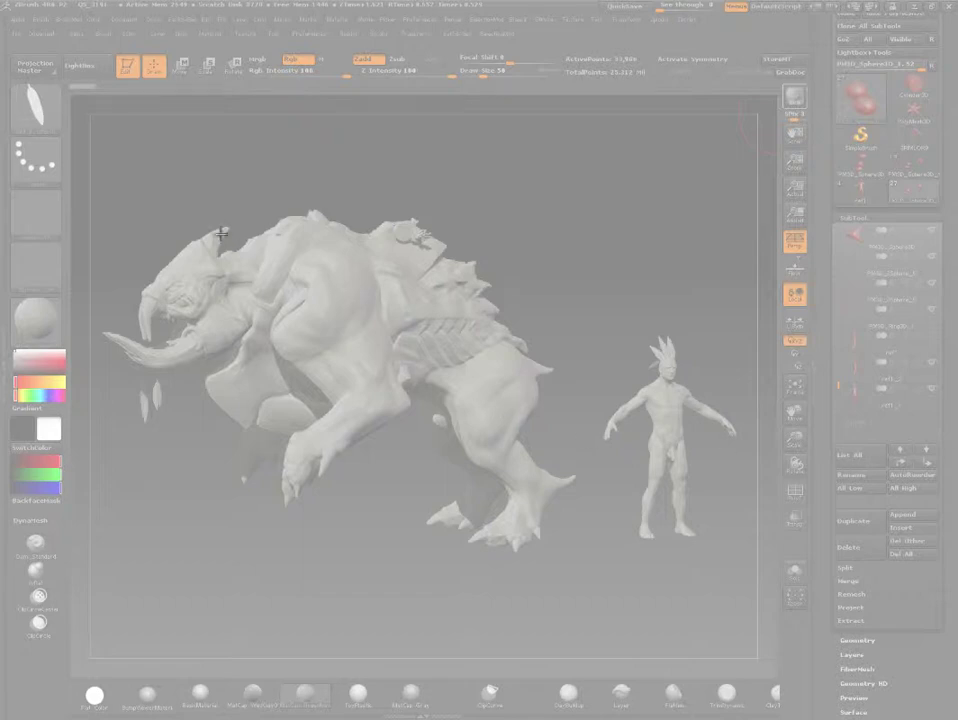
mouse_move(97, 178)
mouse_down()
mouse_move(735, 627)
mouse_move(753, 575)
mouse_up()
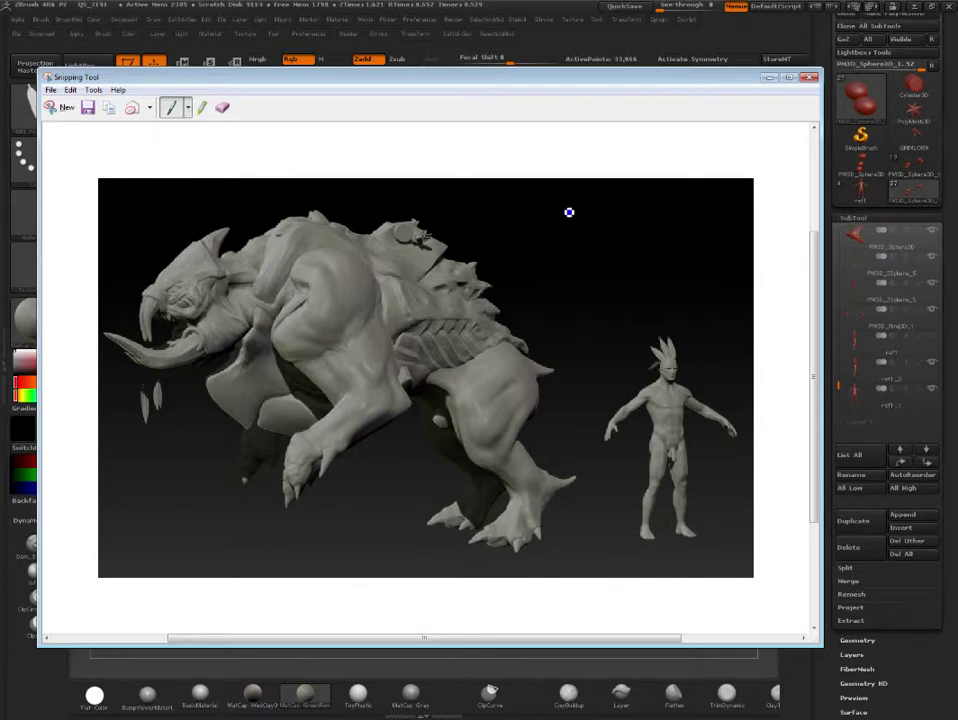
click(809, 77)
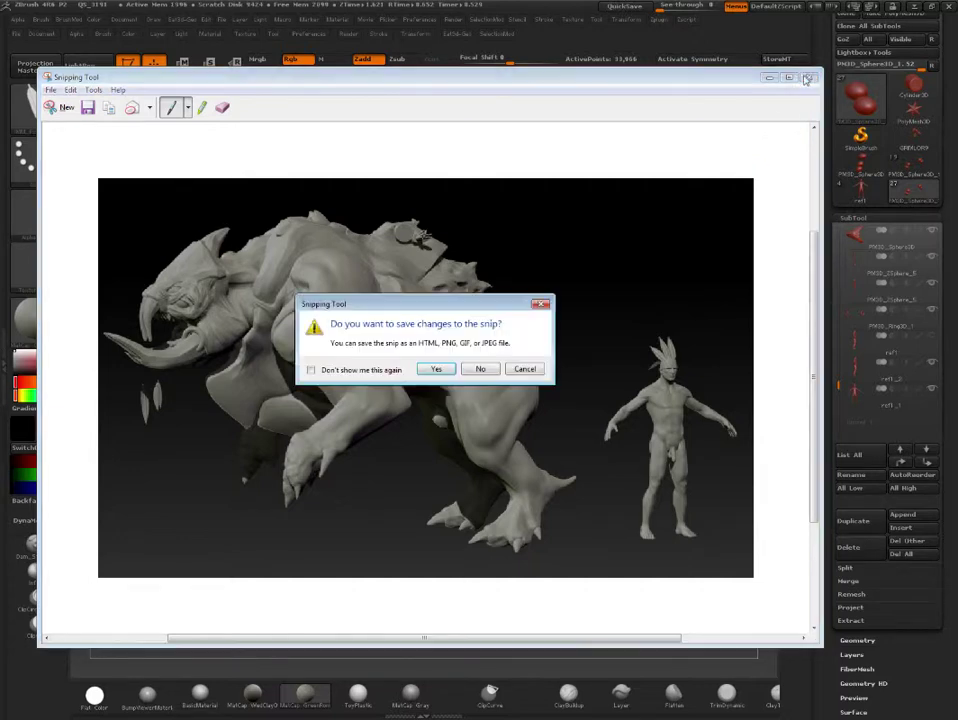
click(480, 368)
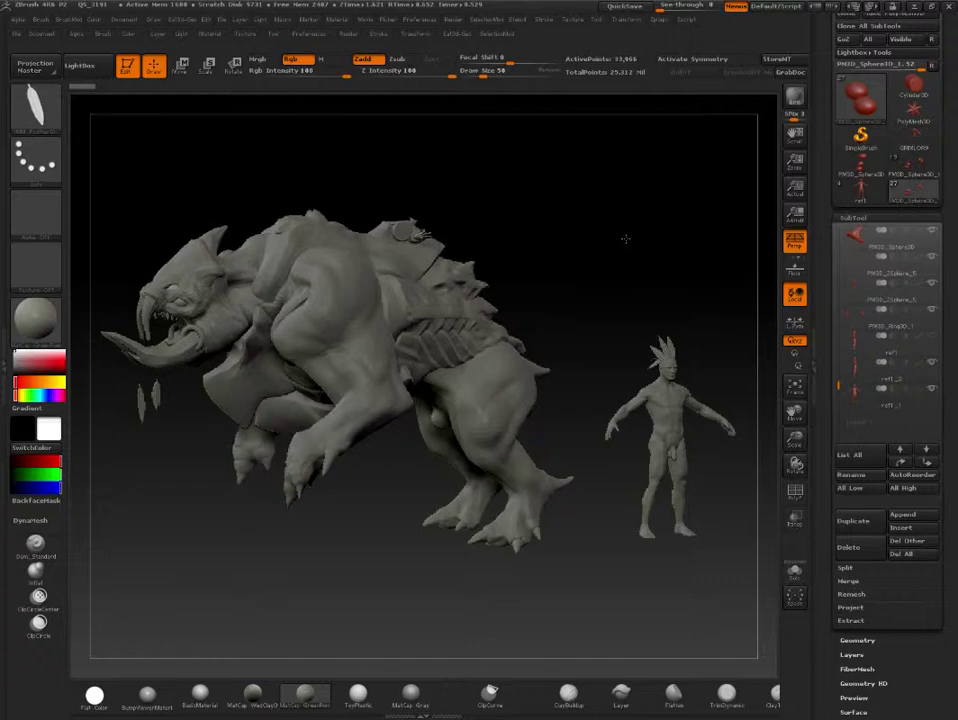
- Try the MatCap Gray material, then switch the models to a clay-style MatCap
click(36, 320)
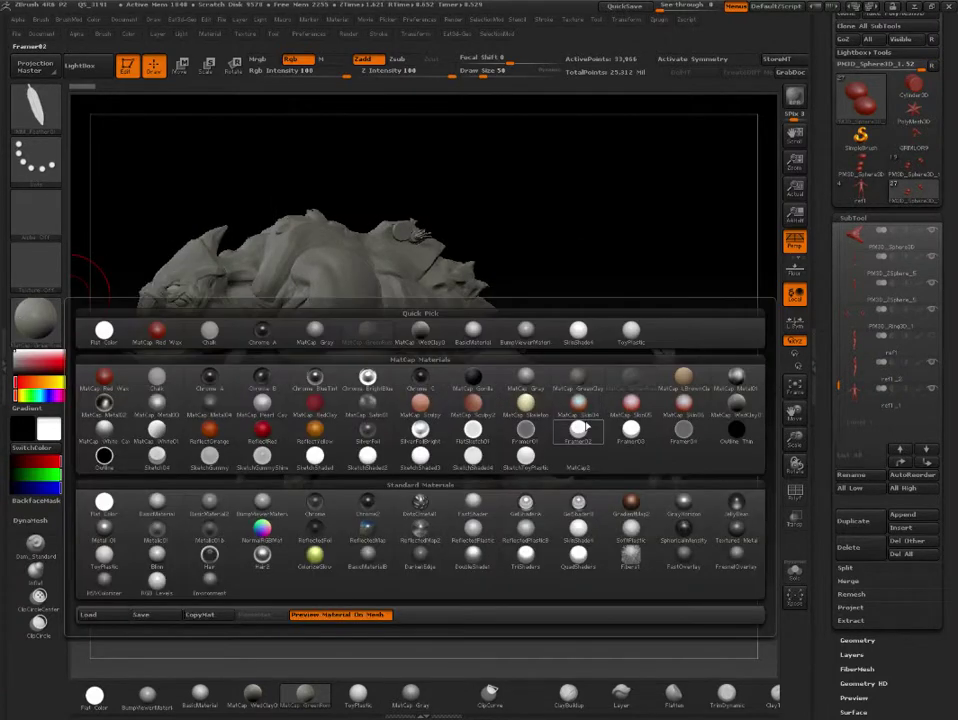
click(732, 408)
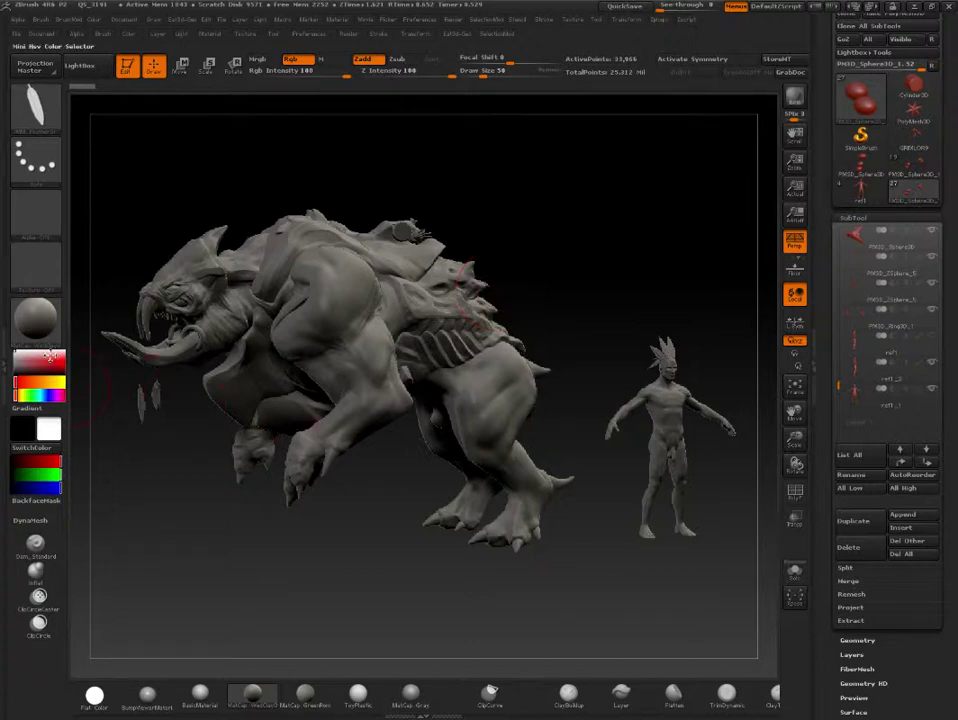
click(46, 327)
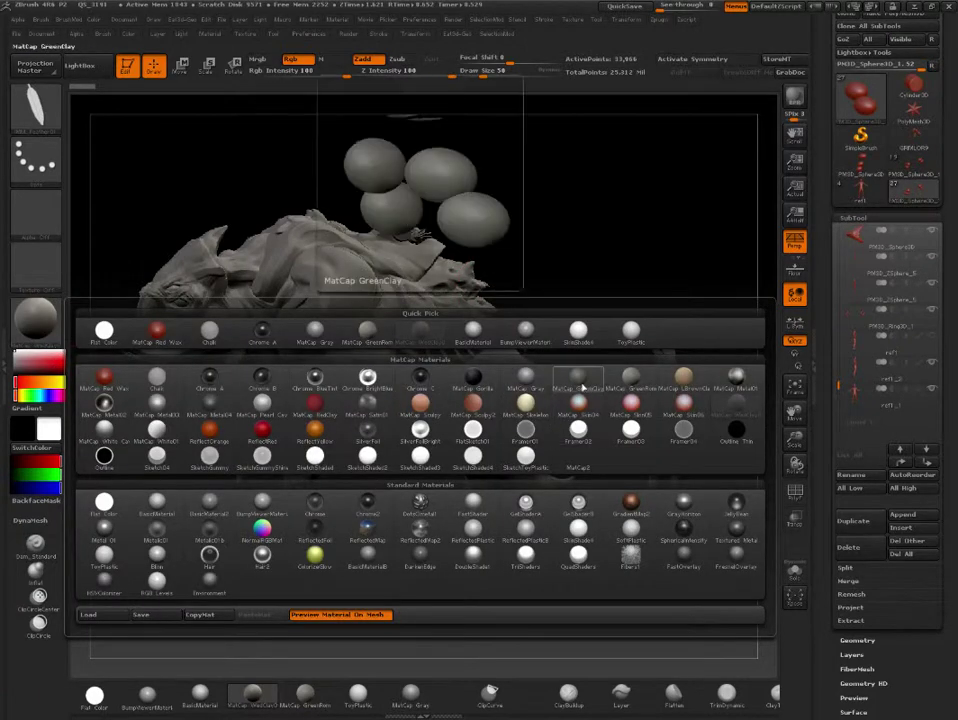
click(540, 383)
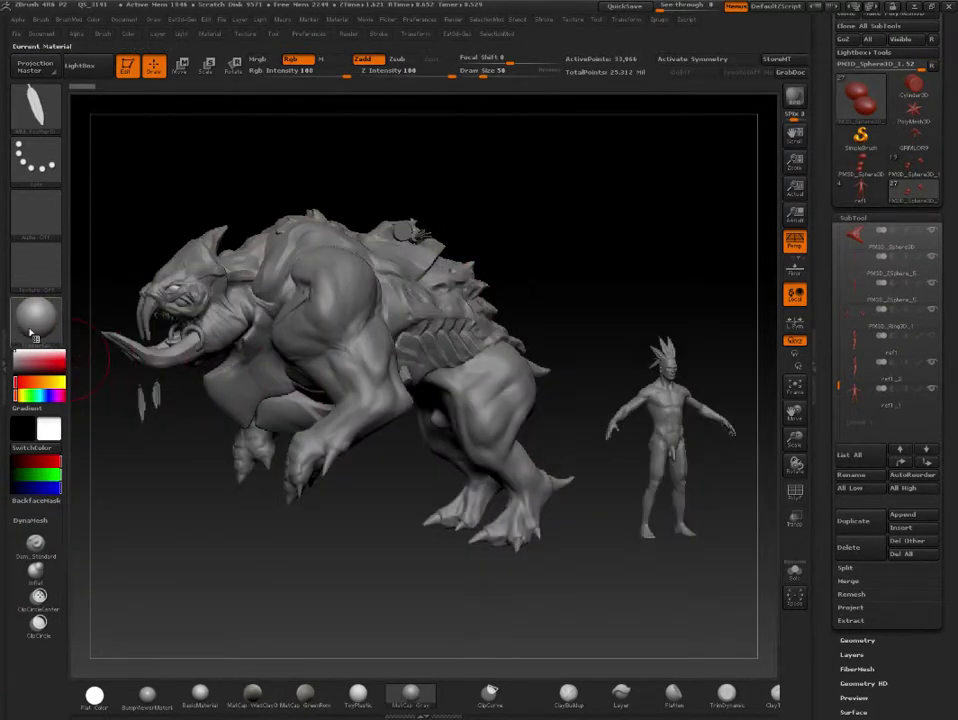
click(36, 320)
click(631, 377)
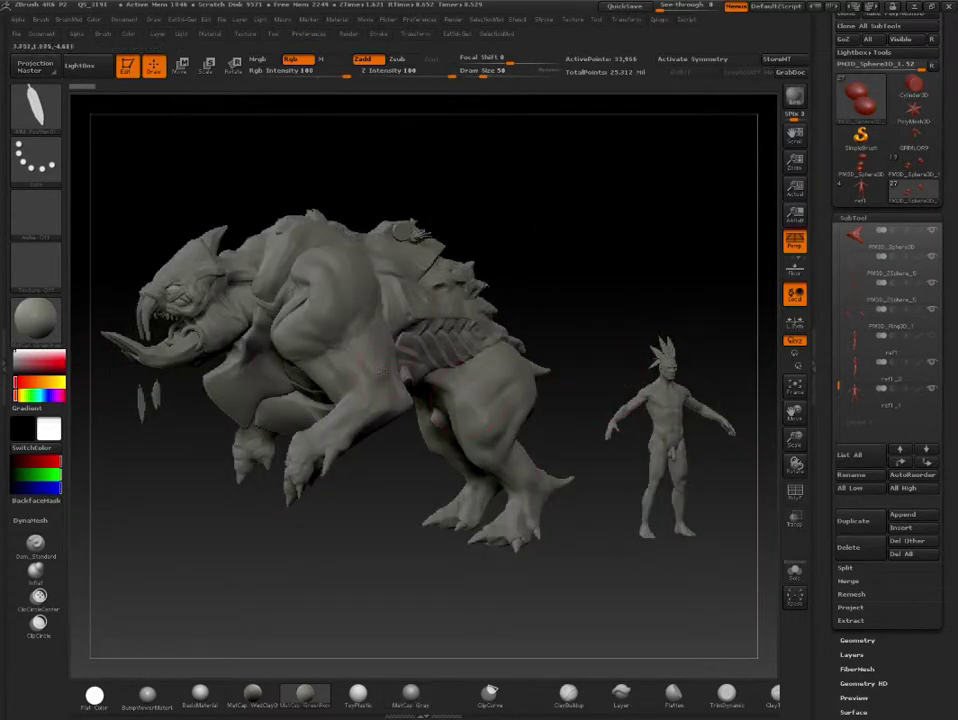
- Make the humanoid figure the active subtool and browse the Stroke and Texture menus
alt+click(370, 362)
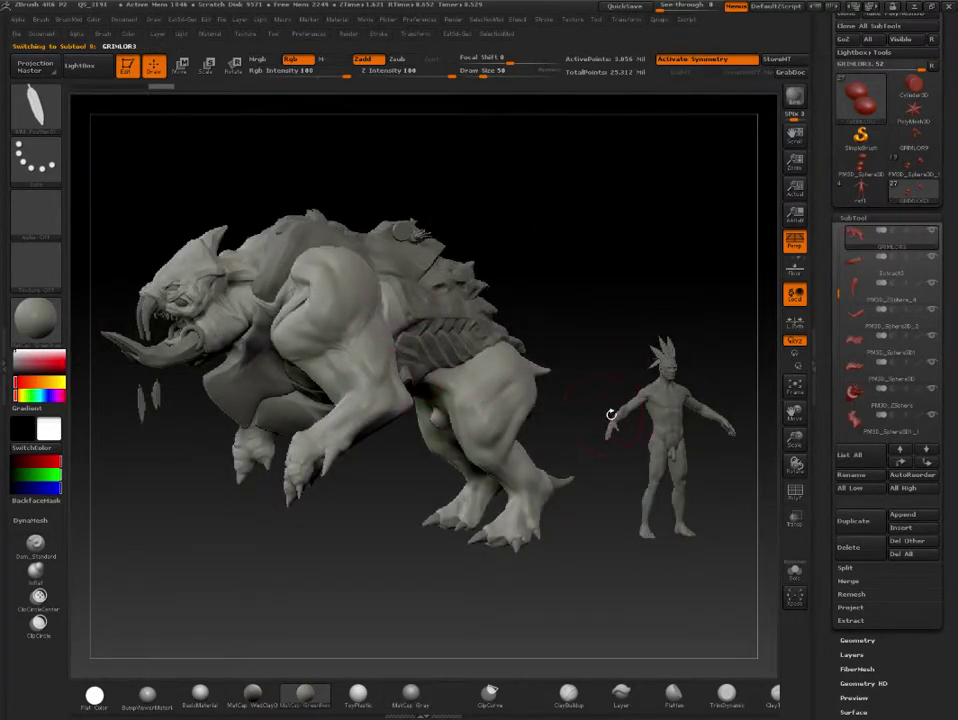
alt+click(646, 405)
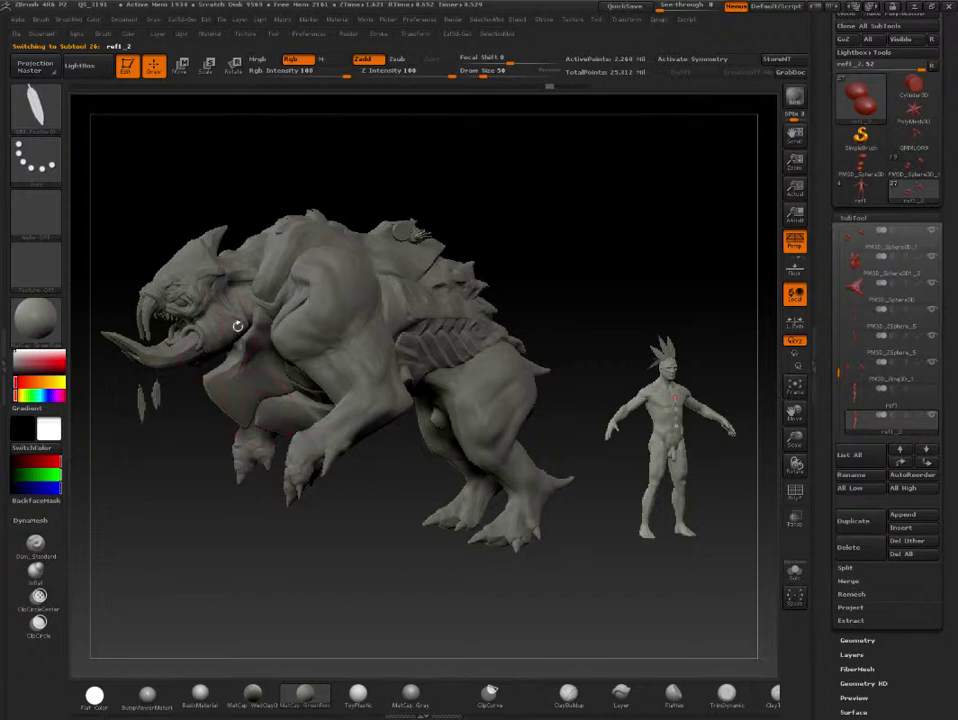
click(544, 19)
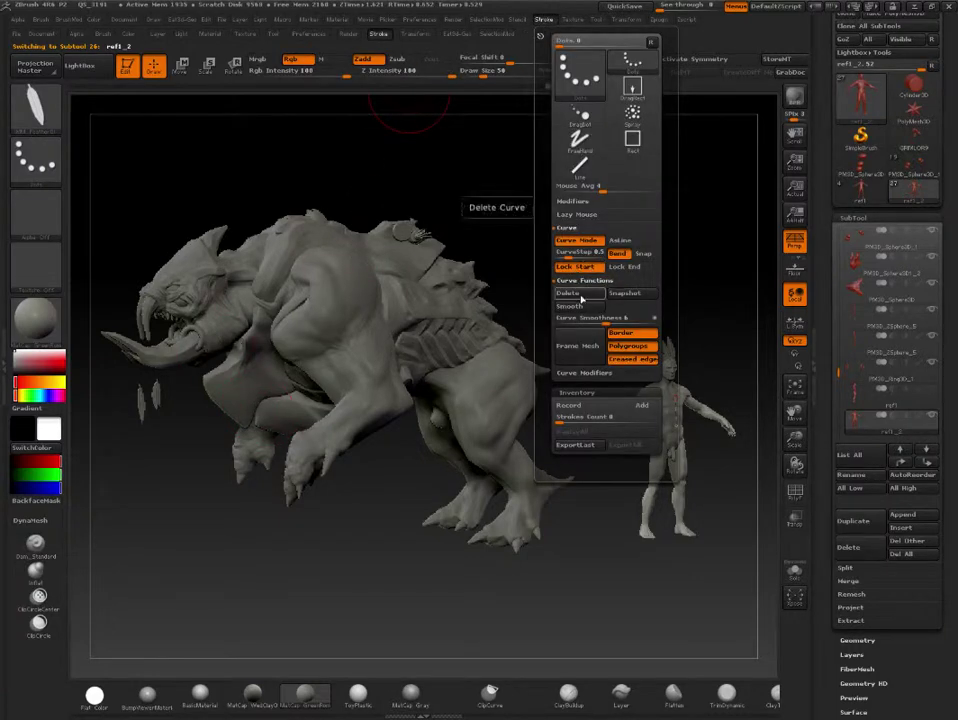
click(530, 22)
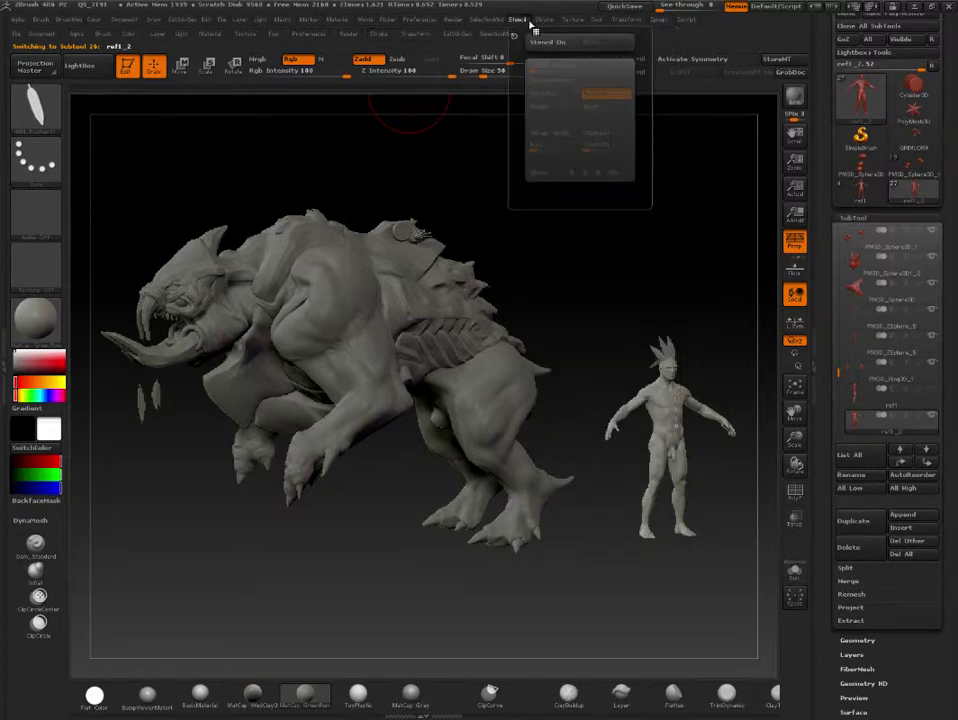
click(568, 20)
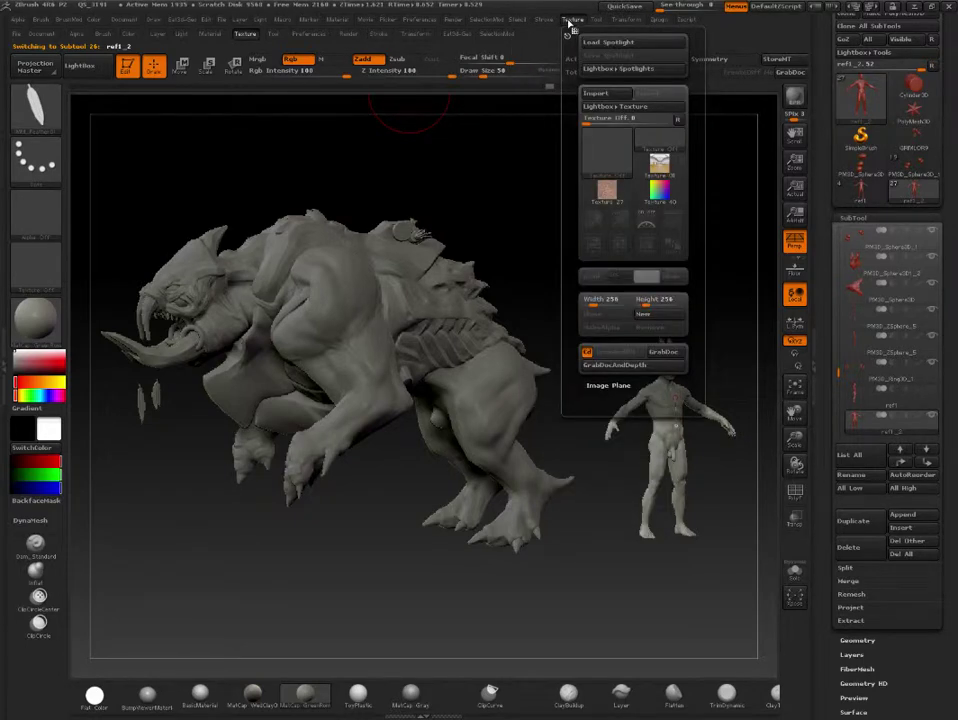
click(596, 19)
click(544, 19)
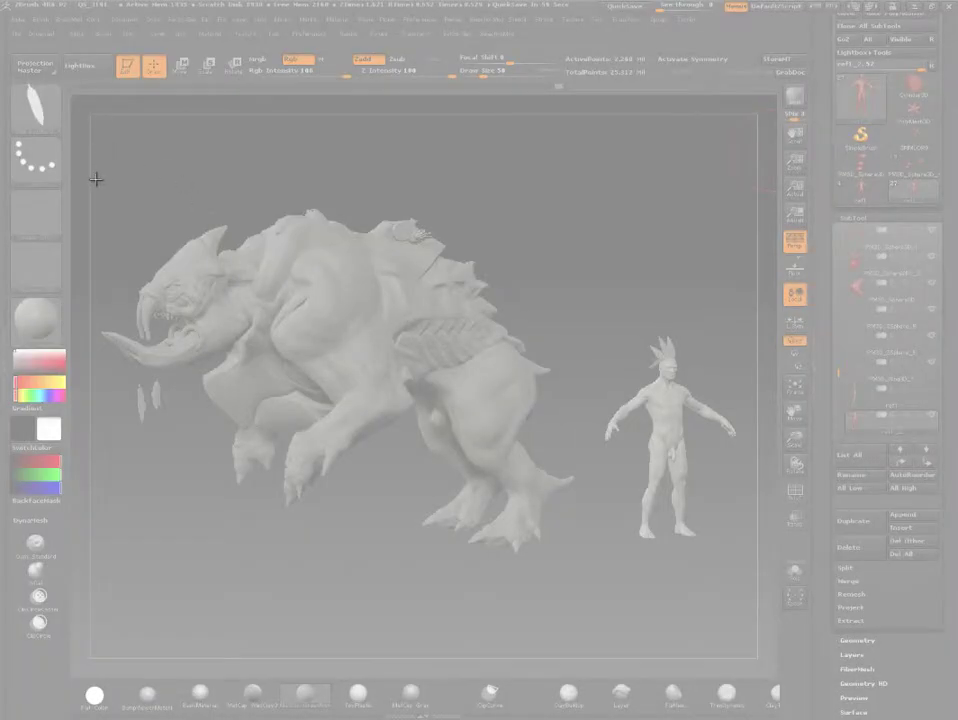
- Snip both models and save the capture as PNG file 'Saca', then close Snipping Tool
drag(96, 179, 503, 616)
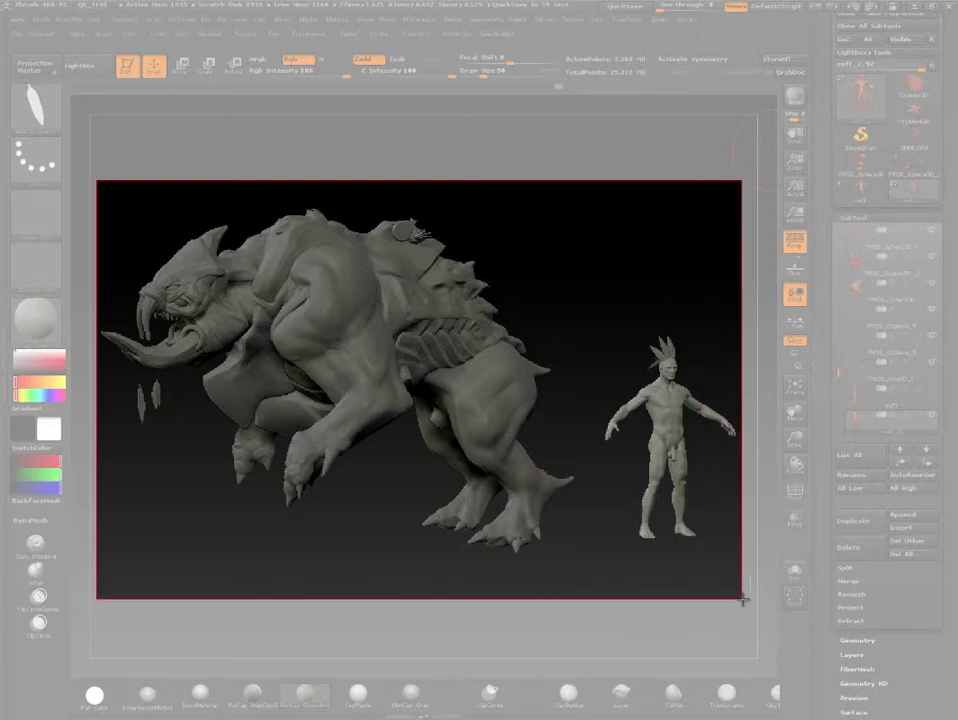
drag(684, 616, 755, 594)
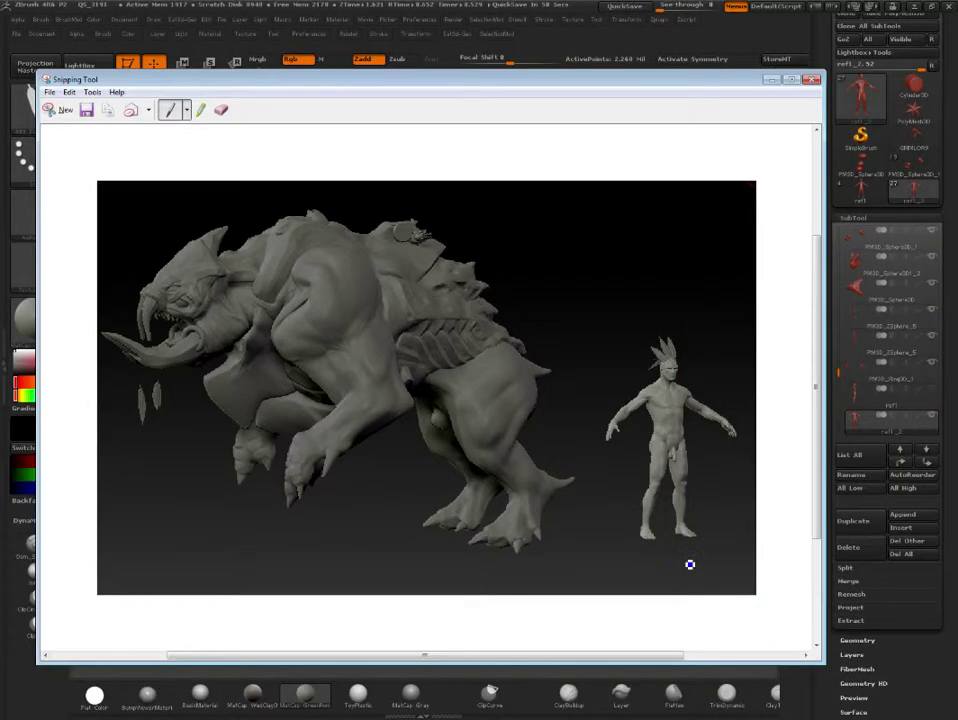
click(50, 92)
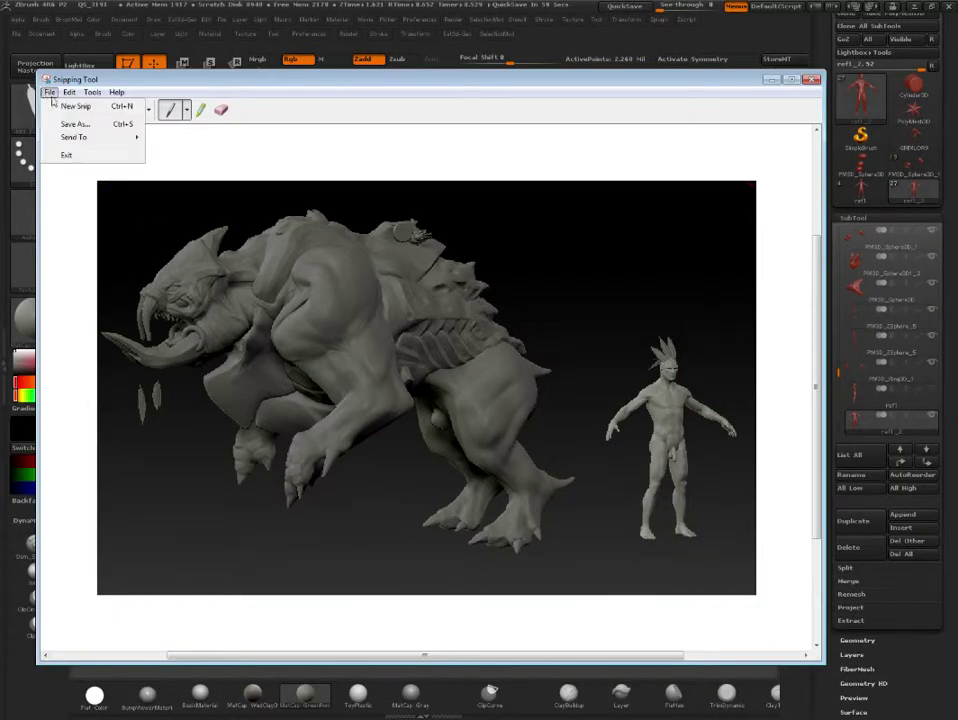
click(74, 125)
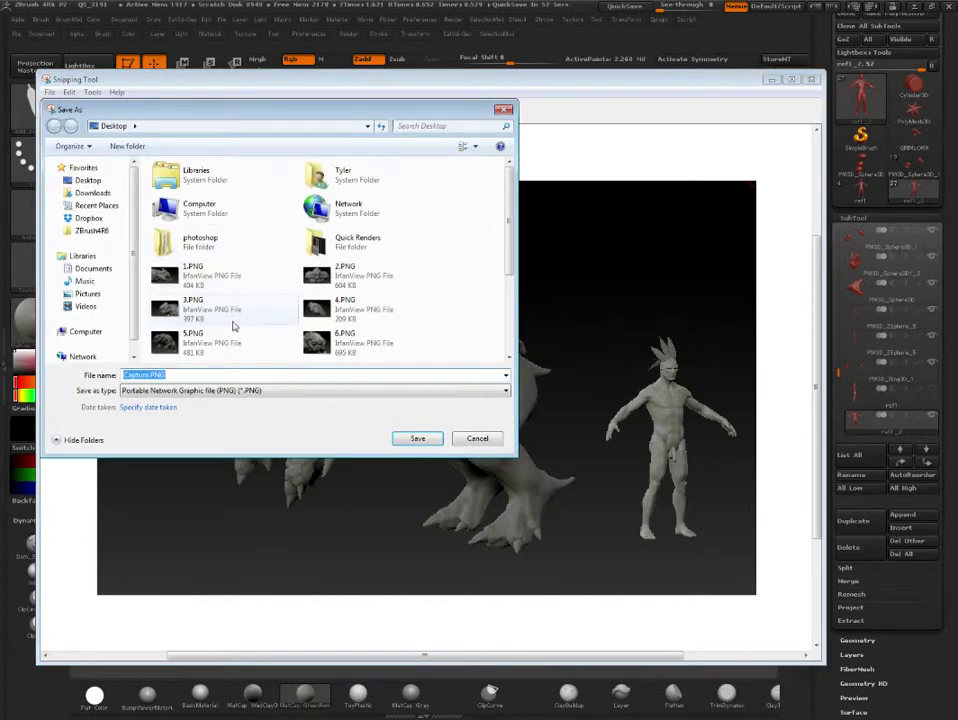
text(Sac)
text(a)
key(Return)
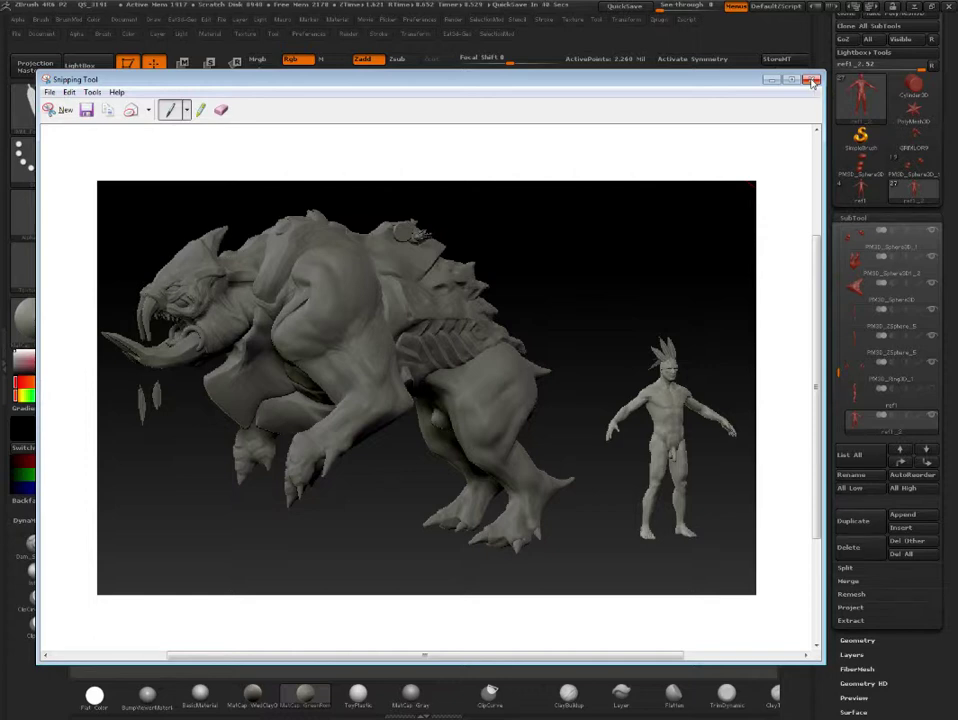
click(813, 81)
drag(566, 239, 562, 236)
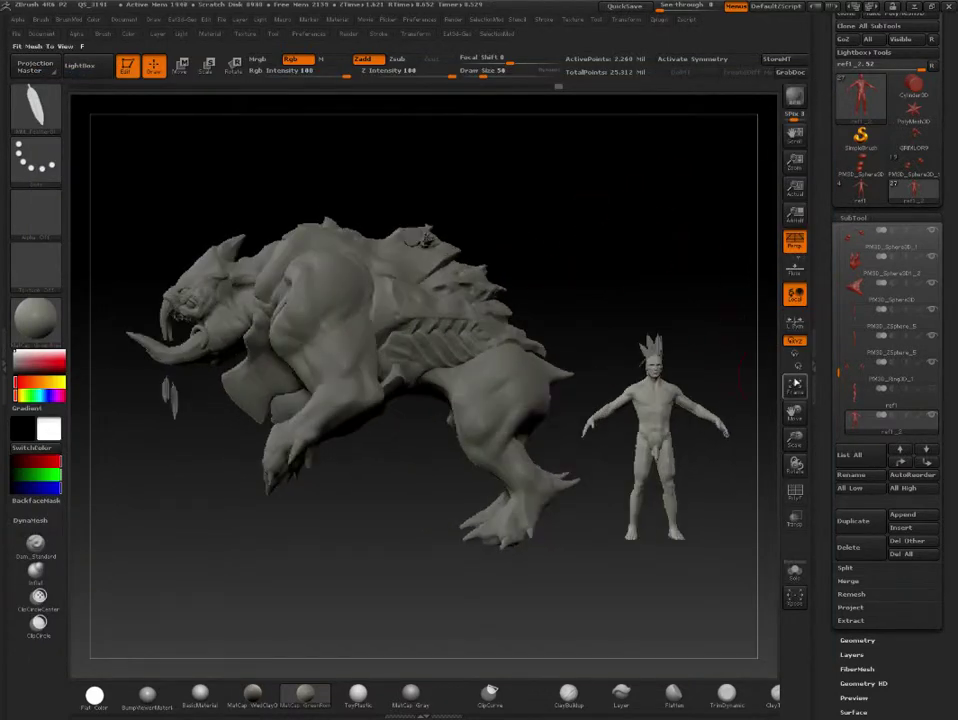
- Delete the refl_1 and refl_2 crest subtools from the SubTool list
drag(838, 375, 835, 449)
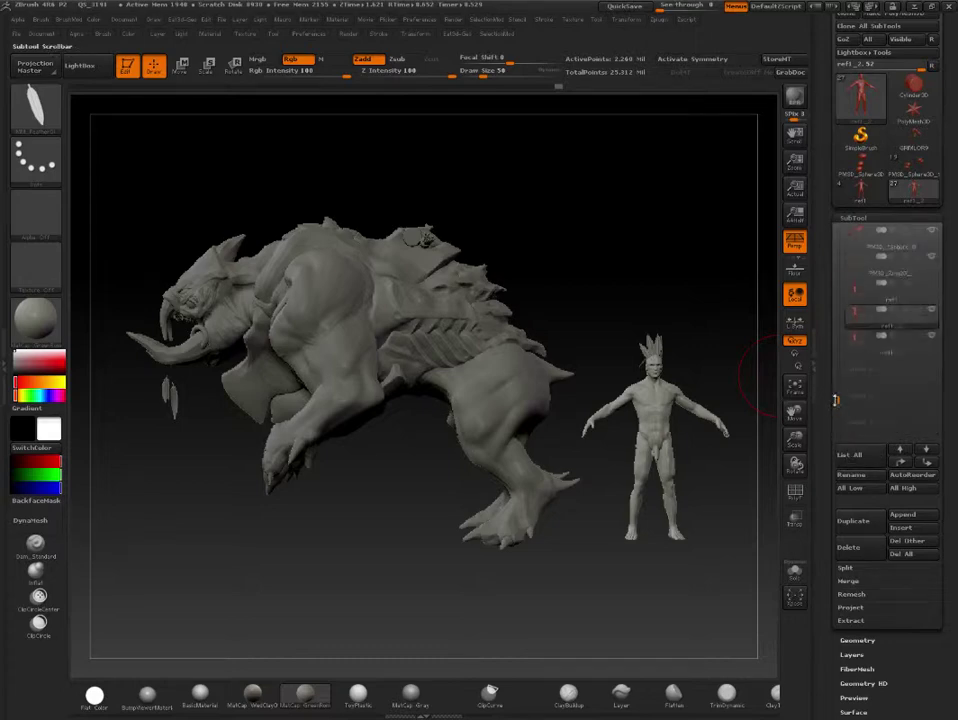
click(859, 401)
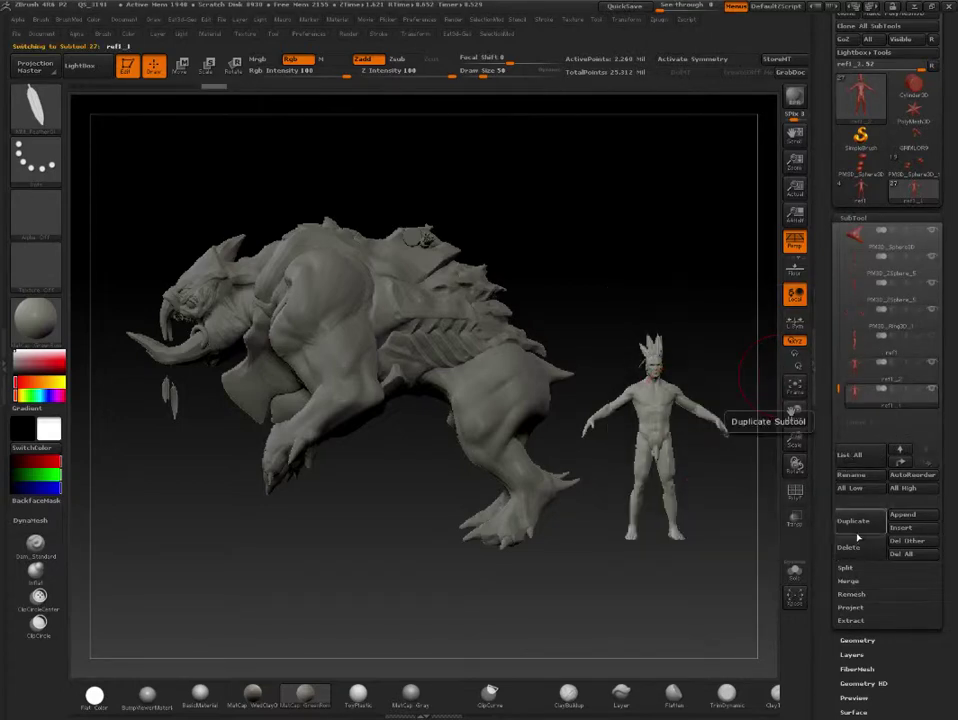
click(848, 547)
click(766, 566)
mouse_move(890, 366)
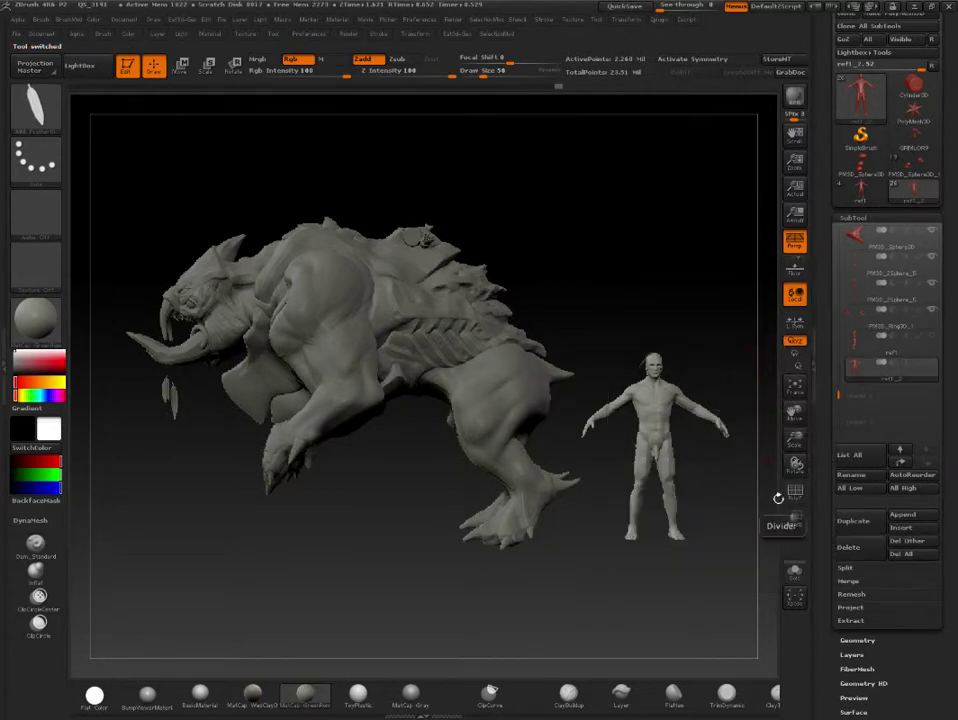
drag(760, 470, 721, 316)
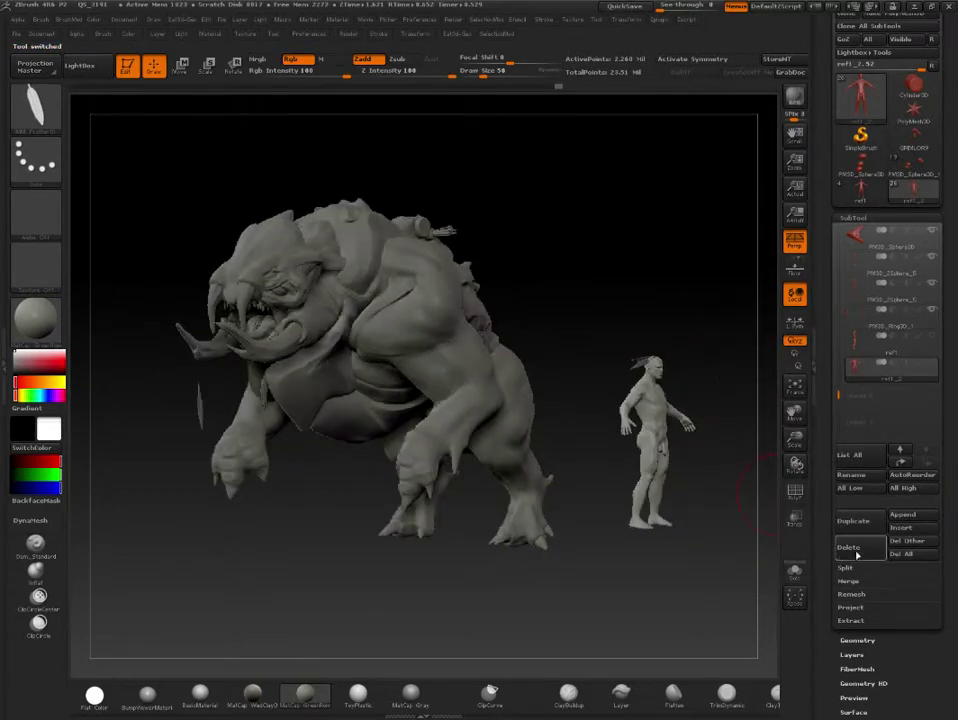
key(Delete)
- Inspect the bald figure's head from several angles, then zoom out to frame it beside the beast
drag(672, 288, 271, 390)
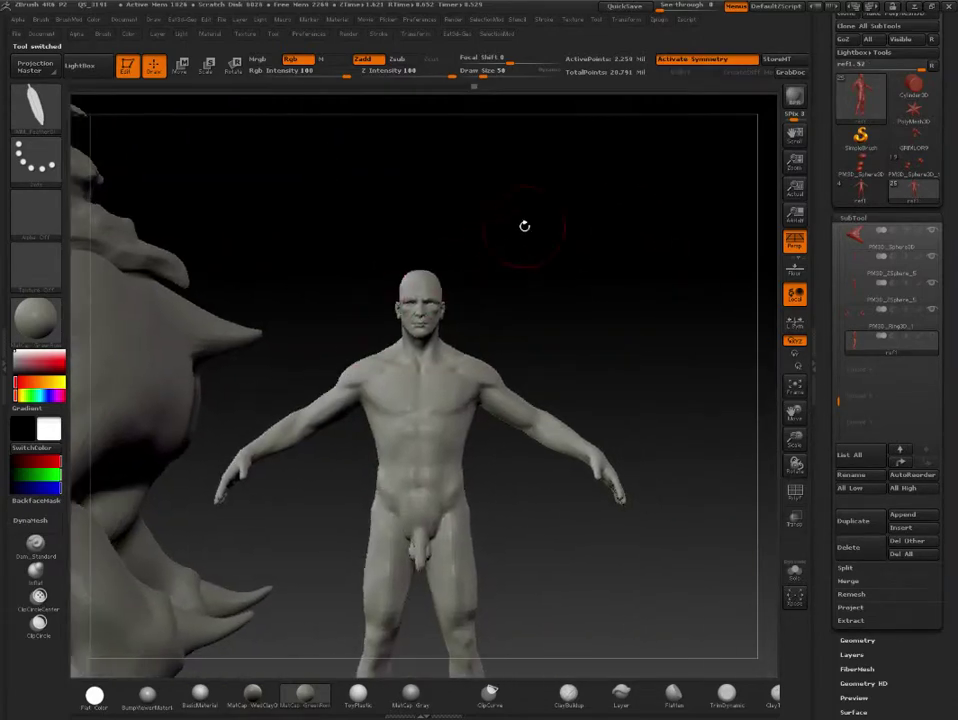
mouse_move(524, 224)
alt+mouse_down()
mouse_move(541, 460)
mouse_move(392, 383)
mouse_move(513, 288)
mouse_move(489, 288)
mouse_move(496, 284)
alt+mouse_up()
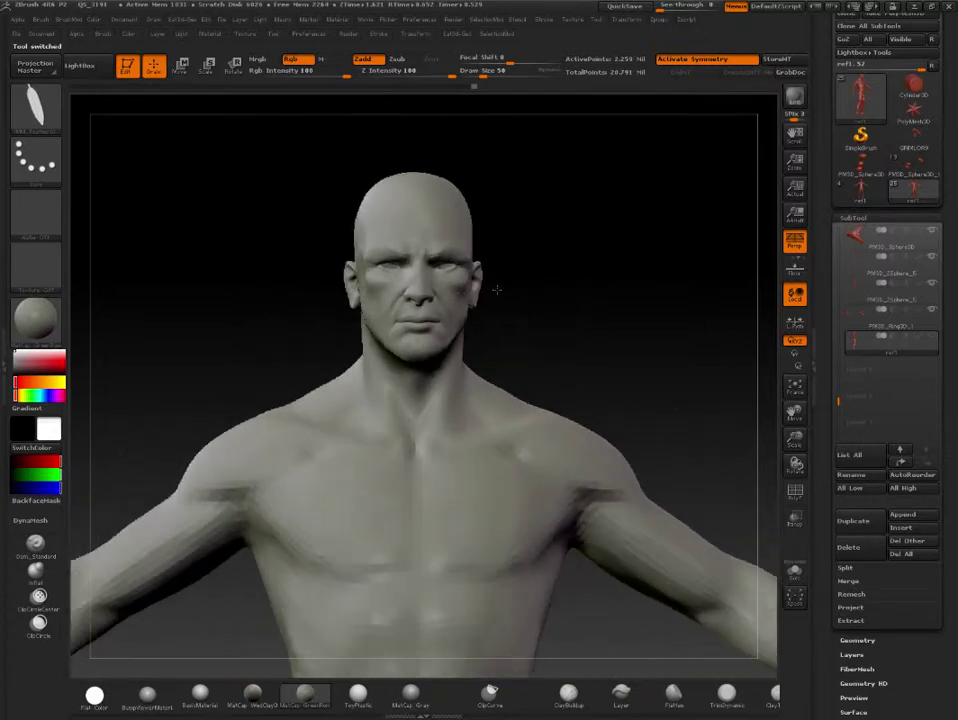
drag(573, 306, 571, 299)
mouse_move(513, 330)
mouse_down()
mouse_move(588, 305)
mouse_move(605, 320)
mouse_up()
drag(342, 349, 306, 201)
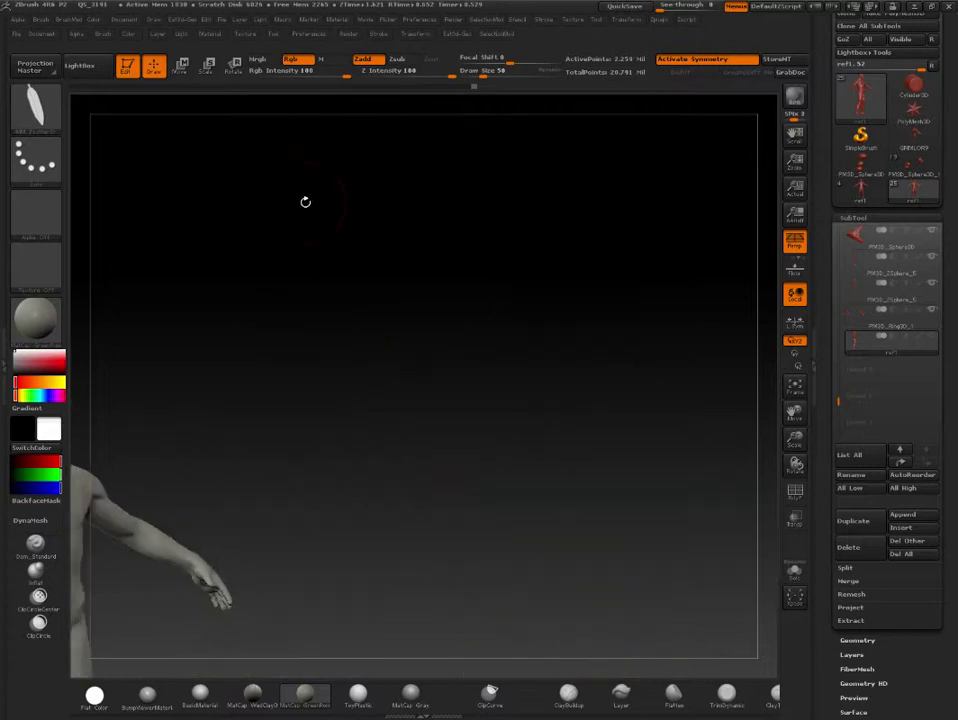
key(f)
mouse_move(549, 268)
mouse_down()
mouse_move(443, 269)
mouse_move(462, 272)
mouse_move(463, 283)
mouse_move(297, 229)
mouse_move(520, 222)
mouse_up()
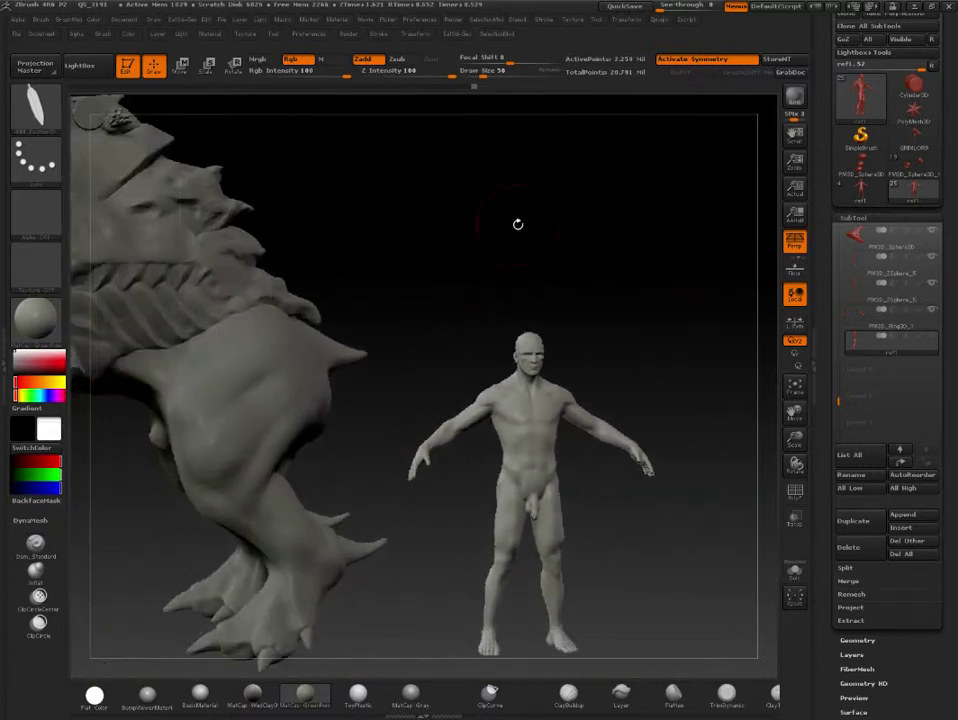
mouse_move(373, 200)
mouse_down()
mouse_move(610, 154)
mouse_move(612, 214)
mouse_move(591, 215)
mouse_move(560, 300)
mouse_up()
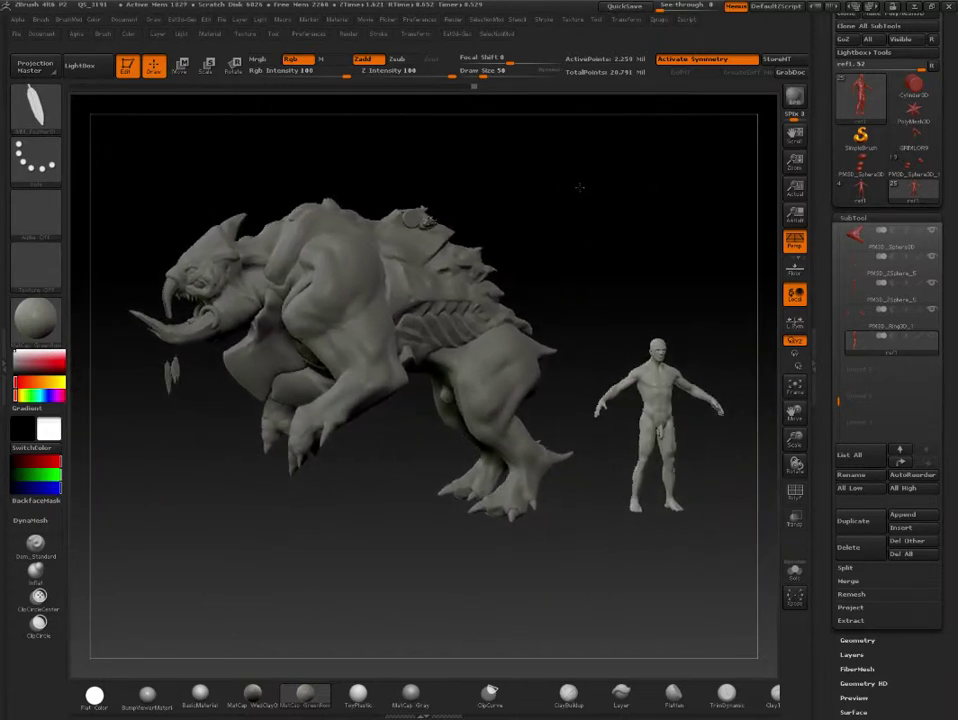
key(space)
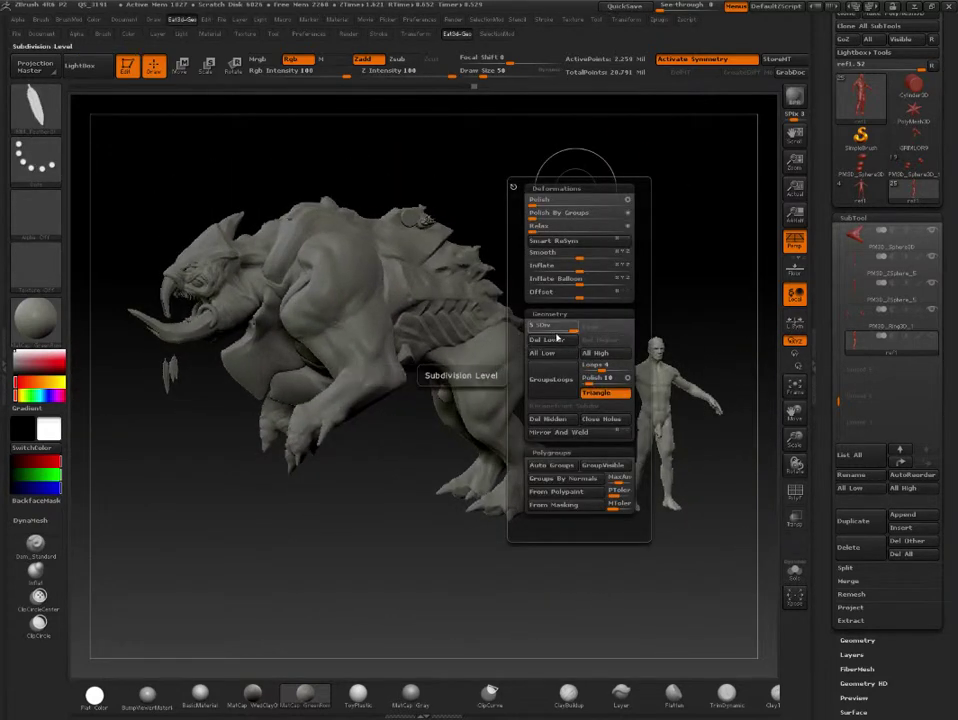
- Drop all subtools to their lowest subdivision and inspect the low-resolution beast and figure
click(560, 353)
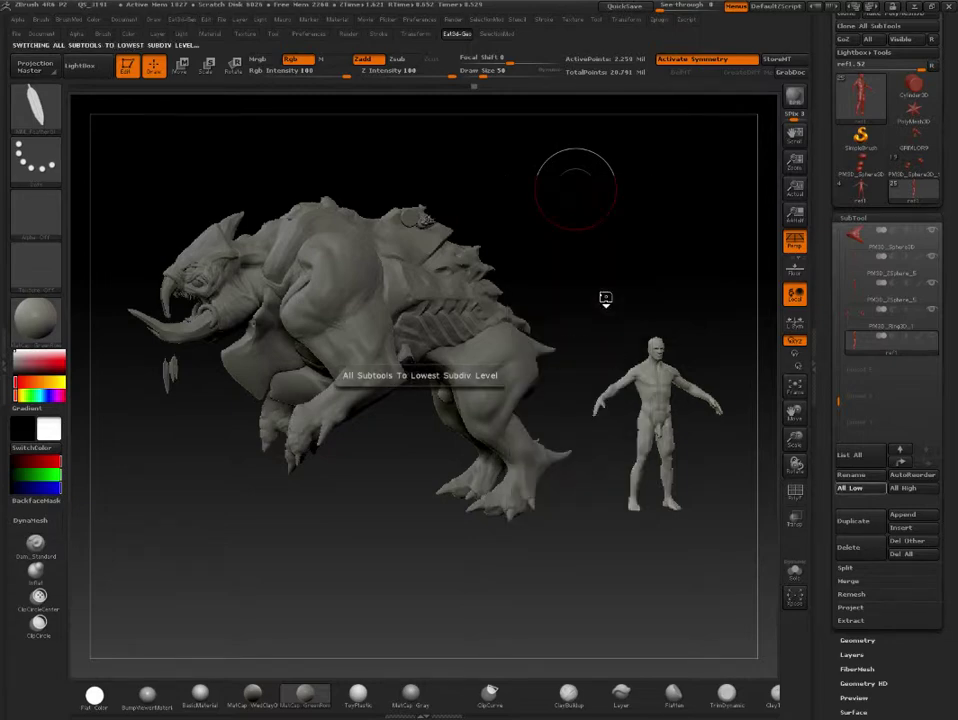
mouse_move(609, 265)
mouse_down()
mouse_move(622, 229)
mouse_move(633, 226)
mouse_move(584, 355)
mouse_up()
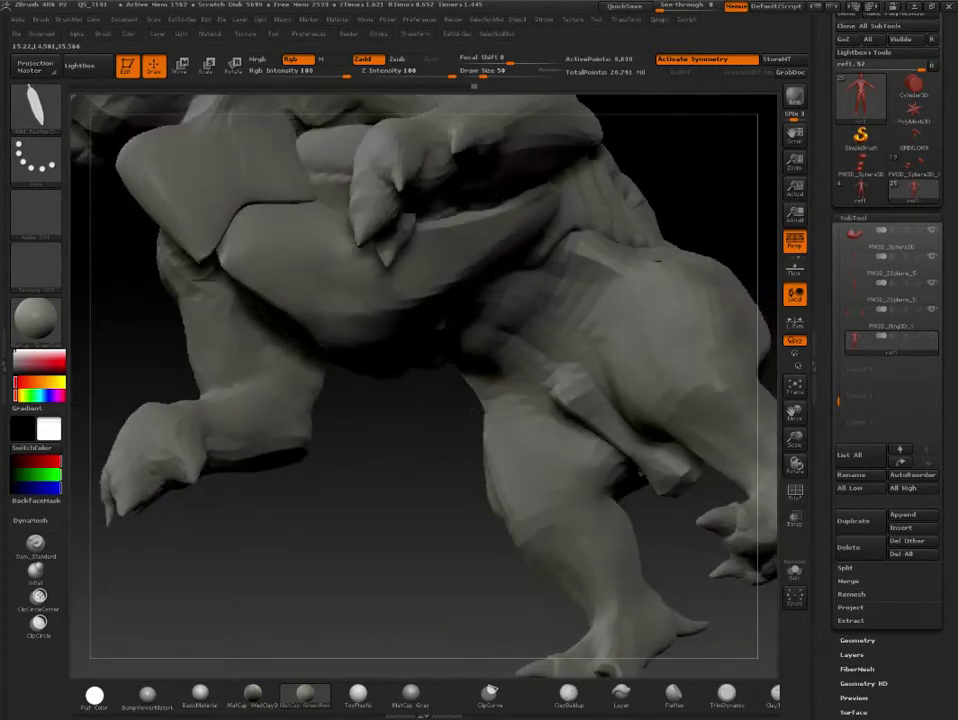
mouse_move(468, 483)
mouse_down()
mouse_move(421, 471)
mouse_move(402, 516)
mouse_up()
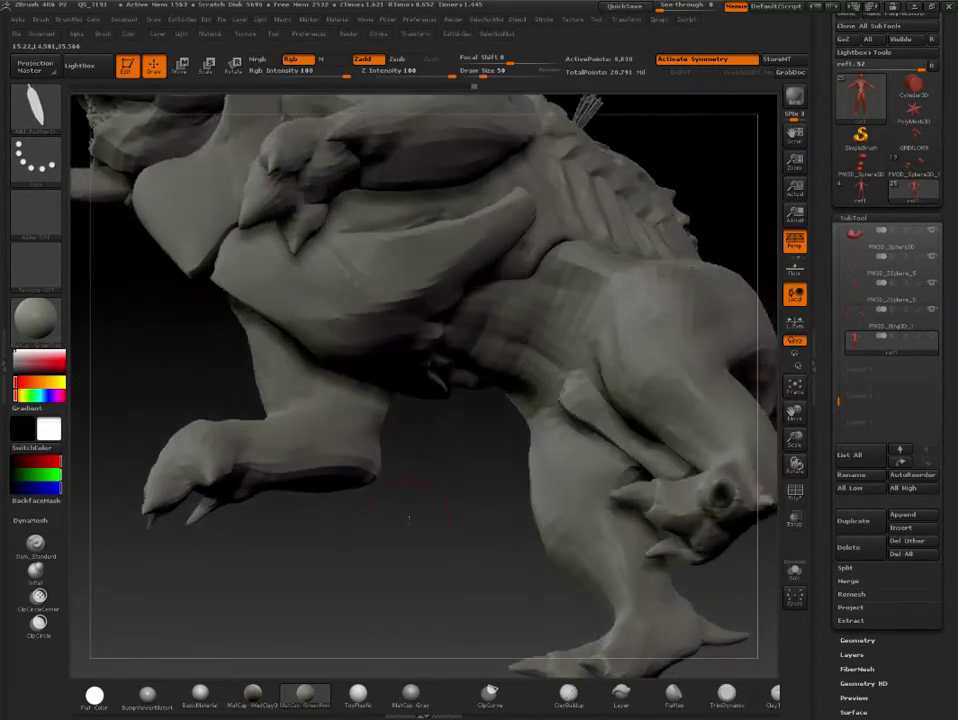
- Raise all subtools to their highest subdivision and view the creature from several angles
key(space)
click(432, 540)
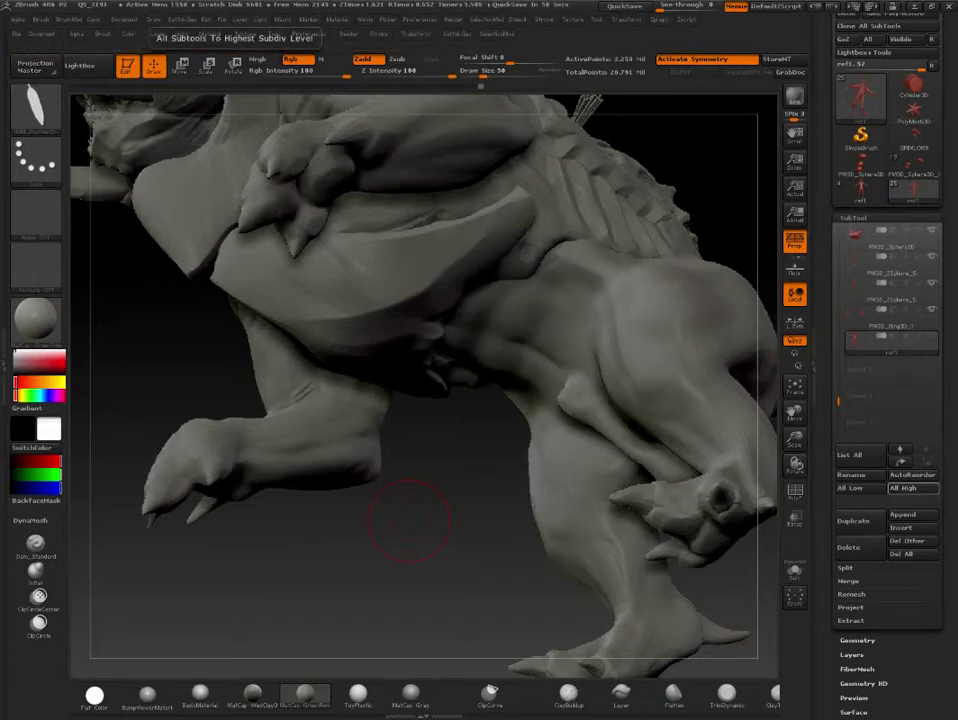
mouse_move(545, 572)
mouse_down()
mouse_move(425, 490)
mouse_move(405, 435)
mouse_move(290, 296)
mouse_up()
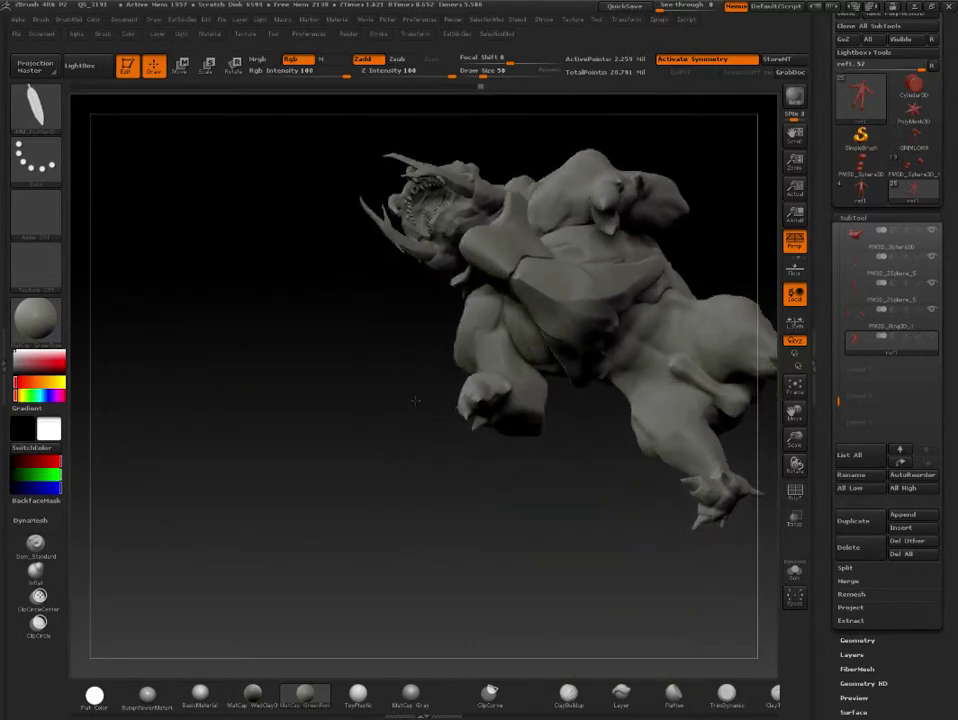
mouse_move(293, 188)
mouse_down()
mouse_move(204, 171)
mouse_move(436, 308)
mouse_move(569, 419)
mouse_move(560, 392)
mouse_move(730, 422)
mouse_move(524, 468)
mouse_move(552, 517)
mouse_move(530, 530)
mouse_move(550, 527)
mouse_move(545, 512)
mouse_move(545, 556)
mouse_move(570, 553)
mouse_up()
- Drop every subtool back to its lowest subdivision level with All Low
key(space)
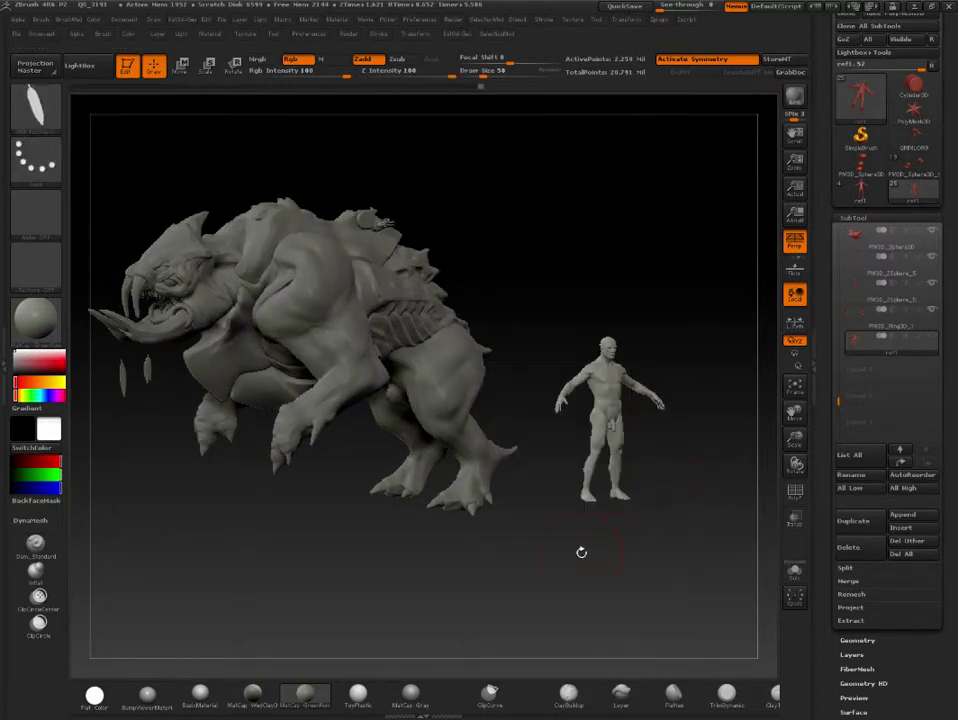
key(space)
click(522, 539)
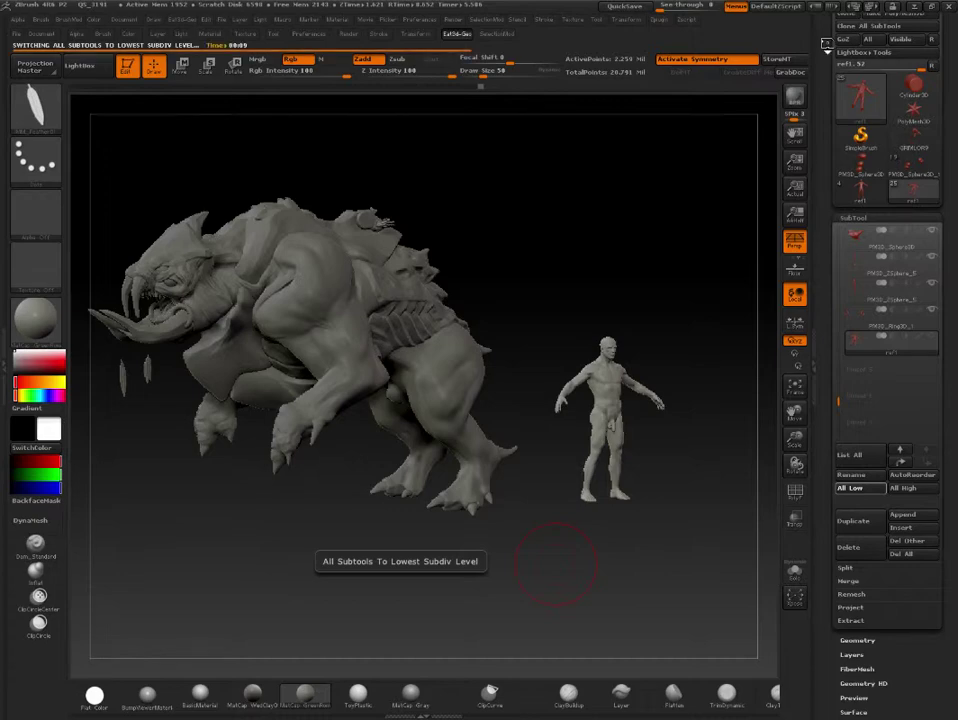
- Save the tool over the existing GRIMLOR16.ZTL, confirming the replacement
drag(826, 42, 828, 150)
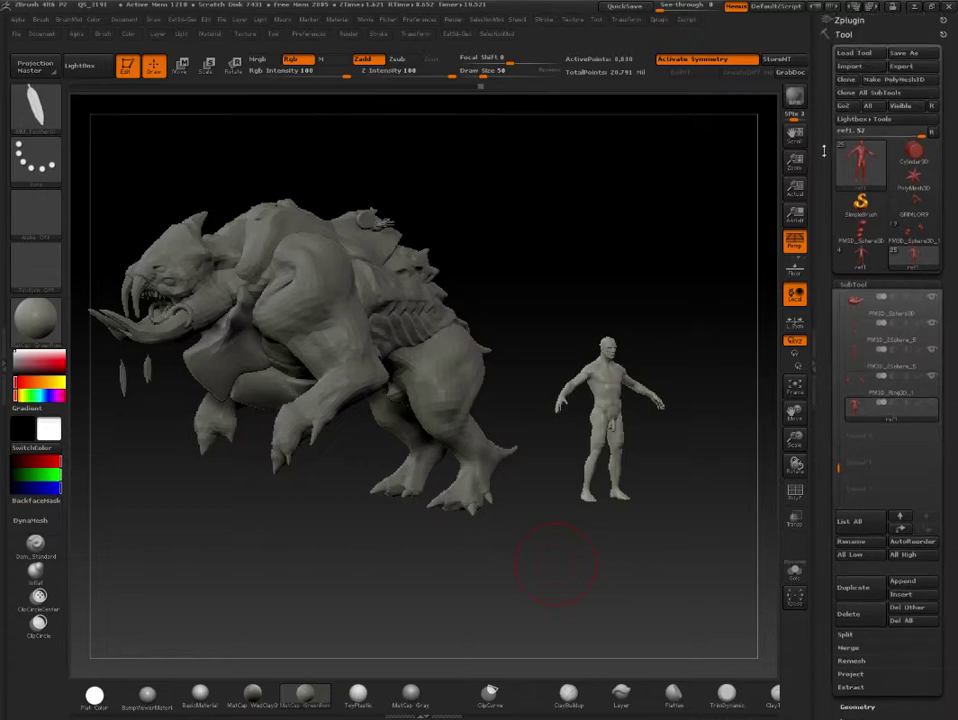
click(905, 53)
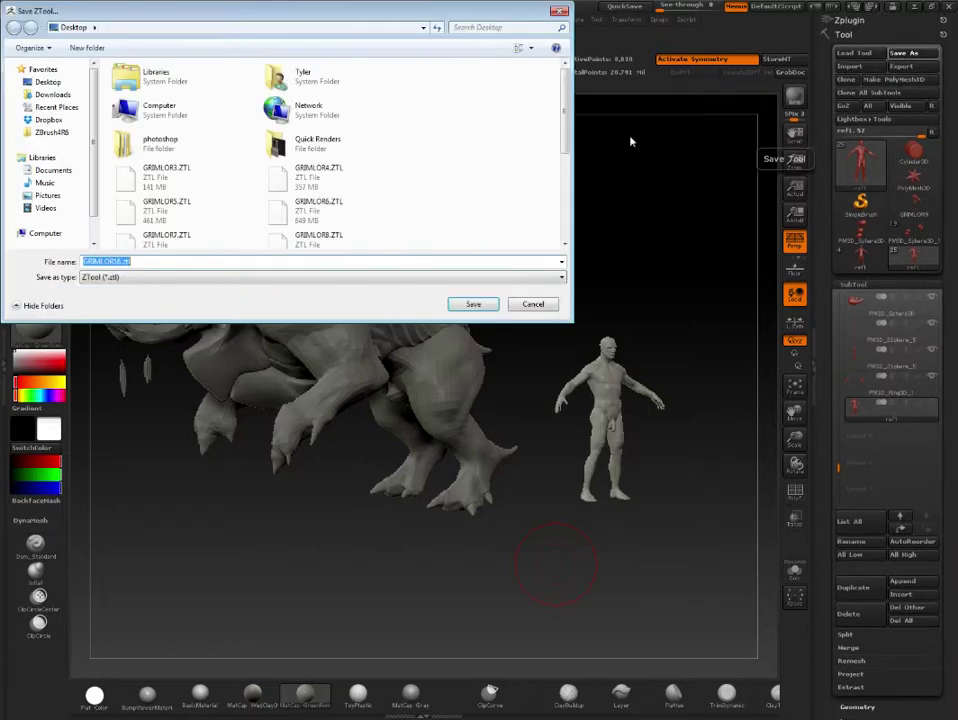
scroll(434, 171, down, 5)
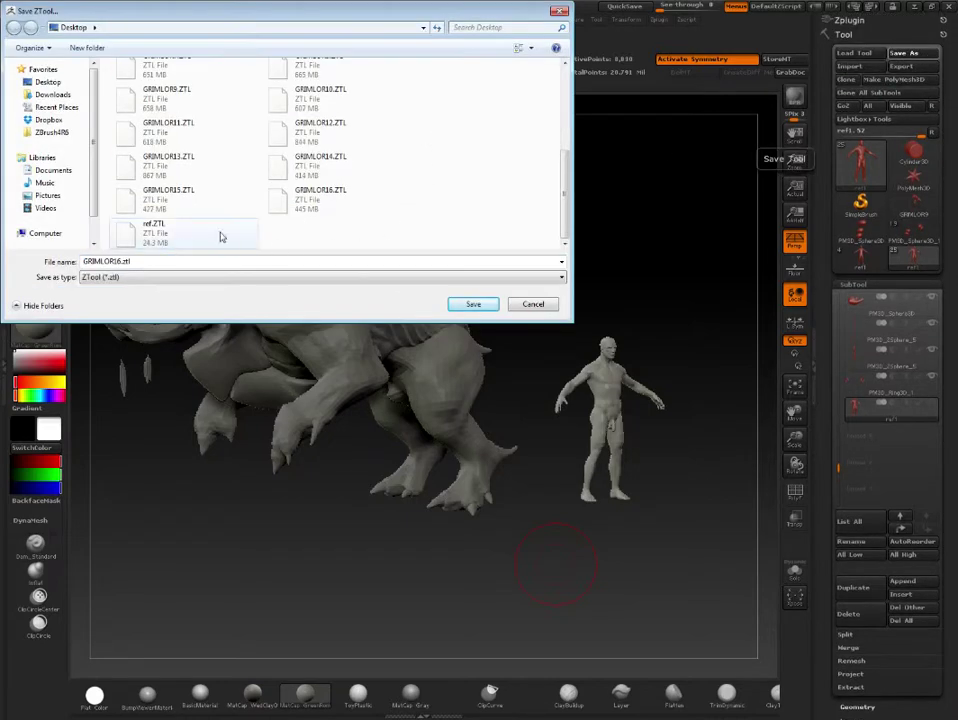
click(280, 205)
click(490, 304)
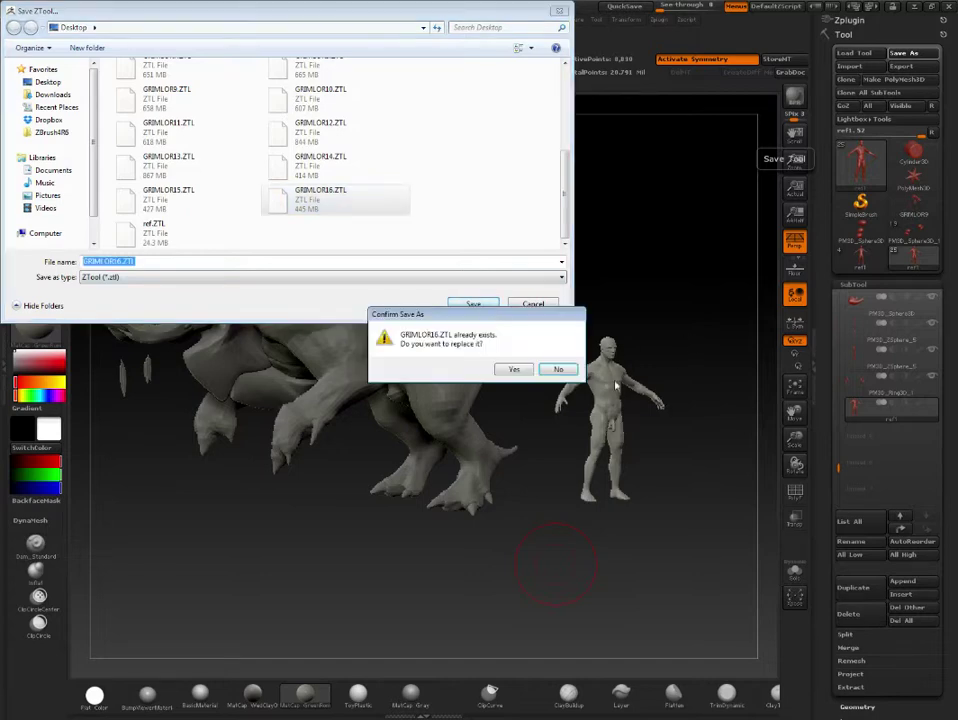
click(514, 370)
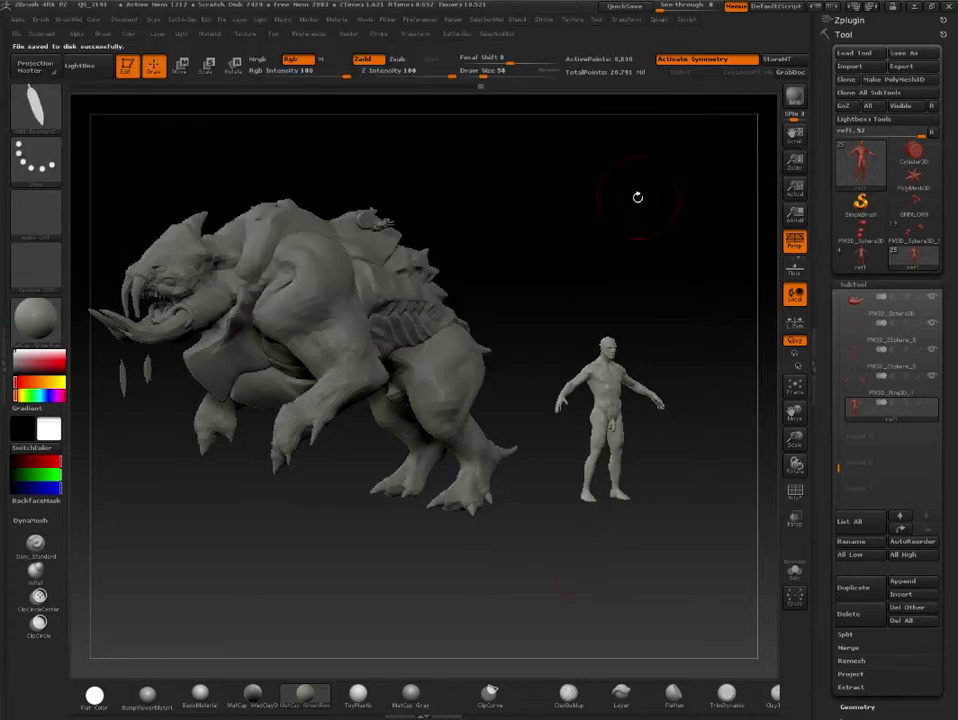
drag(550, 197, 534, 227)
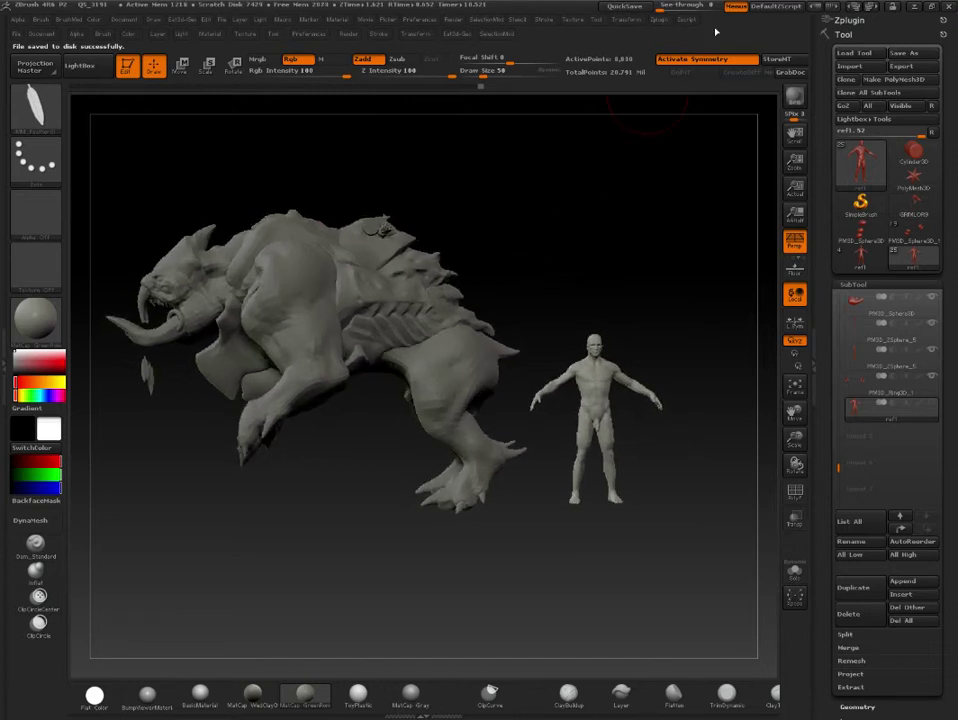